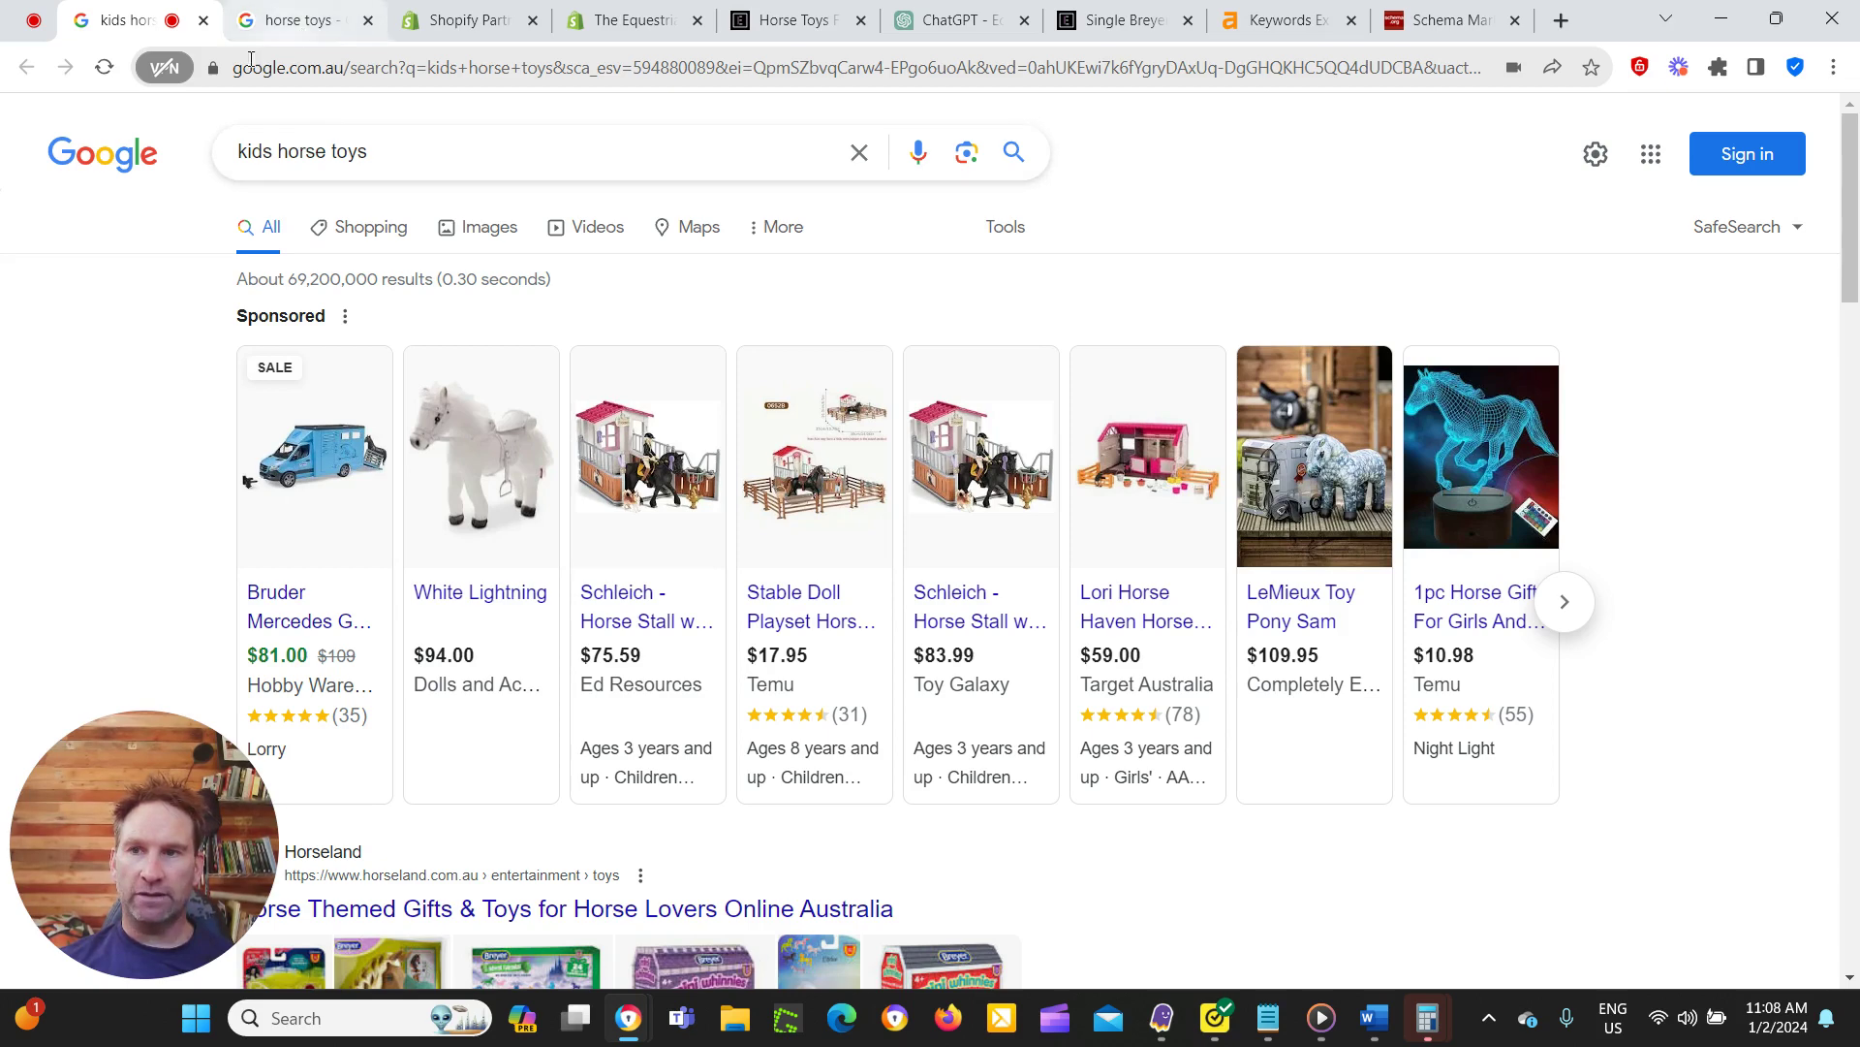
# Check the "horse toys" search results and examine the matching keyword ideas in Ahrefs Keywords Explorer.
pyautogui.click(271, 21)
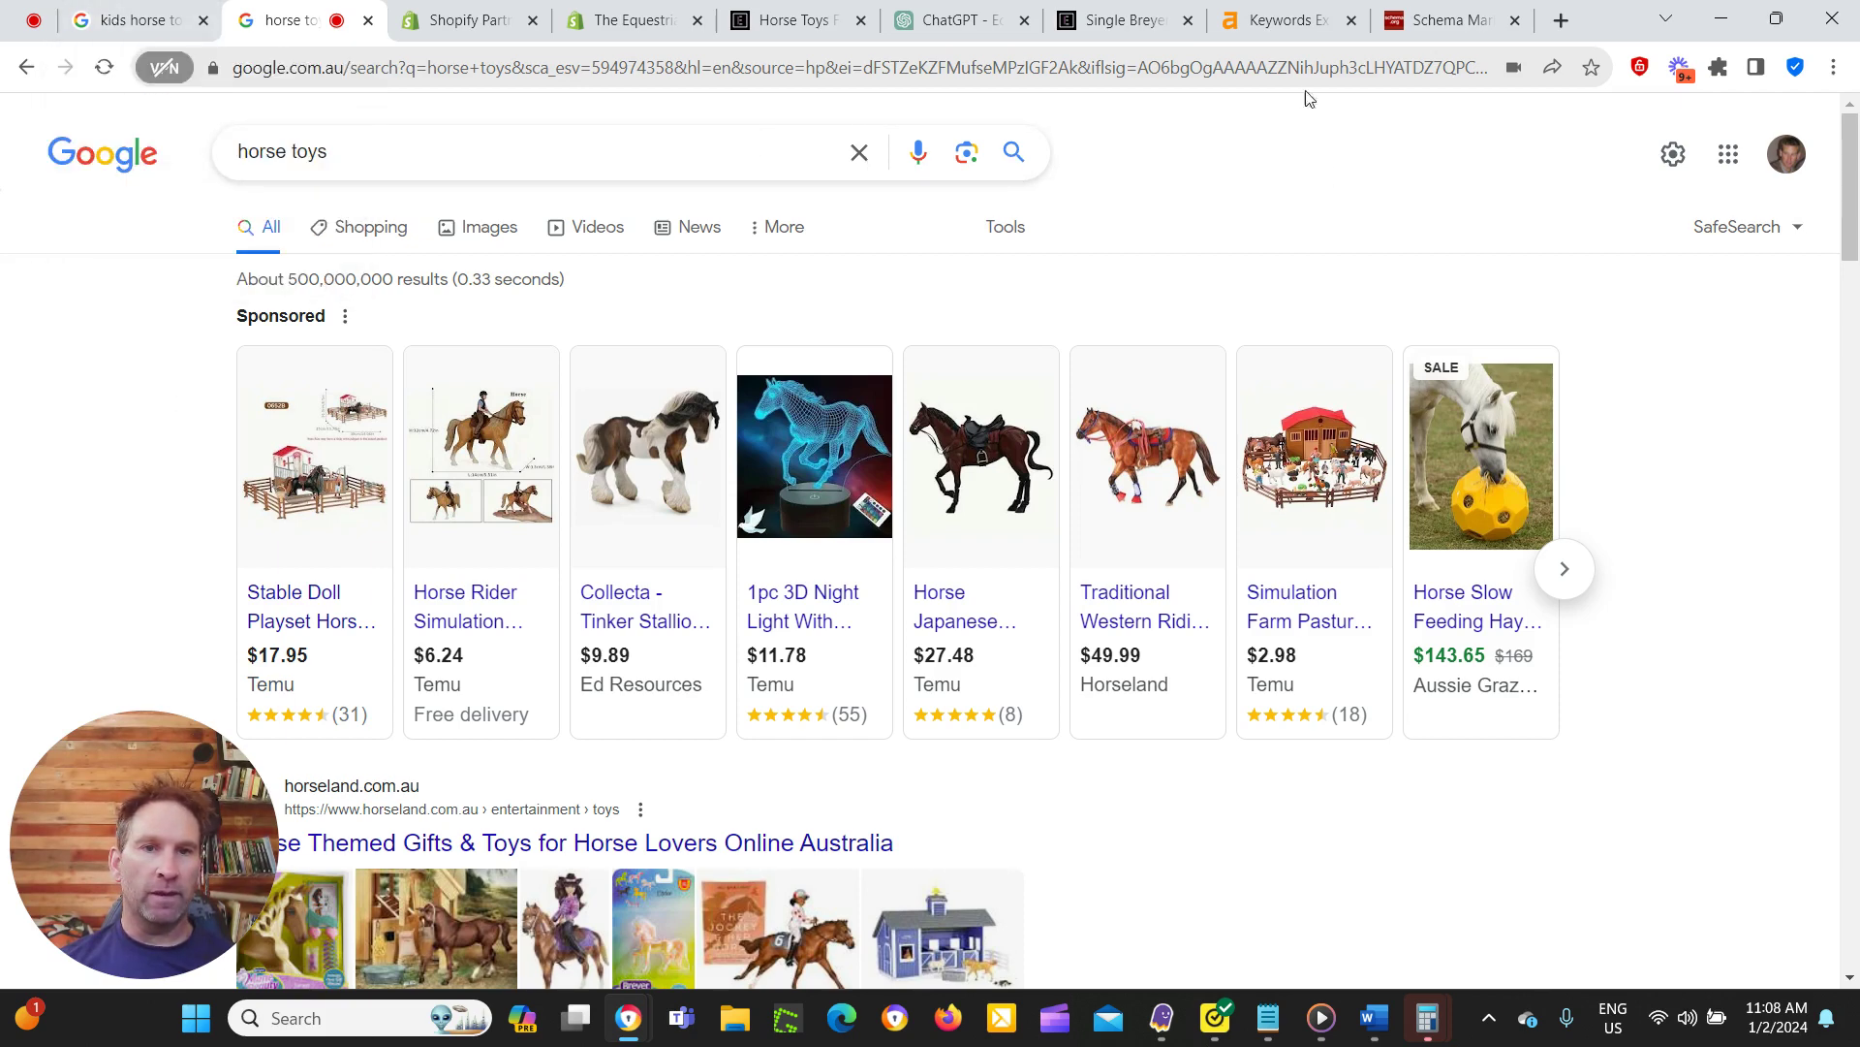
pyautogui.click(1305, 26)
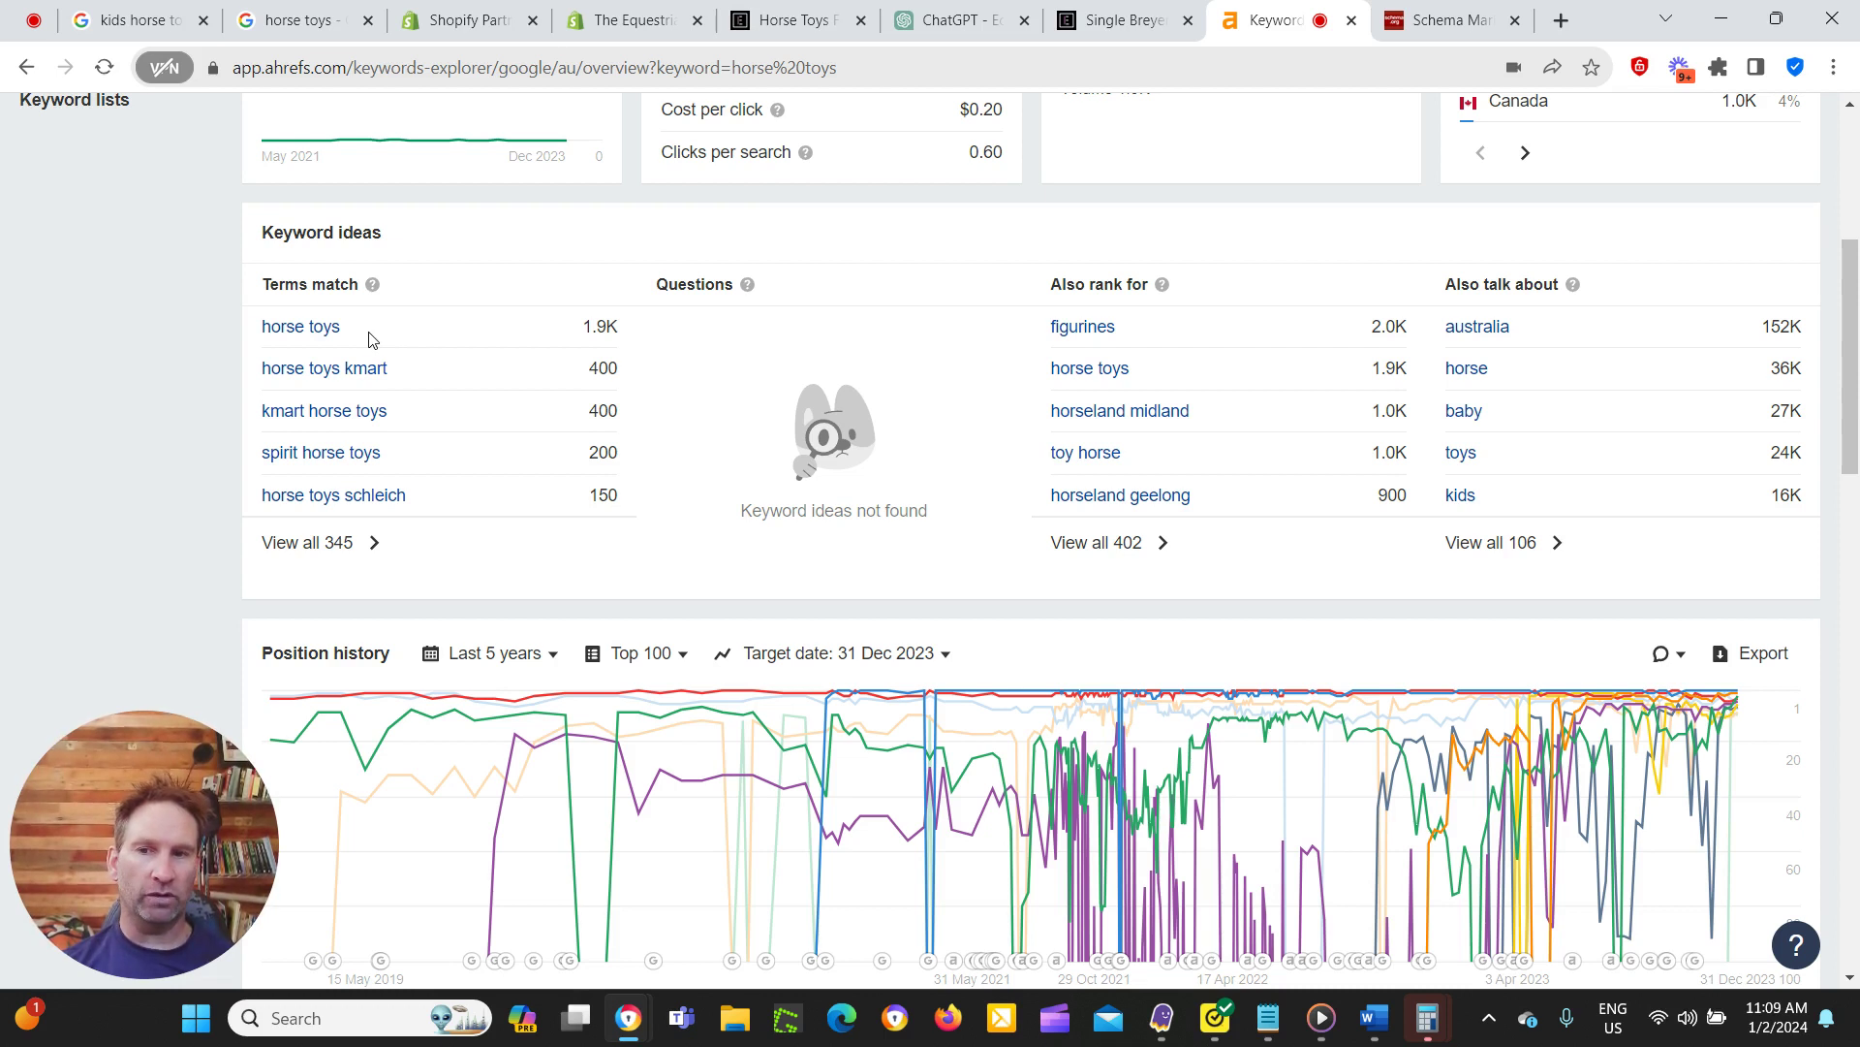
pyautogui.click(332, 341)
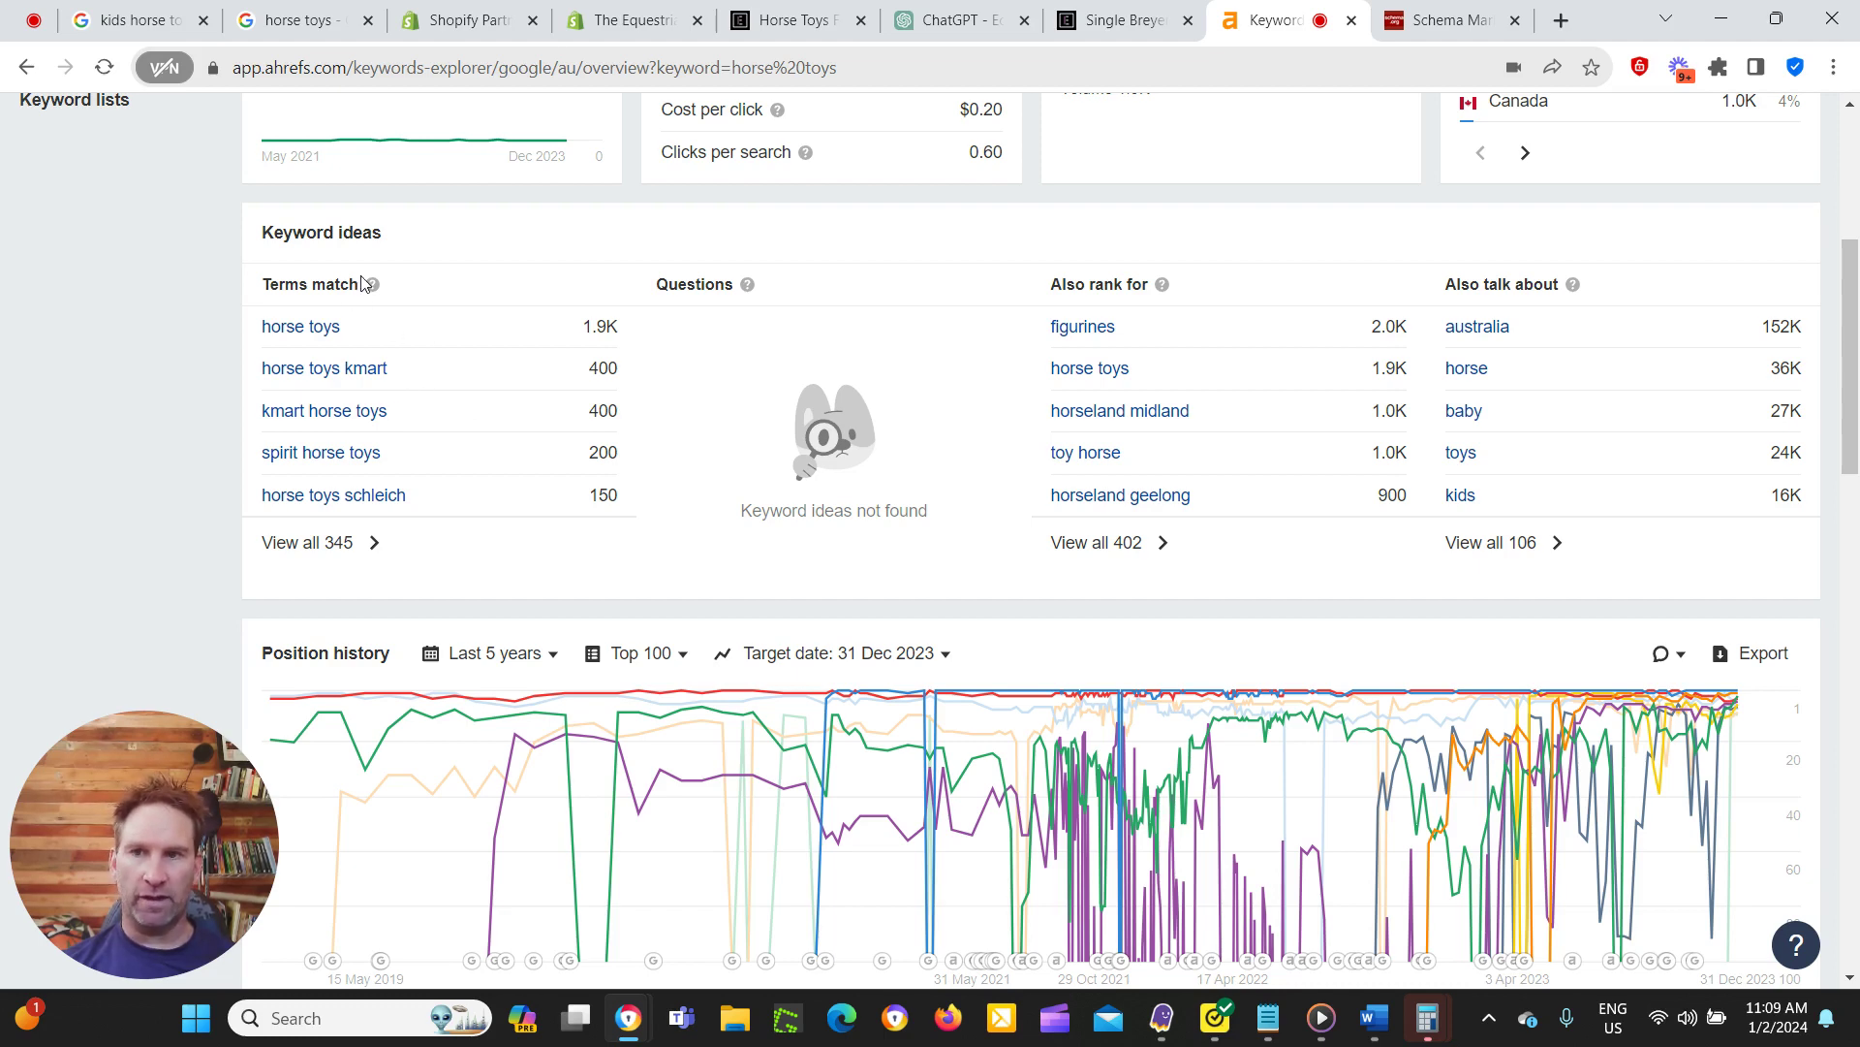
# Look through the Google results for "horse toys" to locate the theequestrian.com.au listing.
pyautogui.click(296, 27)
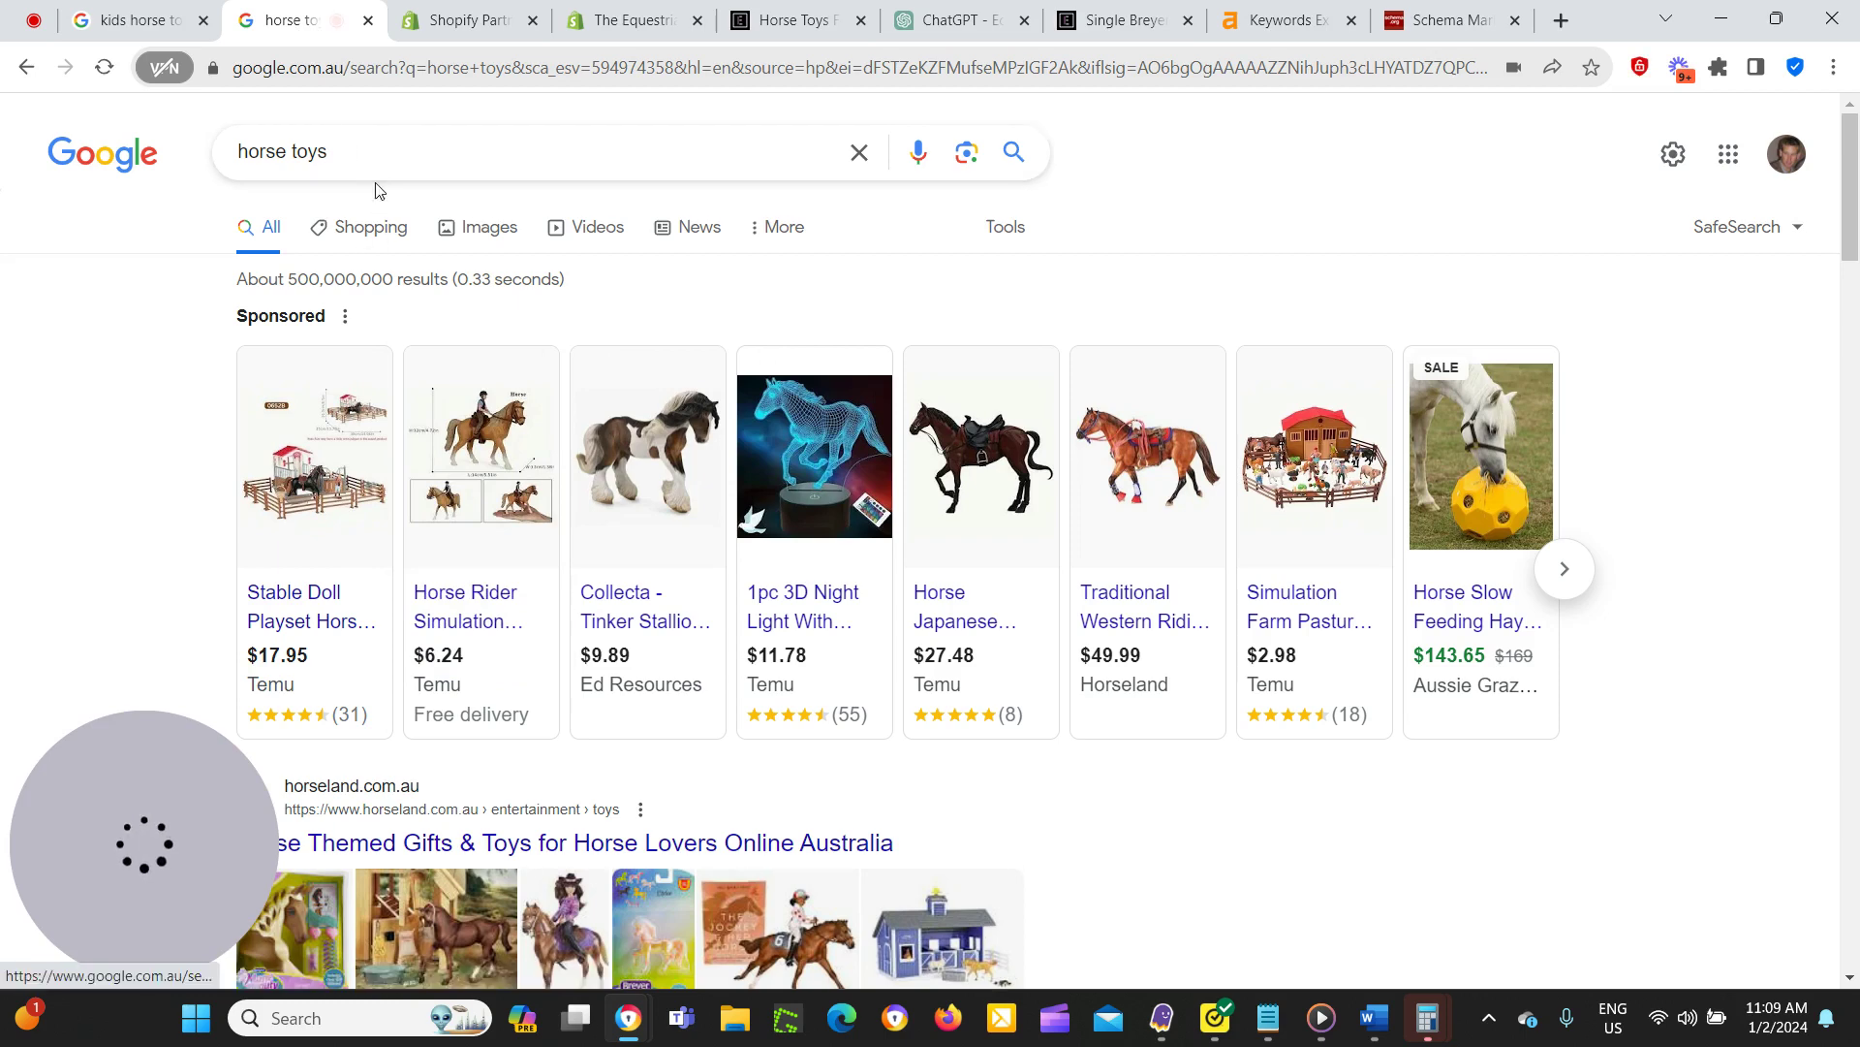
pyautogui.scroll(-3, 54, 591)
pyautogui.scroll(-8, 55, 576)
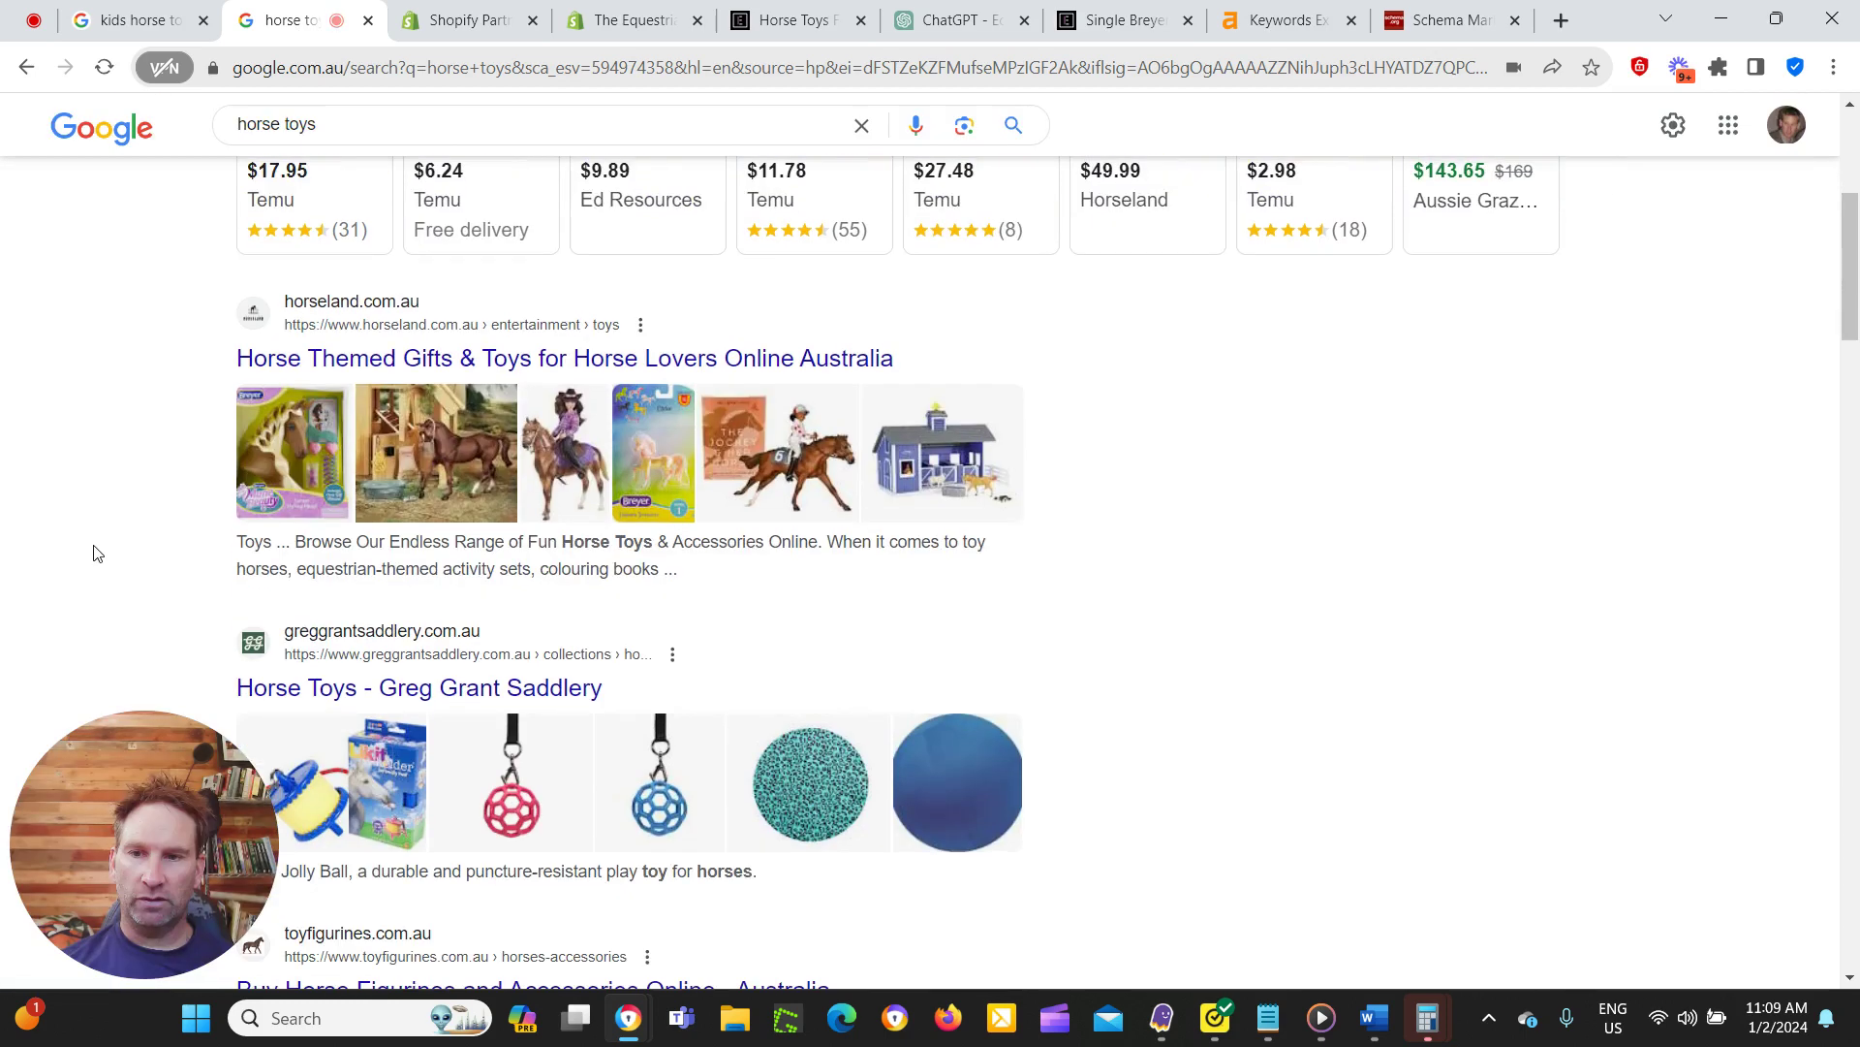
pyautogui.scroll(-15, 301, 503)
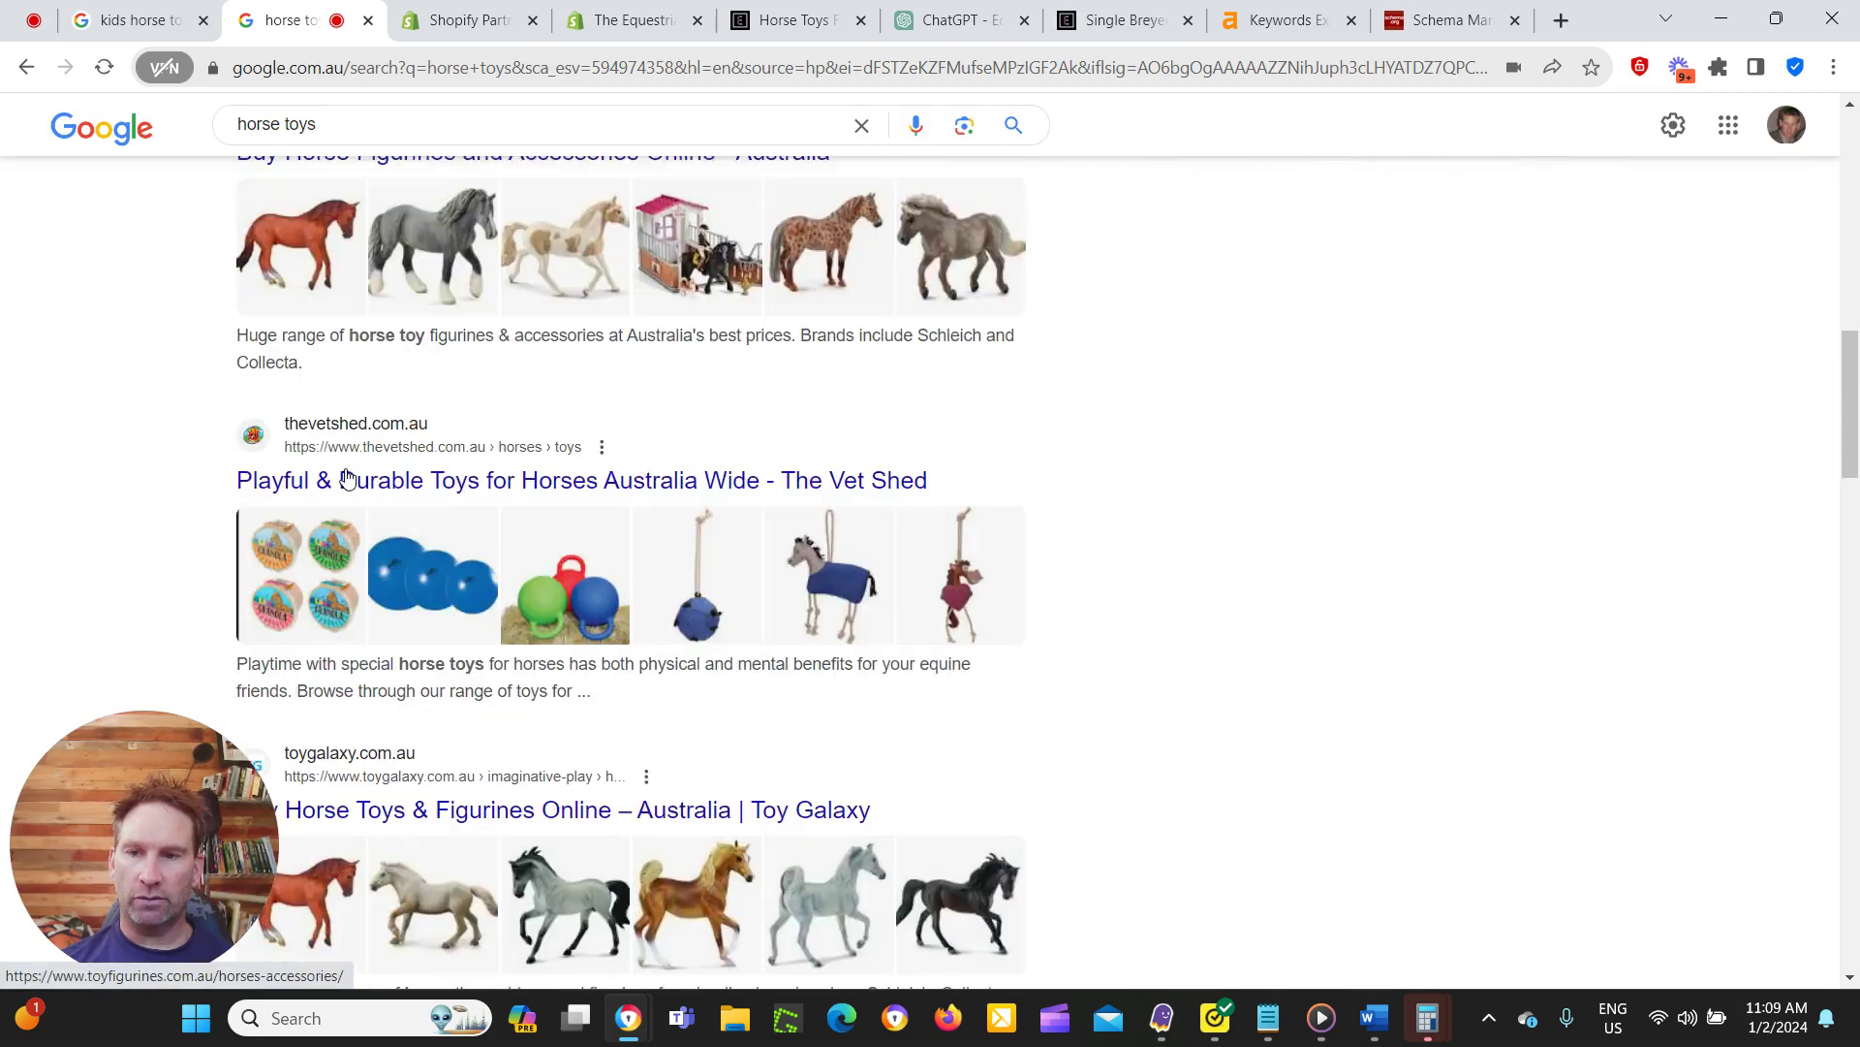
pyautogui.scroll(-6, 380, 520)
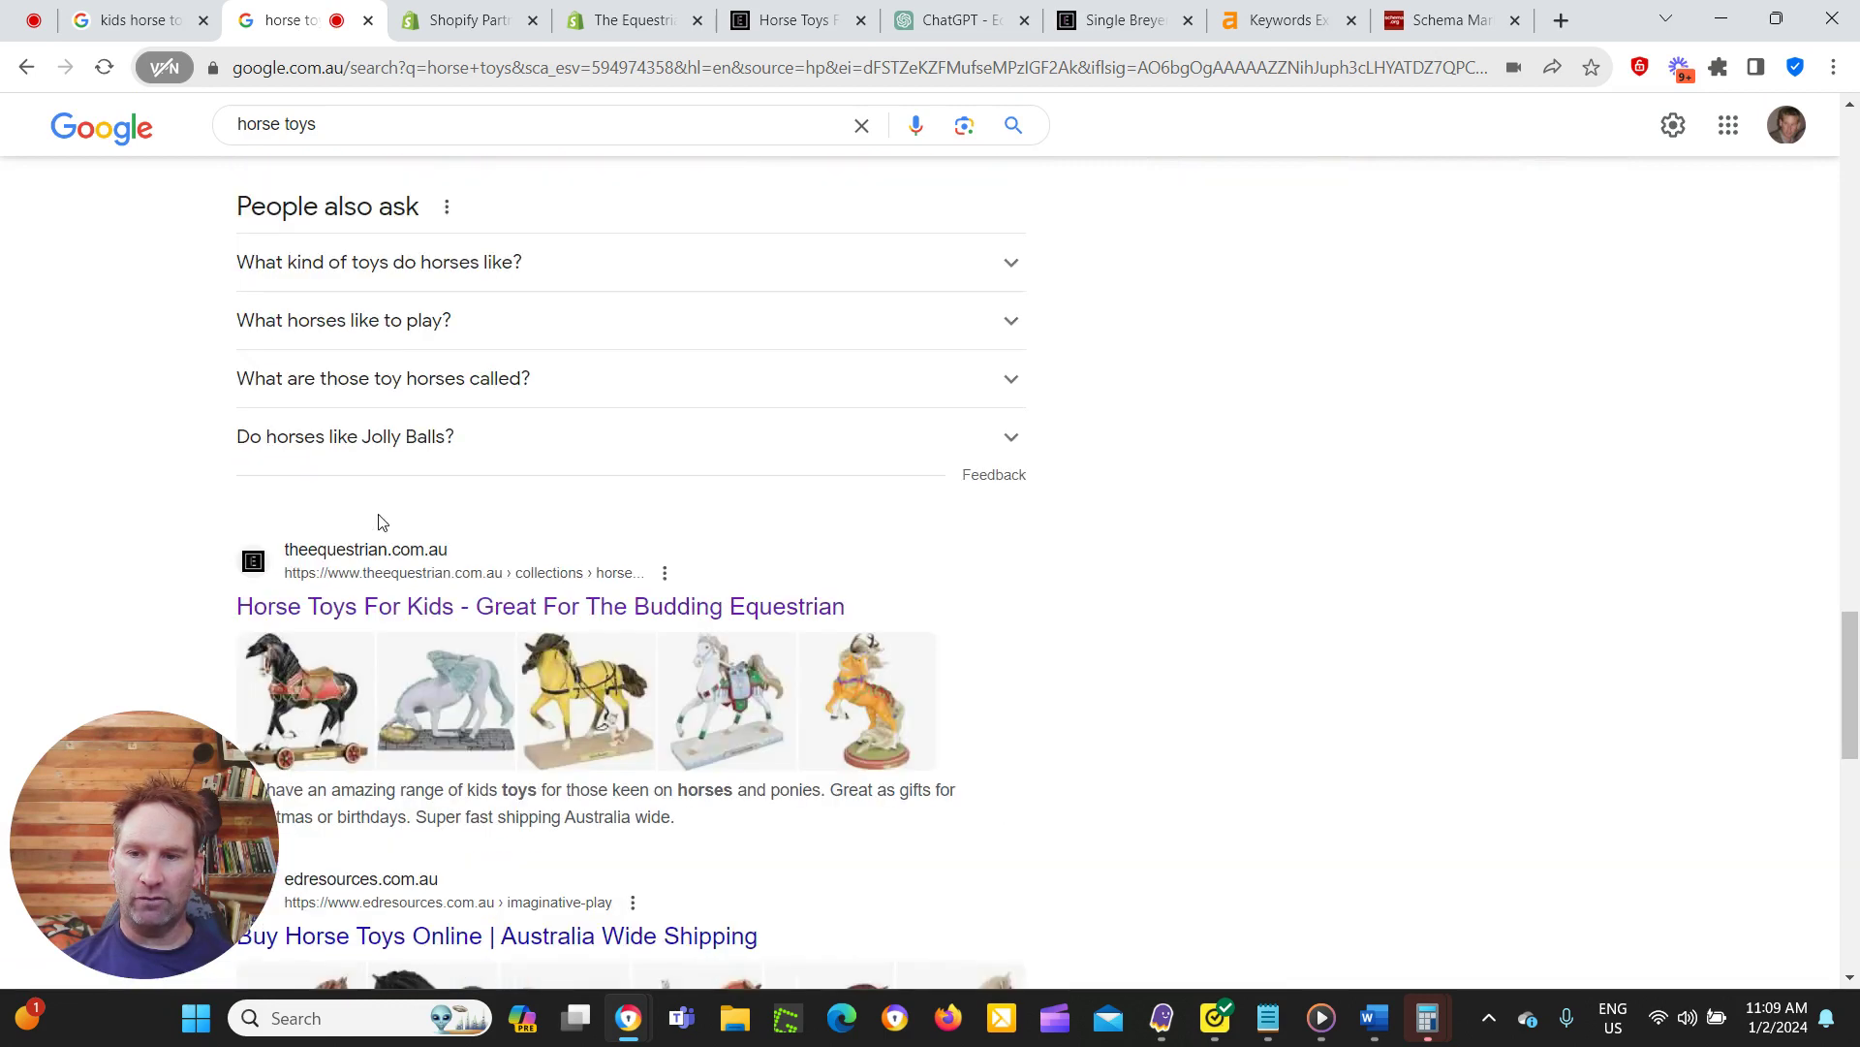
pyautogui.scroll(-4, 656, 635)
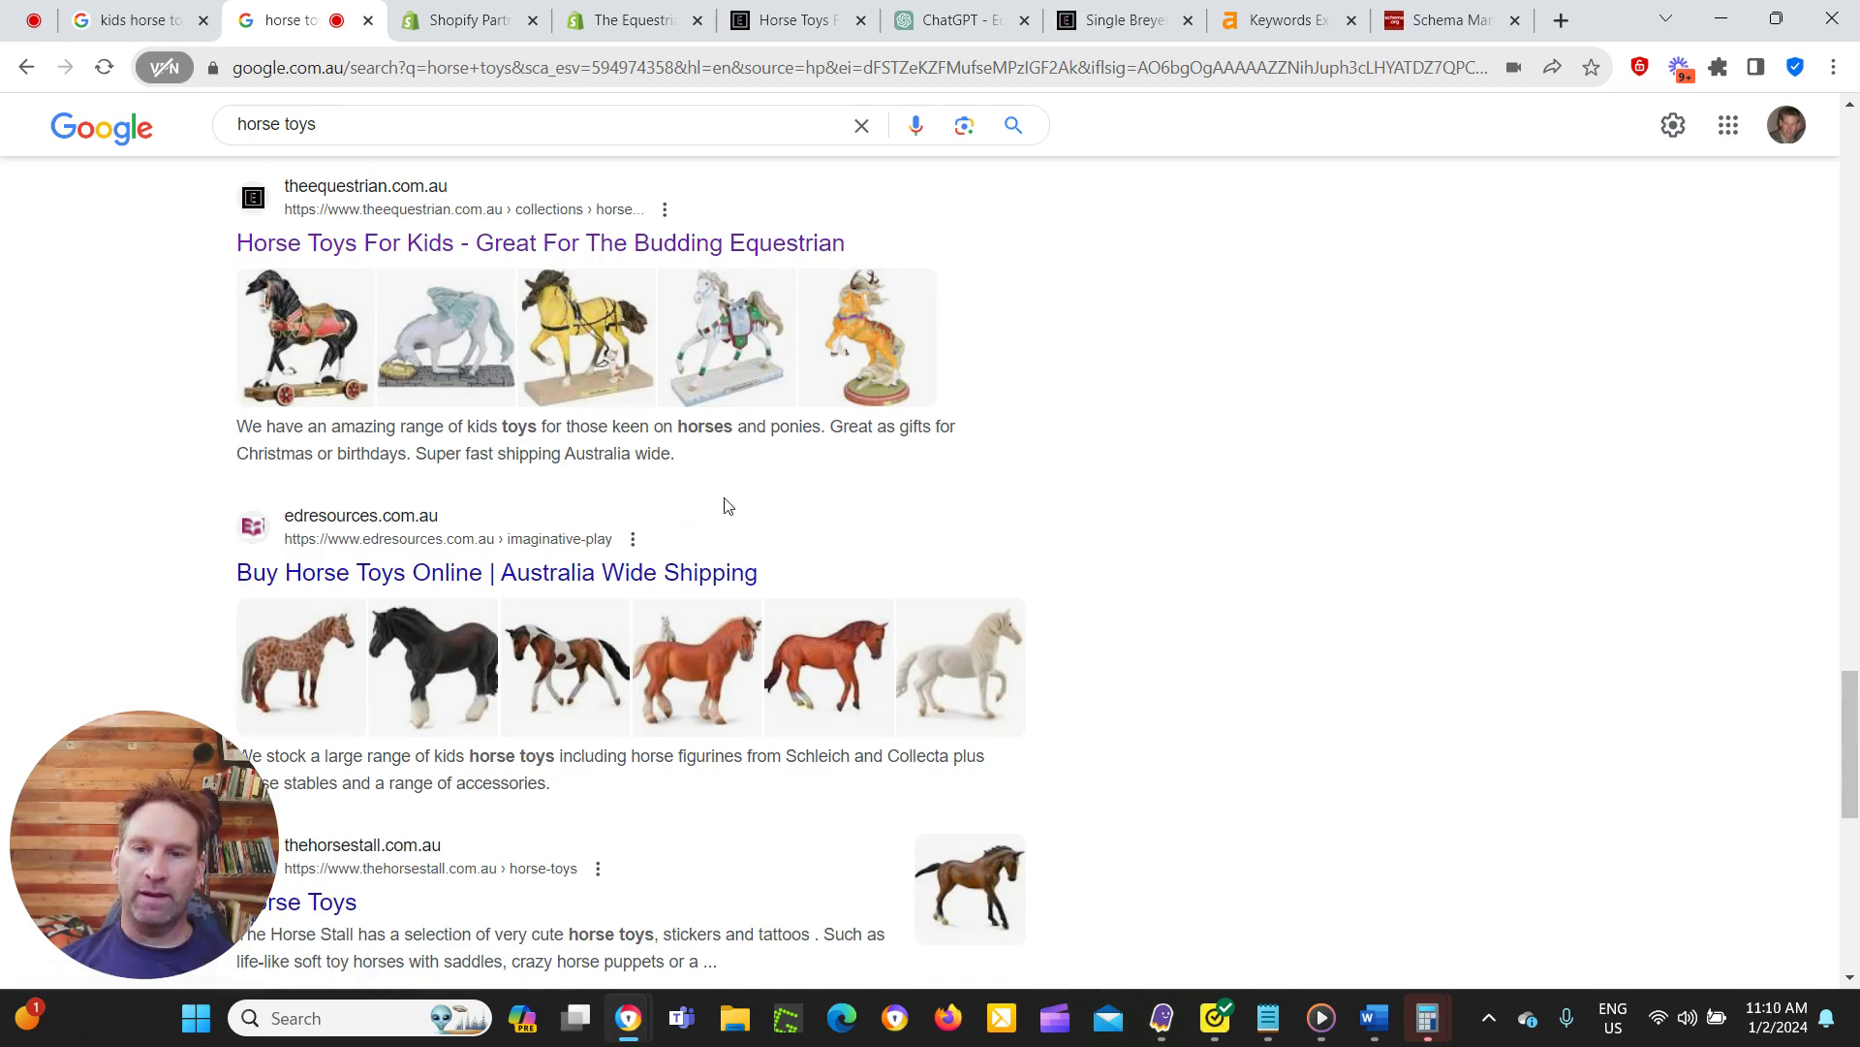
pyautogui.scroll(1, 623, 485)
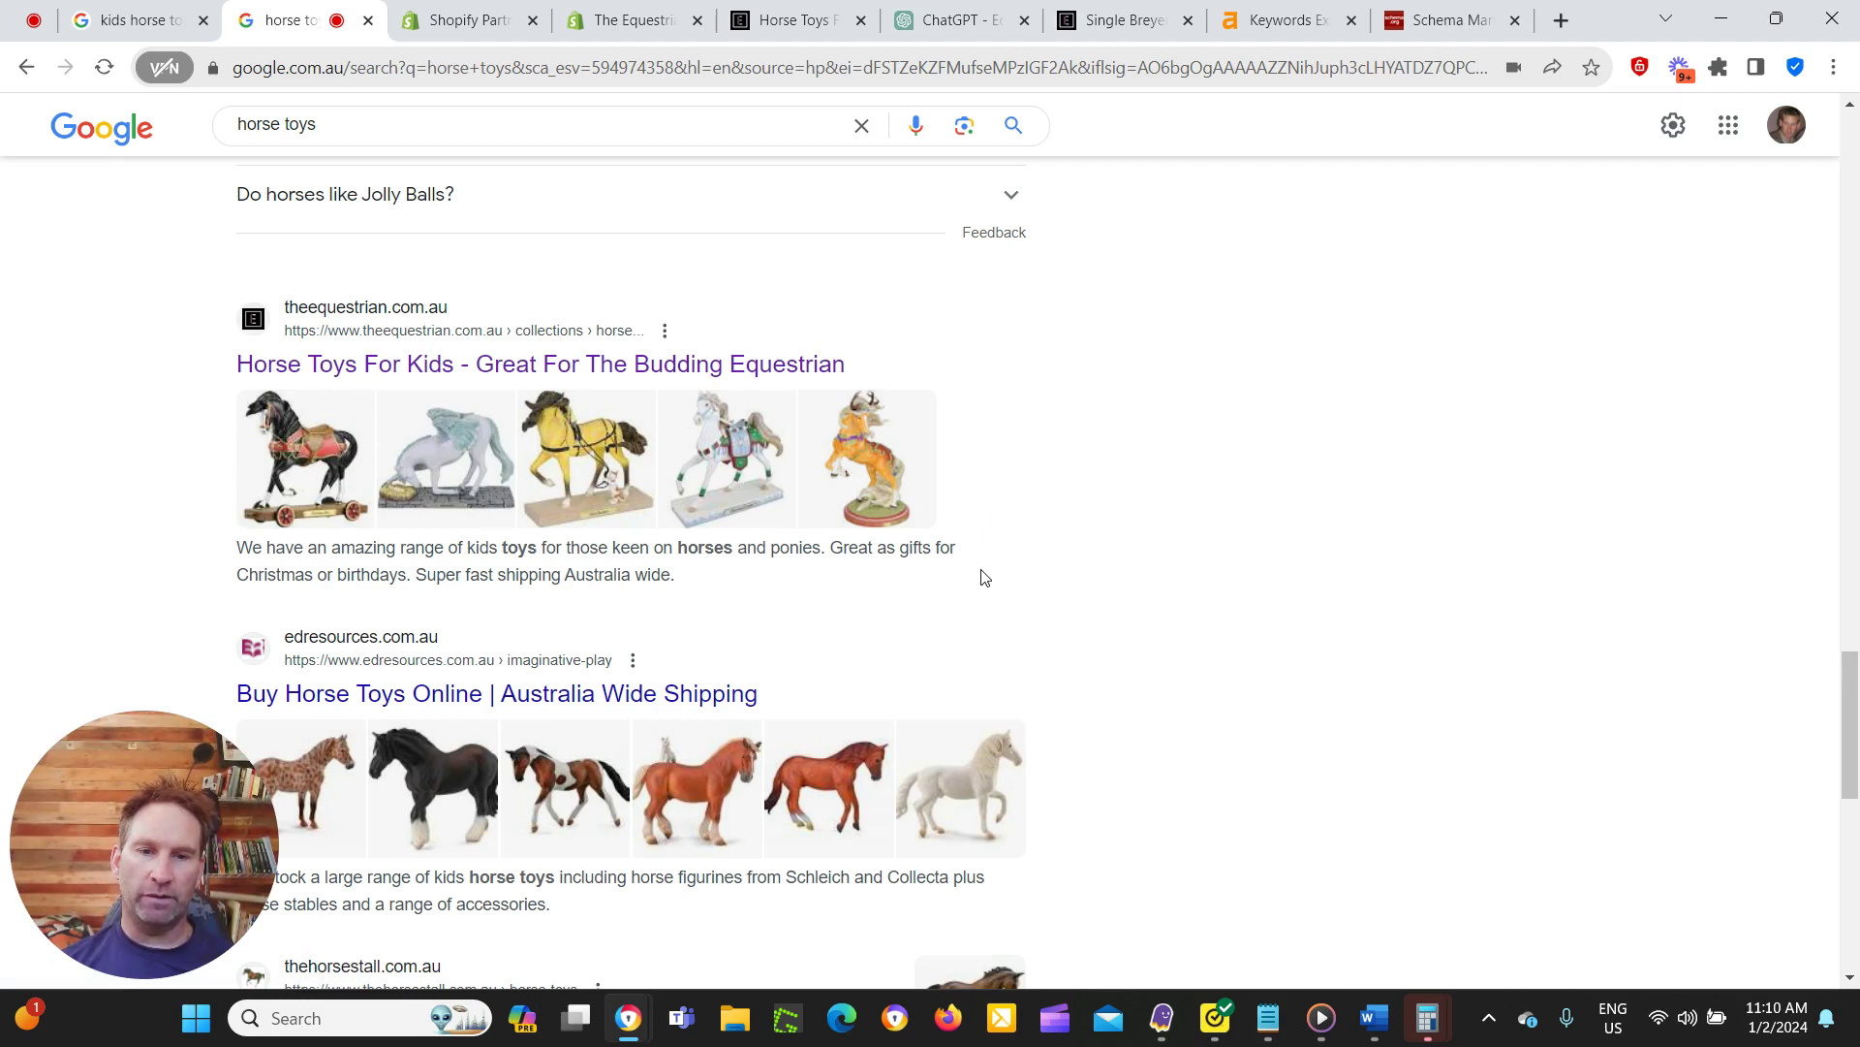
pyautogui.scroll(2, 402, 504)
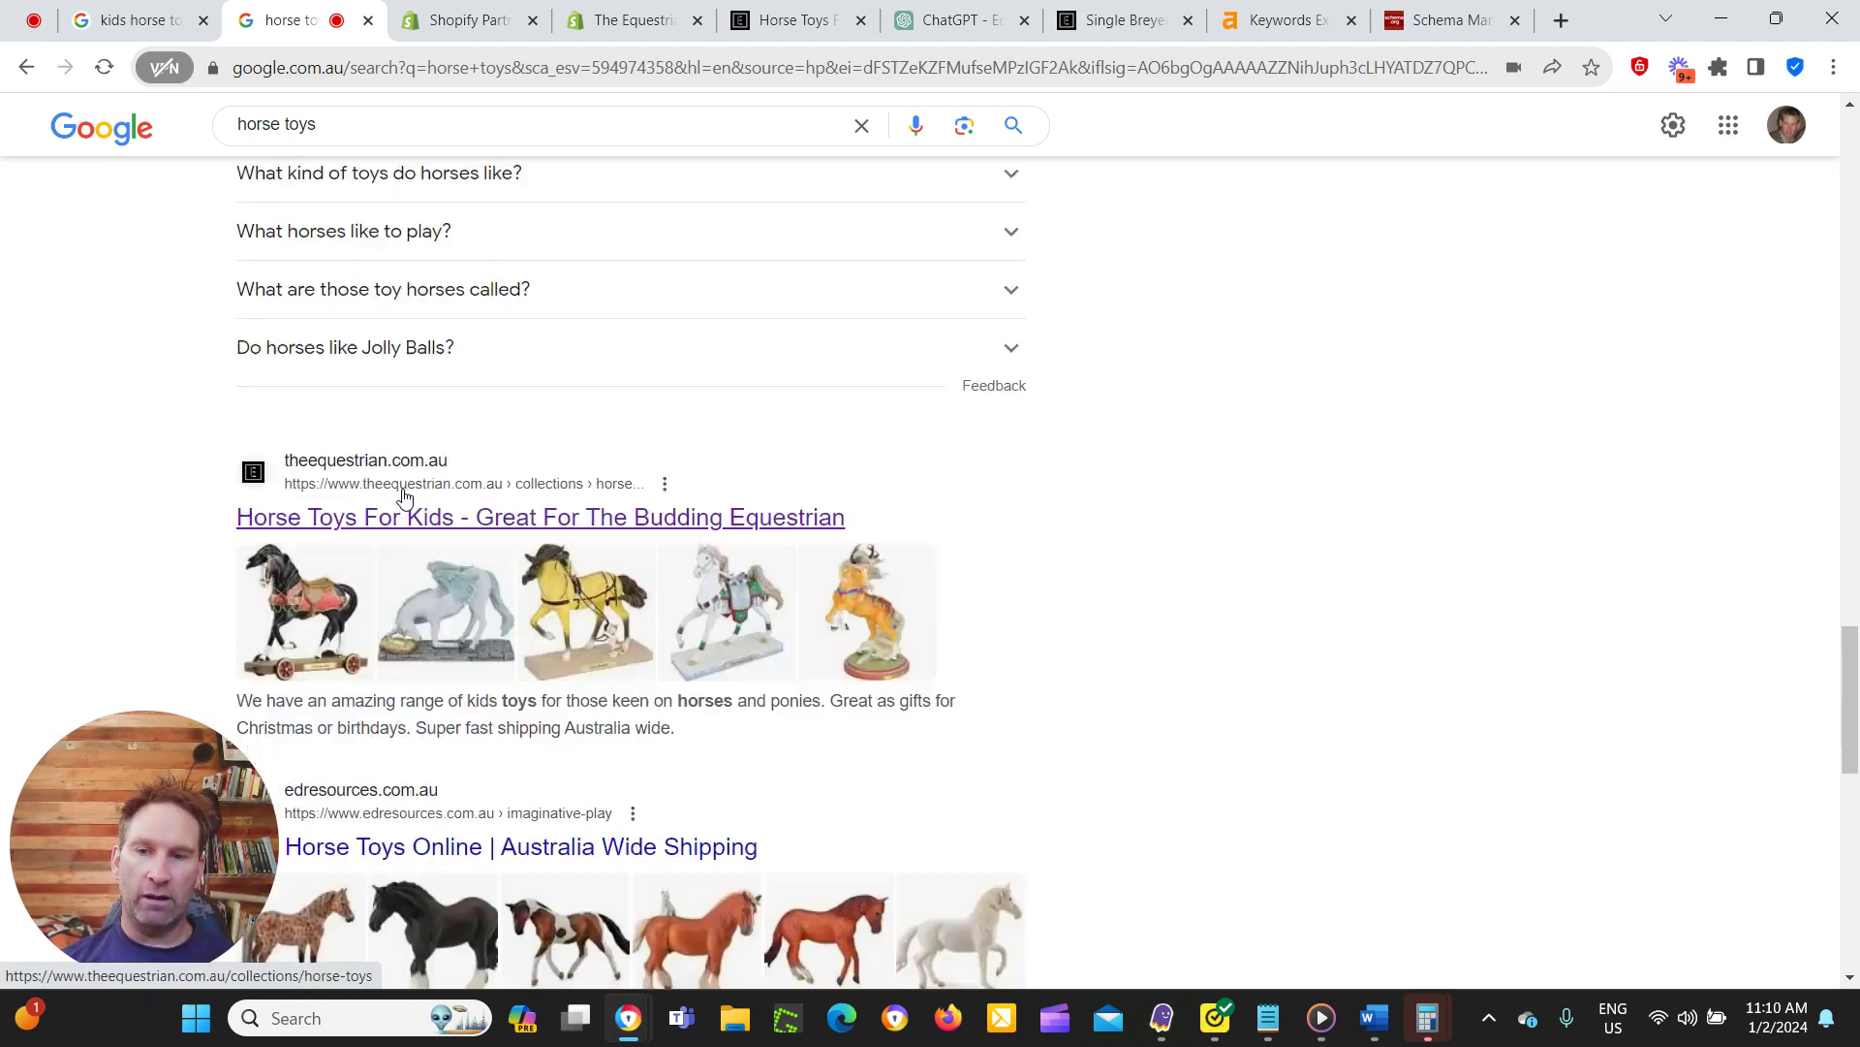
# Look through the Google results for "kids horse toys" to locate the theequestrian.com.au listing.
pyautogui.click(136, 19)
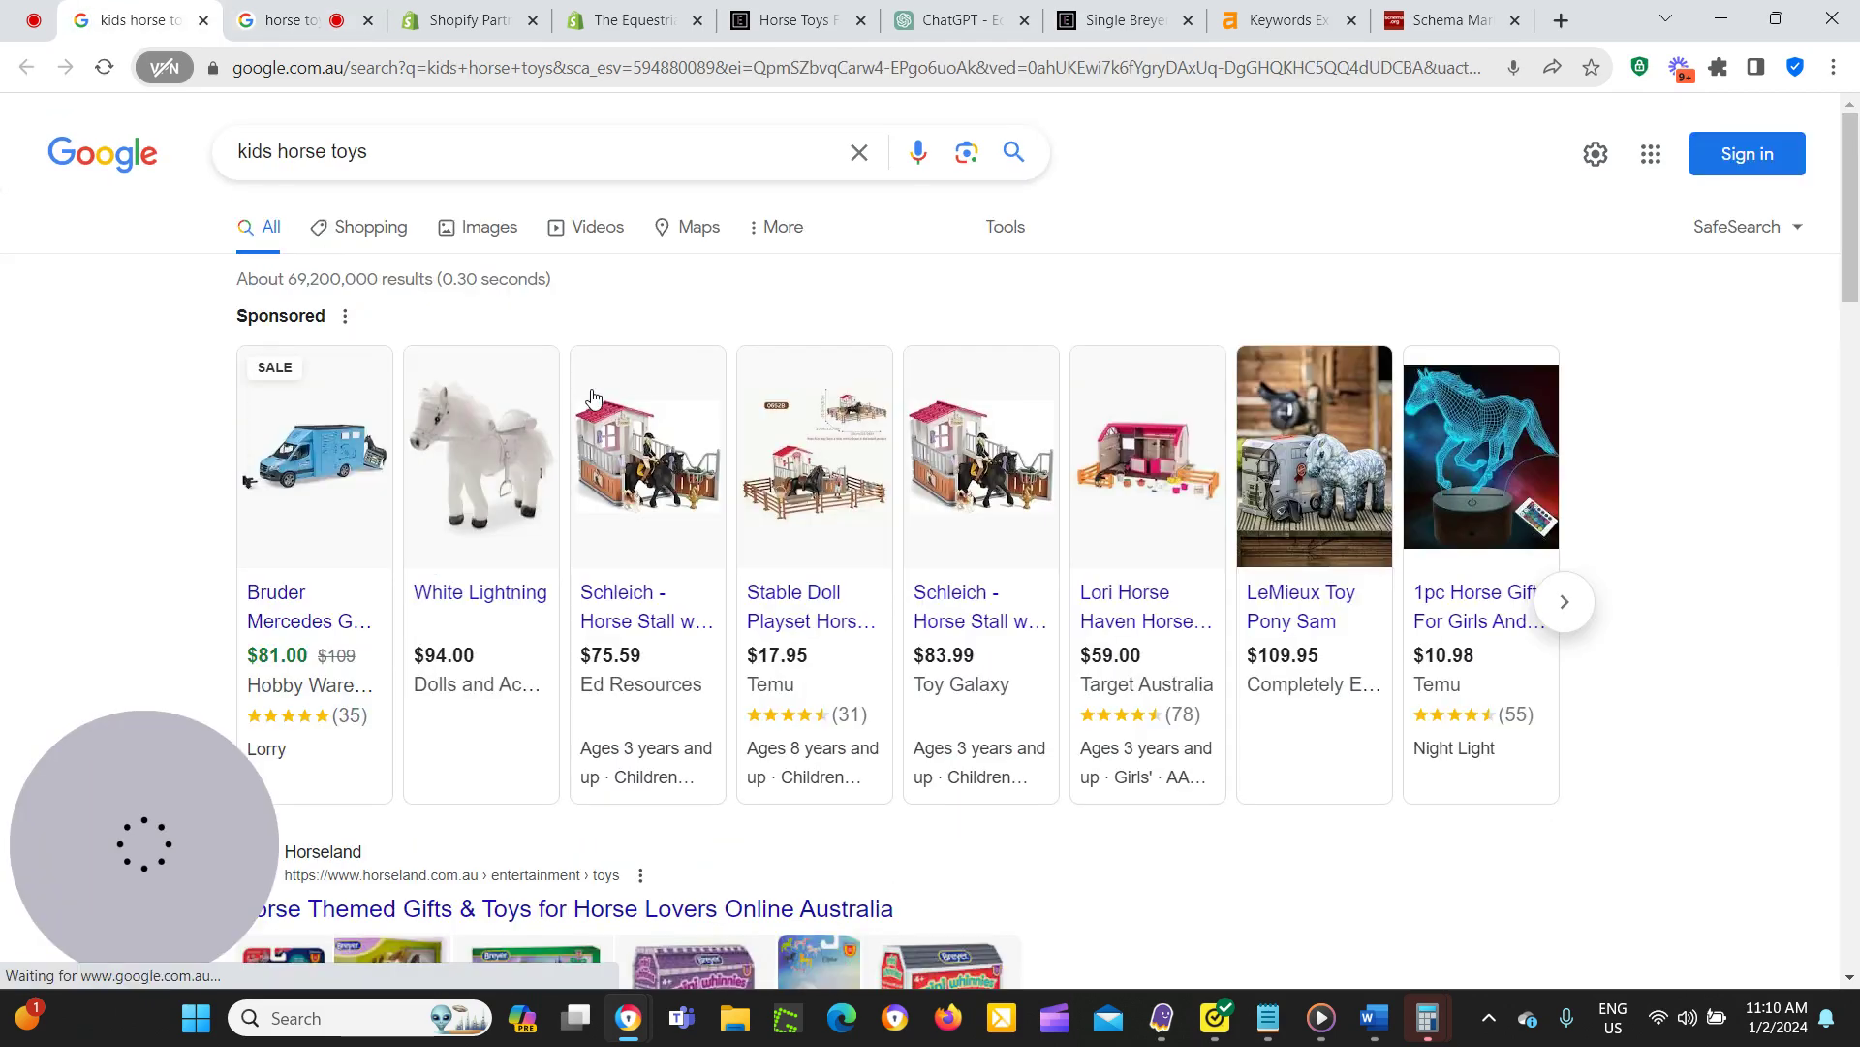
pyautogui.scroll(-3, 230, 417)
pyautogui.scroll(-4, 158, 407)
pyautogui.scroll(3, 354, 436)
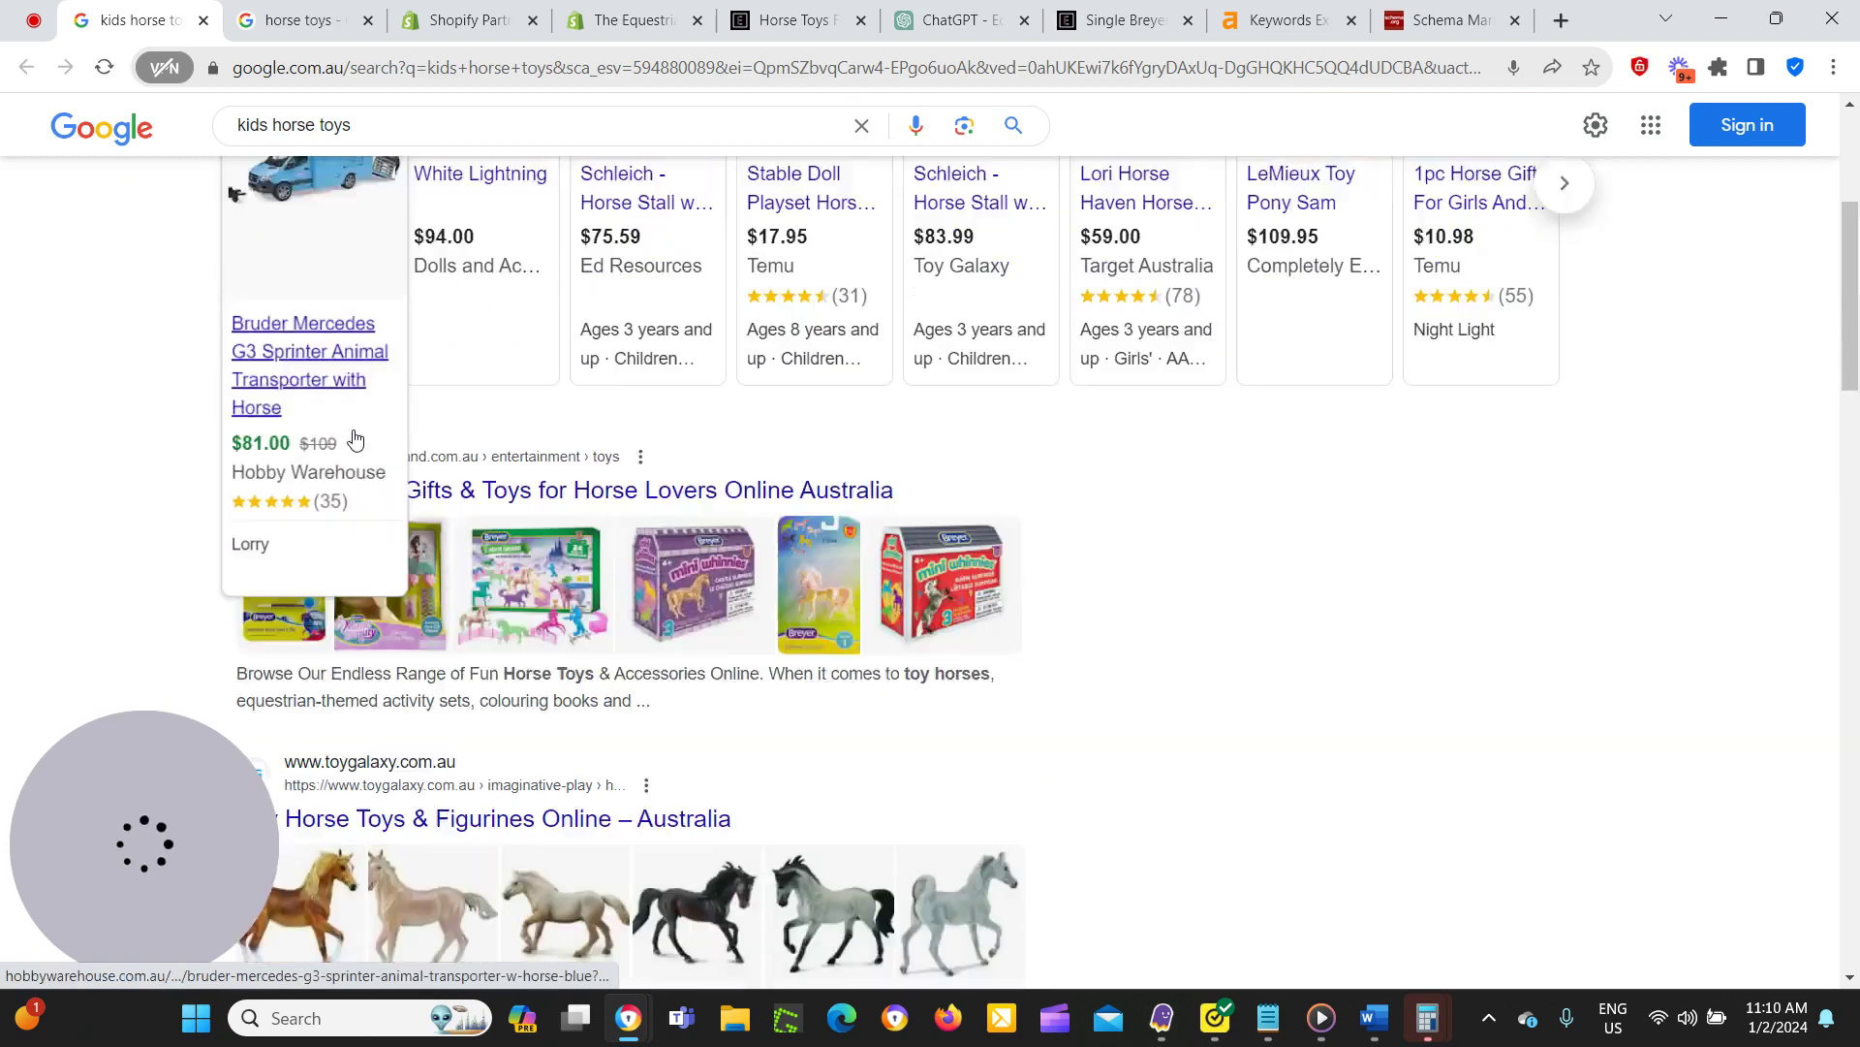
pyautogui.scroll(-3, 354, 438)
pyautogui.scroll(-10, 354, 438)
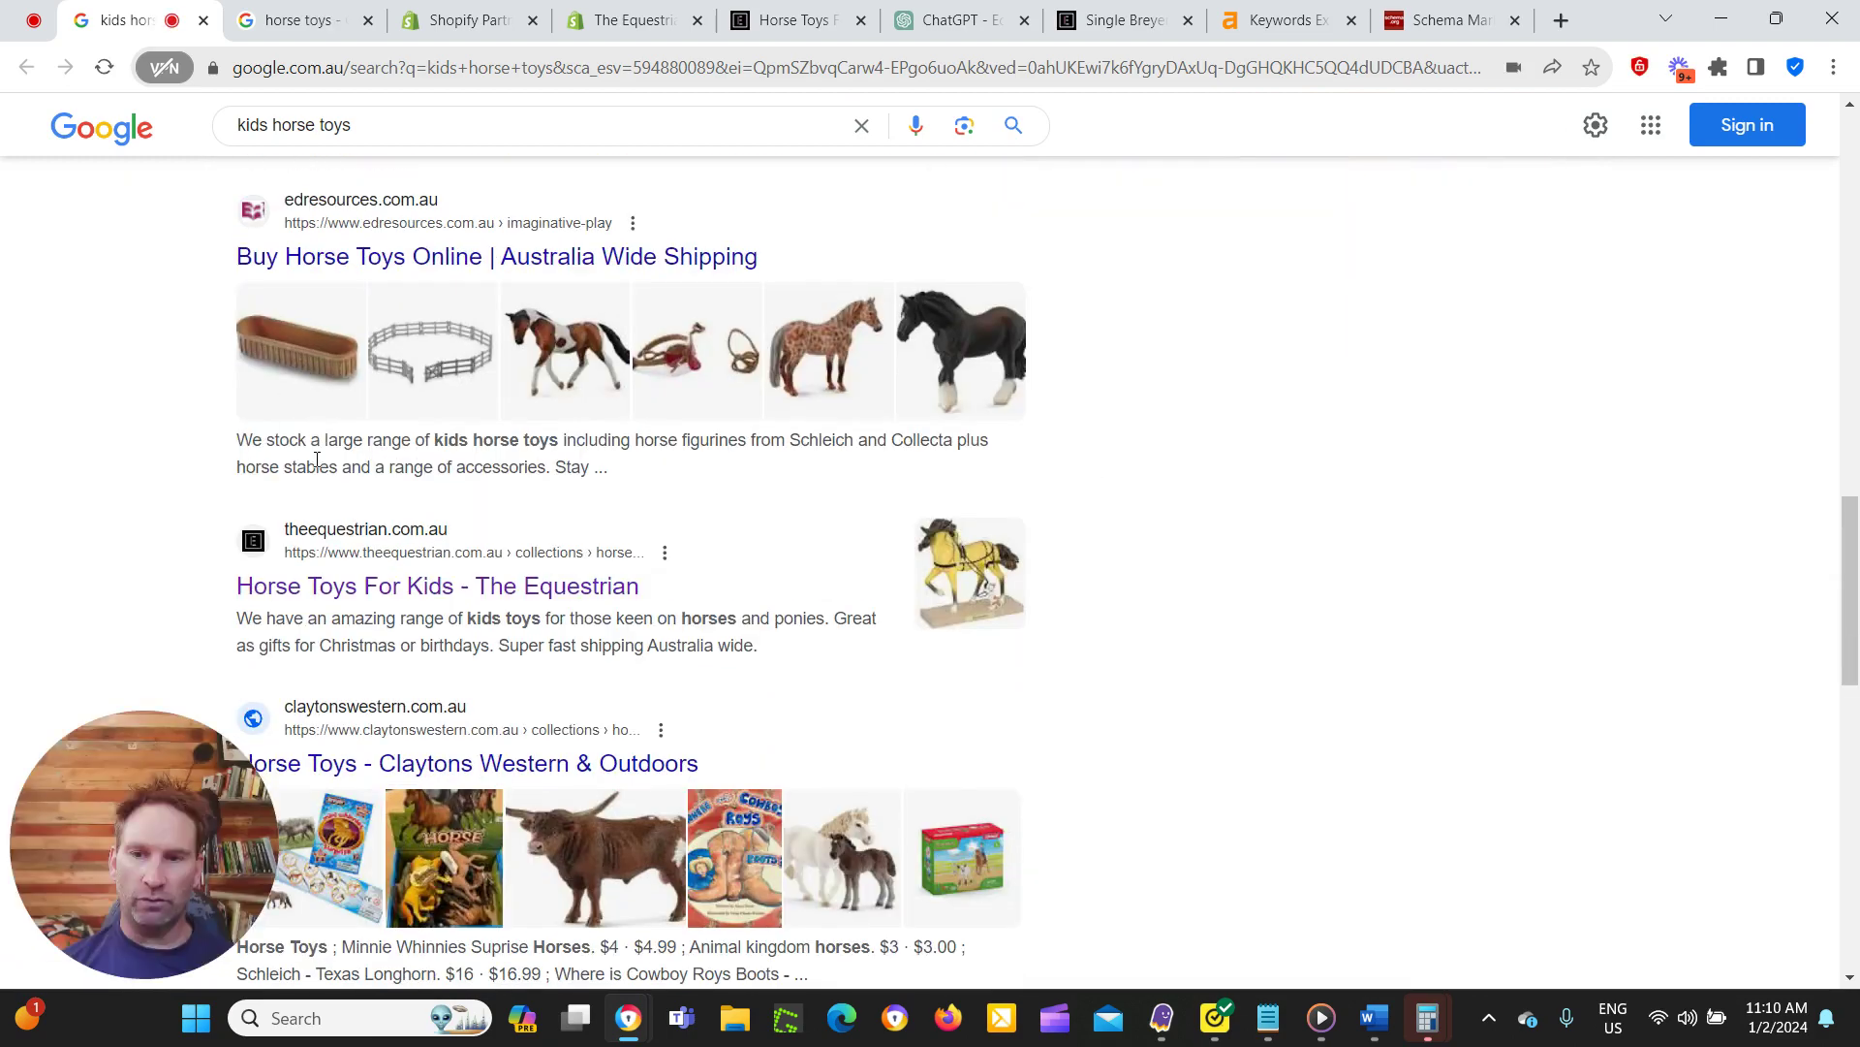
pyautogui.scroll(20, 175, 436)
pyautogui.scroll(-6, 175, 361)
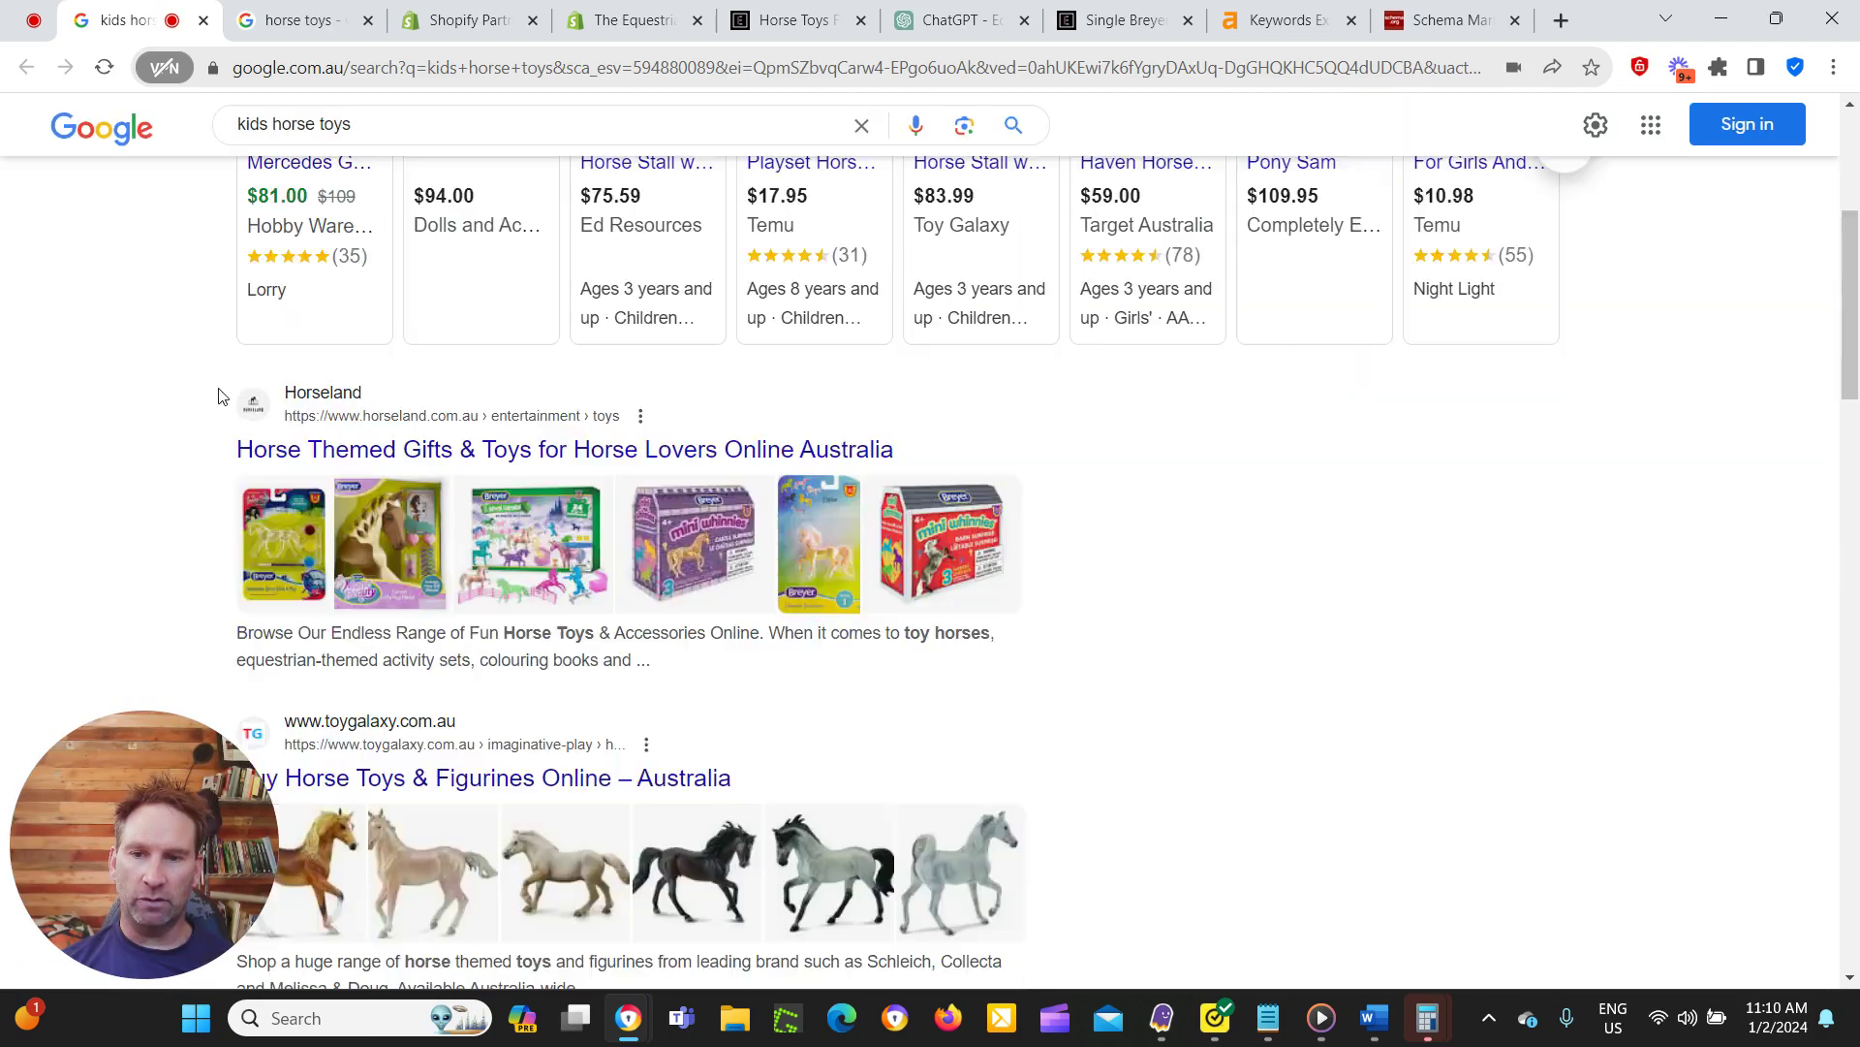
pyautogui.scroll(-10, 279, 291)
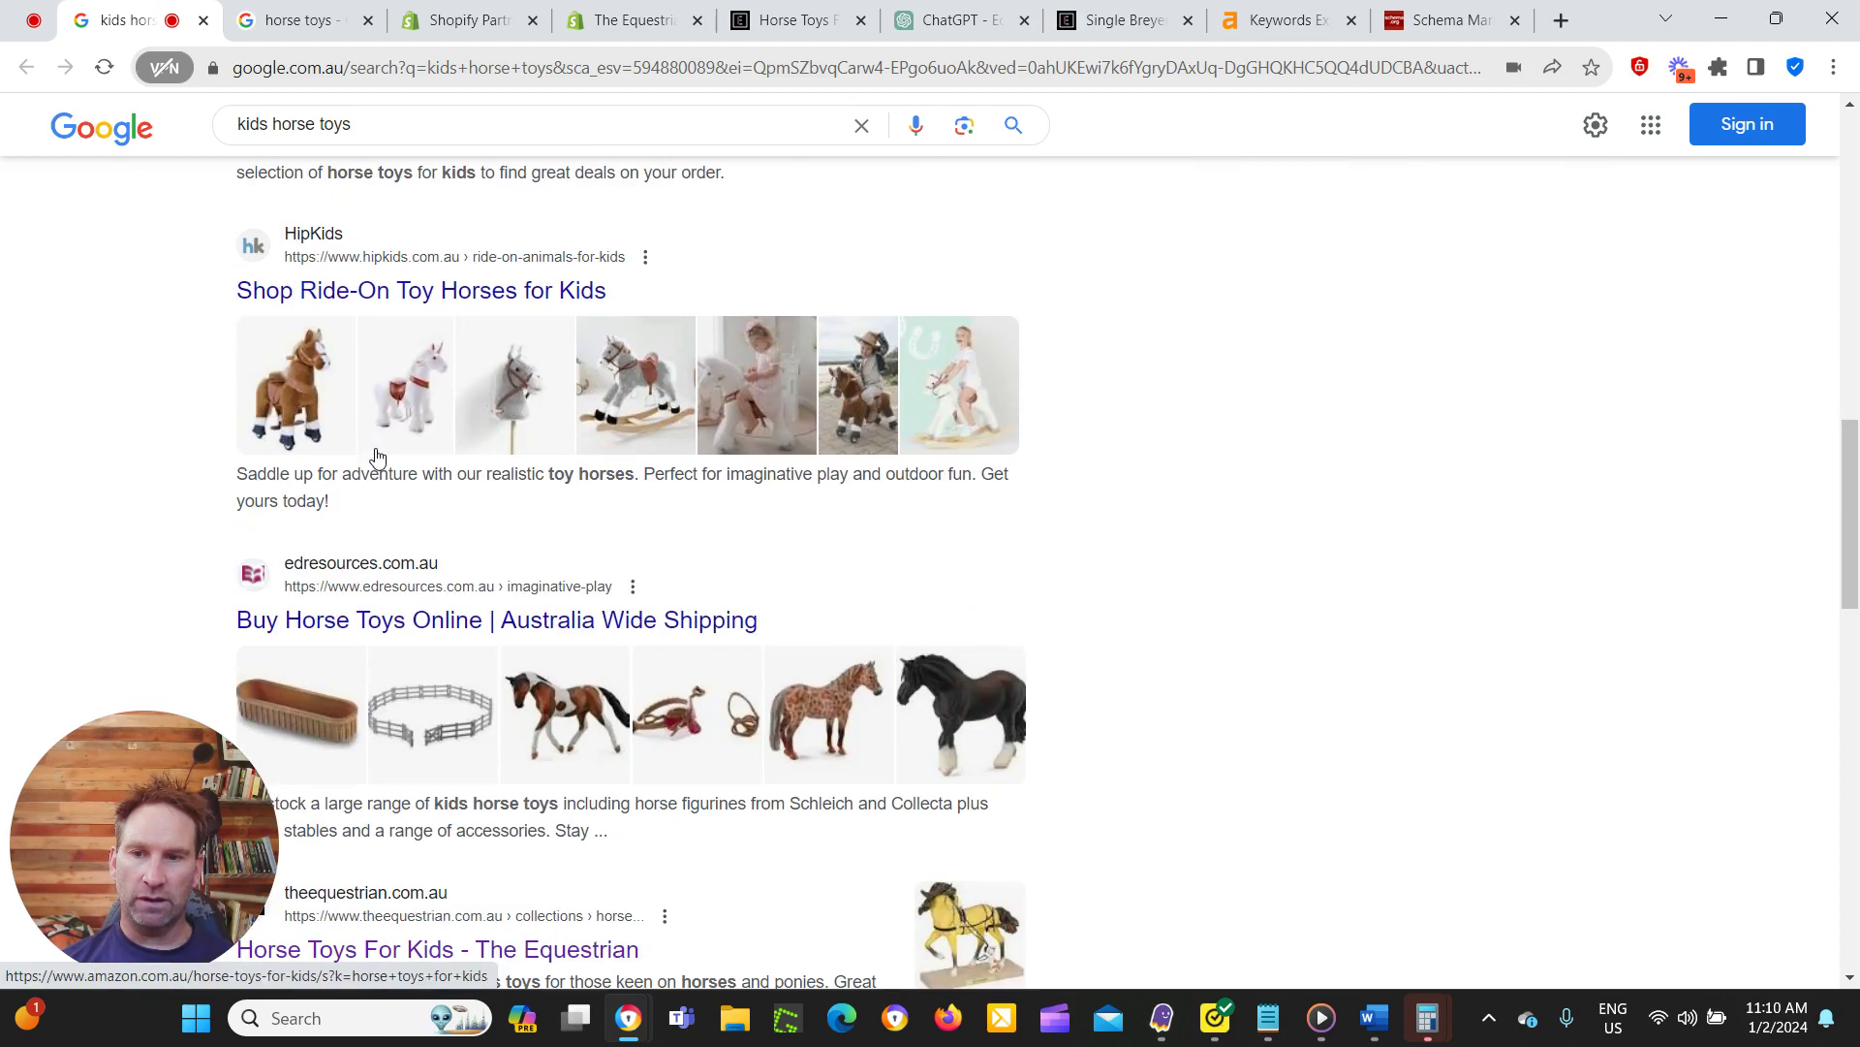
pyautogui.scroll(-4, 369, 549)
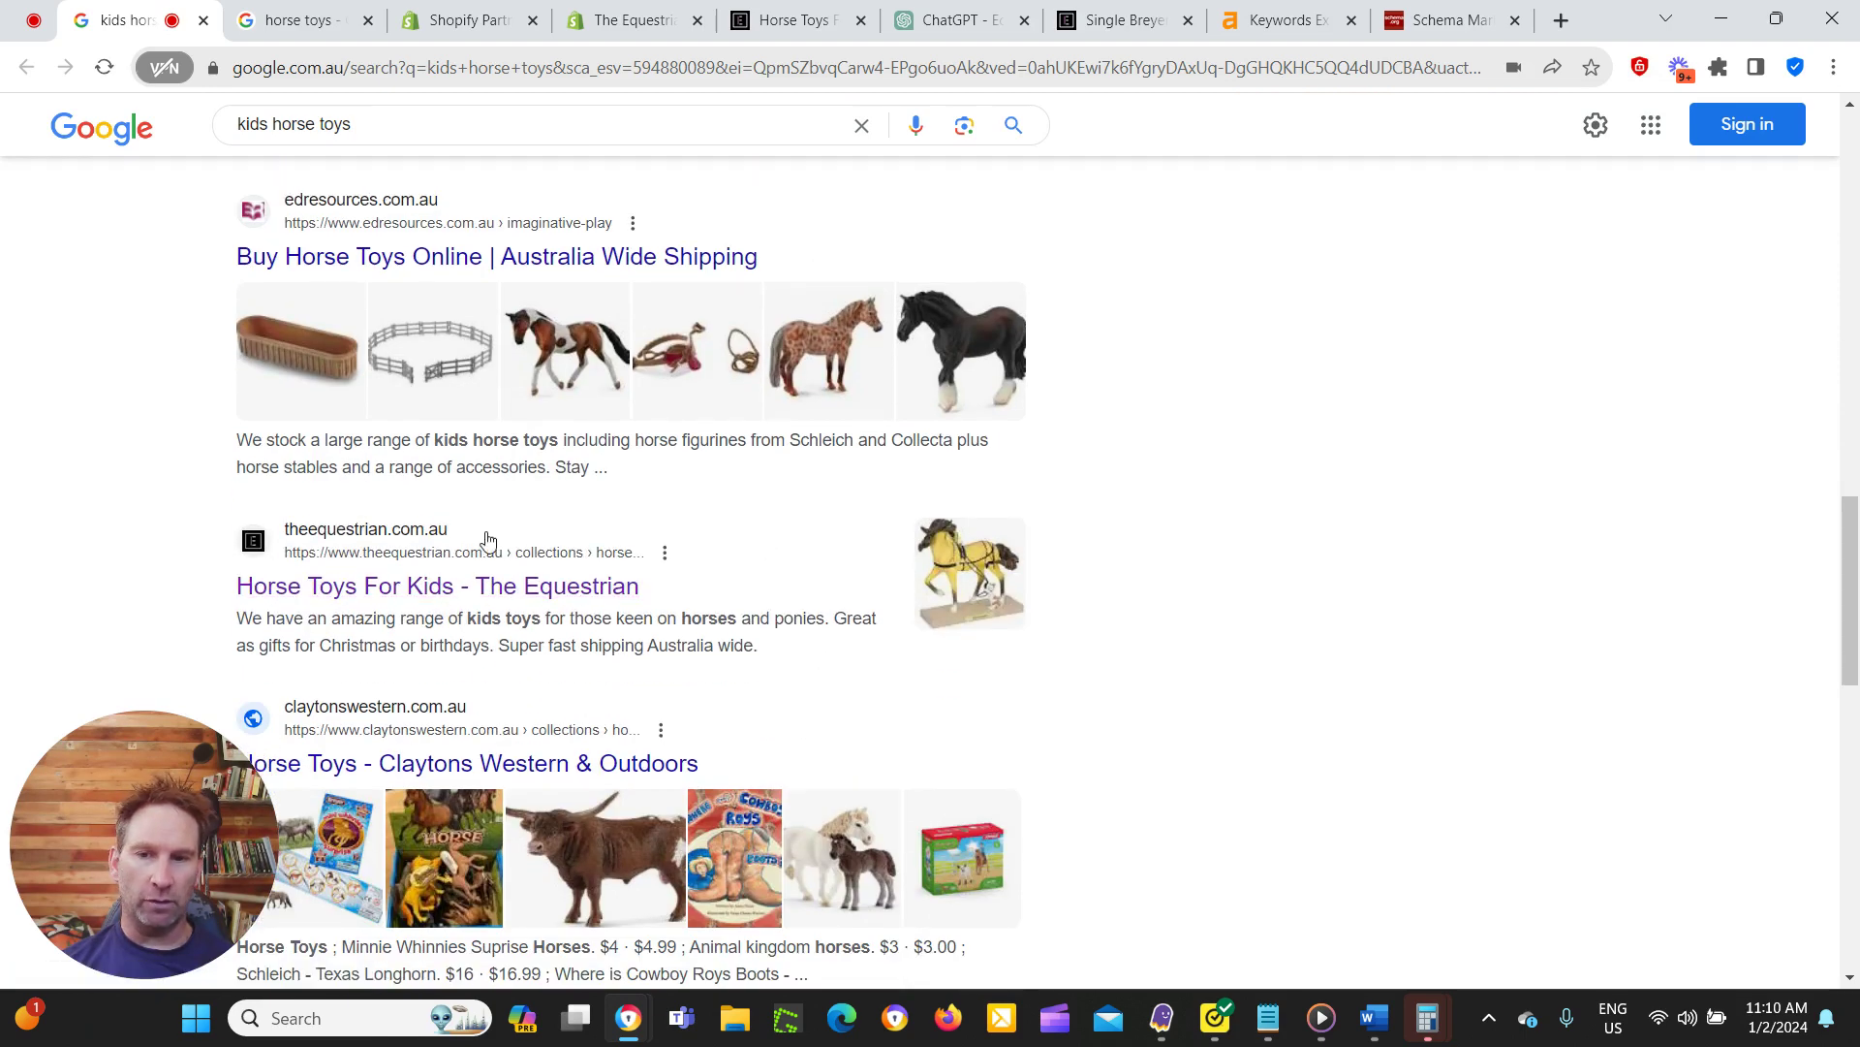
pyautogui.scroll(-3, 238, 528)
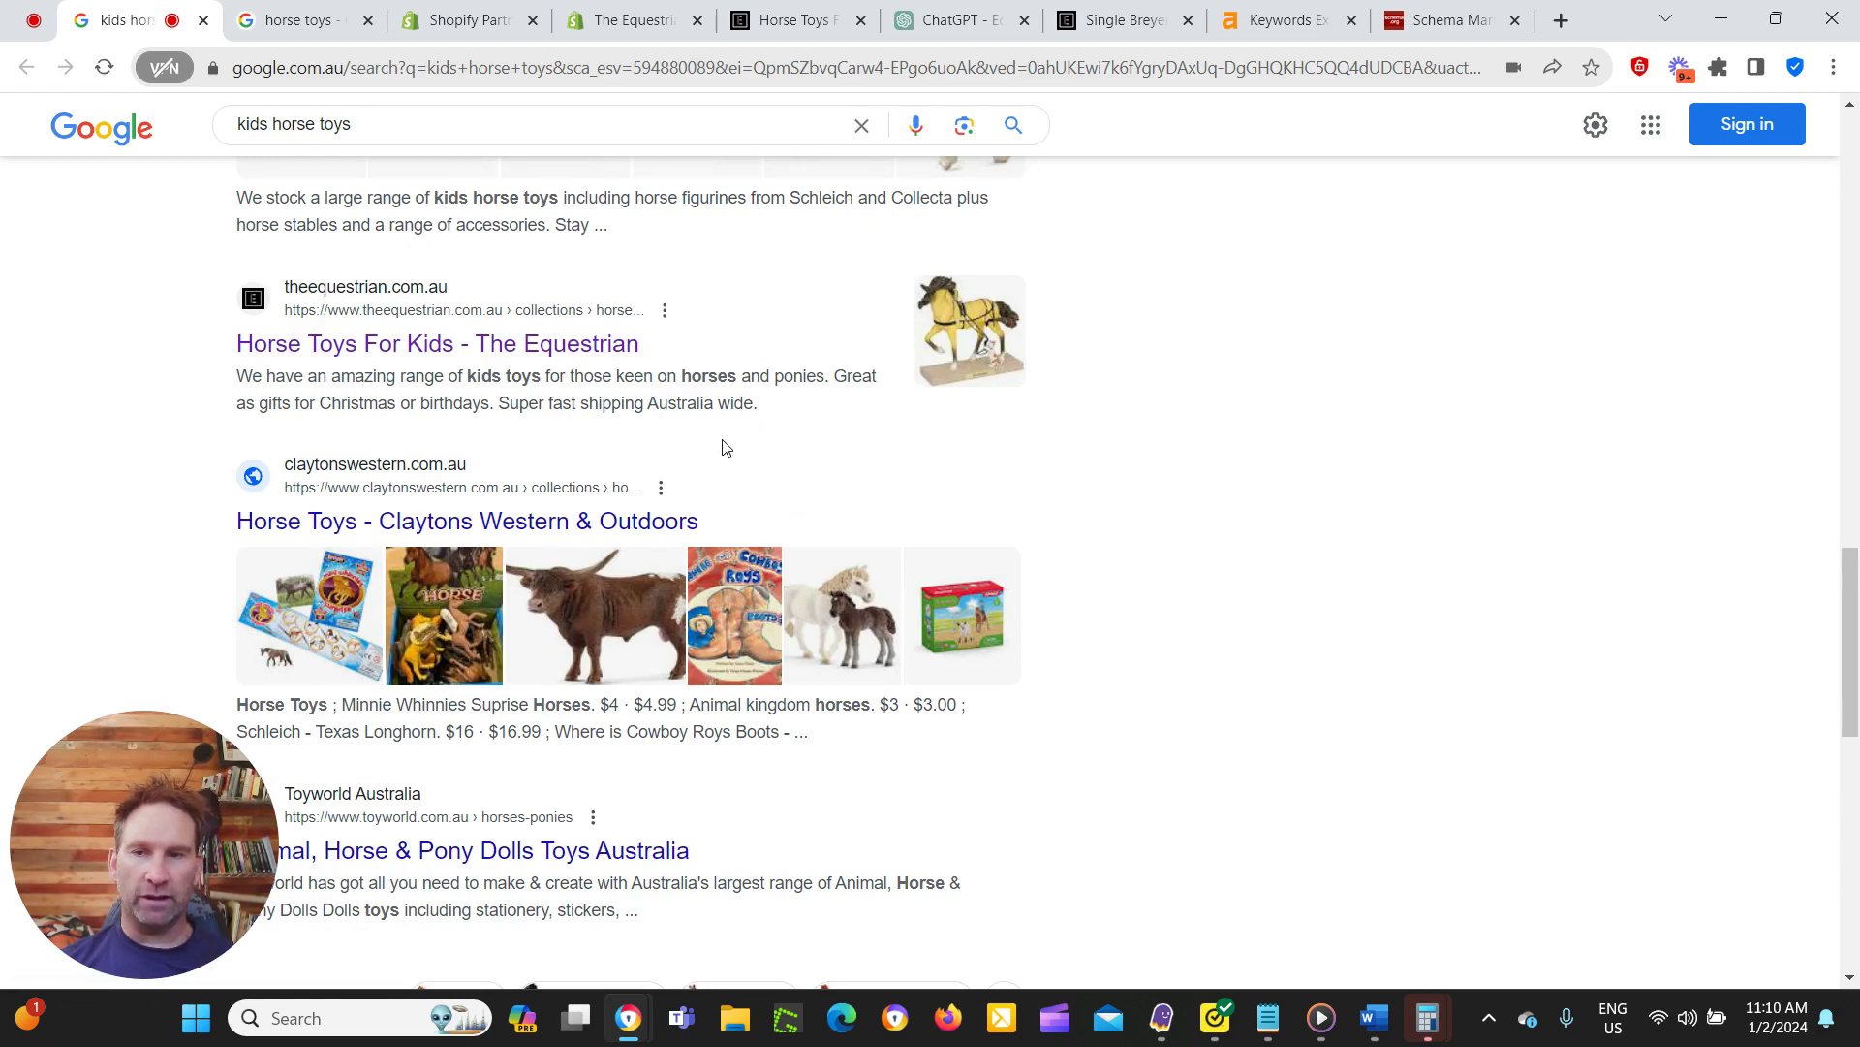
# Compare the competing listings ranked above The Equestrian in the "kids horse toys" results.
pyautogui.scroll(3, 581, 557)
pyautogui.scroll(8, 580, 557)
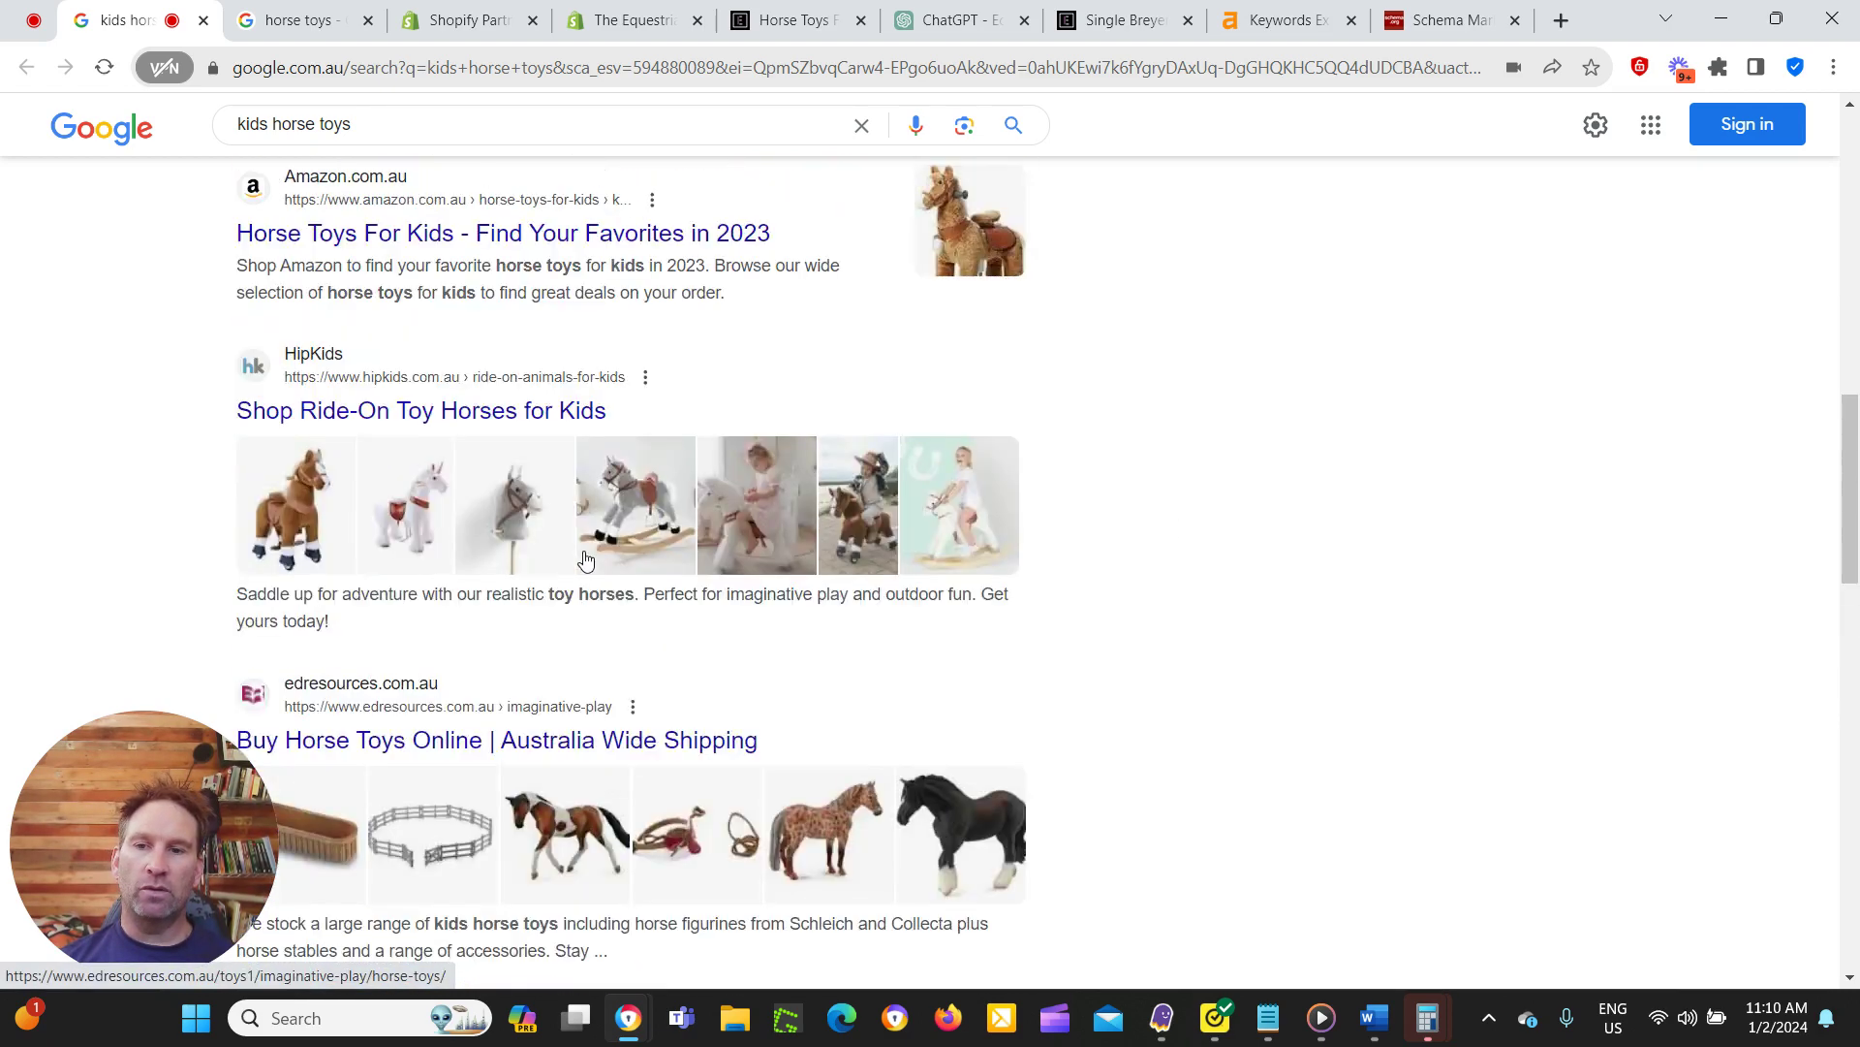
pyautogui.scroll(5, 1164, 471)
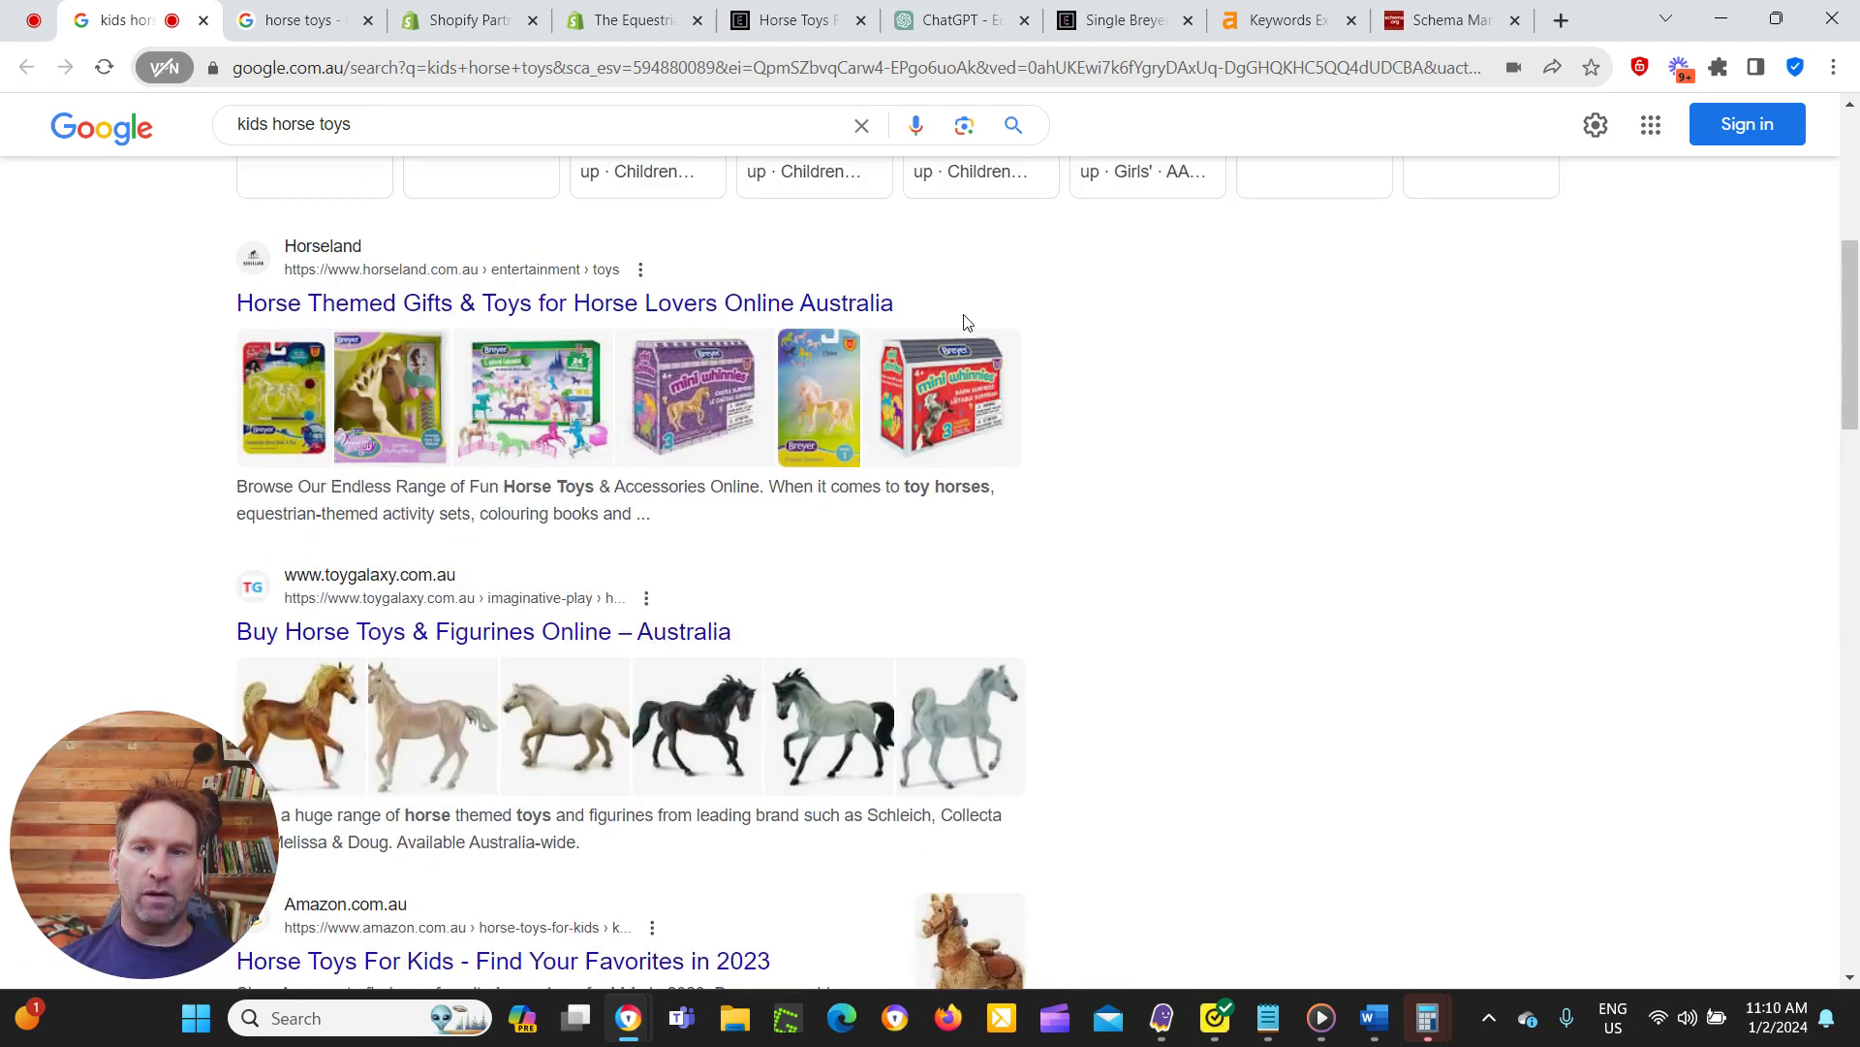
pyautogui.scroll(-10, 915, 507)
pyautogui.scroll(-3, 639, 523)
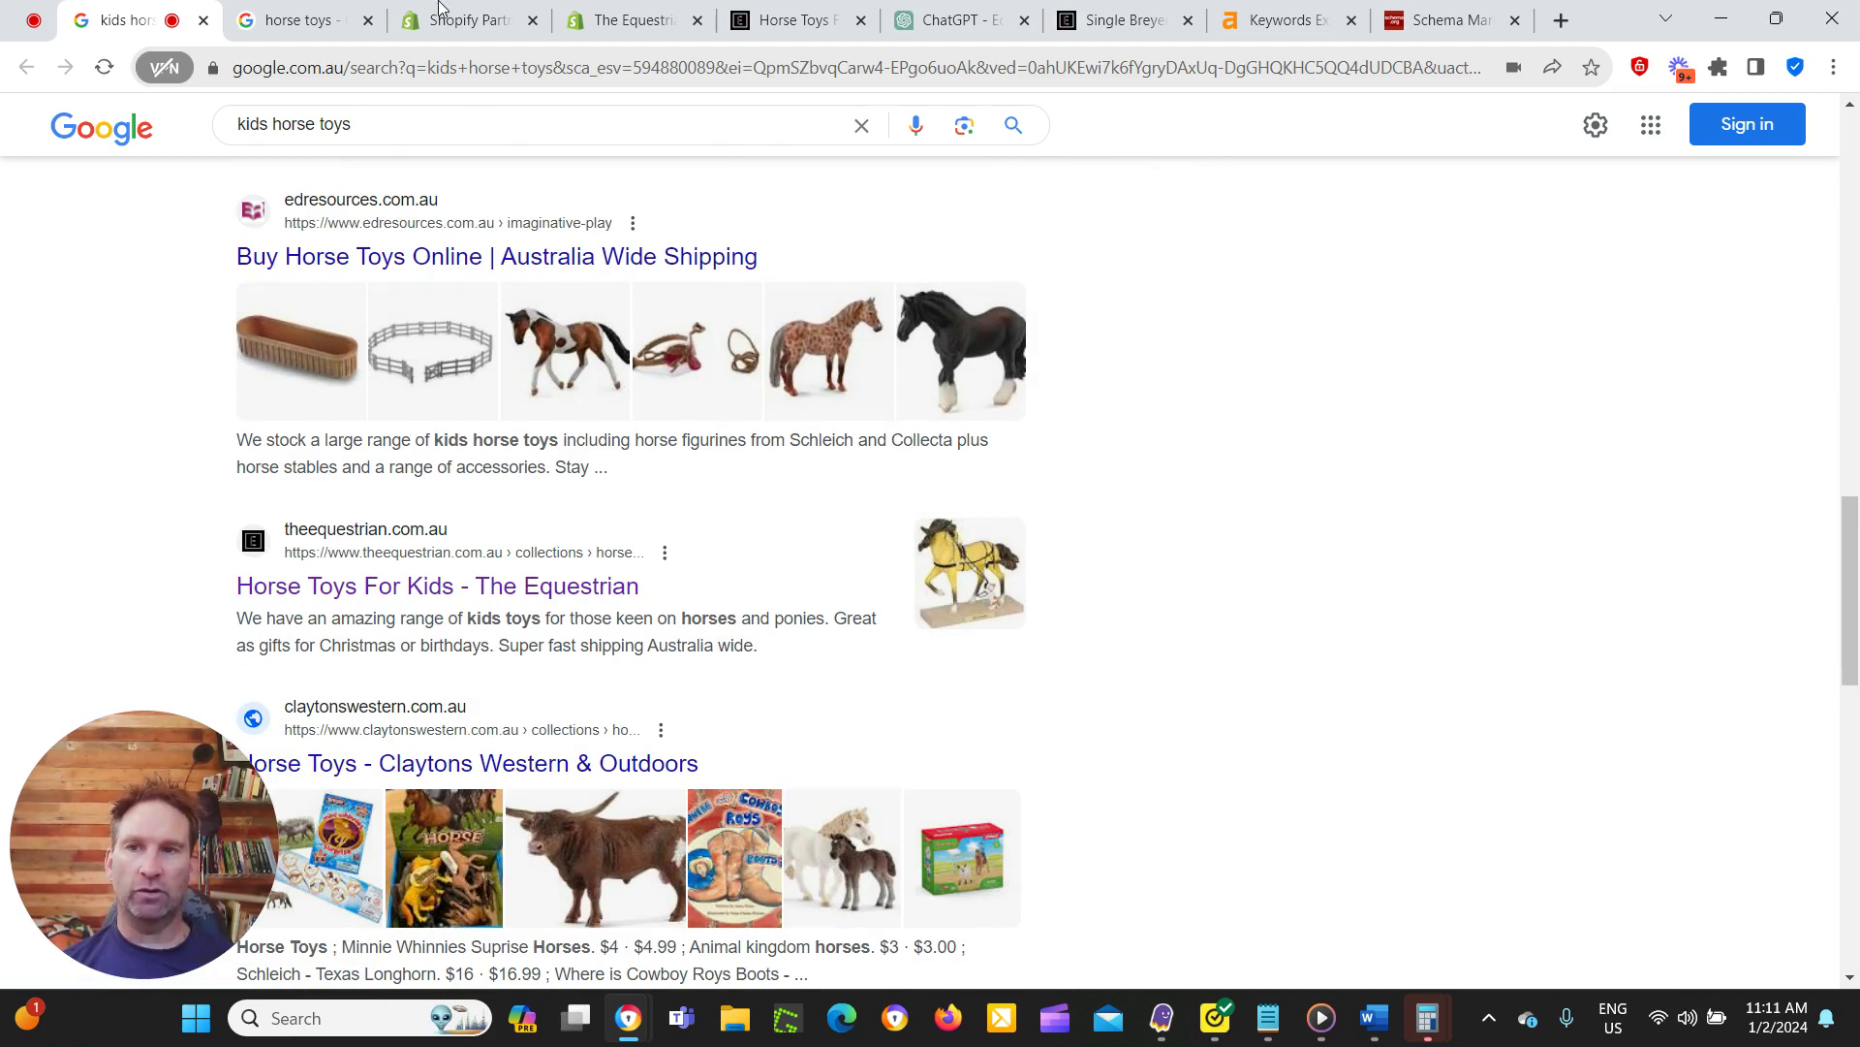
pyautogui.scroll(1, 731, 509)
pyautogui.scroll(3, 787, 528)
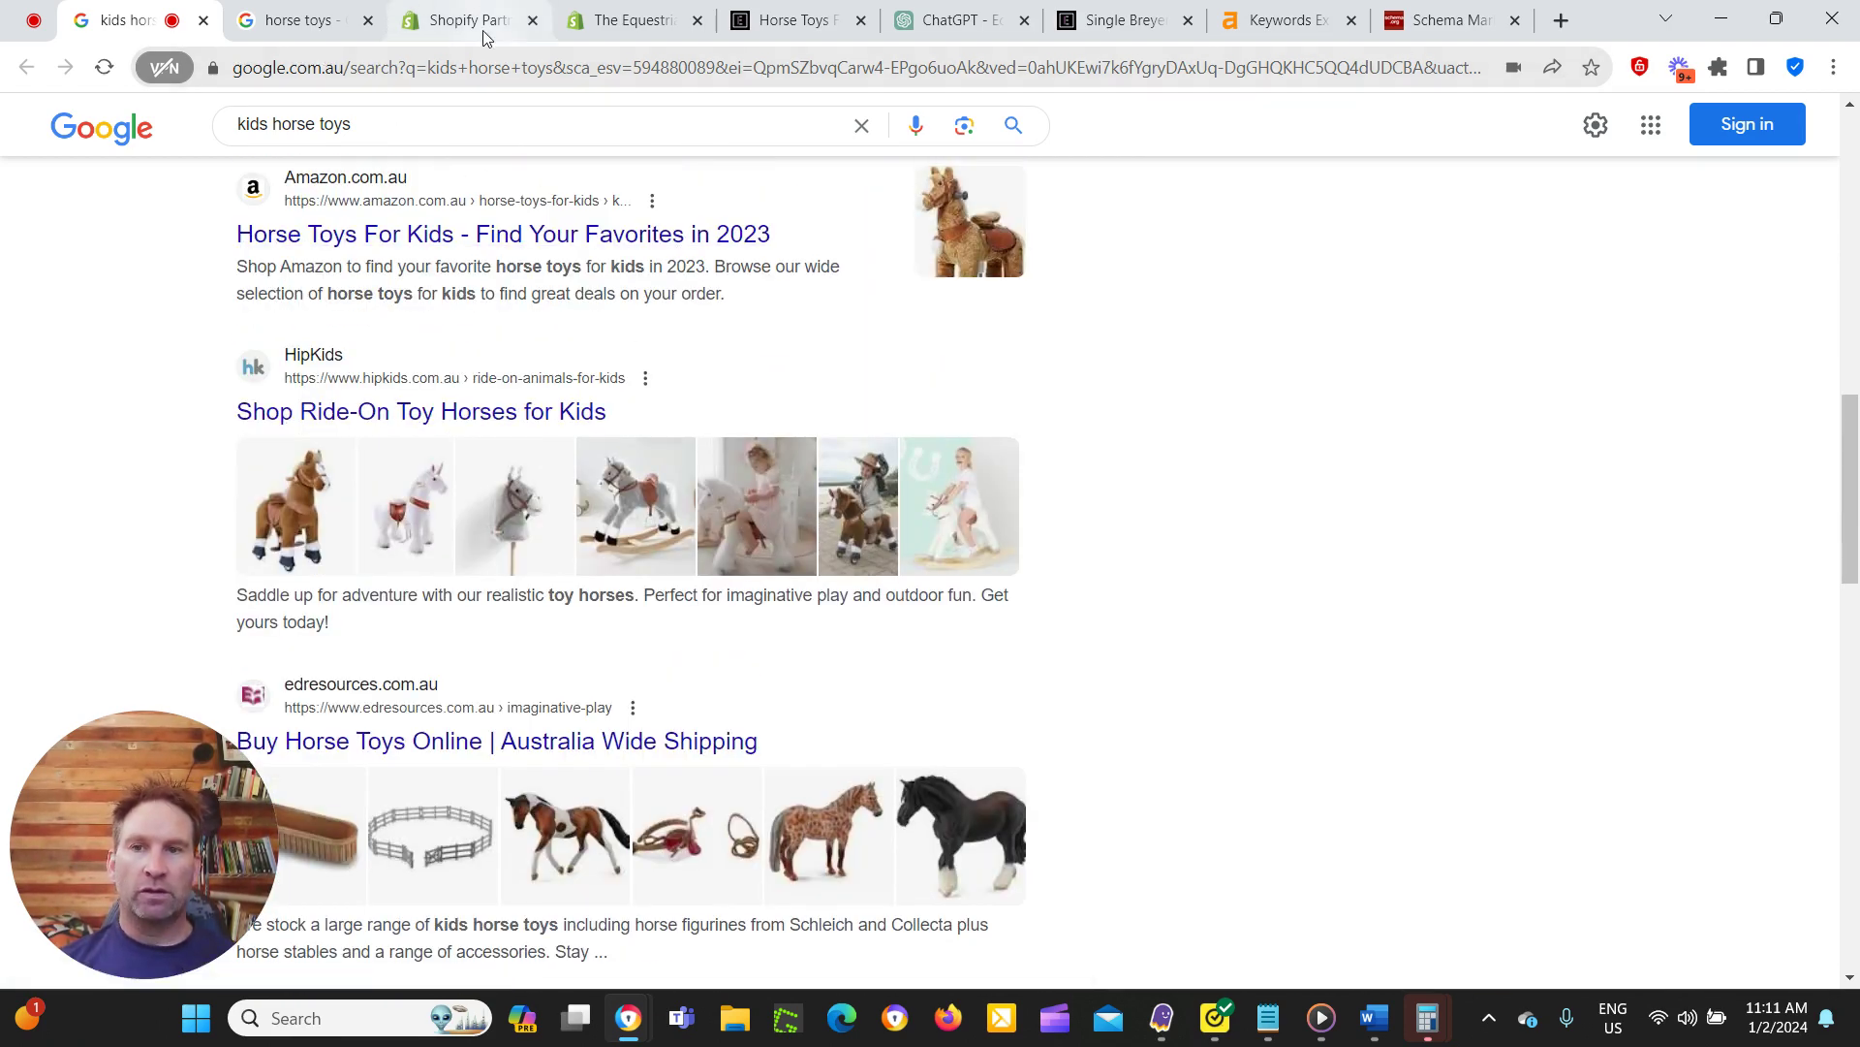
# View The Equestrian's horse toys collection page and highlight the words of its "Shop Kids Horse Toys" heading.
pyautogui.click(790, 20)
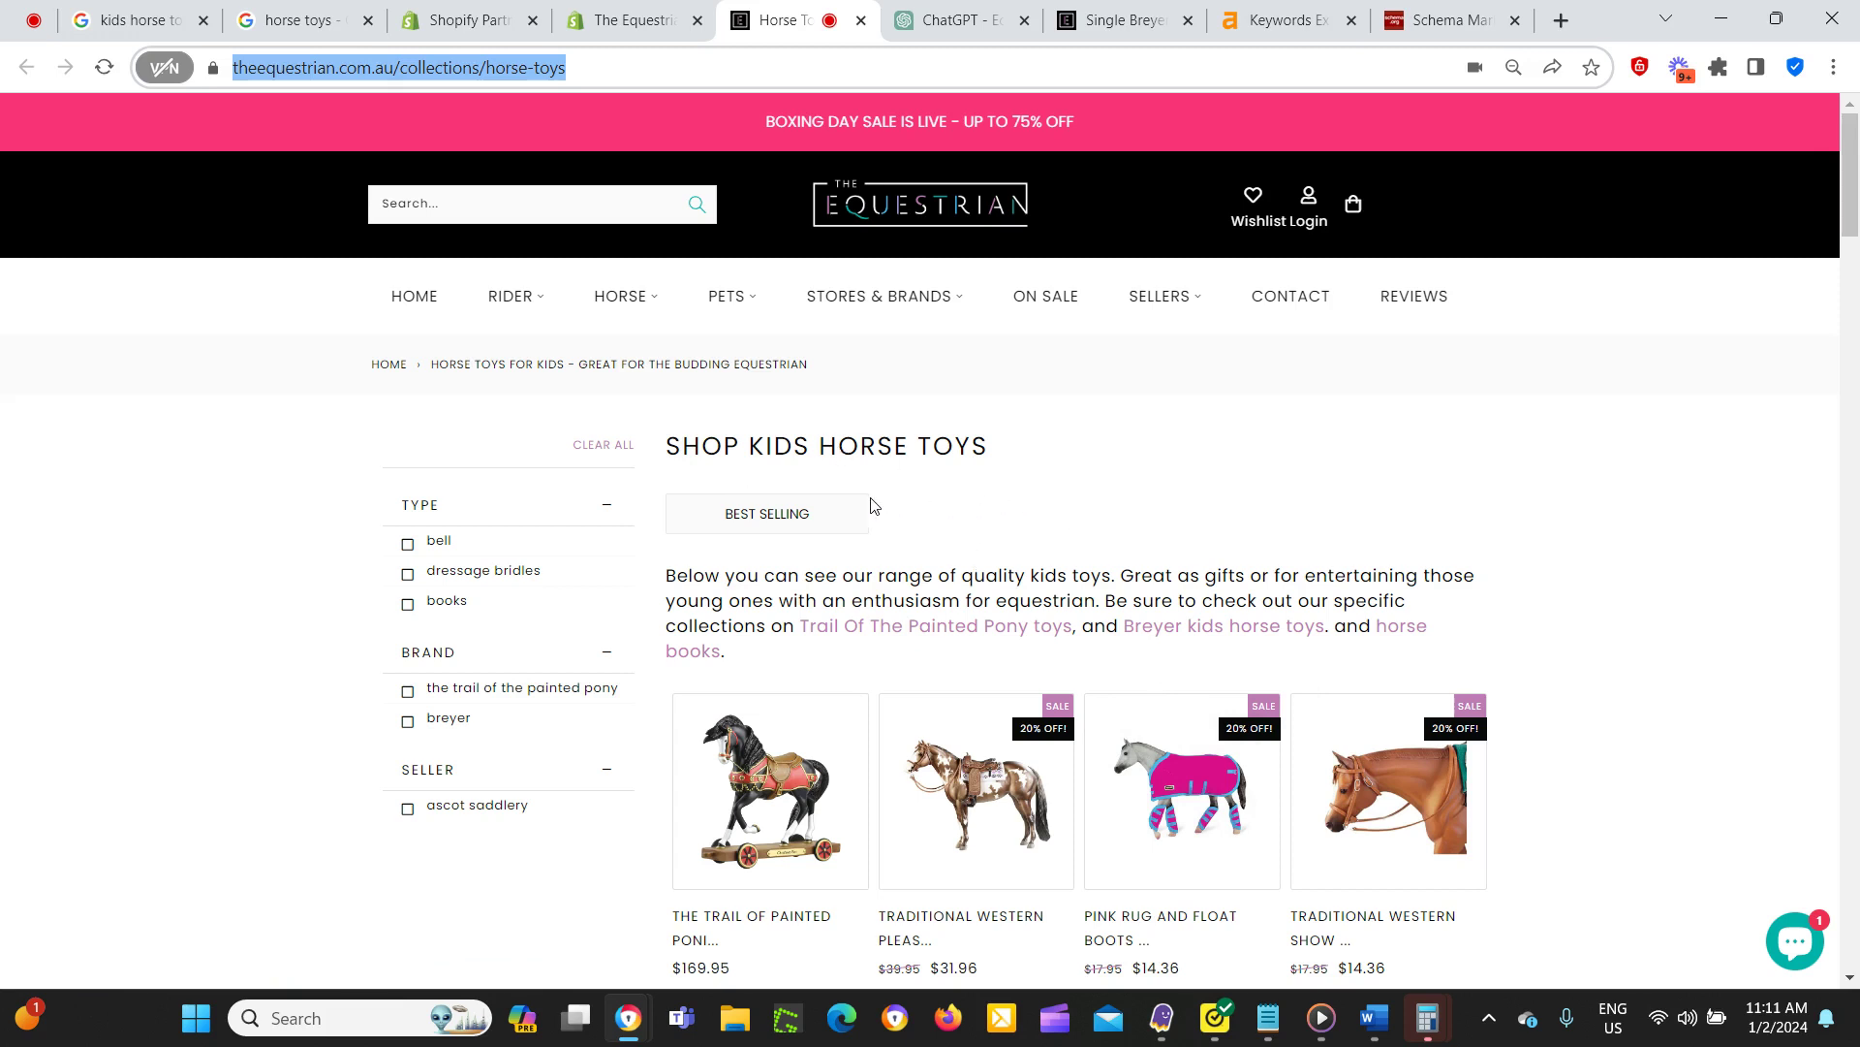
pyautogui.moveTo(993, 447)
pyautogui.mouseDown()
pyautogui.moveTo(757, 454)
pyautogui.moveTo(1003, 453)
pyautogui.mouseUp()
pyautogui.click(831, 446)
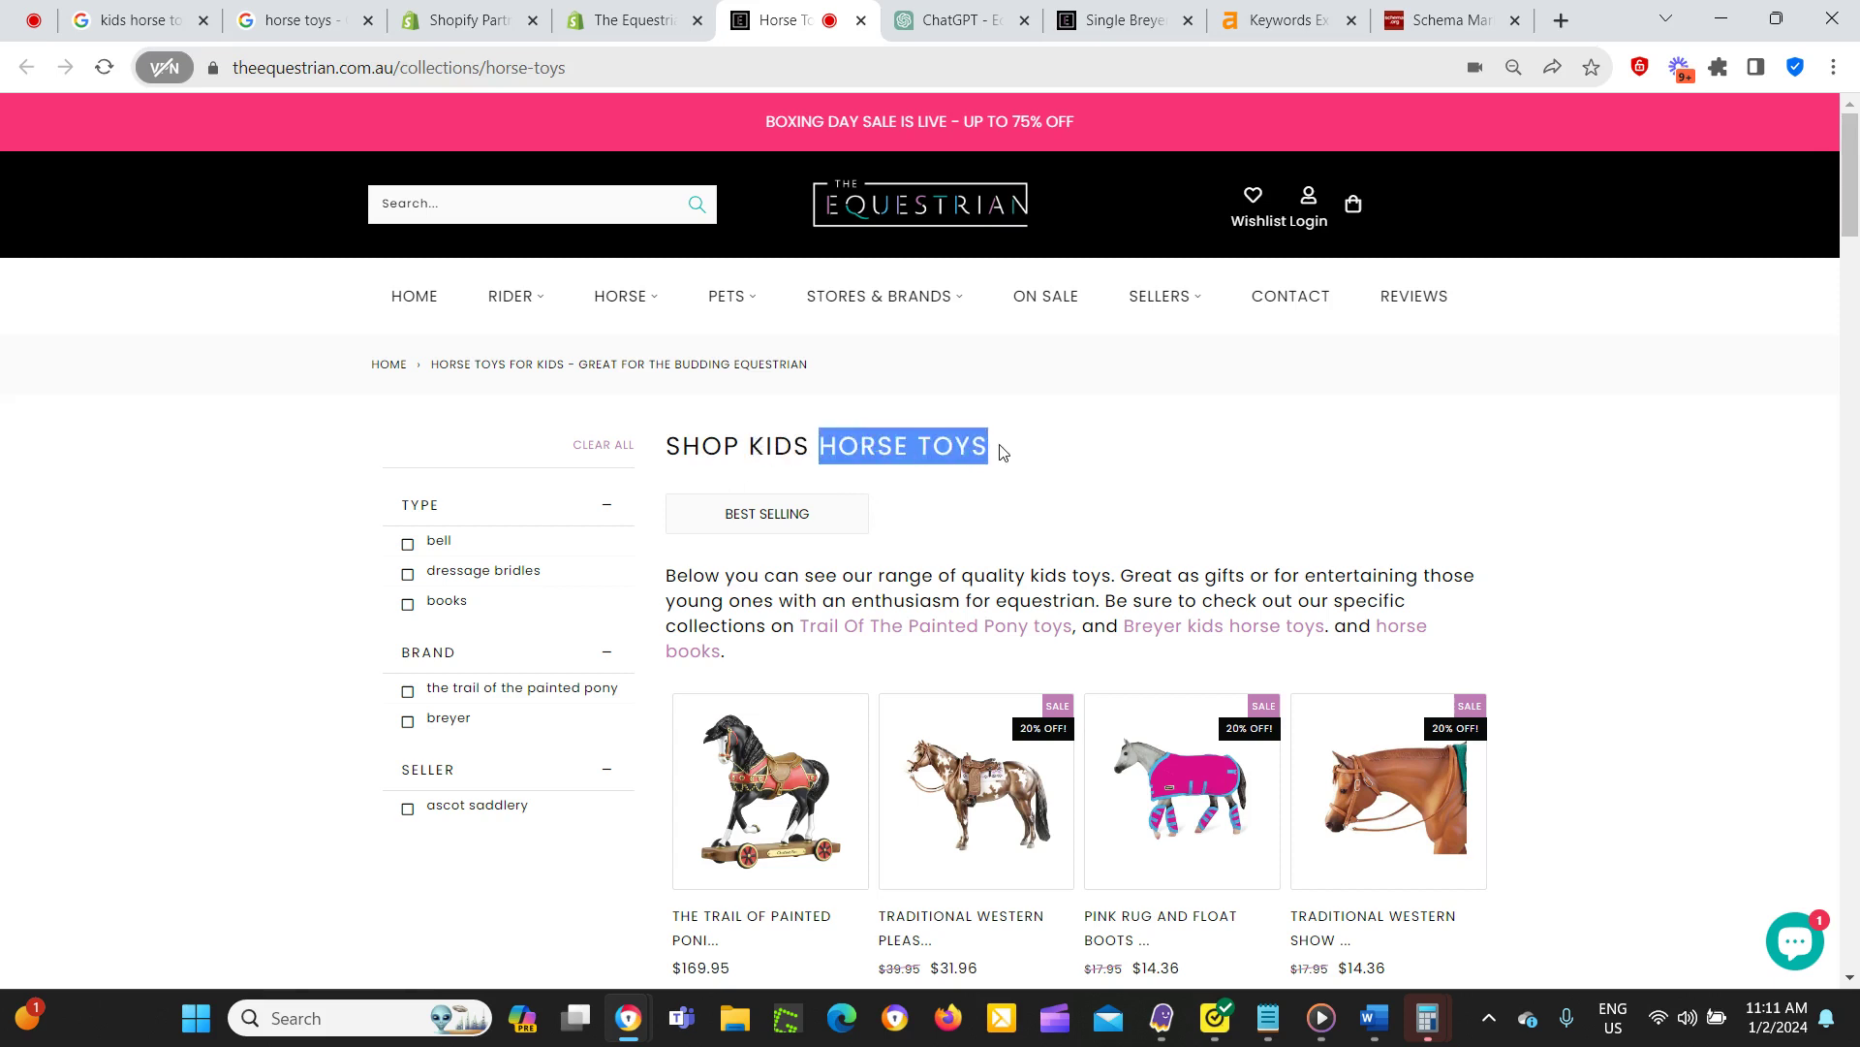
pyautogui.moveTo(793, 450); pyautogui.dragTo(805, 459)
pyautogui.click(763, 442)
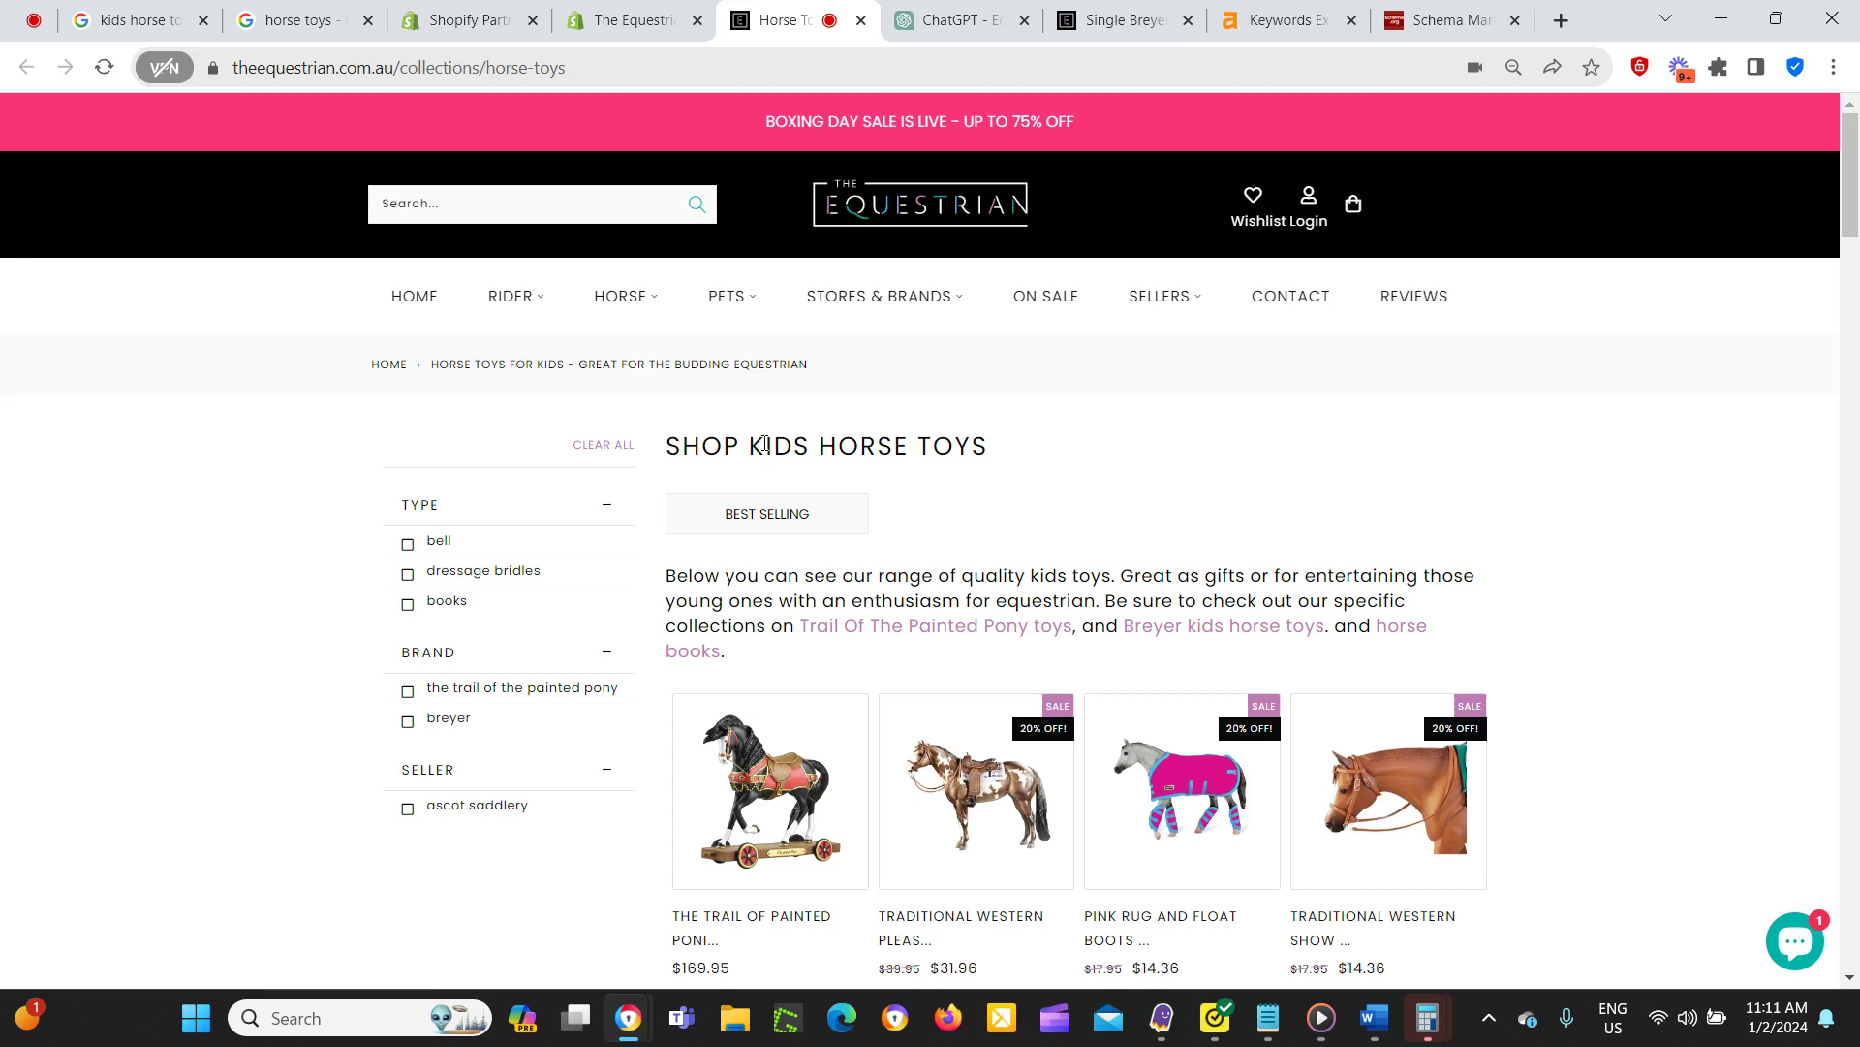
pyautogui.moveTo(670, 451); pyautogui.dragTo(737, 463)
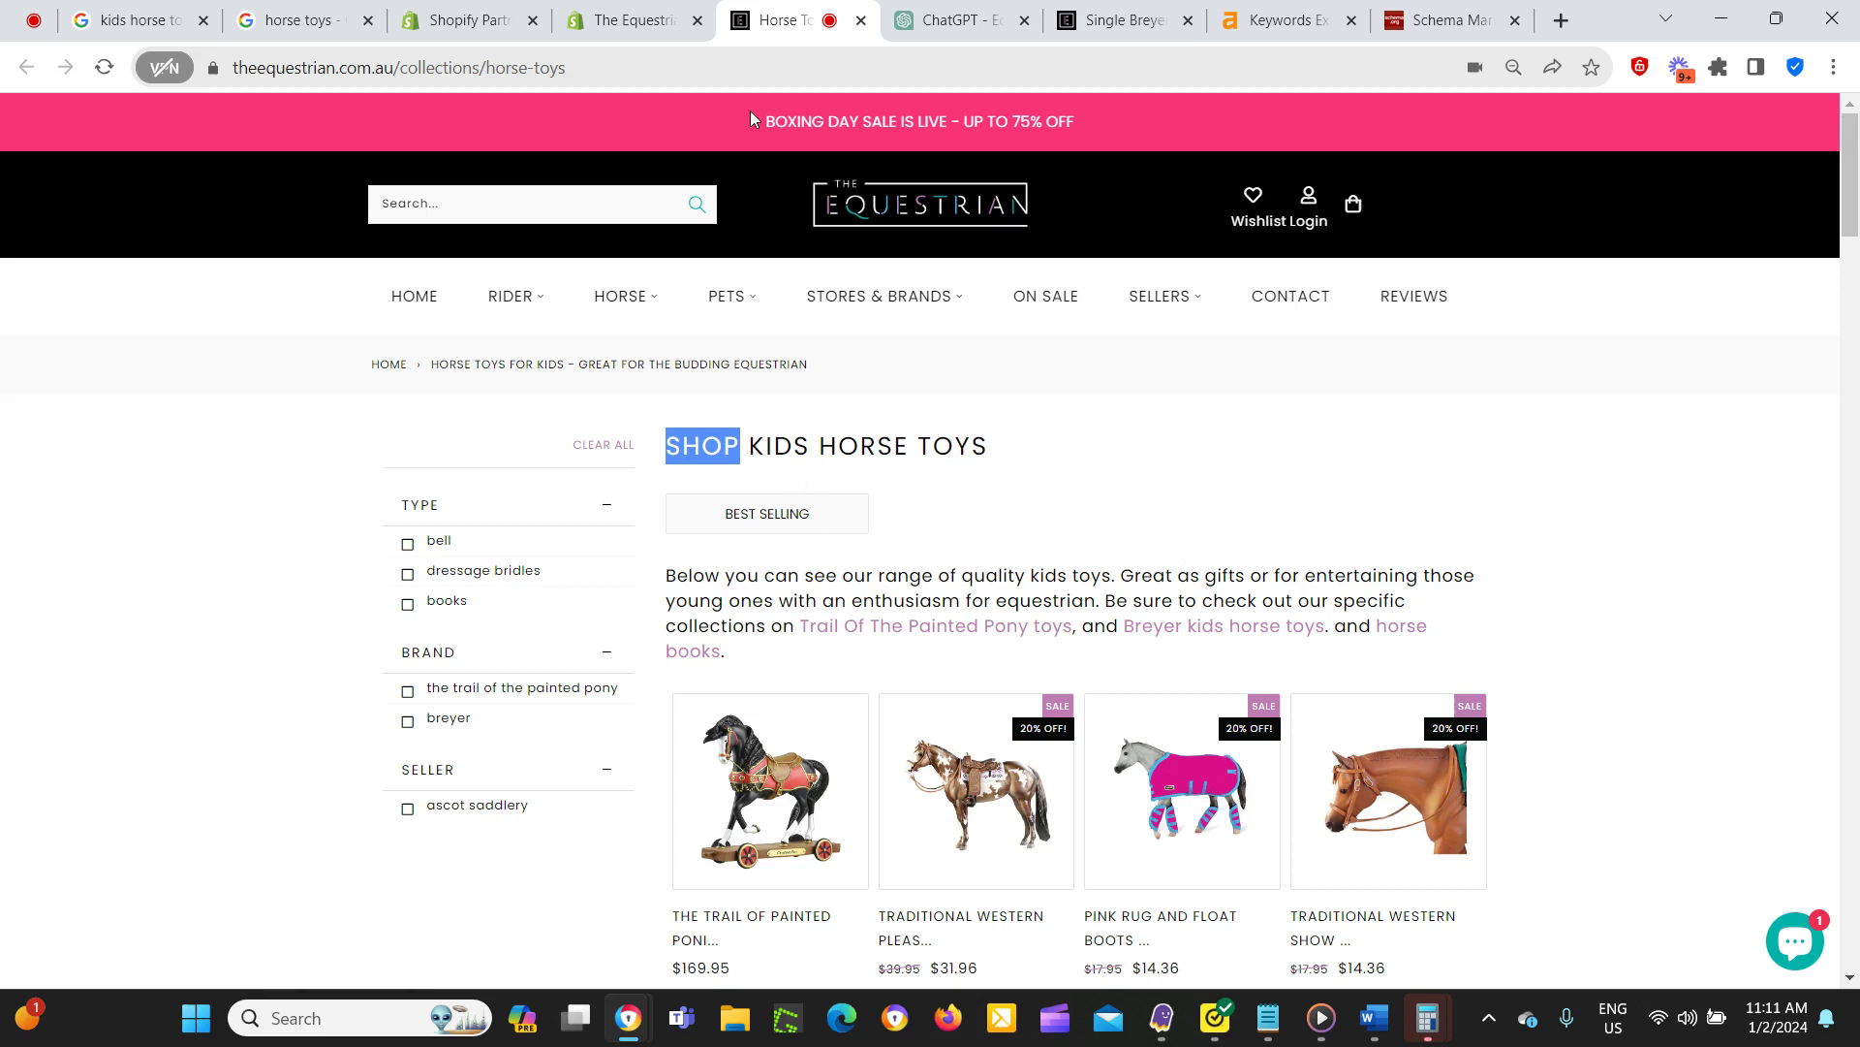
# Compare the collection page with its title in the Google results for "horse toys".
pyautogui.click(303, 23)
pyautogui.click(376, 122)
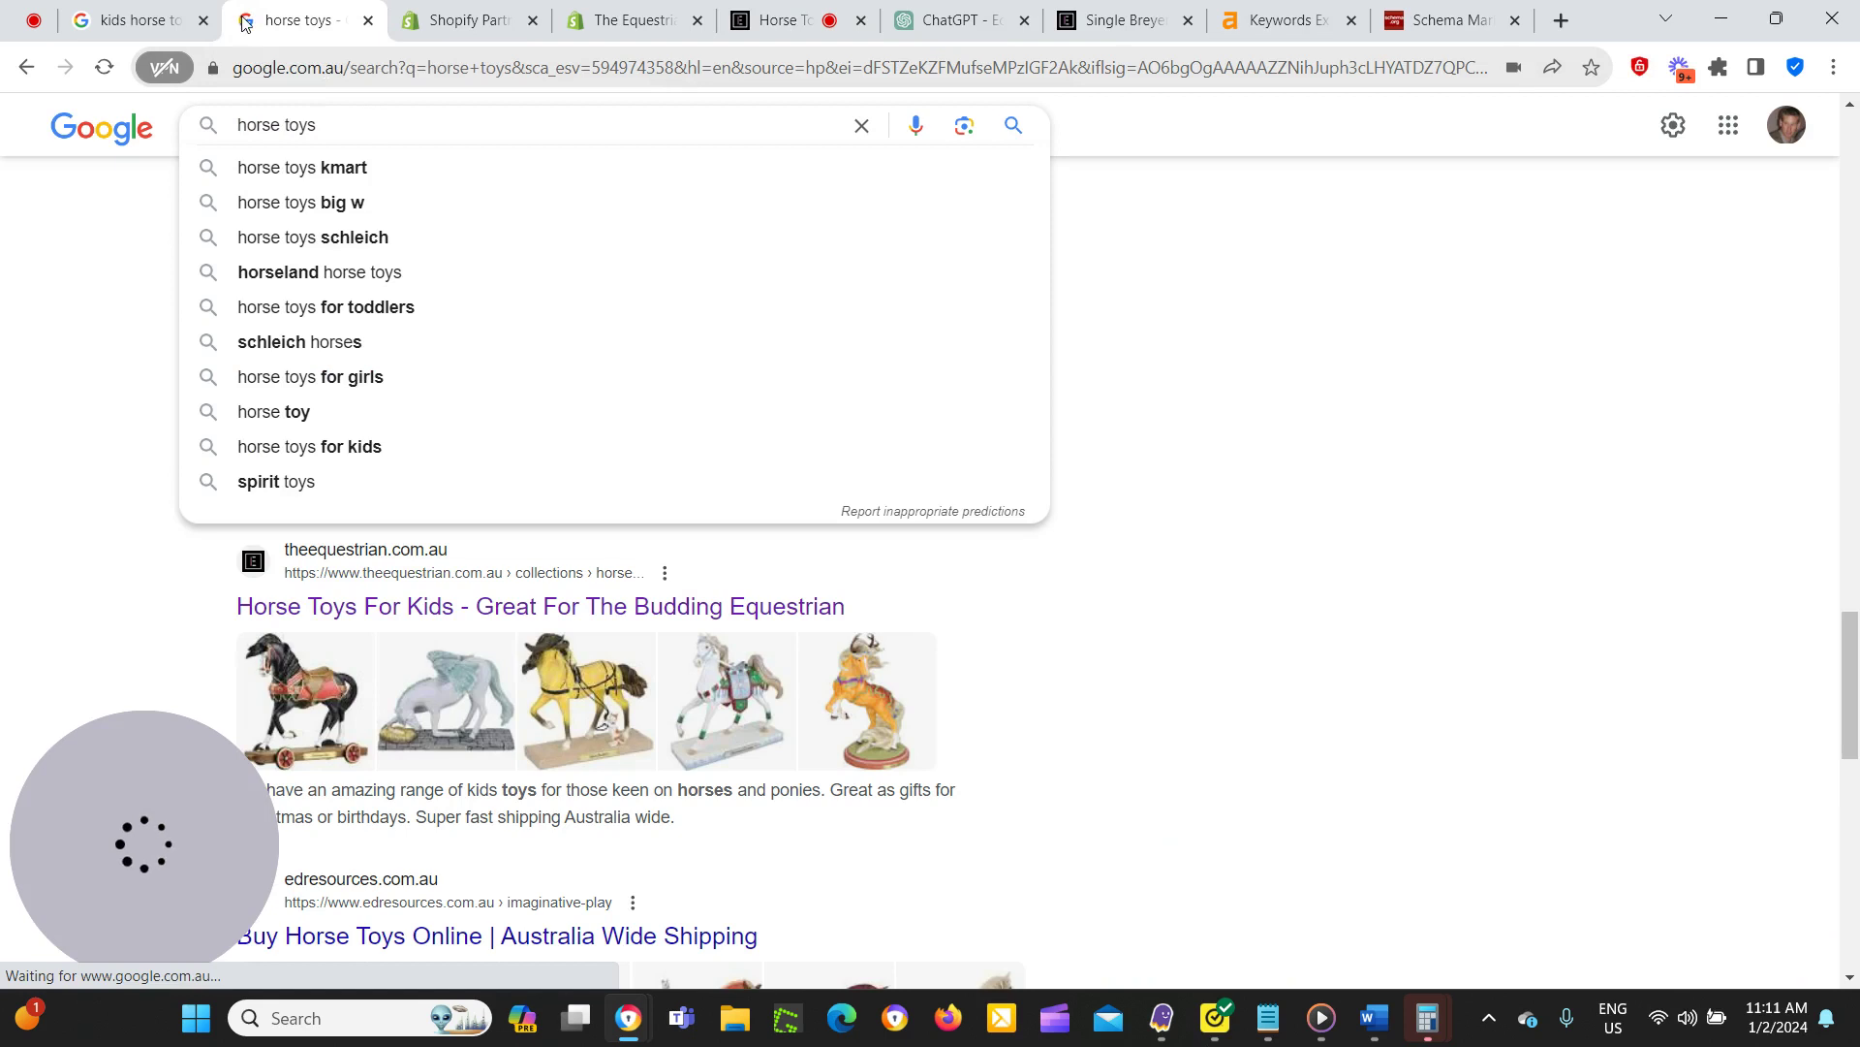
pyautogui.click(761, 17)
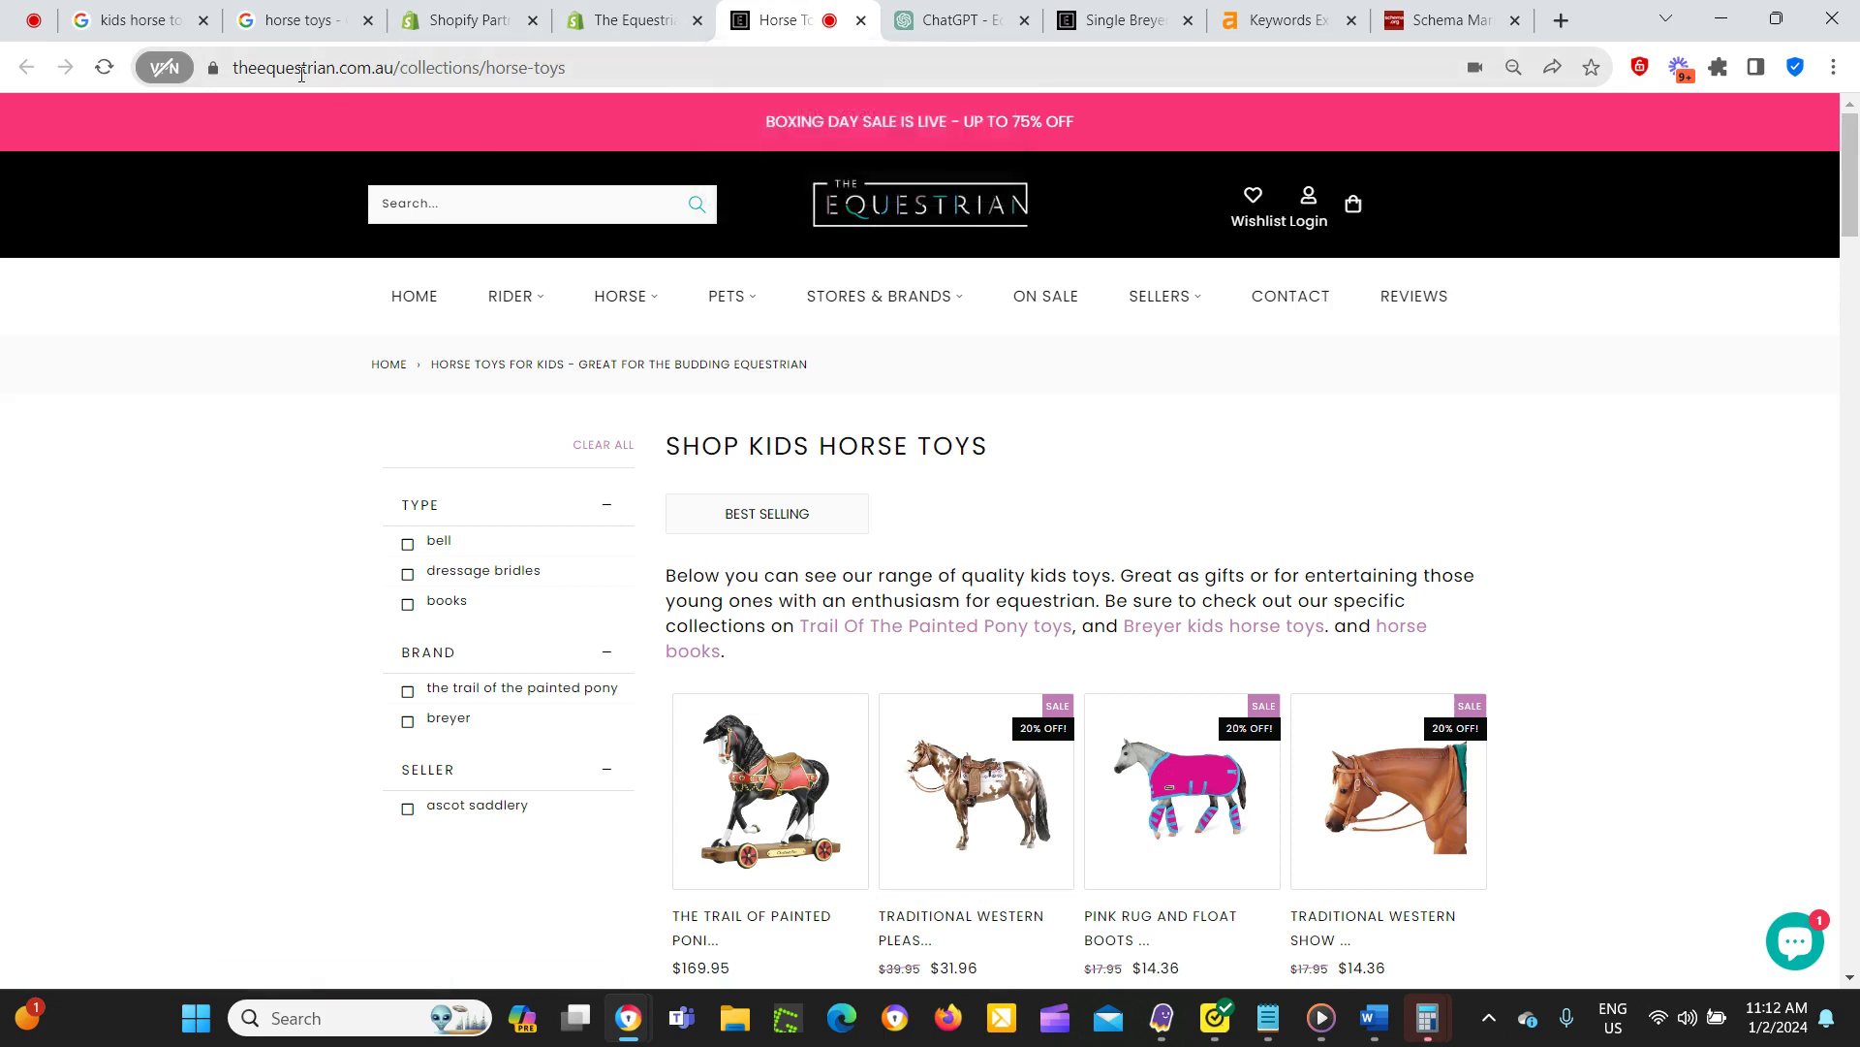
pyautogui.click(295, 20)
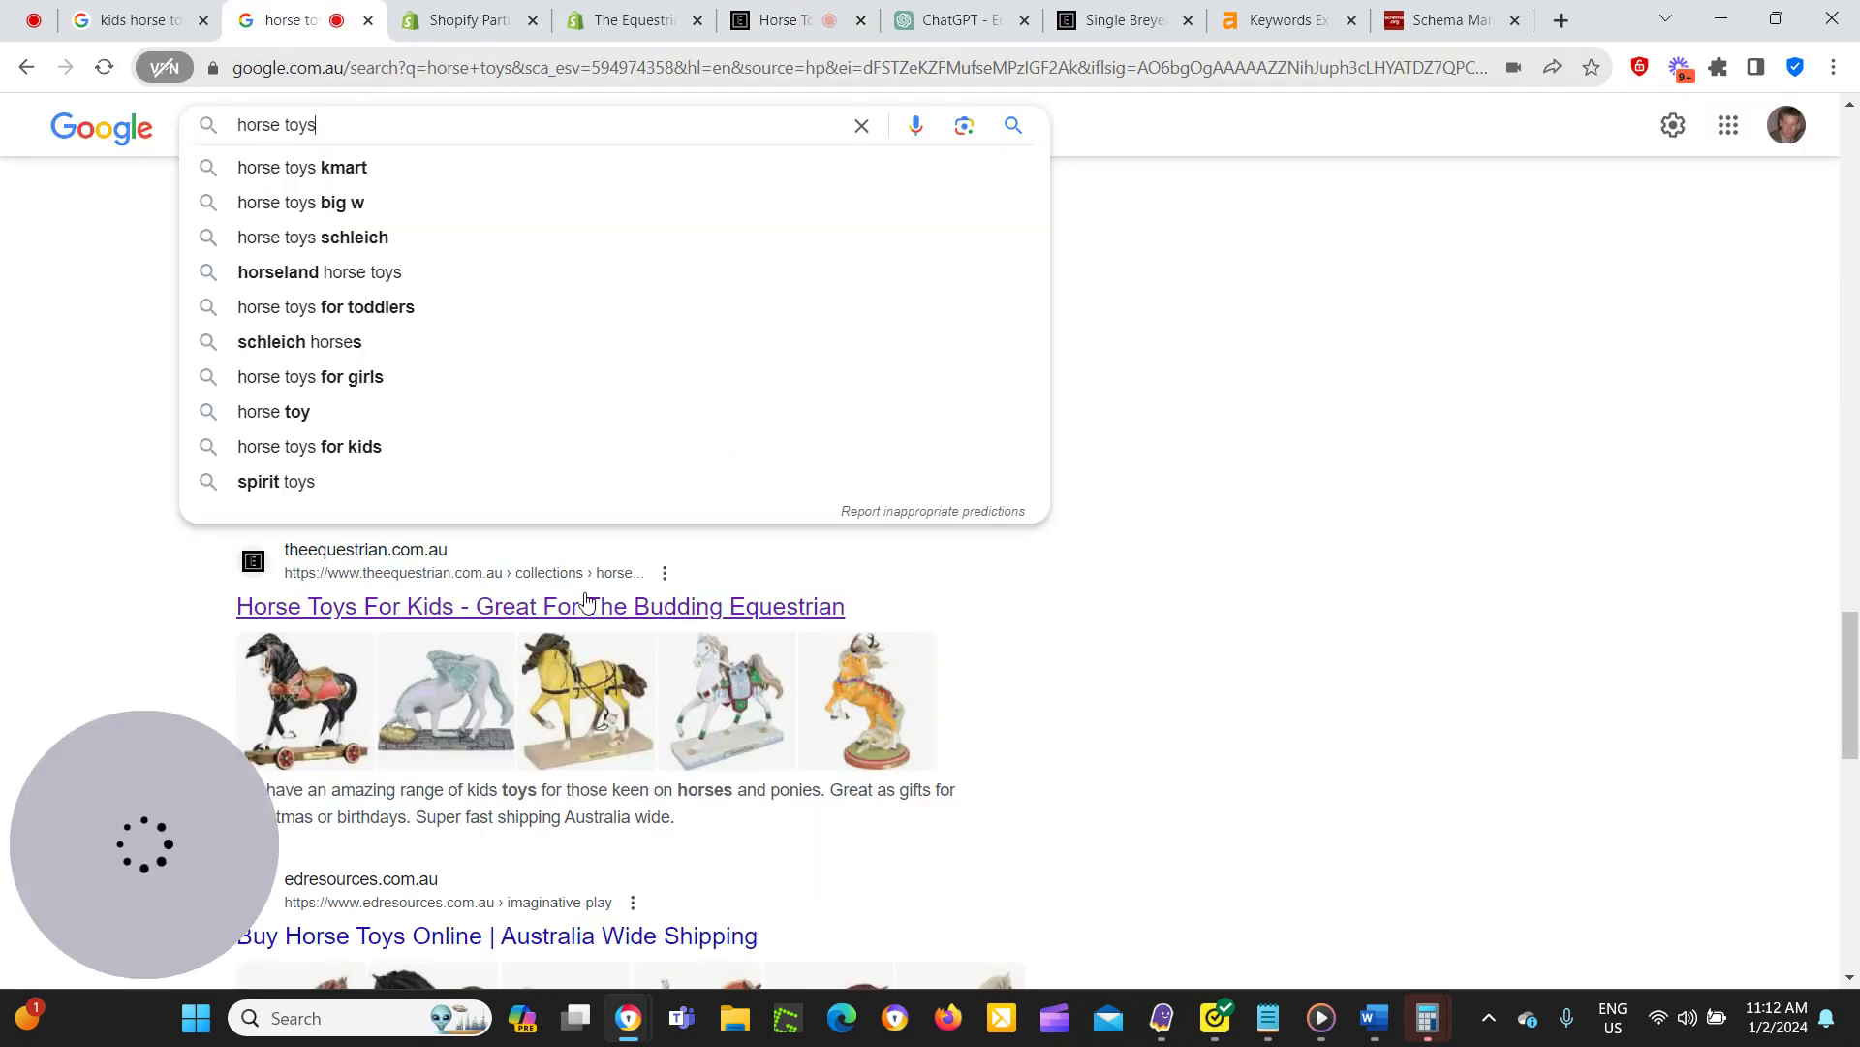
# Return to the horse toys collection page and highlight the opening words of its introductory description.
pyautogui.click(809, 21)
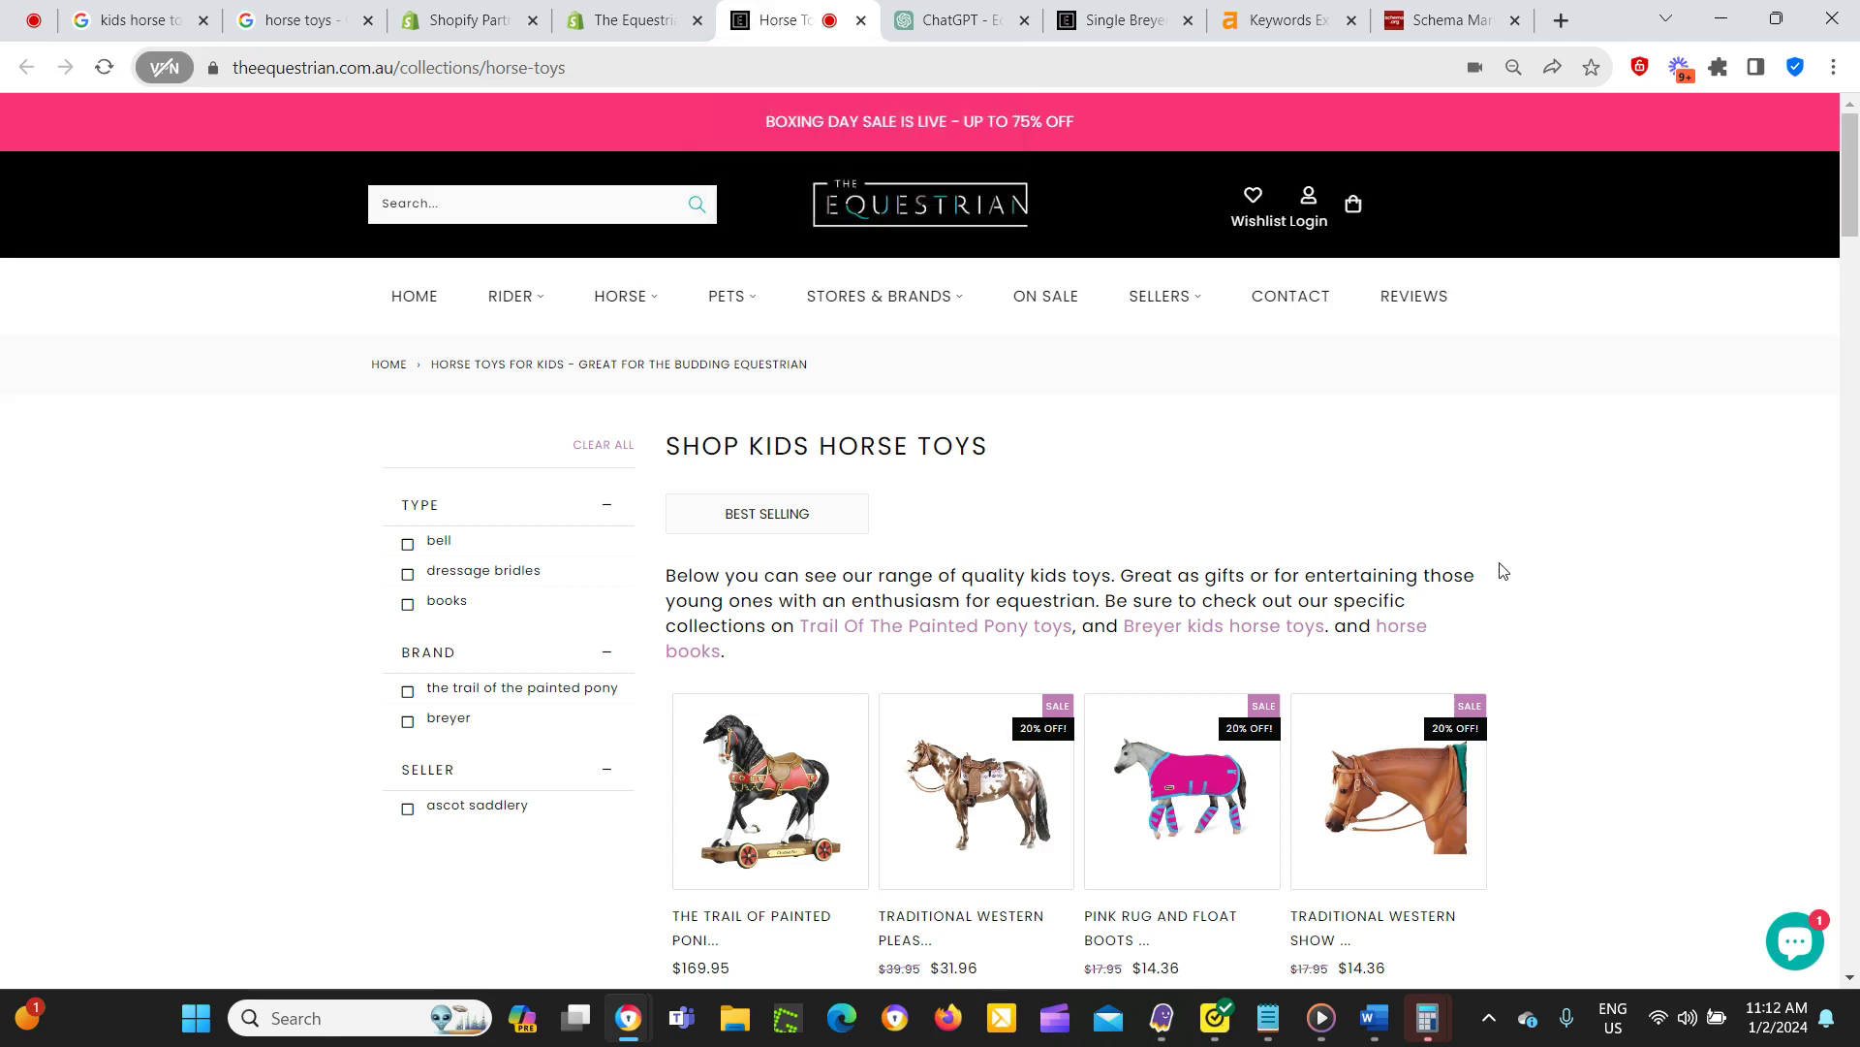
pyautogui.scroll(-1, 1104, 465)
pyautogui.moveTo(668, 453); pyautogui.dragTo(944, 480)
pyautogui.click(825, 438)
pyautogui.moveTo(664, 452); pyautogui.dragTo(885, 453)
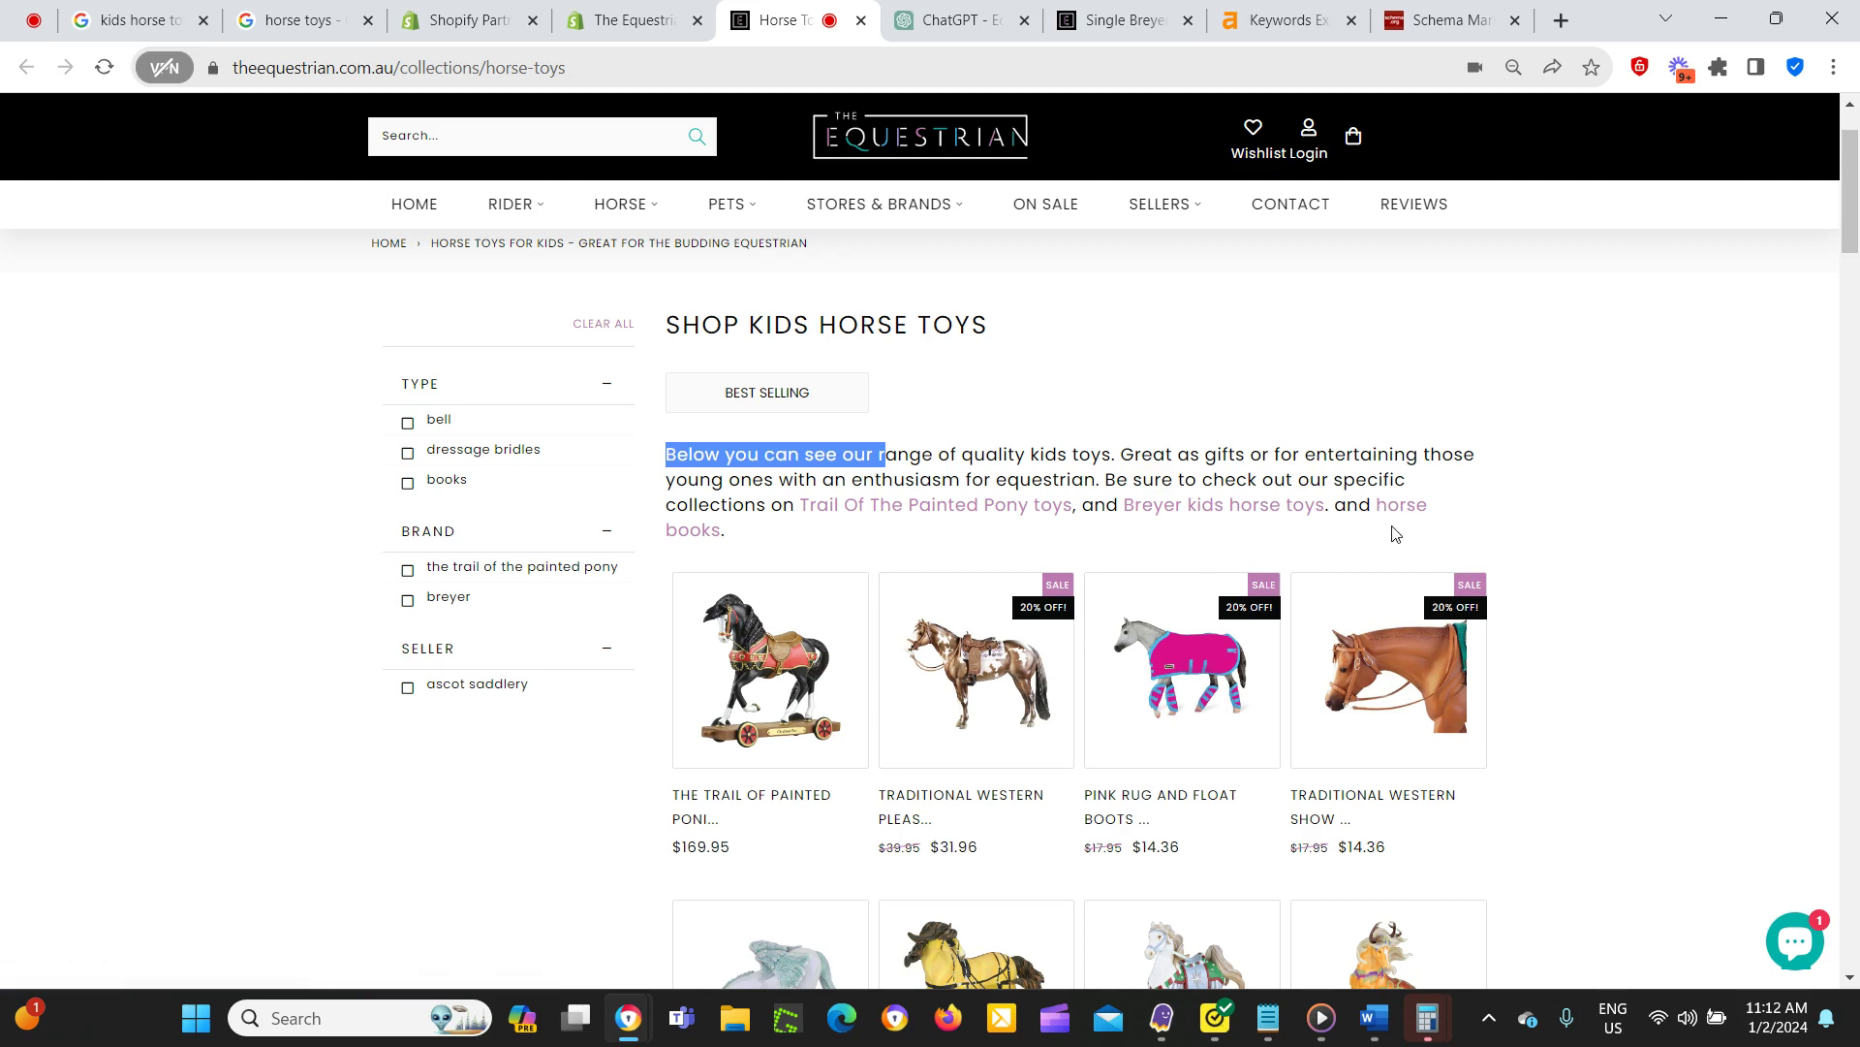
# Open the description's "Breyer kids horse toys" link in a new tab and switch to it.
pyautogui.rightClick(1192, 505)
pyautogui.click(1252, 518)
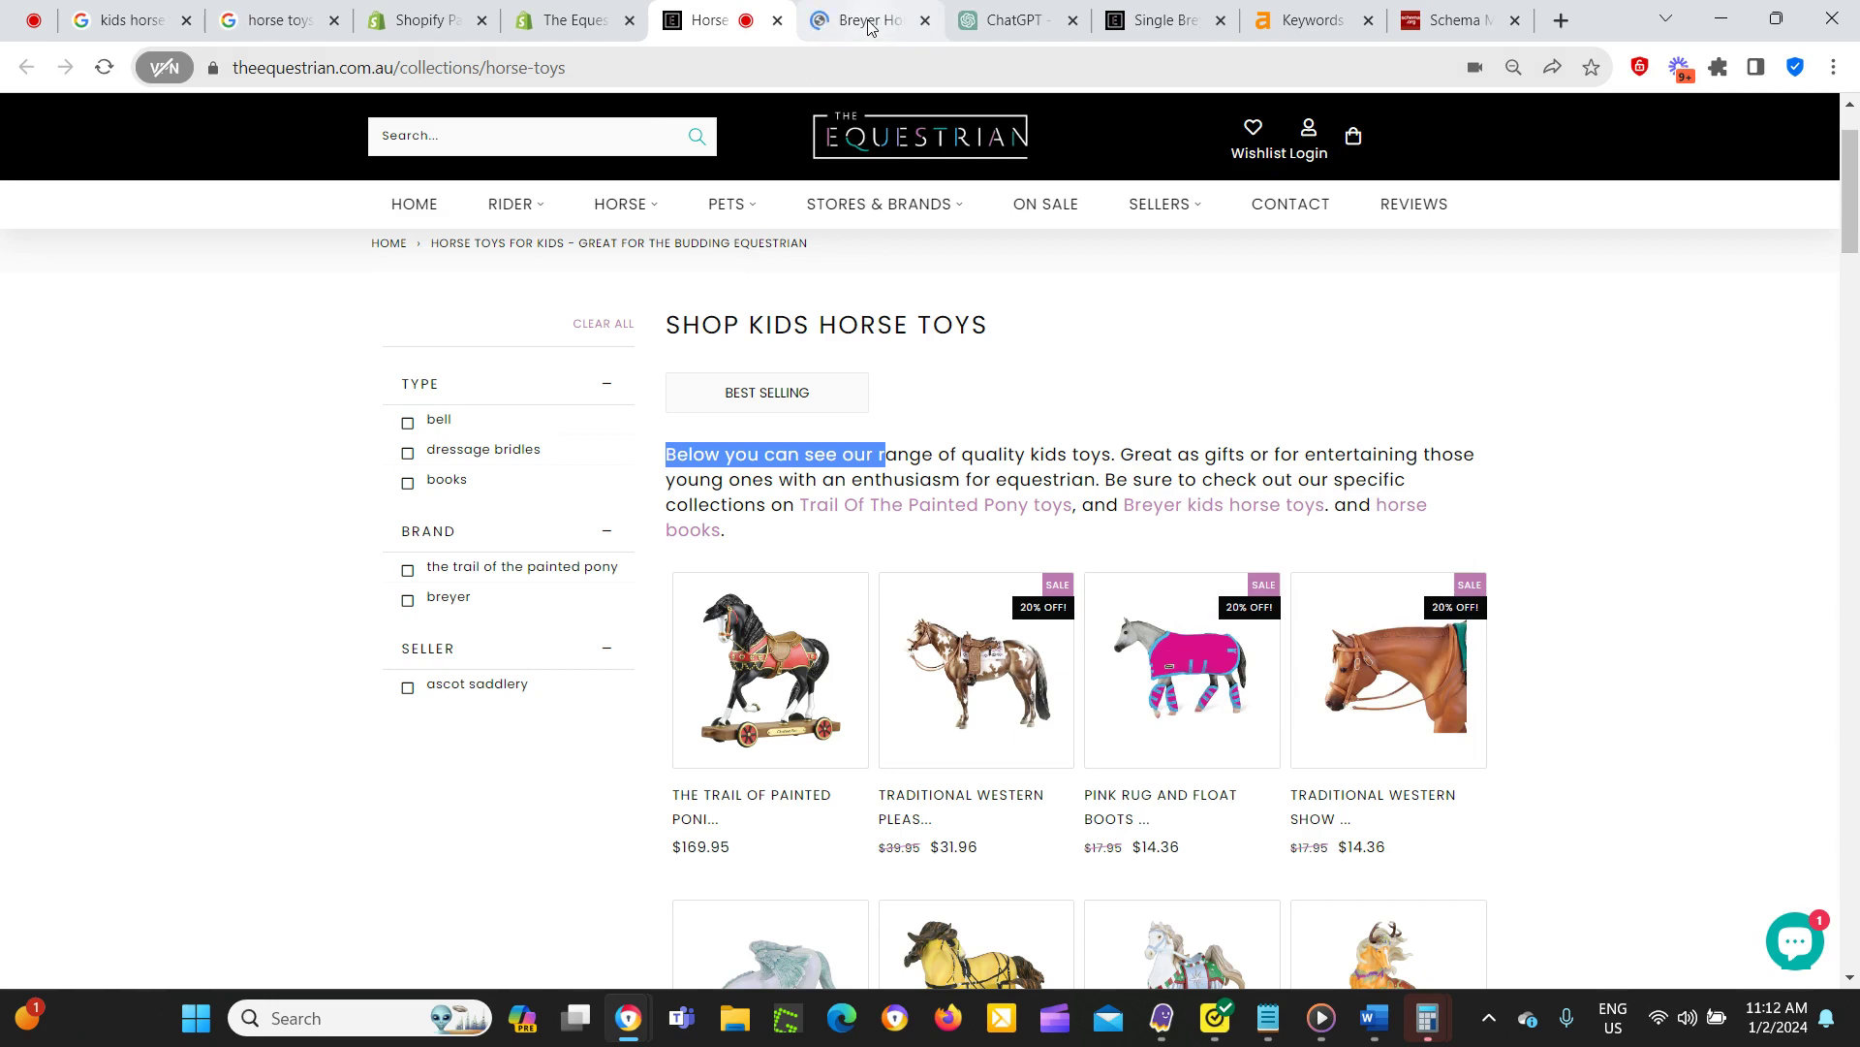
pyautogui.click(869, 23)
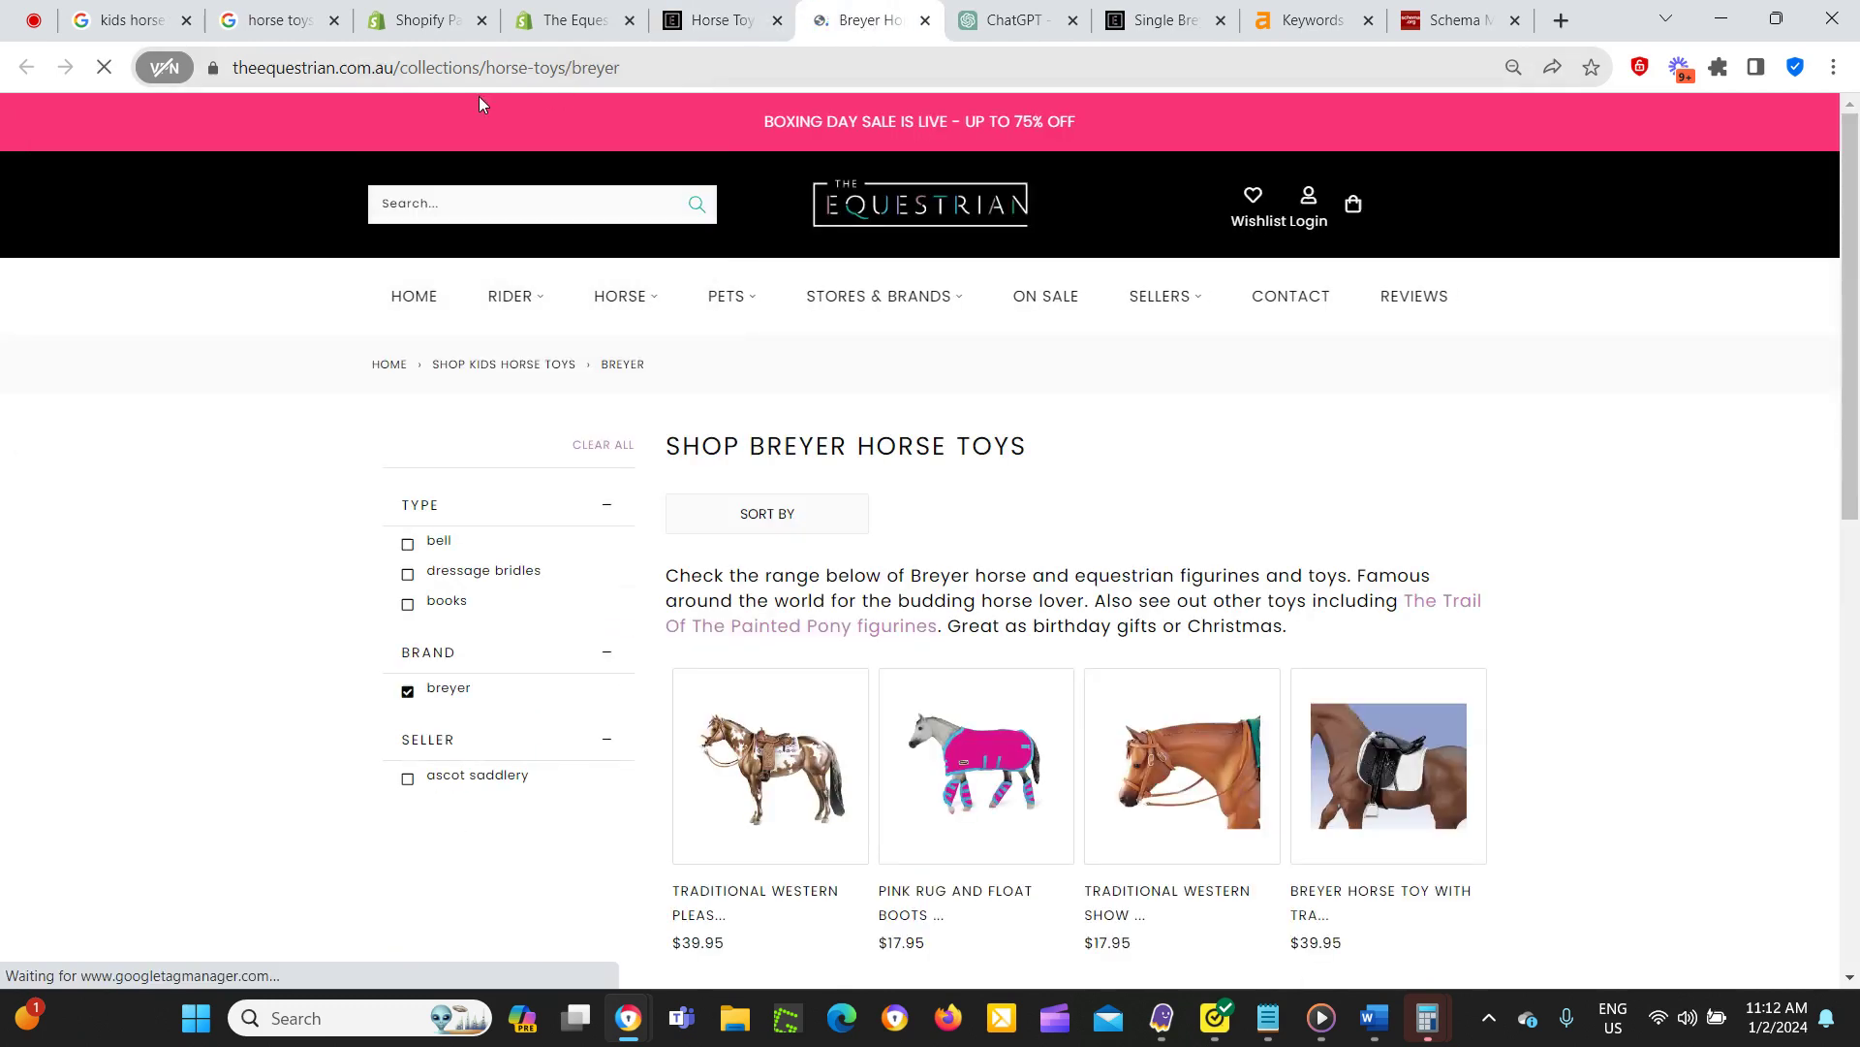
# Highlight "breyer" in the page's web address and look through the Breyer products listed.
pyautogui.click(683, 71)
pyautogui.doubleClick(682, 72)
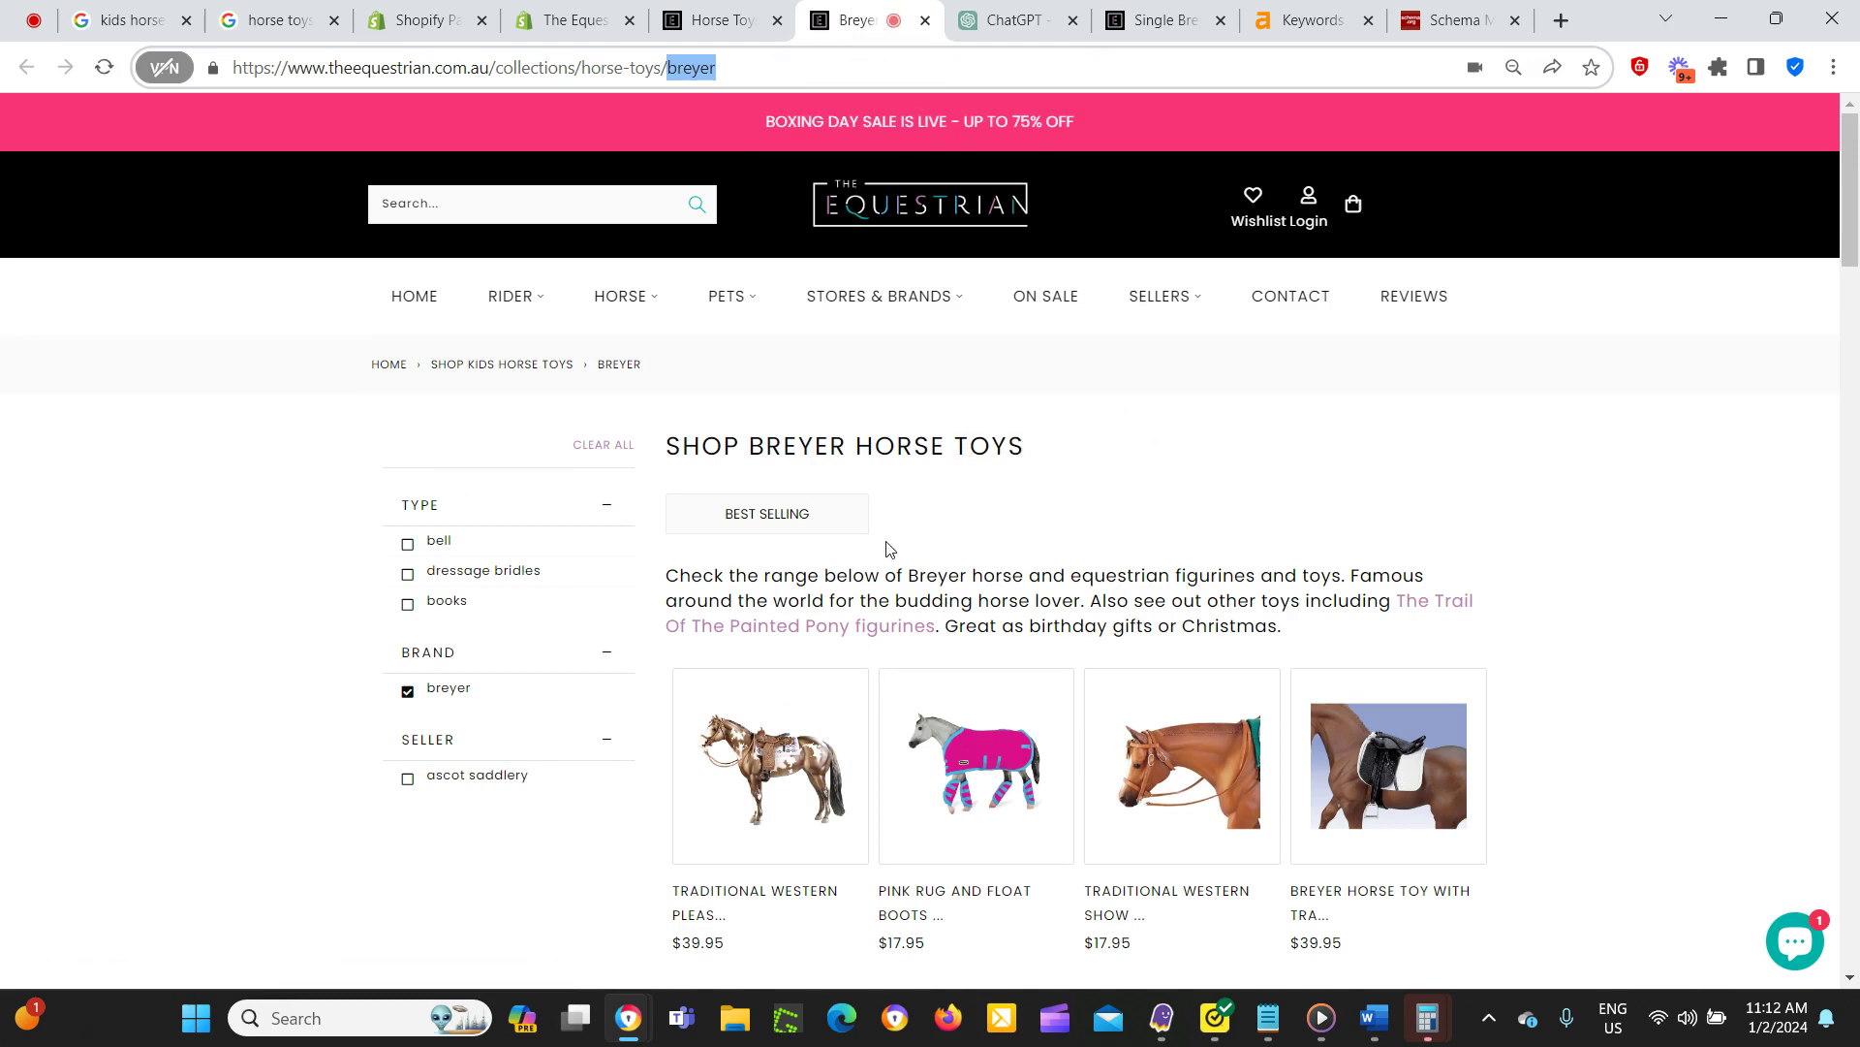
pyautogui.scroll(-15, 1133, 656)
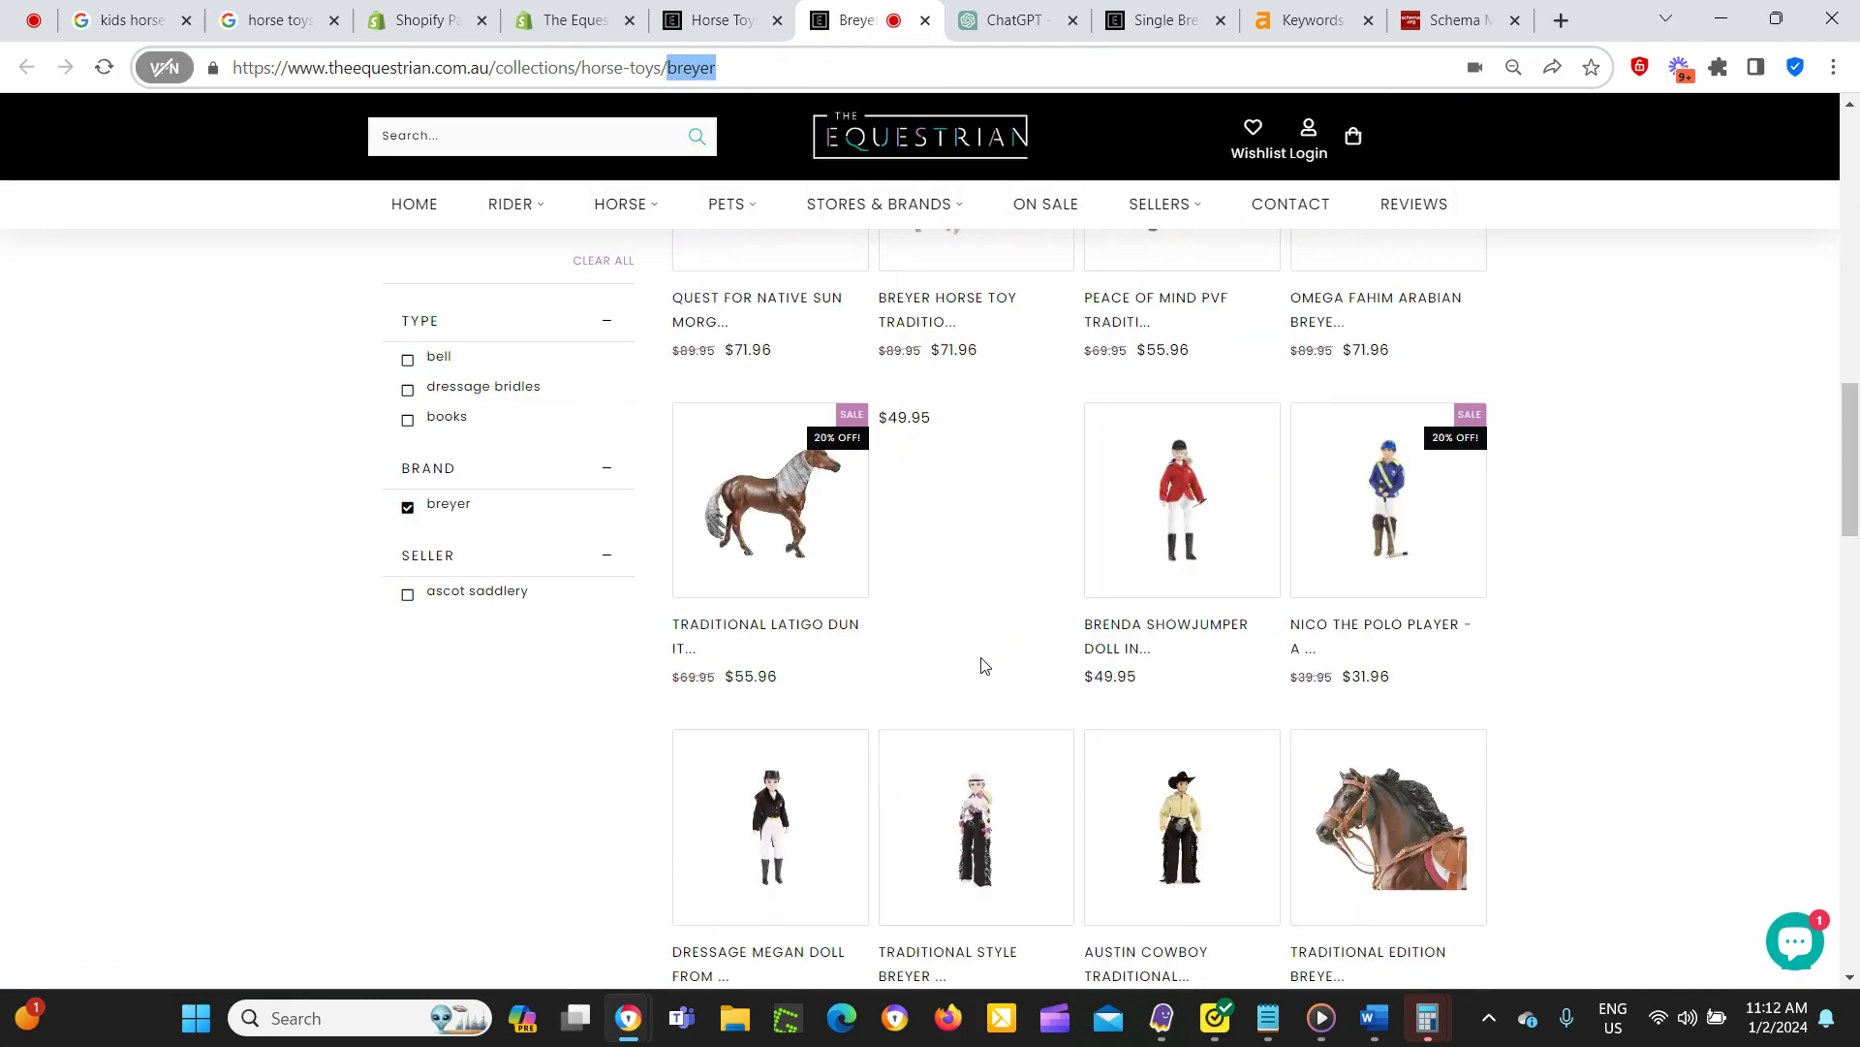
pyautogui.scroll(1, 875, 684)
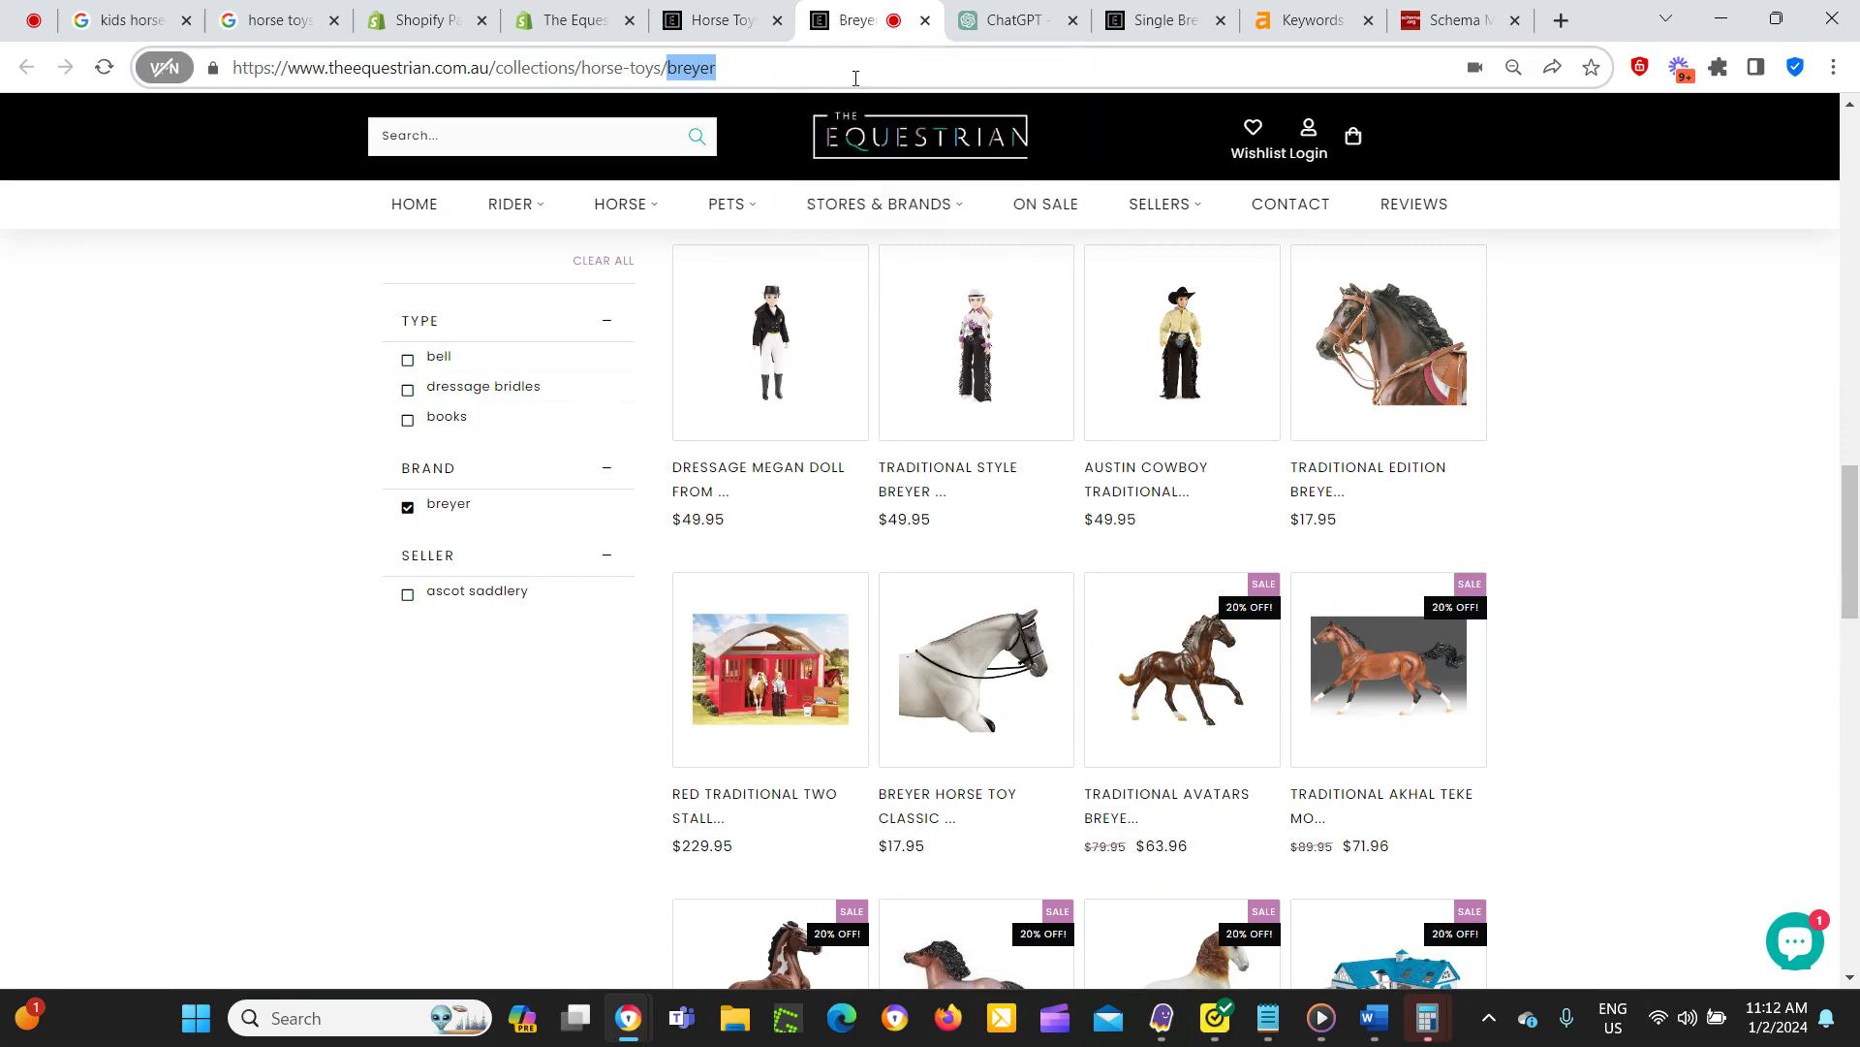
# Look through the remaining Breyer products, then highlight the opening sentences of the page's introductory description.
pyautogui.scroll(-10, 1198, 708)
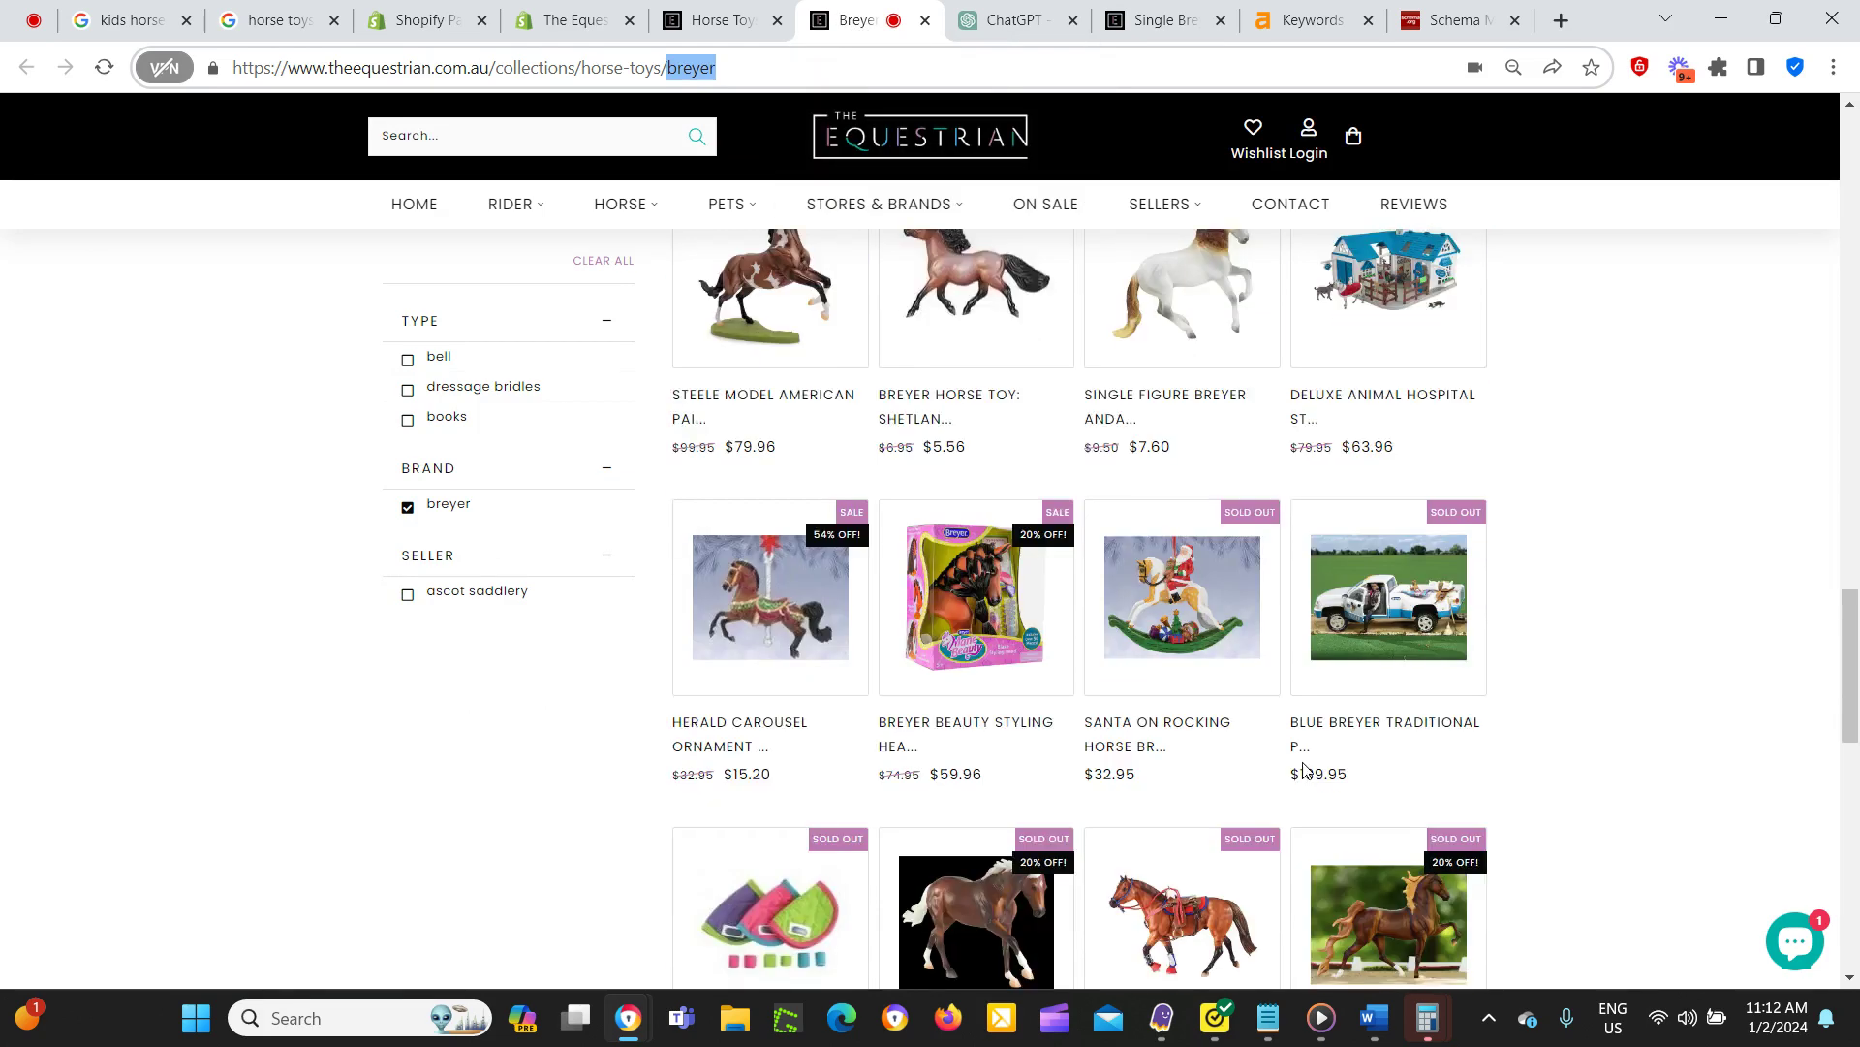
pyautogui.scroll(20, 1197, 708)
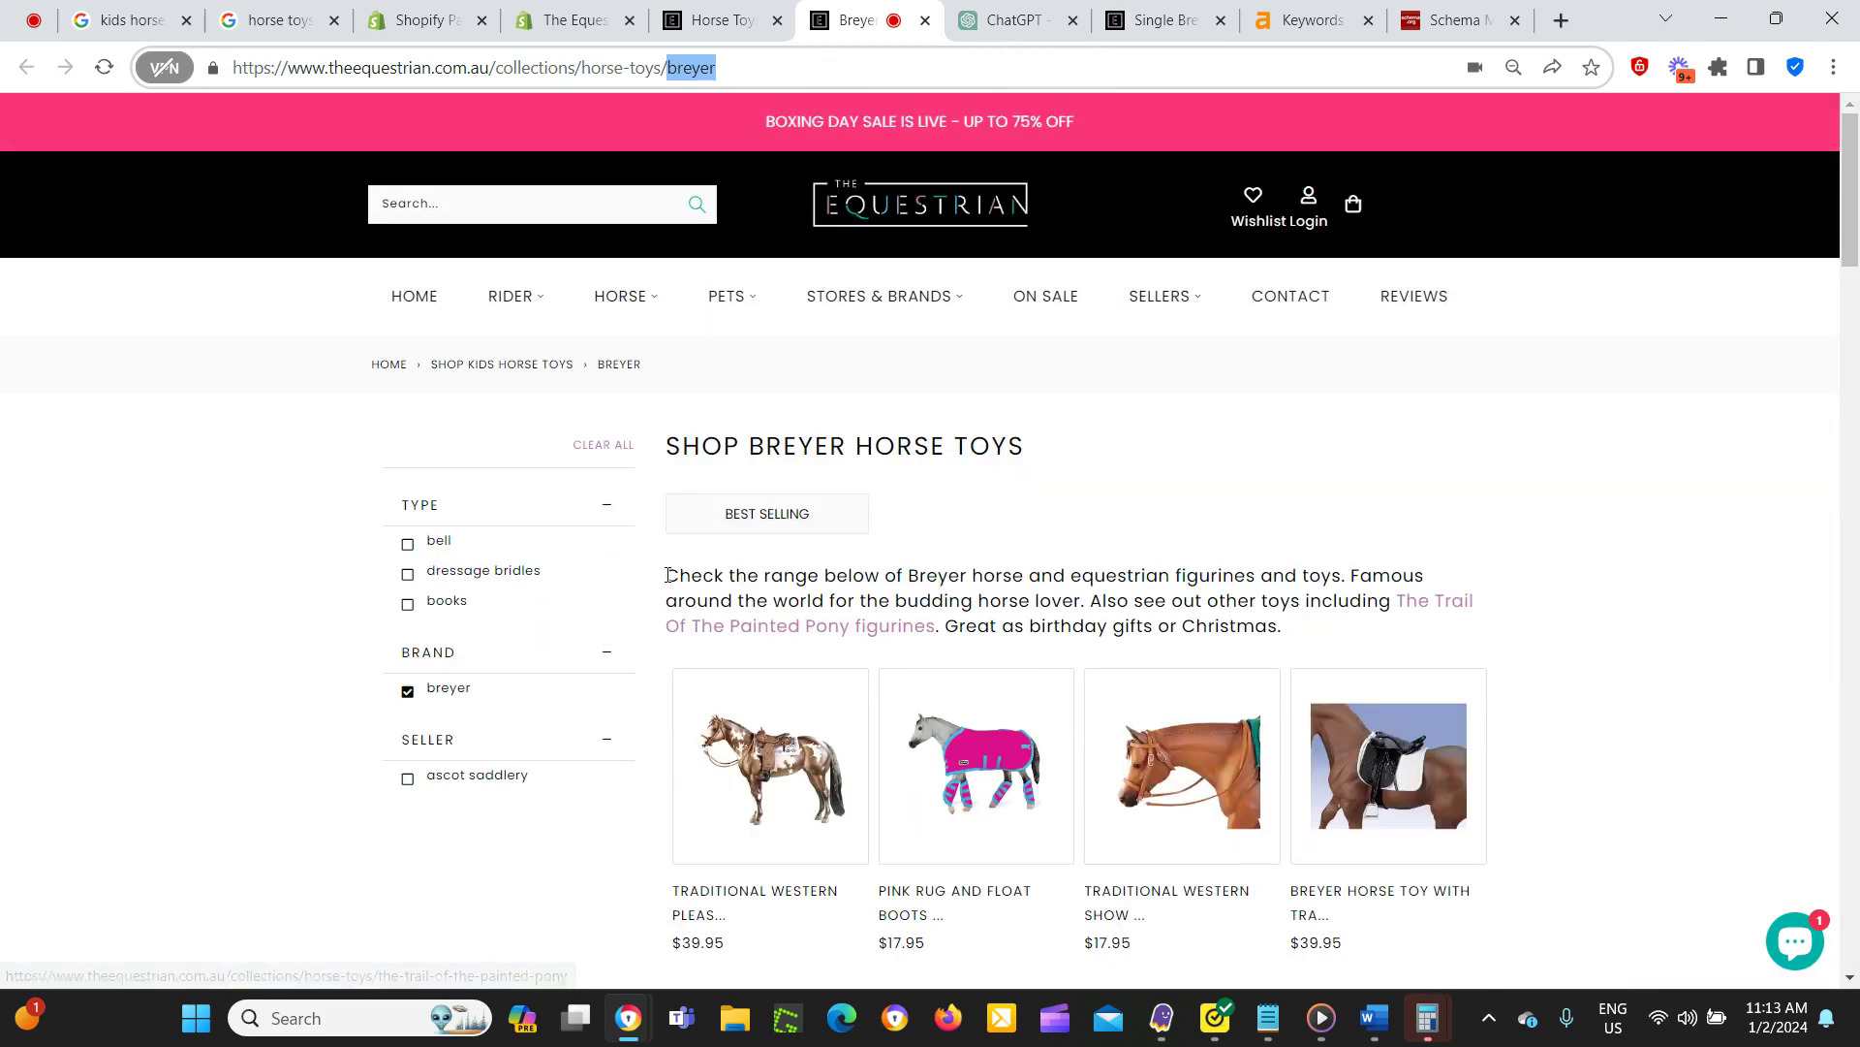
pyautogui.moveTo(667, 576); pyautogui.dragTo(1140, 618)
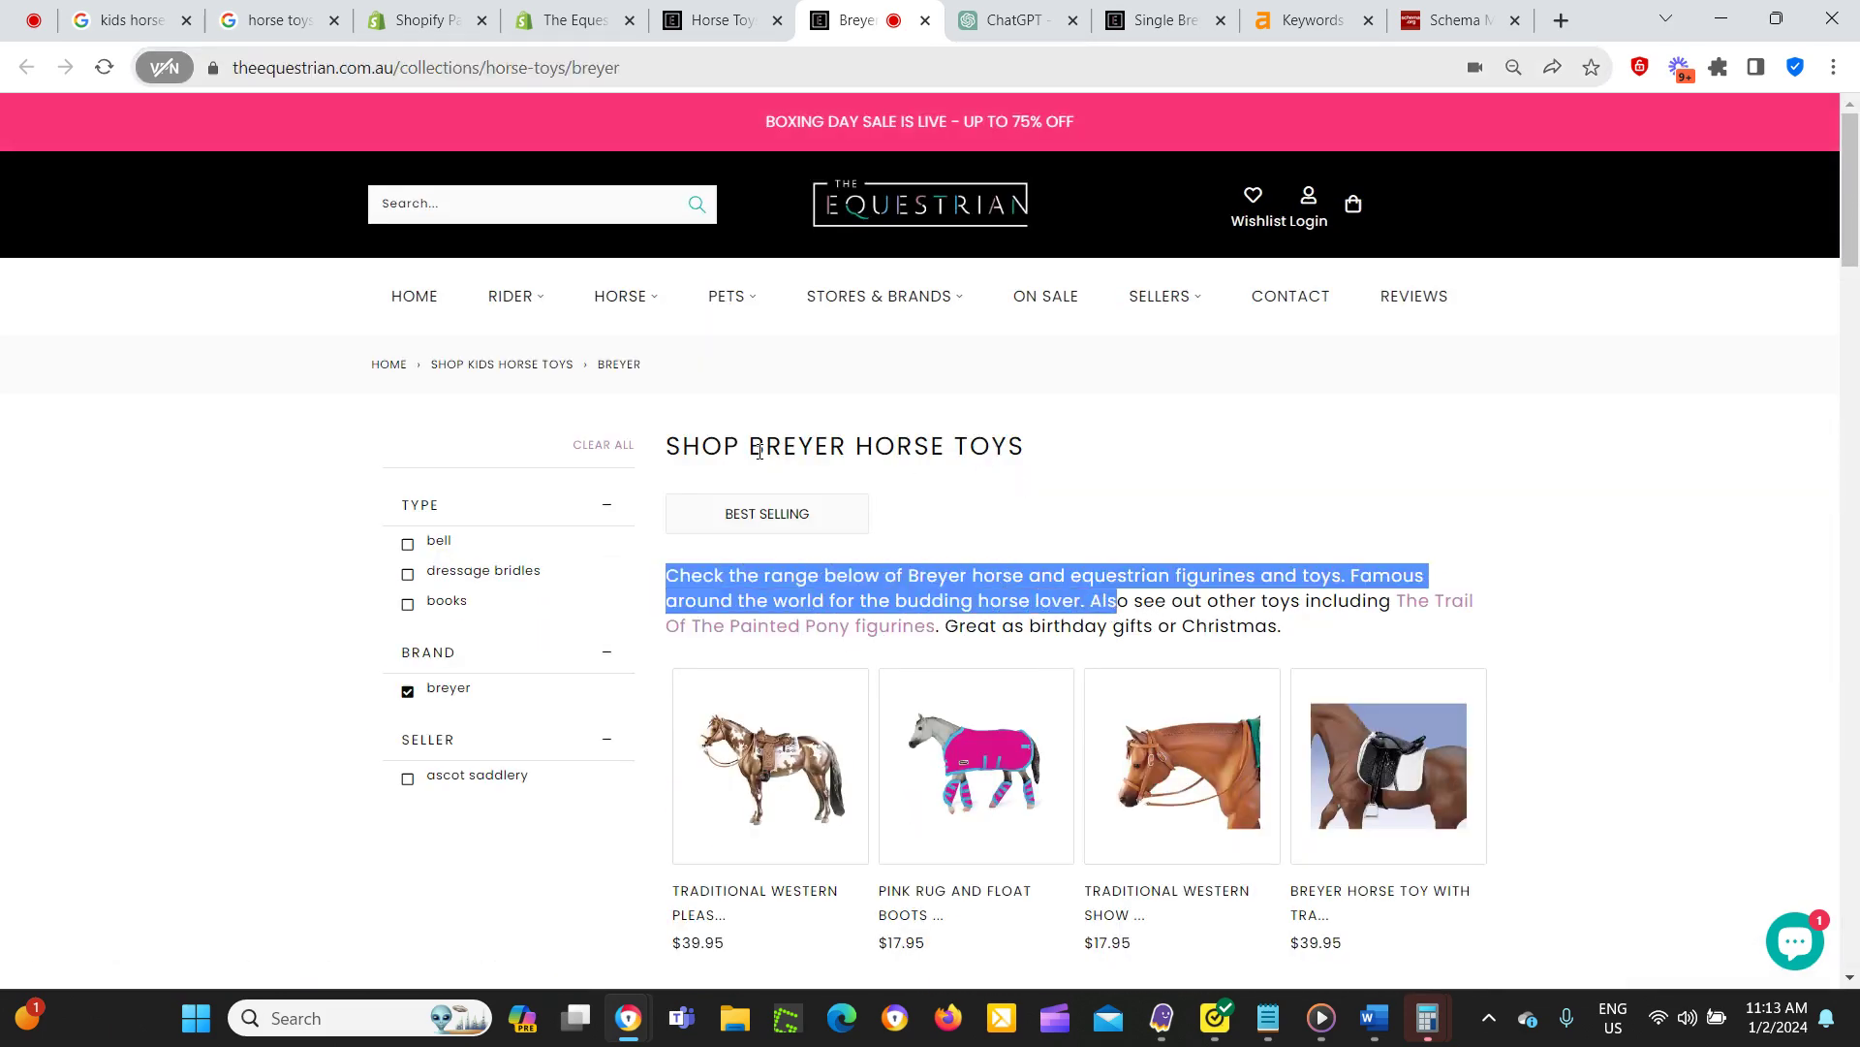
# Highlight the "Shop Breyer Horse Toys" heading and the word "breyer" in the page's web address.
pyautogui.moveTo(1046, 446); pyautogui.dragTo(691, 445)
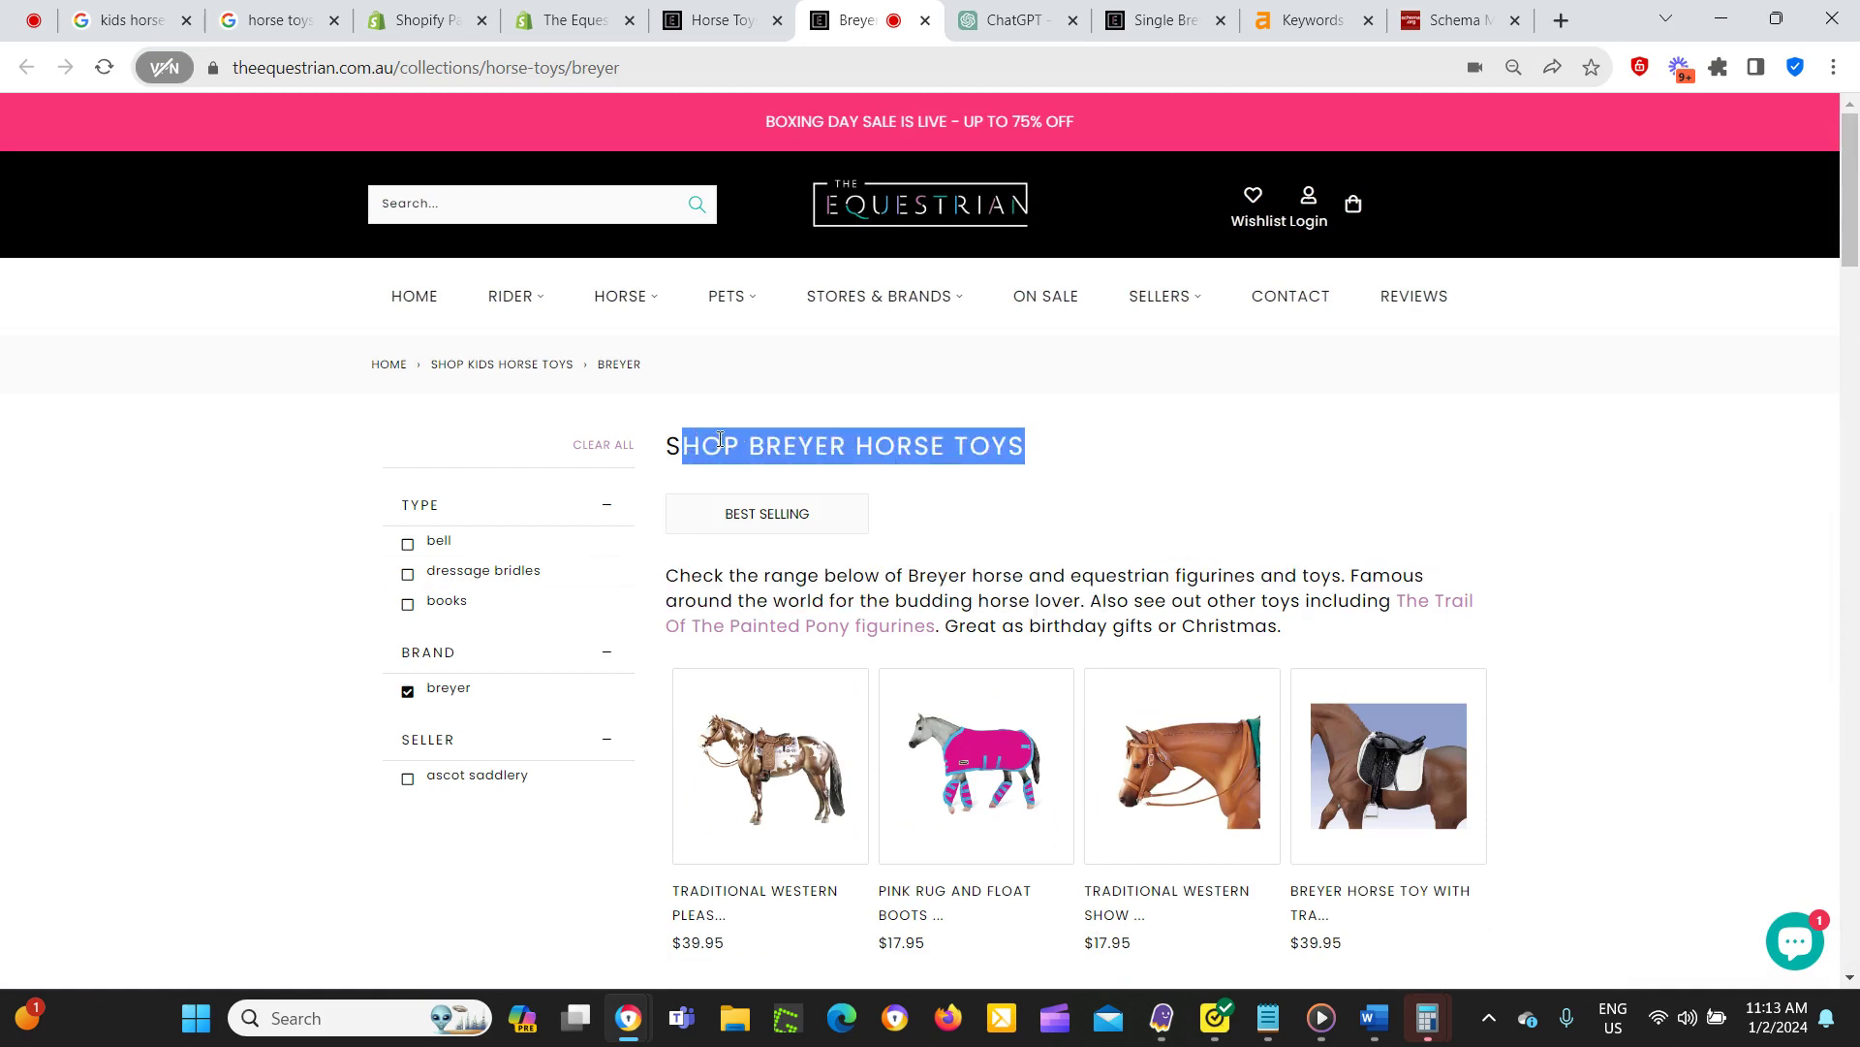
pyautogui.click(735, 450)
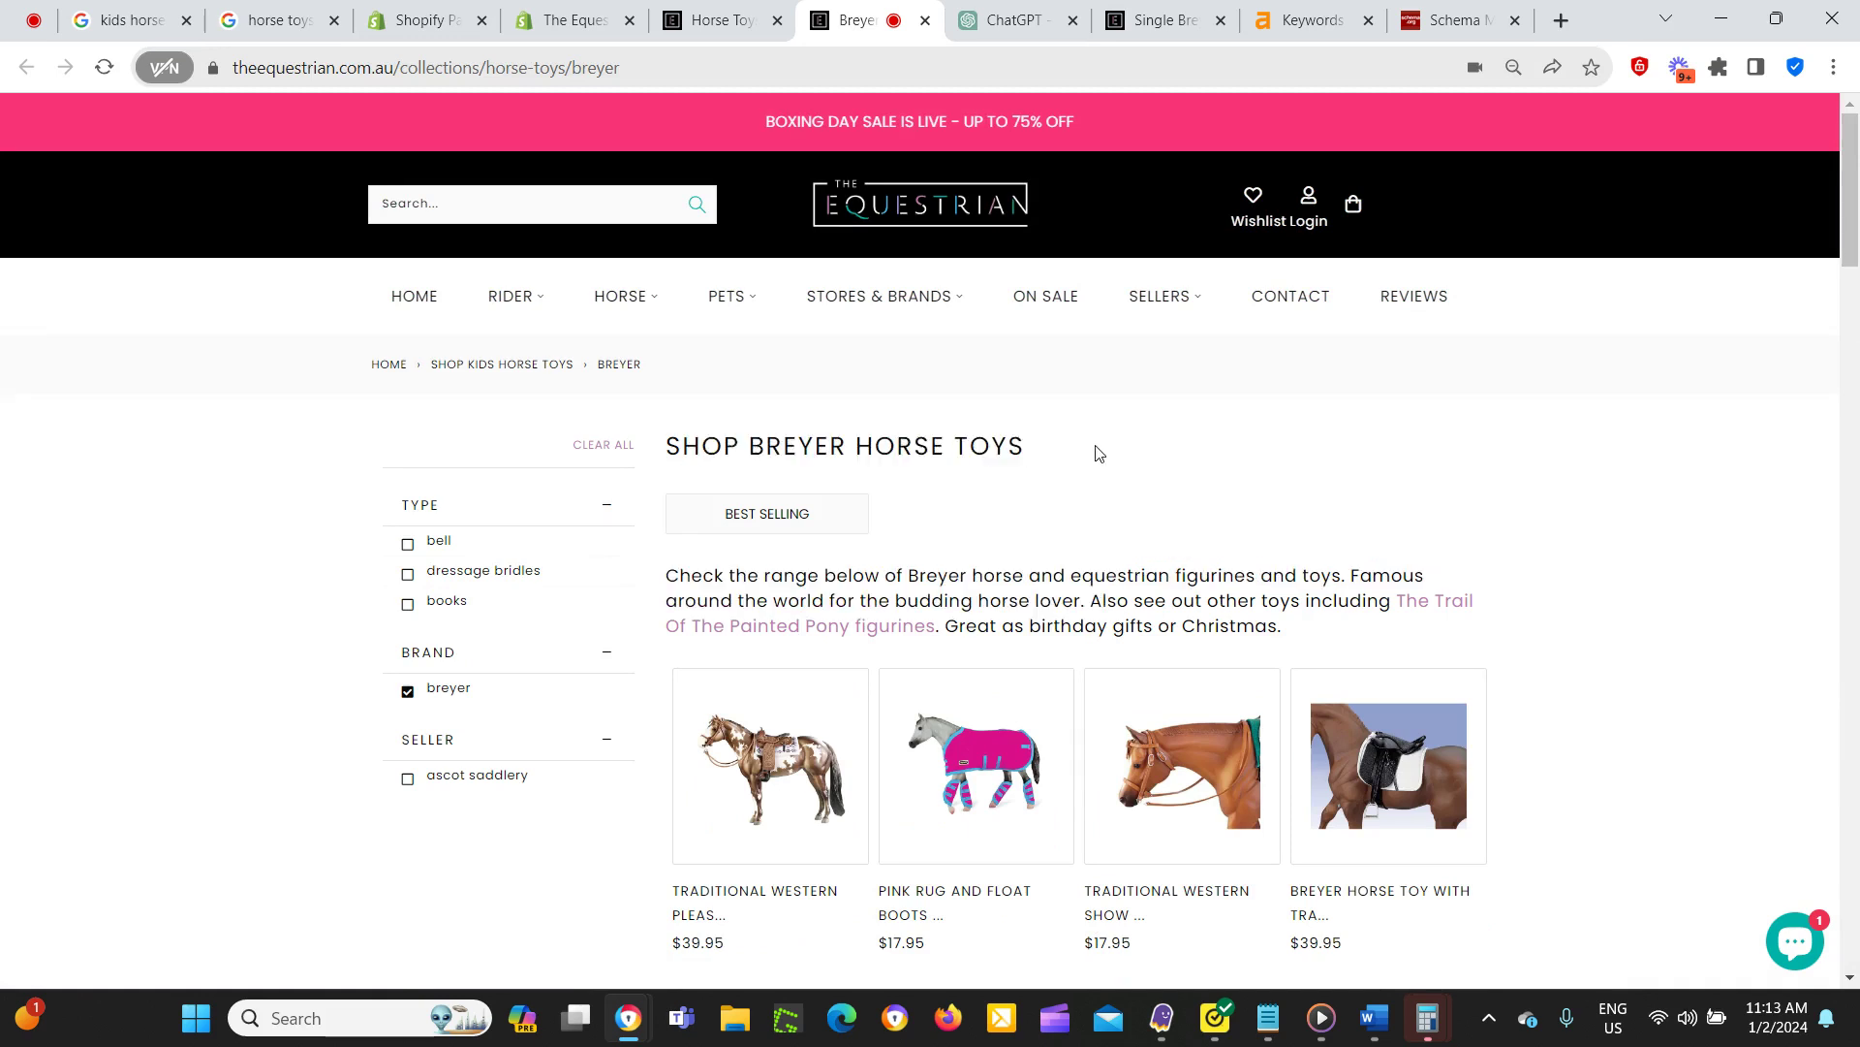
pyautogui.moveTo(1099, 454); pyautogui.dragTo(783, 447)
pyautogui.scroll(-1, 1145, 613)
pyautogui.scroll(1, 1145, 610)
pyautogui.doubleClick(573, 66)
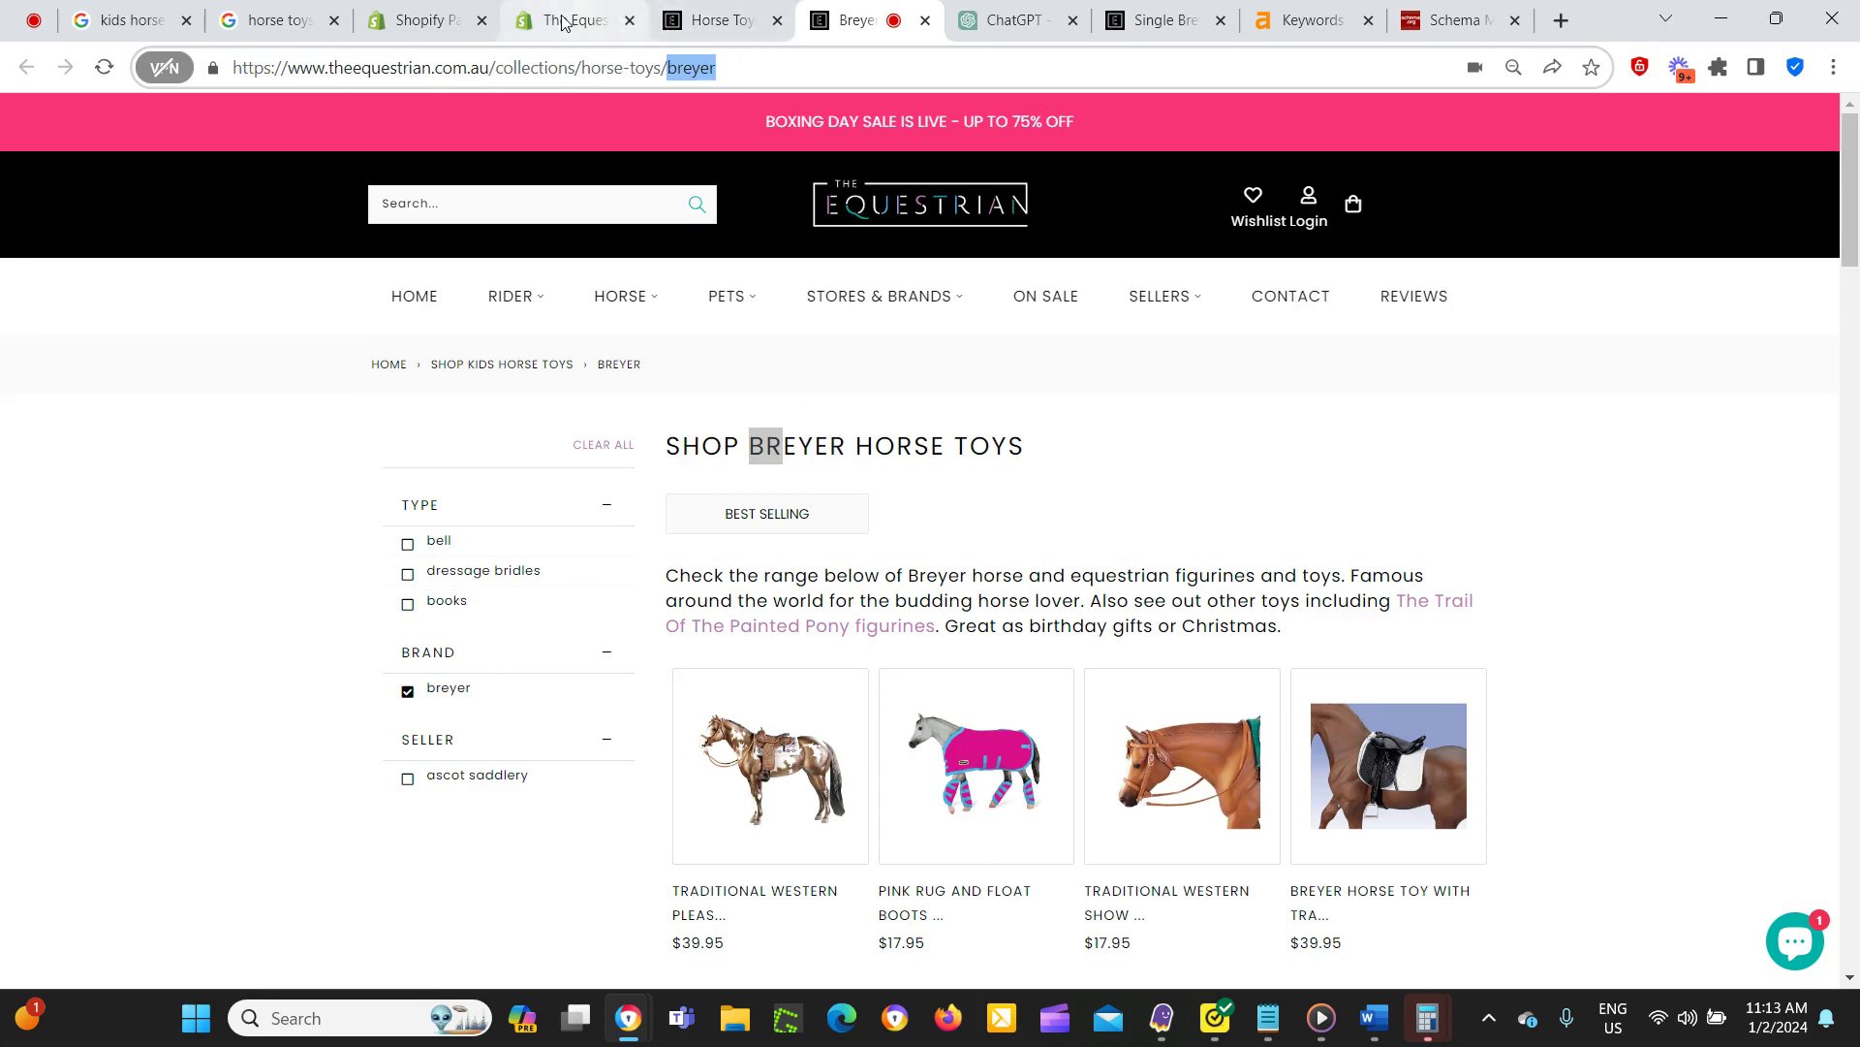
# Return to the horse toys collection page and look through its products down to the text beneath them.
pyautogui.click(722, 19)
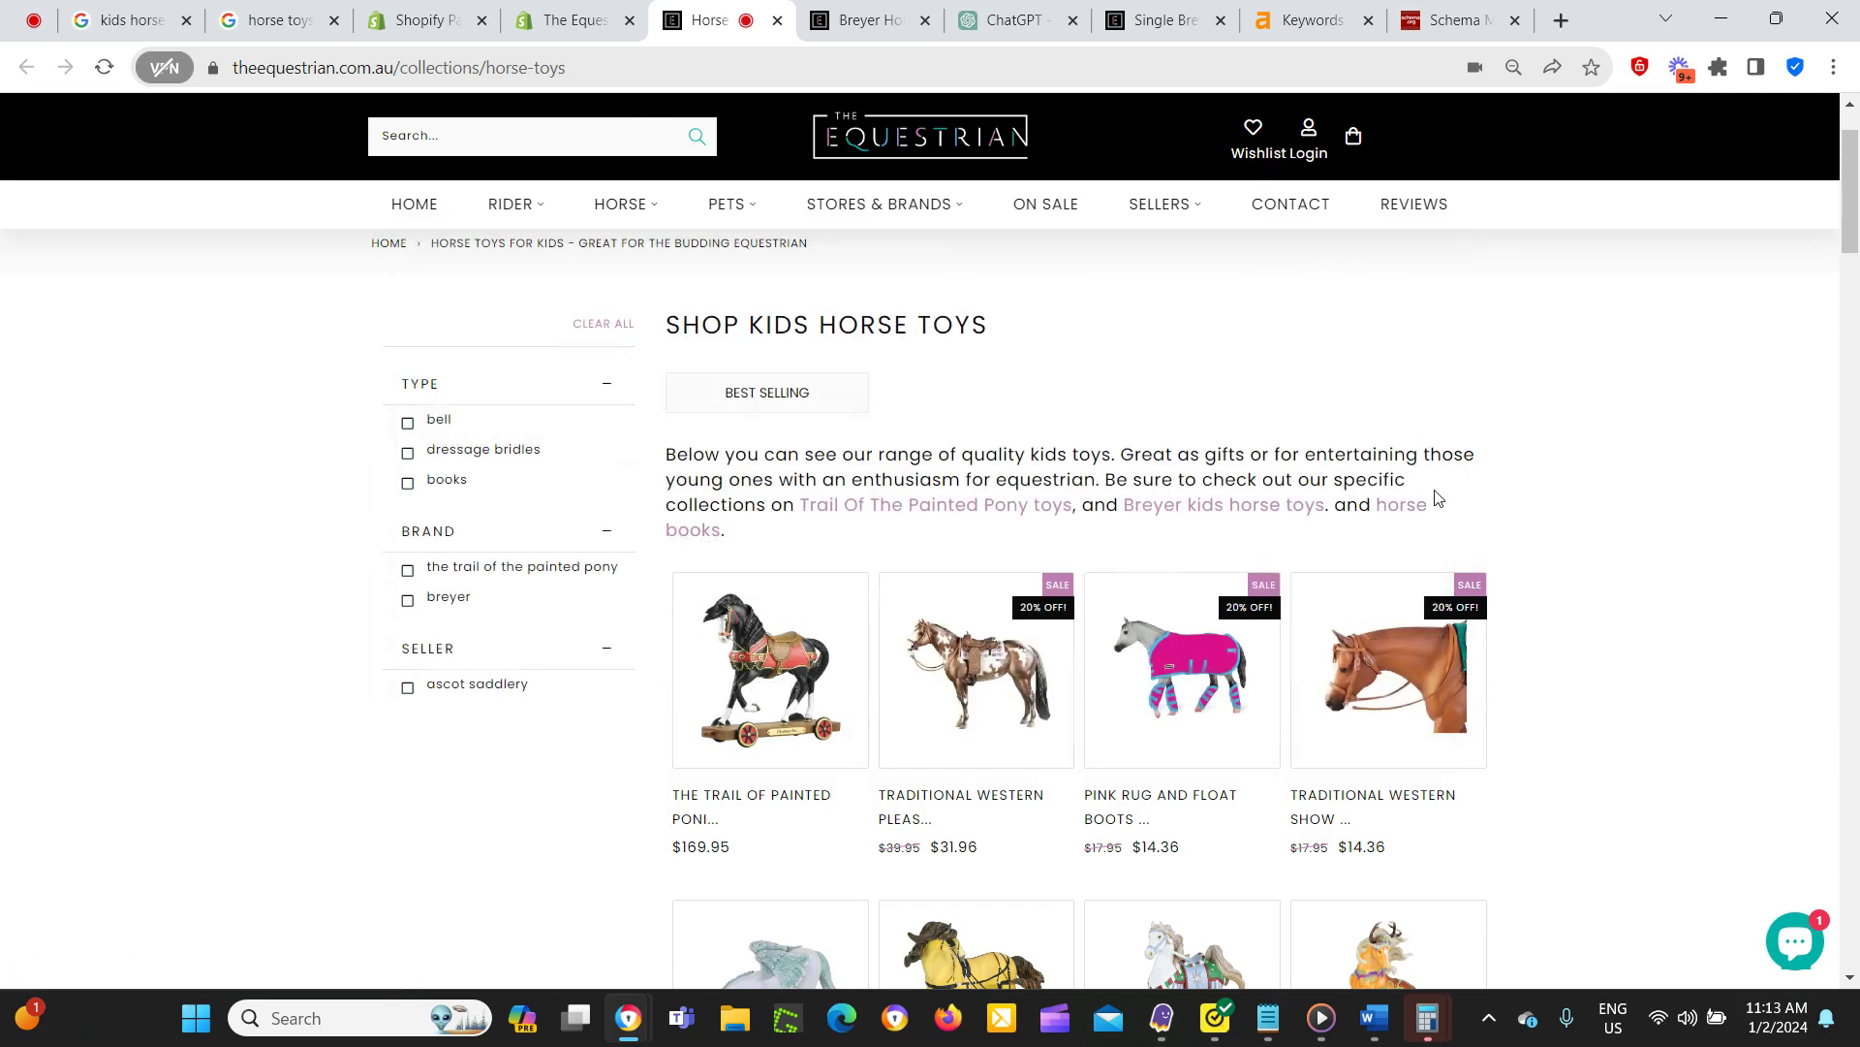
pyautogui.scroll(-12, 1026, 535)
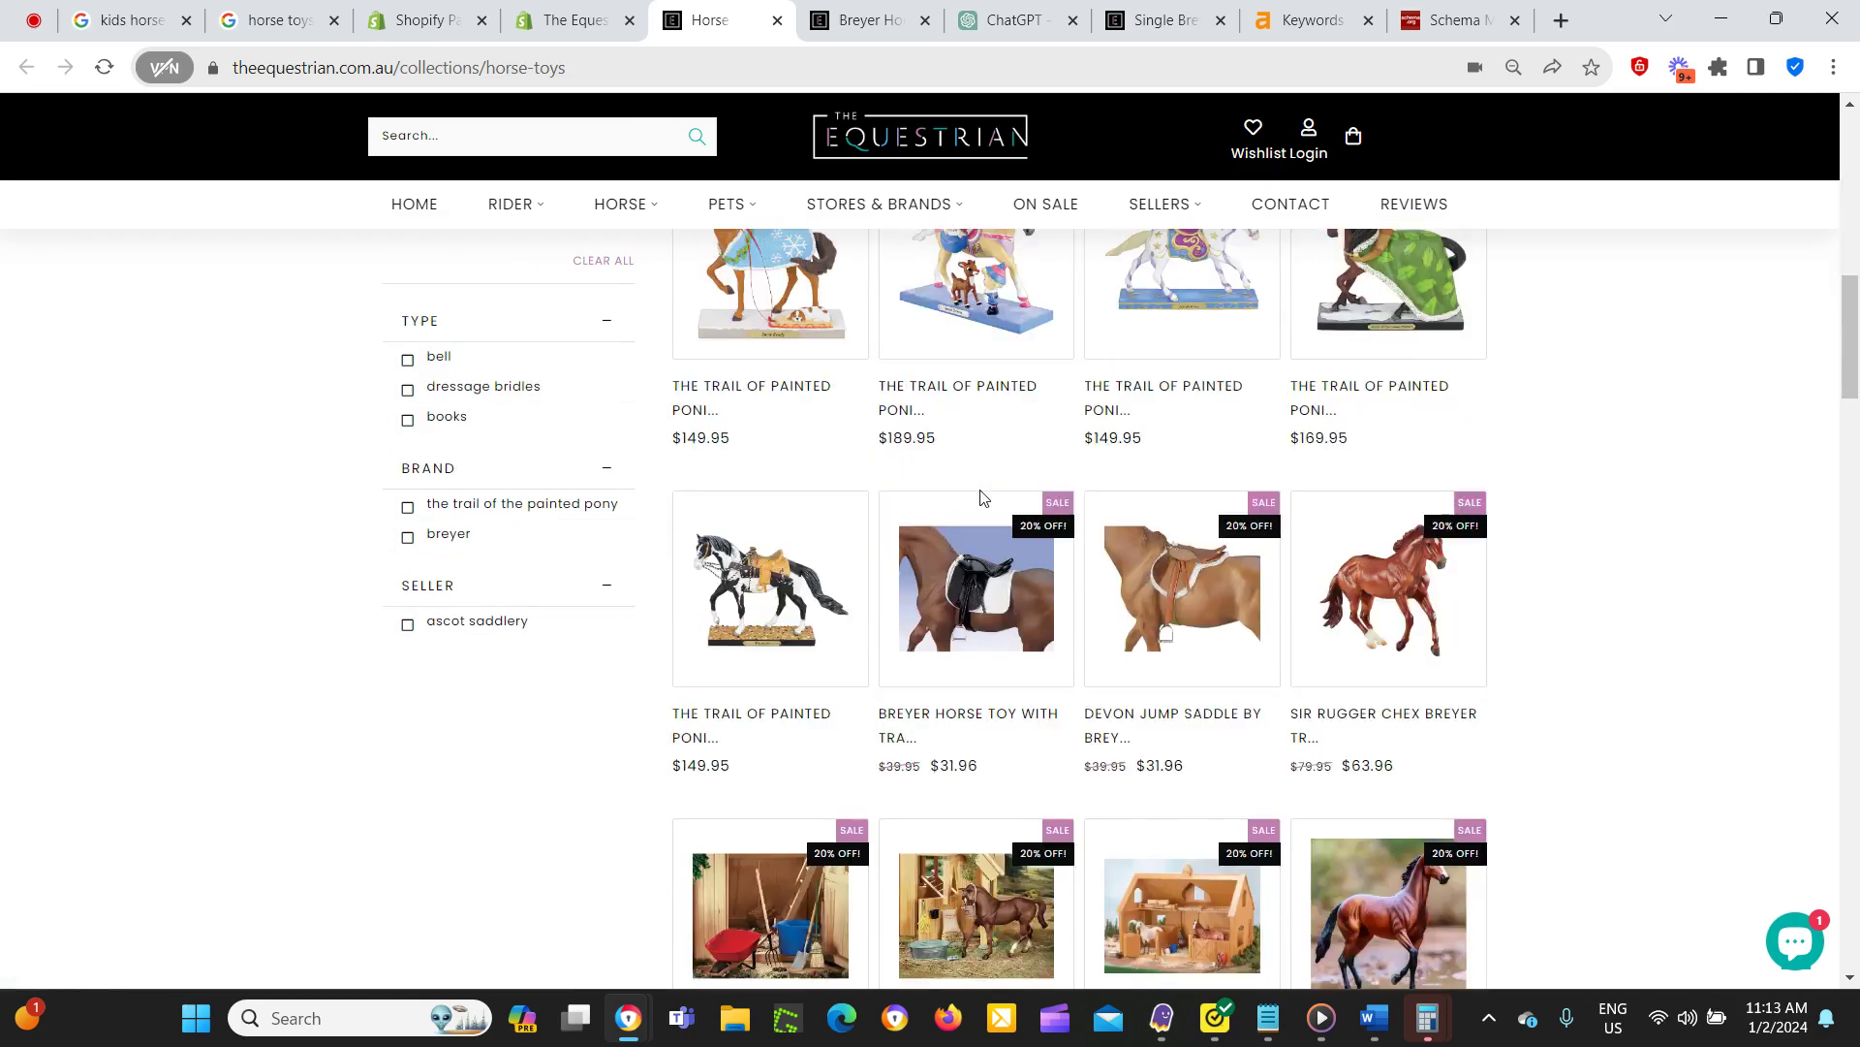
pyautogui.scroll(-20, 975, 480)
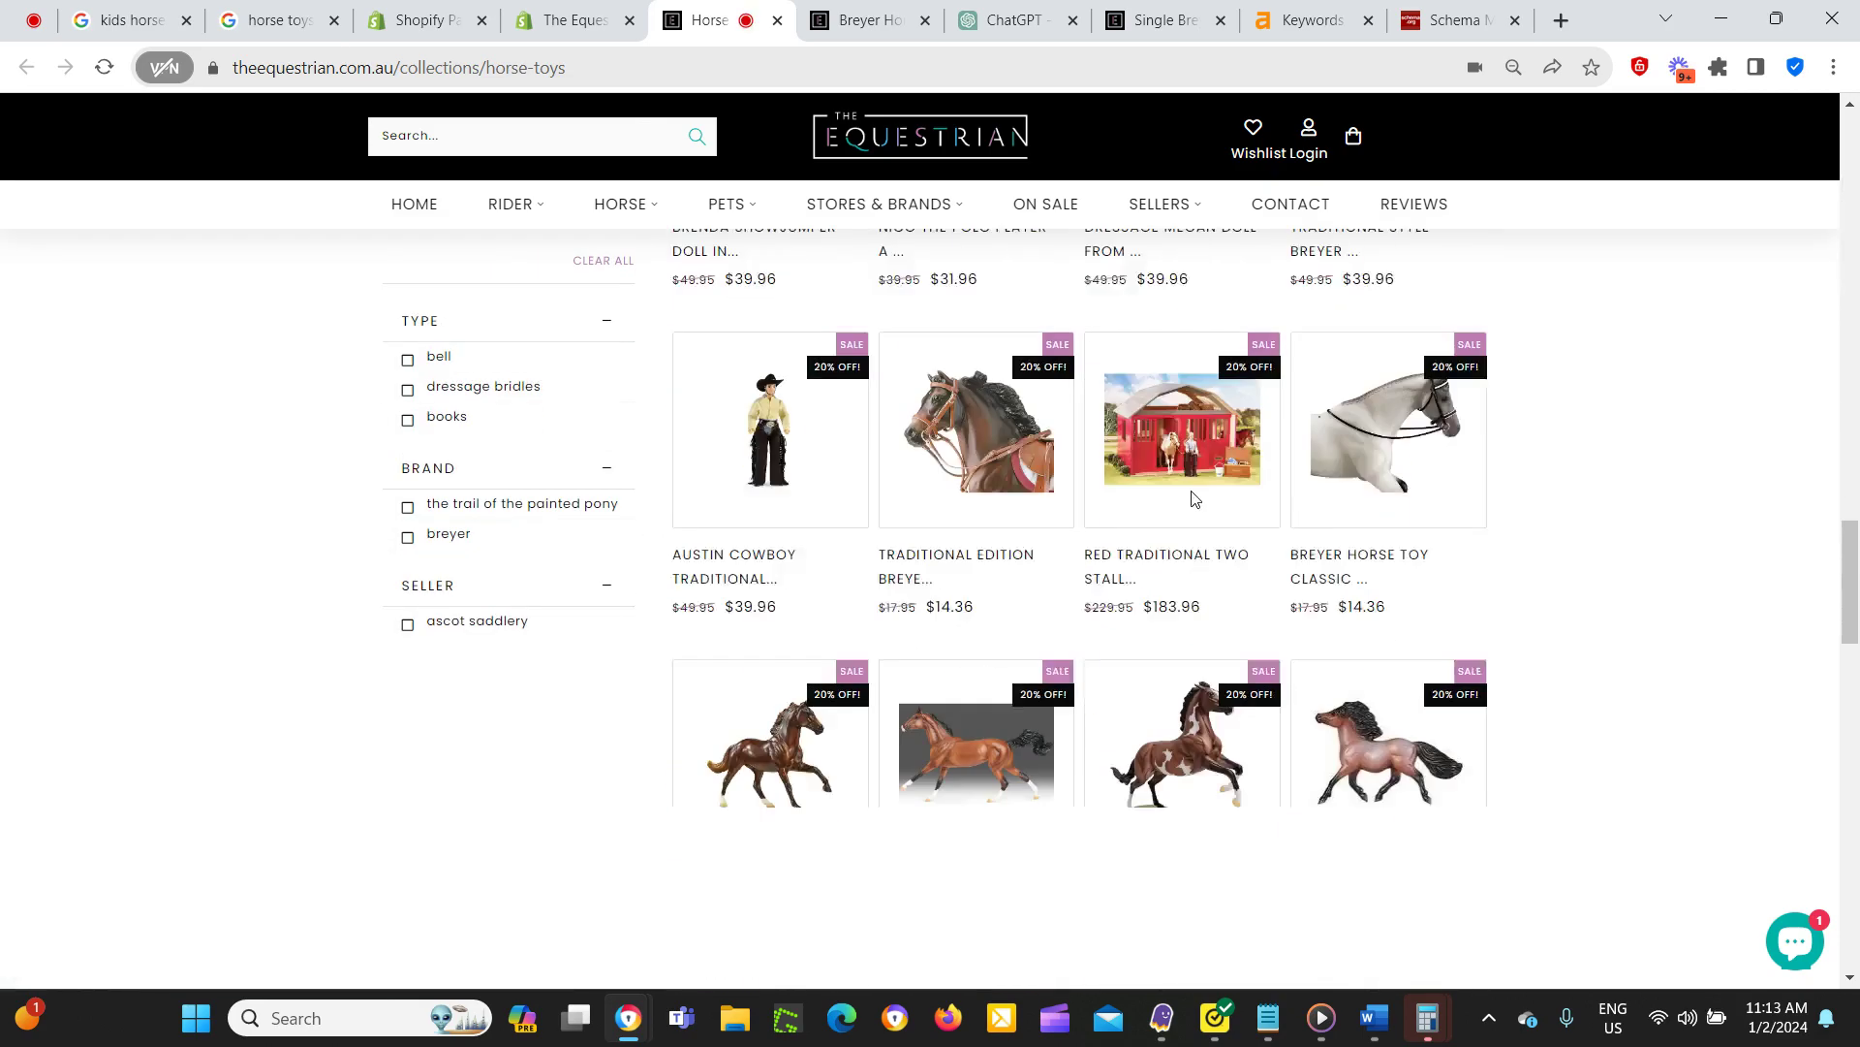
pyautogui.scroll(-6, 1069, 532)
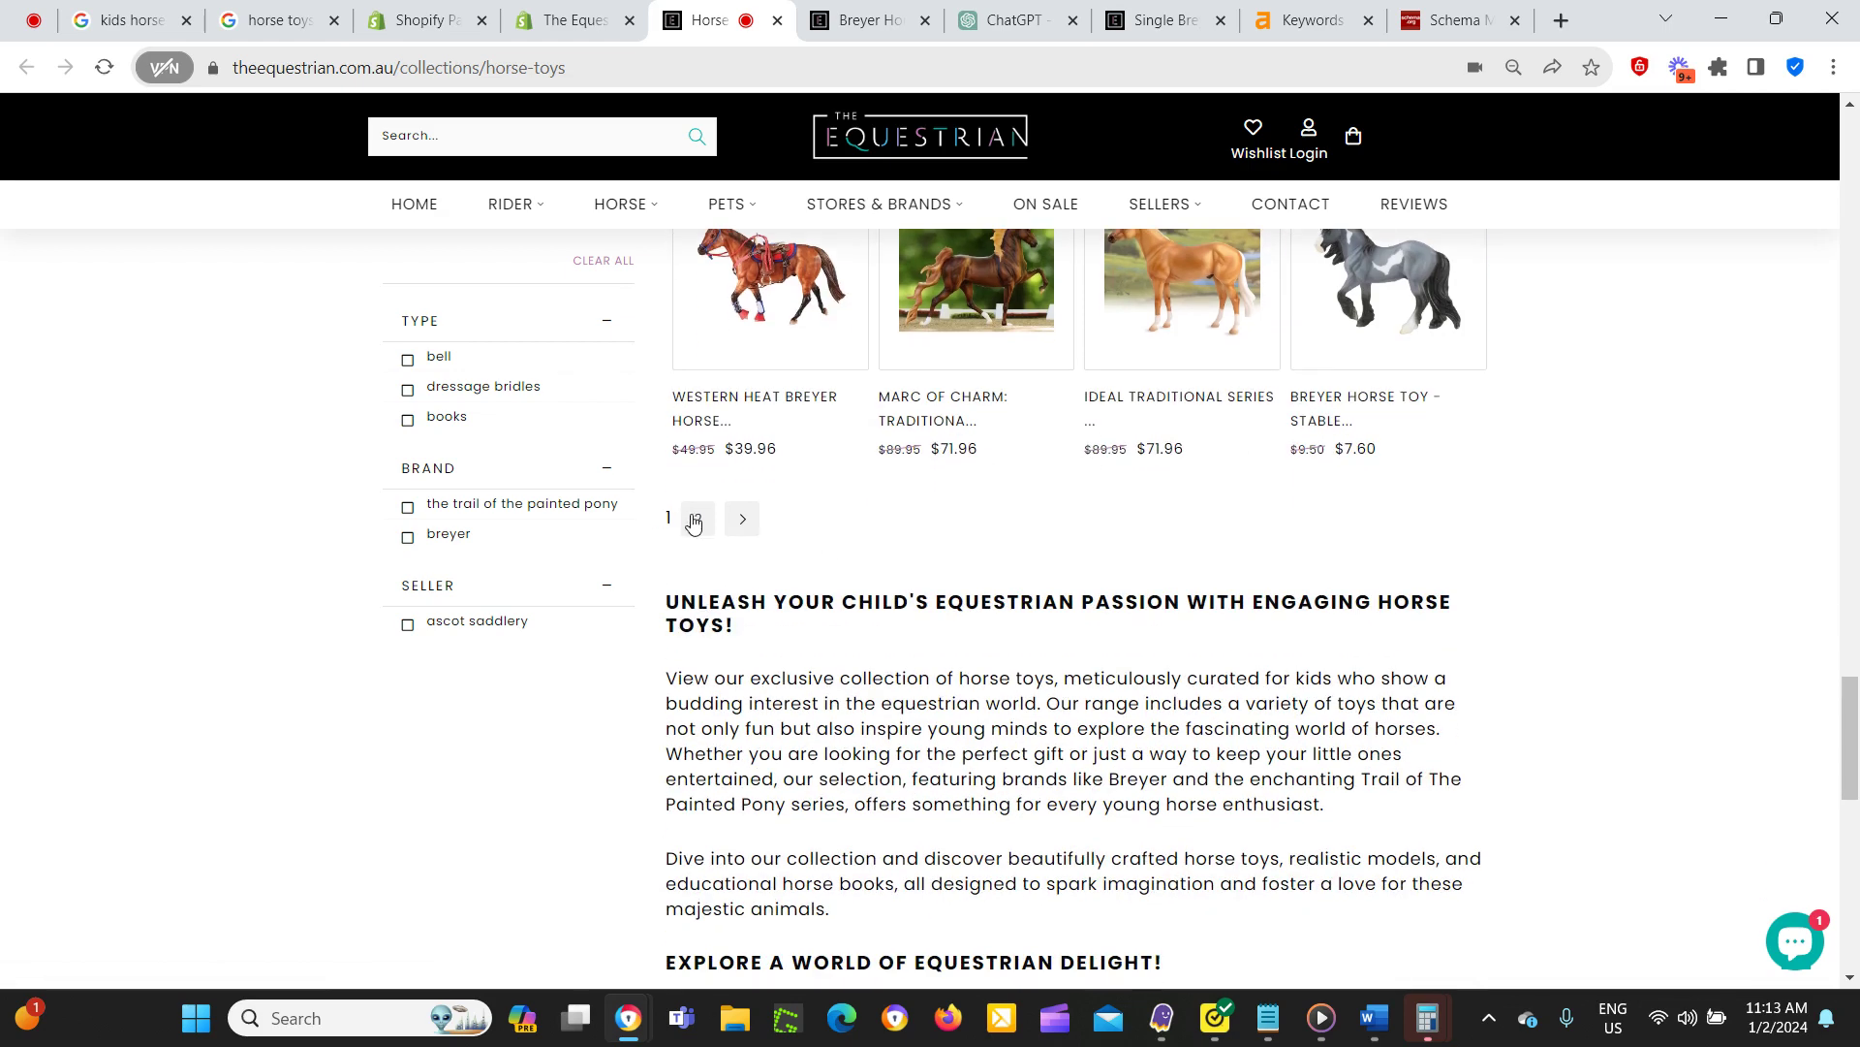
pyautogui.scroll(-4, 694, 523)
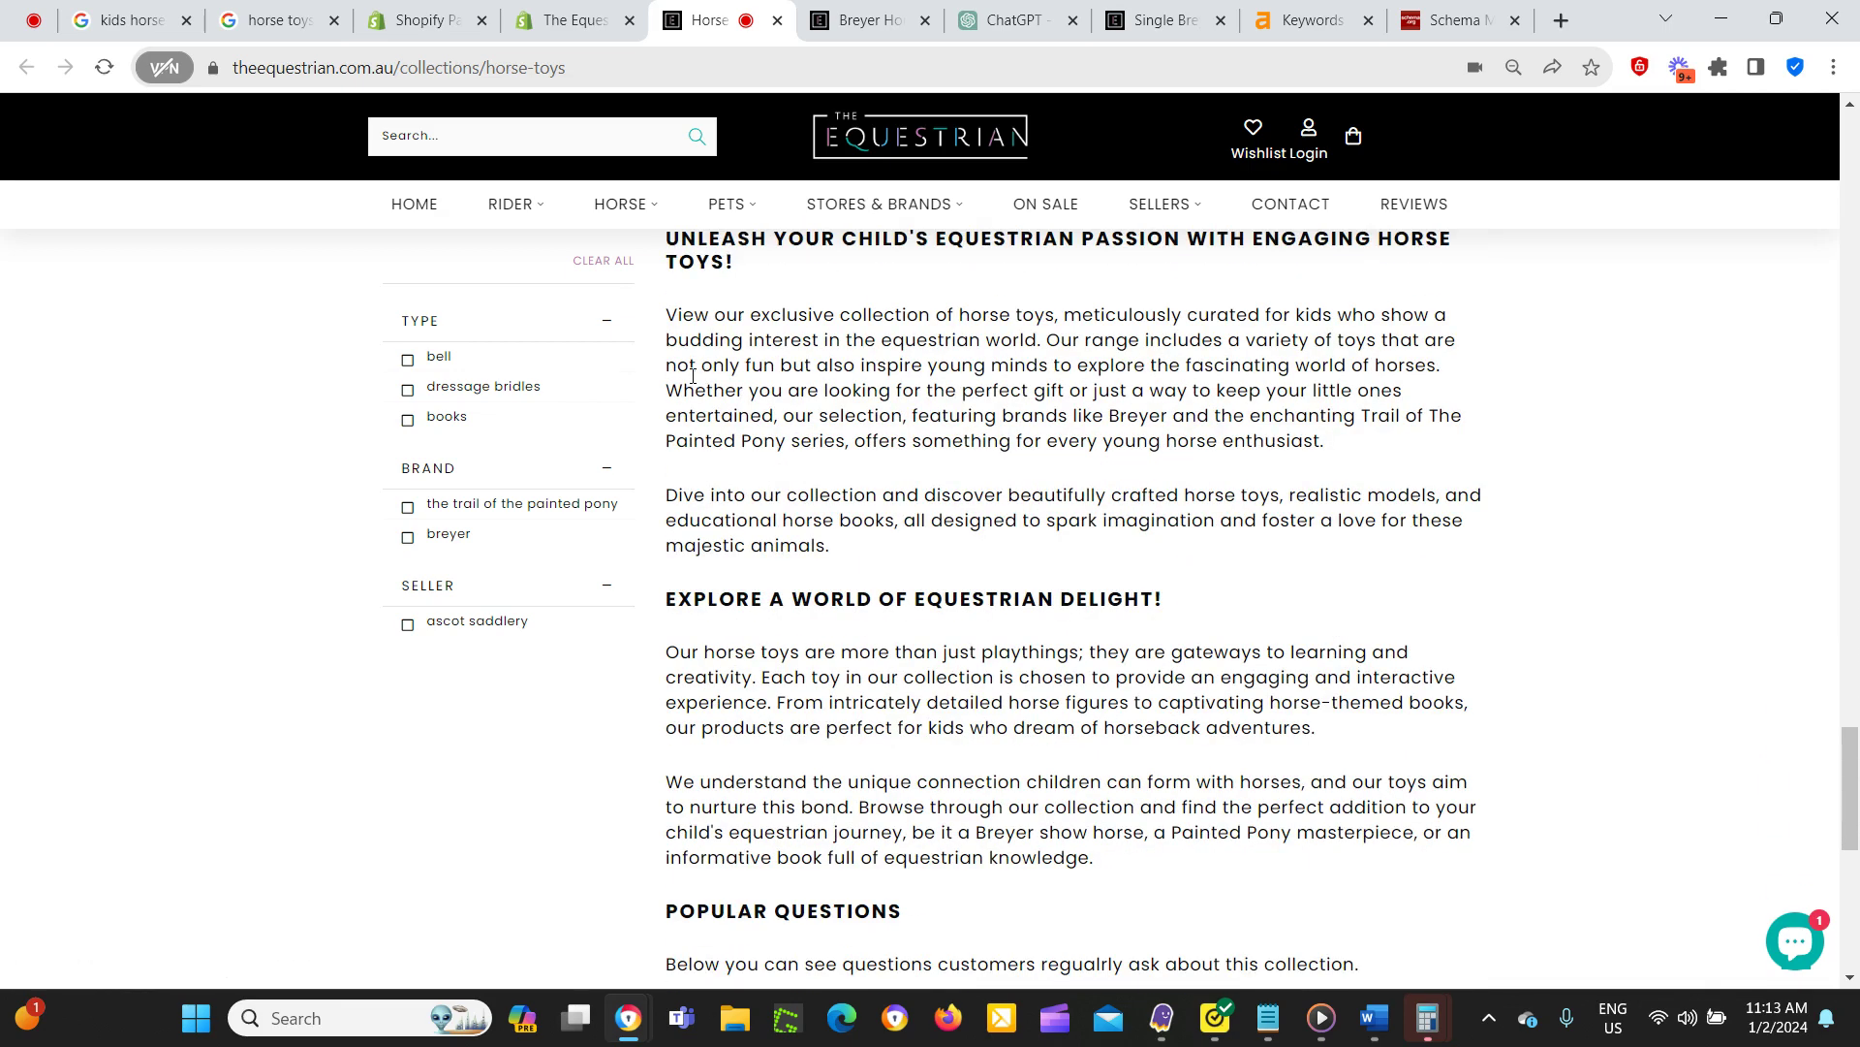
# Examine the long description sections and customer questions below the horse toys product grid.
pyautogui.scroll(4, 694, 376)
pyautogui.scroll(-2, 951, 489)
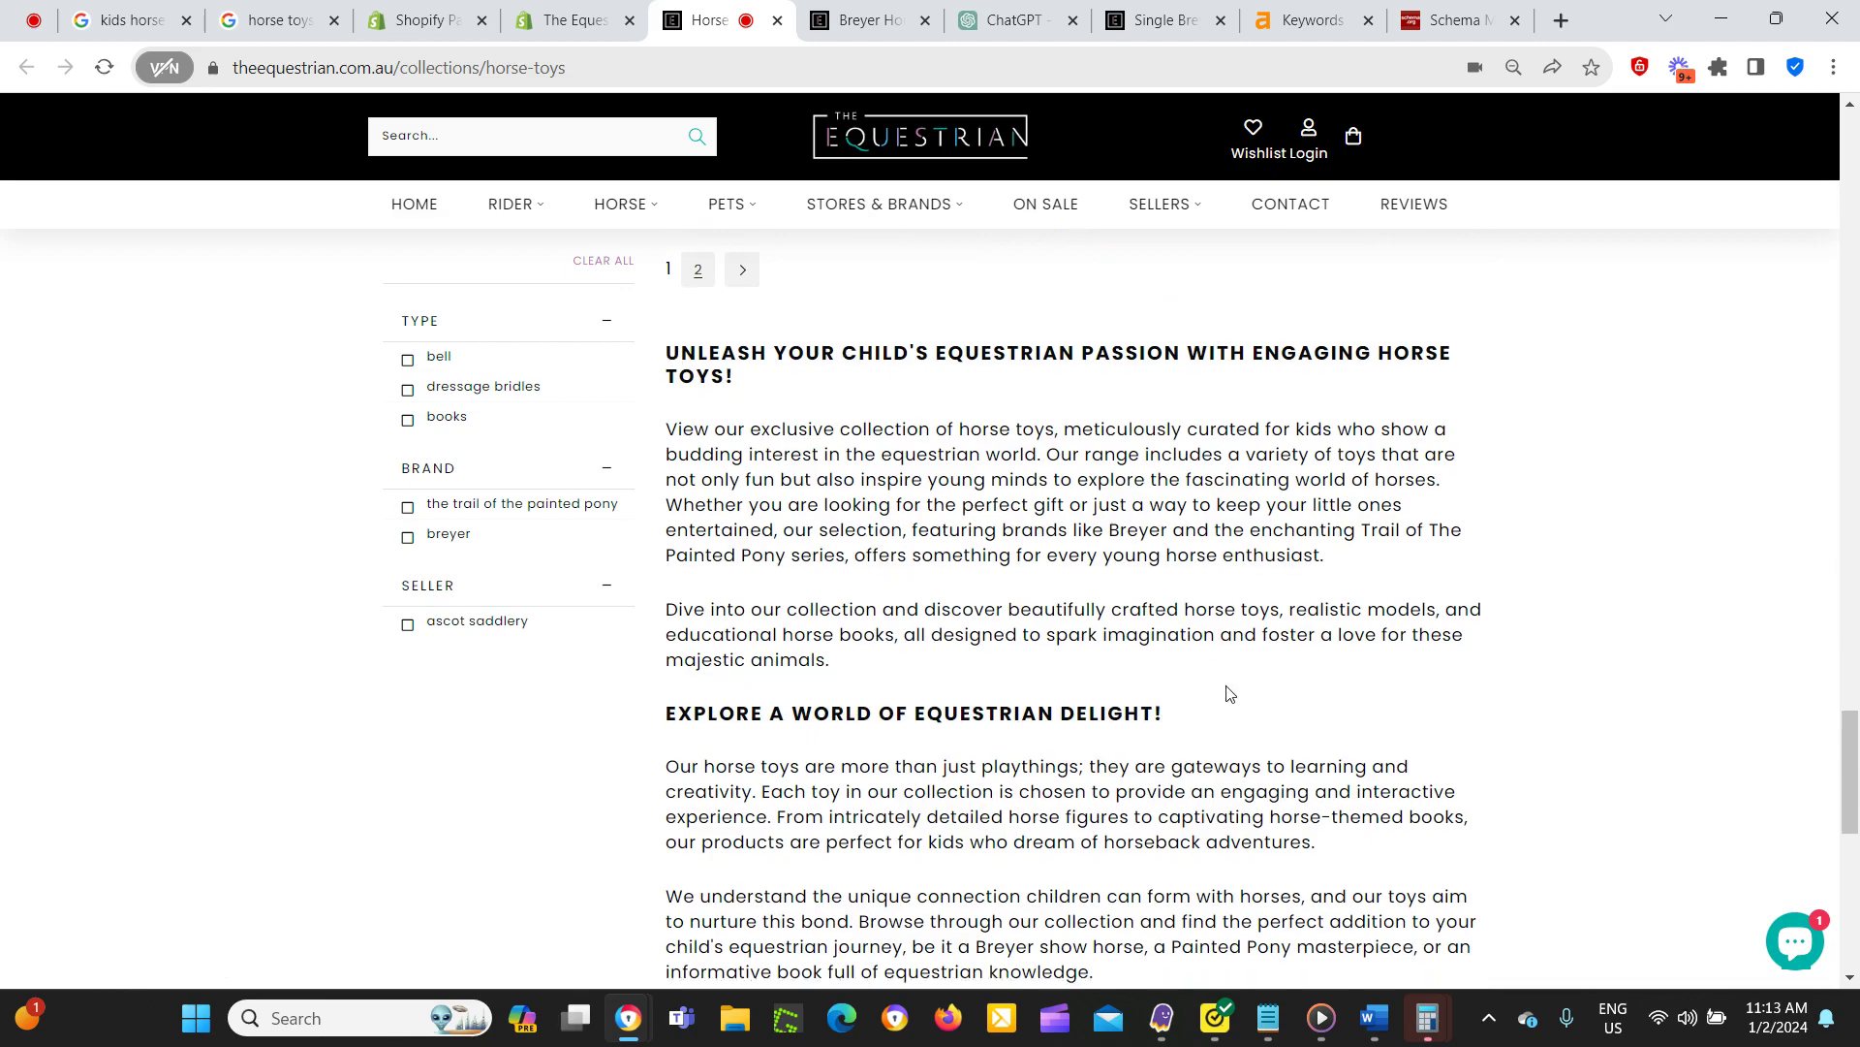
pyautogui.scroll(-8, 1100, 549)
pyautogui.scroll(7, 1238, 687)
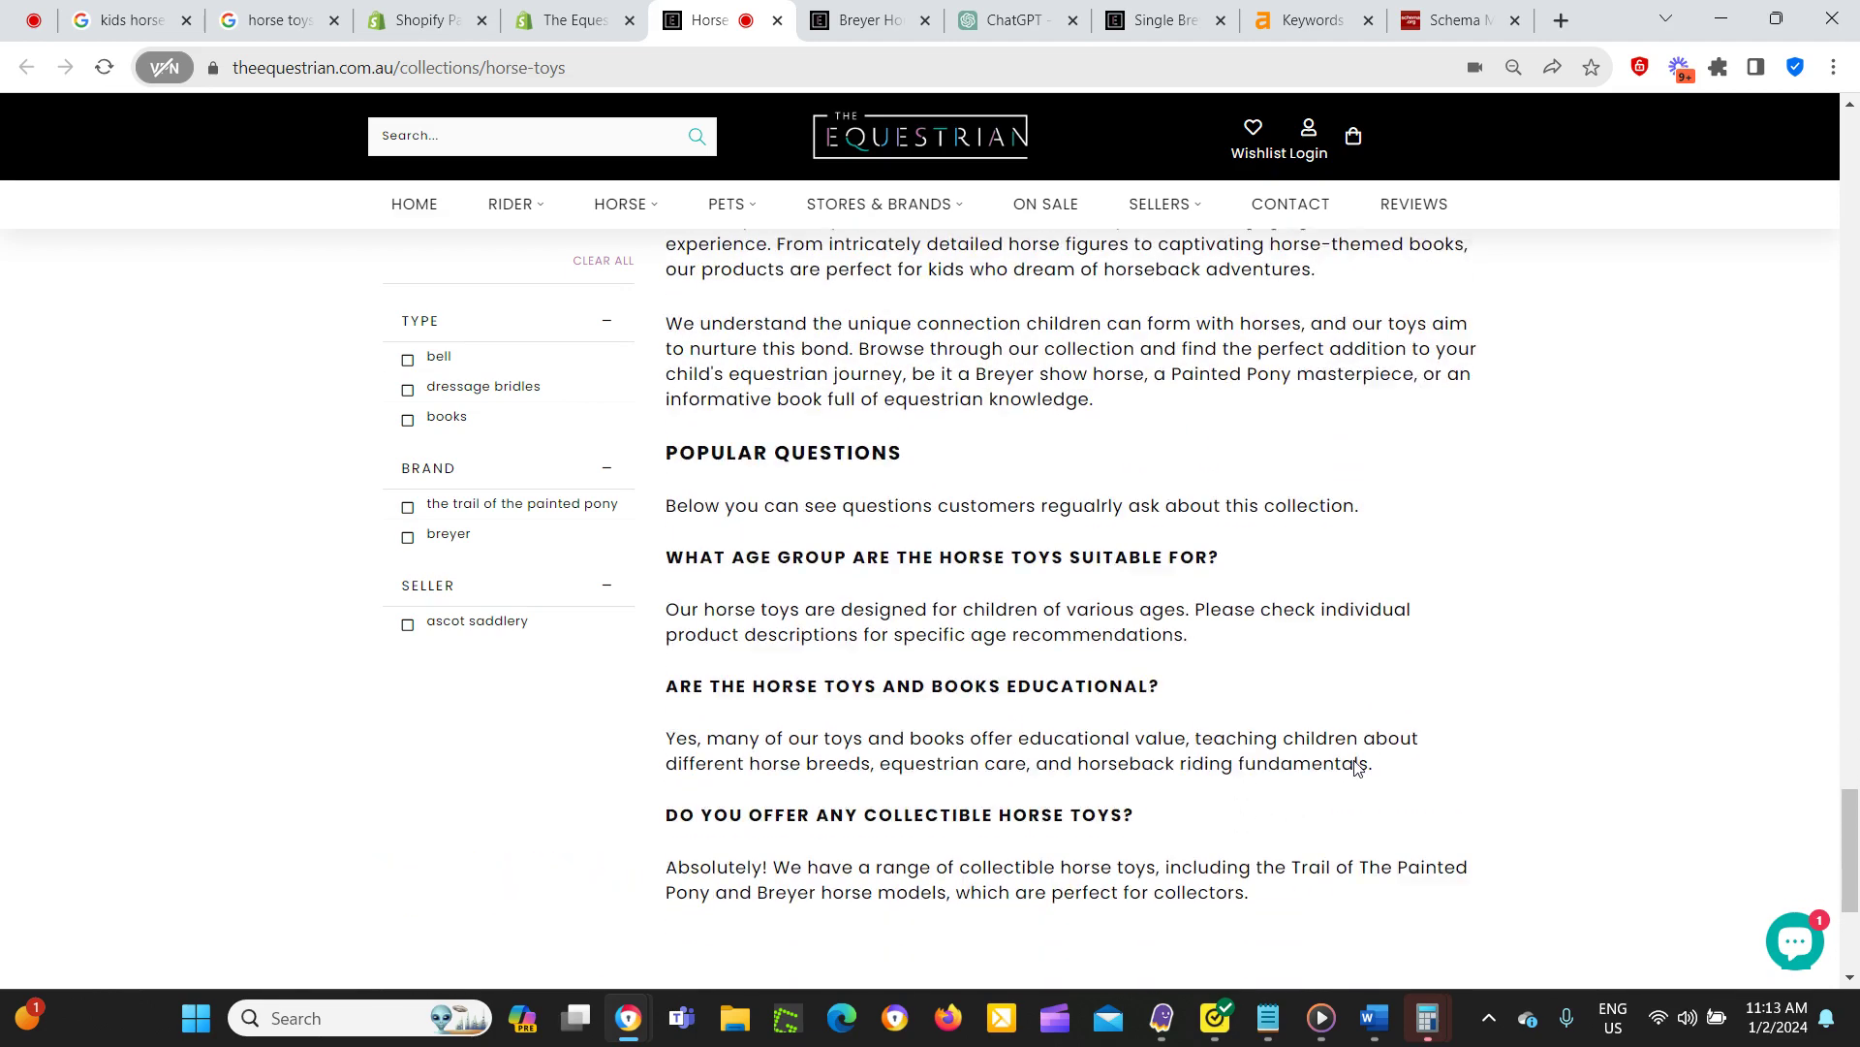
pyautogui.scroll(3, 988, 675)
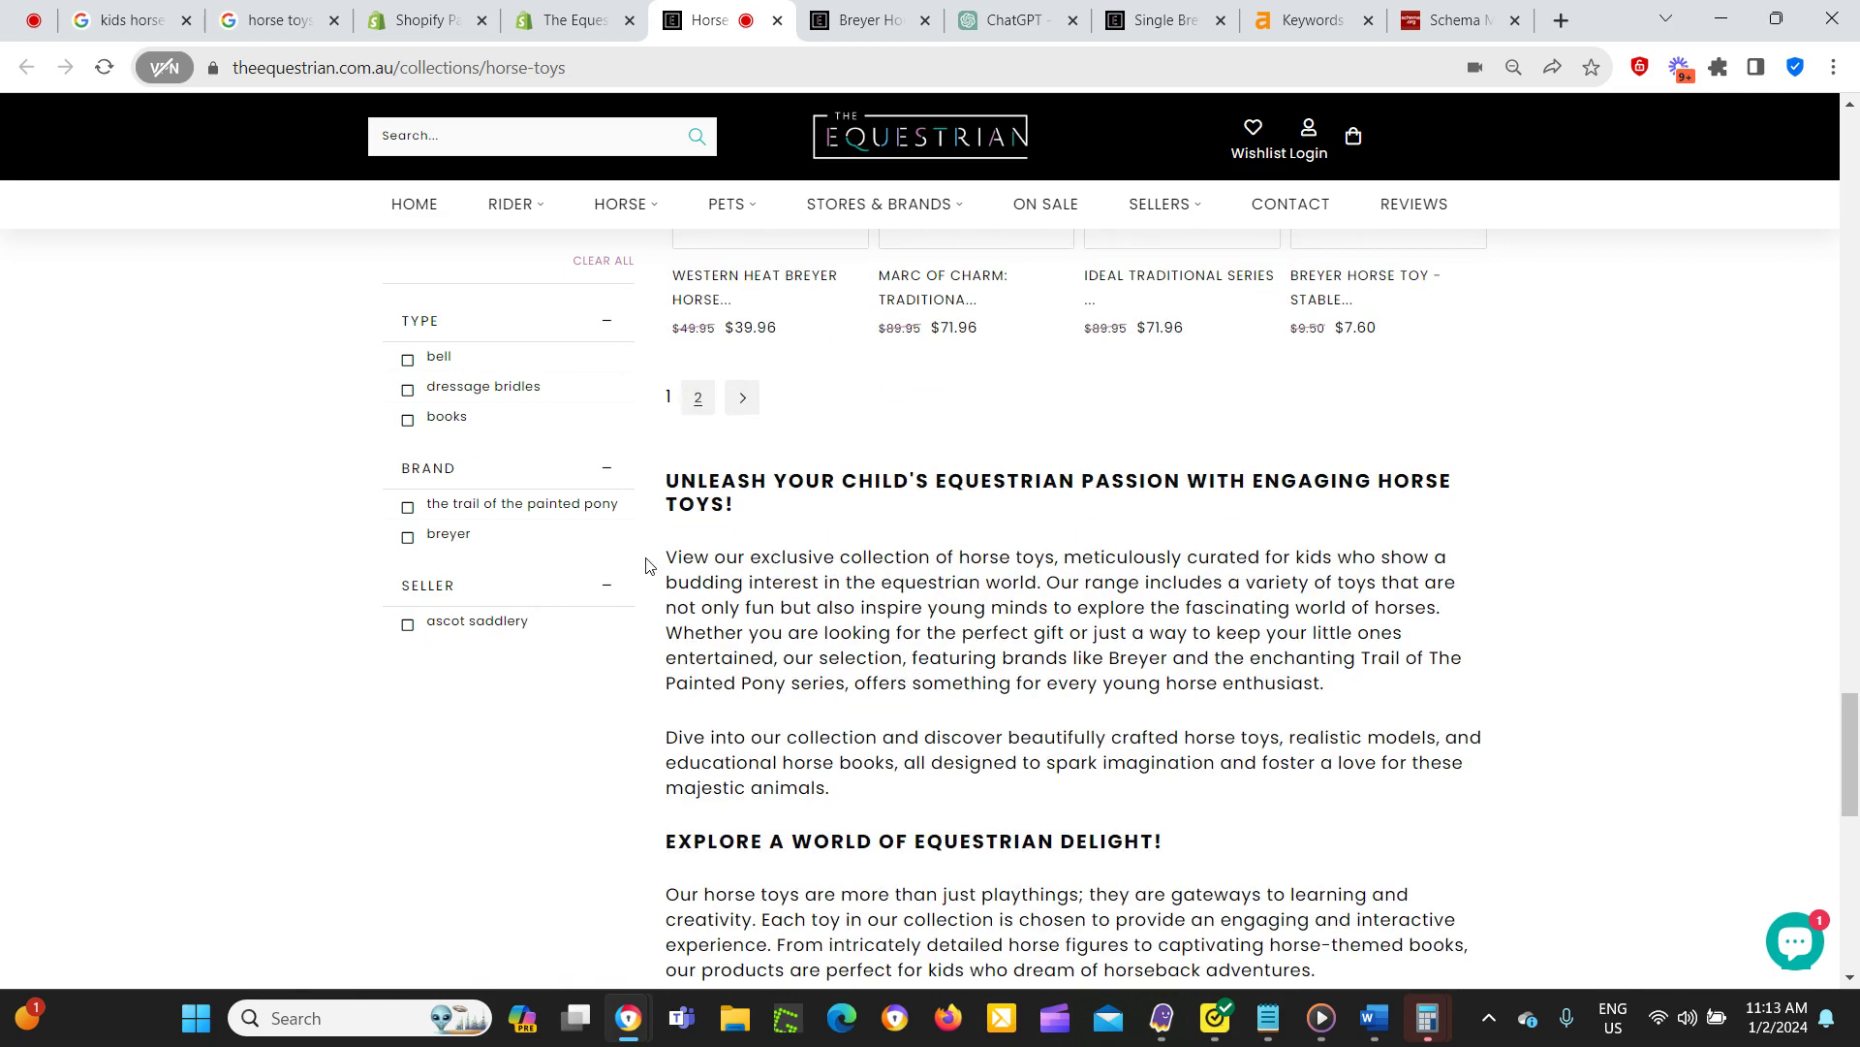
pyautogui.scroll(-7, 738, 555)
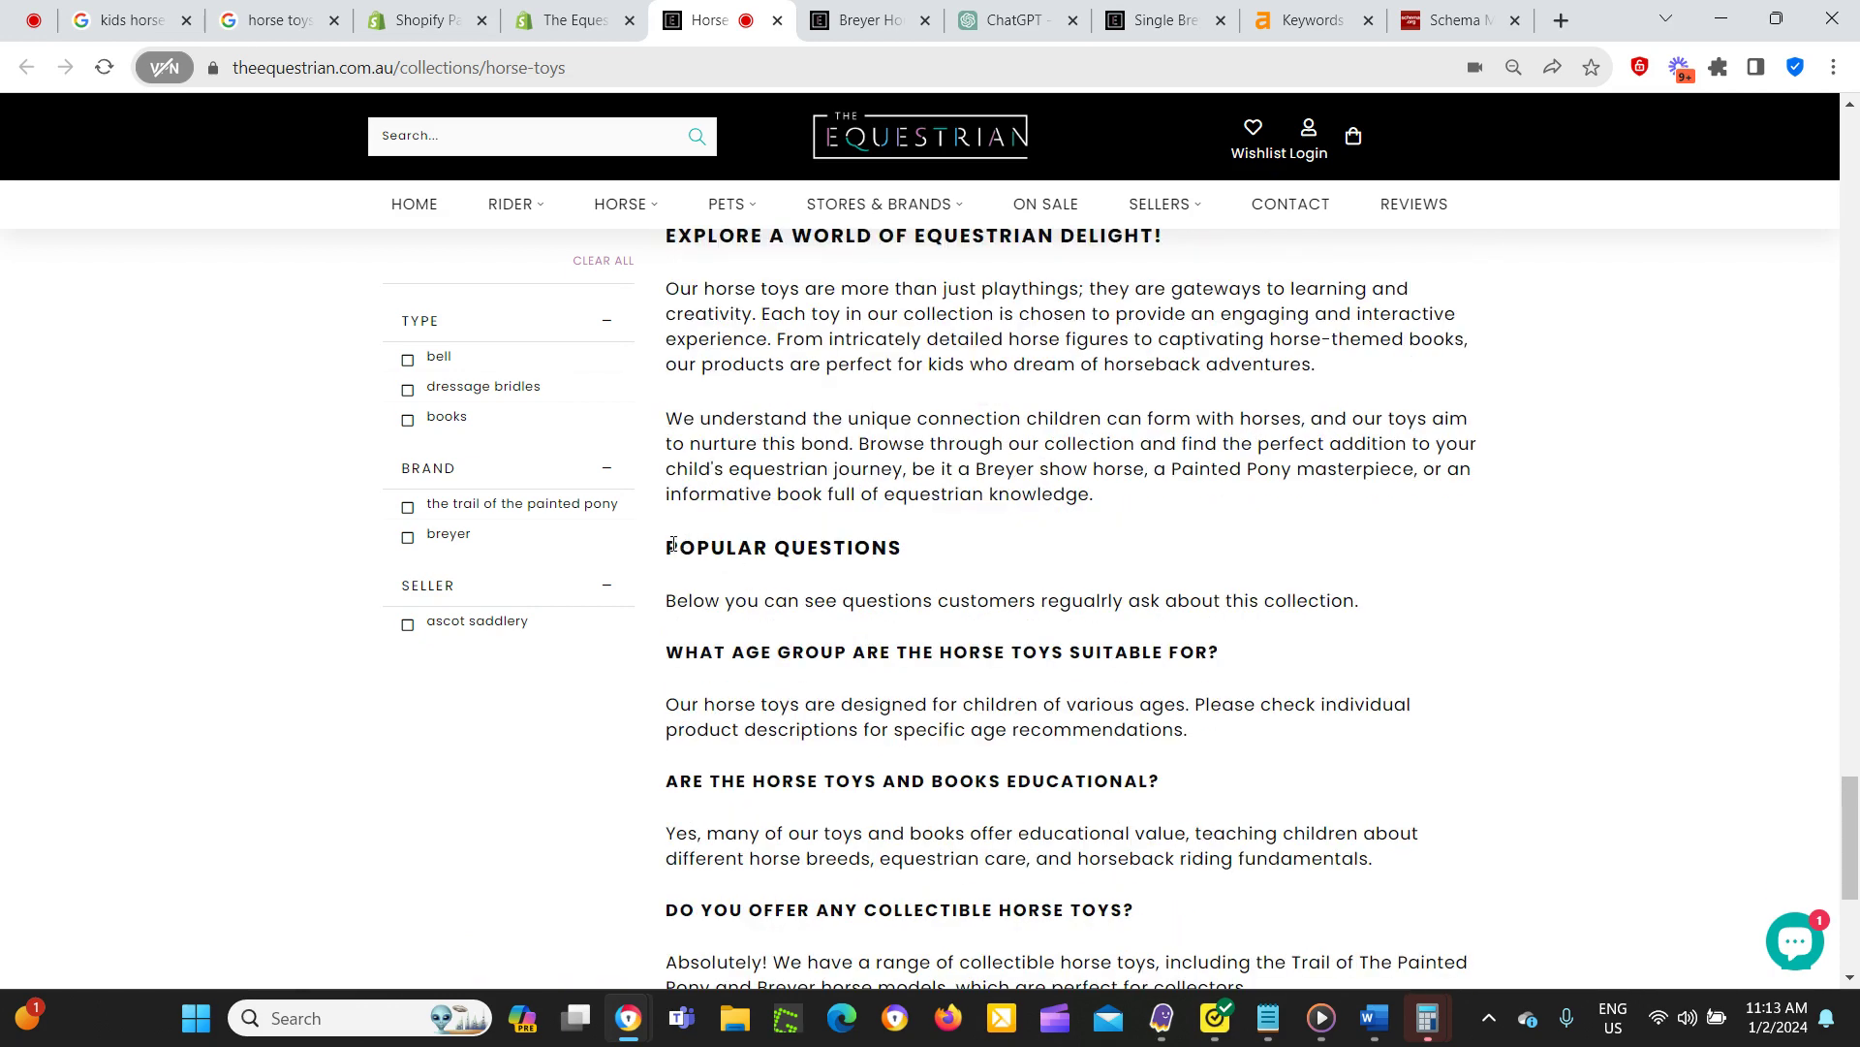
# Highlight the "Popular Questions" heading, compare it with the description sections above, and clear the highlight.
pyautogui.moveTo(668, 546); pyautogui.dragTo(953, 551)
pyautogui.scroll(-3, 1030, 385)
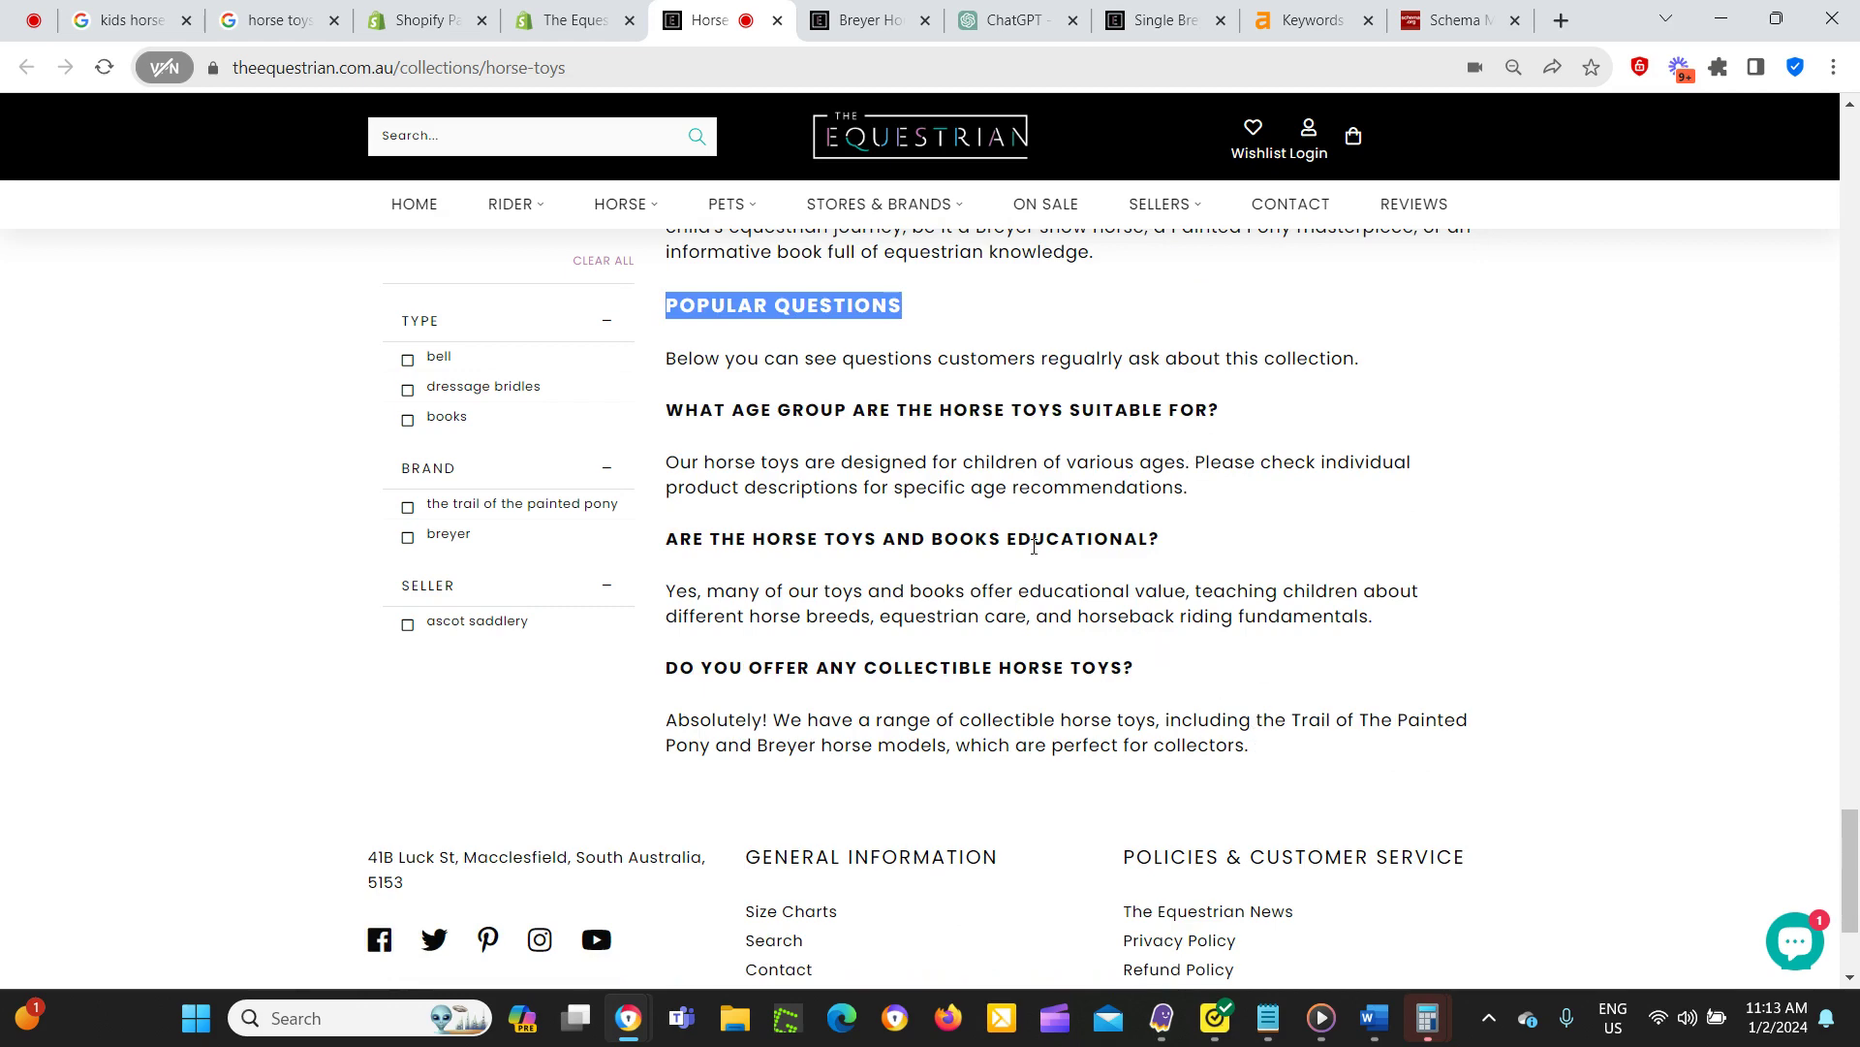
pyautogui.scroll(10, 1005, 455)
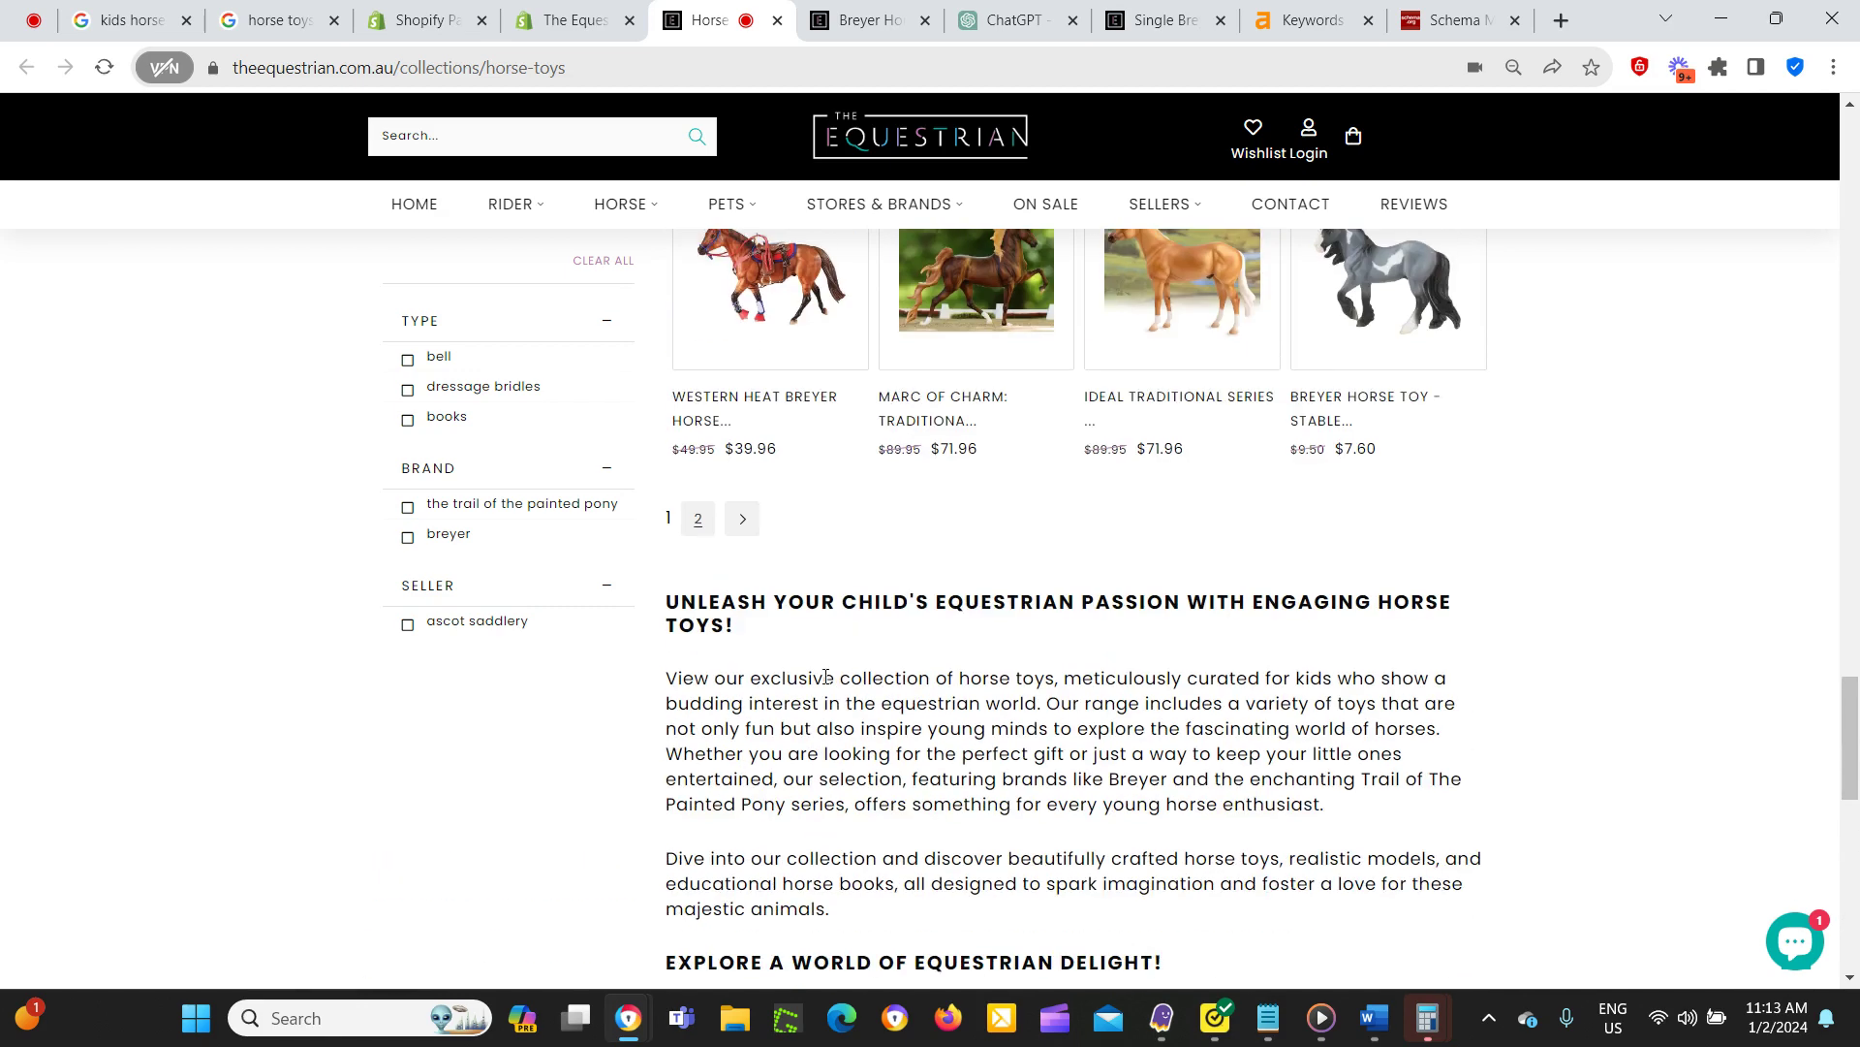
pyautogui.scroll(-3, 765, 435)
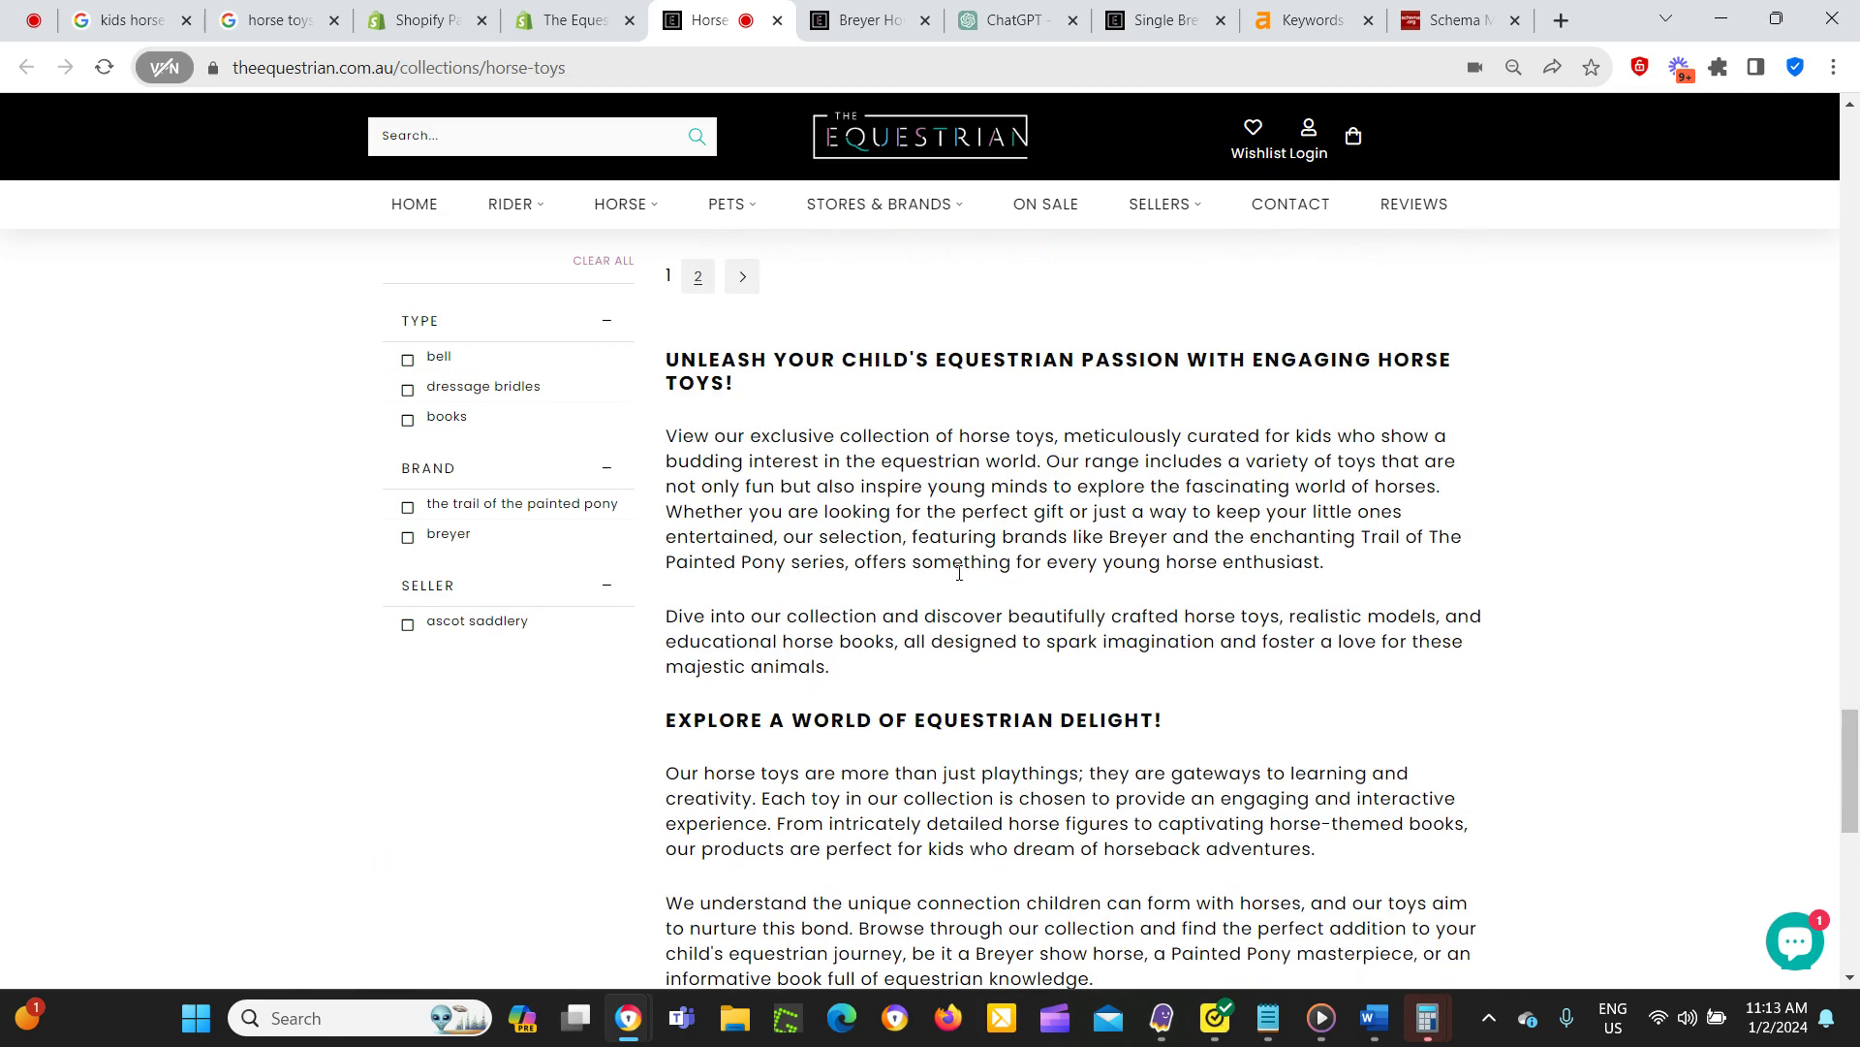
pyautogui.scroll(-3, 1034, 542)
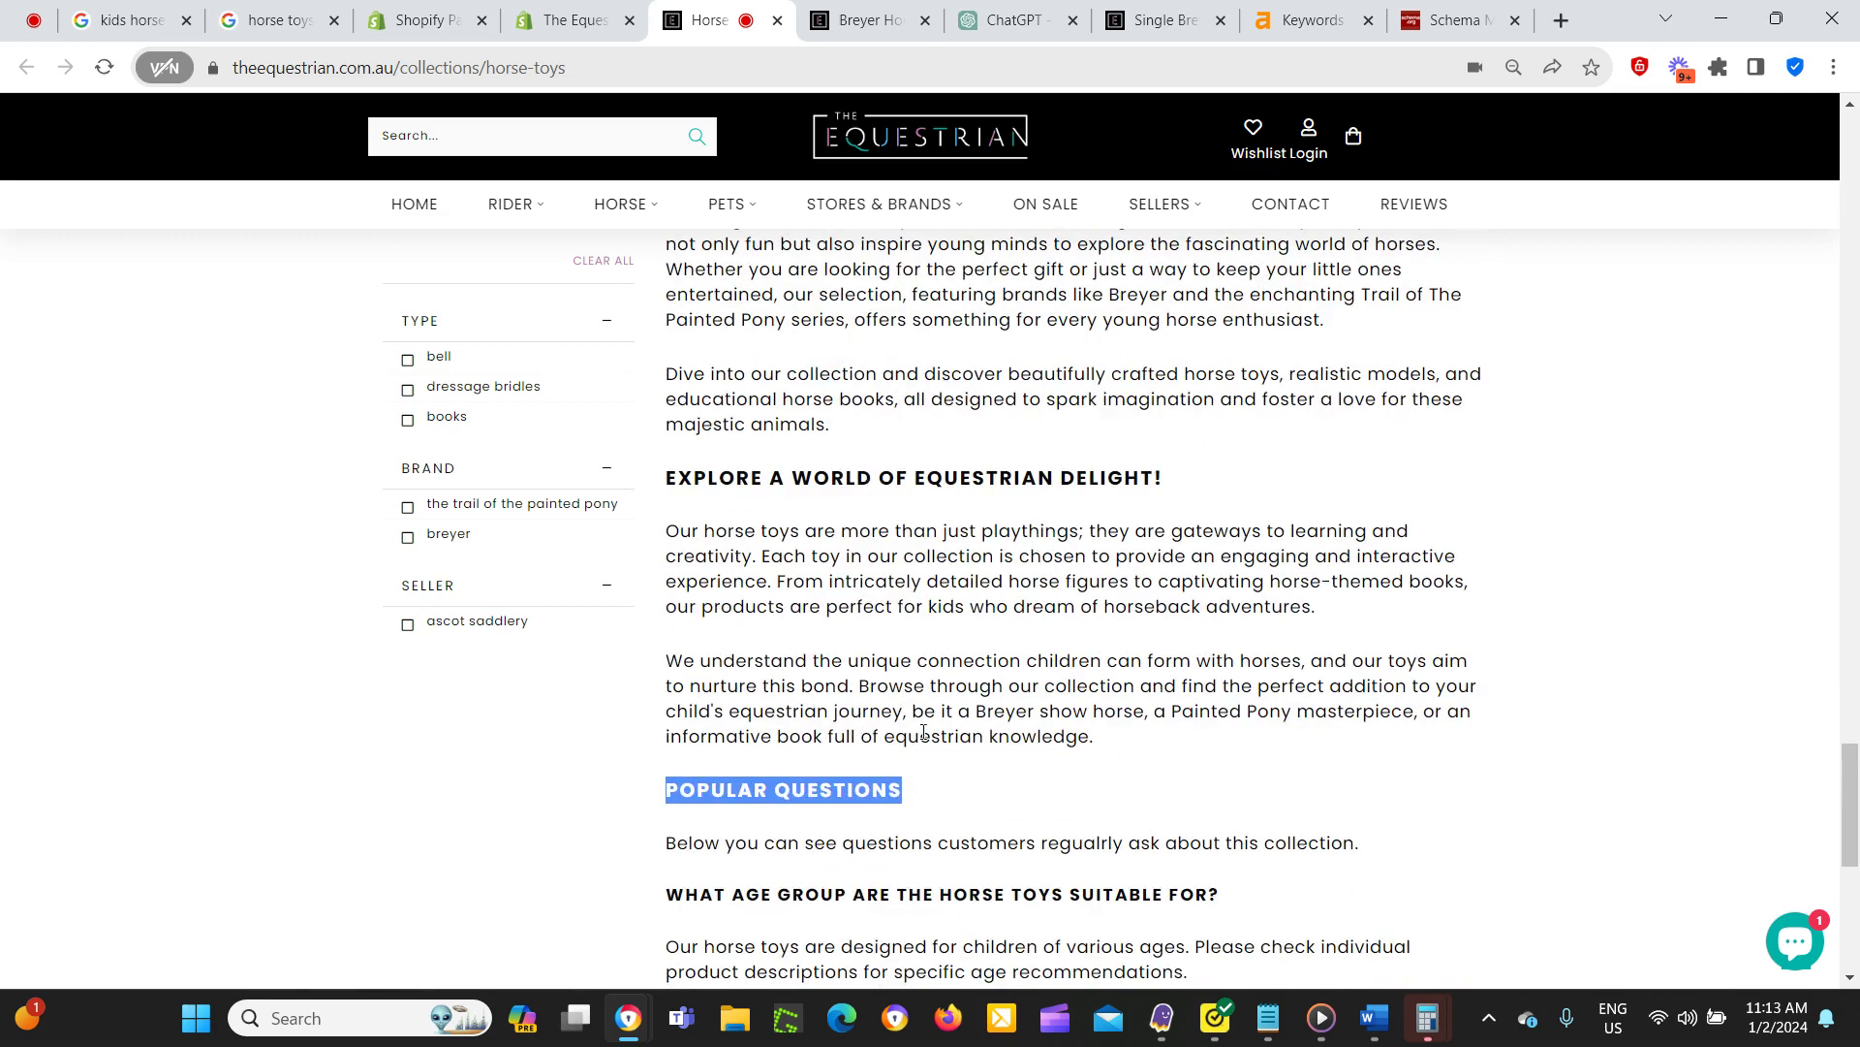
pyautogui.scroll(-3, 923, 733)
pyautogui.click(839, 591)
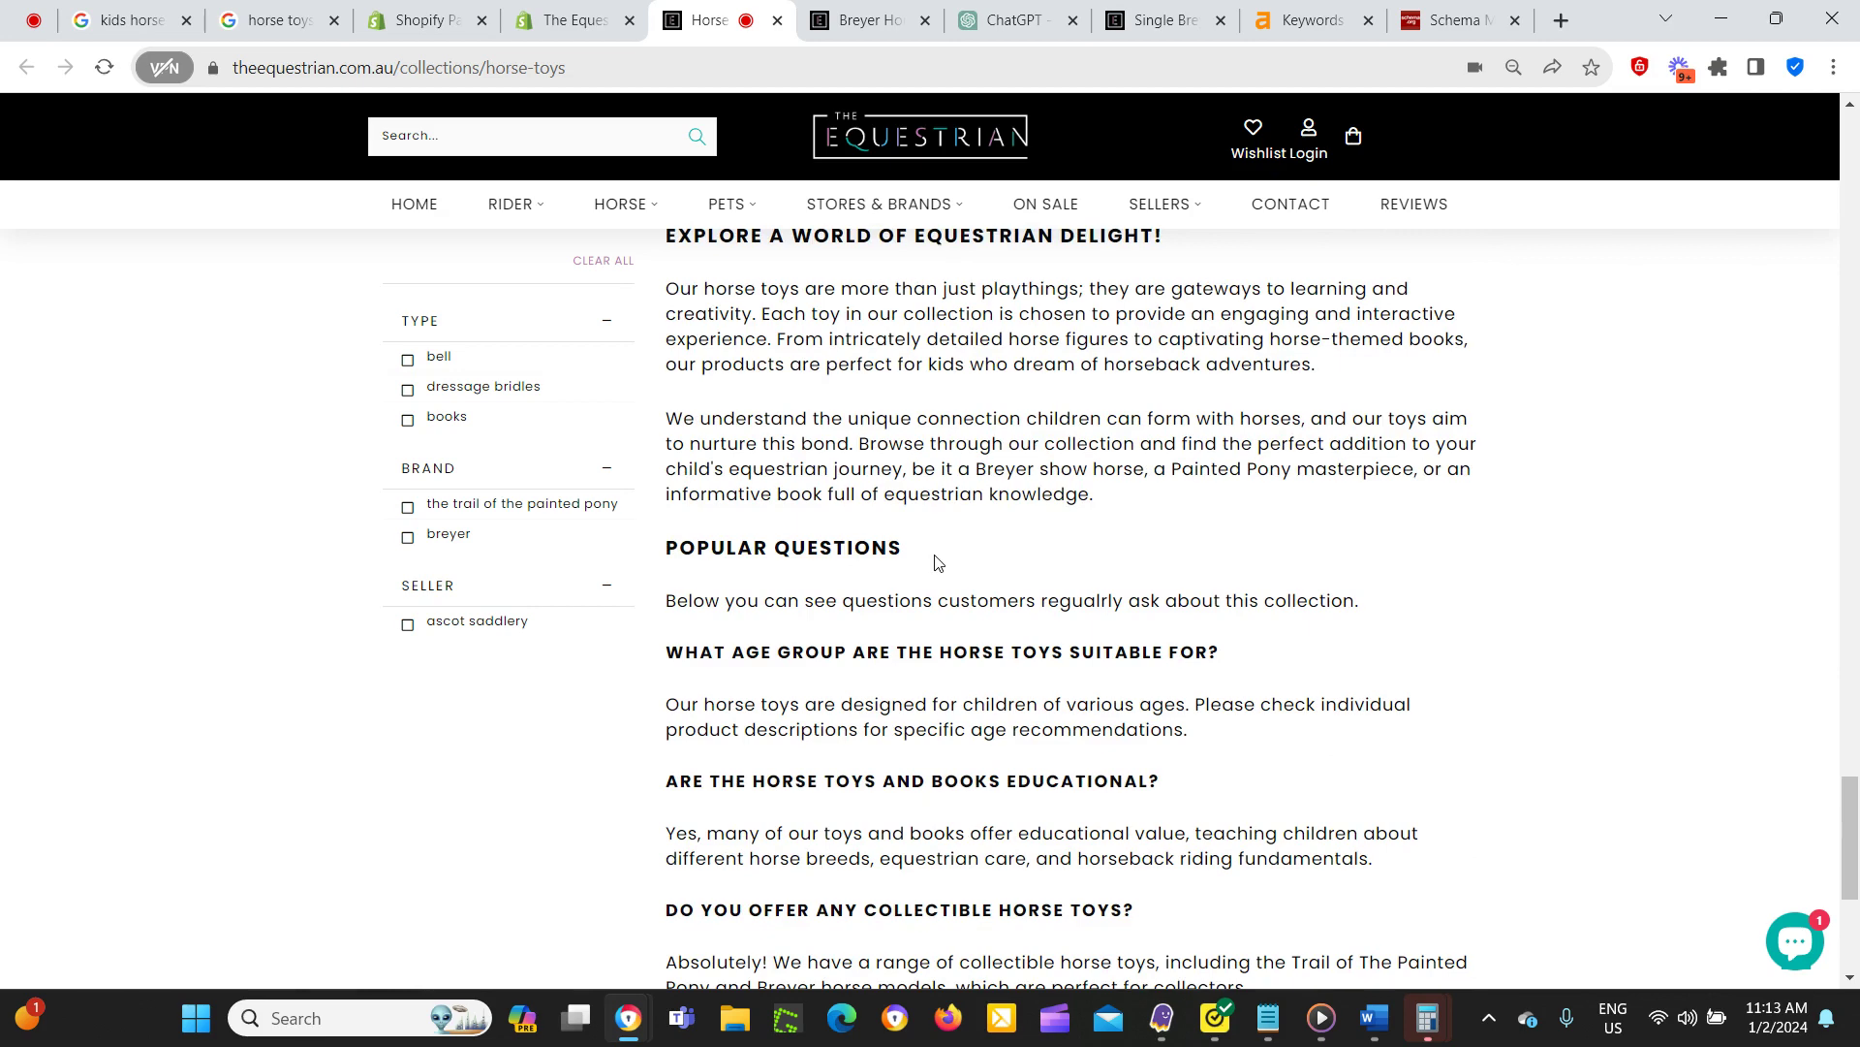
# Read the popular questions and their answers again together with the headings of the description above them.
pyautogui.scroll(-3, 937, 562)
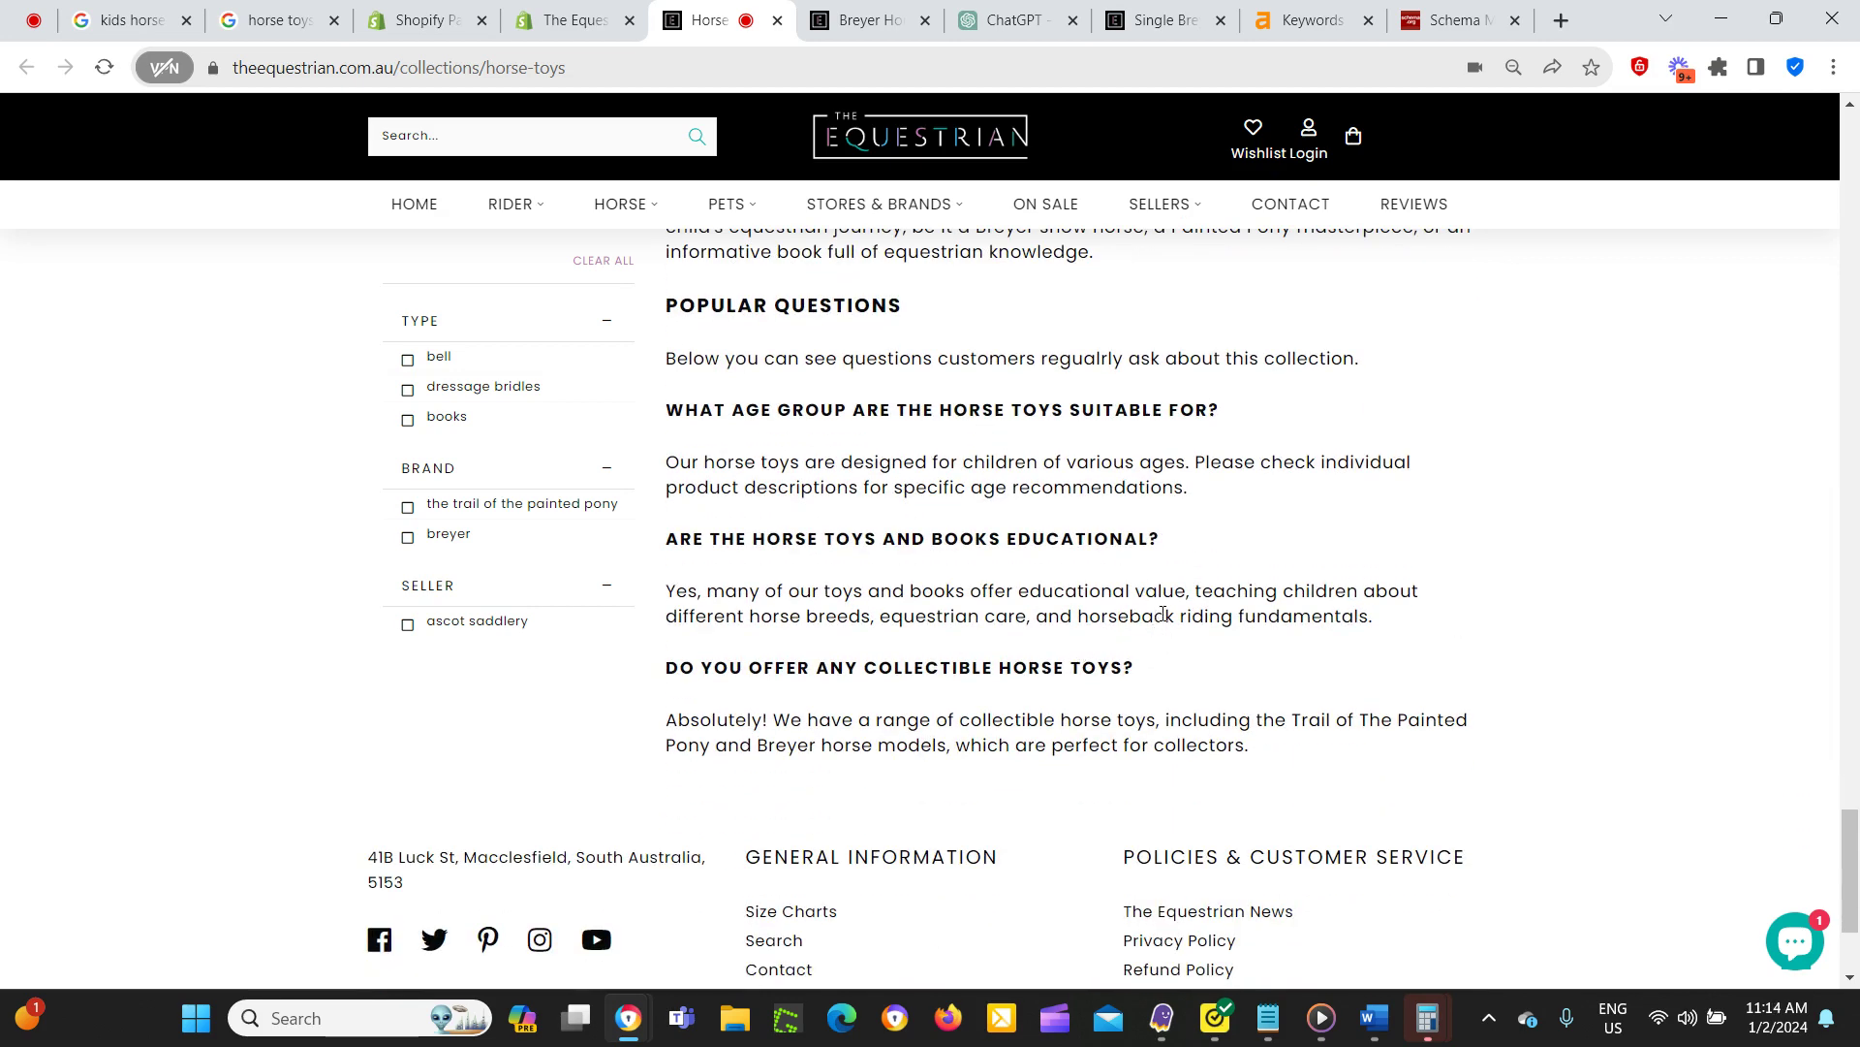
pyautogui.scroll(7, 1163, 613)
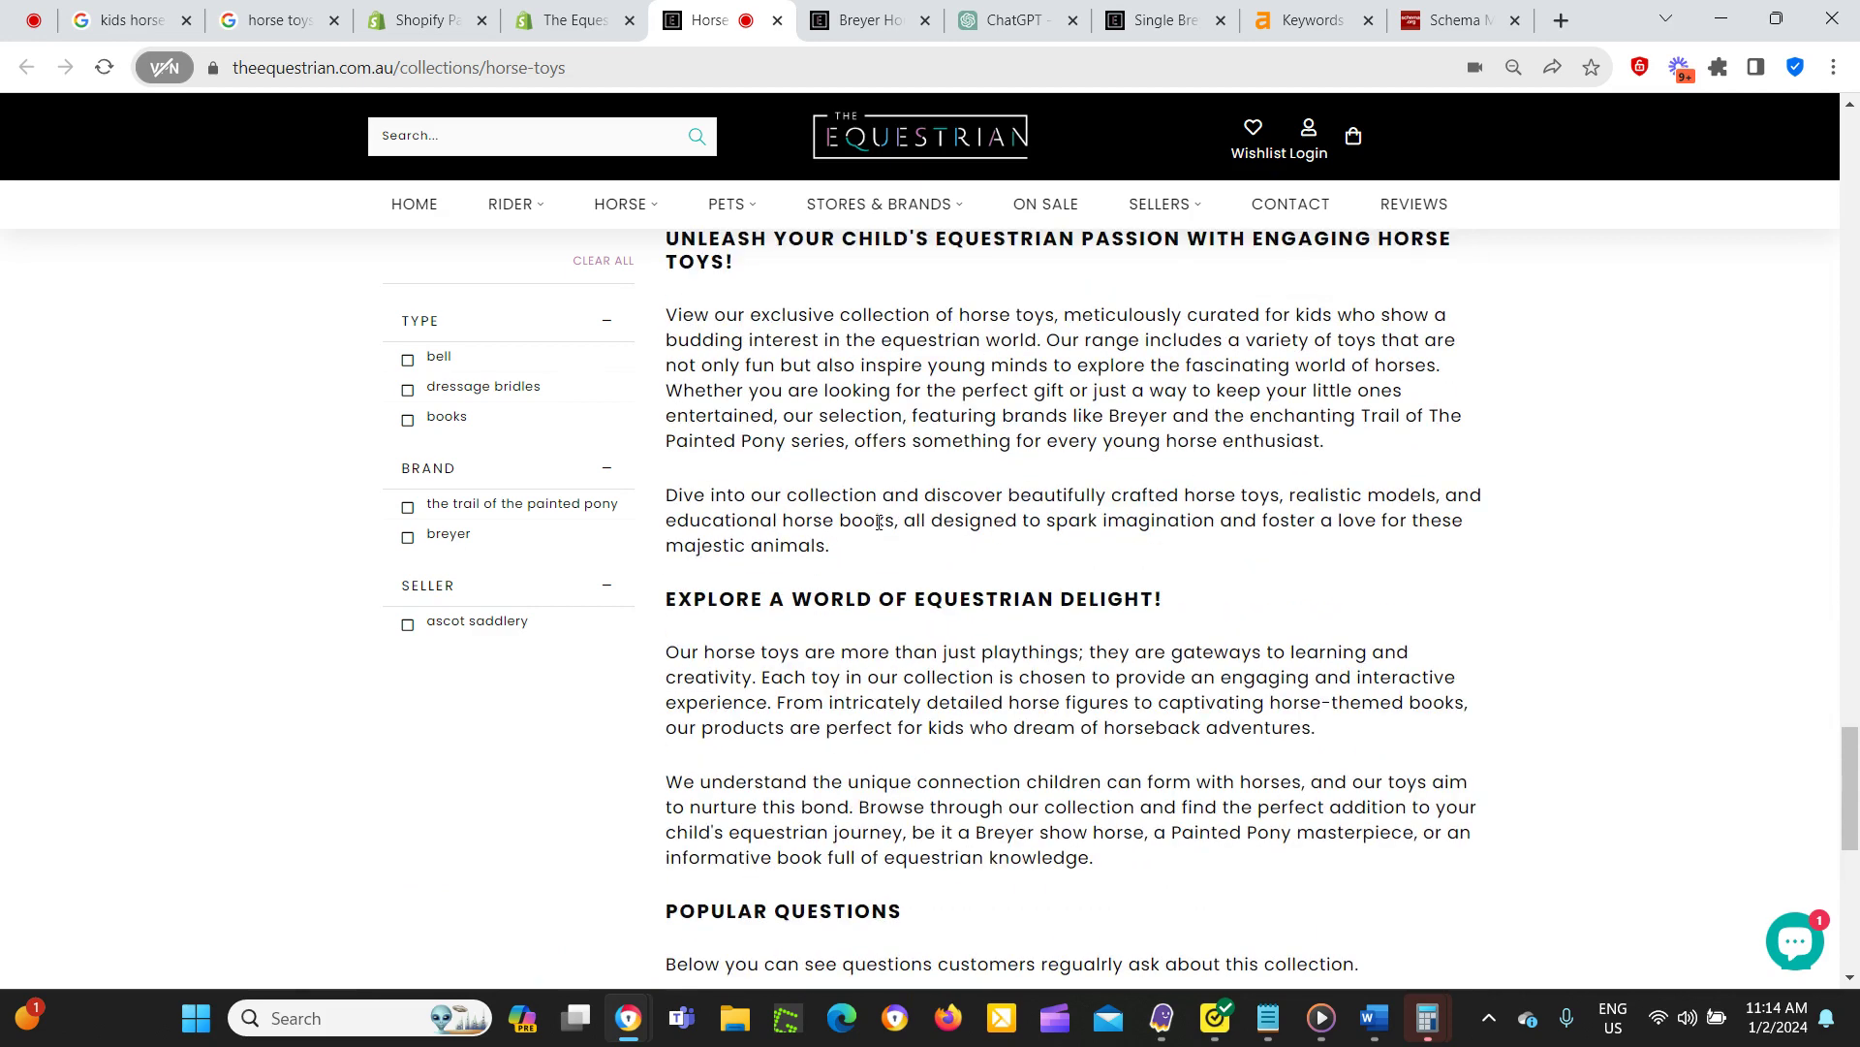
pyautogui.scroll(-4, 911, 511)
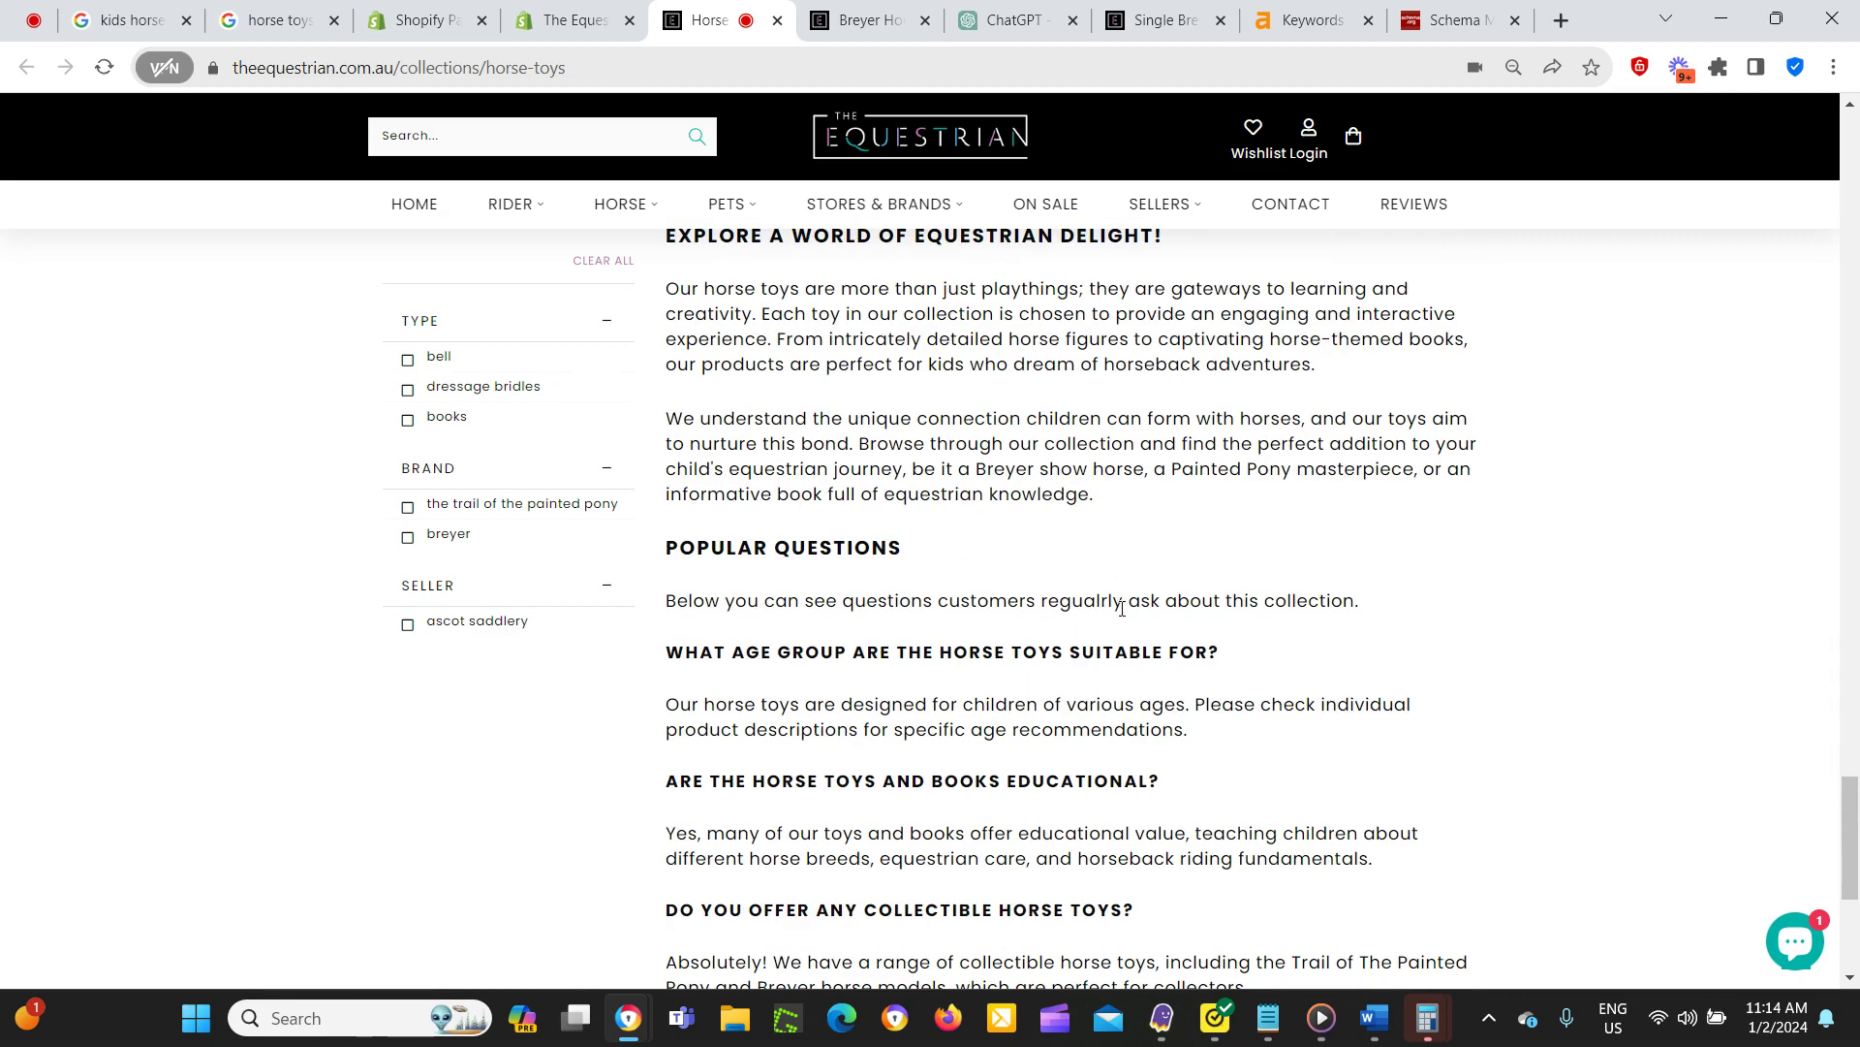
pyautogui.scroll(3, 1122, 607)
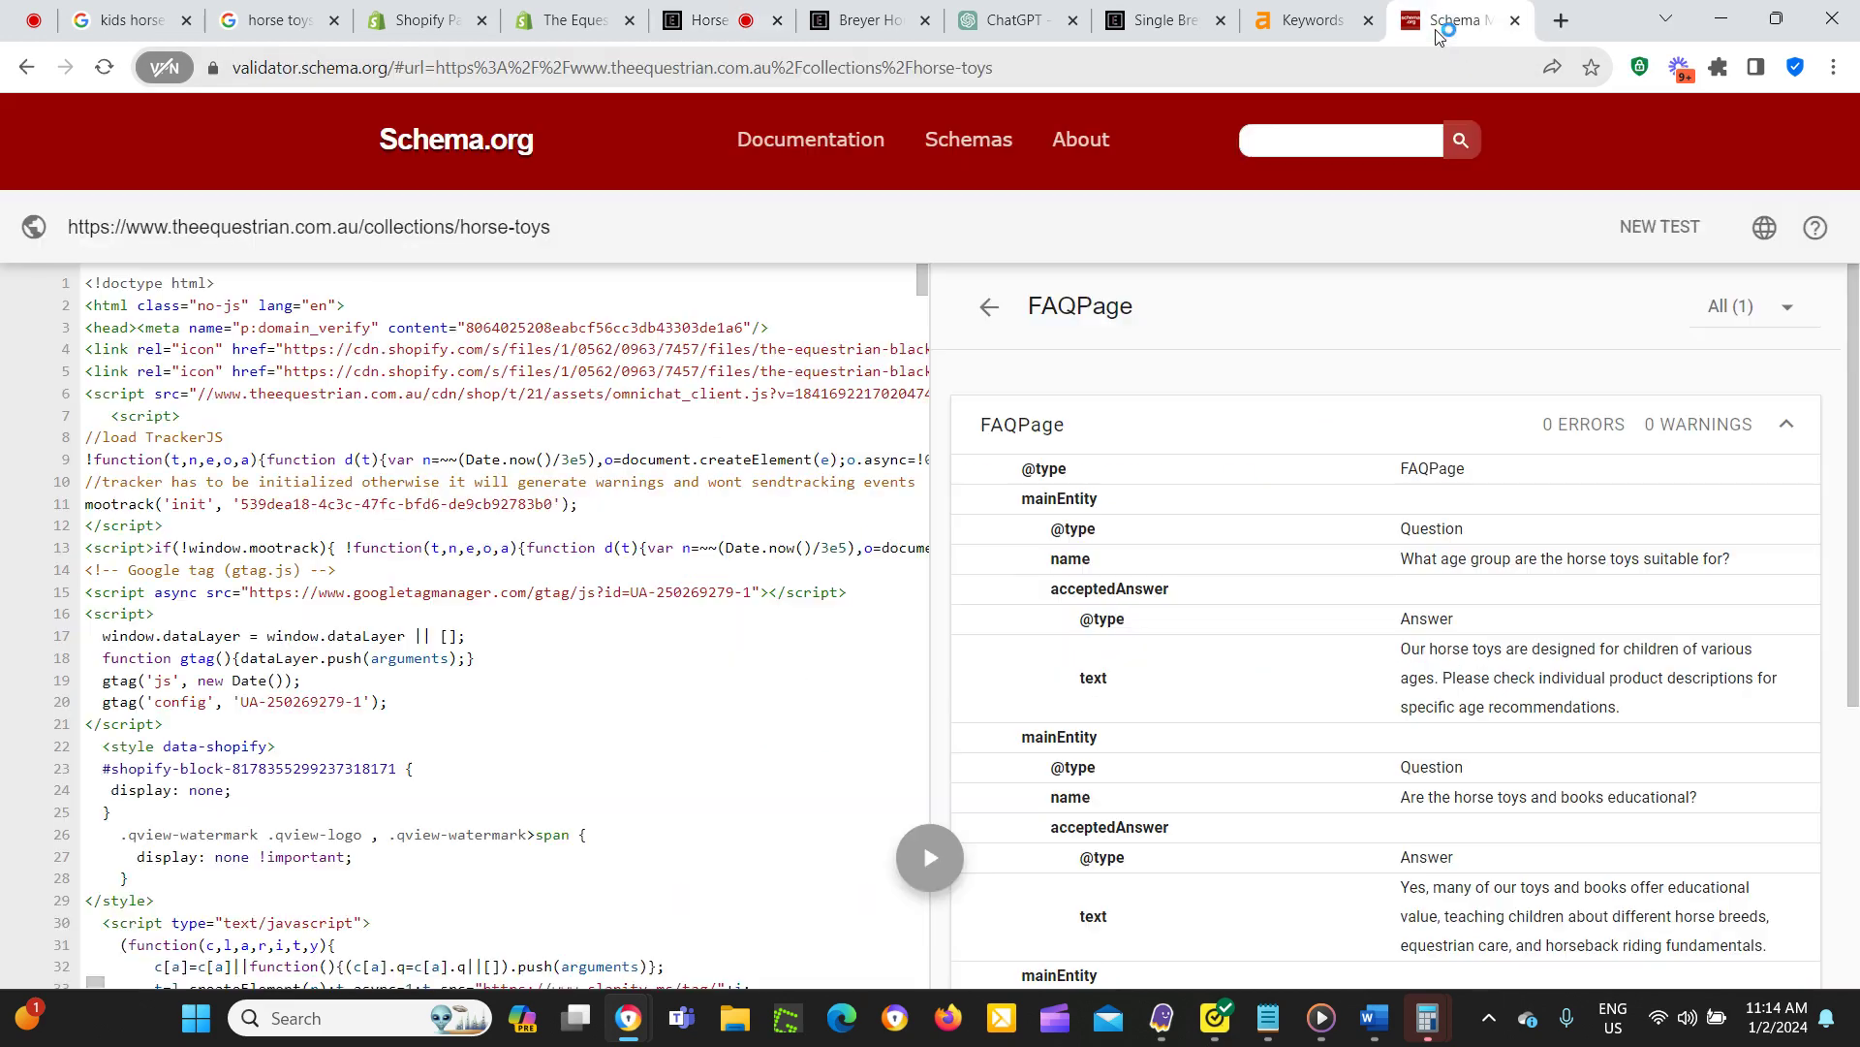
# Switch to the Schema.org validator results for the horse toys collection and review the FAQPage questions and answers.
pyautogui.click(1453, 20)
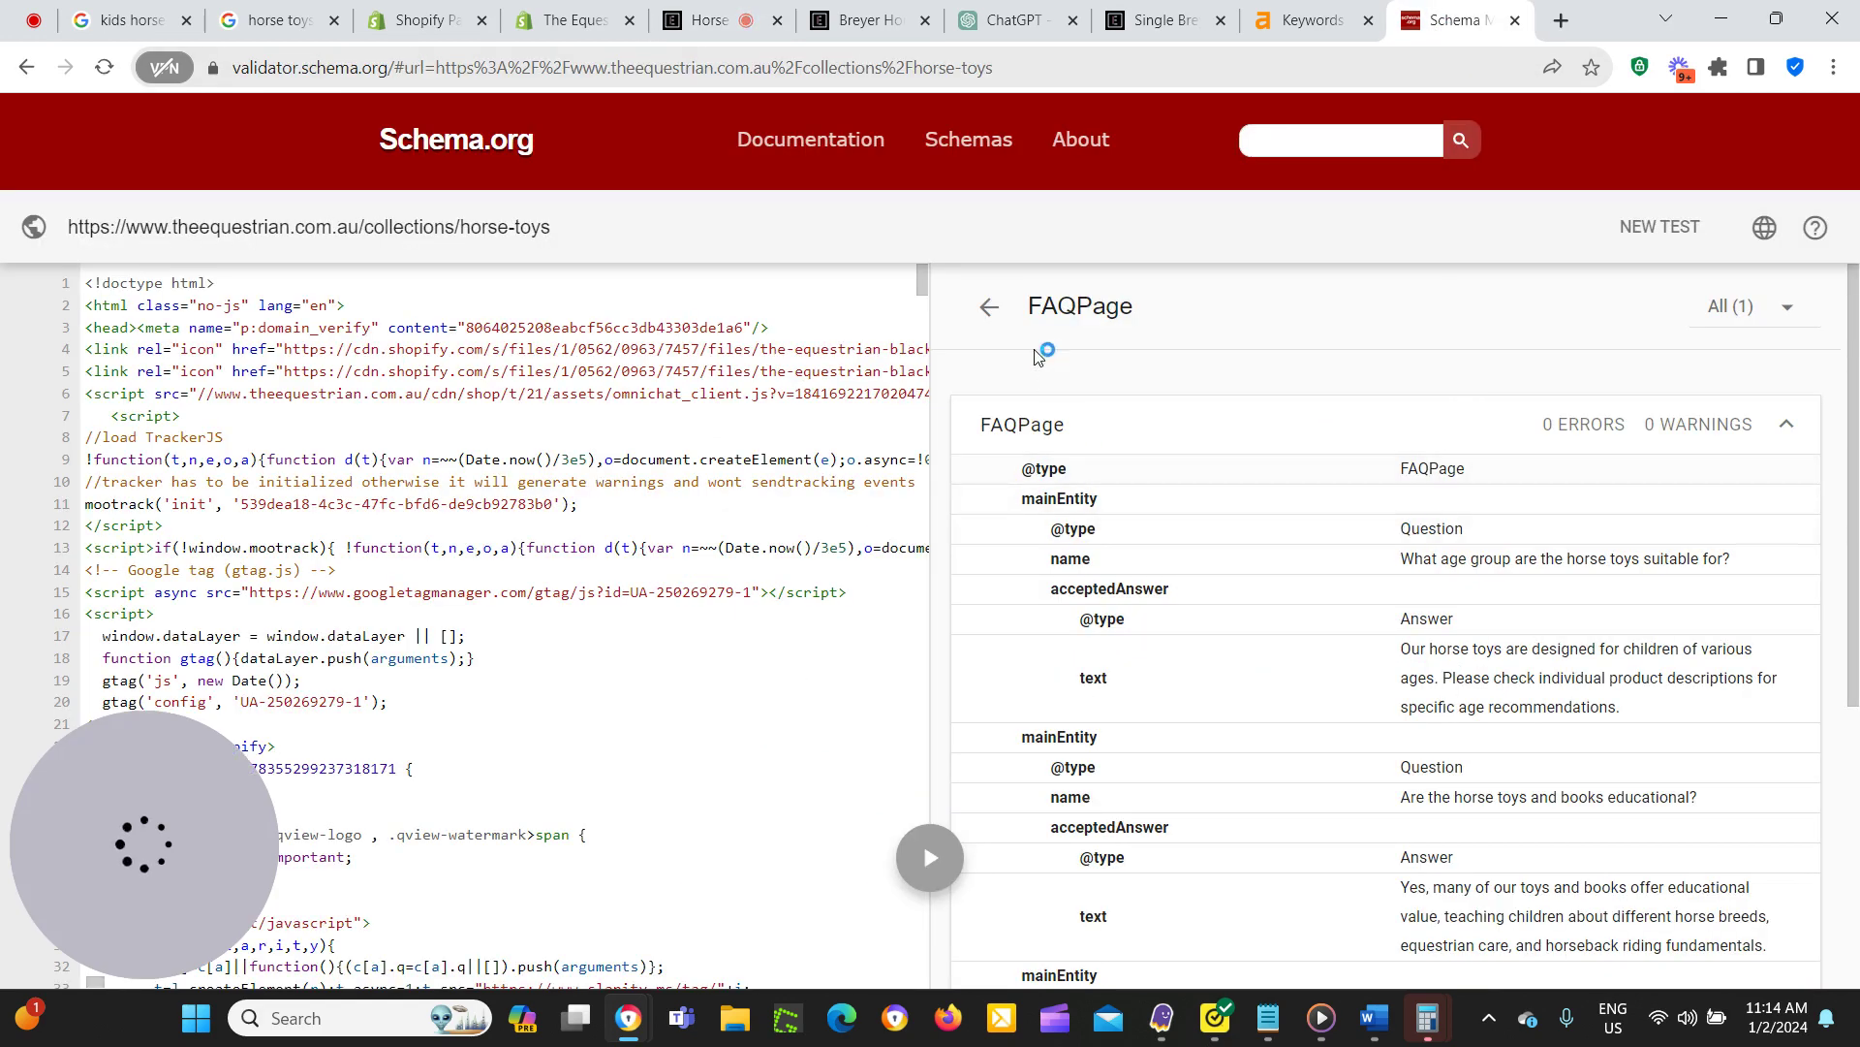
pyautogui.scroll(-1, 1367, 564)
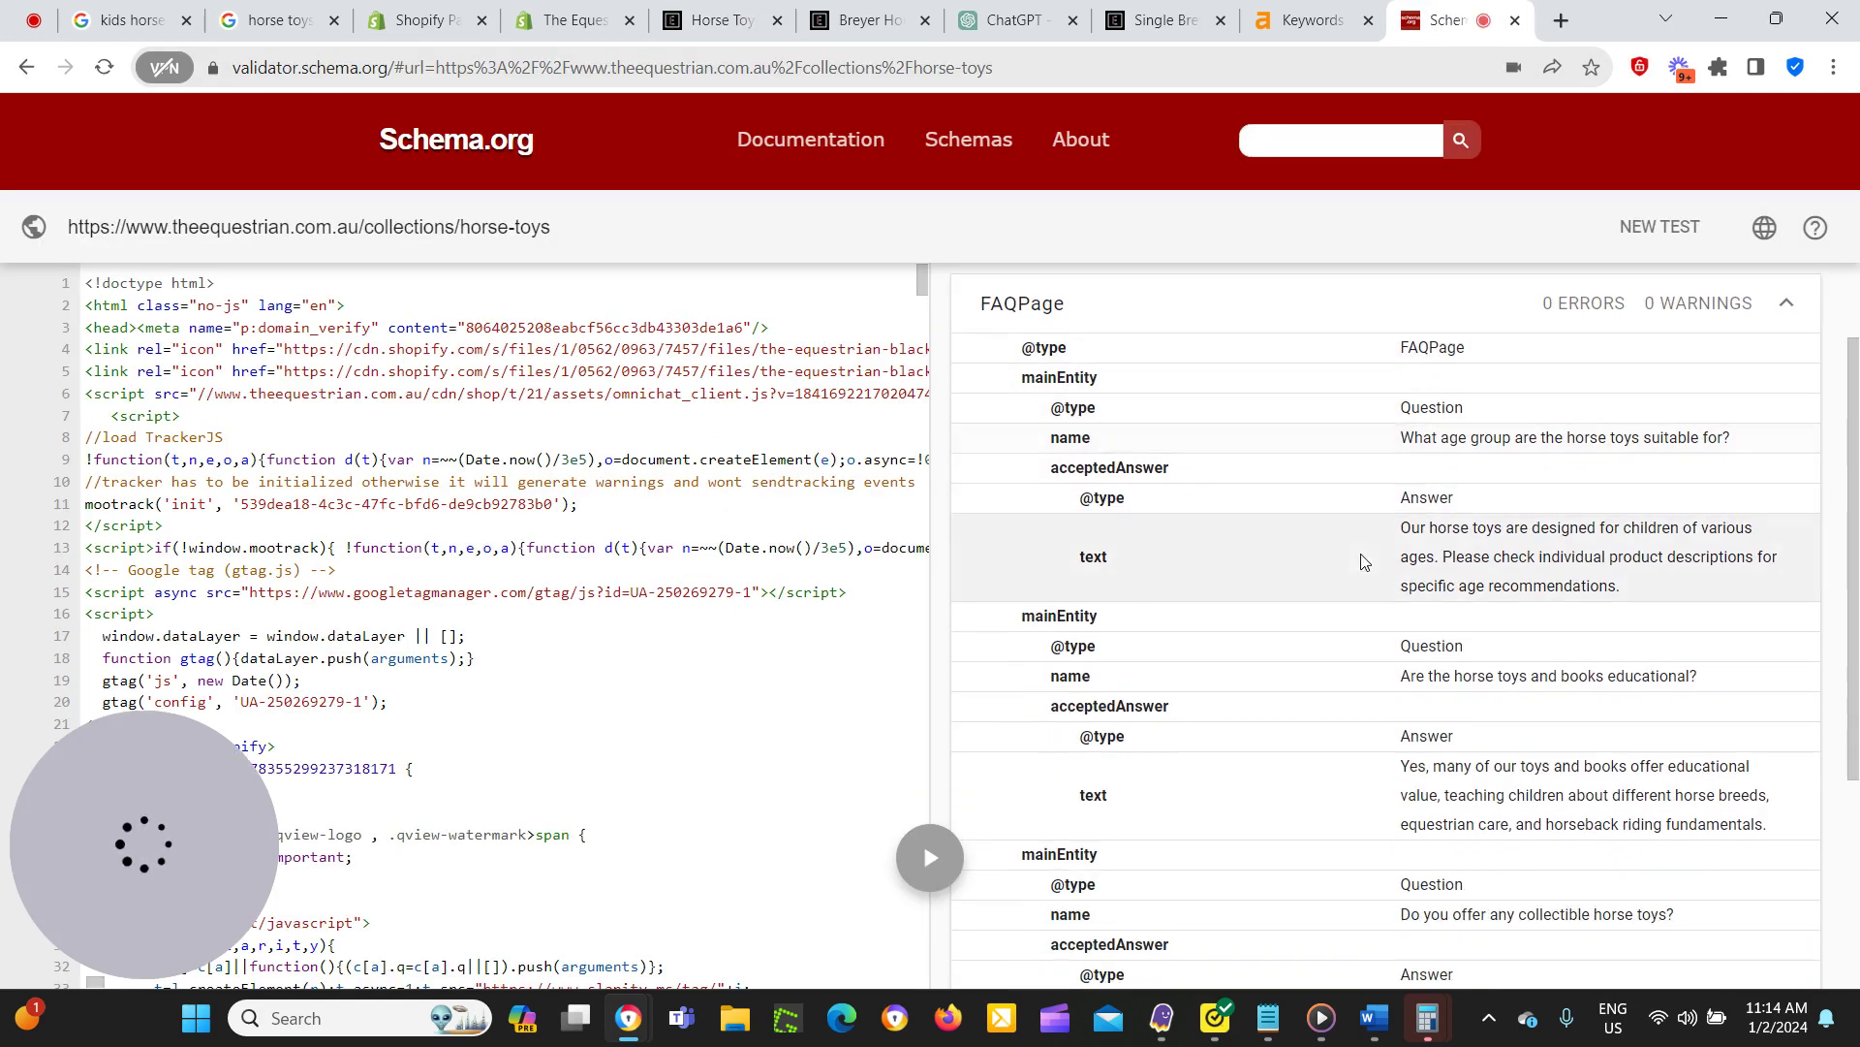
pyautogui.scroll(1, 1032, 470)
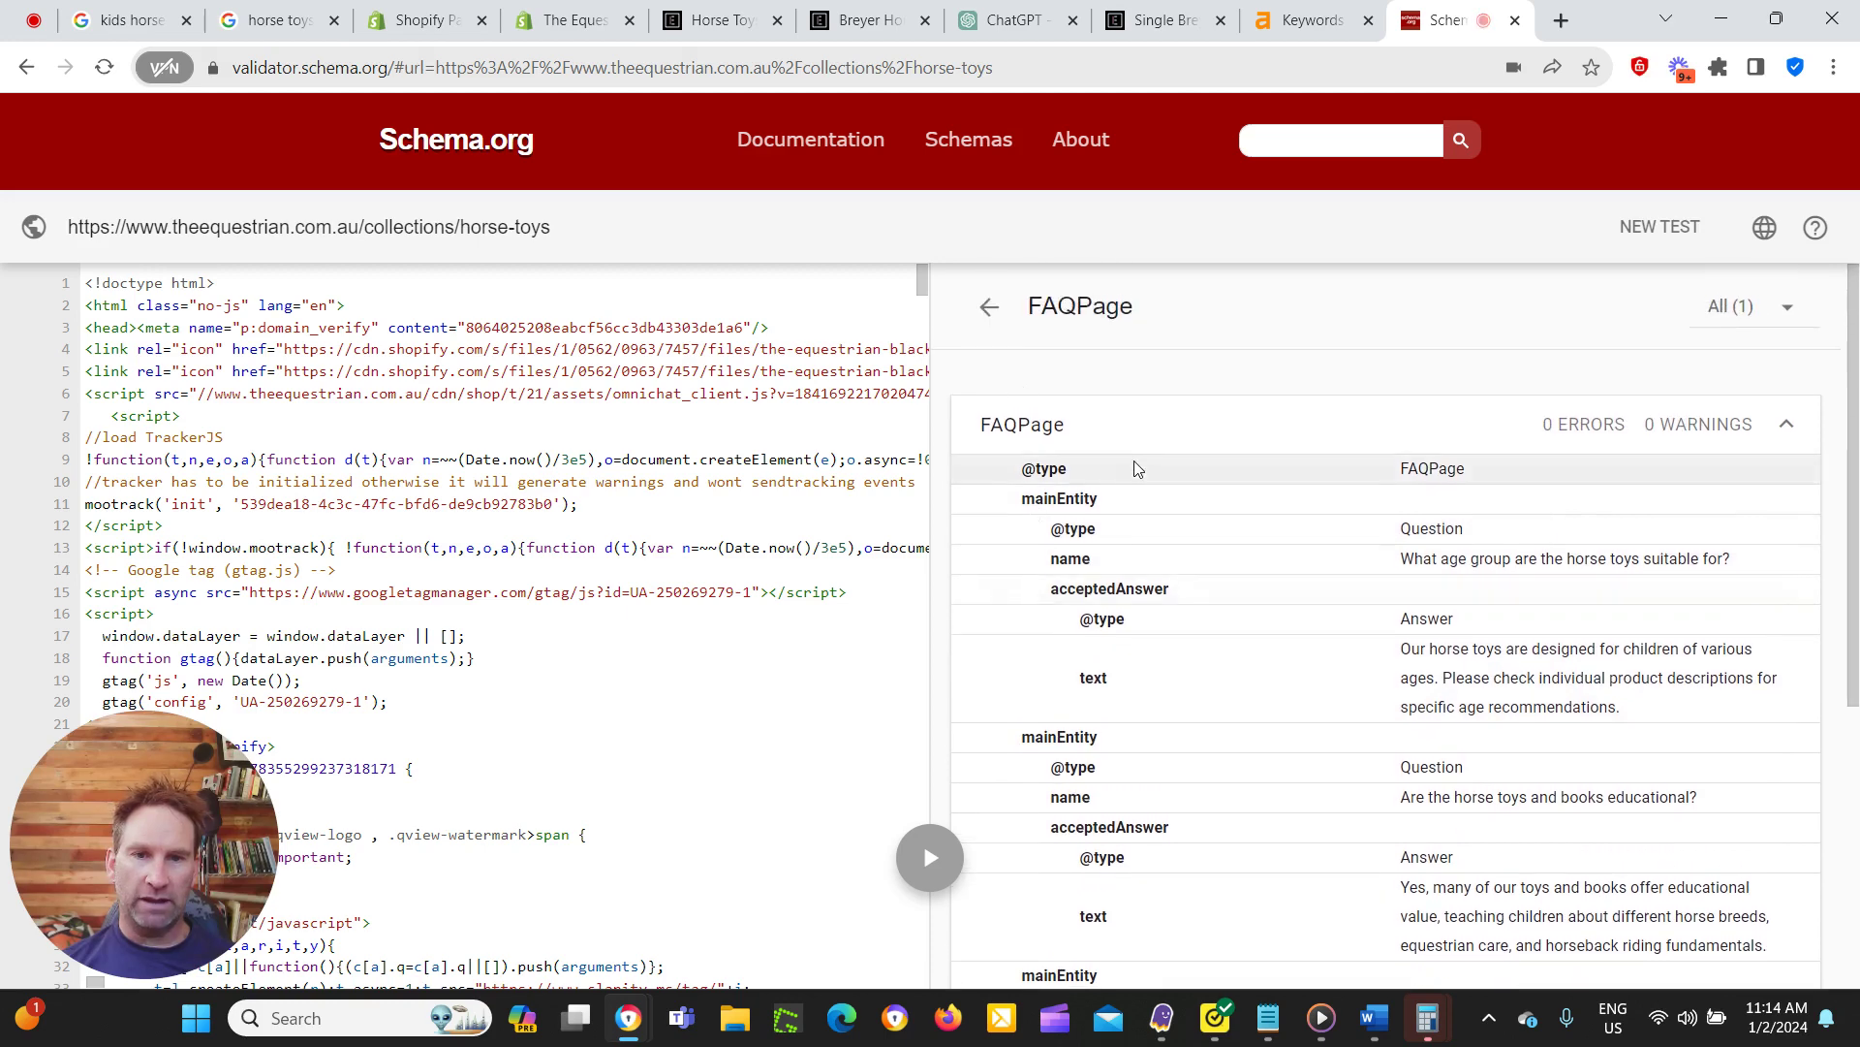
# Go back to the detected schema items, inspect the Uncategorised Errors, and return to the item list.
pyautogui.click(993, 306)
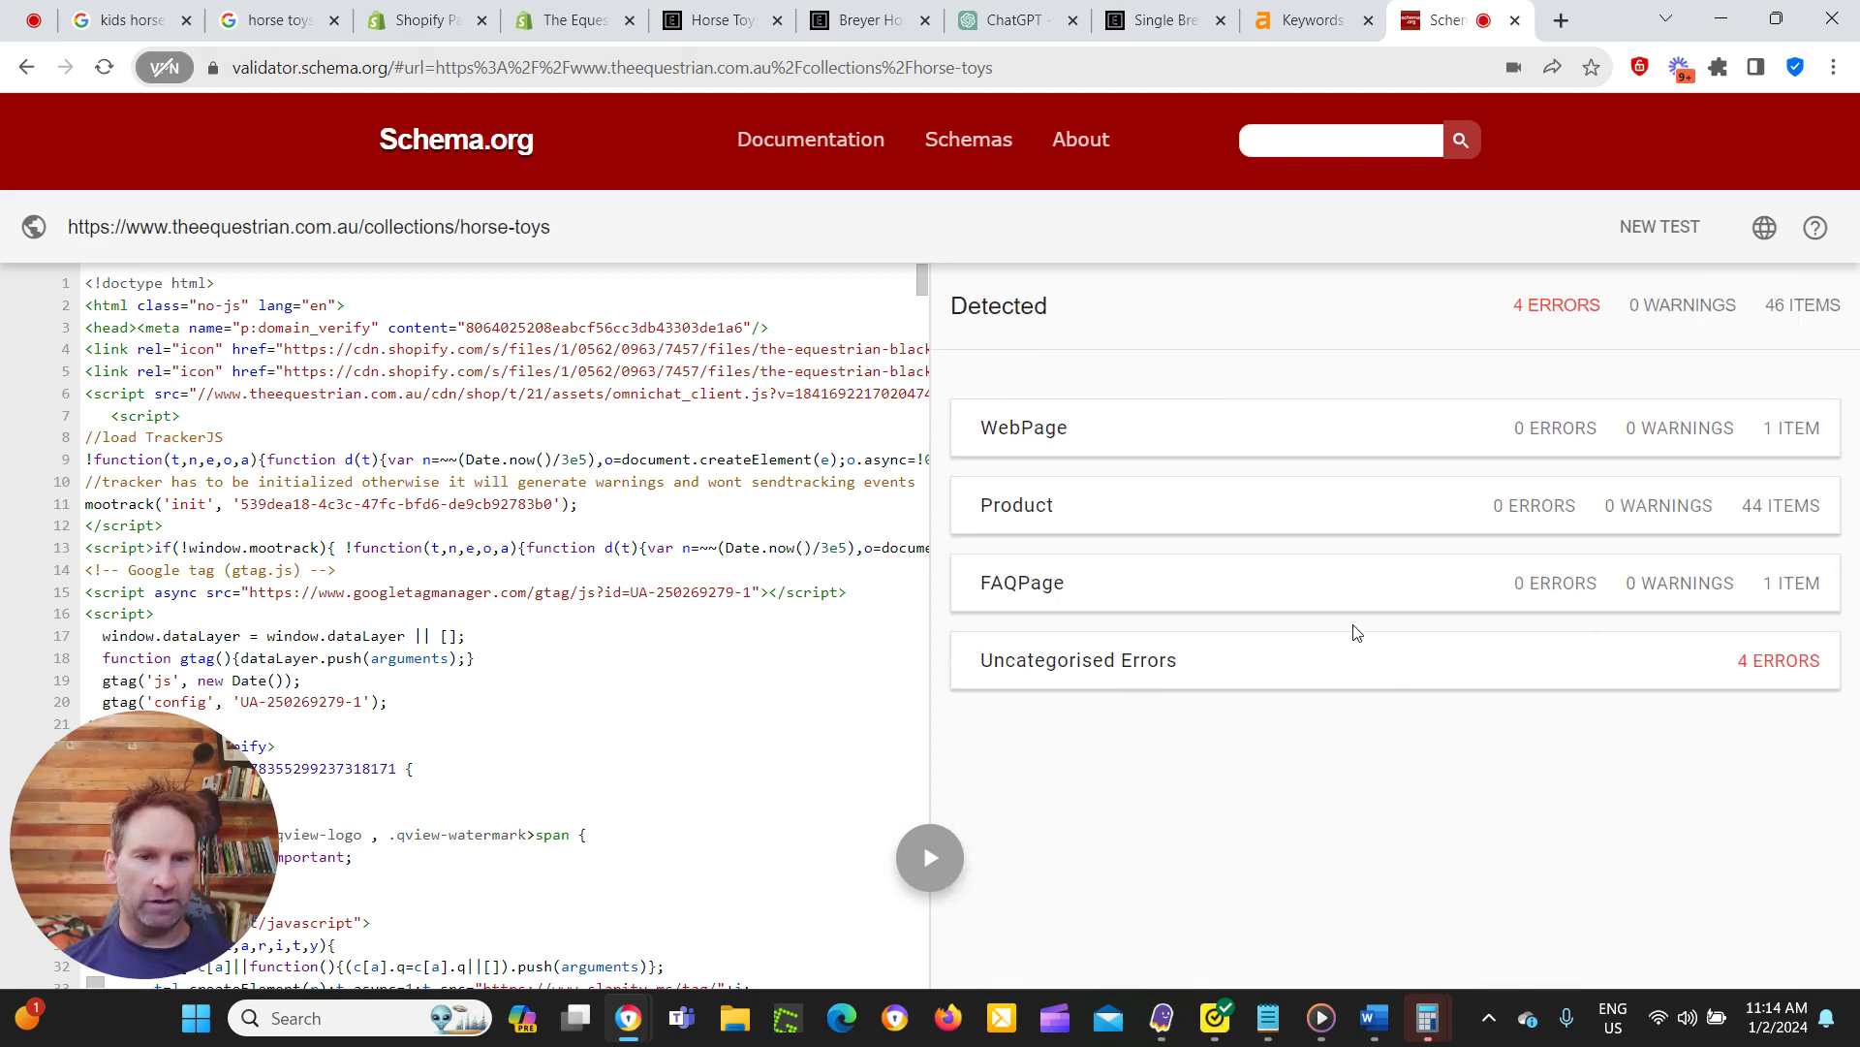
pyautogui.click(1217, 673)
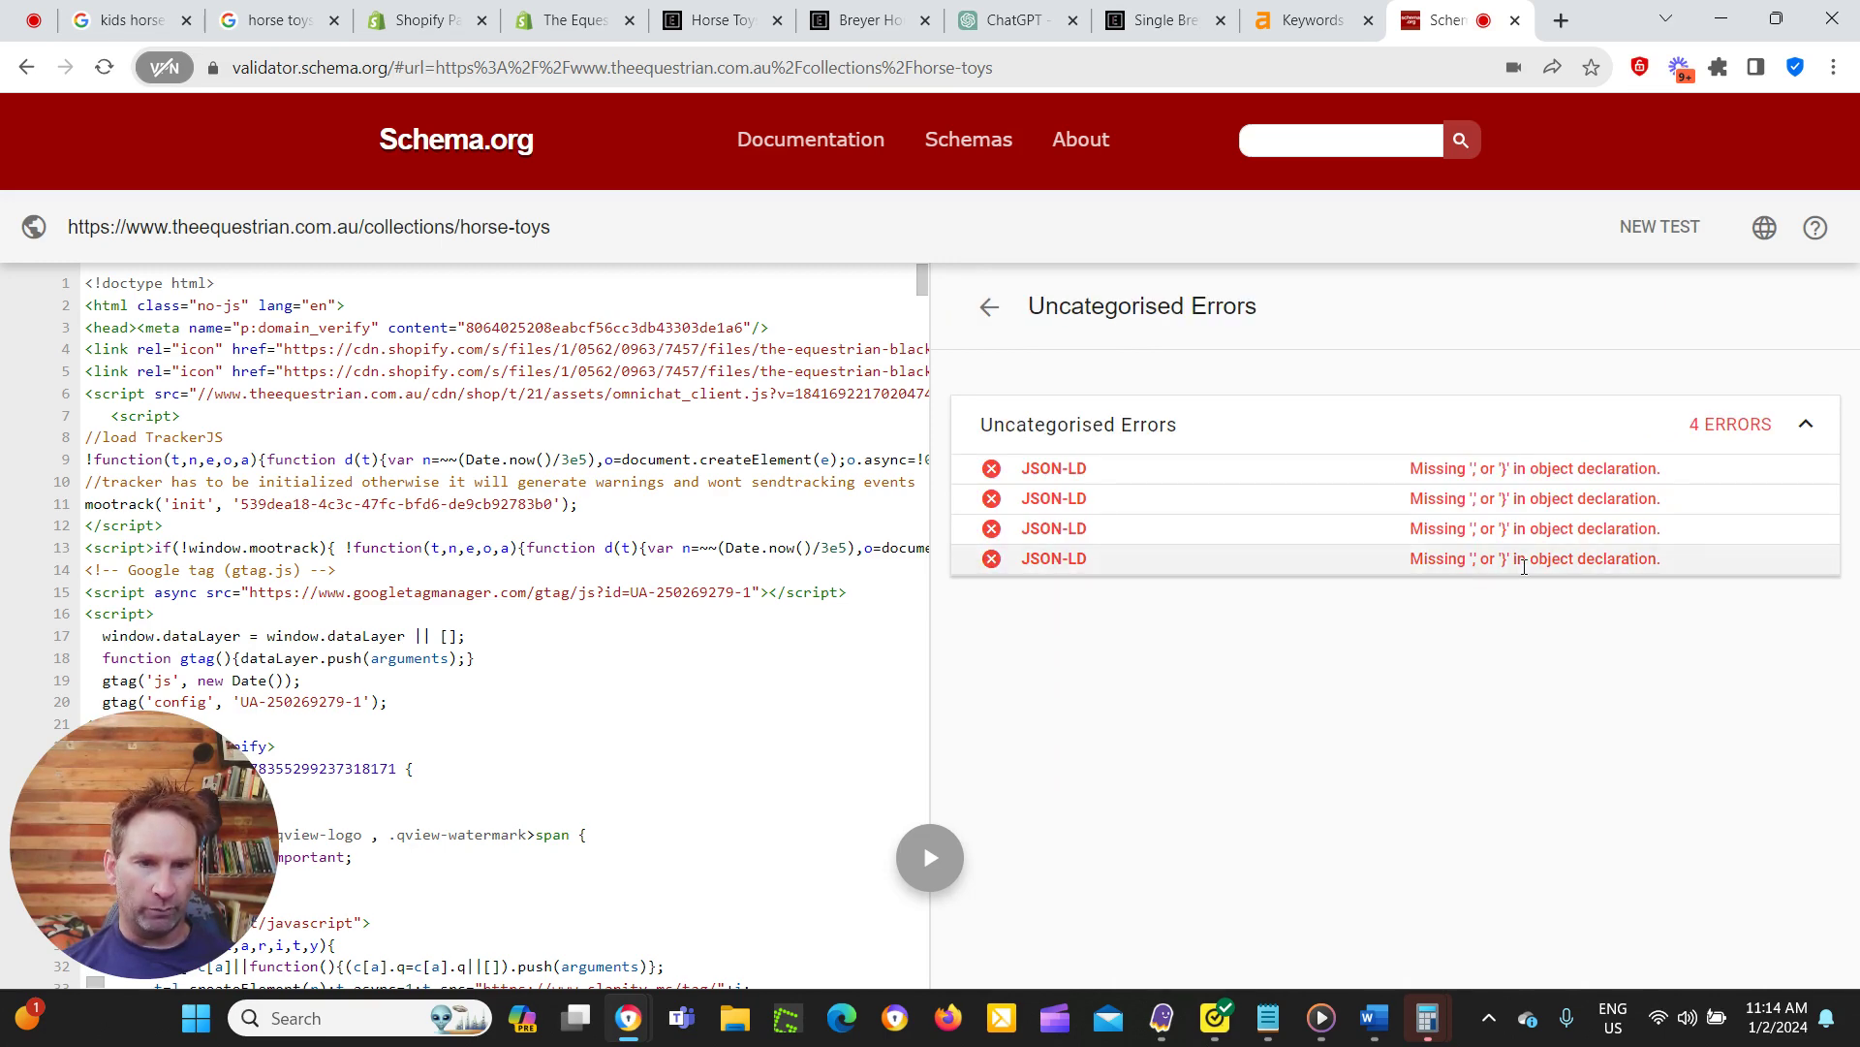
pyautogui.click(989, 307)
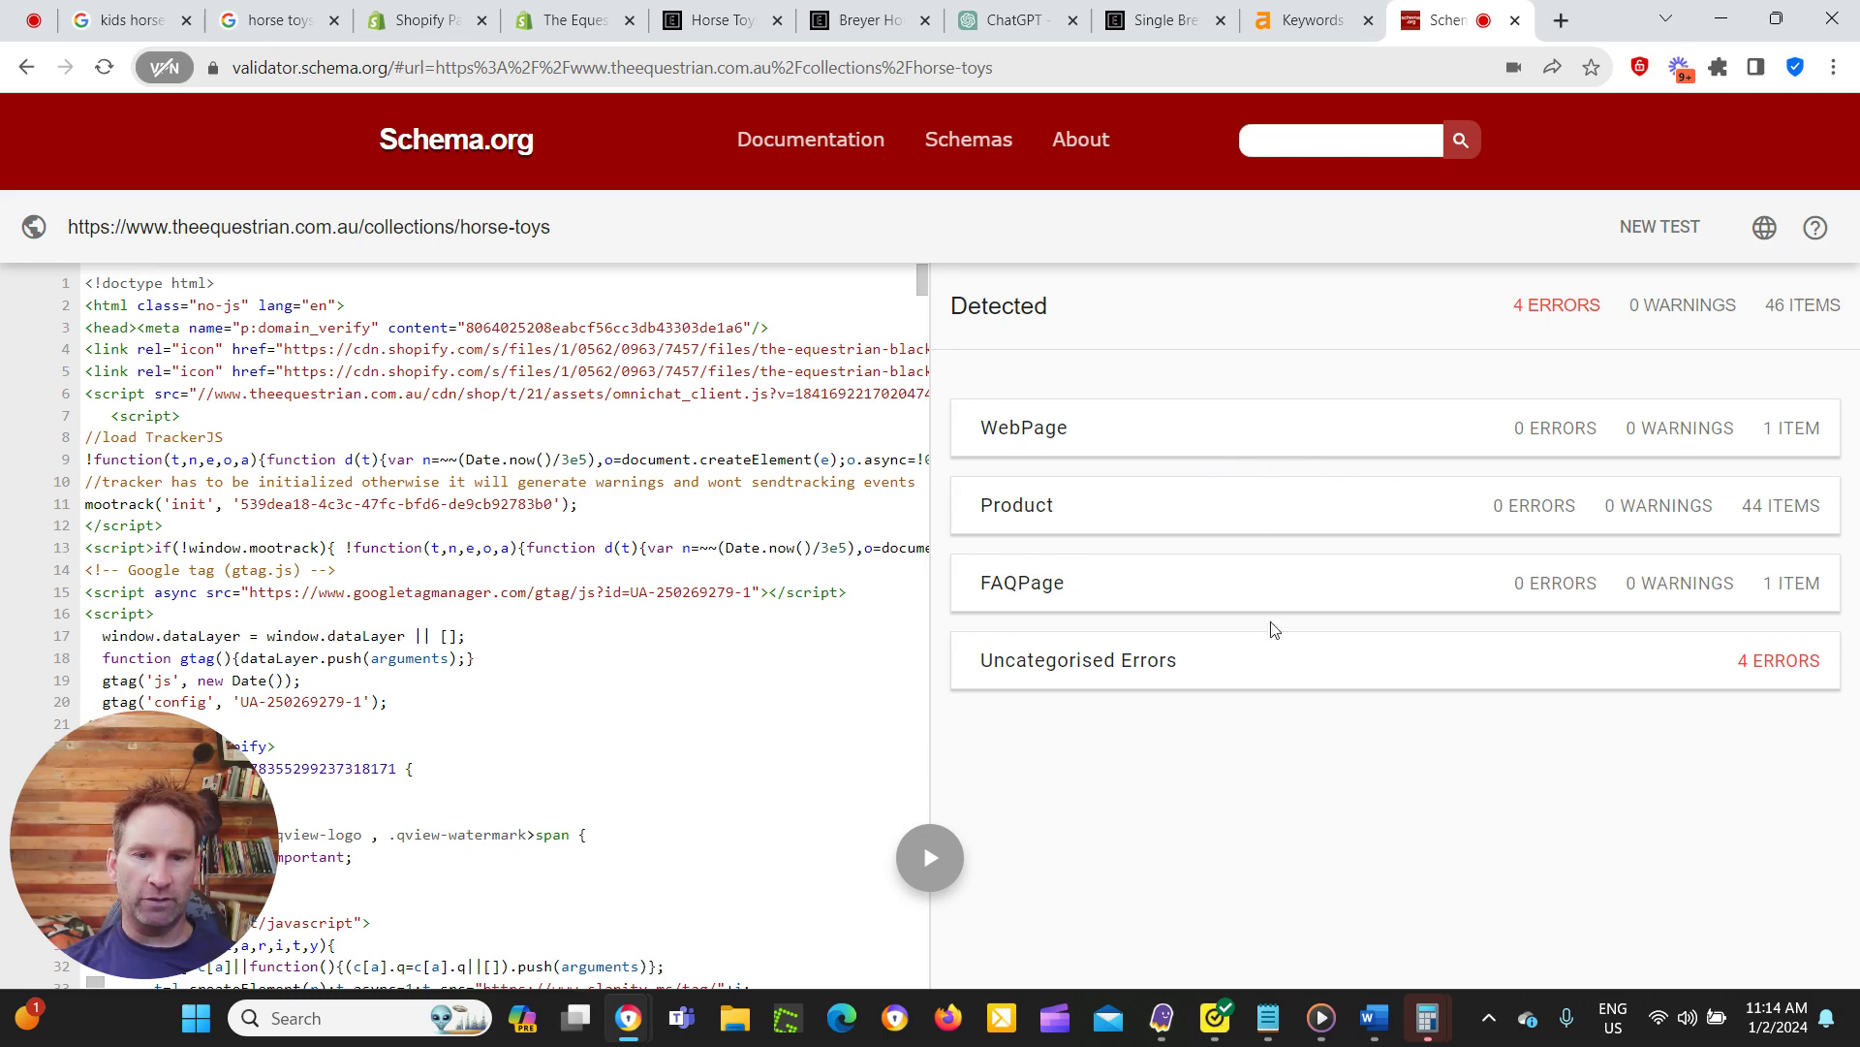
# Open the WebPage schema and highlight the Wikipedia sameAs links for "Model figure" and "Toy".
pyautogui.click(1278, 433)
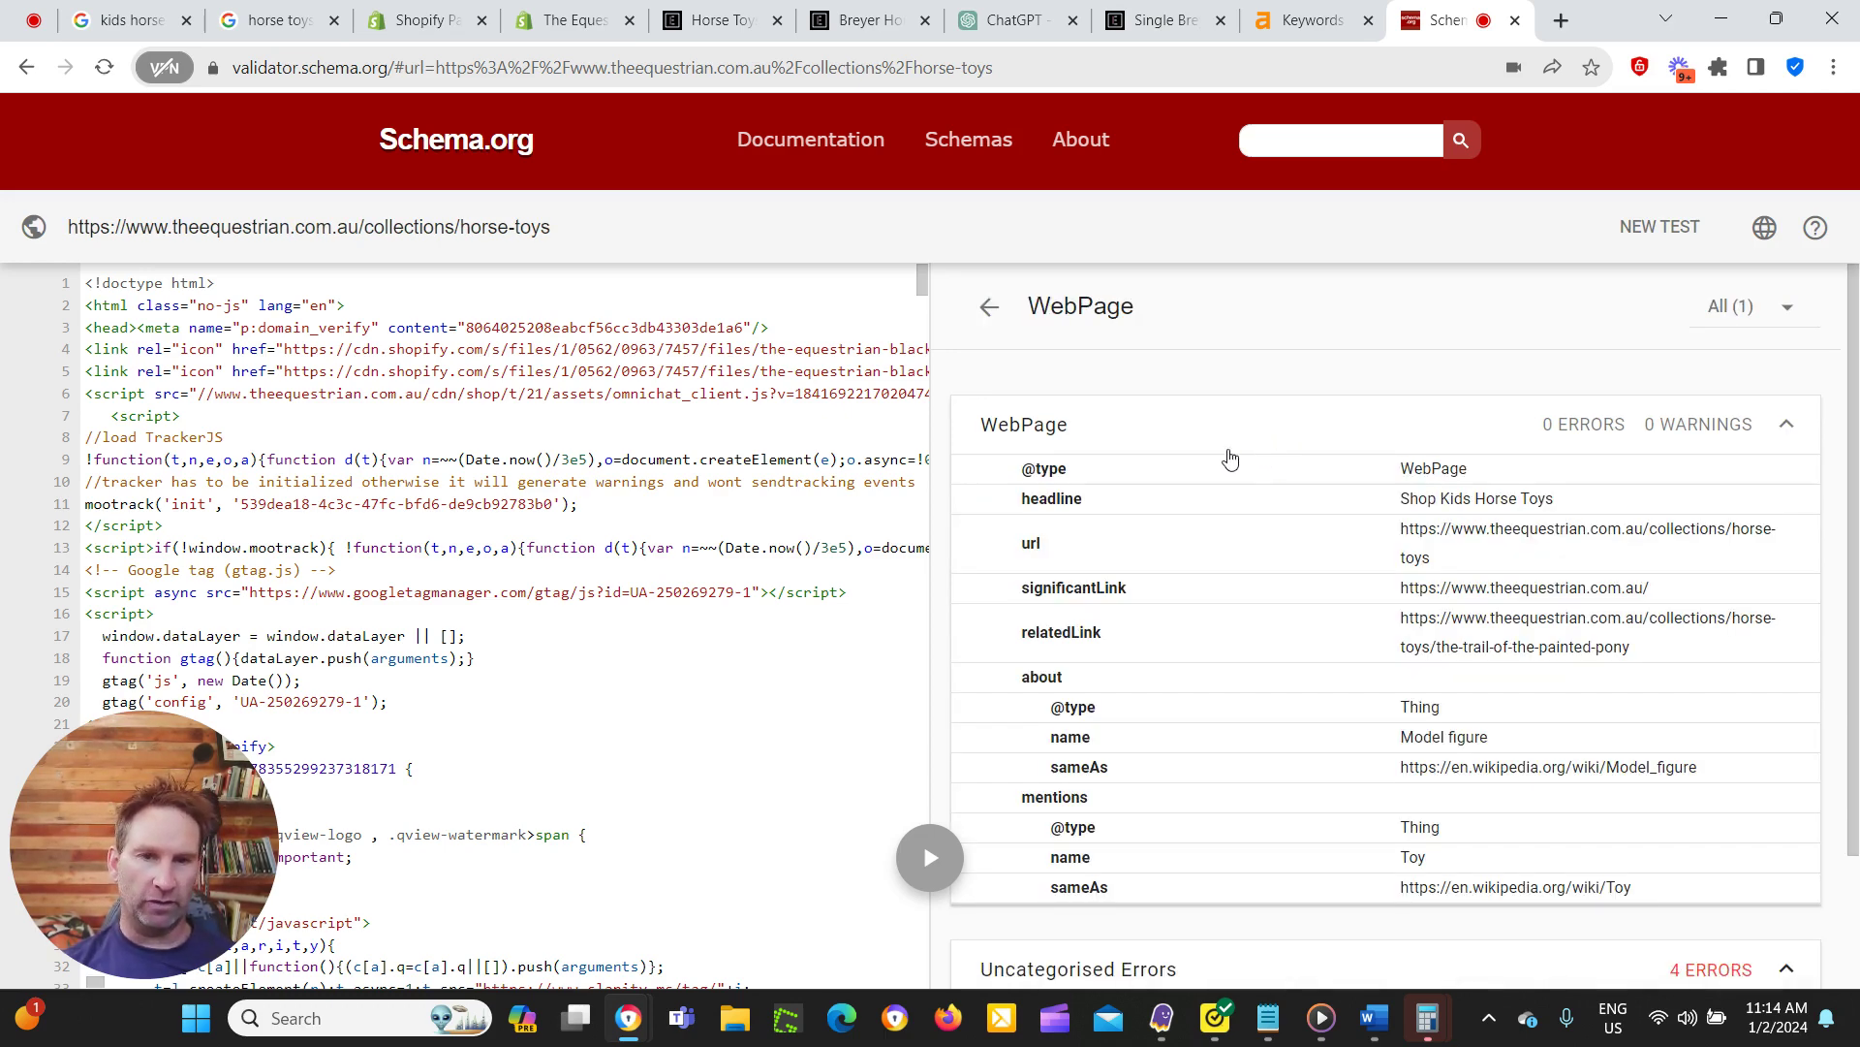
pyautogui.scroll(-1, 1198, 518)
pyautogui.scroll(1, 1196, 518)
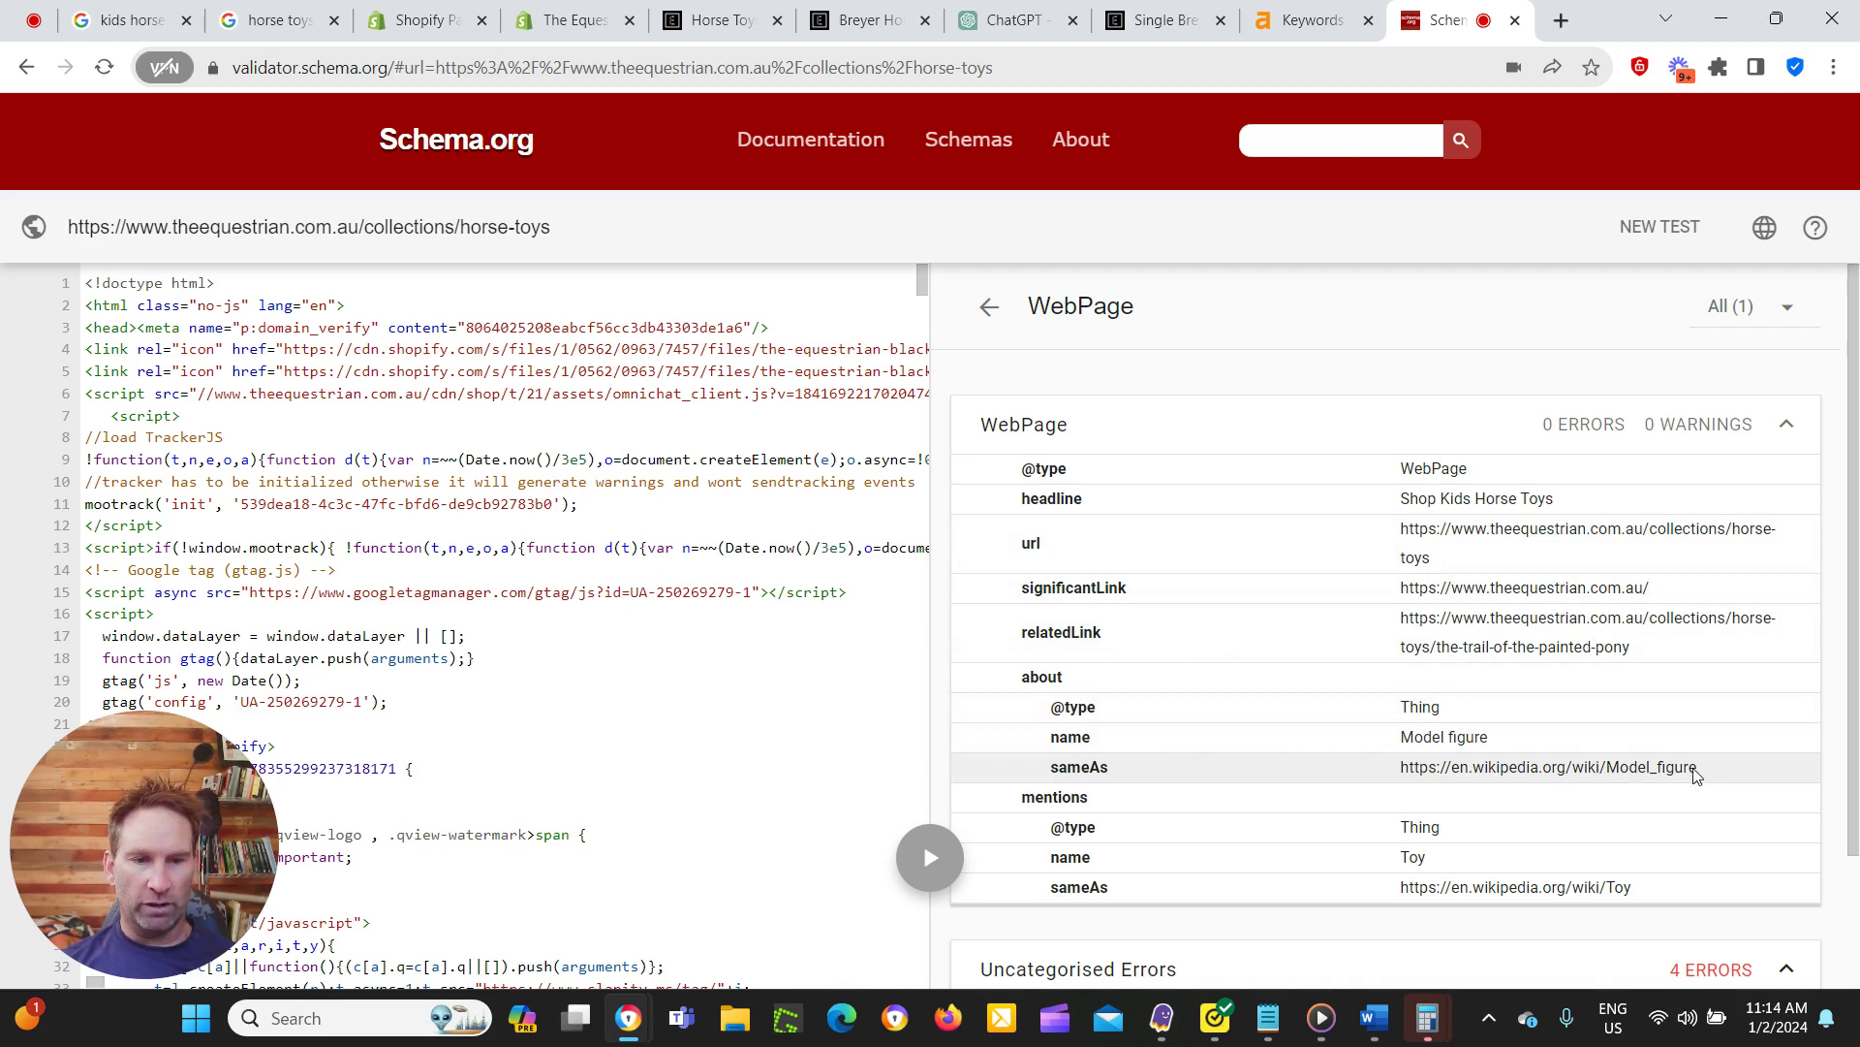
pyautogui.moveTo(1696, 775); pyautogui.dragTo(1395, 783)
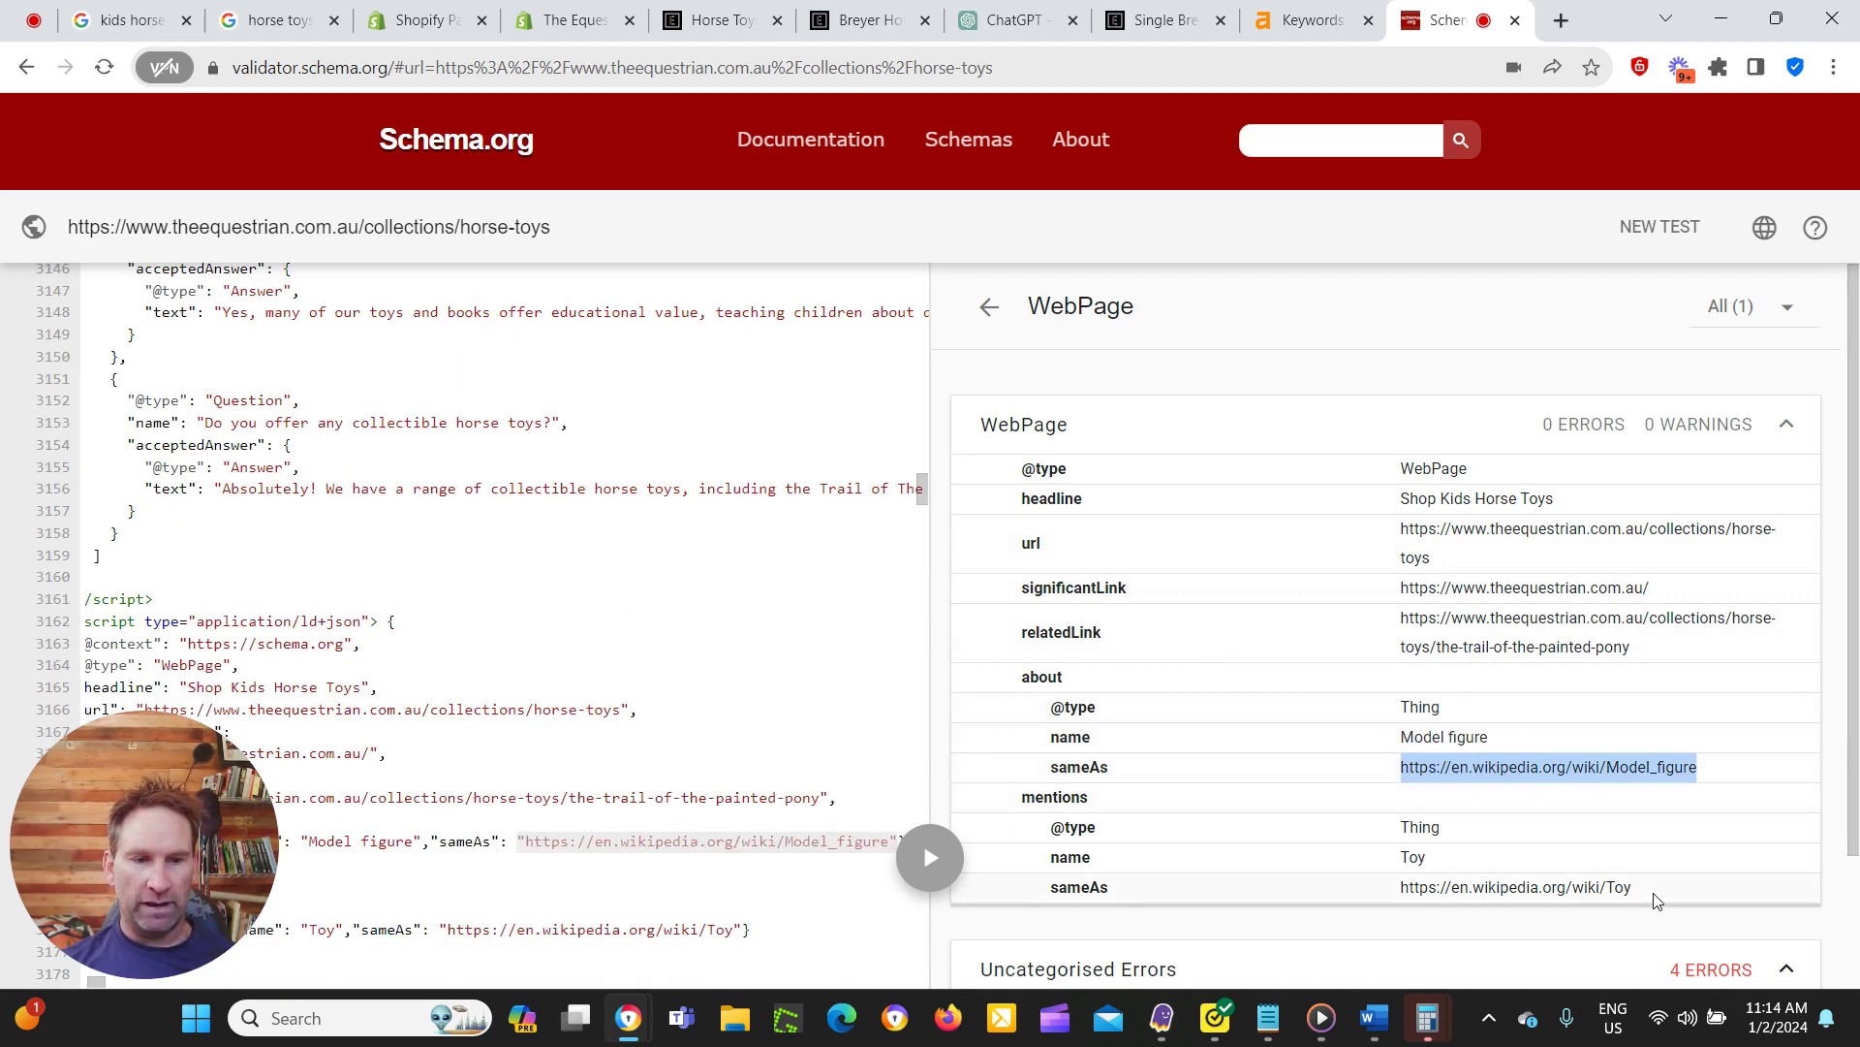
pyautogui.moveTo(1655, 898); pyautogui.dragTo(1390, 901)
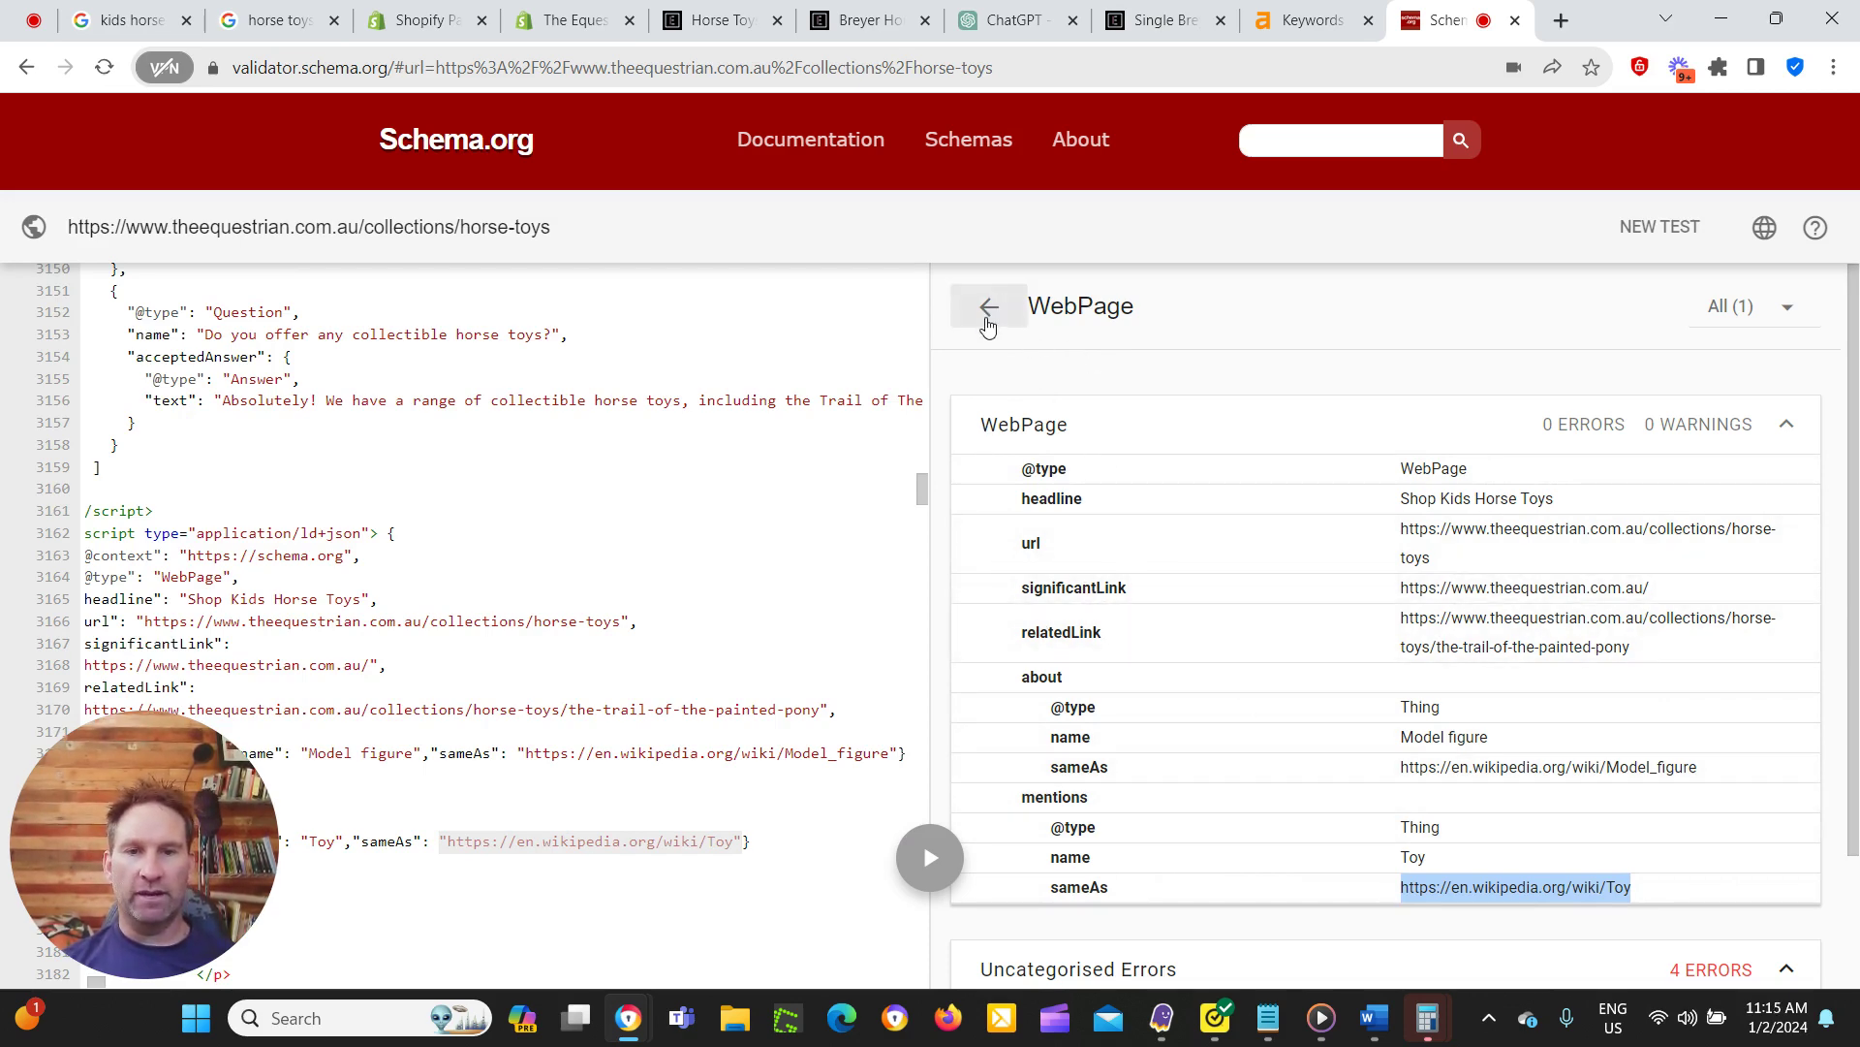
# Return to the horse toys collection page and examine the product grid and the headings and description text below it.
pyautogui.click(722, 20)
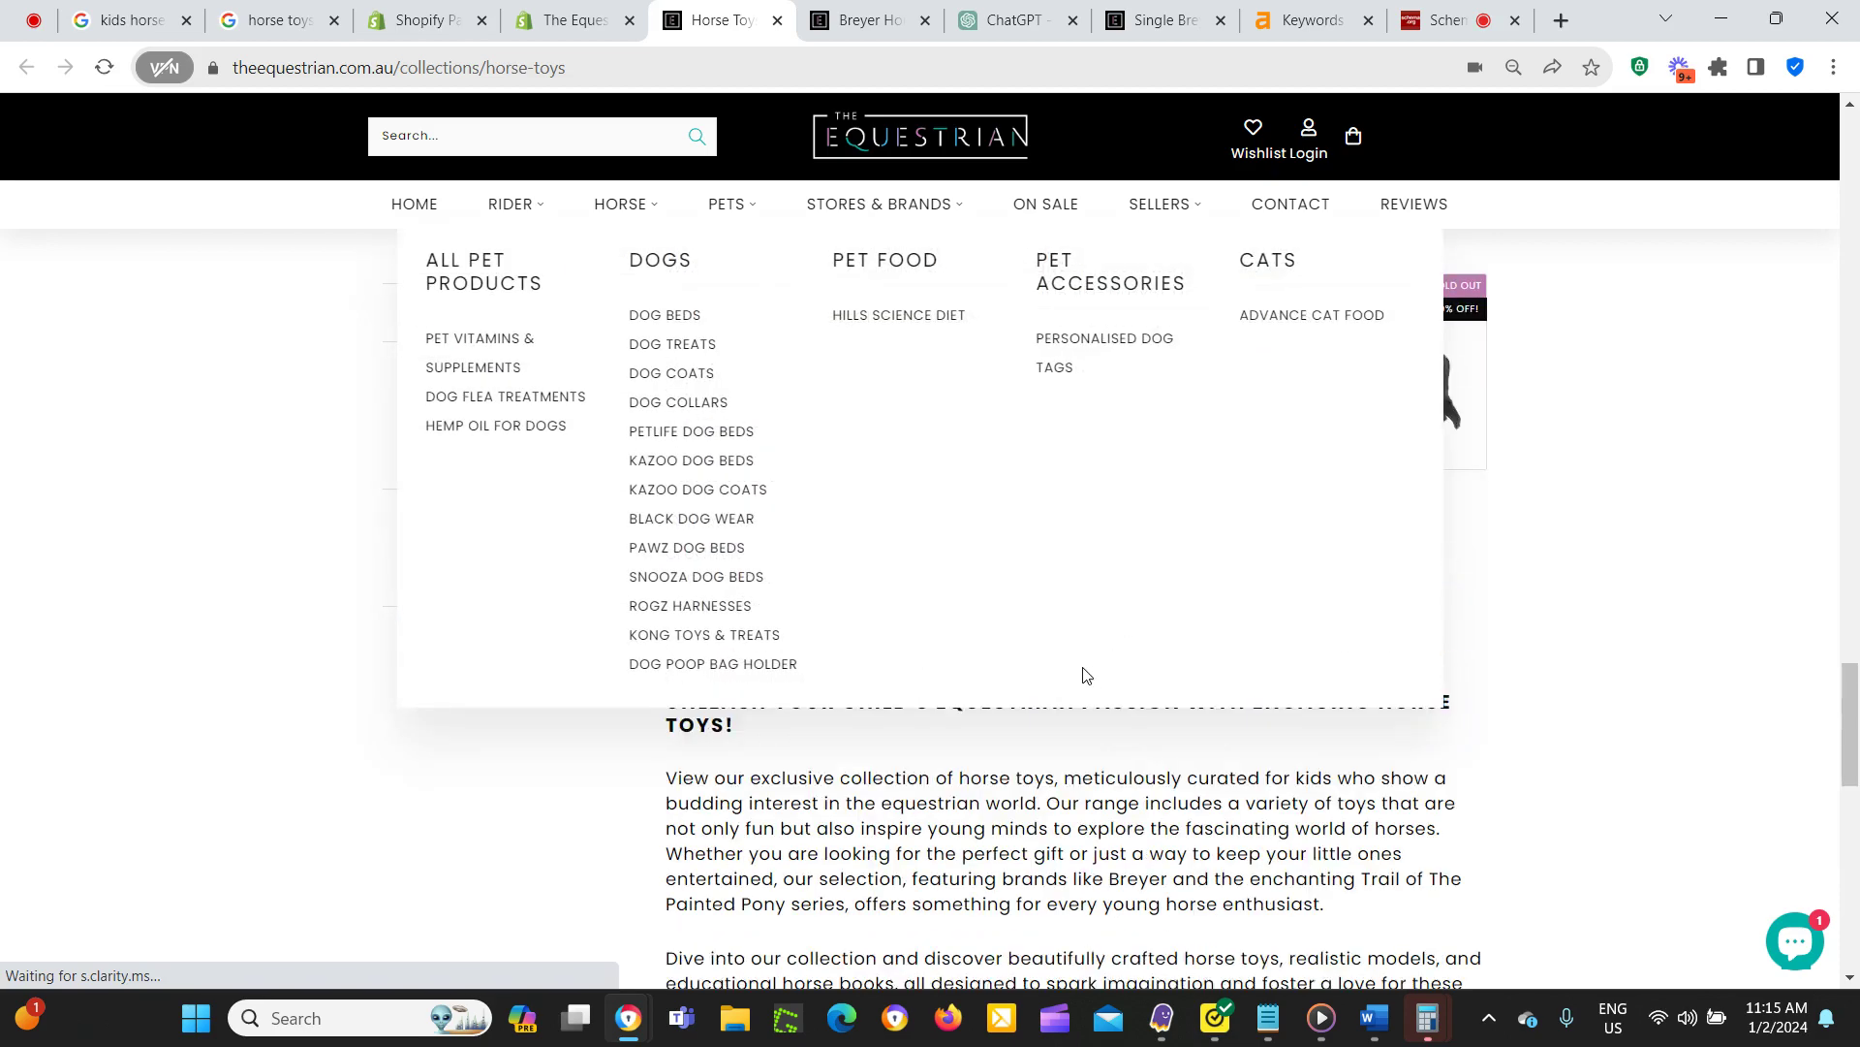
pyautogui.scroll(12, 1623, 617)
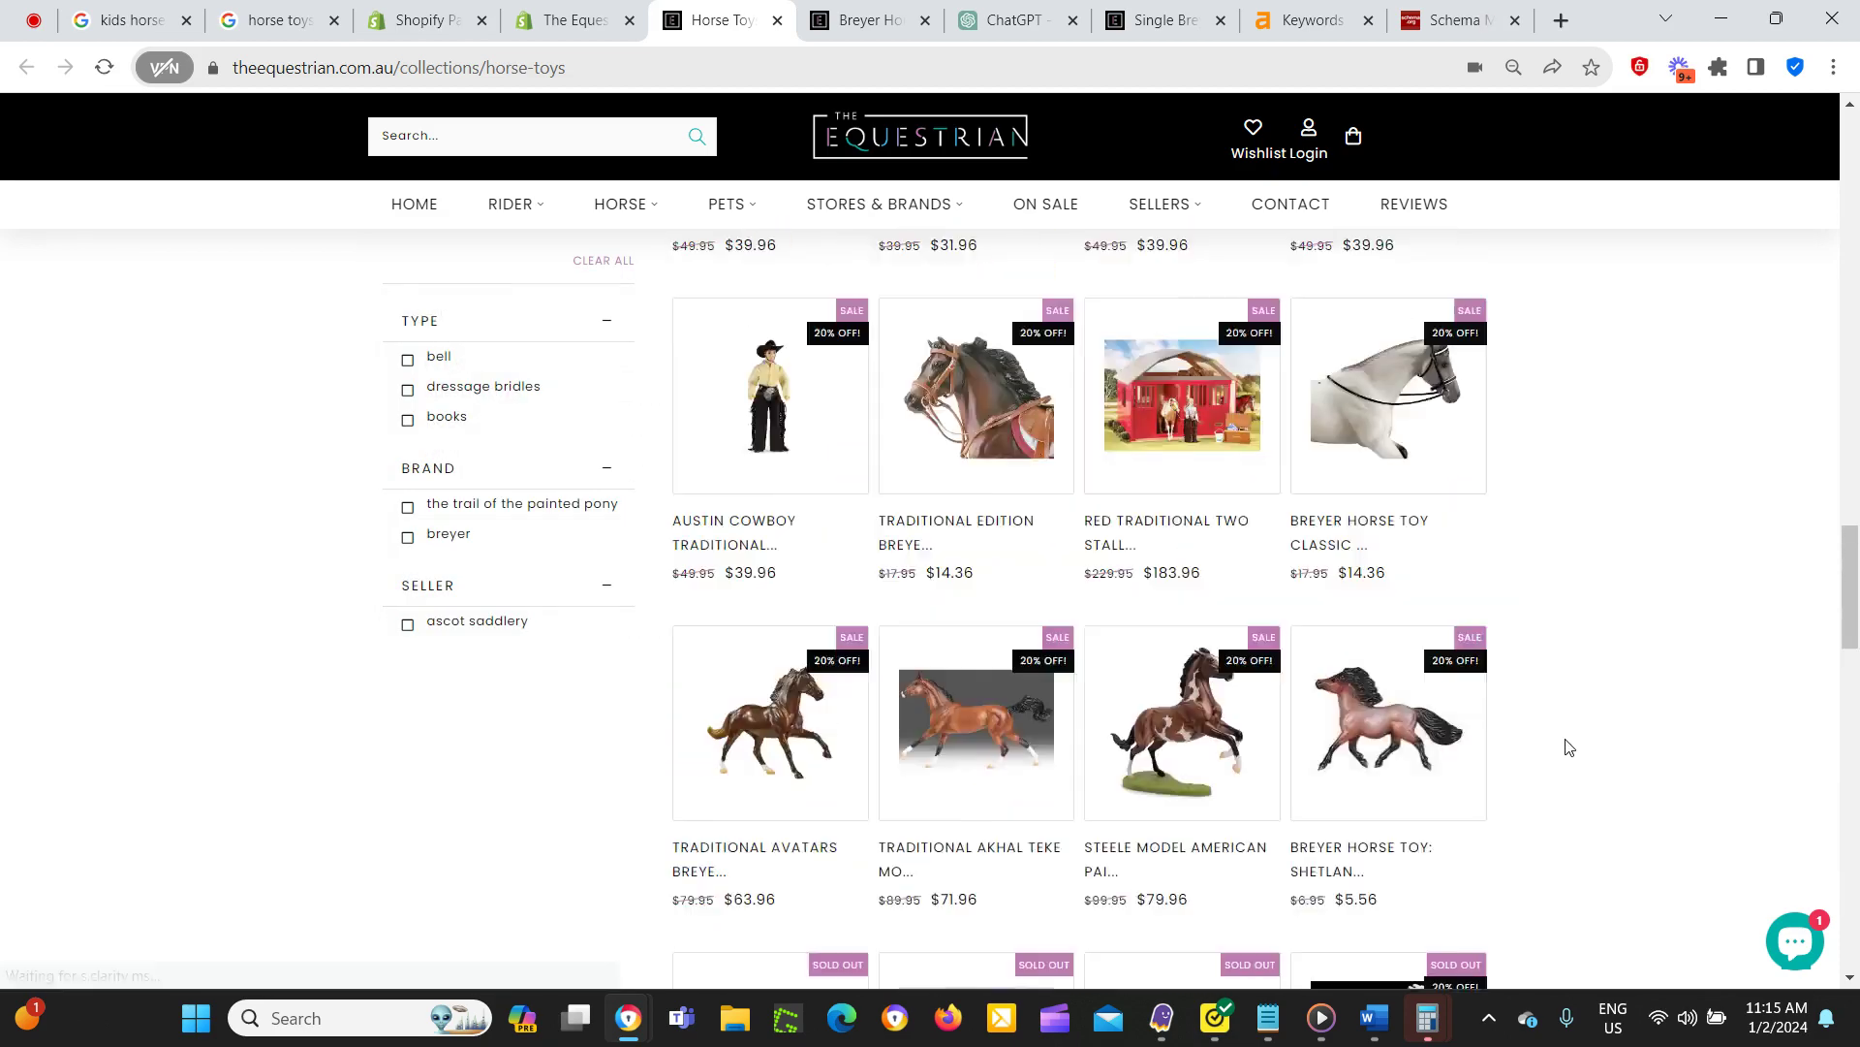
pyautogui.scroll(-15, 1516, 760)
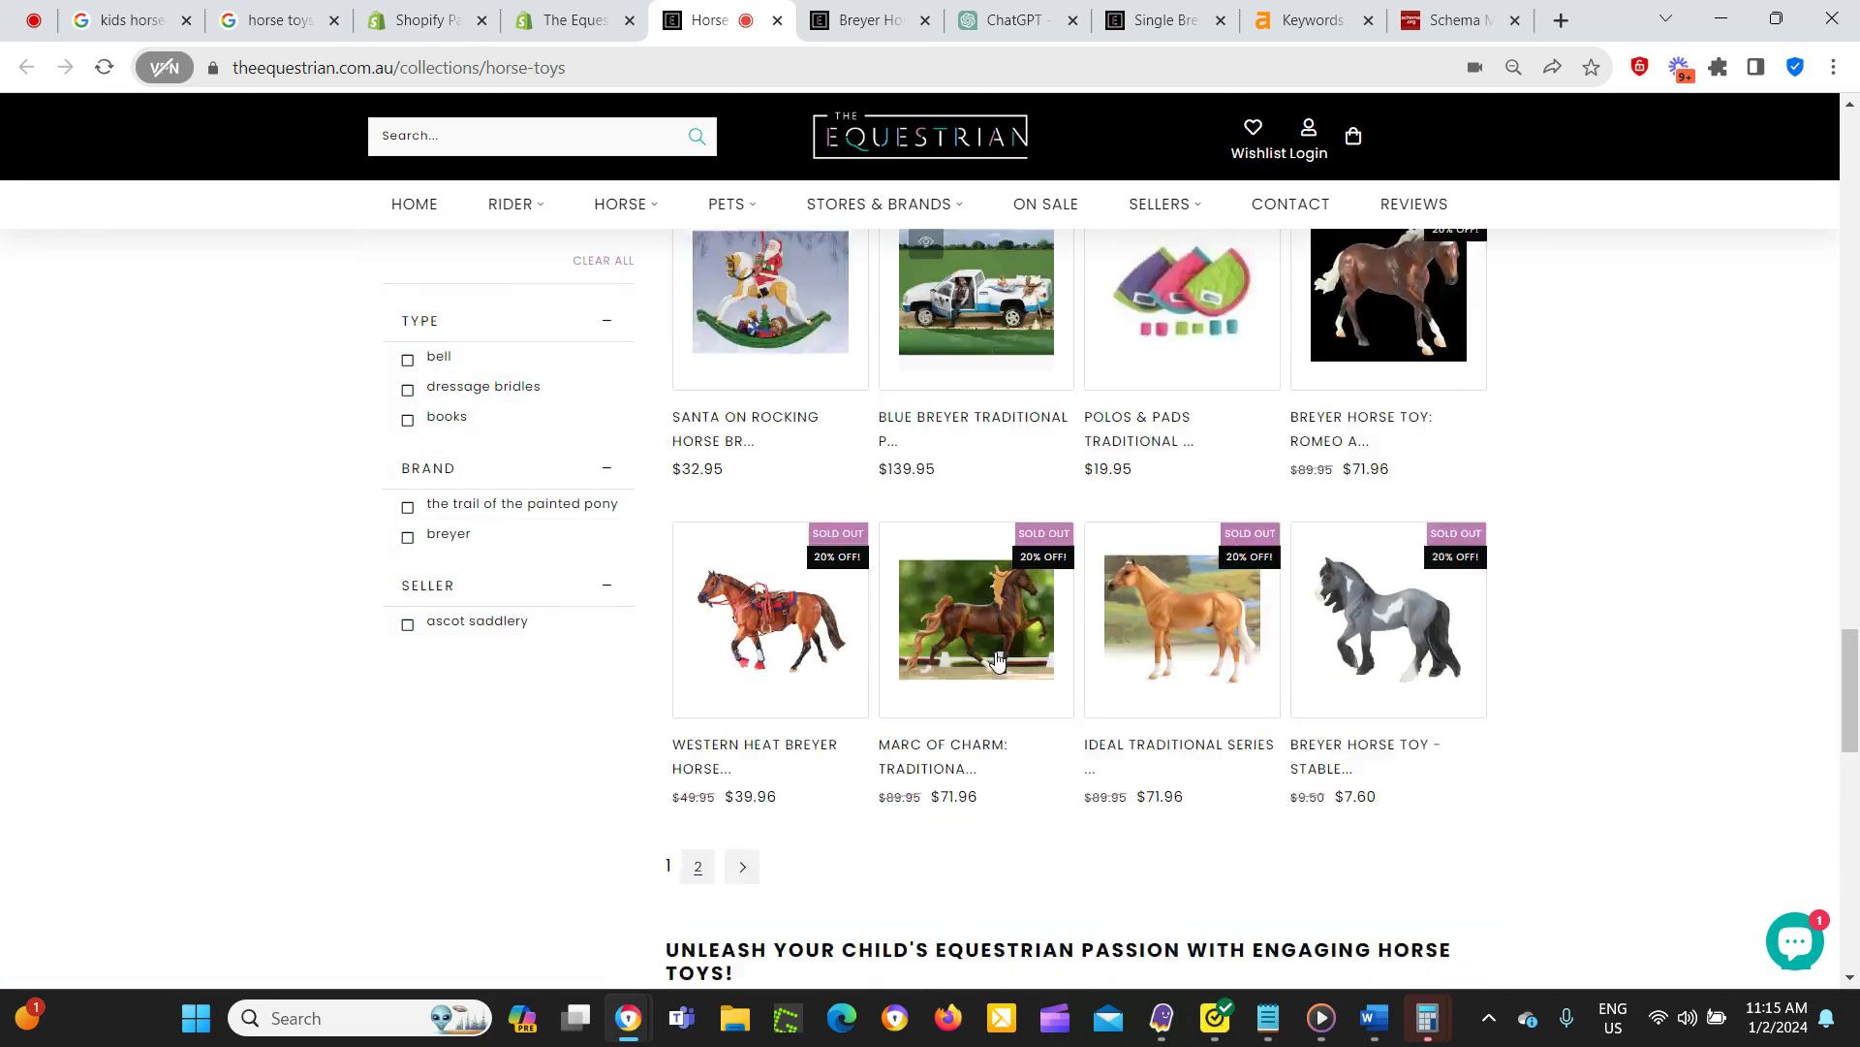
pyautogui.scroll(-3, 767, 721)
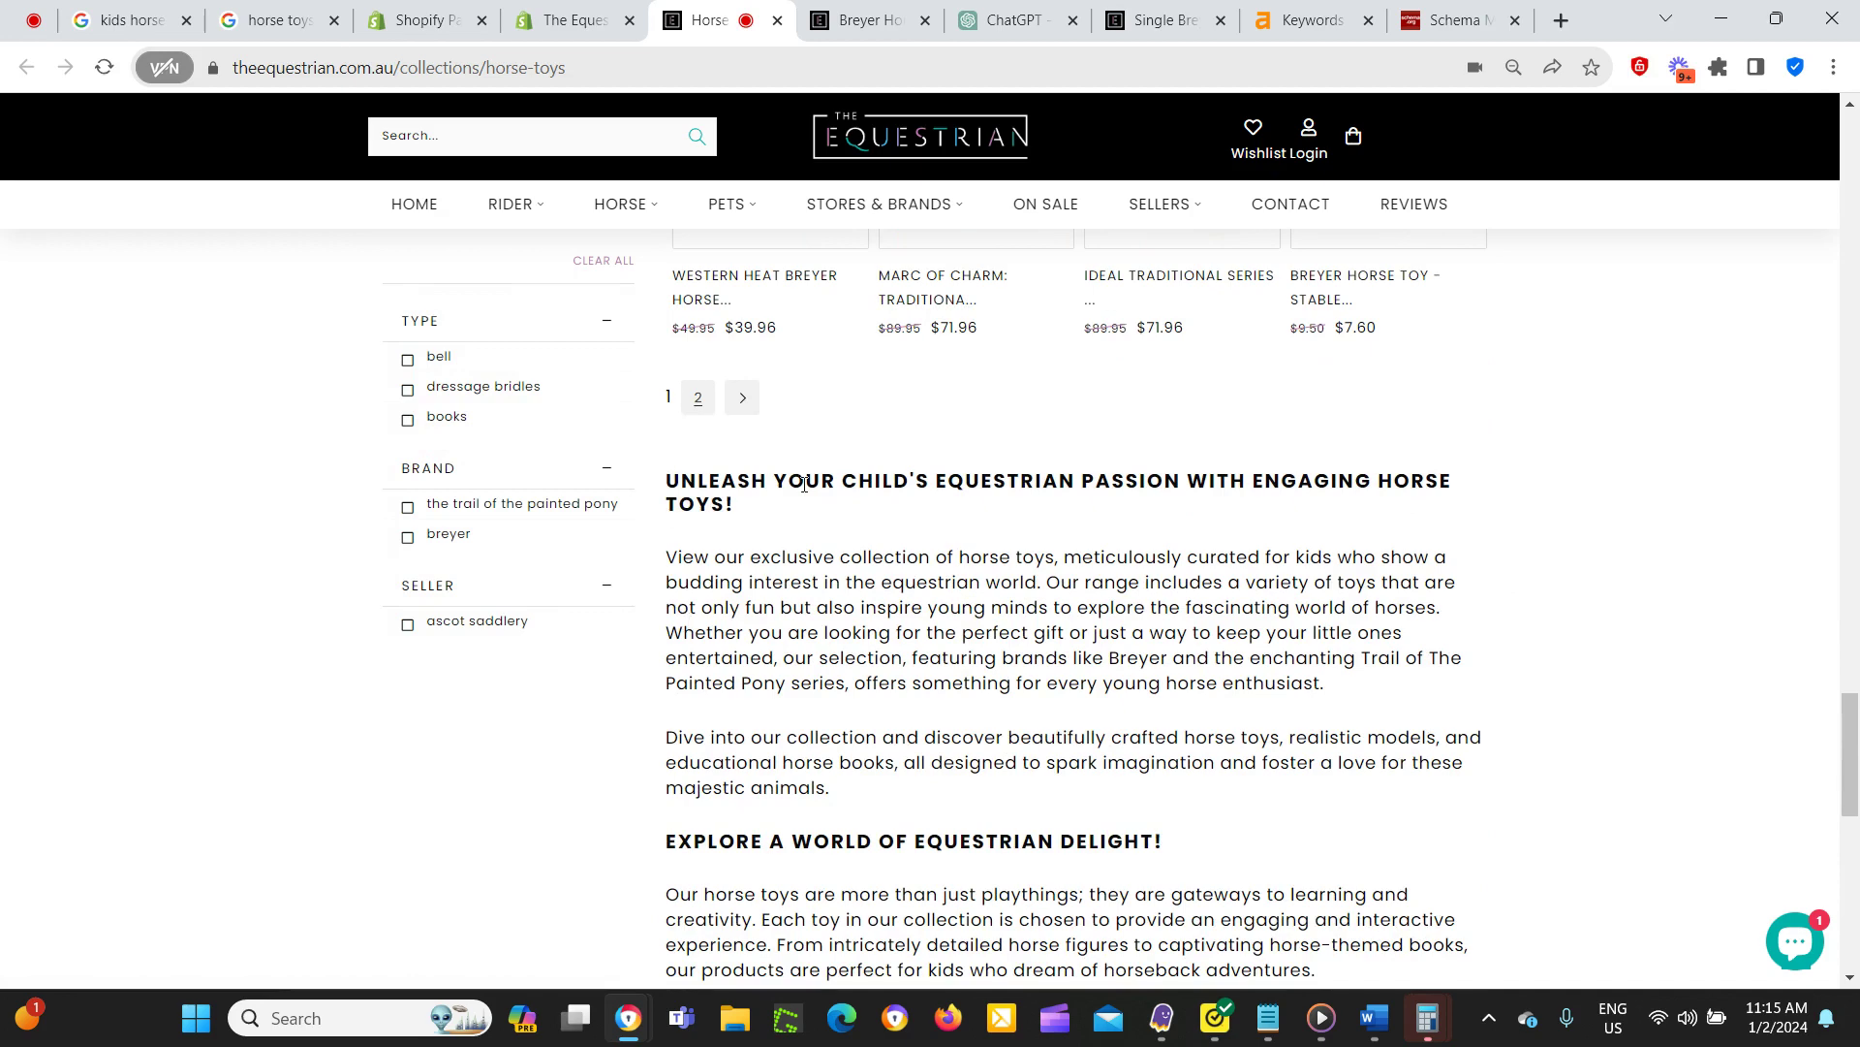
pyautogui.scroll(1, 1169, 780)
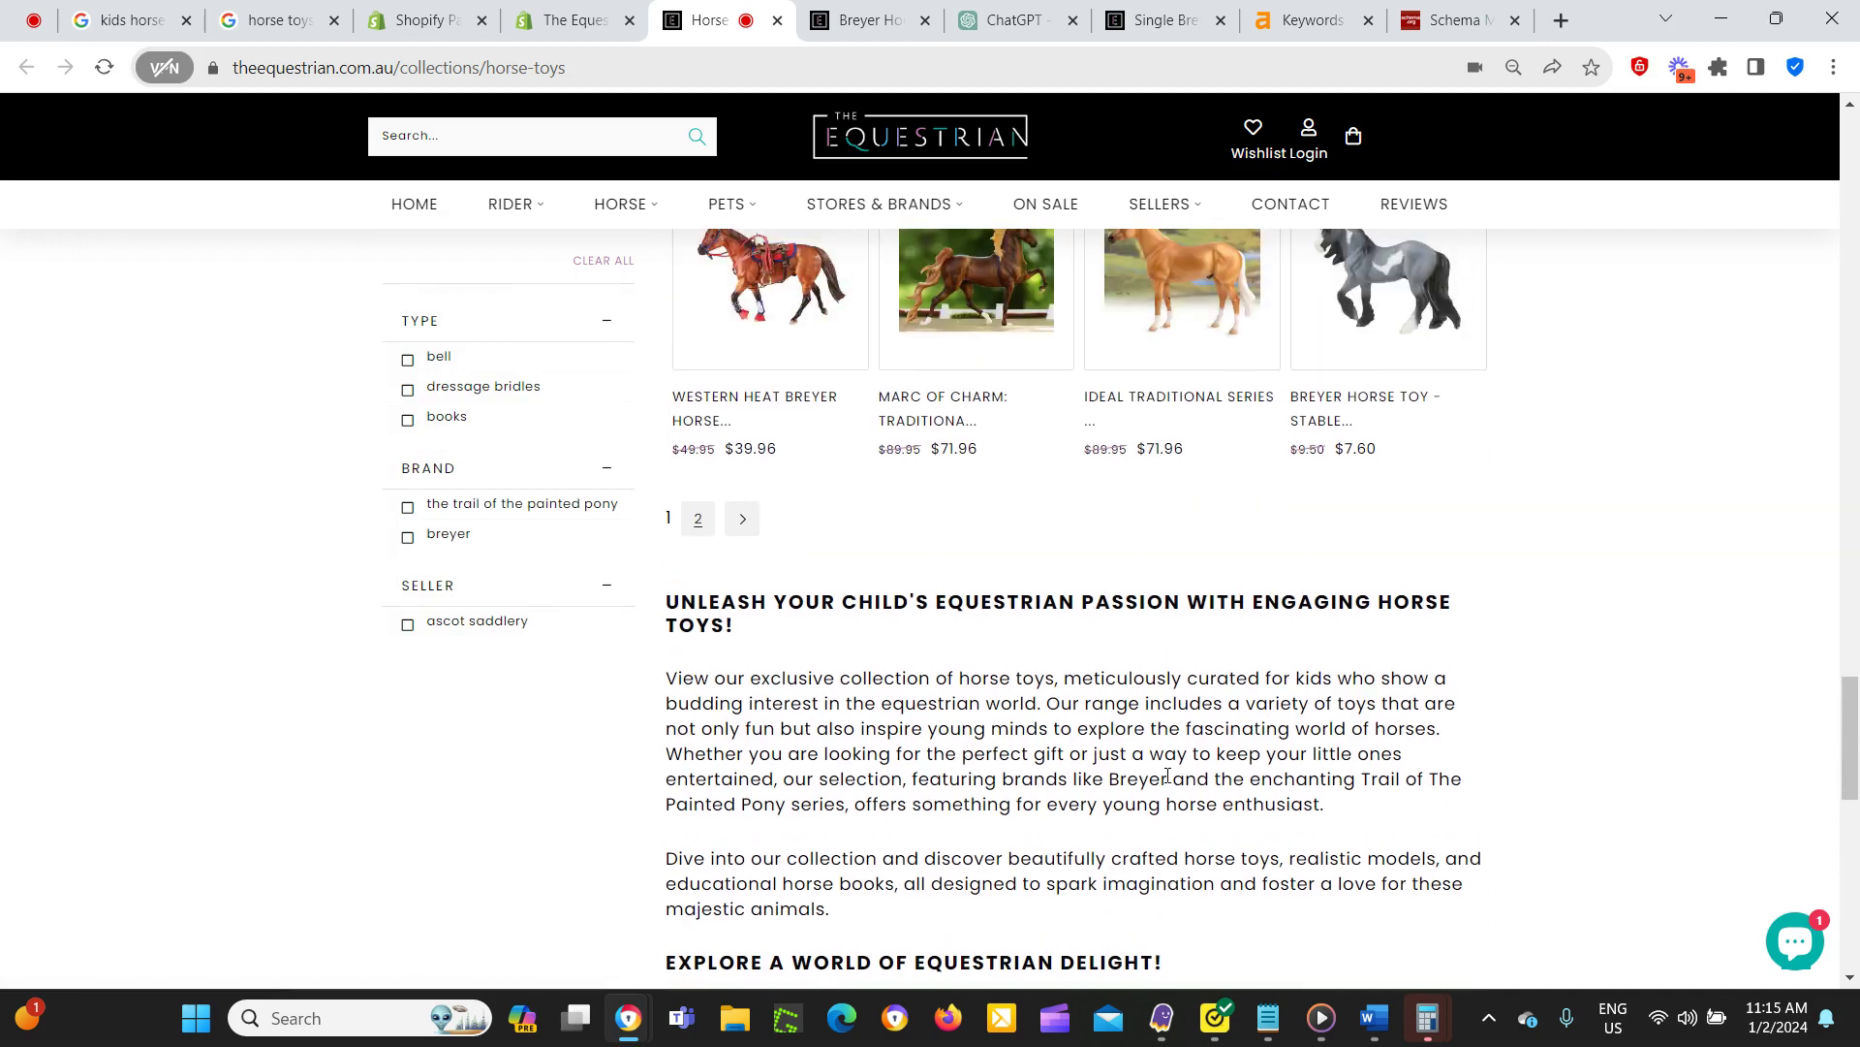
pyautogui.scroll(-1, 1170, 773)
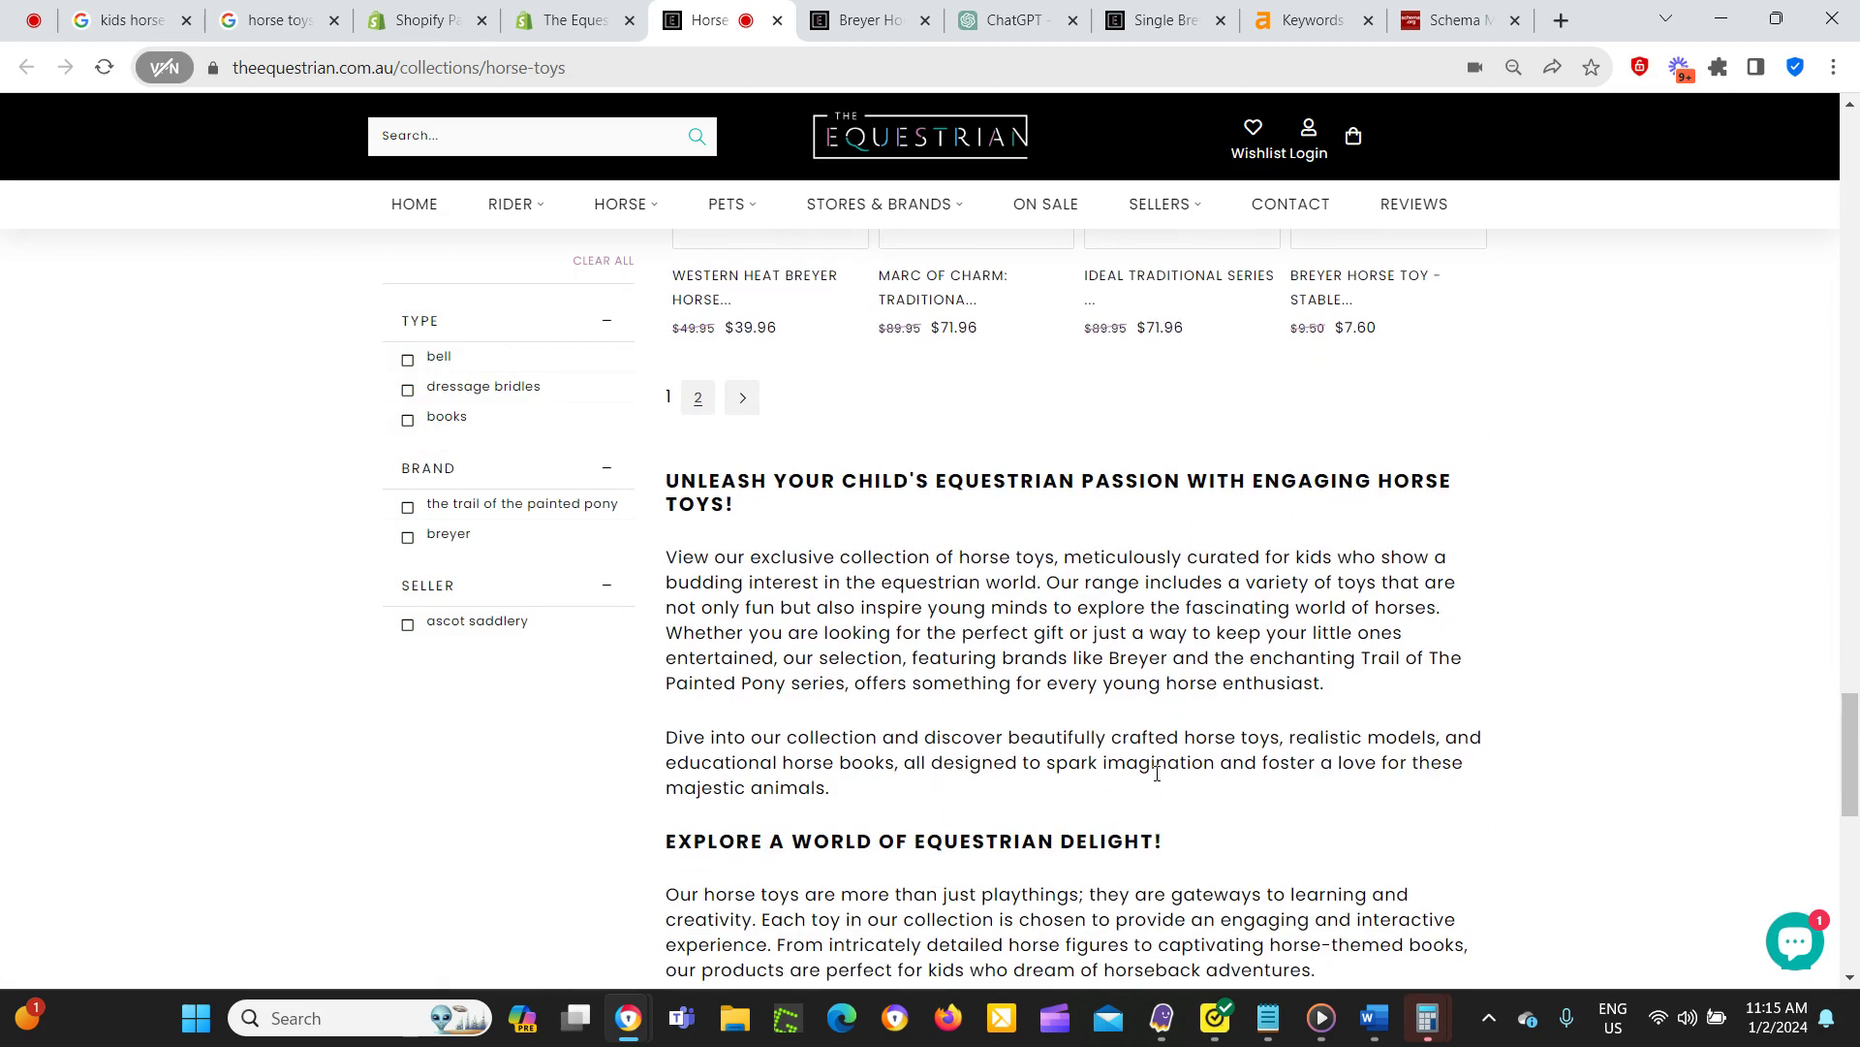
pyautogui.scroll(-1, 999, 717)
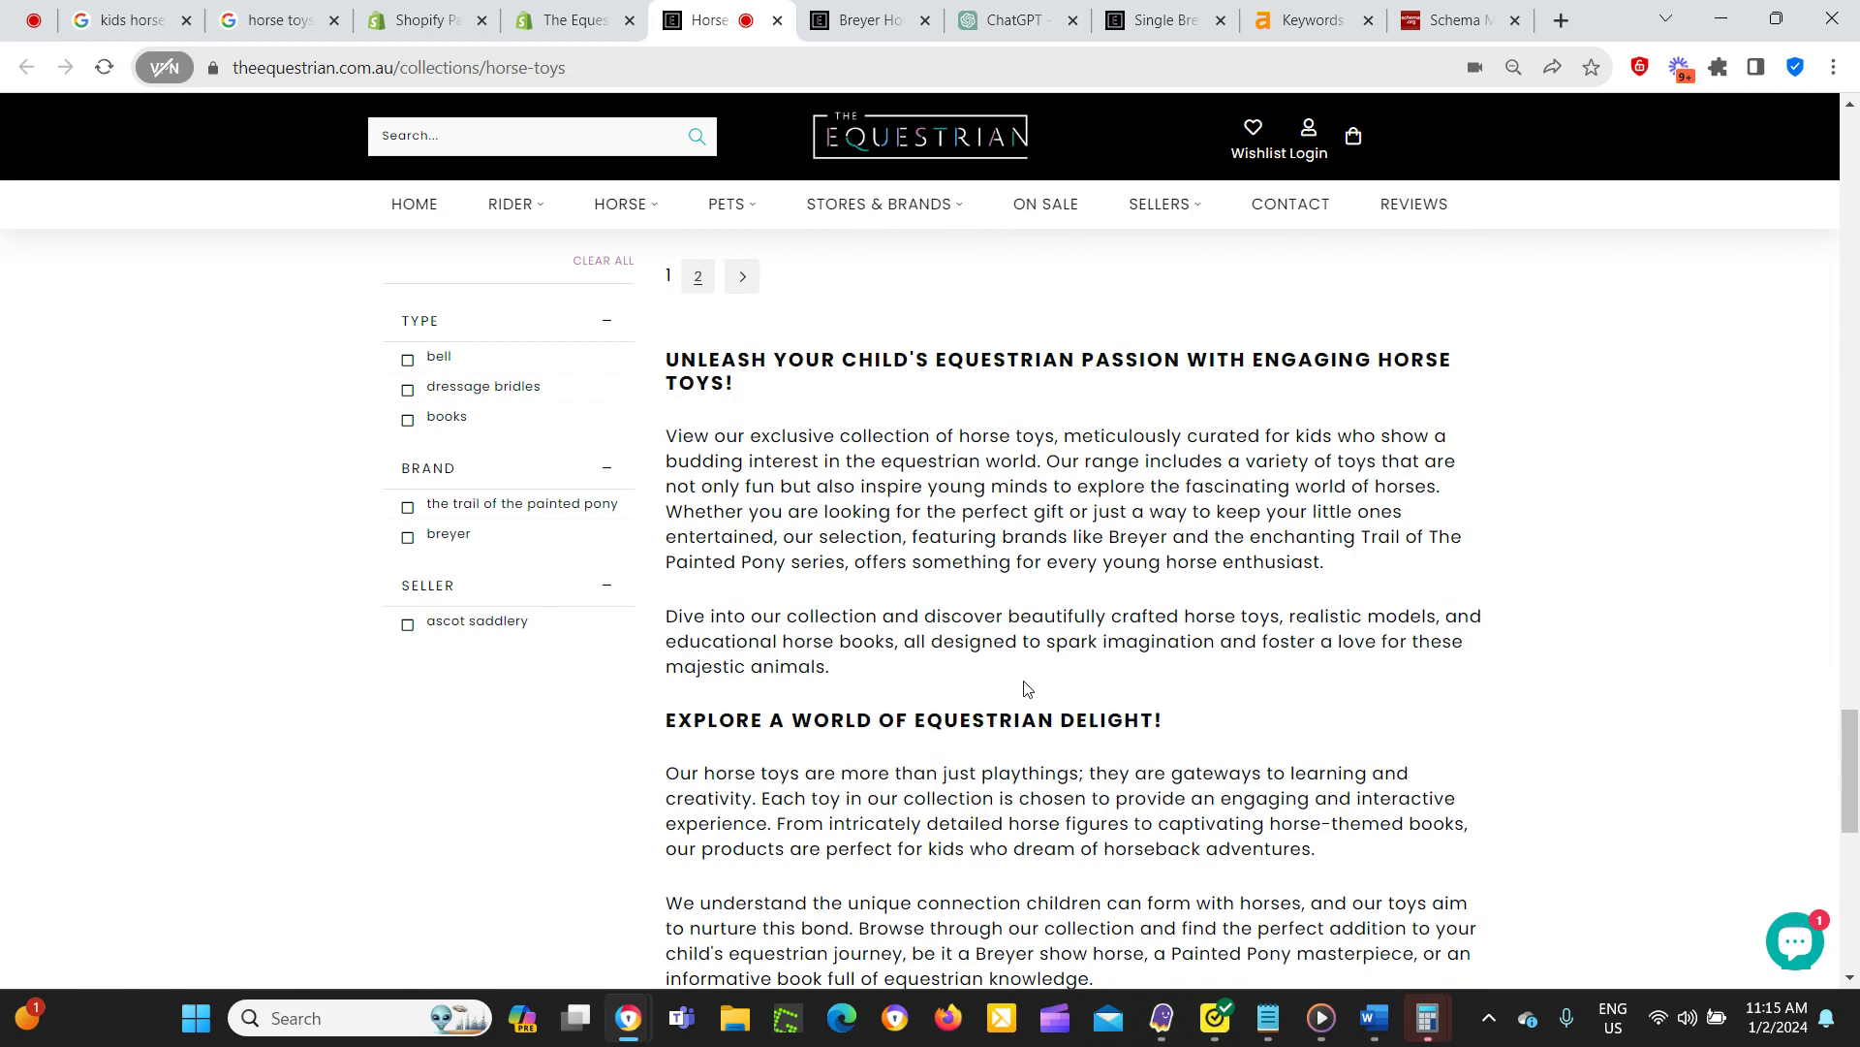
pyautogui.scroll(2, 1028, 688)
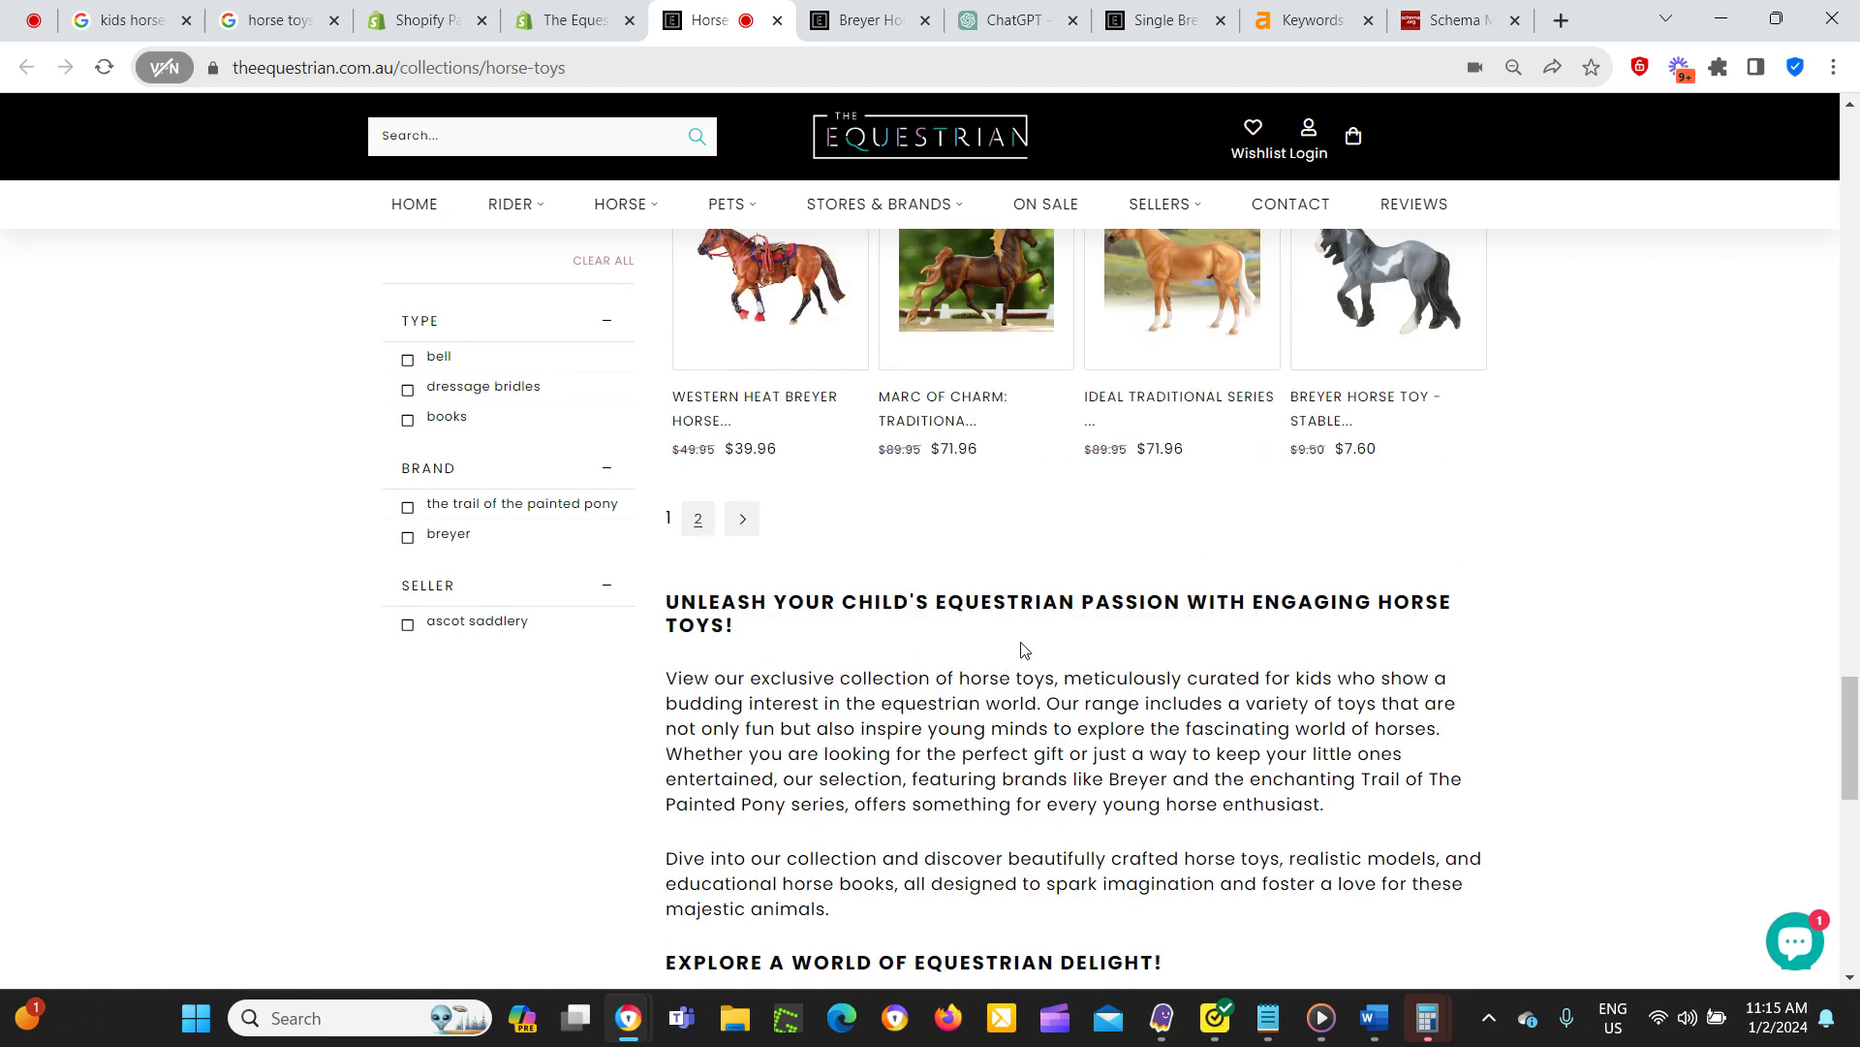
pyautogui.scroll(-2, 1028, 678)
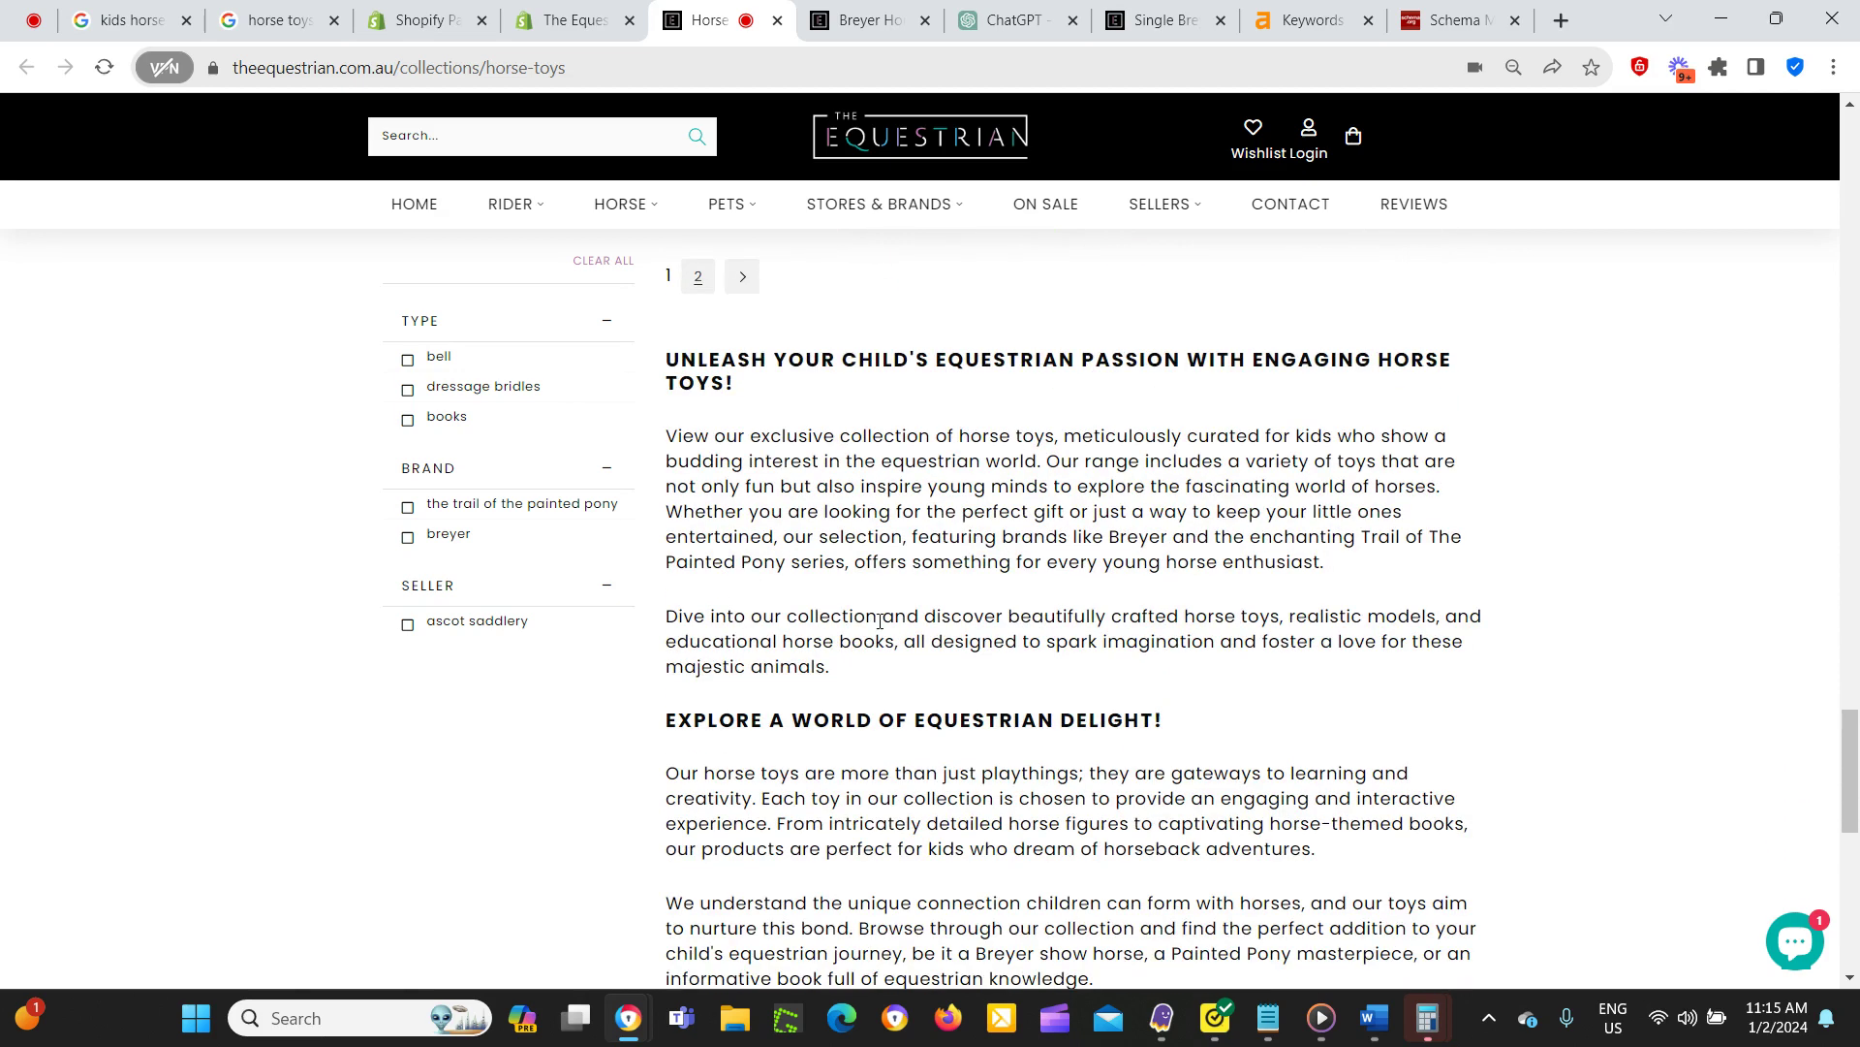
pyautogui.scroll(1, 1163, 721)
pyautogui.scroll(-2, 1199, 646)
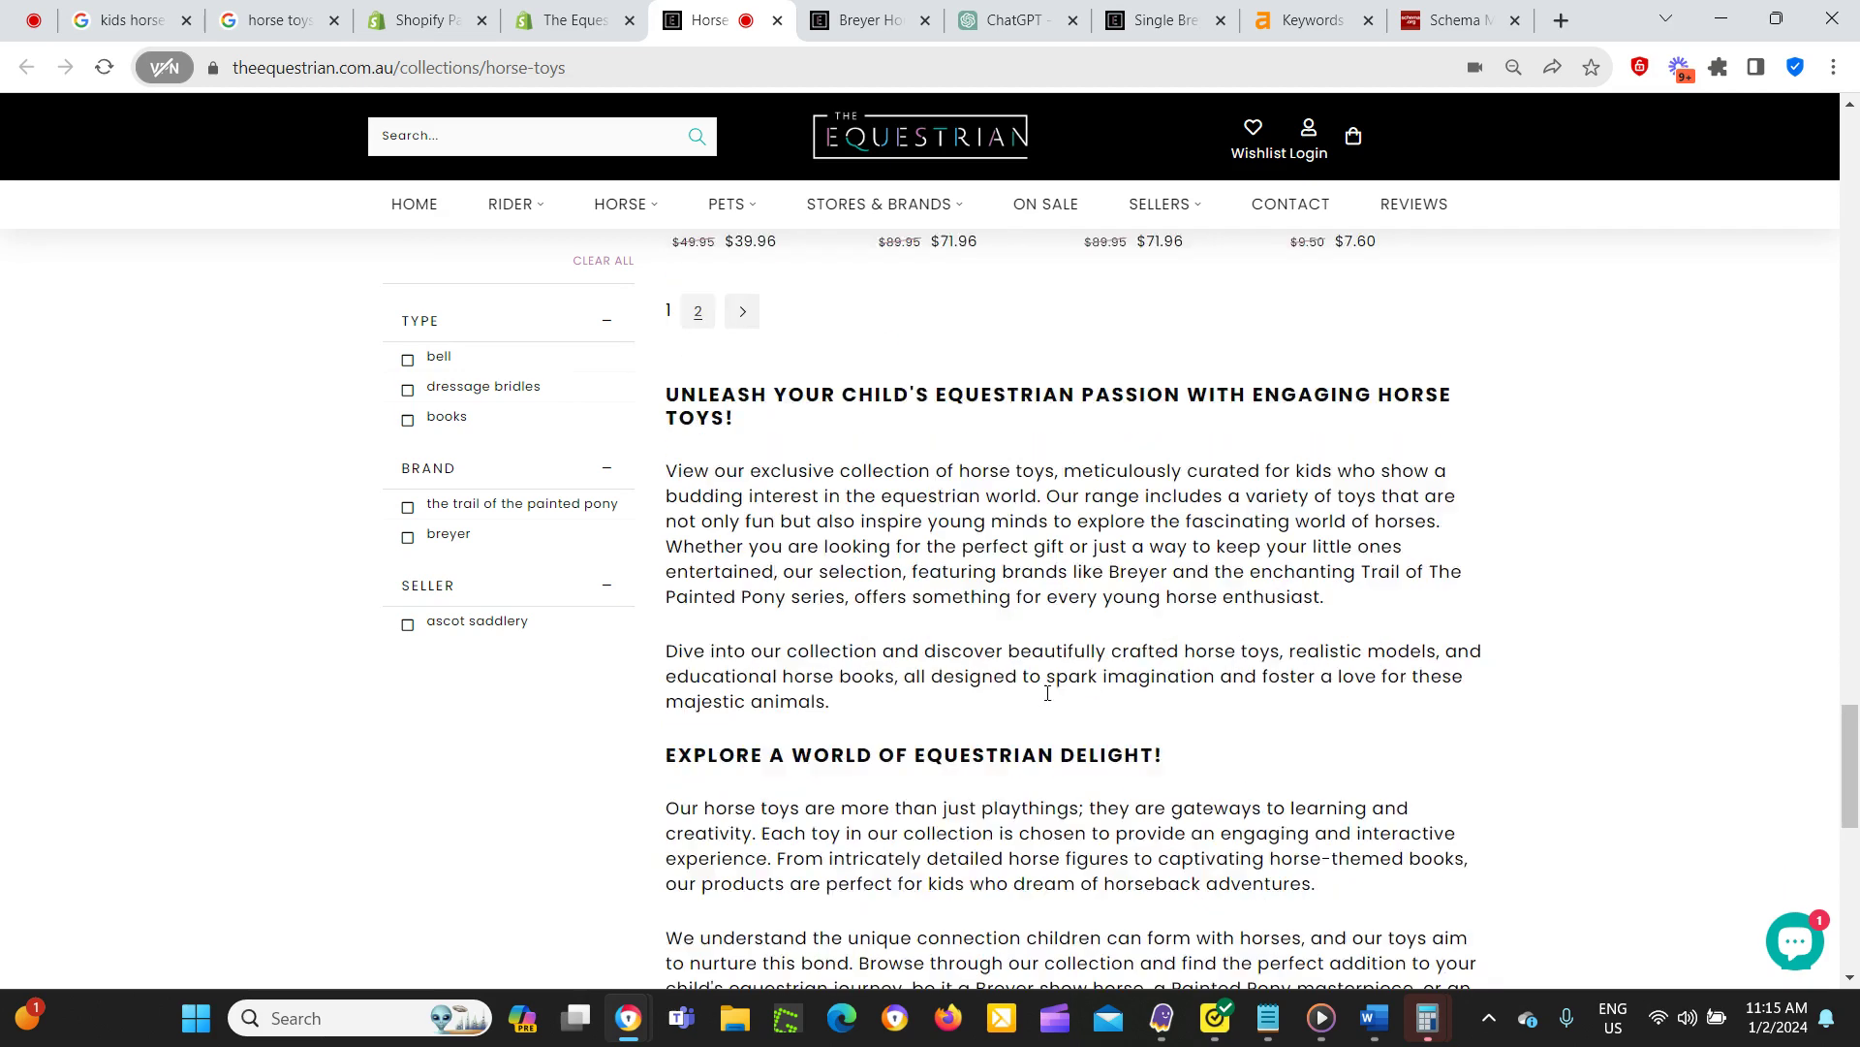
# Open the Ecom Collection Description Content Master in ChatGPT, and copy the URL of the horse toys collection page.
pyautogui.click(1007, 20)
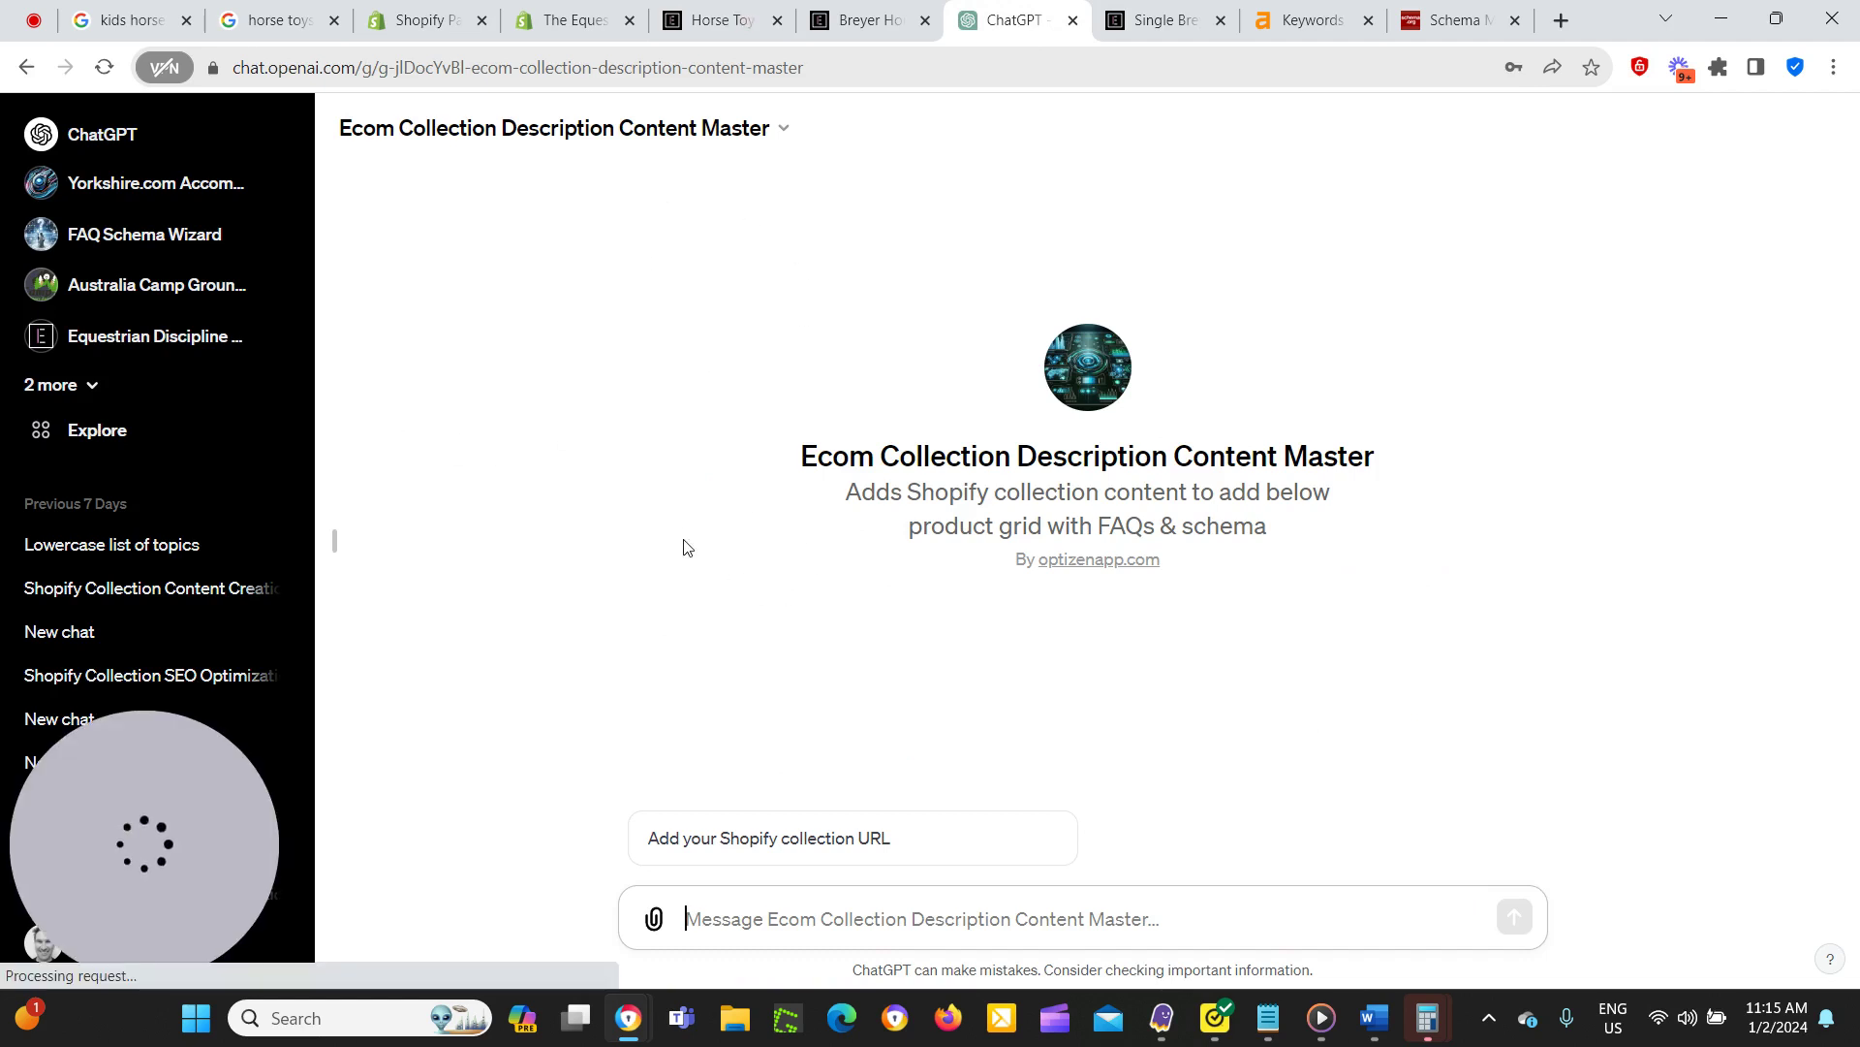
pyautogui.click(520, 64)
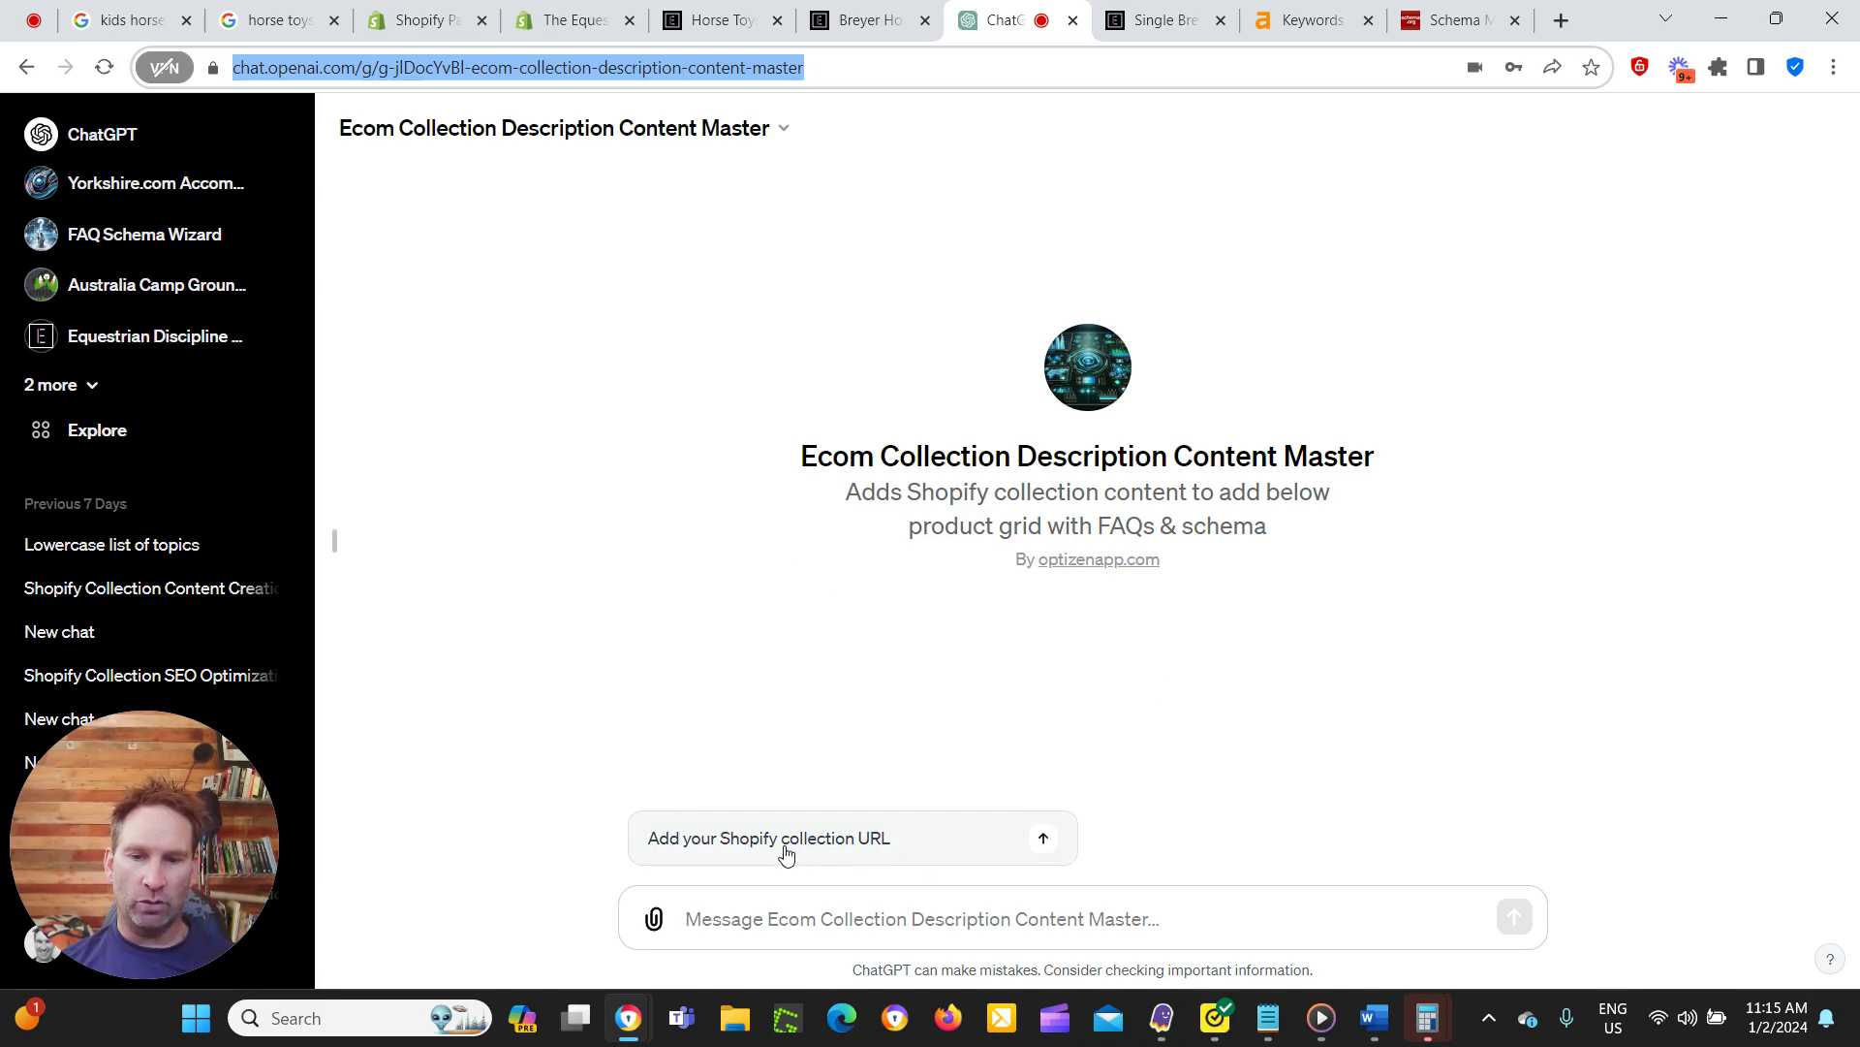
pyautogui.click(740, 29)
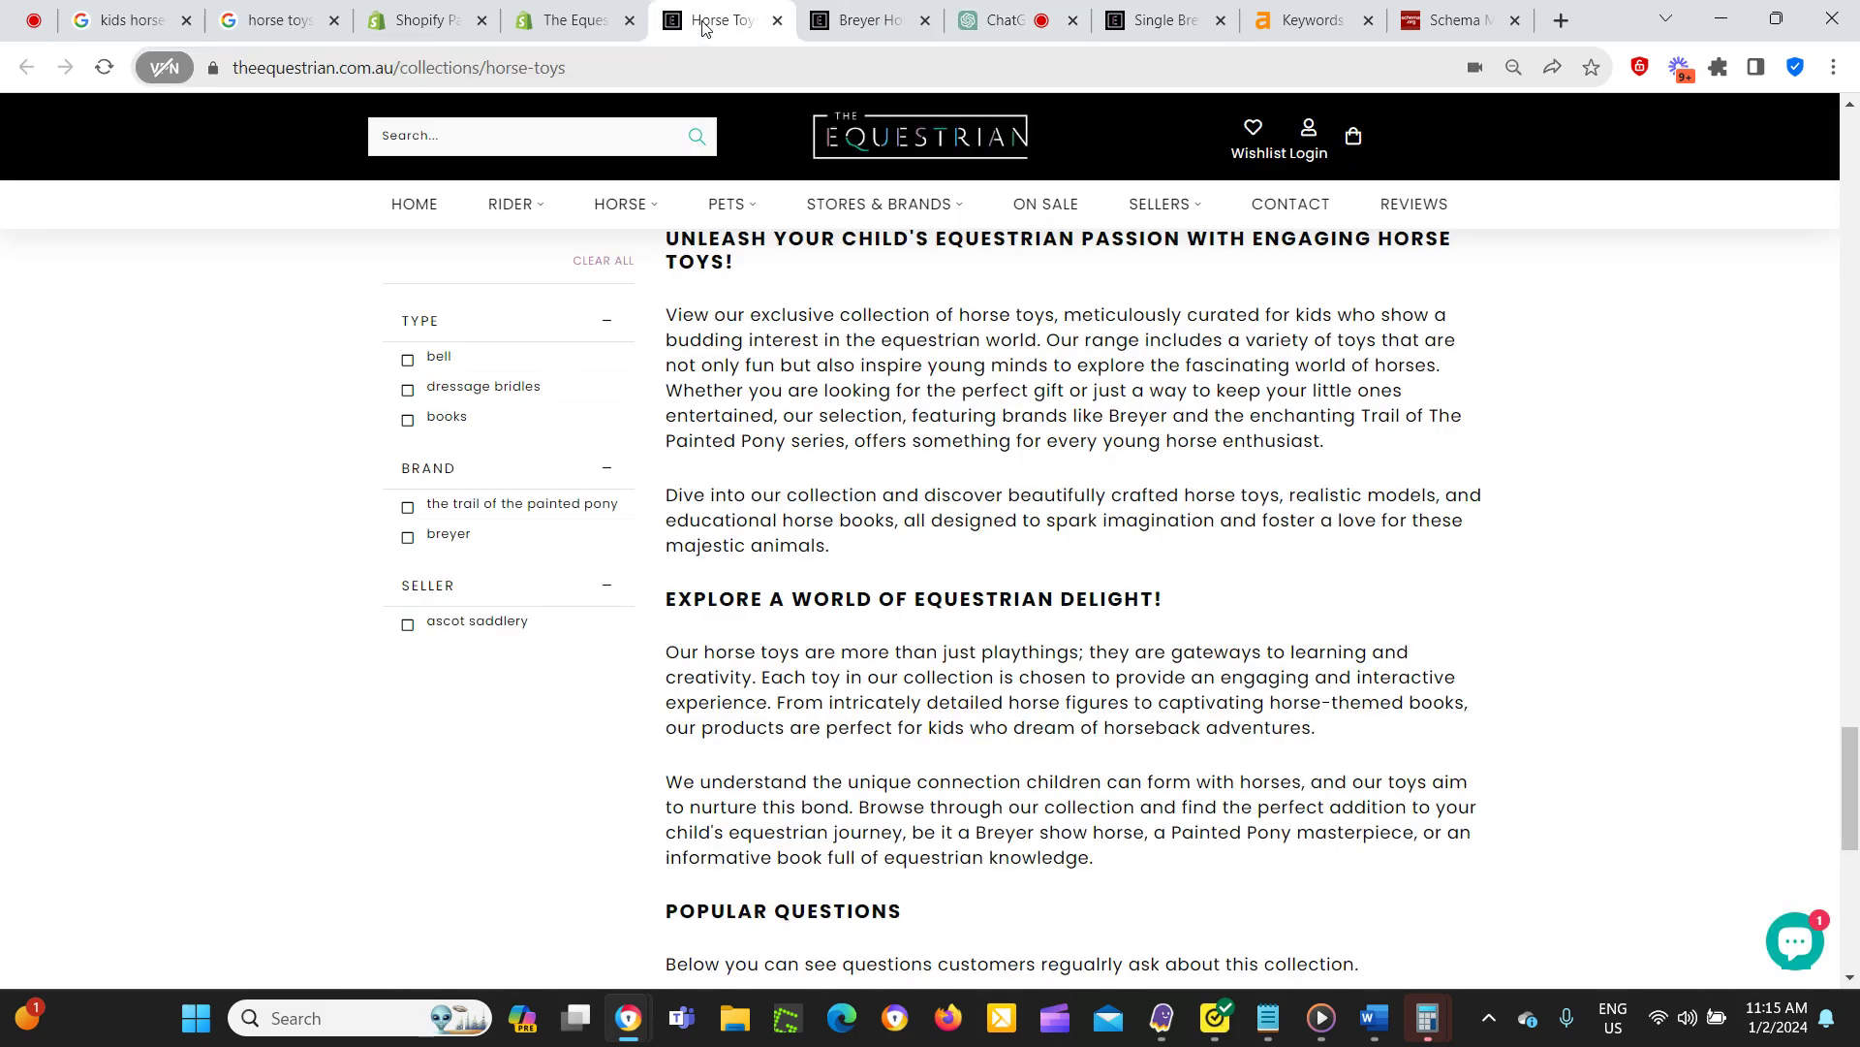
pyautogui.rightClick(618, 70)
pyautogui.hotkey('ctrl', 'c')
pyautogui.press('Escape')
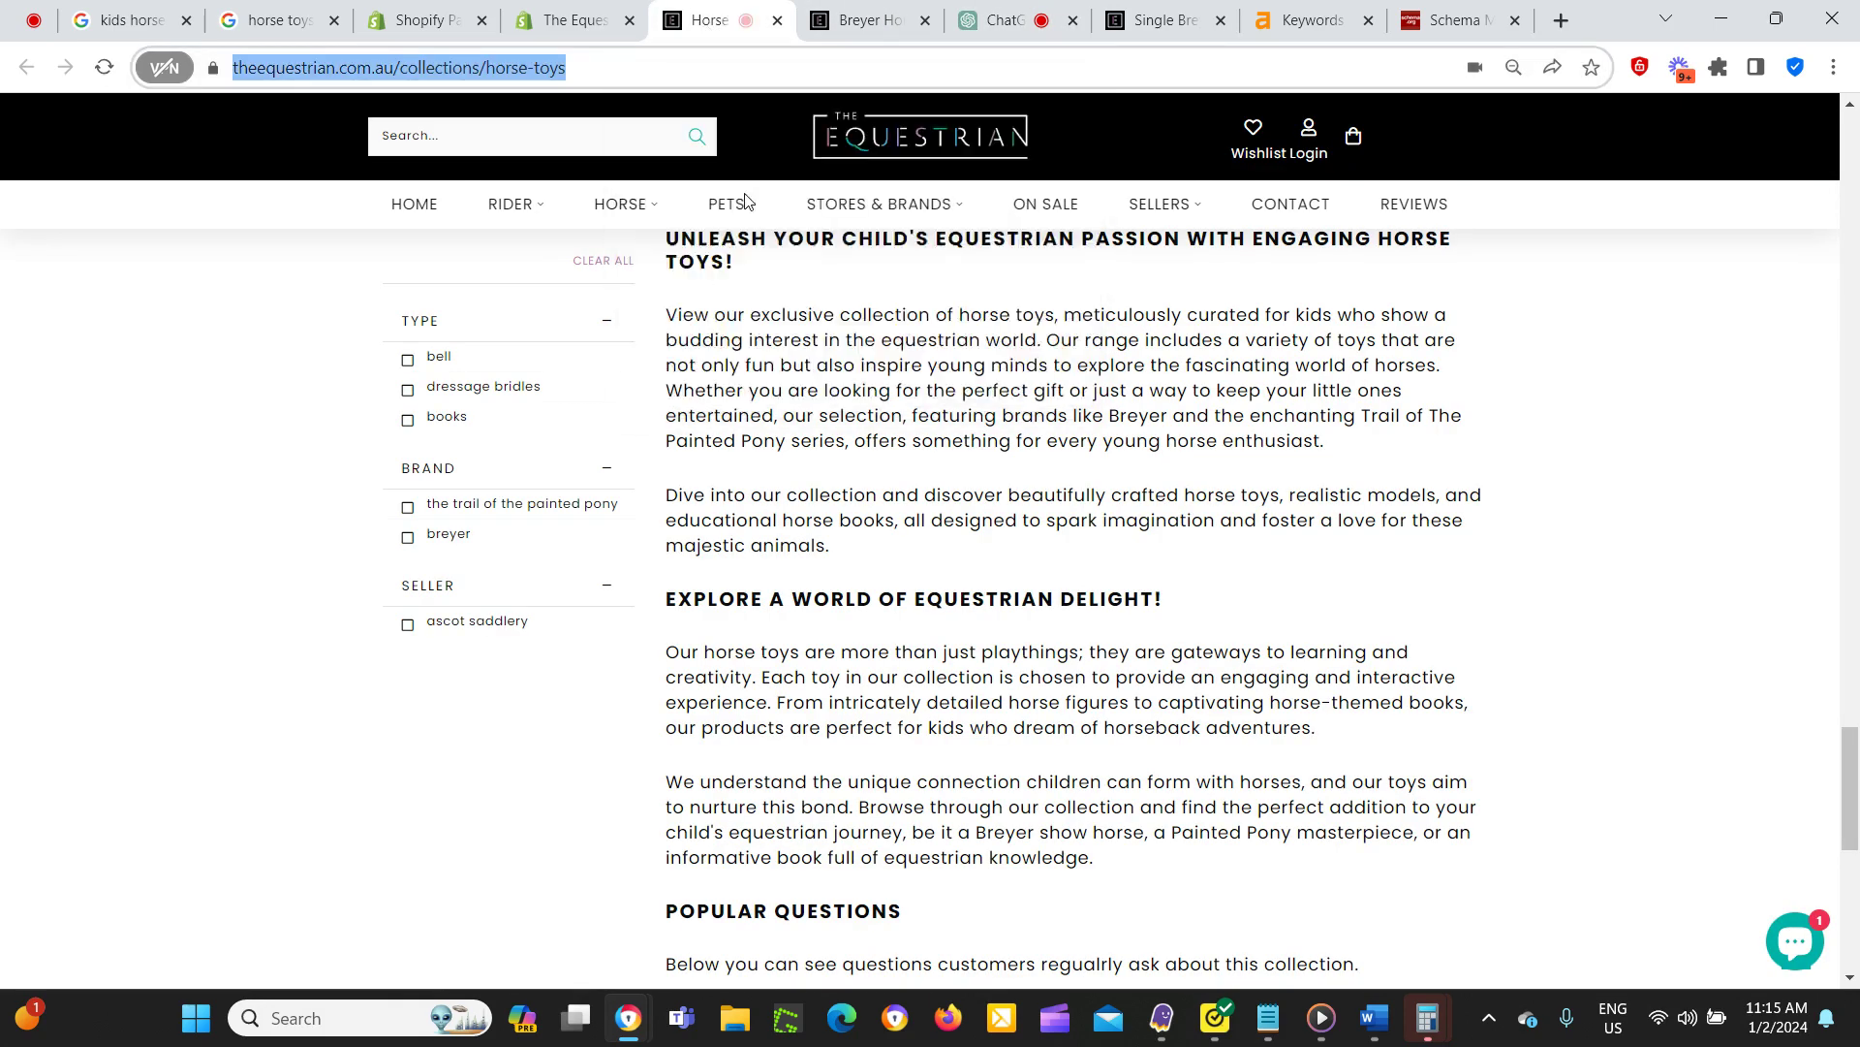
# Review the horse toys collection page's main heading, intro text and sub-collection links above the product grid.
pyautogui.click(1583, 665)
pyautogui.scroll(2, 1590, 705)
pyautogui.scroll(15, 1594, 697)
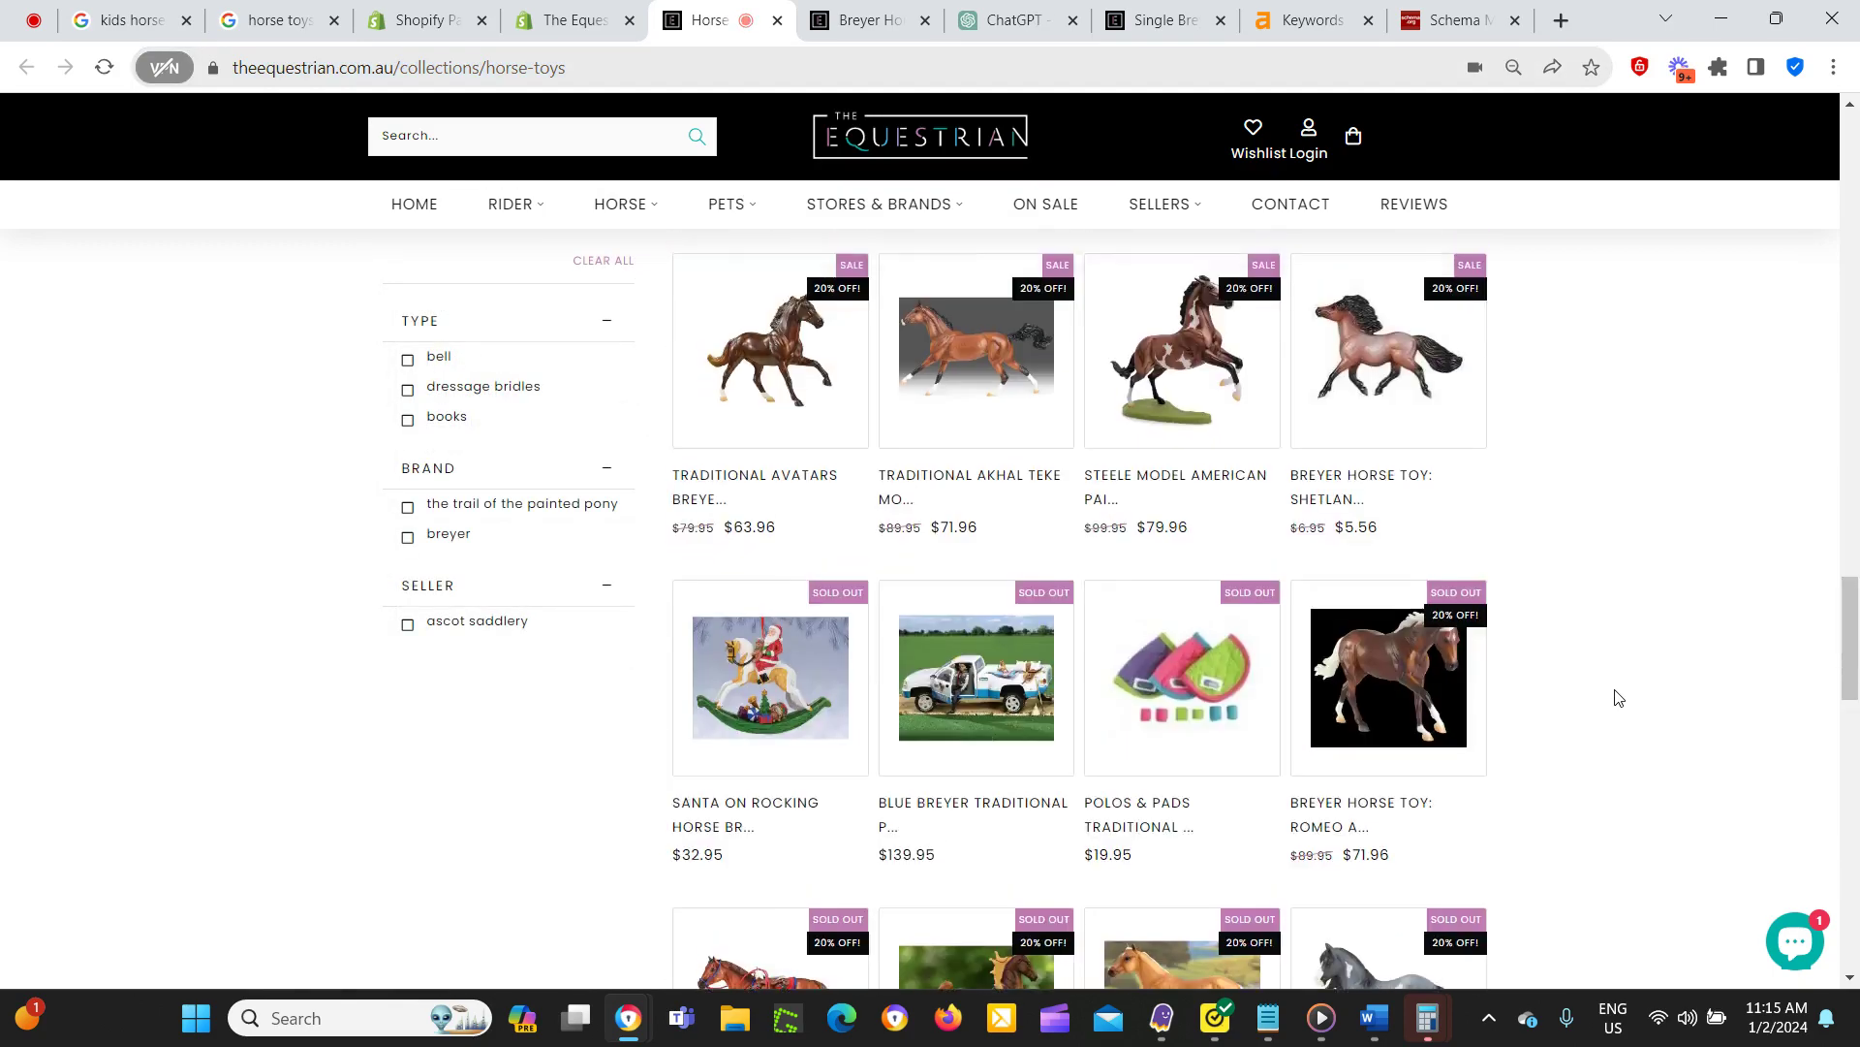
pyautogui.scroll(10, 1606, 685)
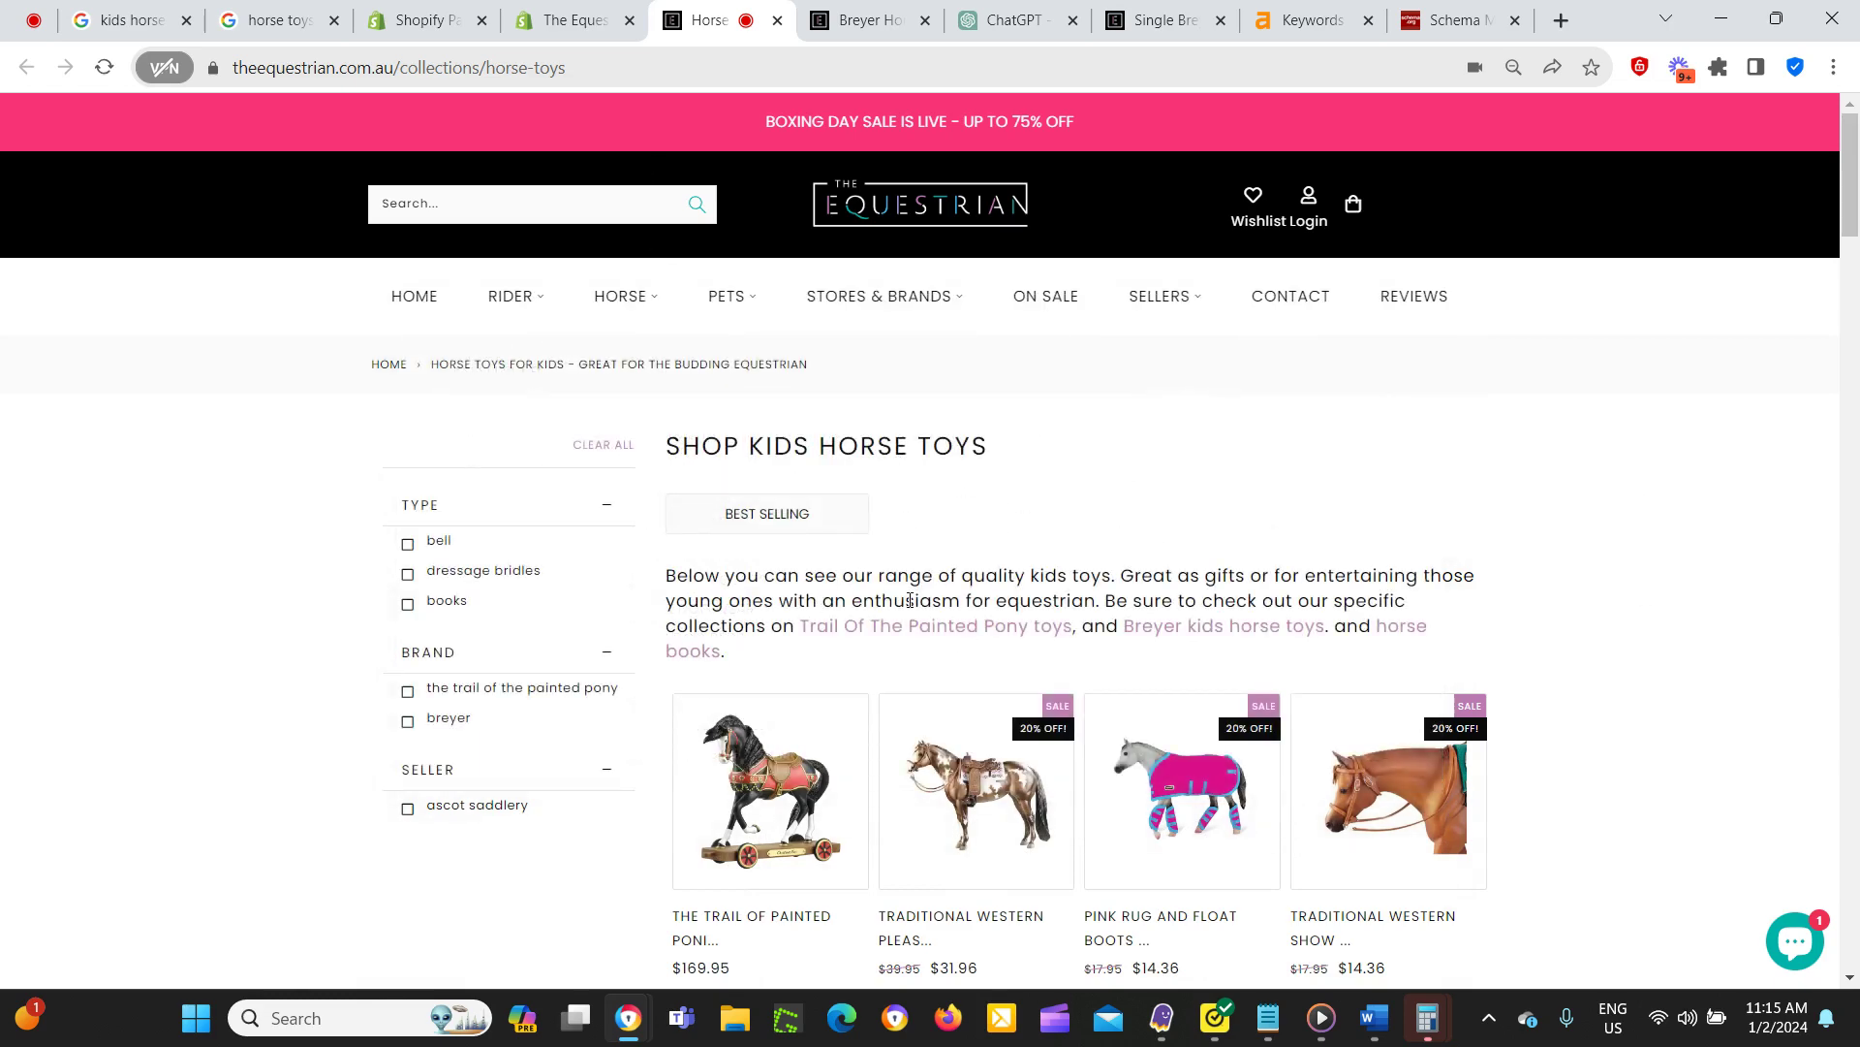
pyautogui.scroll(-3, 1366, 702)
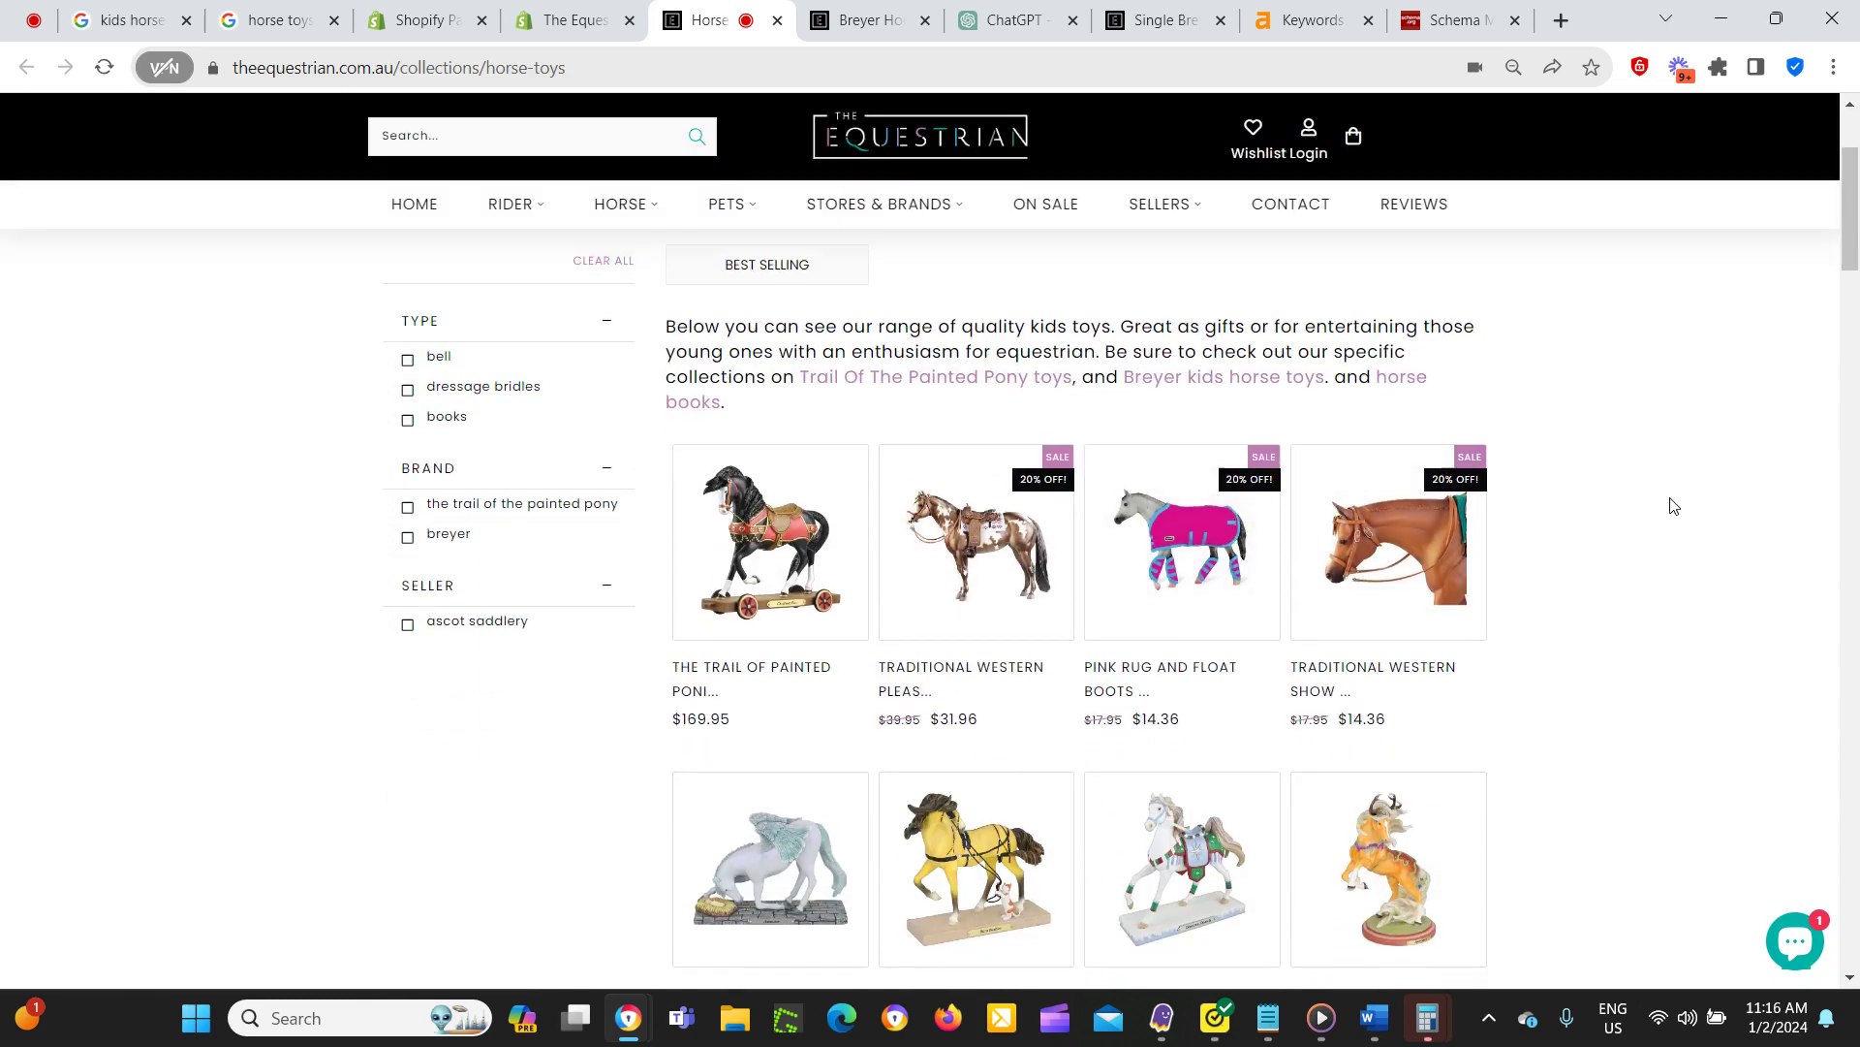
pyautogui.scroll(-2, 1670, 502)
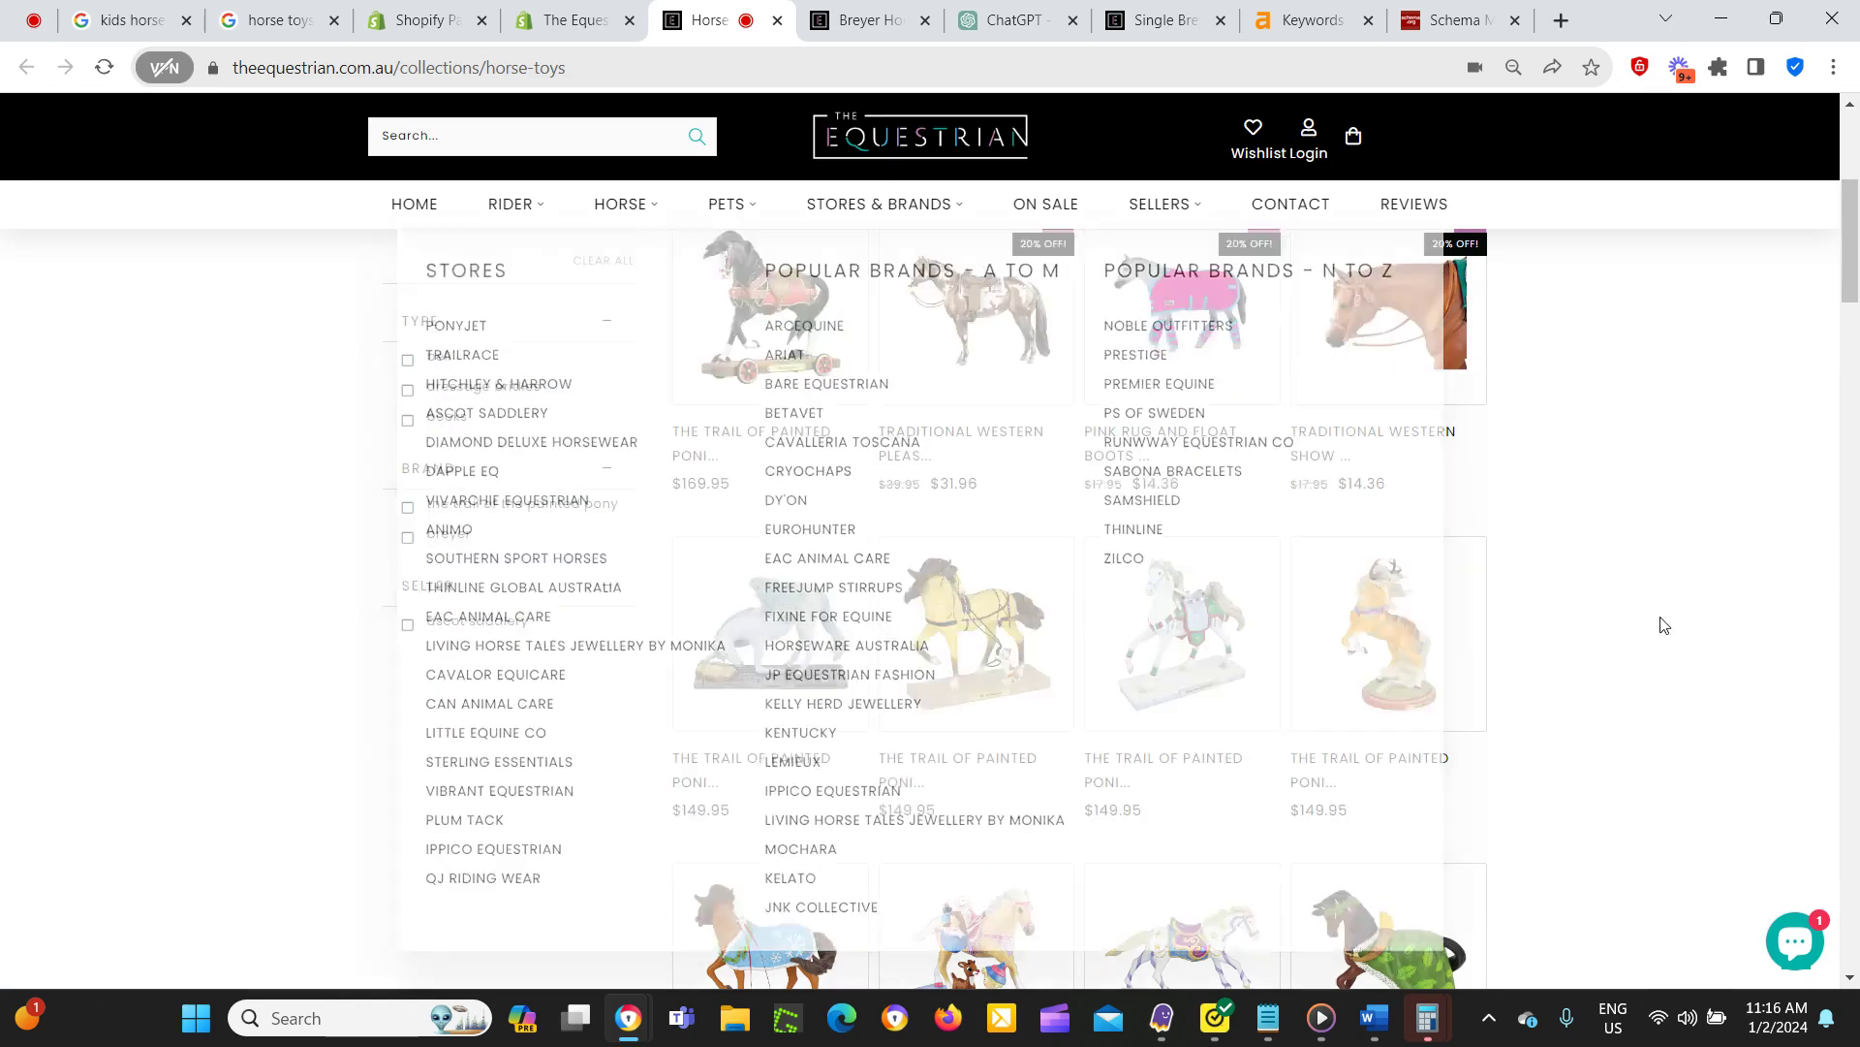
pyautogui.click(1018, 19)
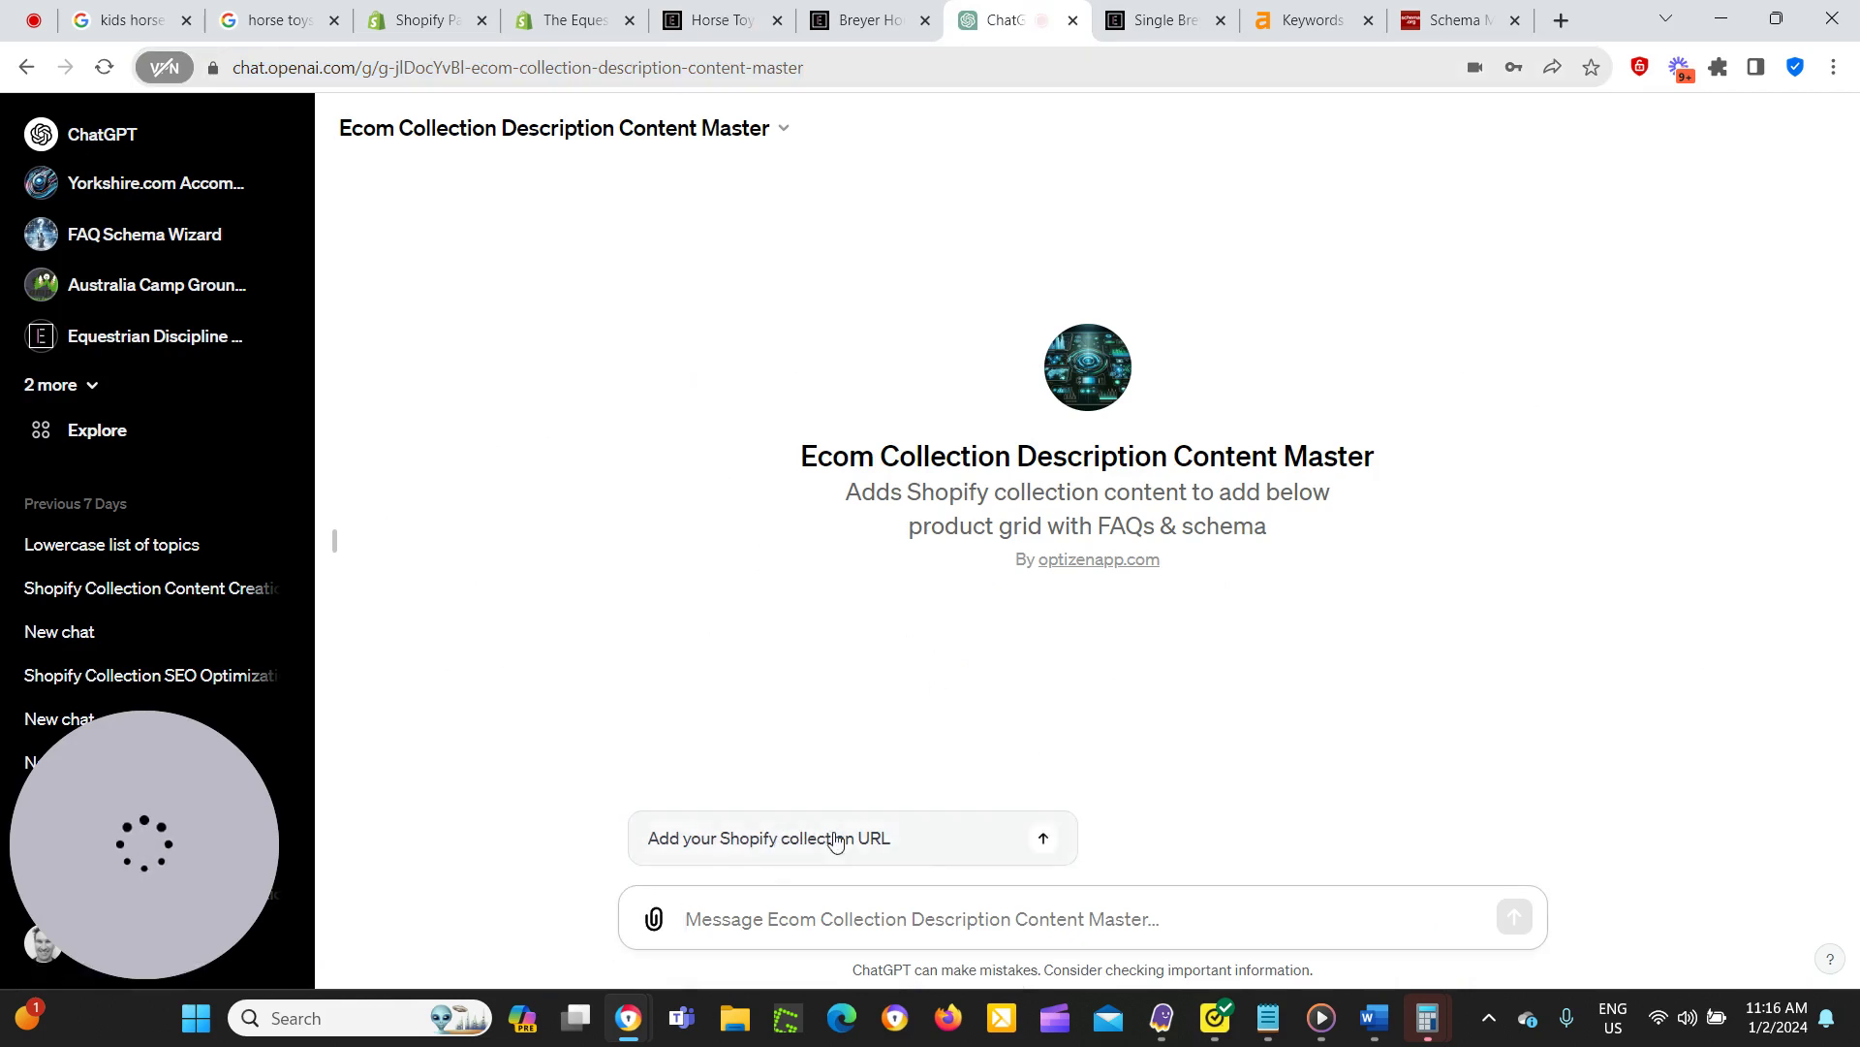
pyautogui.click(1042, 839)
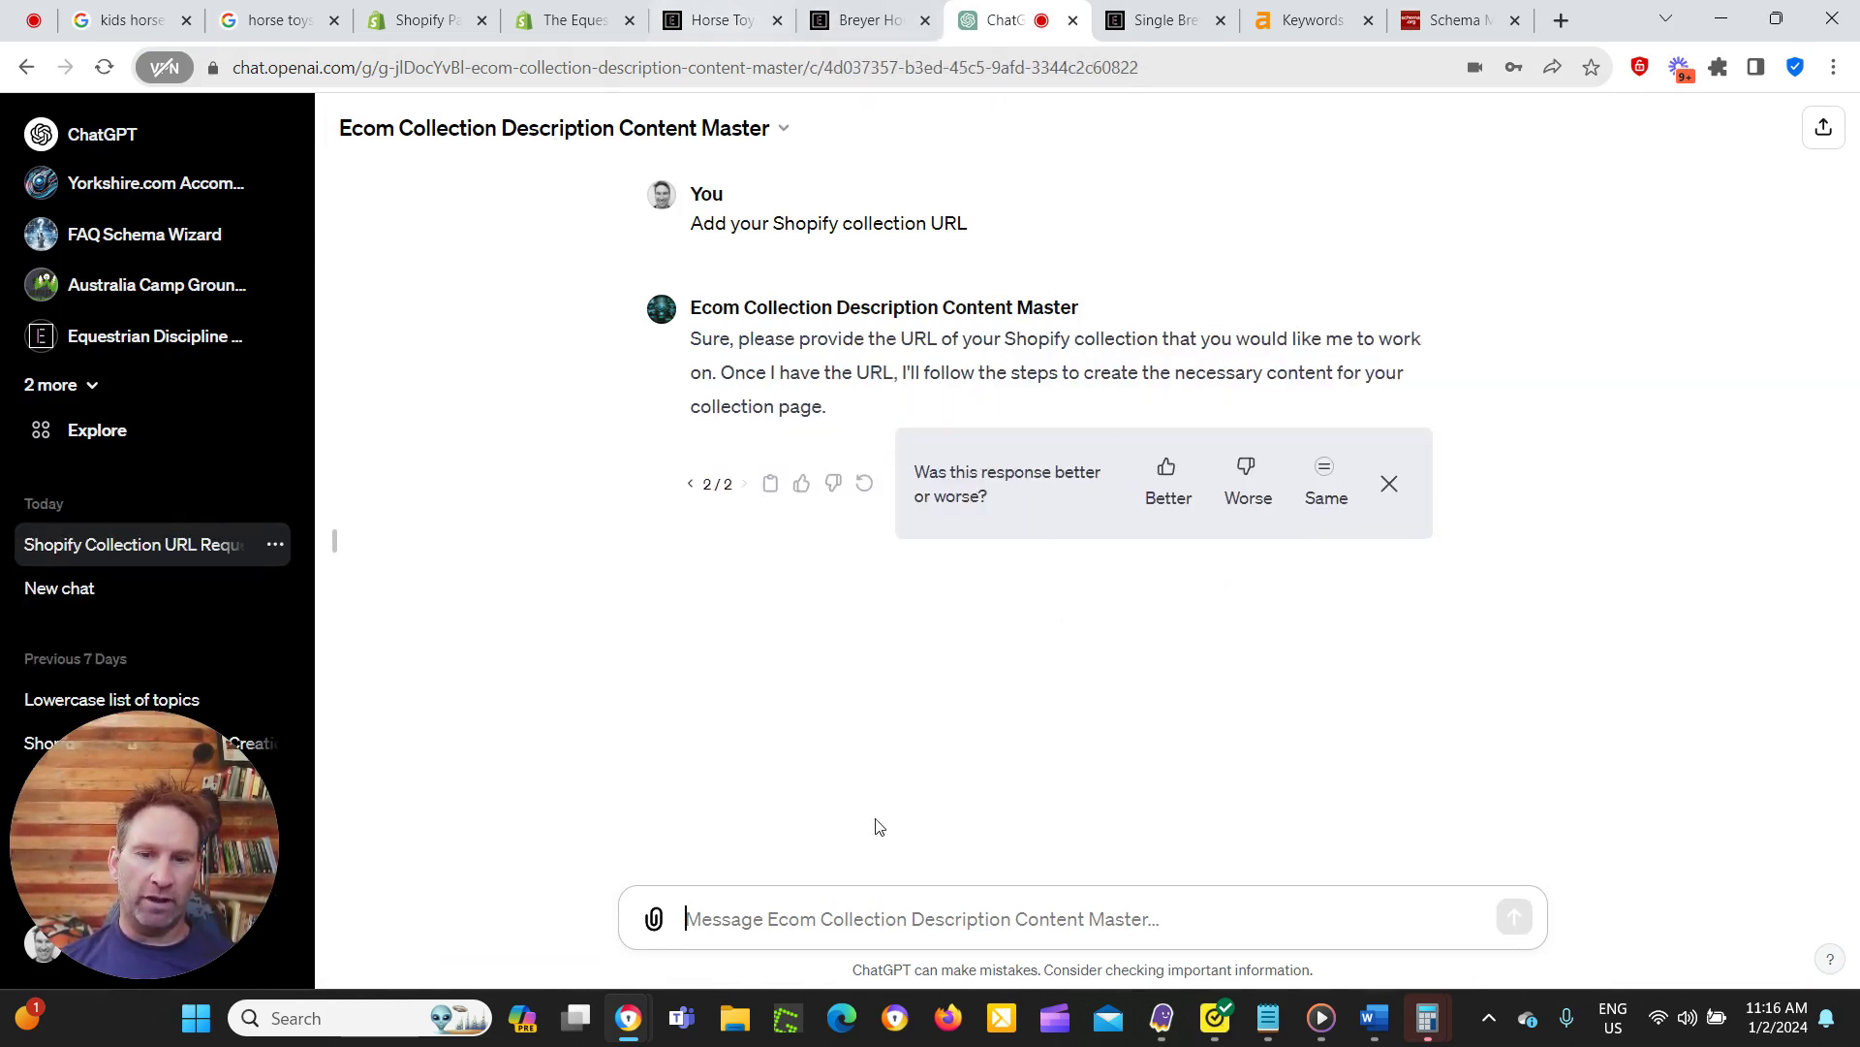
pyautogui.hotkey('ctrl', 'v')
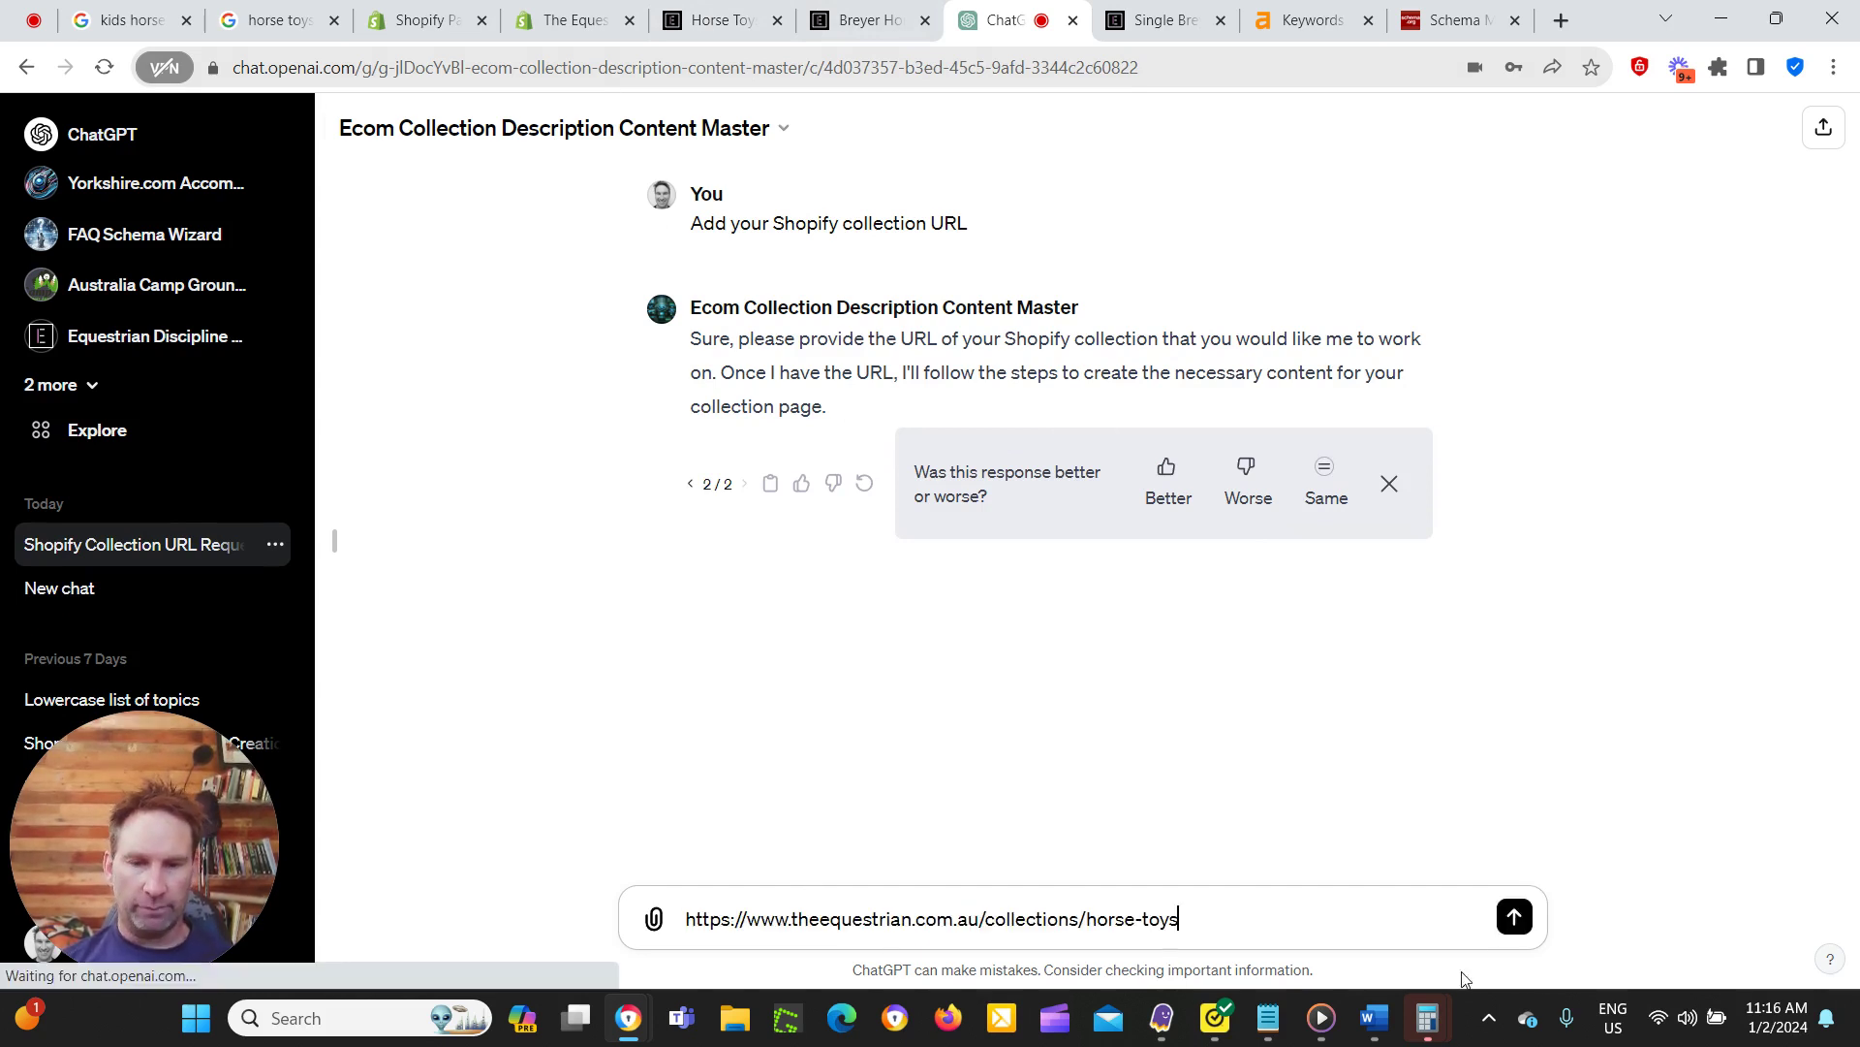
pyautogui.click(1514, 917)
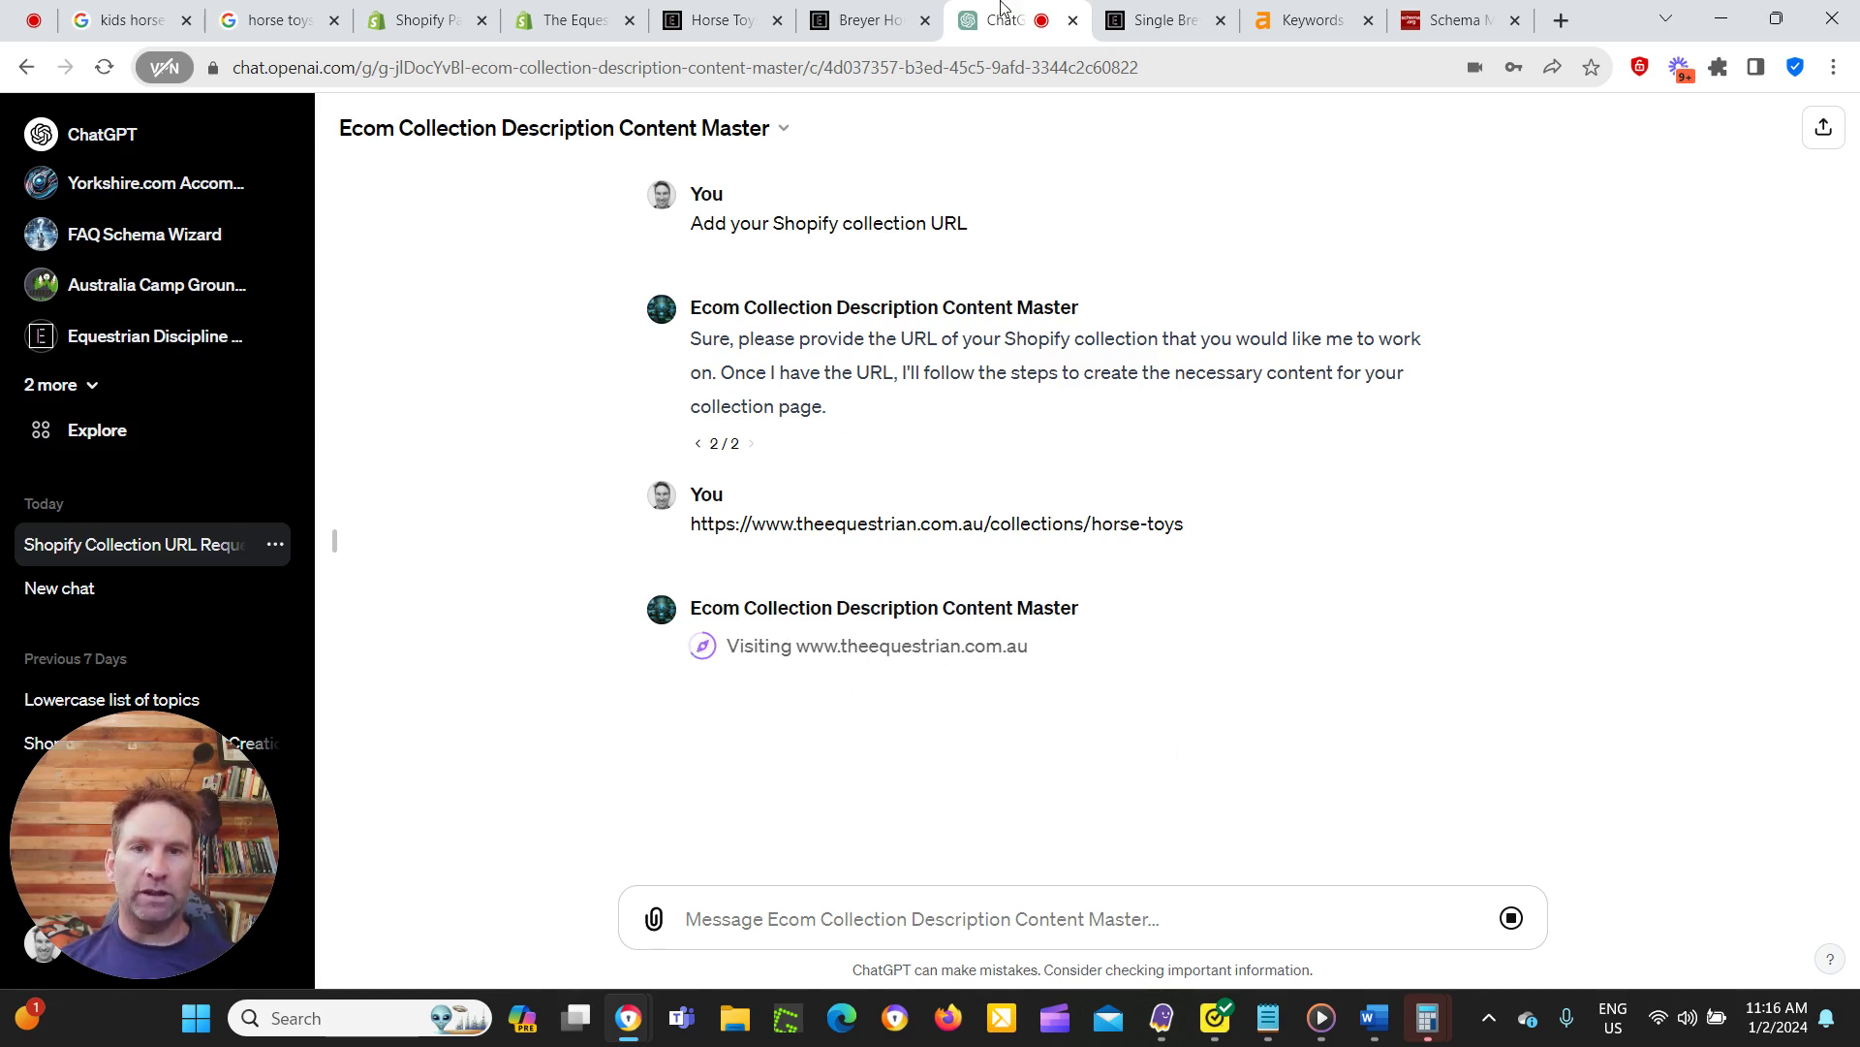
# Return to the horse toys collection page and examine how its heading, intro text and links relate to the first products listed.
pyautogui.click(722, 20)
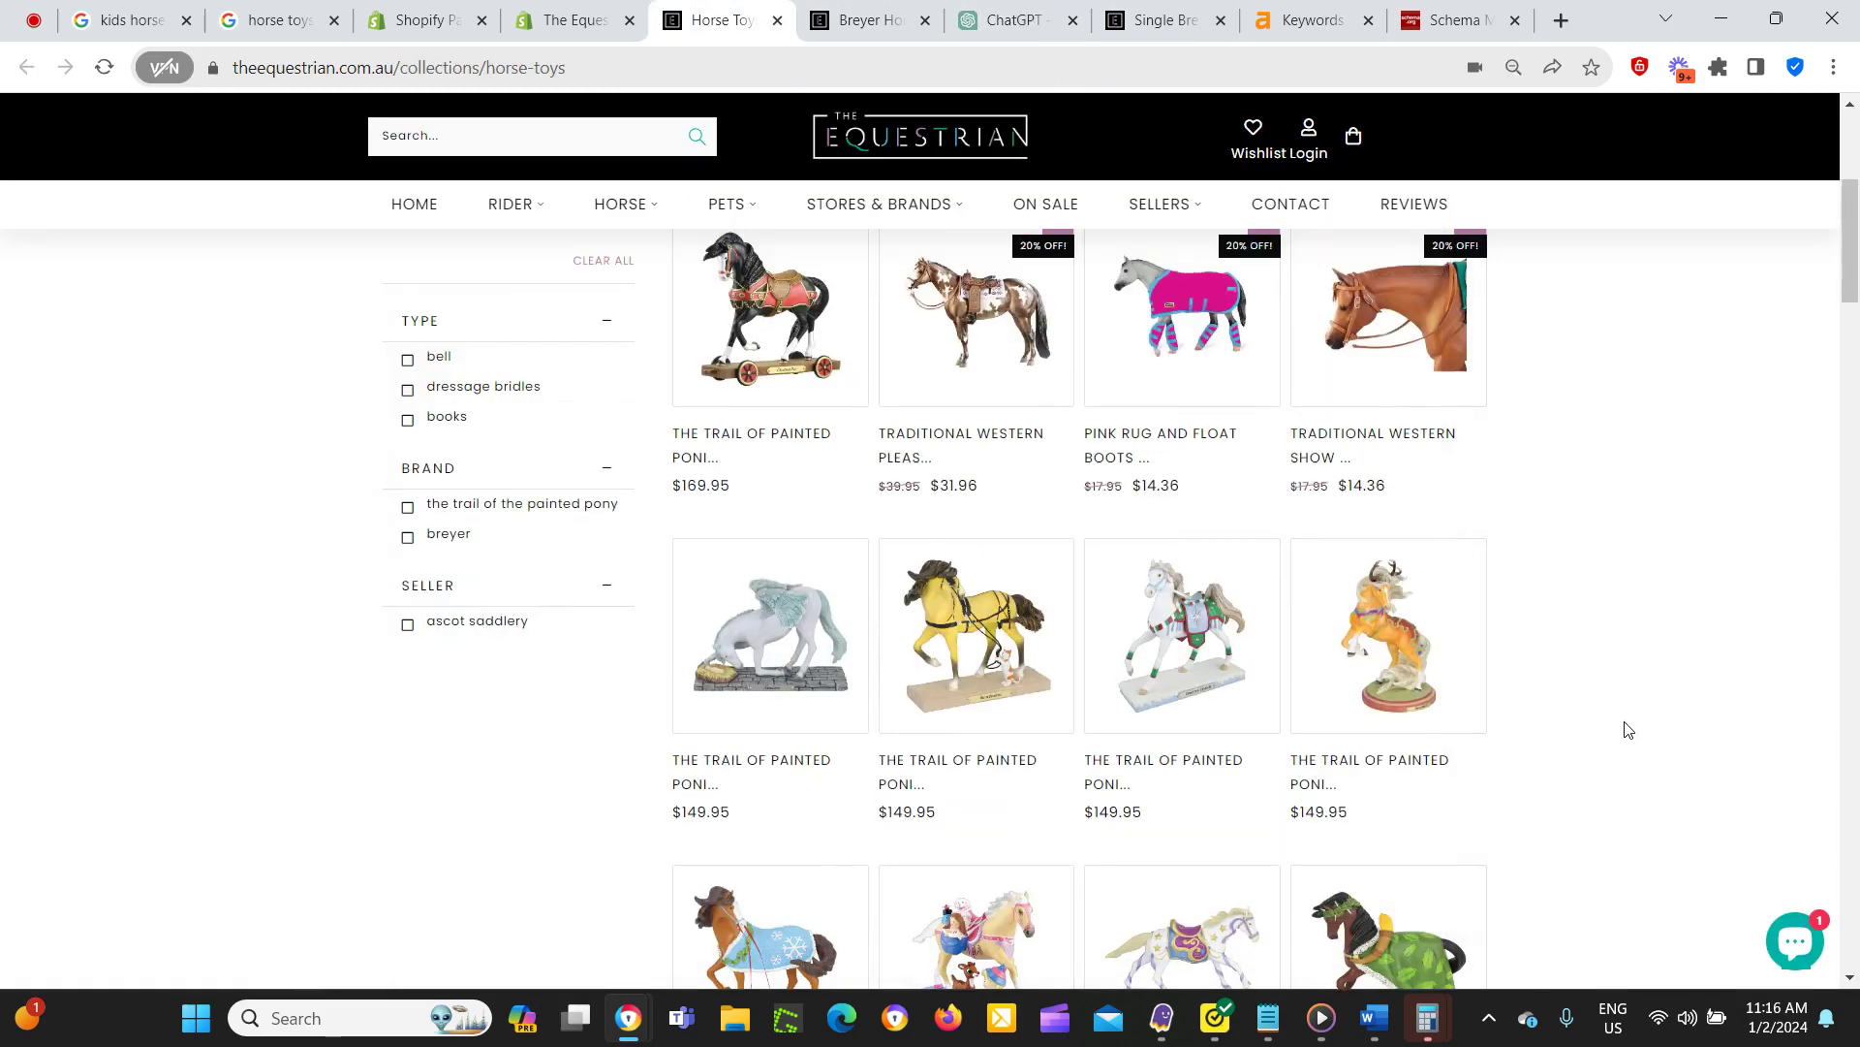
pyautogui.scroll(3, 1618, 717)
pyautogui.scroll(-2, 1624, 727)
pyautogui.scroll(1, 1628, 717)
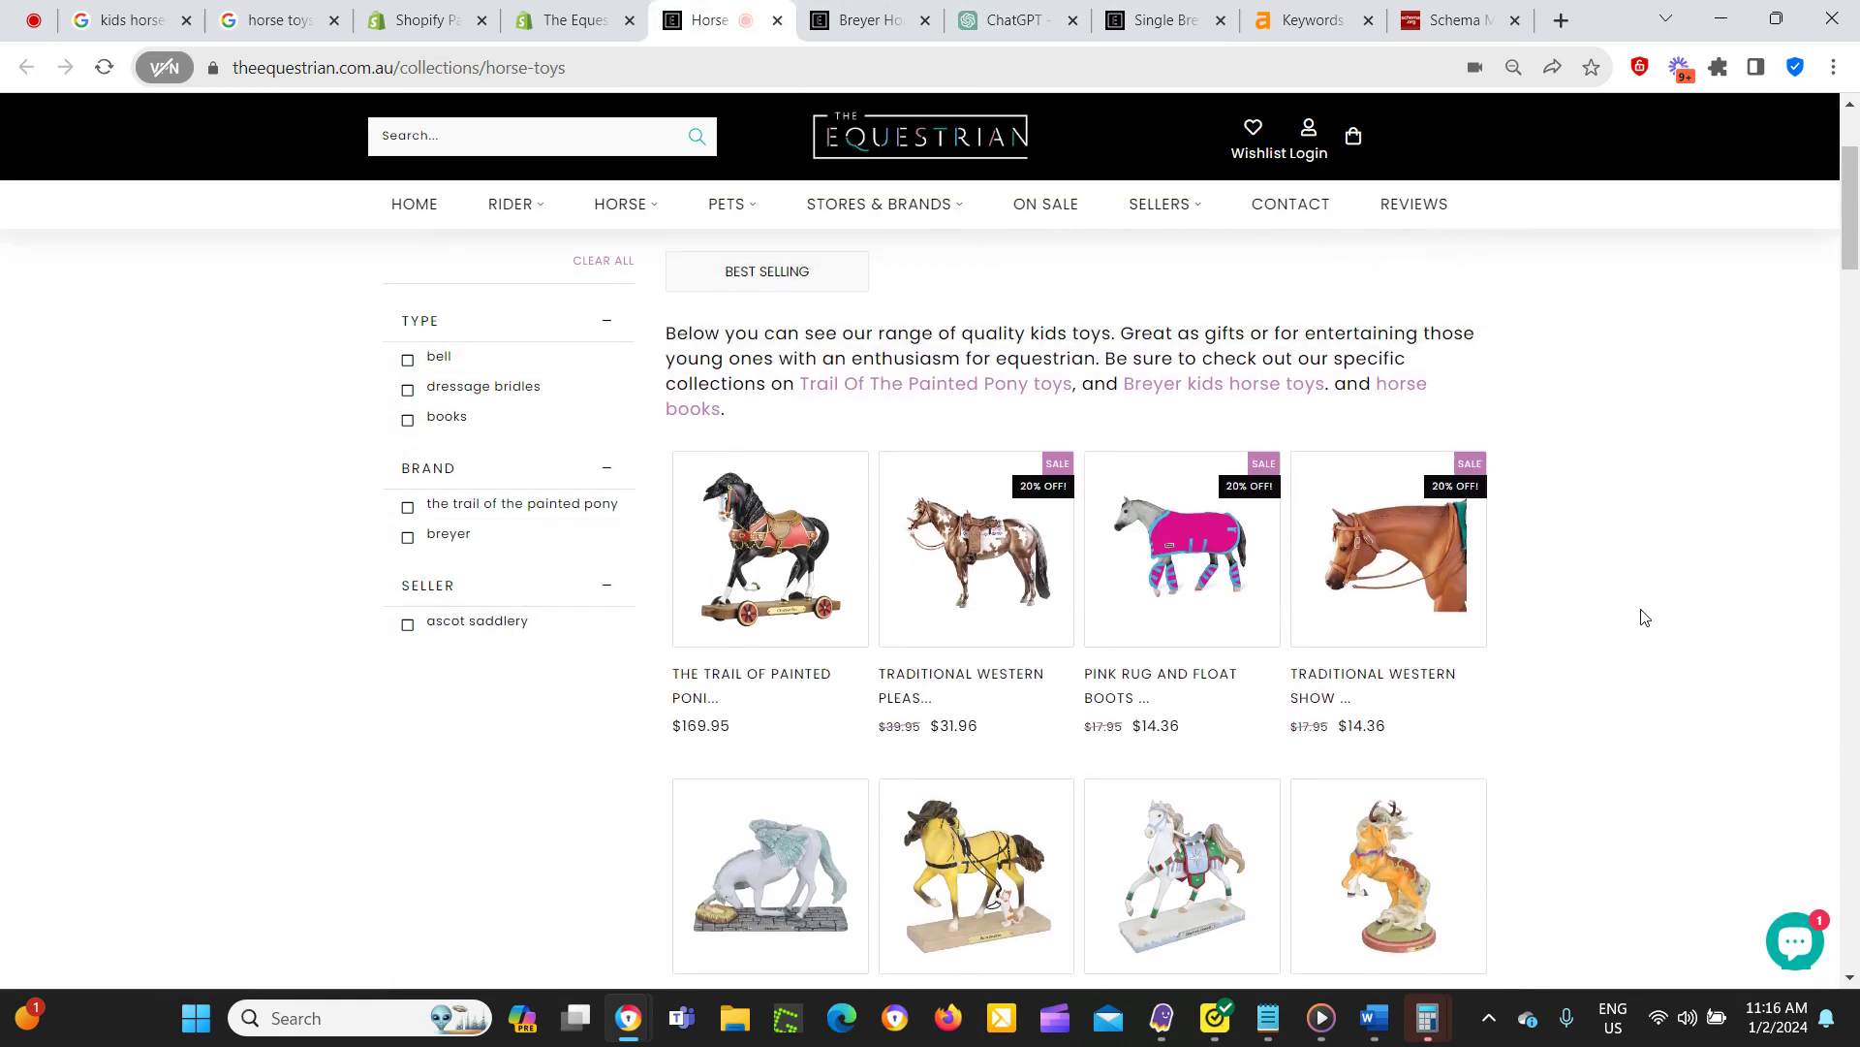
pyautogui.scroll(1, 1599, 644)
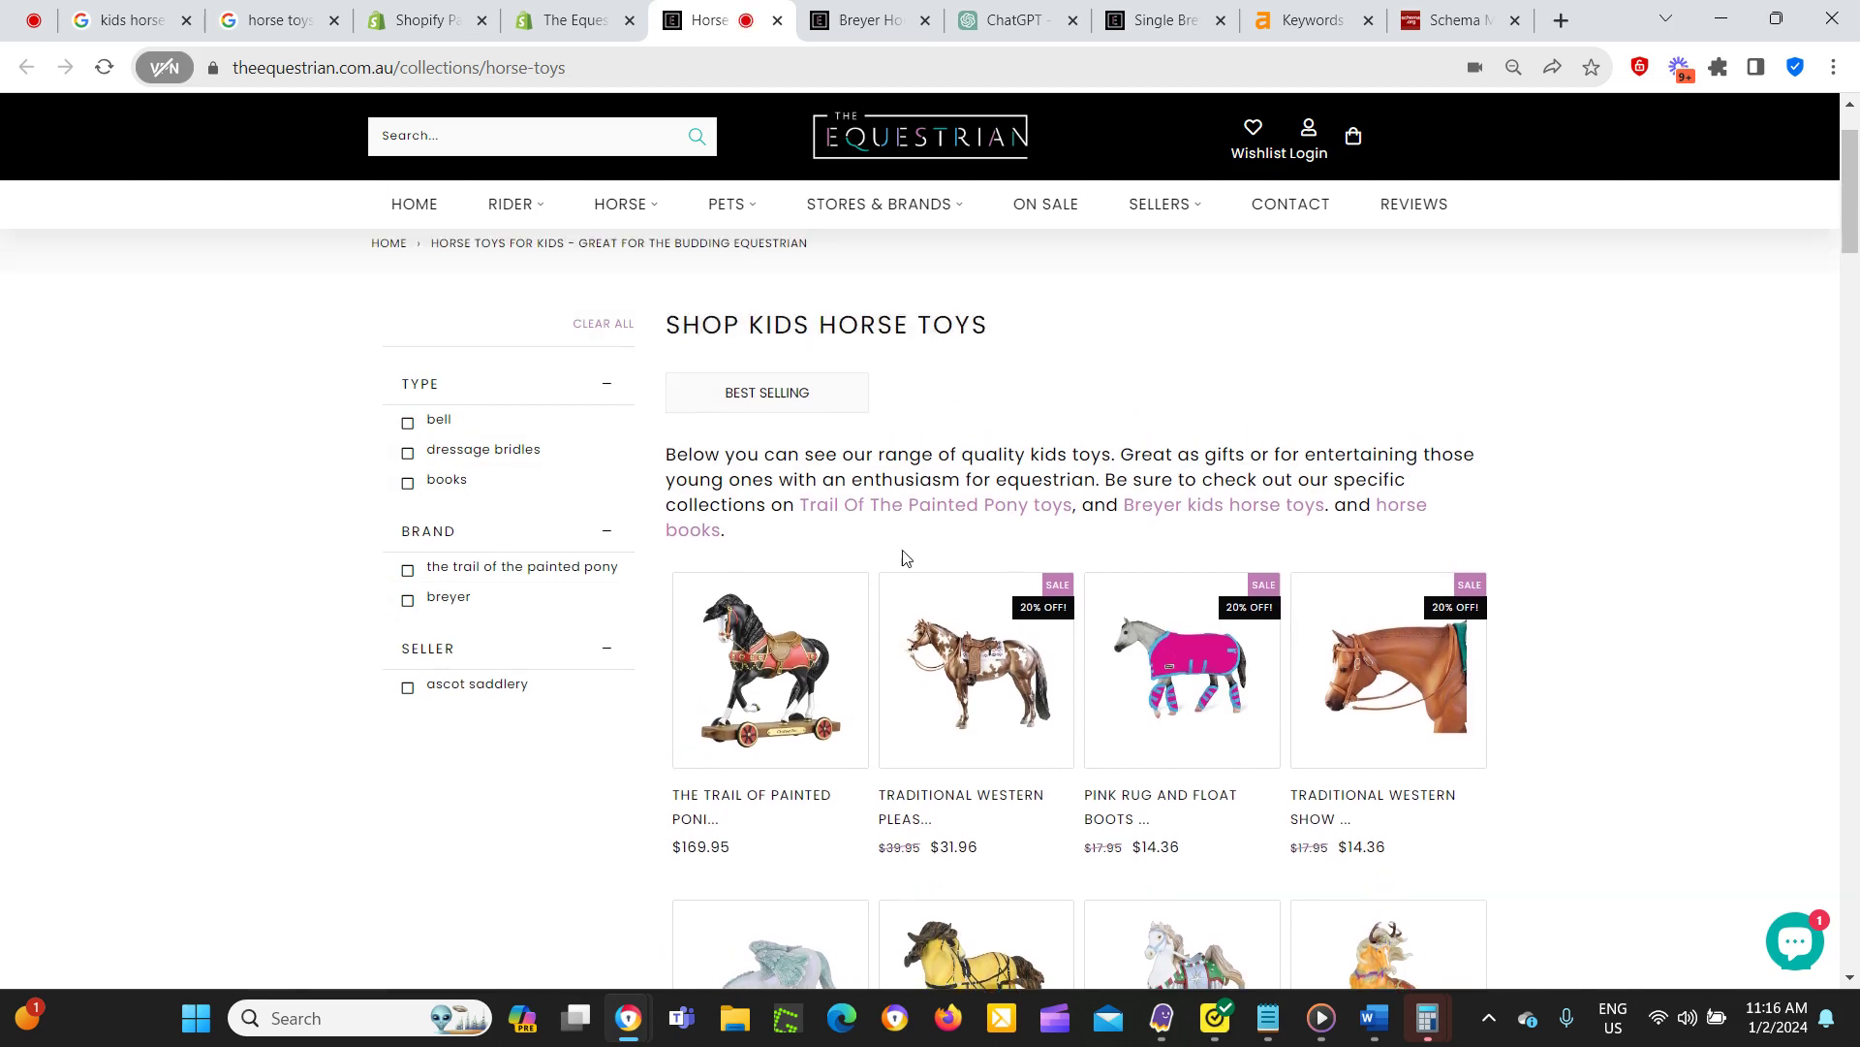
pyautogui.scroll(-1, 655, 661)
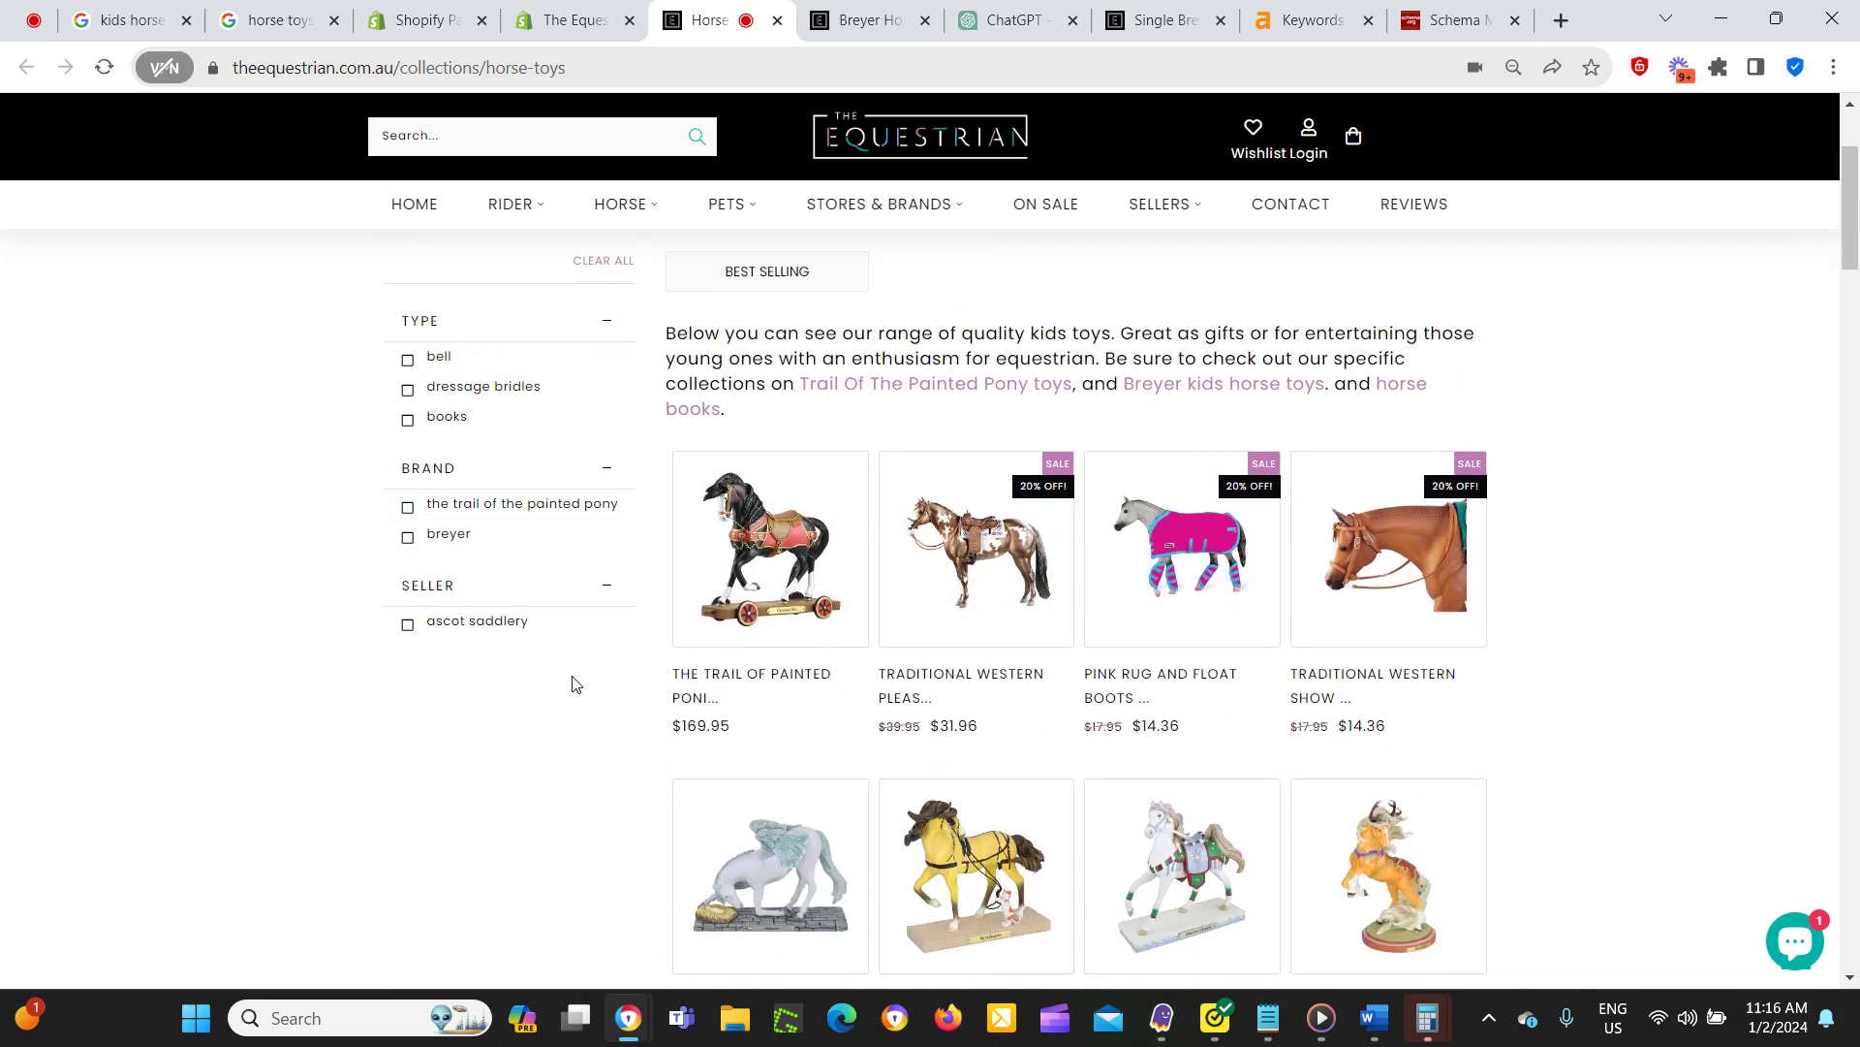
pyautogui.scroll(1, 600, 684)
pyautogui.scroll(-1, 543, 772)
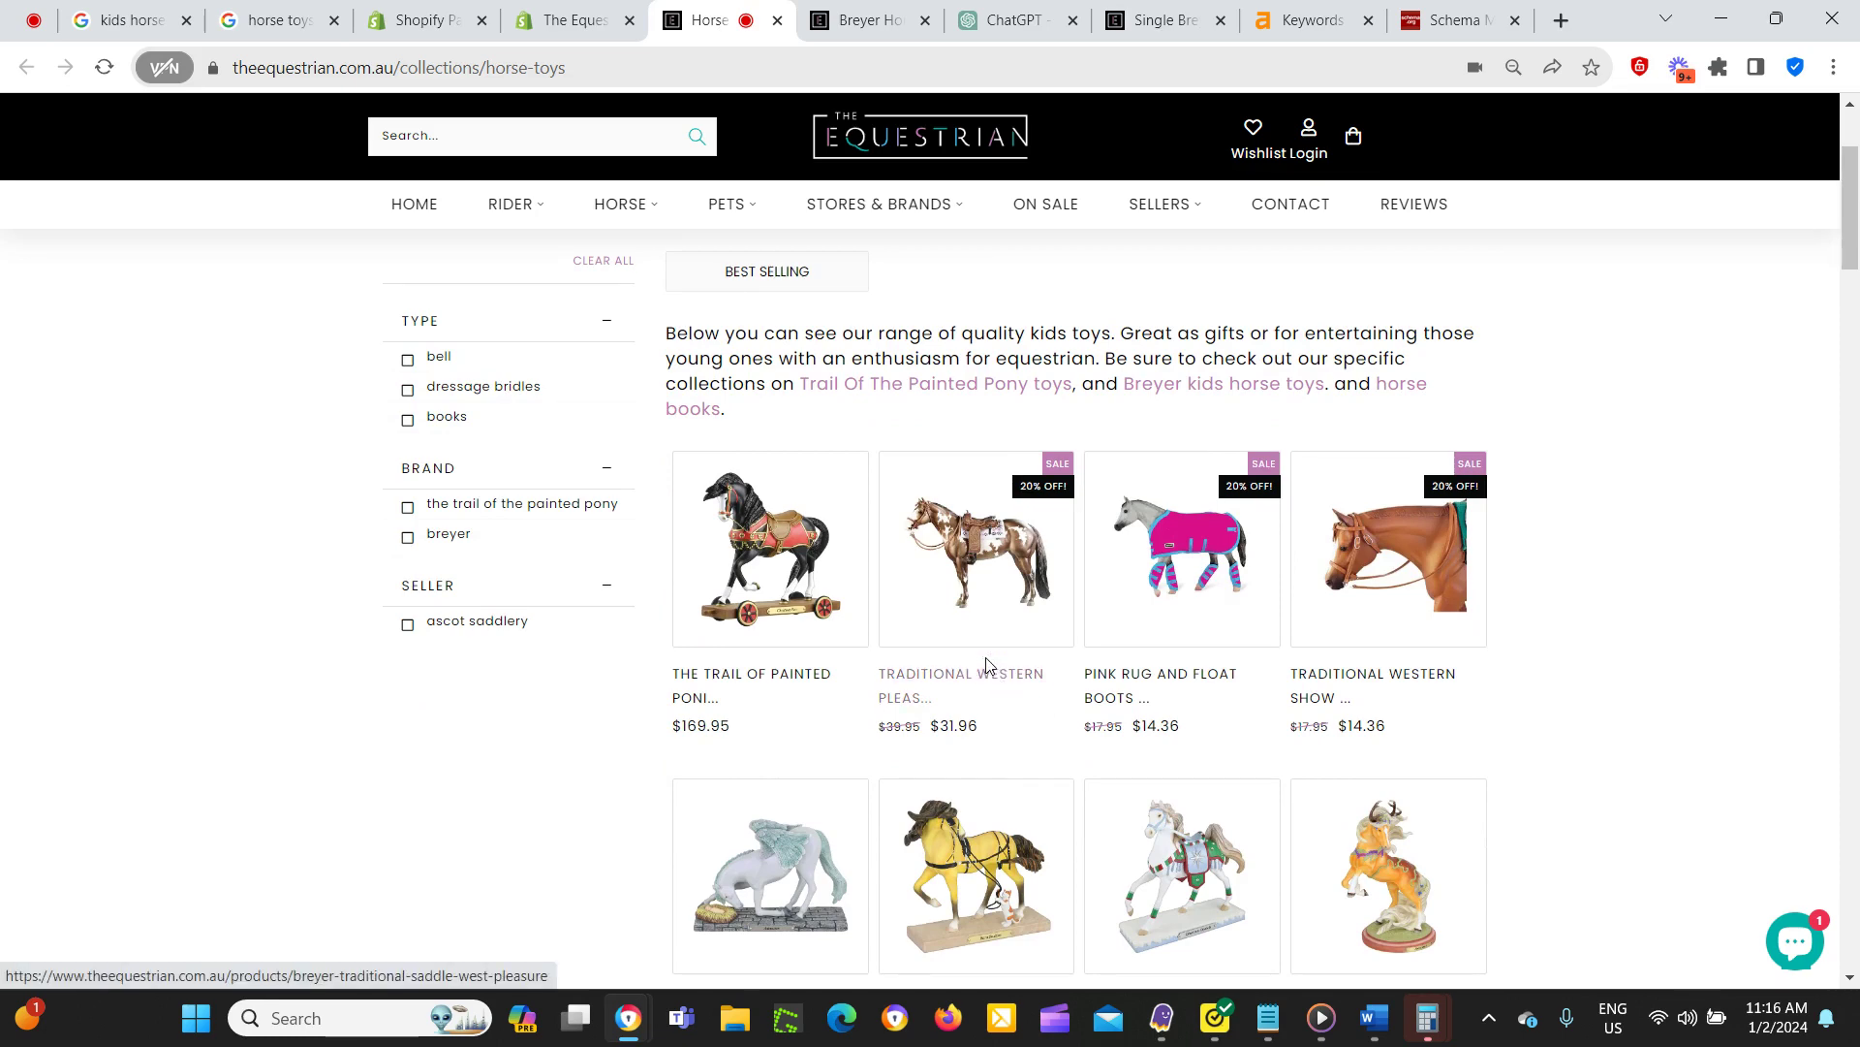
pyautogui.scroll(3, 802, 382)
pyautogui.scroll(-3, 882, 564)
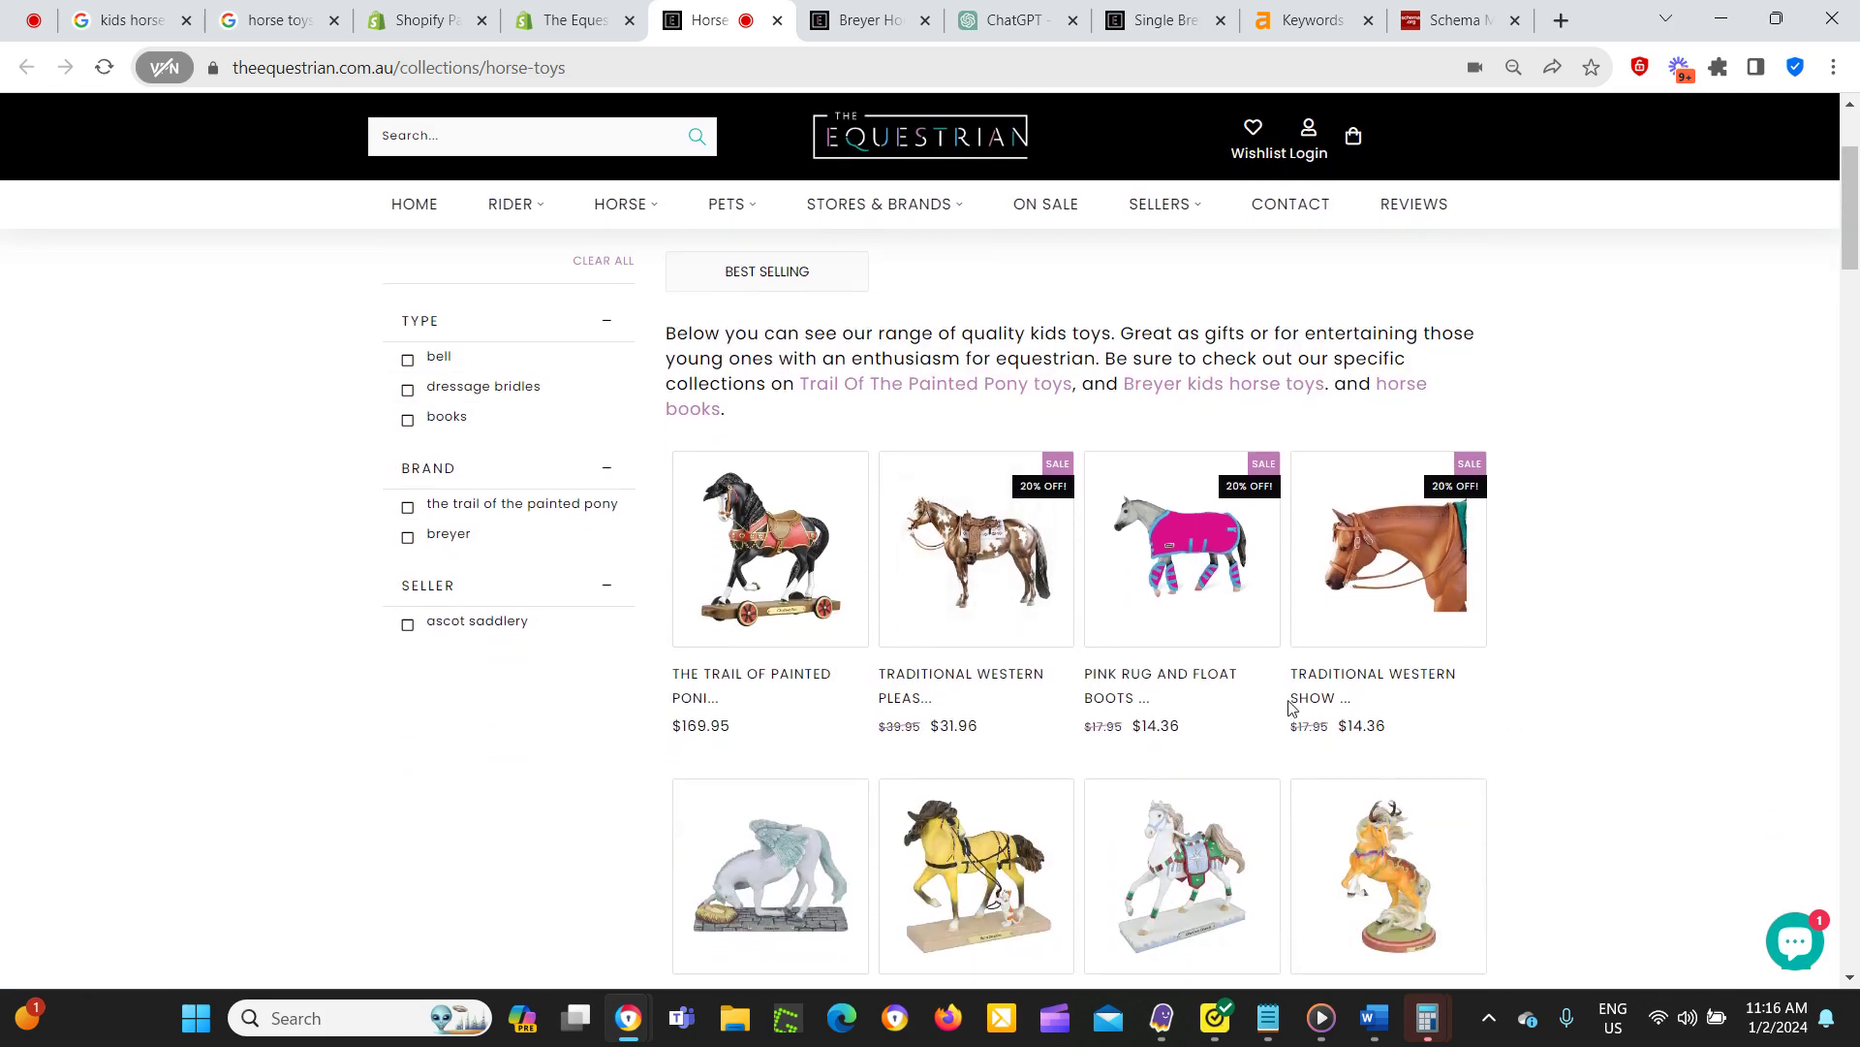
pyautogui.scroll(2, 1308, 714)
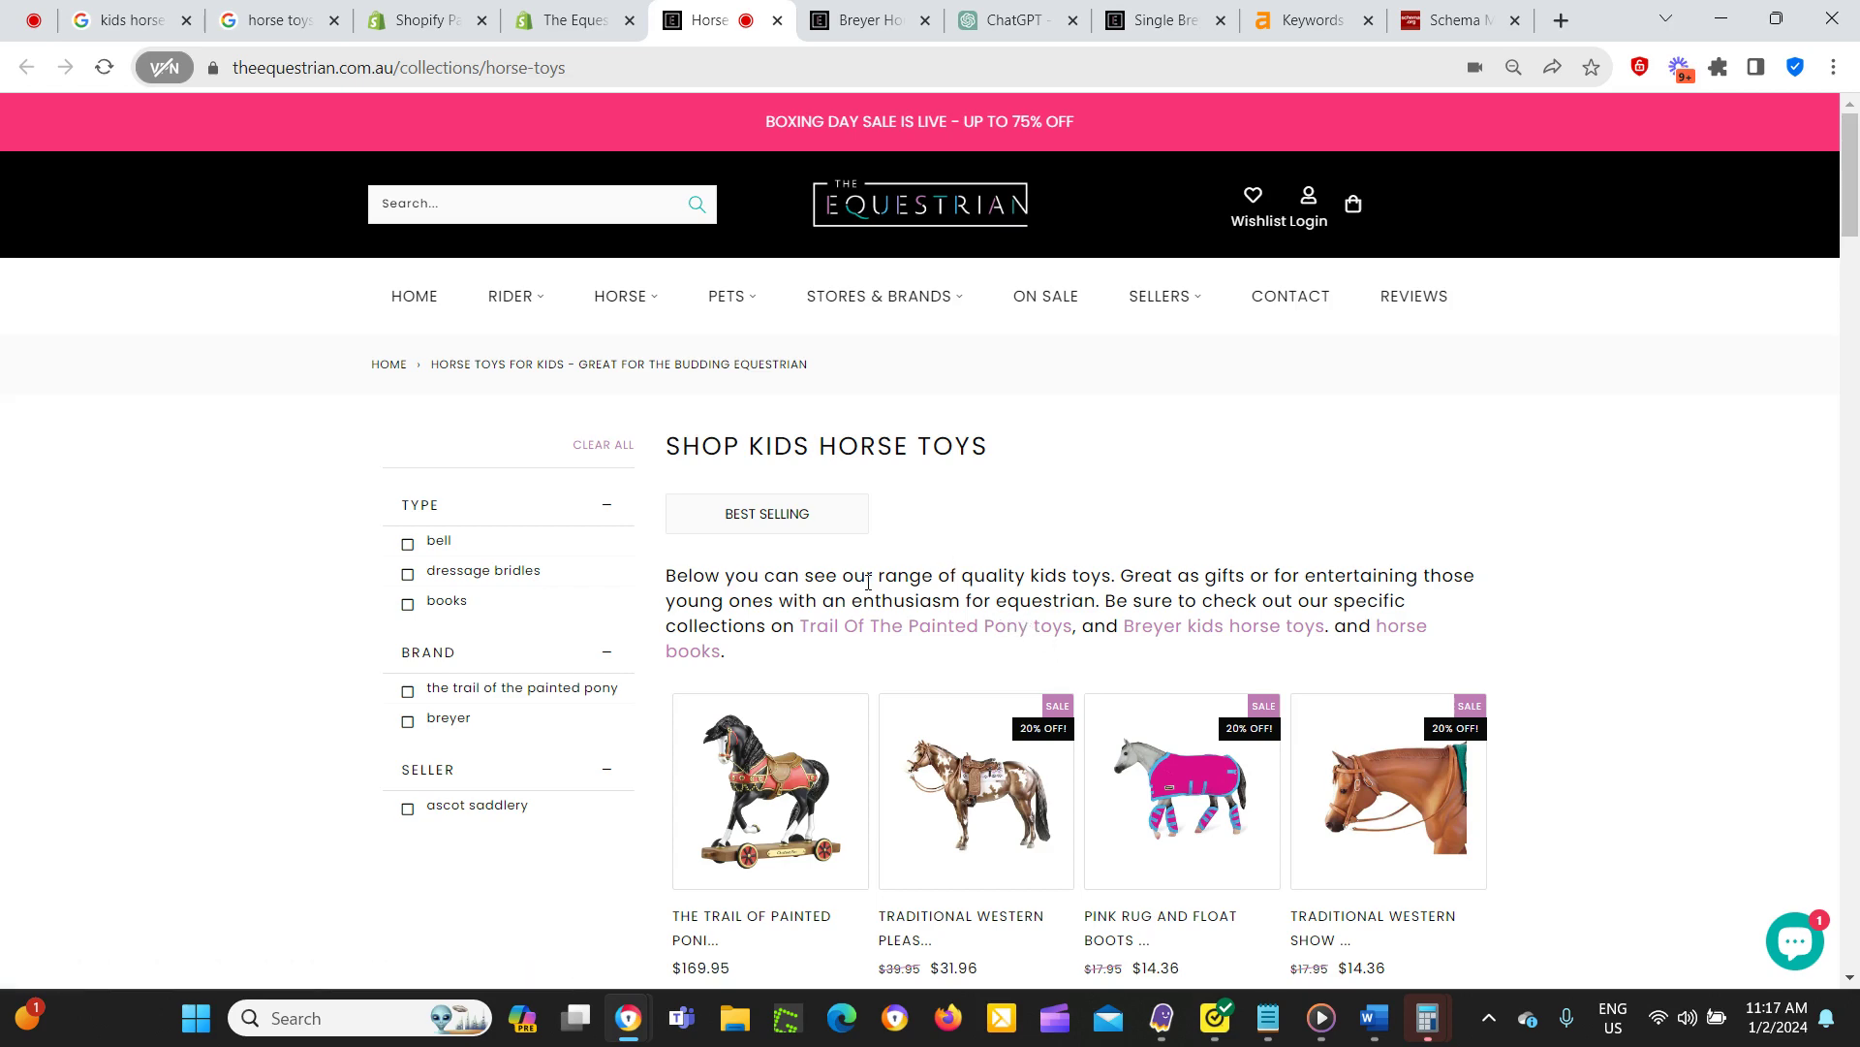
pyautogui.scroll(-3, 998, 630)
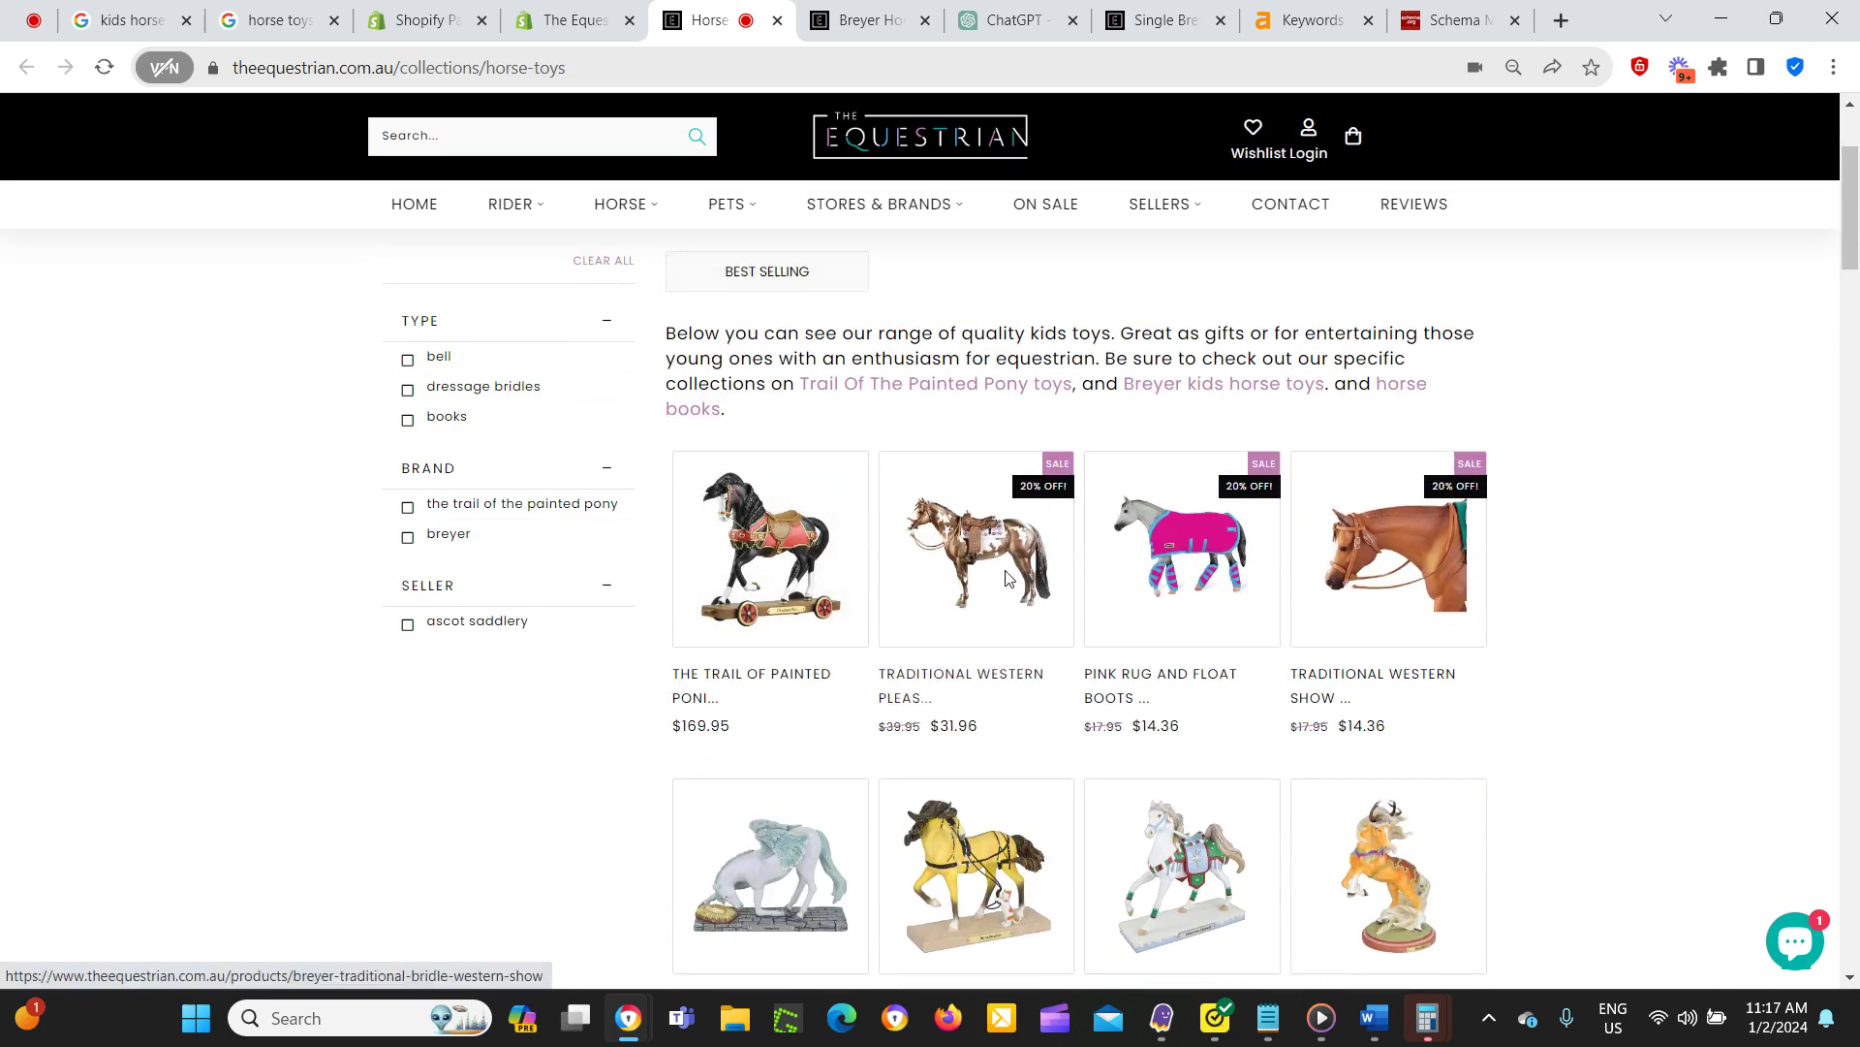
pyautogui.scroll(1, 1018, 698)
pyautogui.scroll(-2, 1098, 714)
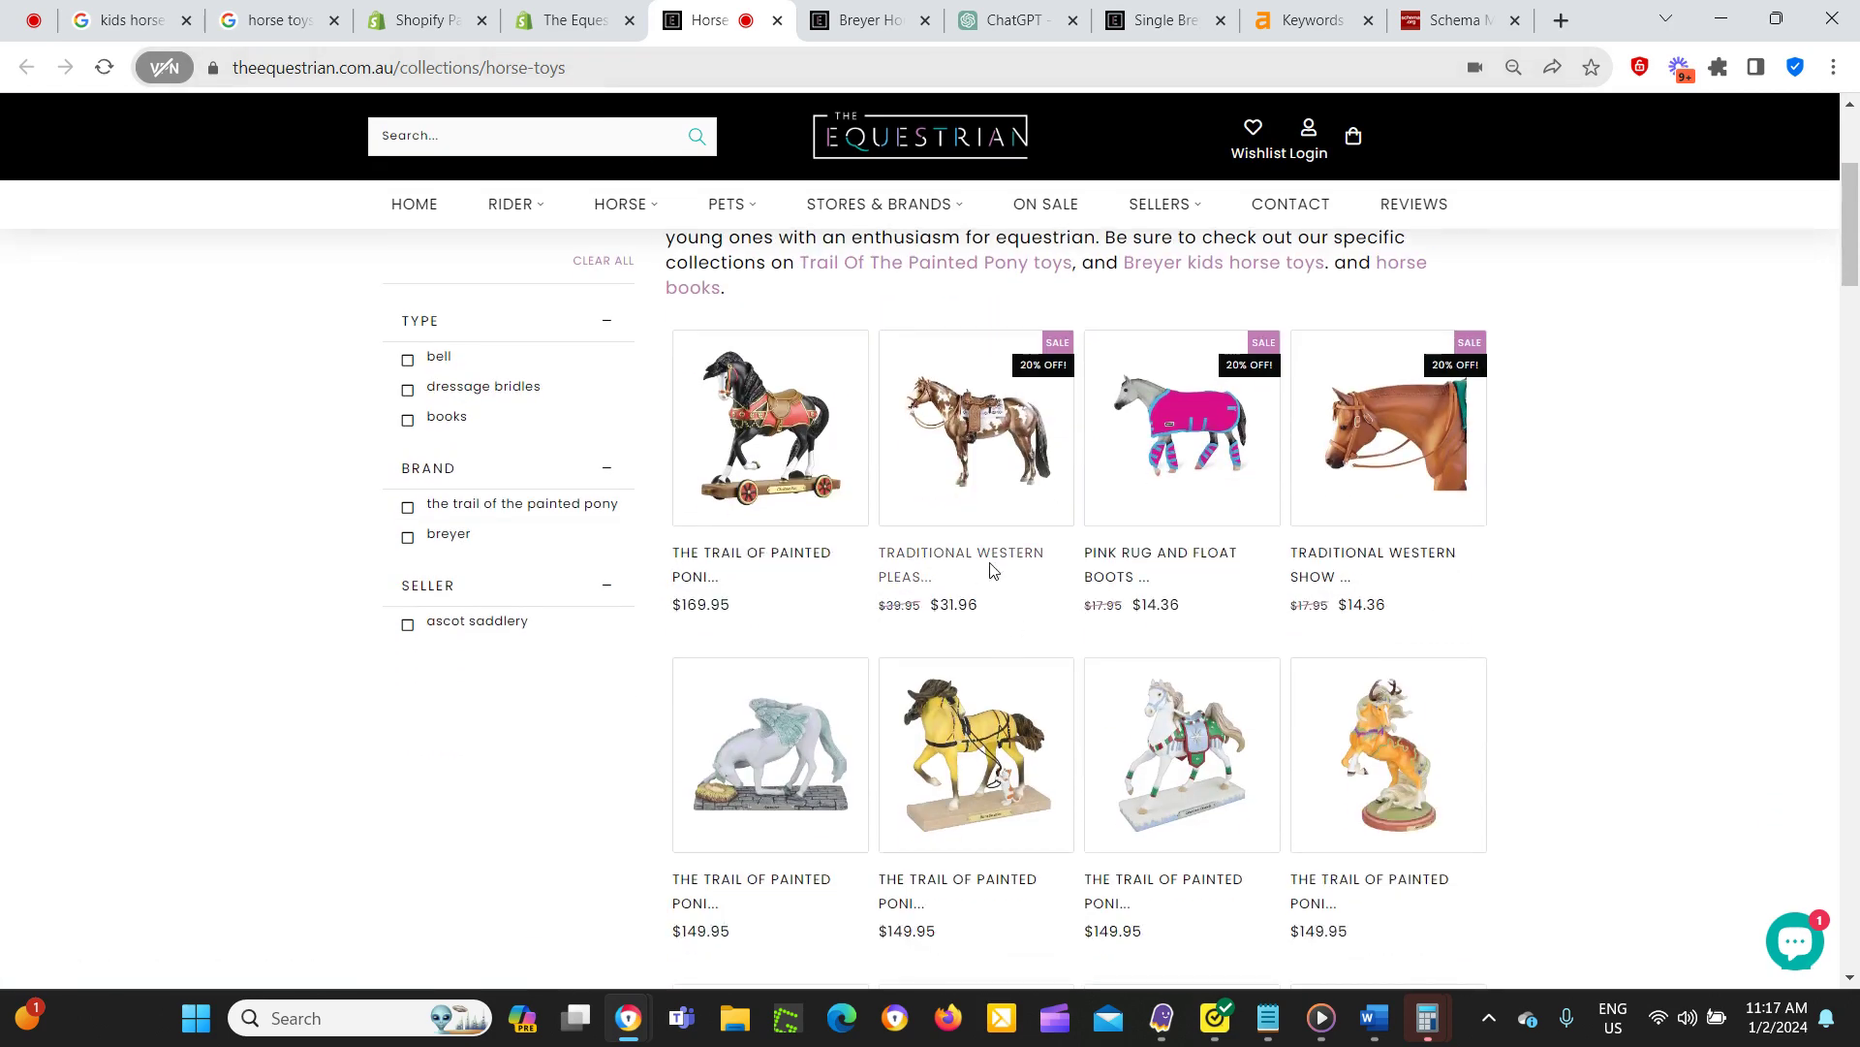
# Open the Traditional Western Pleasure Saddle Breyer horse toy's product page and review its title and description.
pyautogui.click(939, 562)
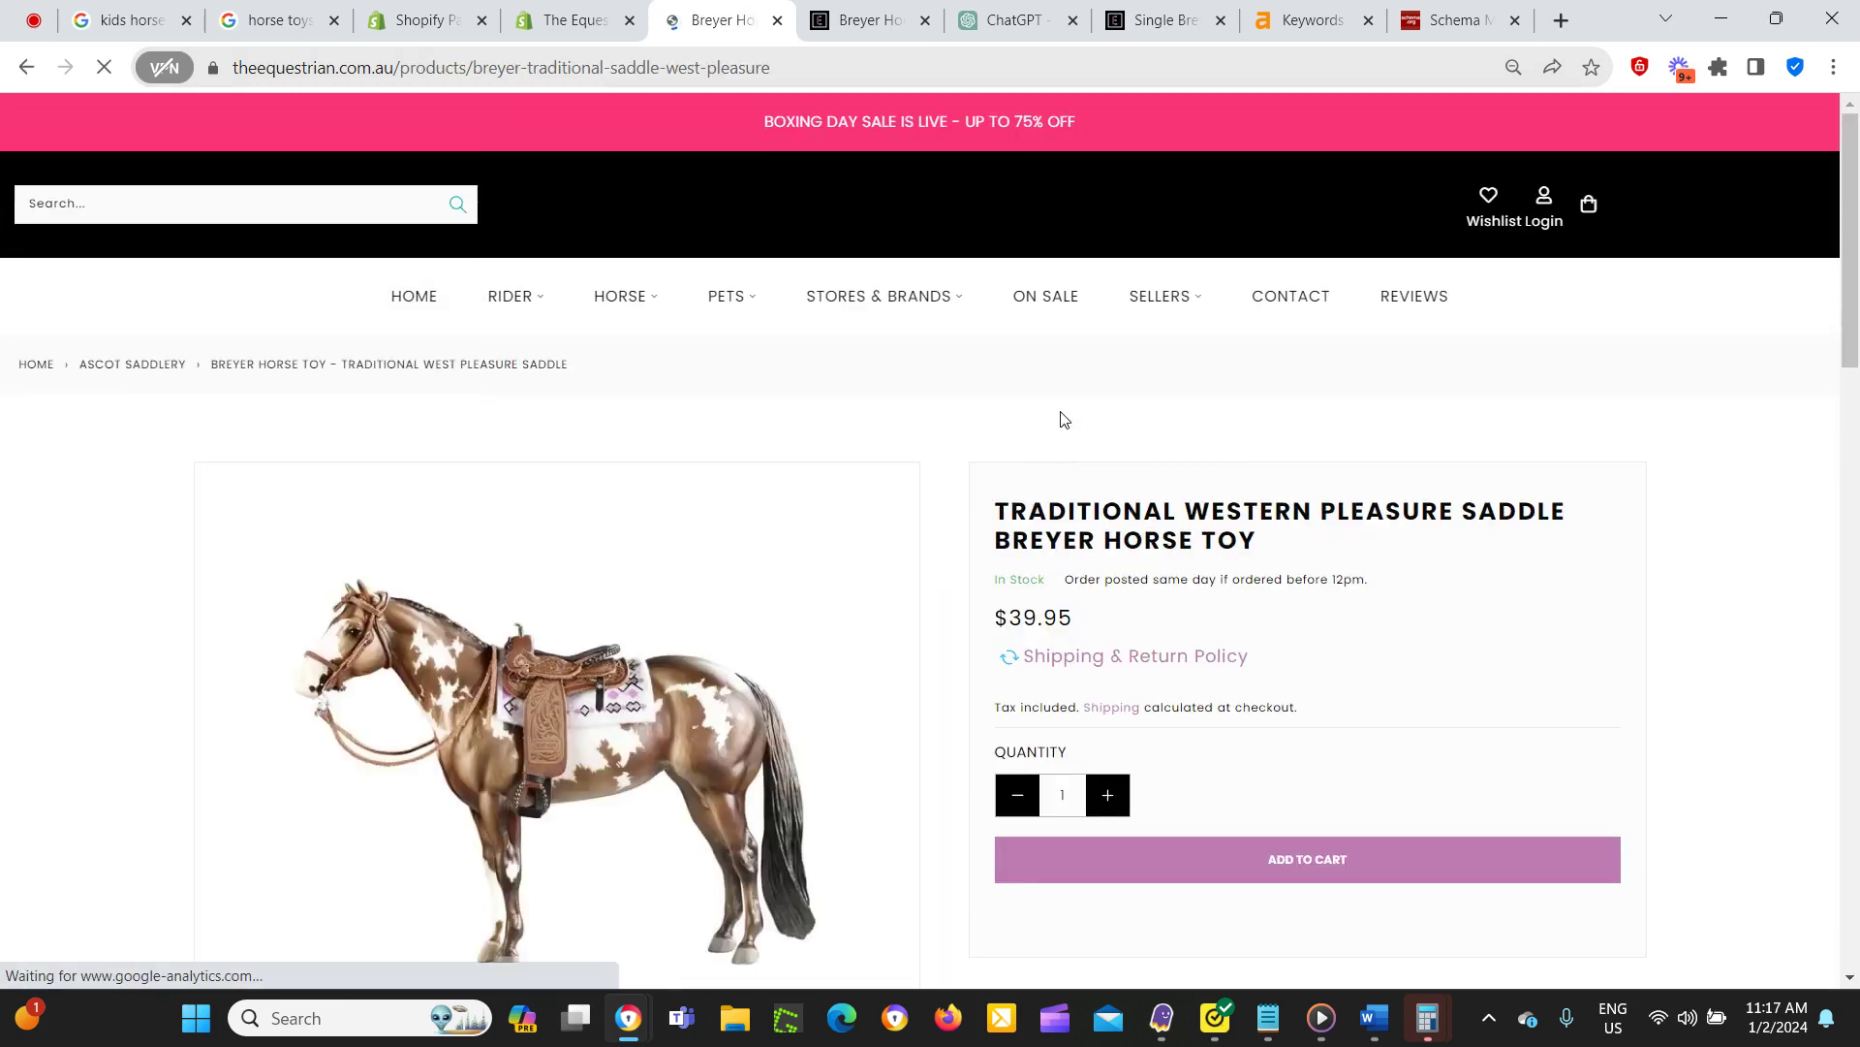
pyautogui.scroll(-2, 874, 674)
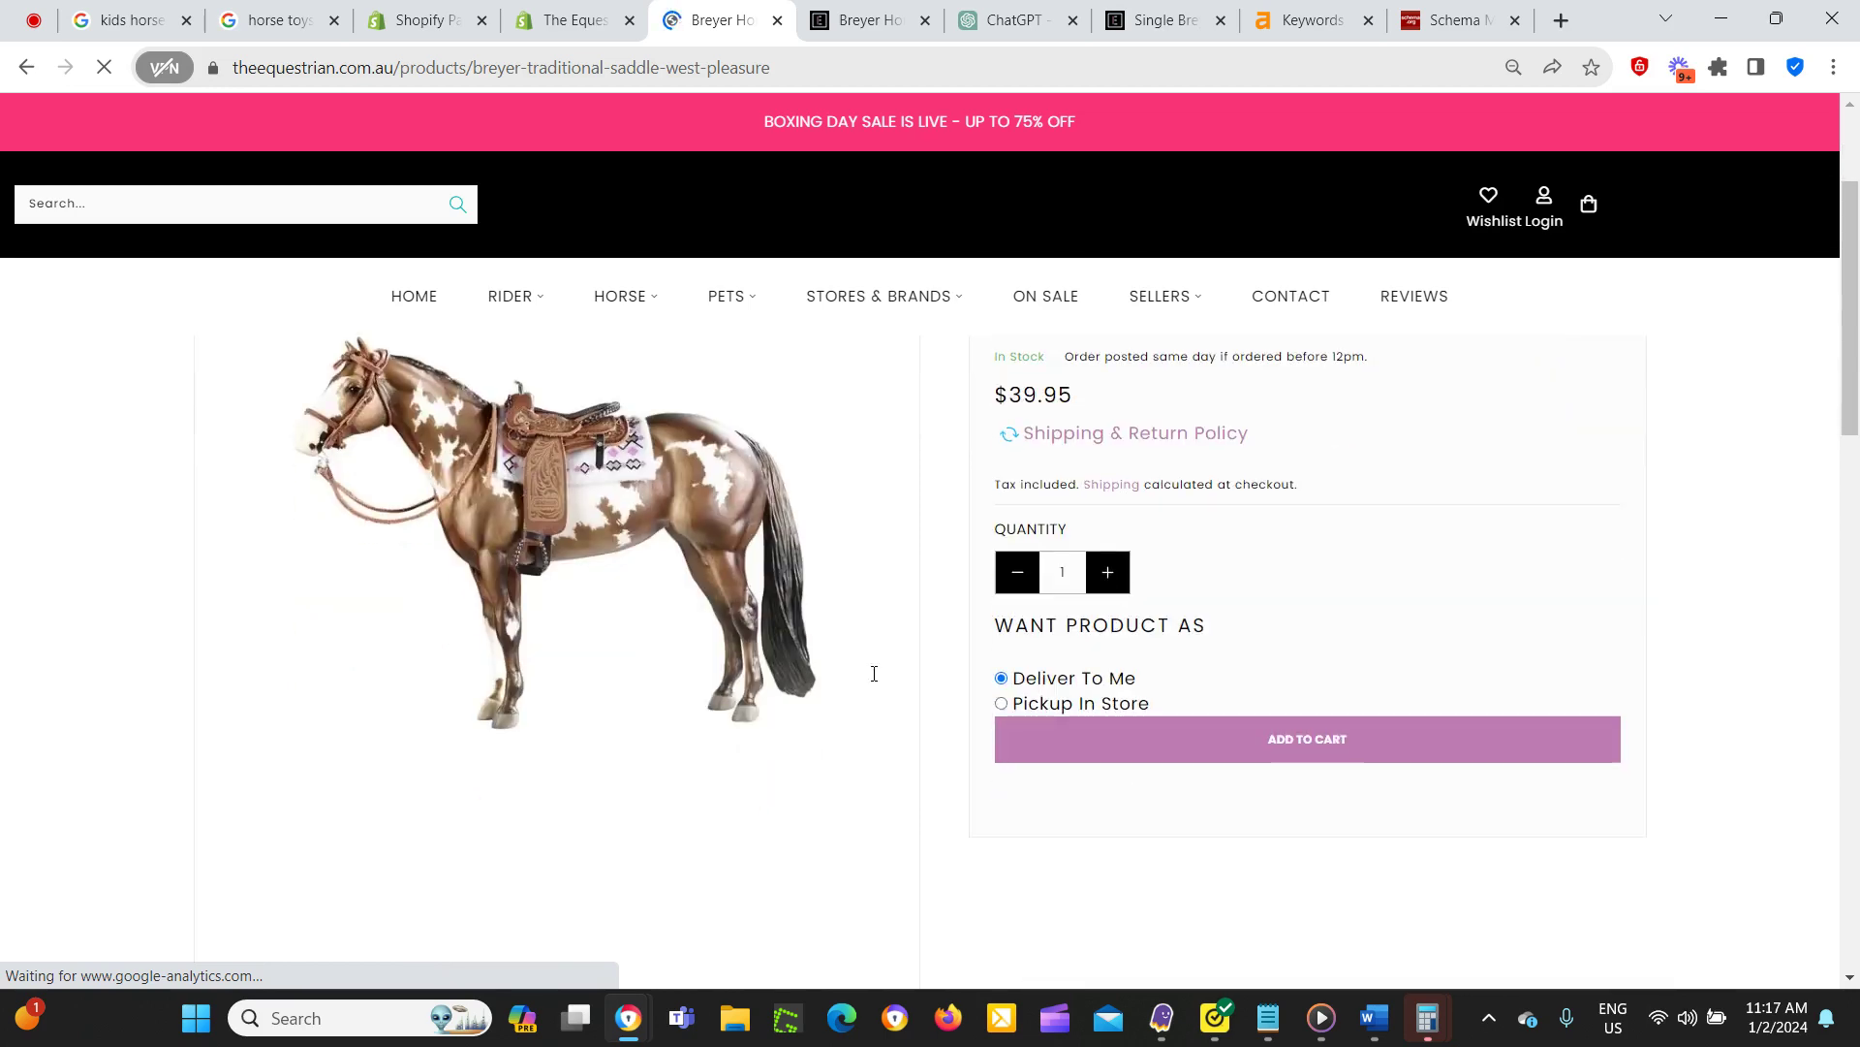
pyautogui.scroll(2, 874, 674)
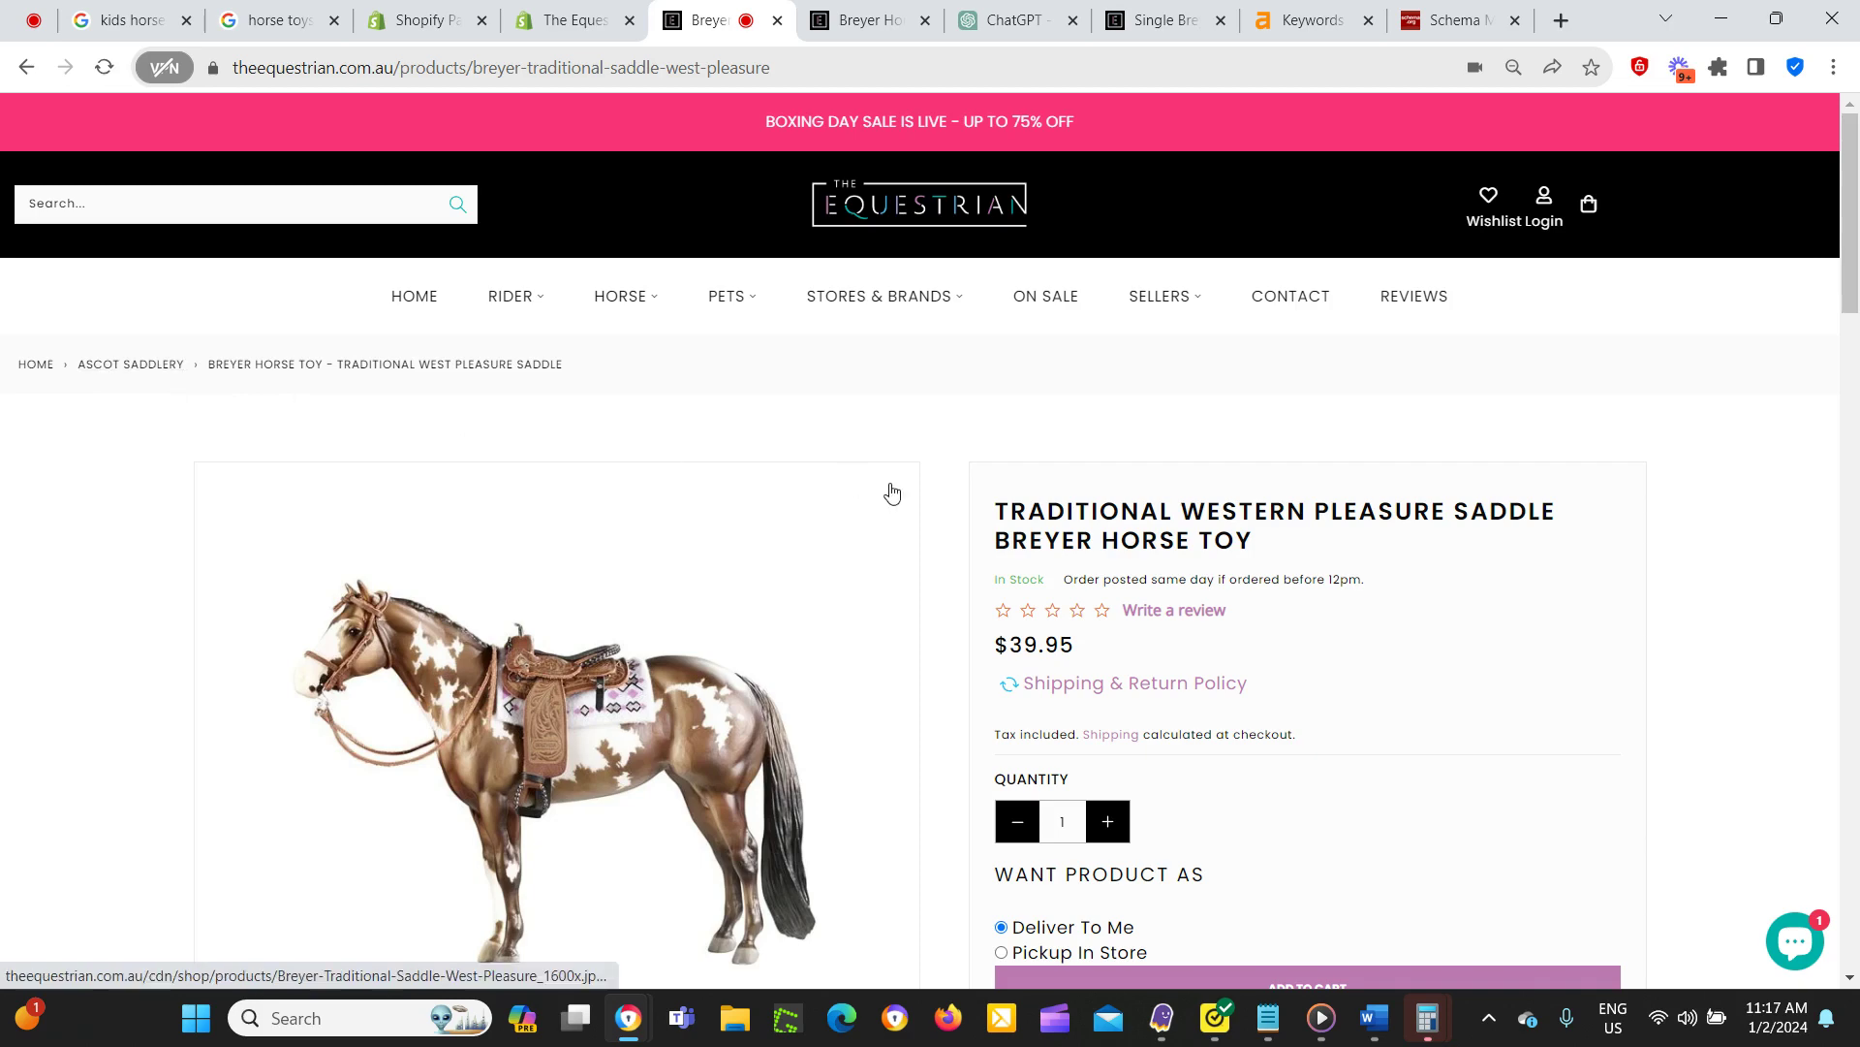
pyautogui.scroll(-1, 891, 494)
pyautogui.scroll(-10, 1499, 539)
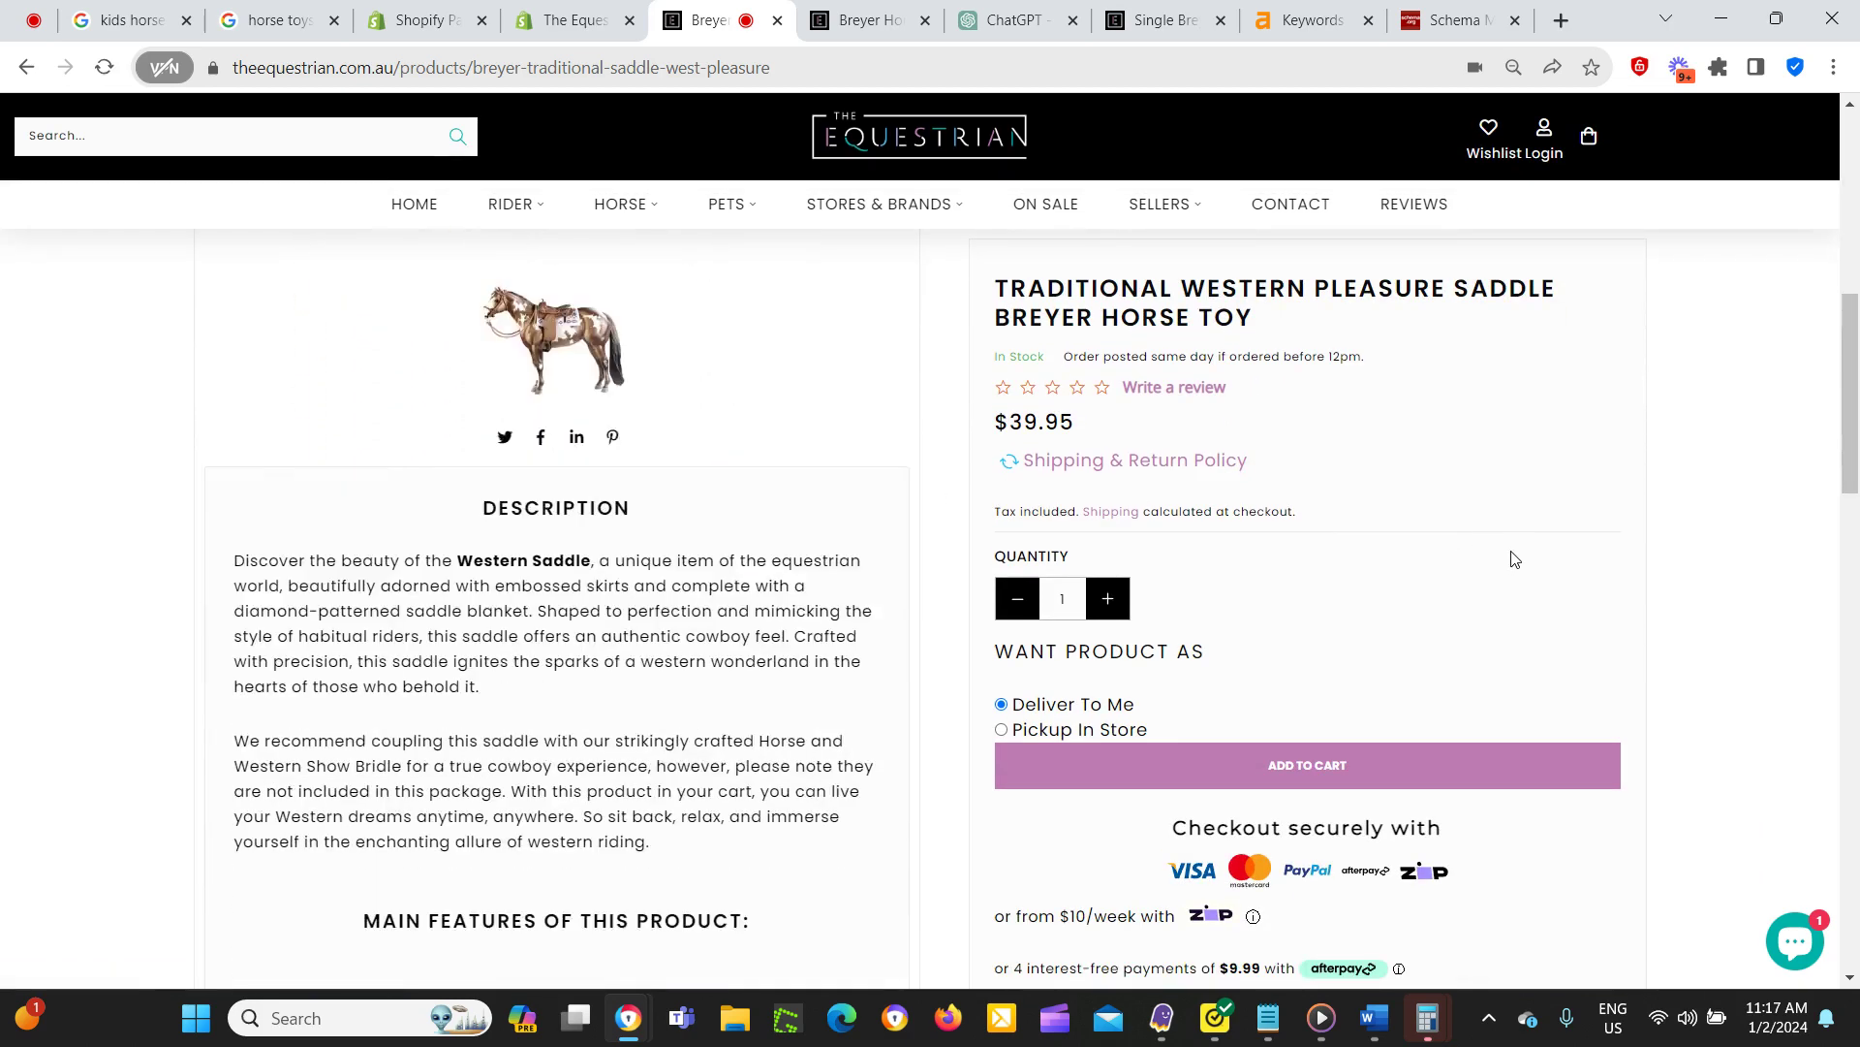
# Review the Breyer saddle product page's URL, title, description text and main features list.
pyautogui.scroll(2, 1260, 557)
pyautogui.scroll(8, 1117, 571)
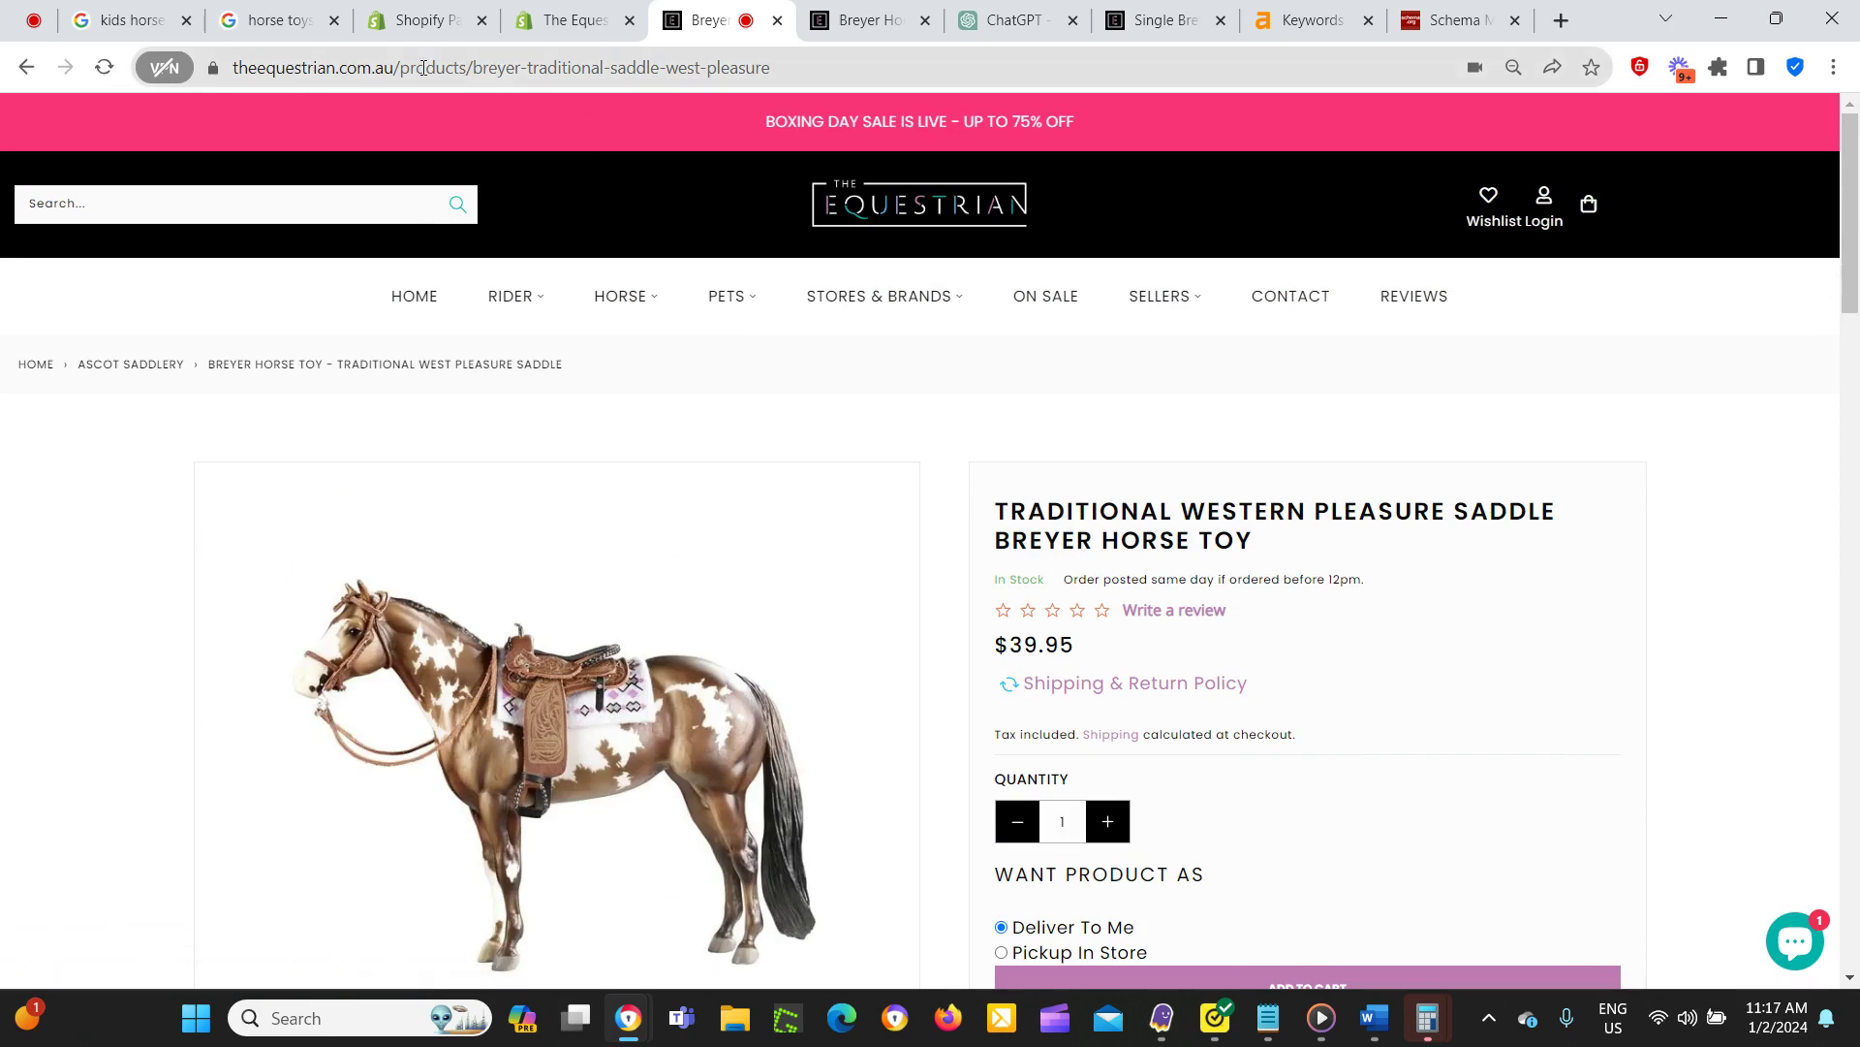
pyautogui.scroll(-2, 938, 519)
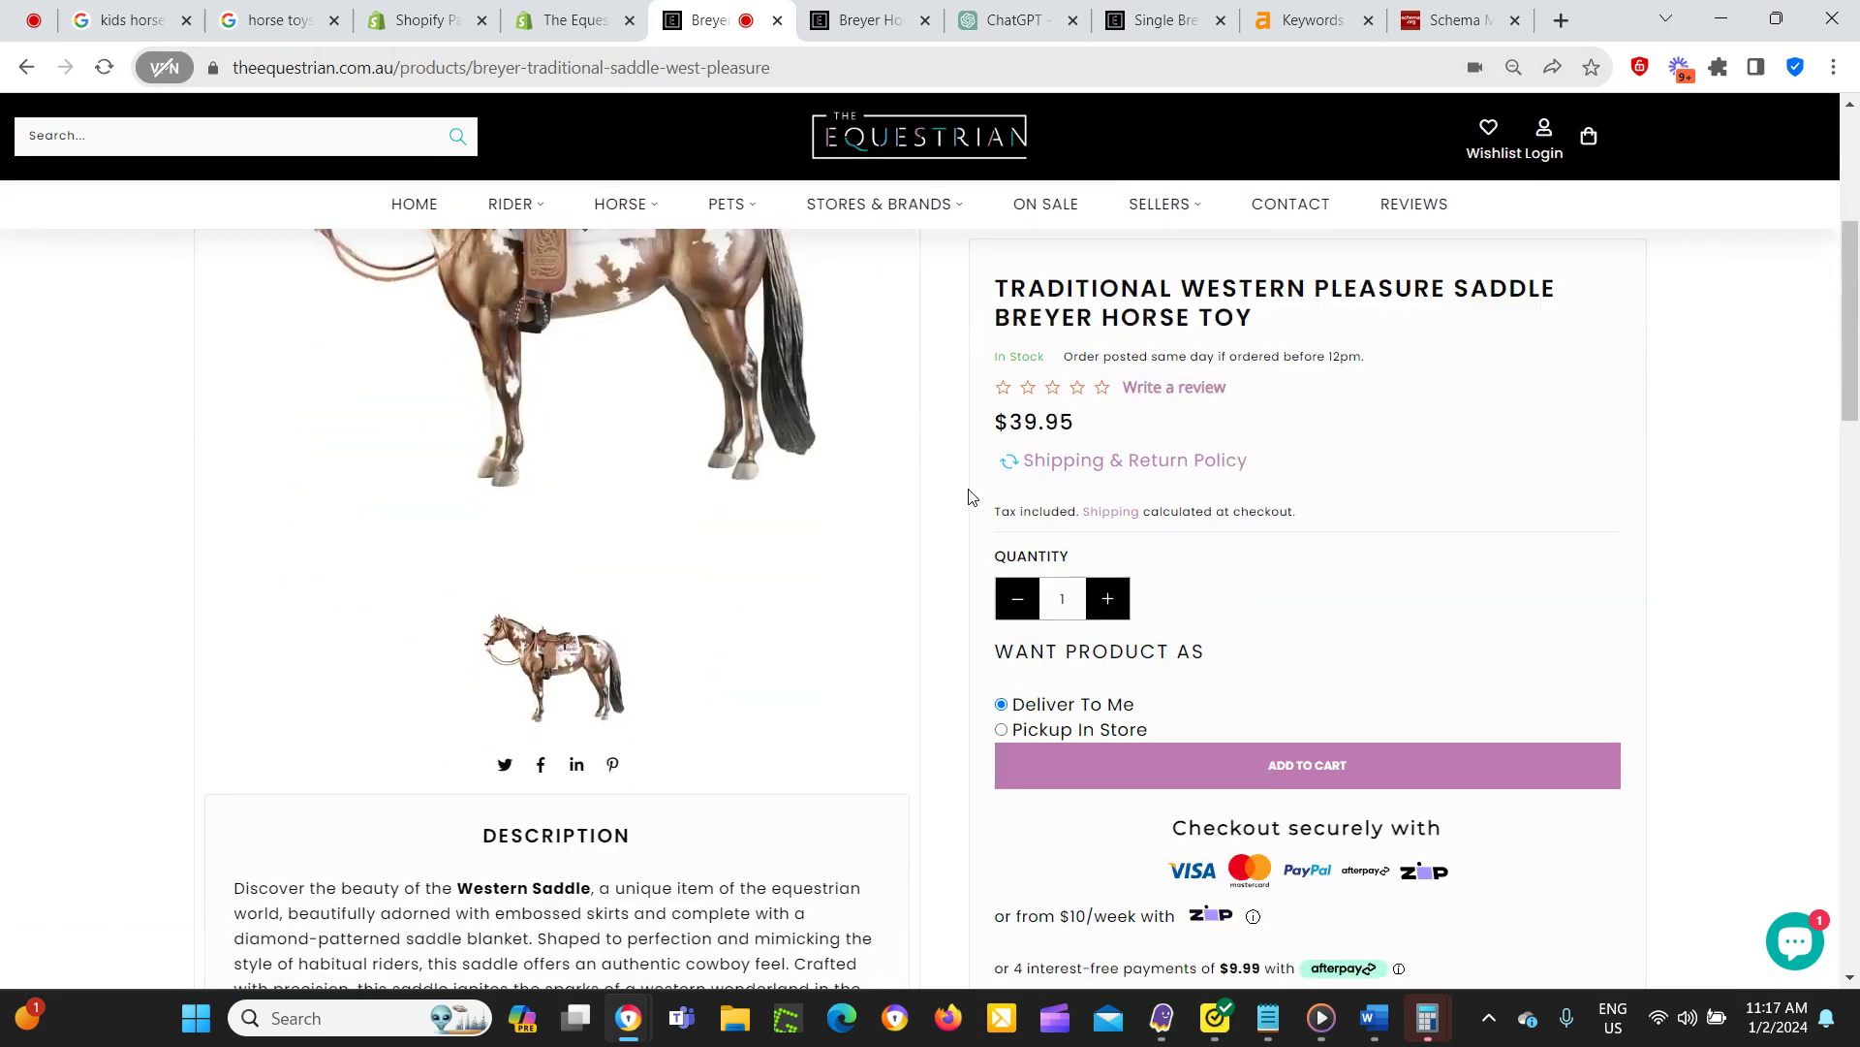
pyautogui.scroll(-2, 686, 584)
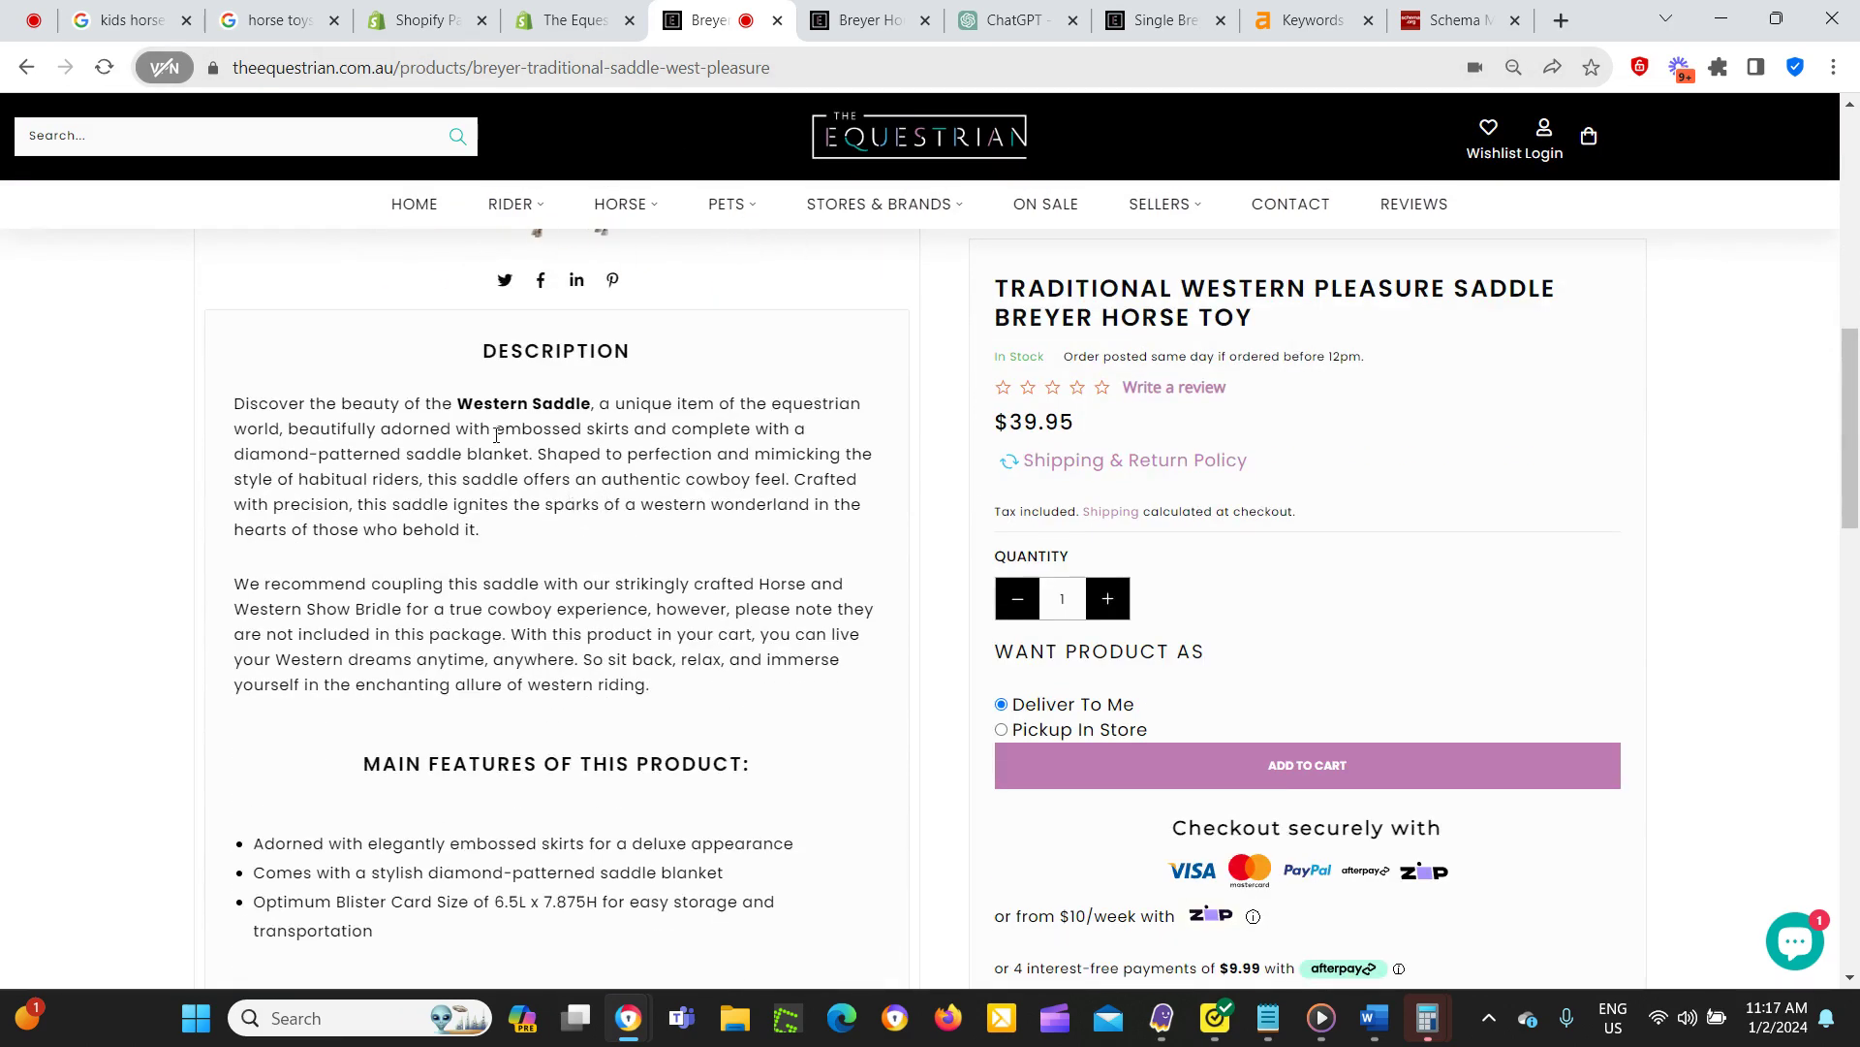
pyautogui.scroll(-2, 455, 423)
pyautogui.scroll(2, 639, 415)
pyautogui.moveTo(221, 416); pyautogui.dragTo(651, 686)
pyautogui.scroll(-6, 361, 427)
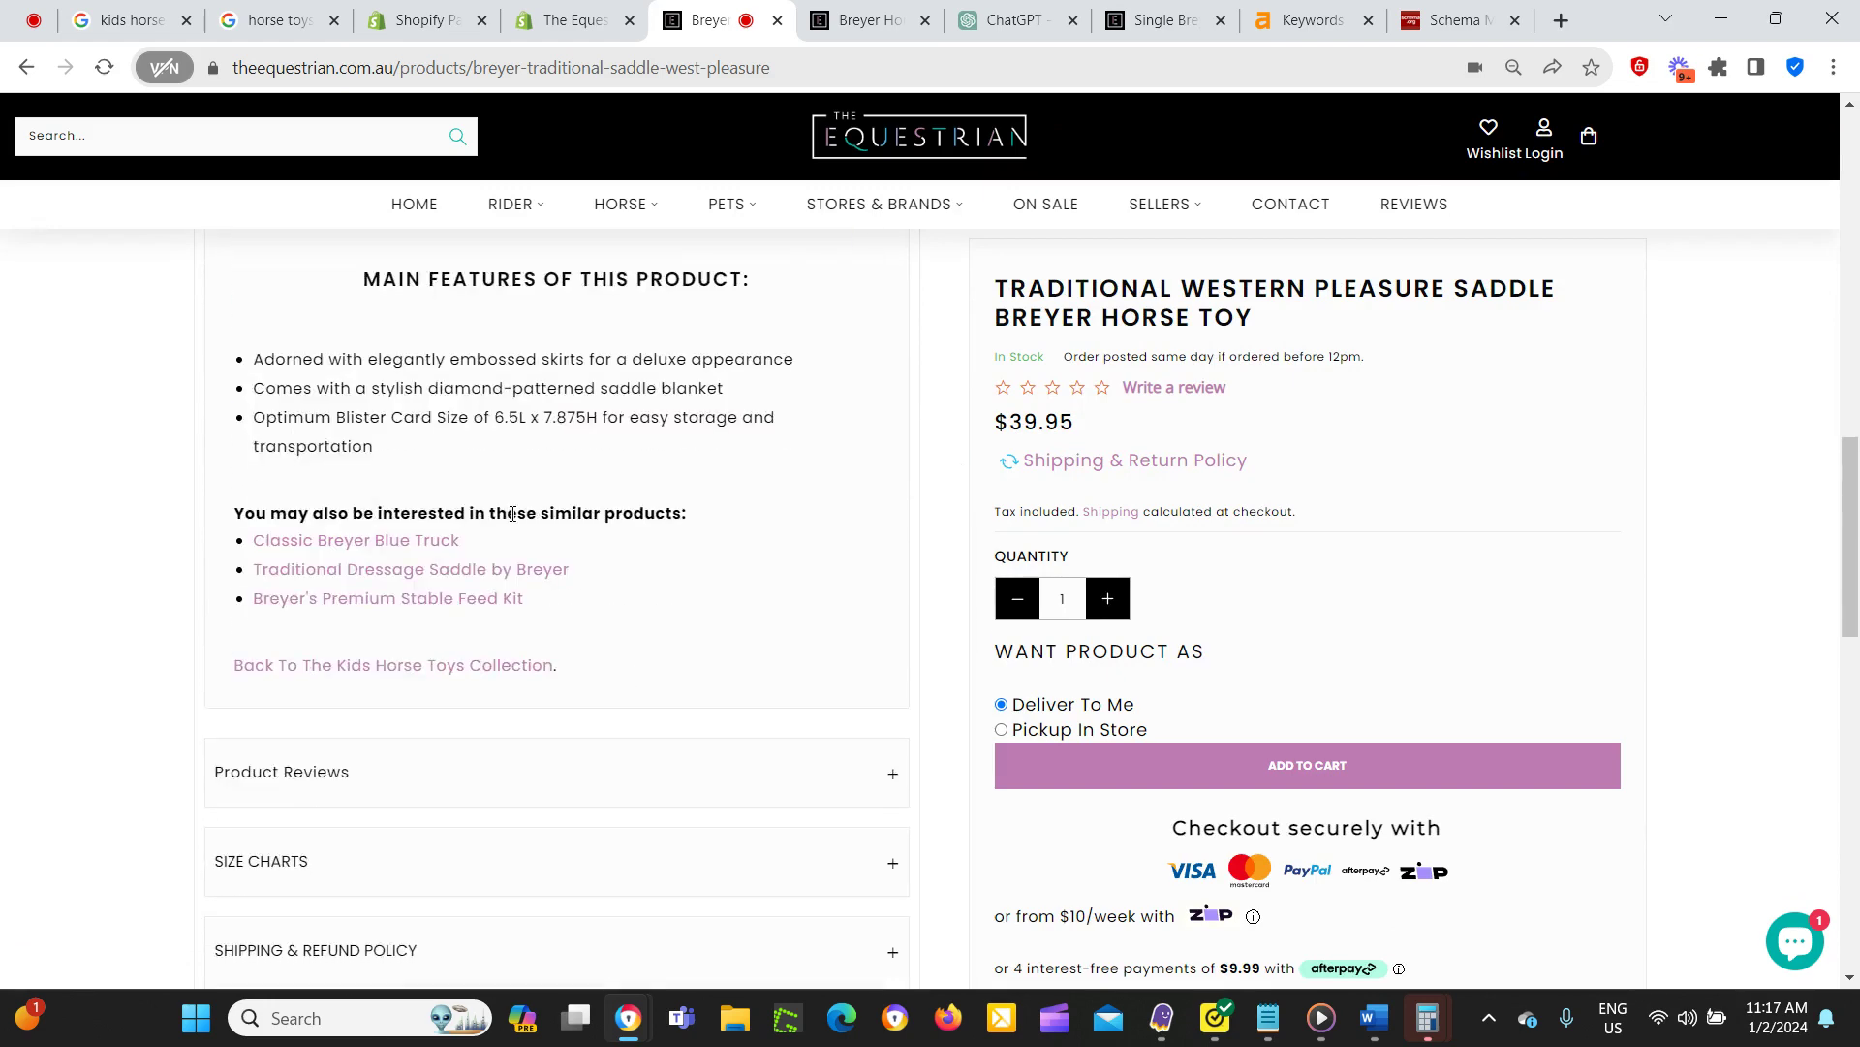
# Examine the similar-product links and the link back to the kids horse toys collection beneath the product's main features.
pyautogui.scroll(1, 361, 426)
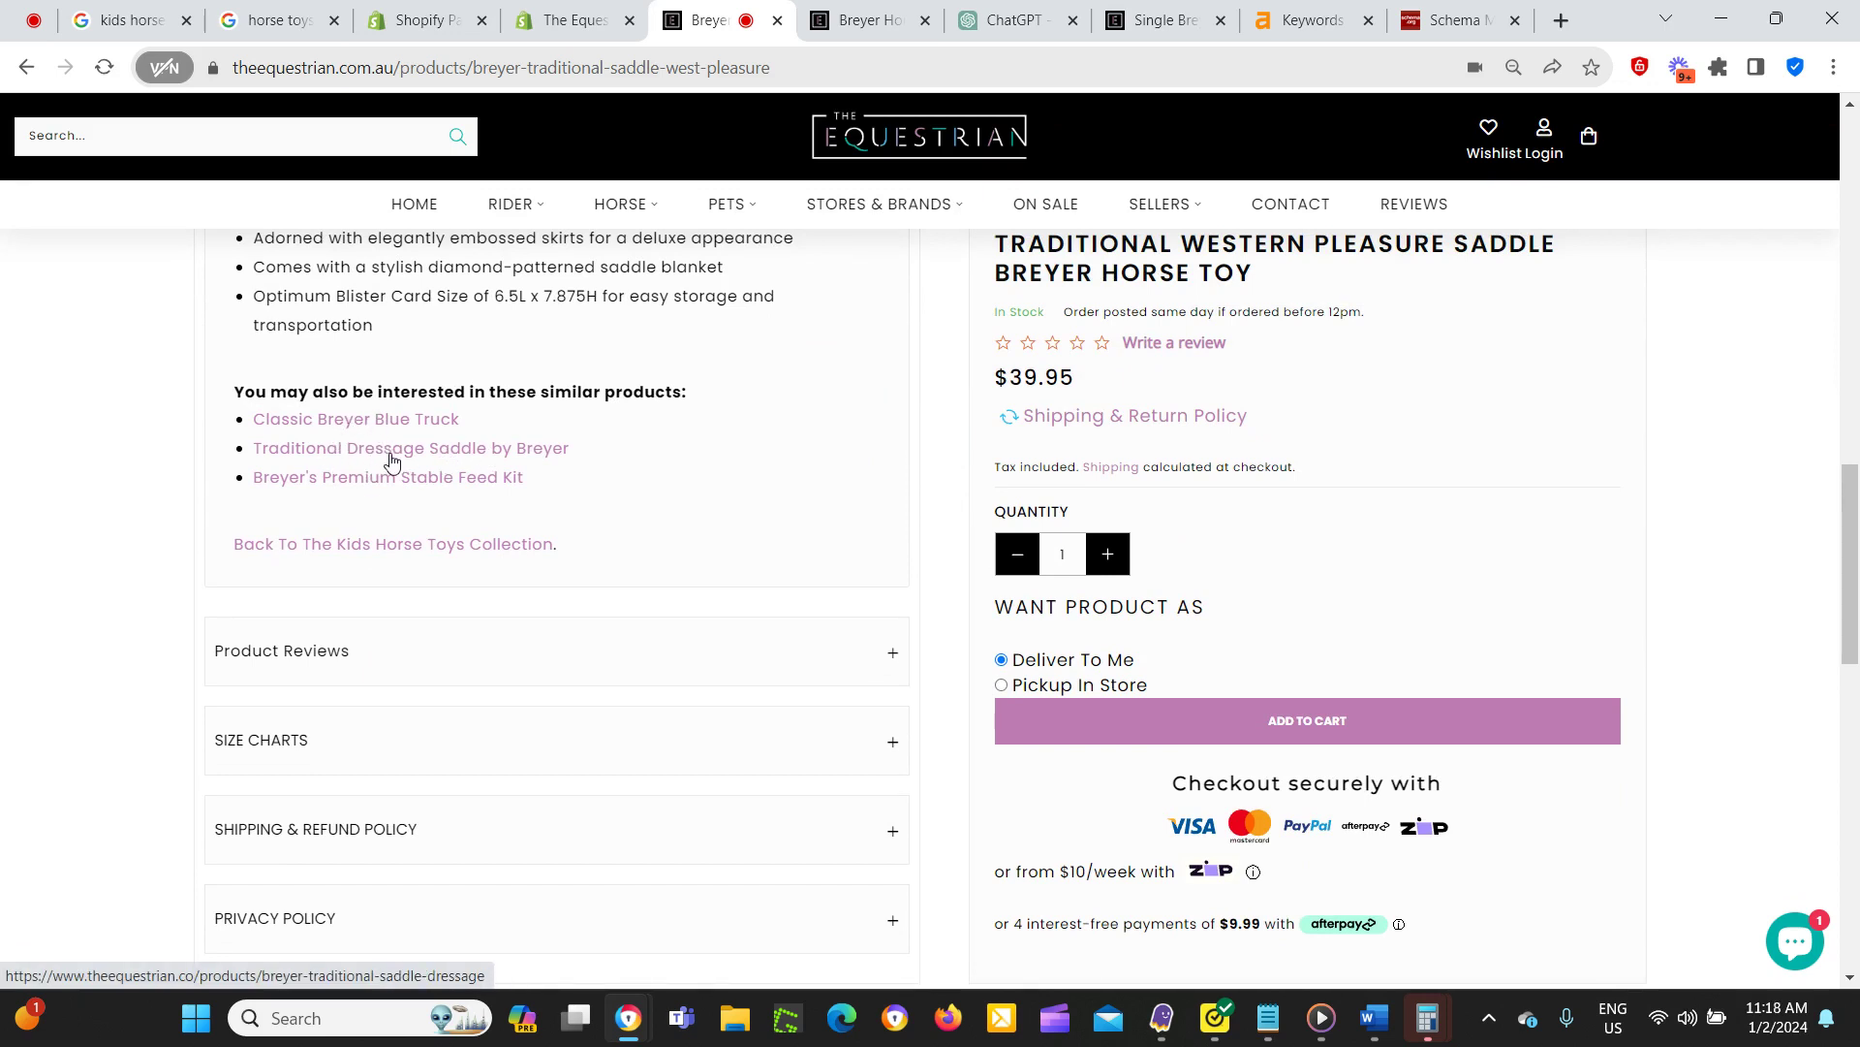
pyautogui.scroll(1, 434, 482)
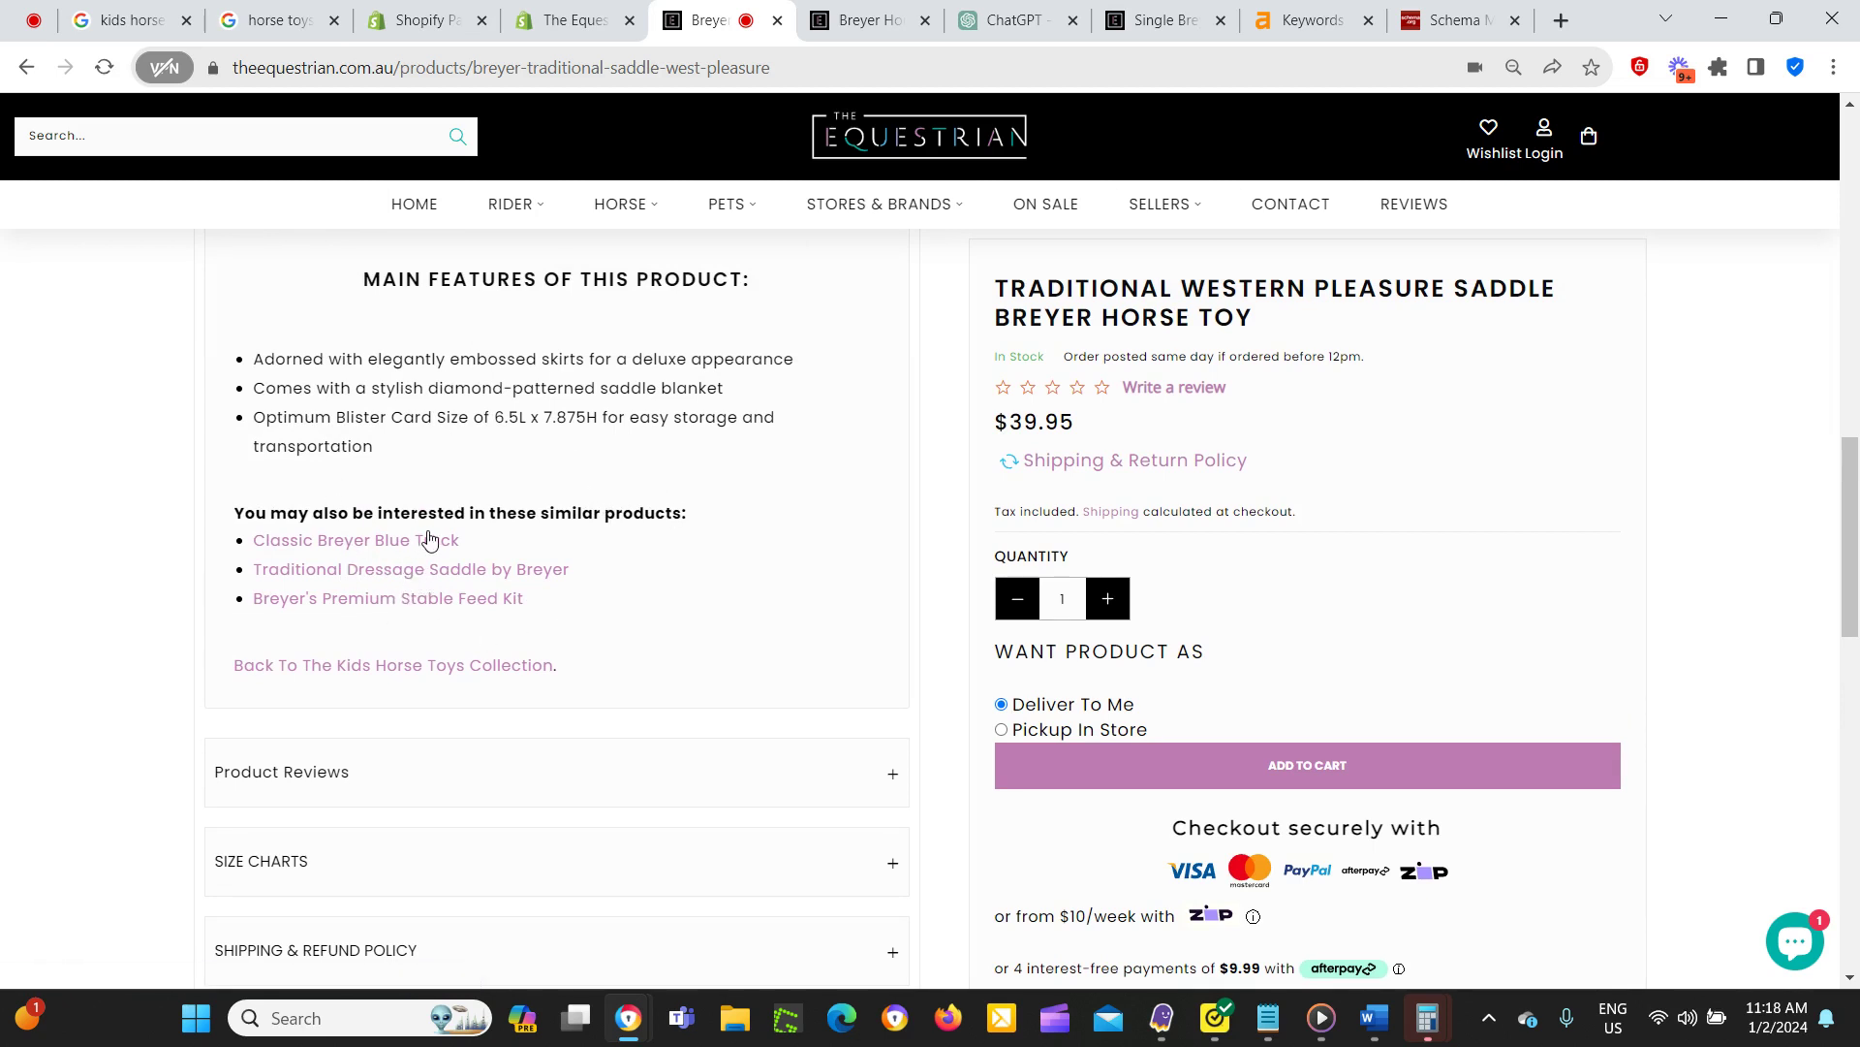
pyautogui.scroll(-1, 445, 478)
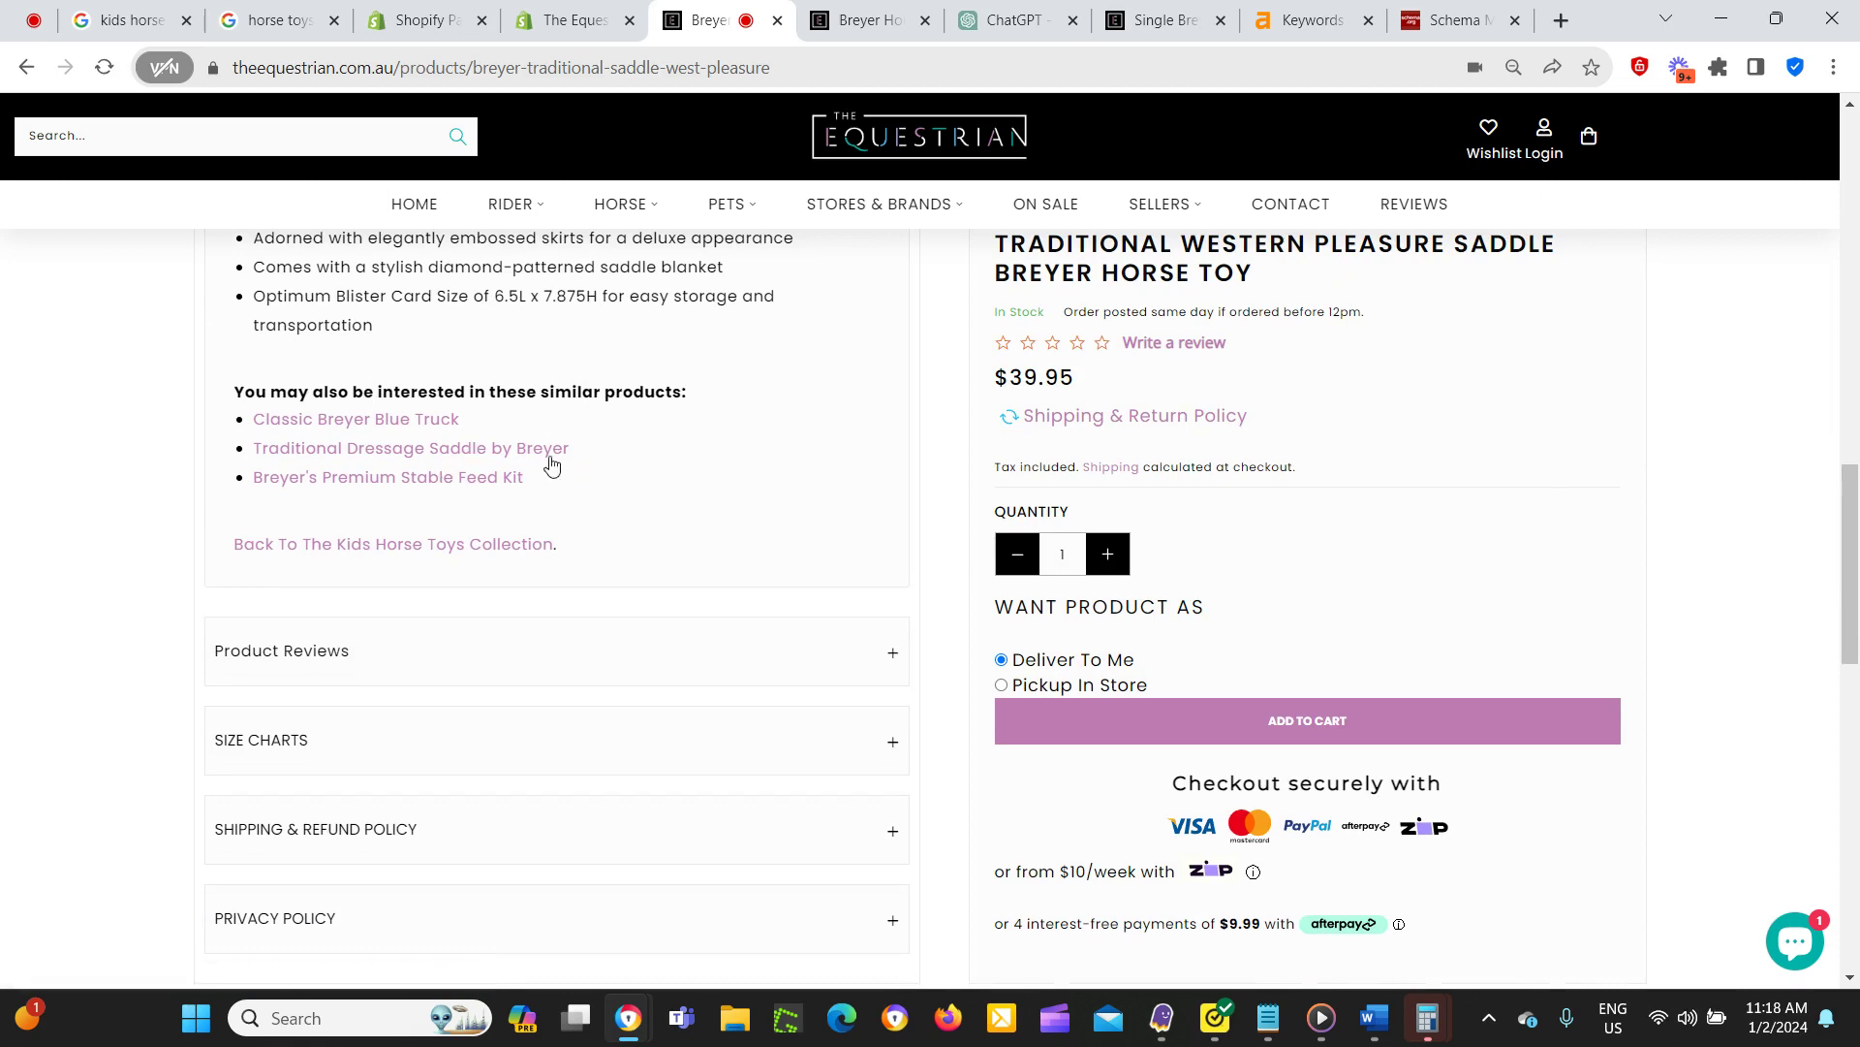
pyautogui.scroll(1, 621, 564)
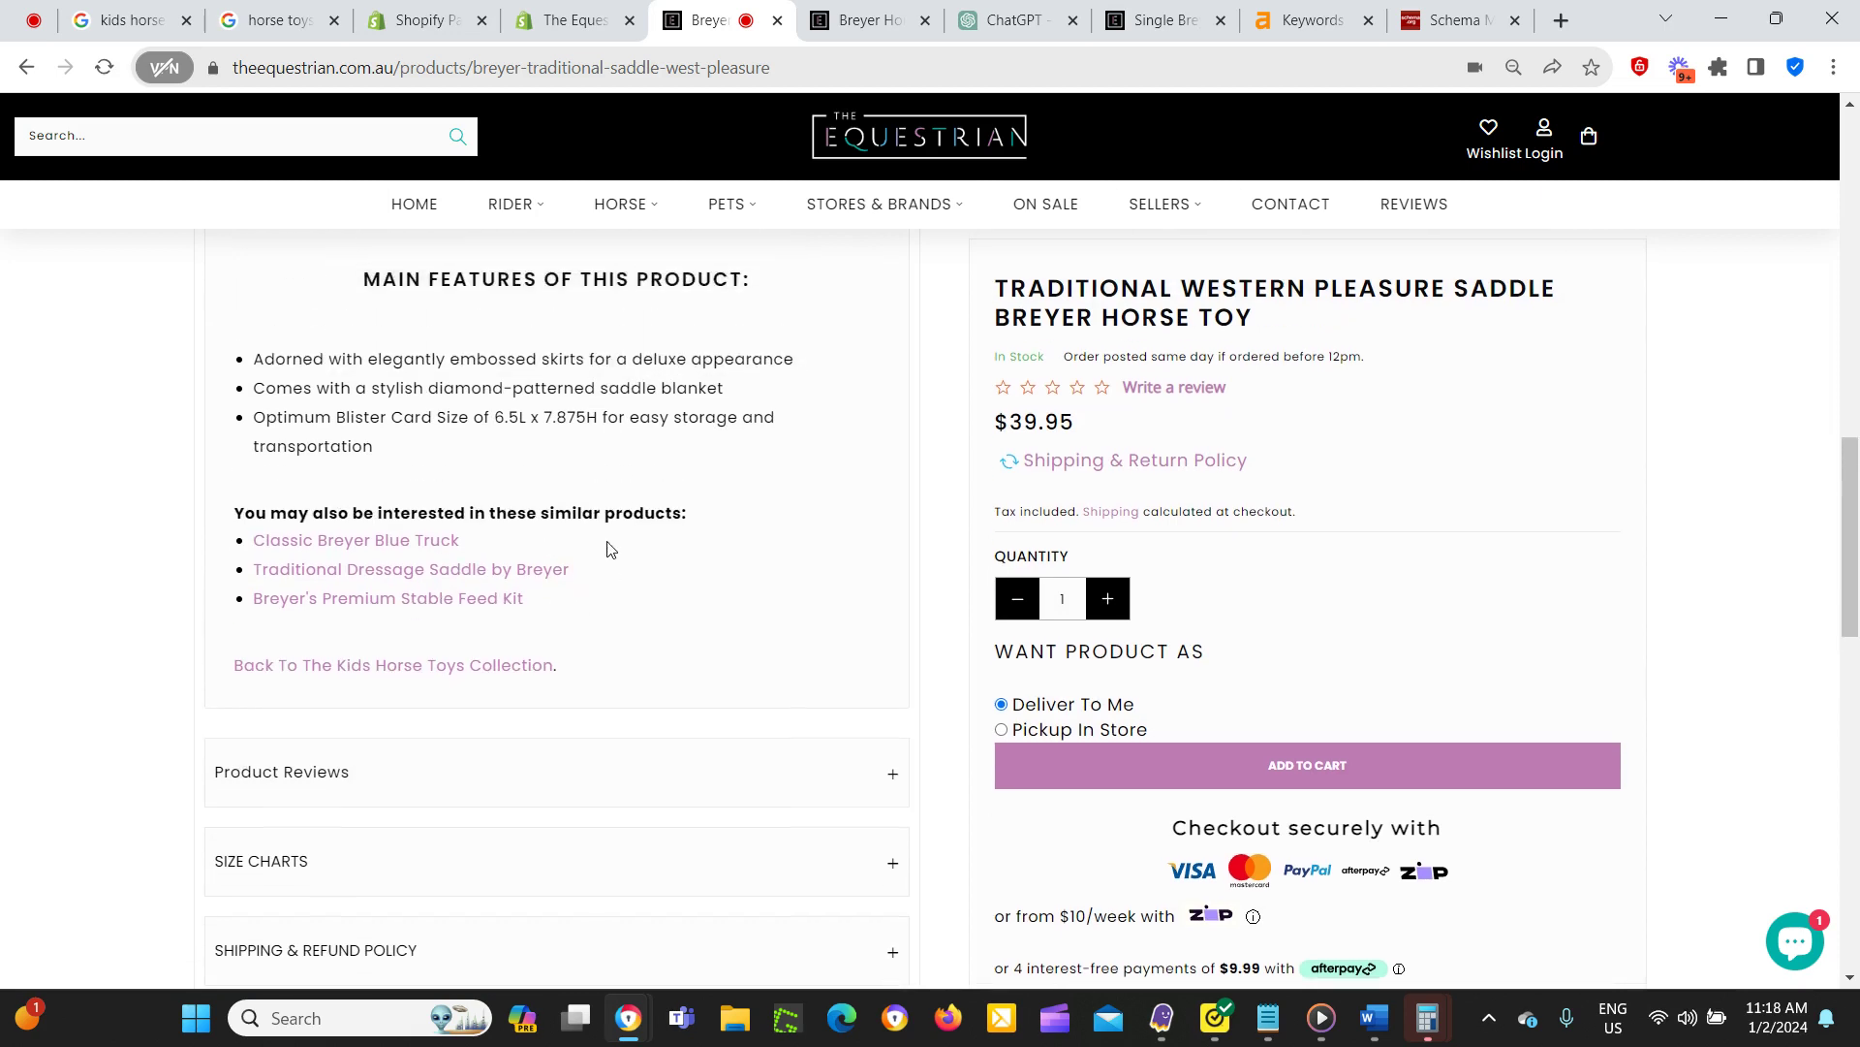
pyautogui.scroll(-1, 453, 539)
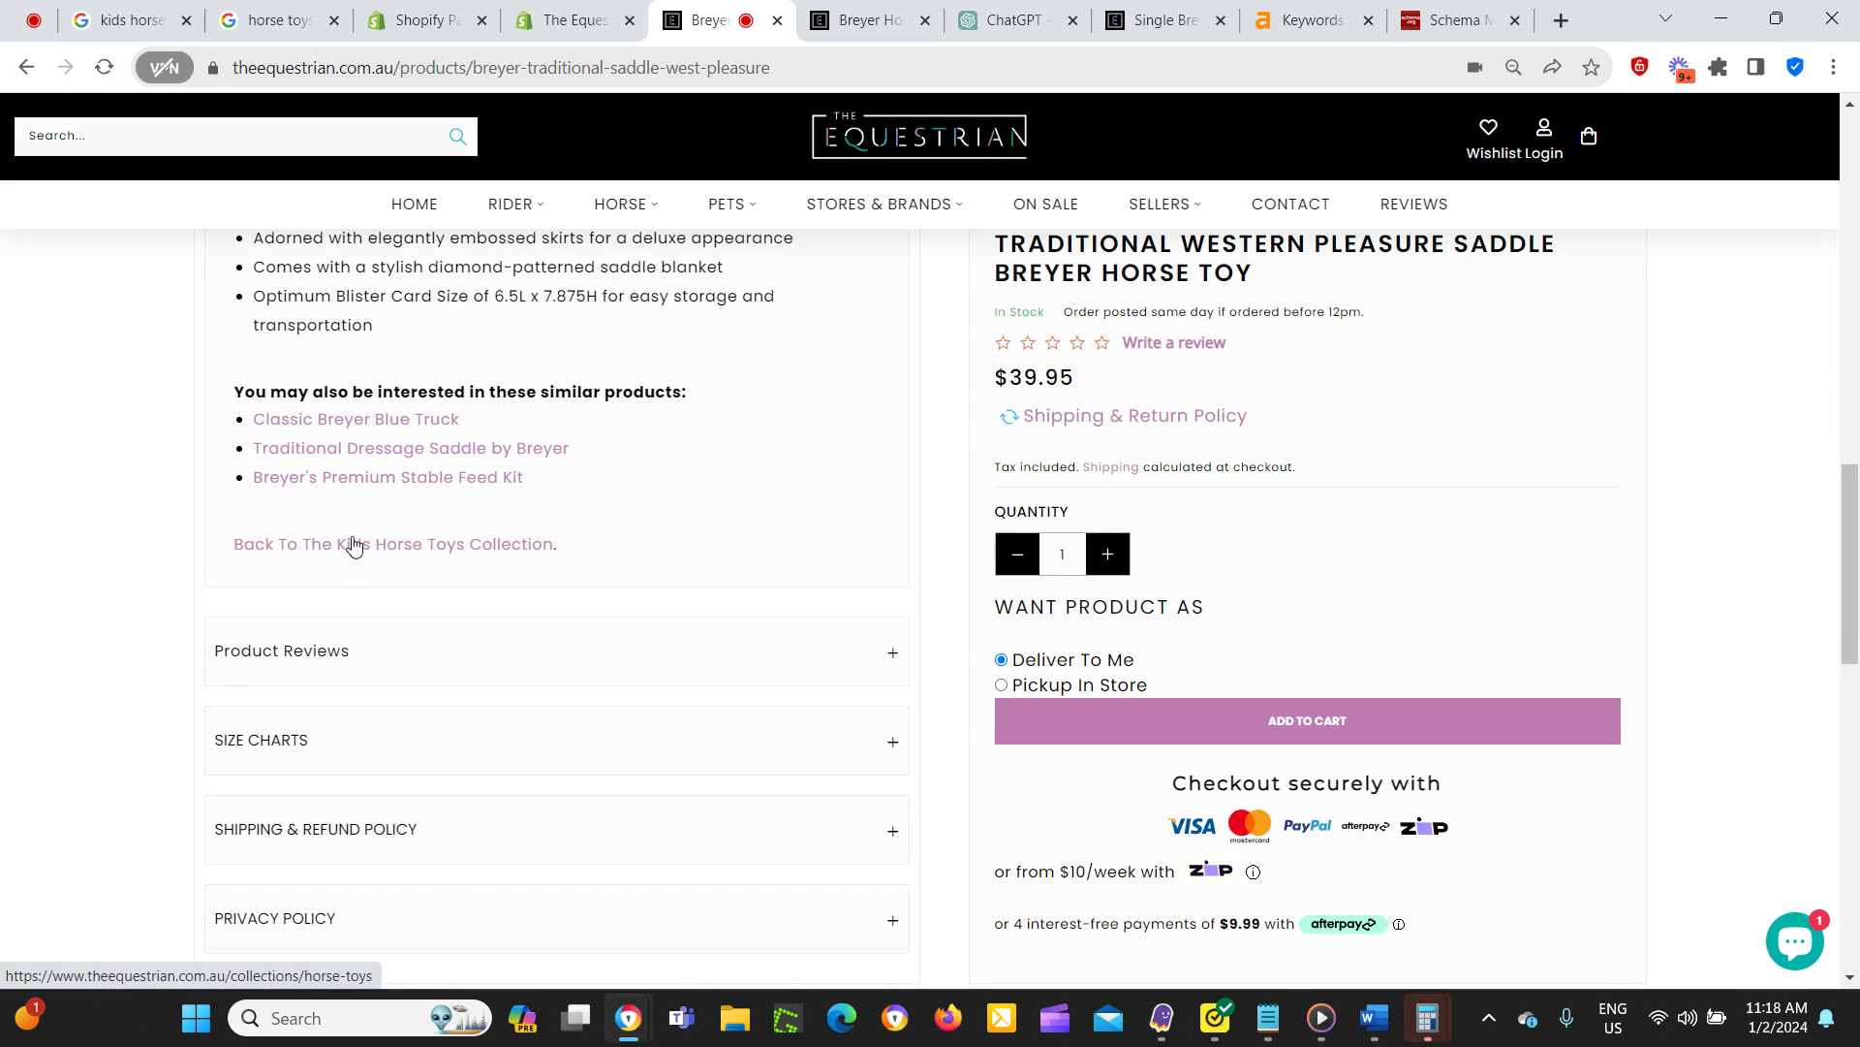
pyautogui.scroll(4, 1282, 628)
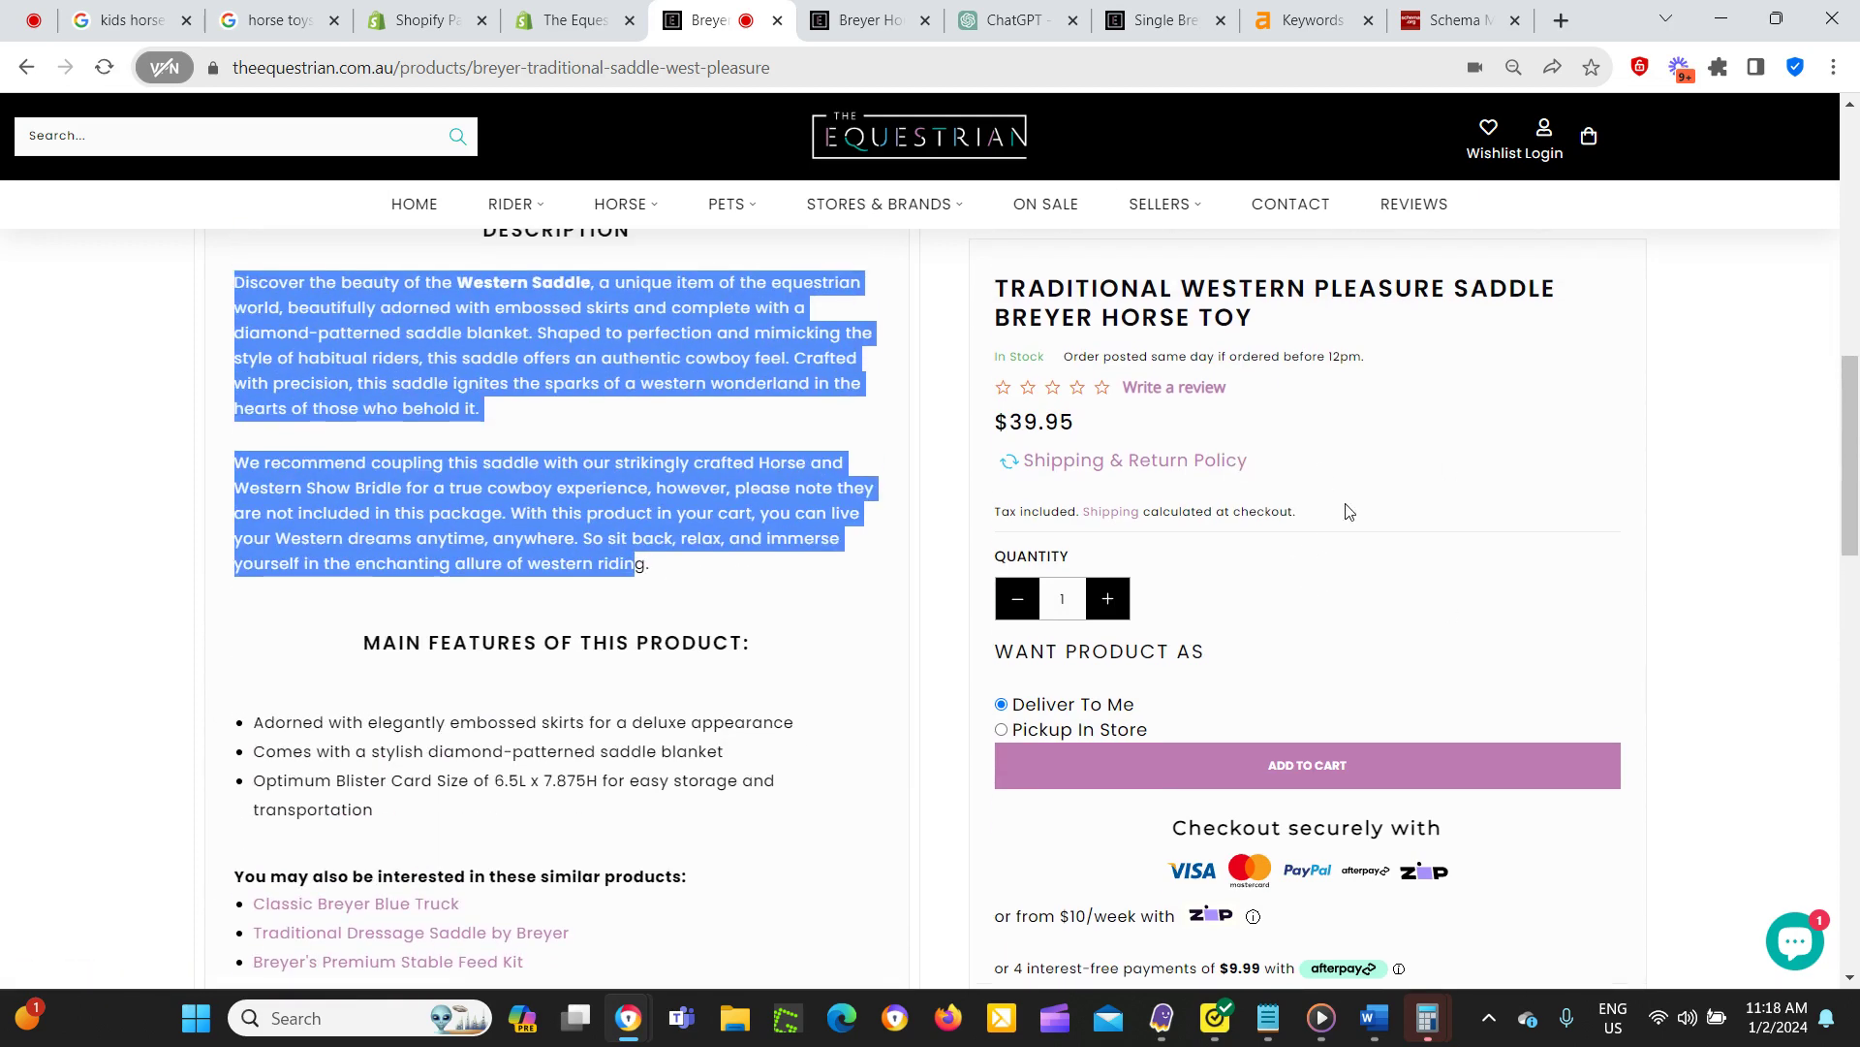
pyautogui.scroll(-2, 1230, 371)
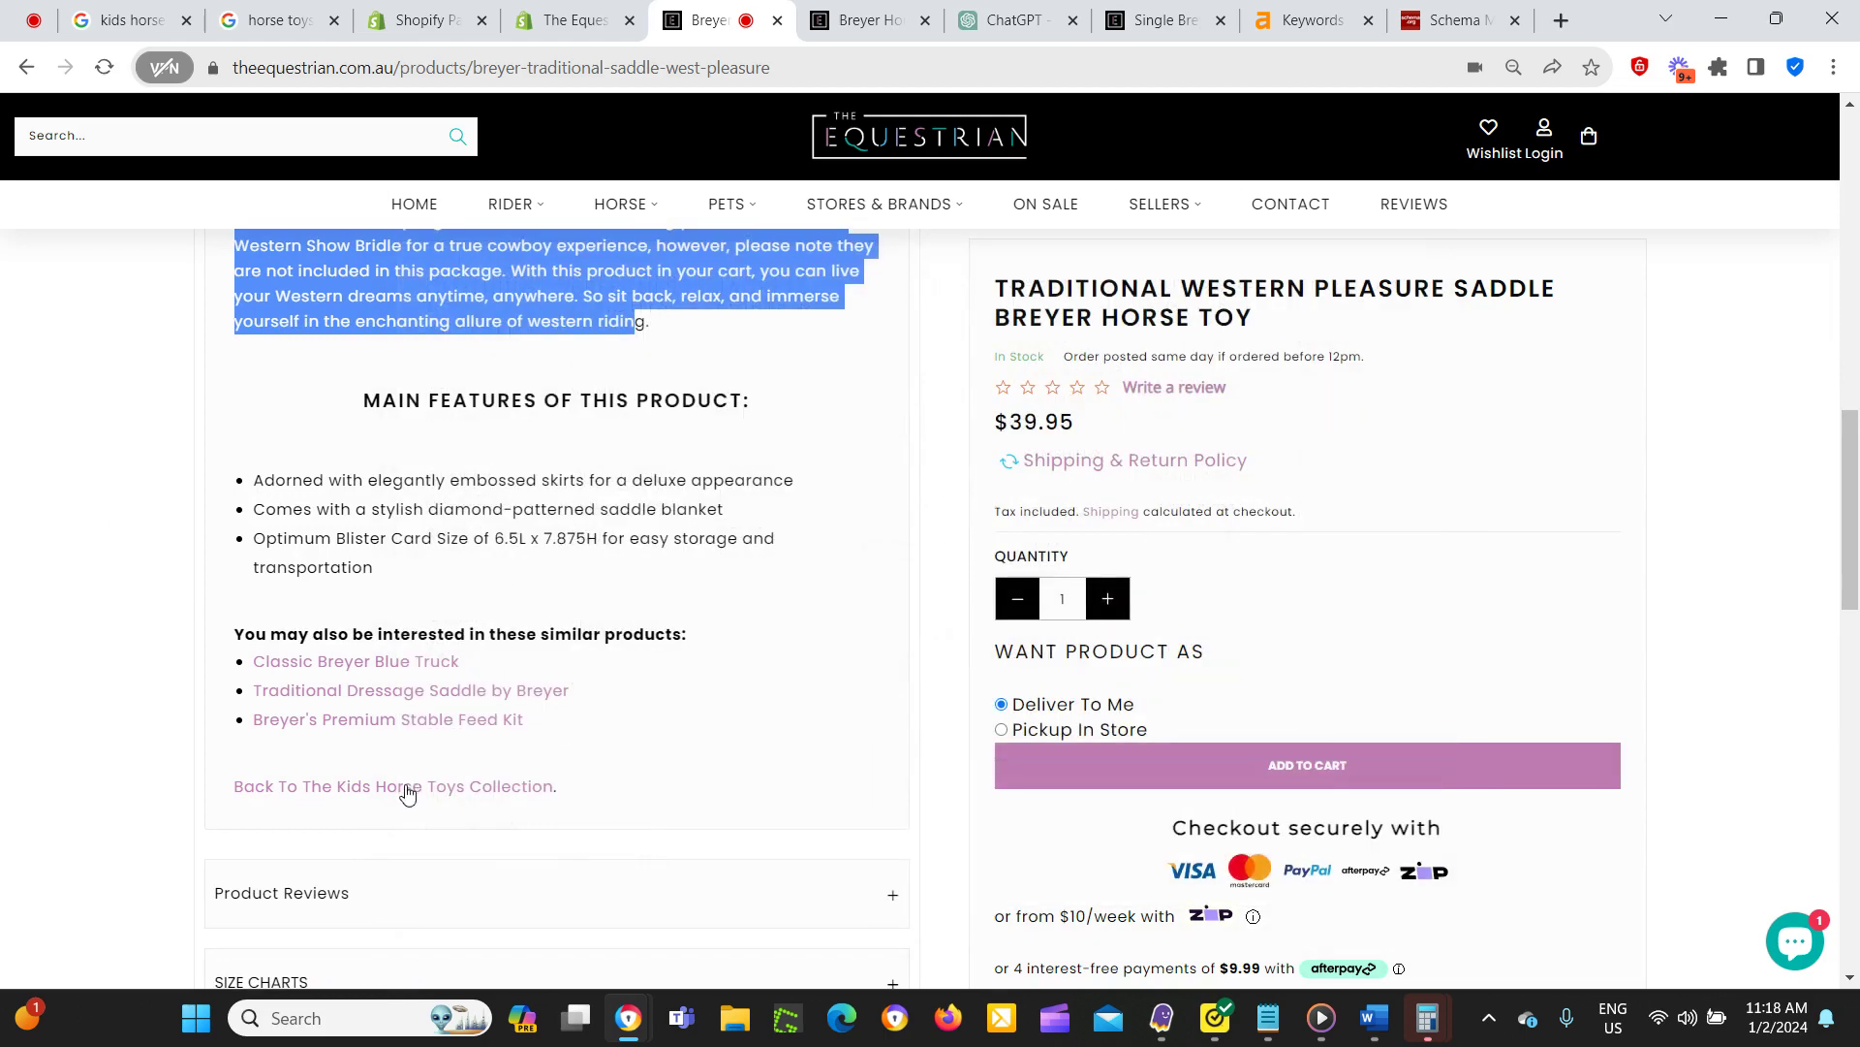
# Follow the "Back To The Kids Horse Toys Collection" link and look over the collection page it leads to.
pyautogui.click(376, 797)
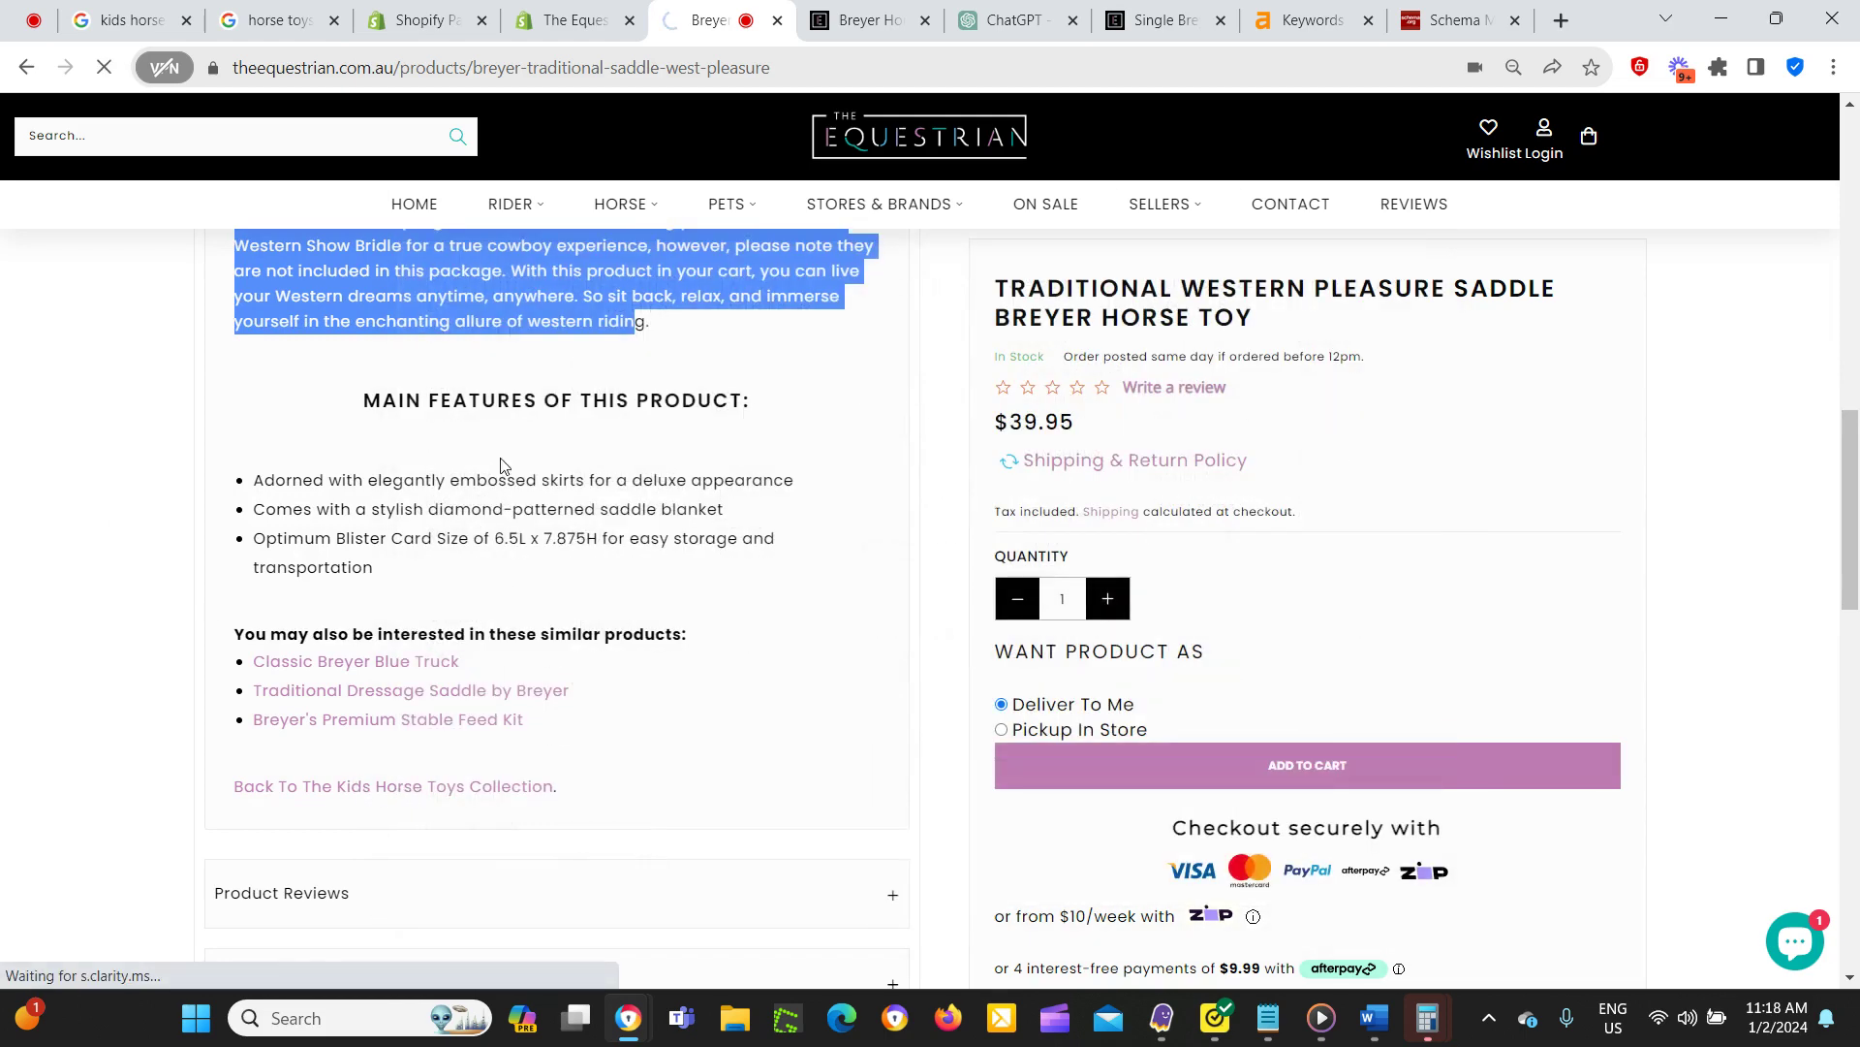
pyautogui.scroll(3, 512, 513)
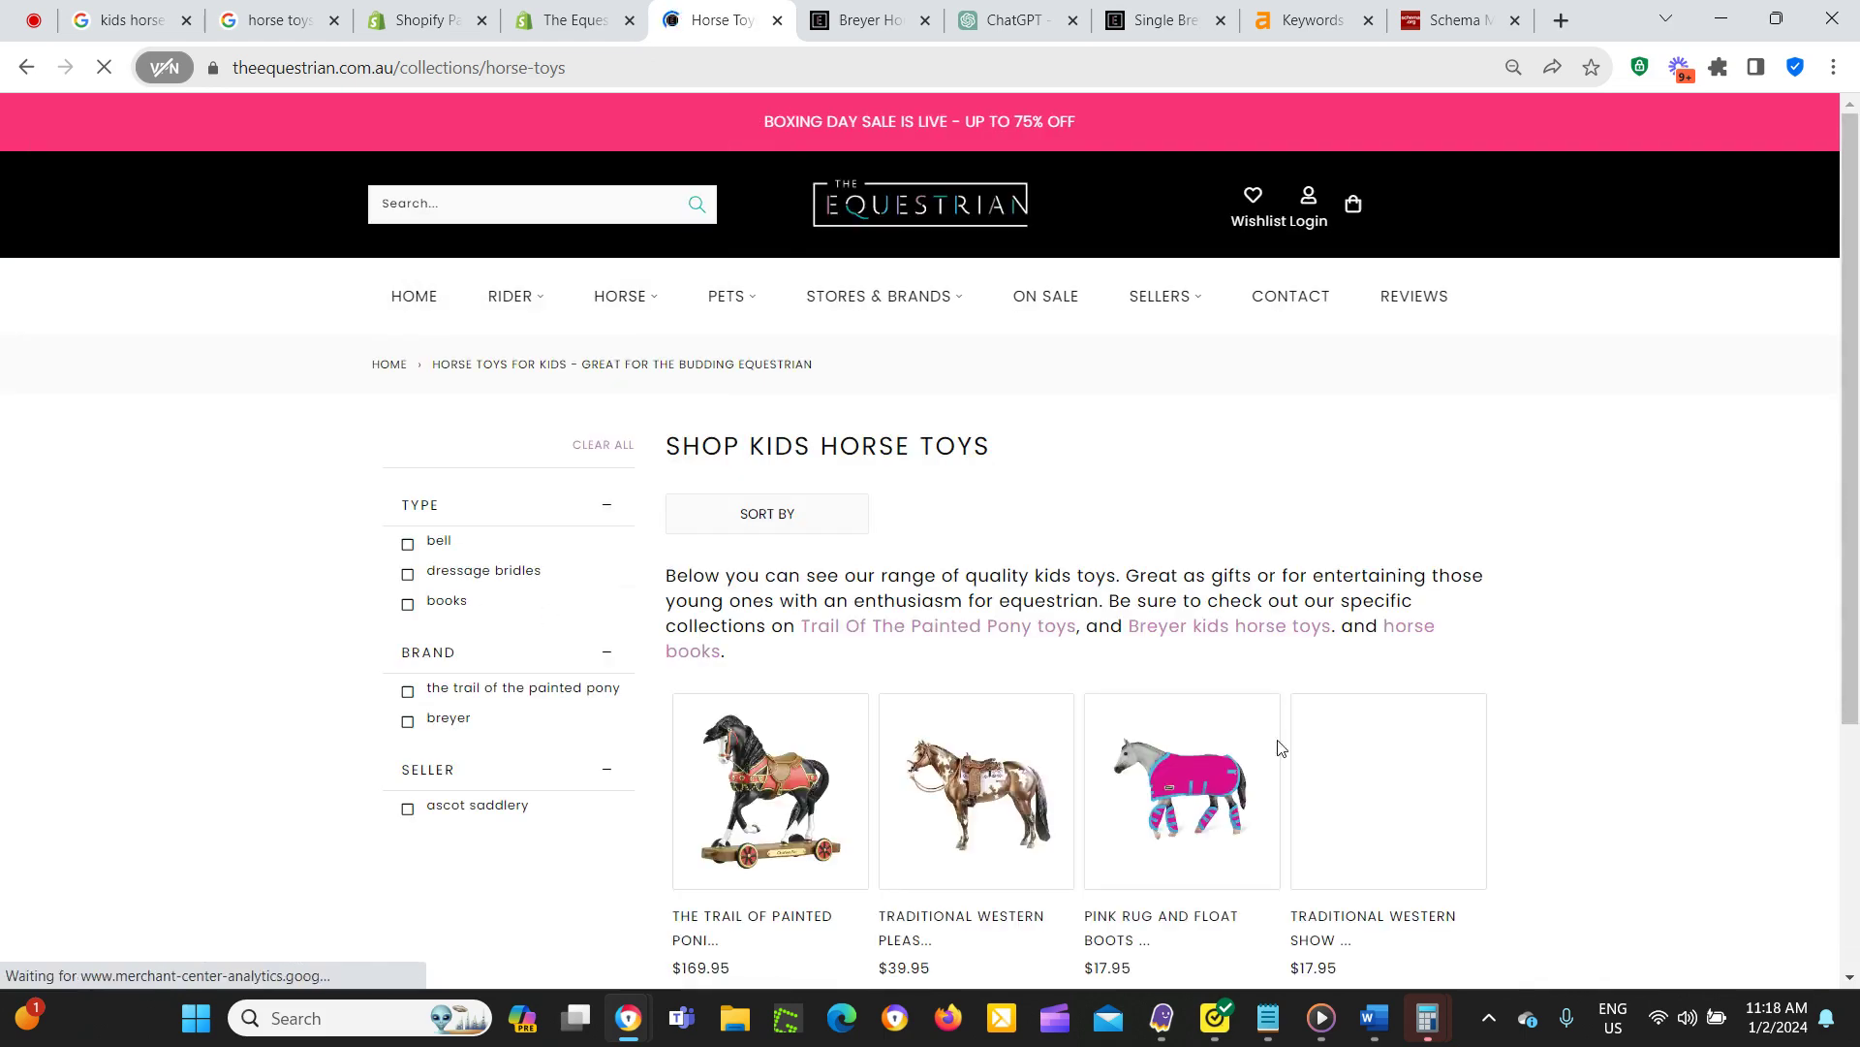
pyautogui.scroll(-3, 1279, 746)
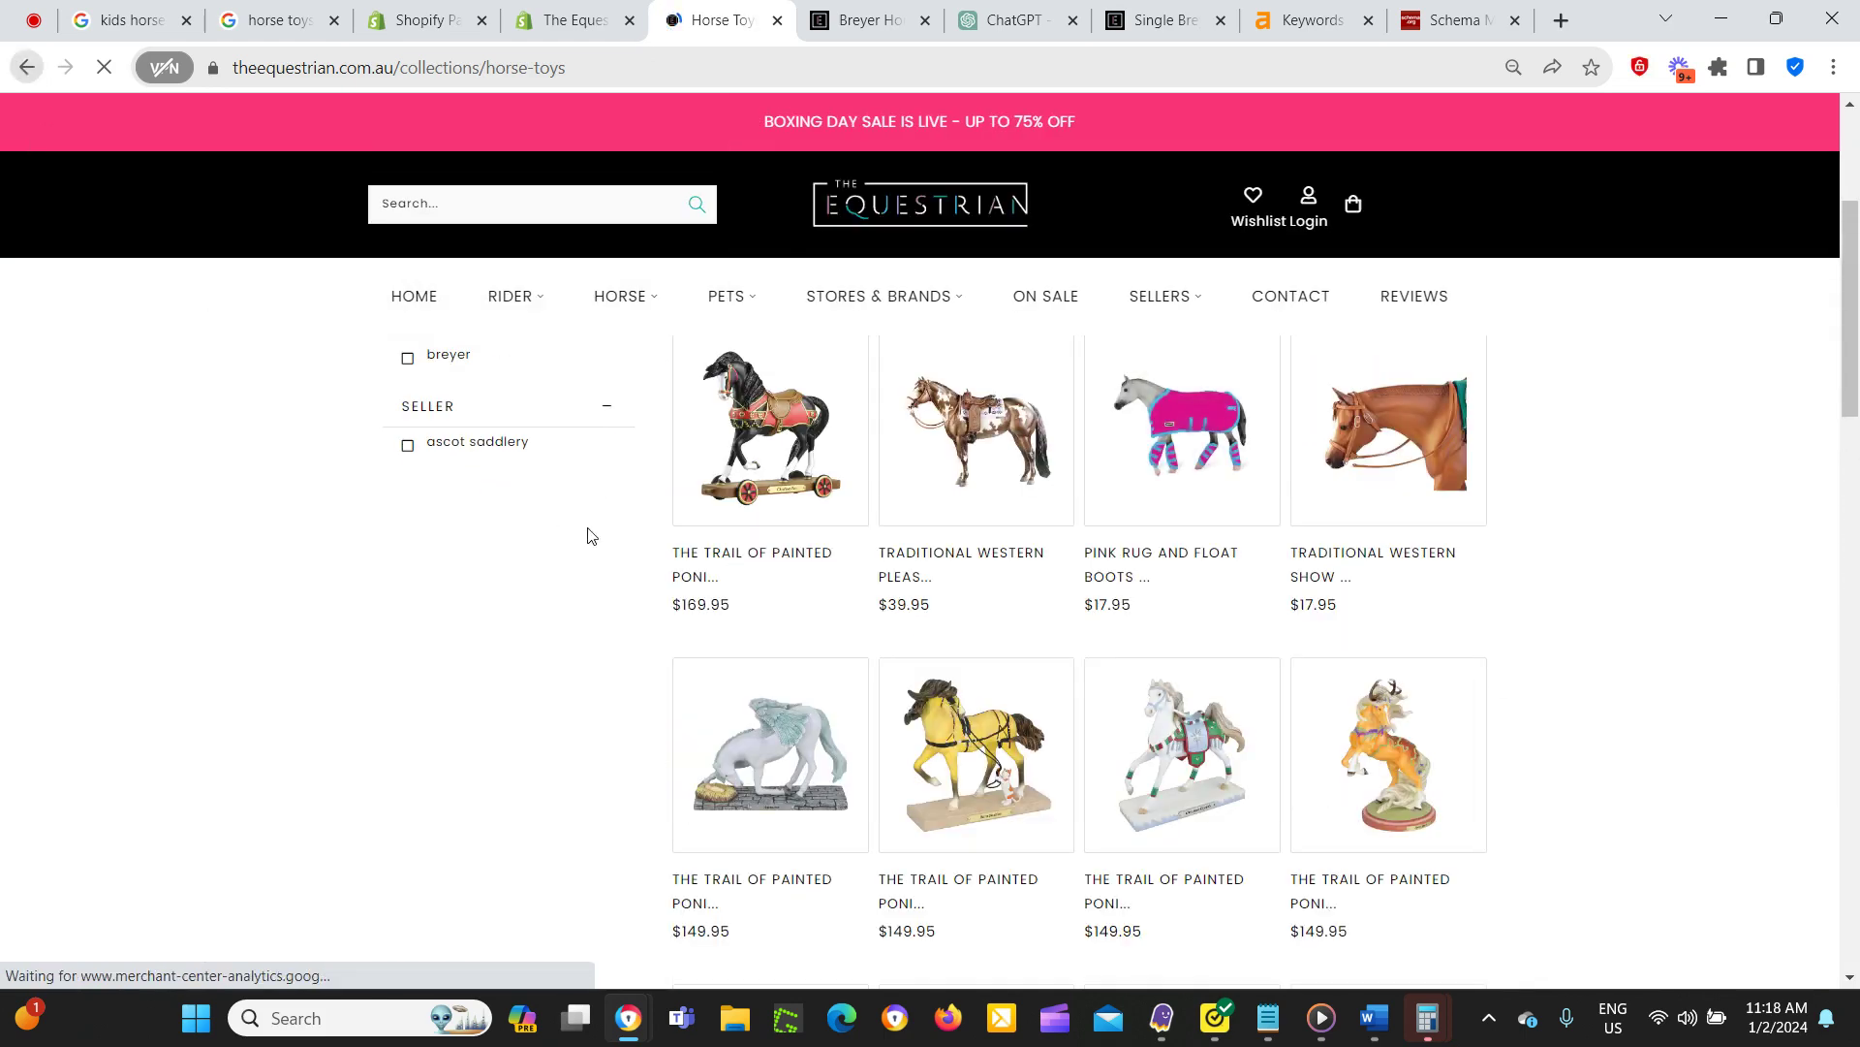
# Return to the Breyer saddle product page and examine its breadcrumb trail and the internal links below its description.
pyautogui.hotkey('alt', 'Left')
pyautogui.scroll(10, 526, 584)
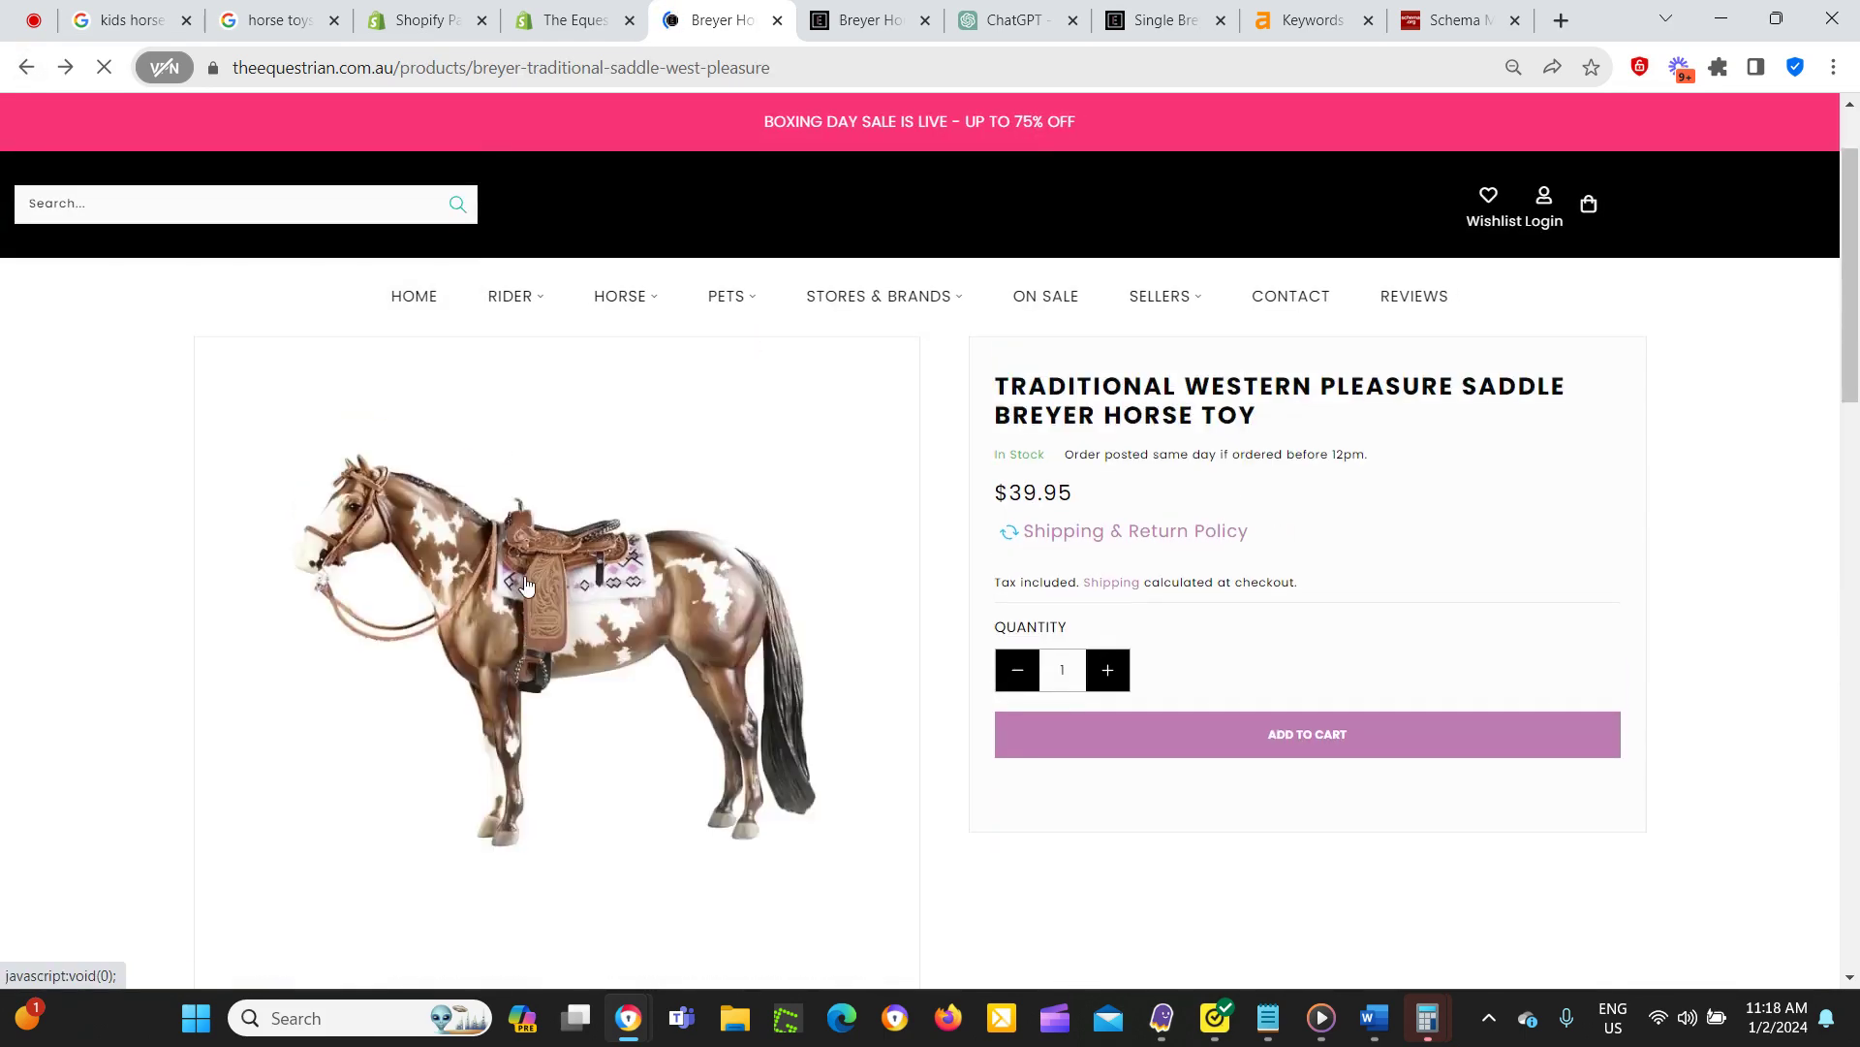
pyautogui.scroll(1, 526, 585)
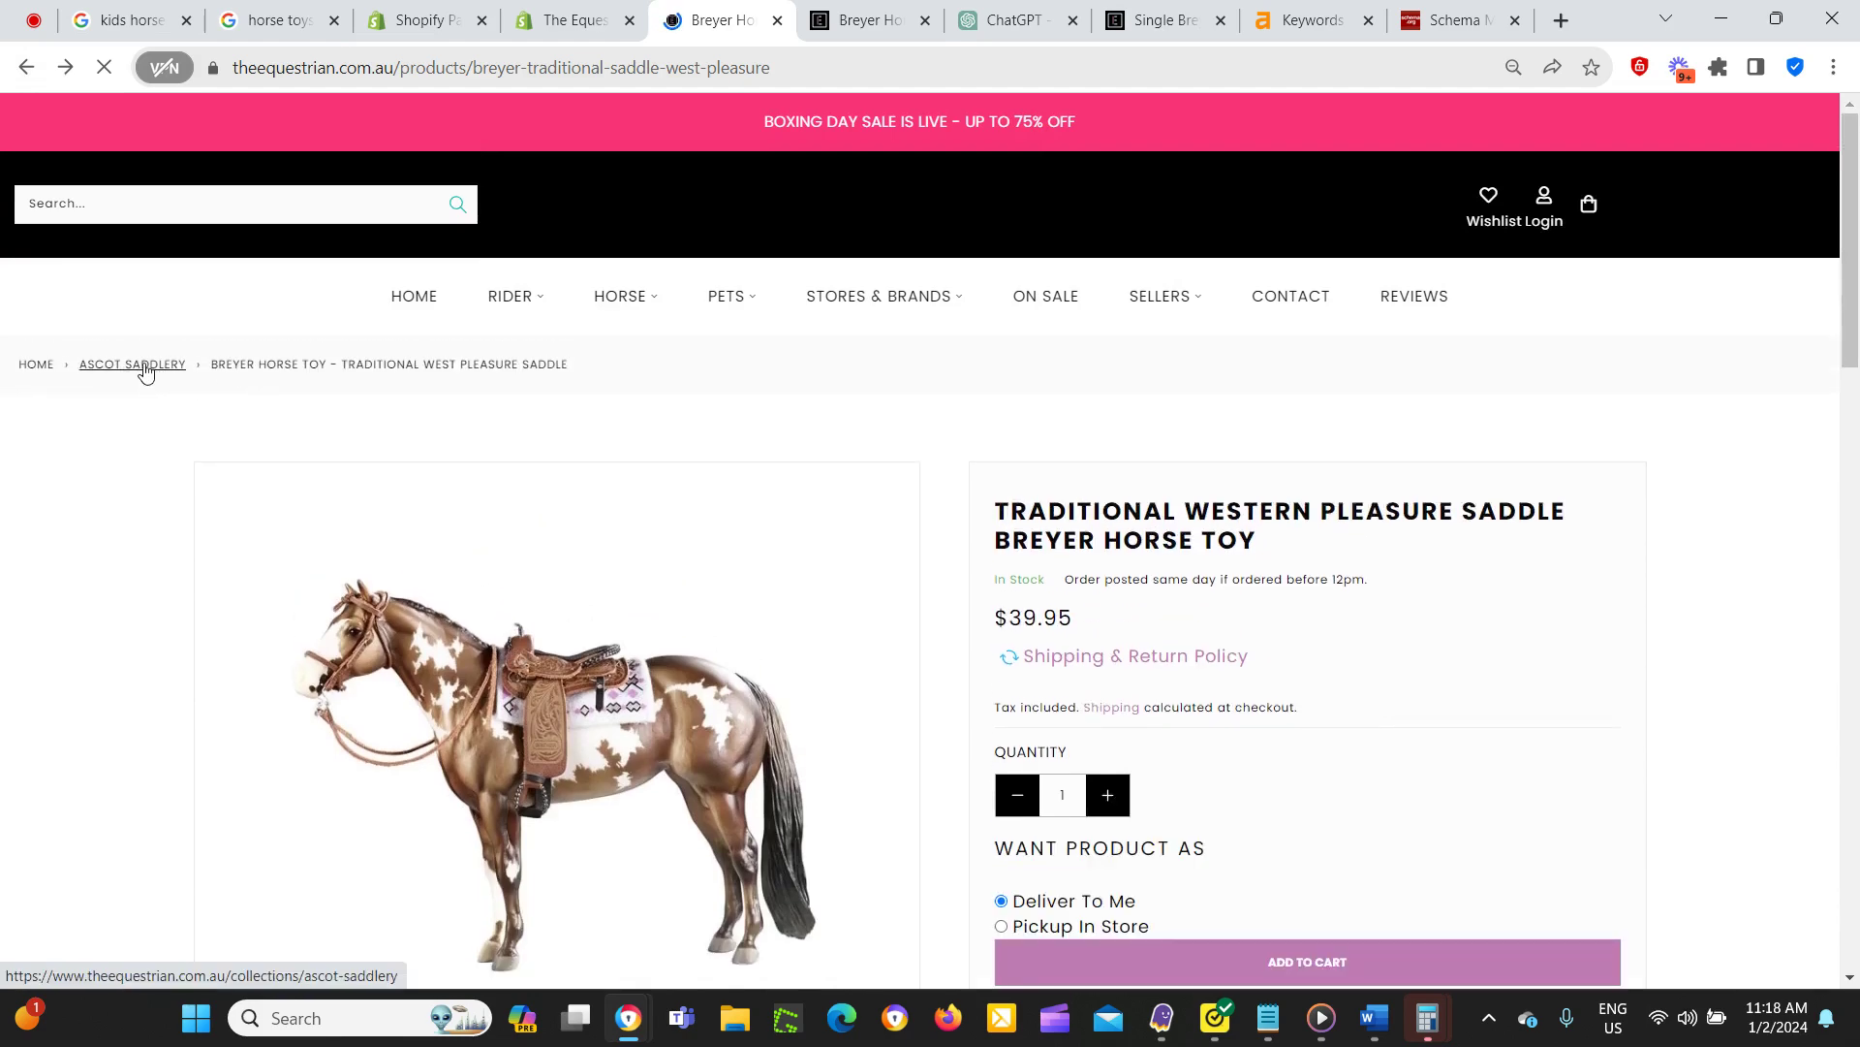
pyautogui.scroll(-15, 179, 456)
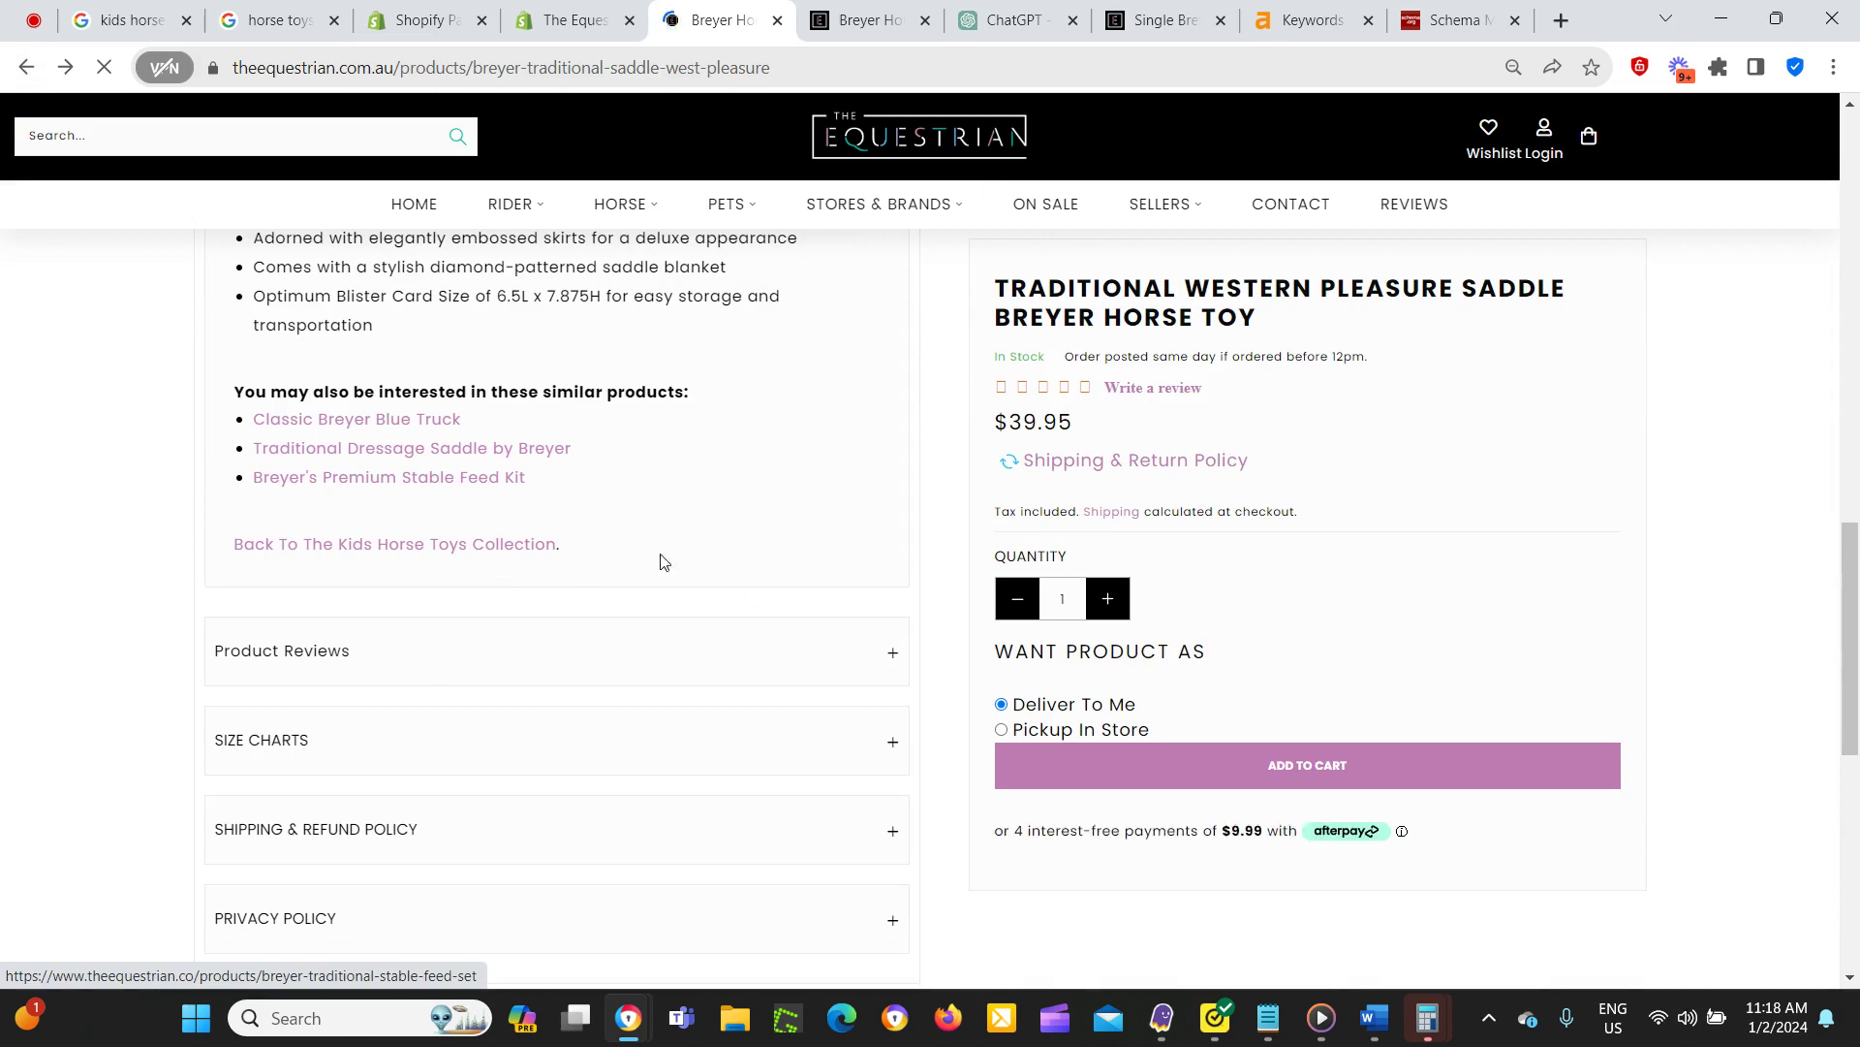
pyautogui.scroll(1, 662, 563)
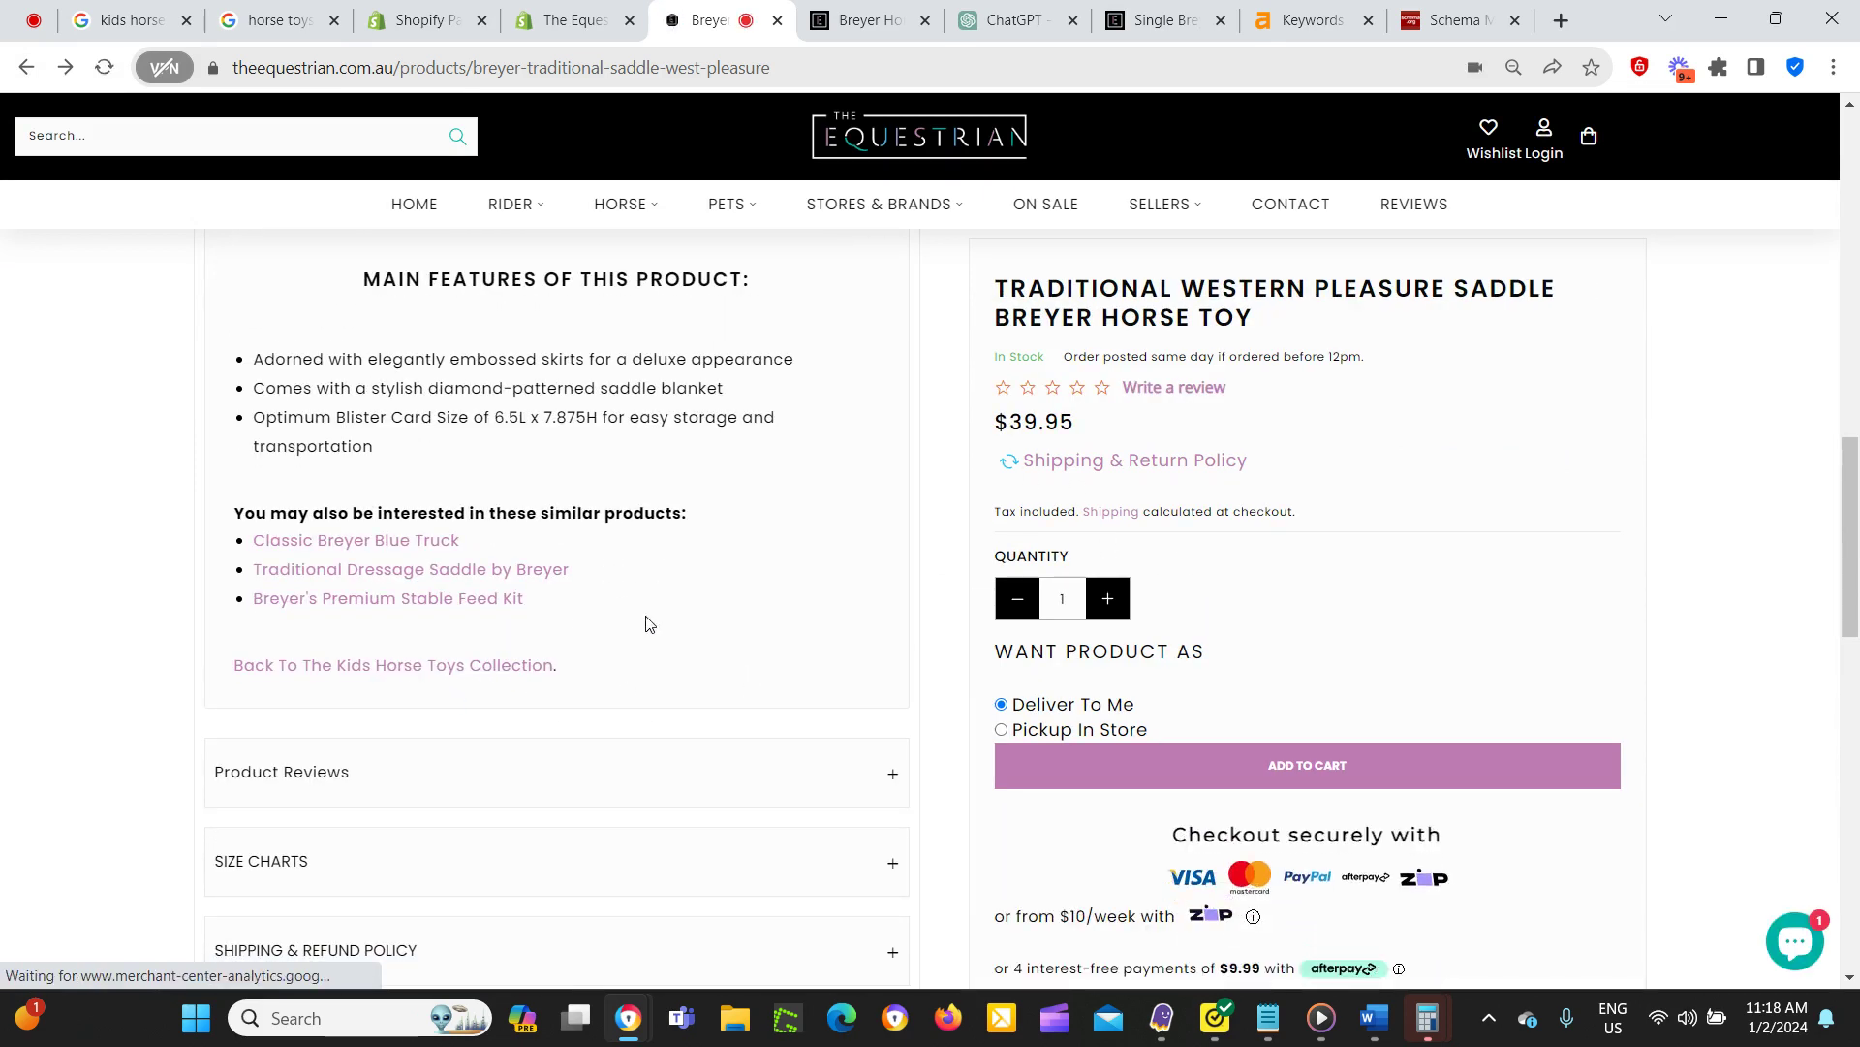
# Go back to the horse toys collection page and review the description and popular questions below the product grid.
pyautogui.moveTo(717, 298)
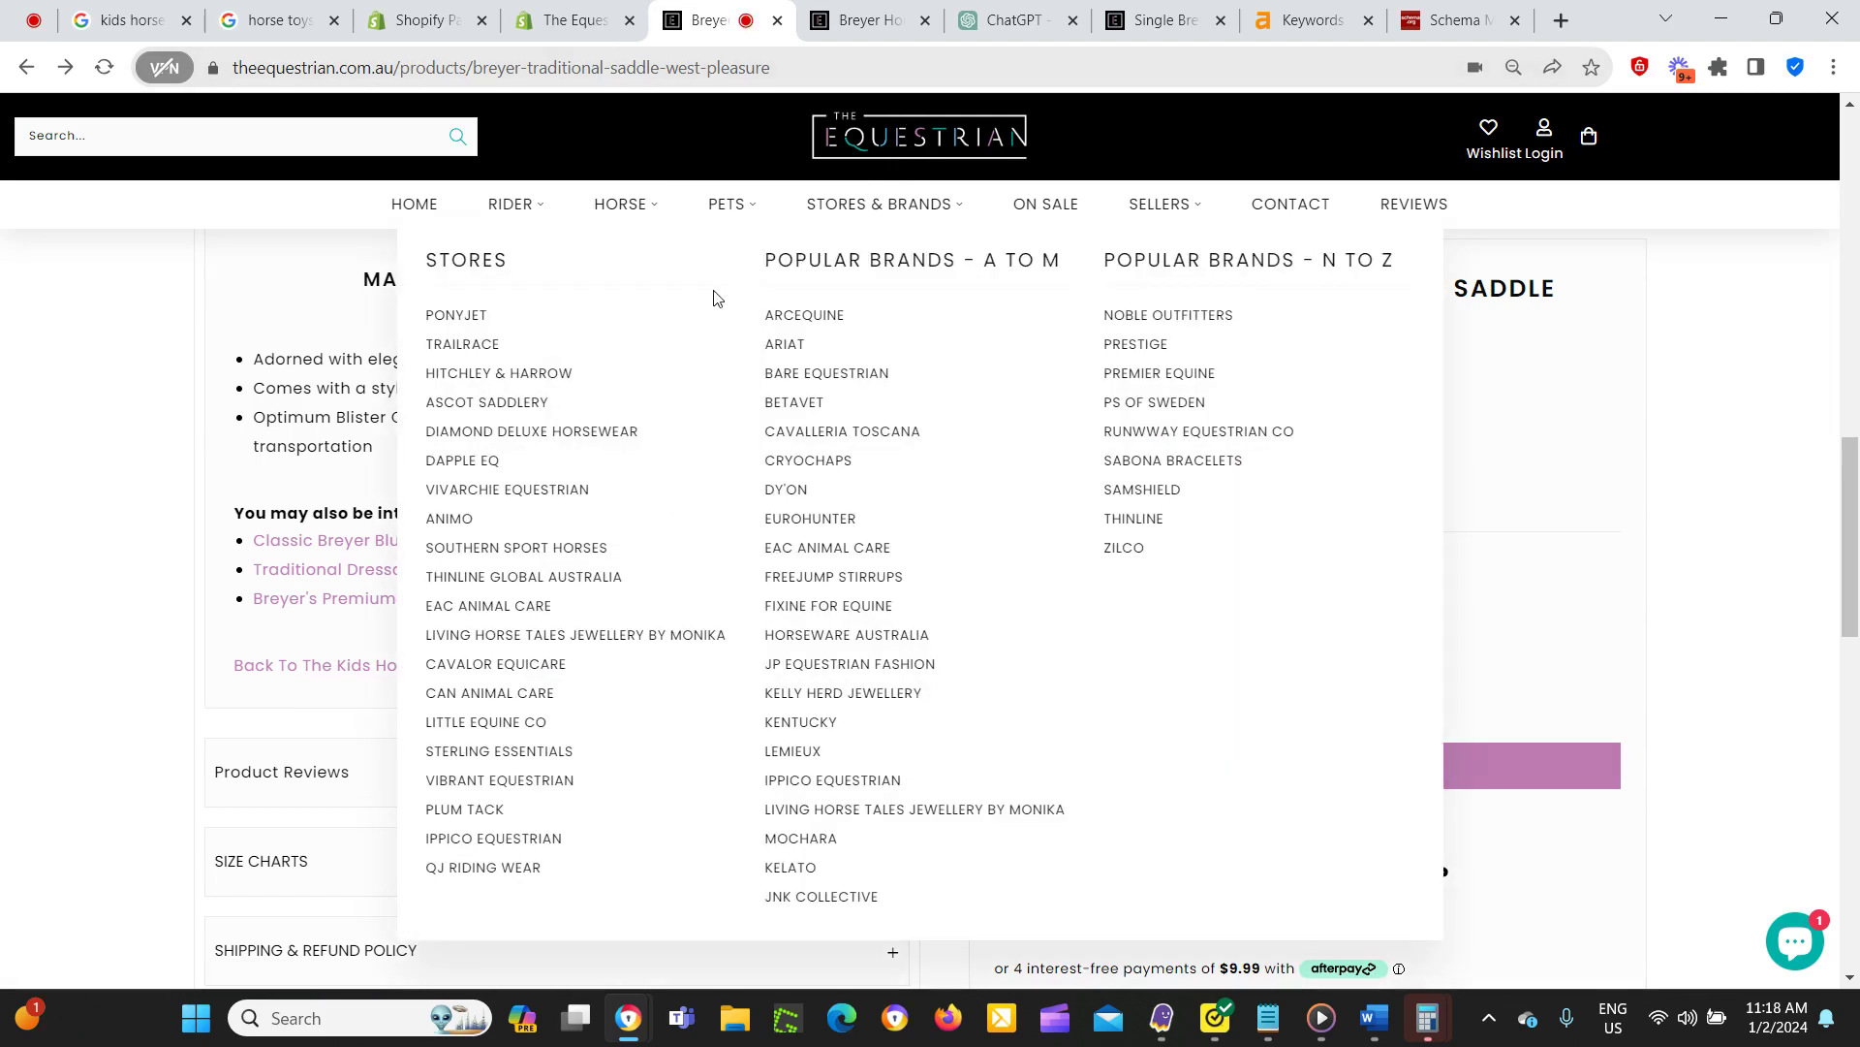
pyautogui.hotkey('alt', 'Left')
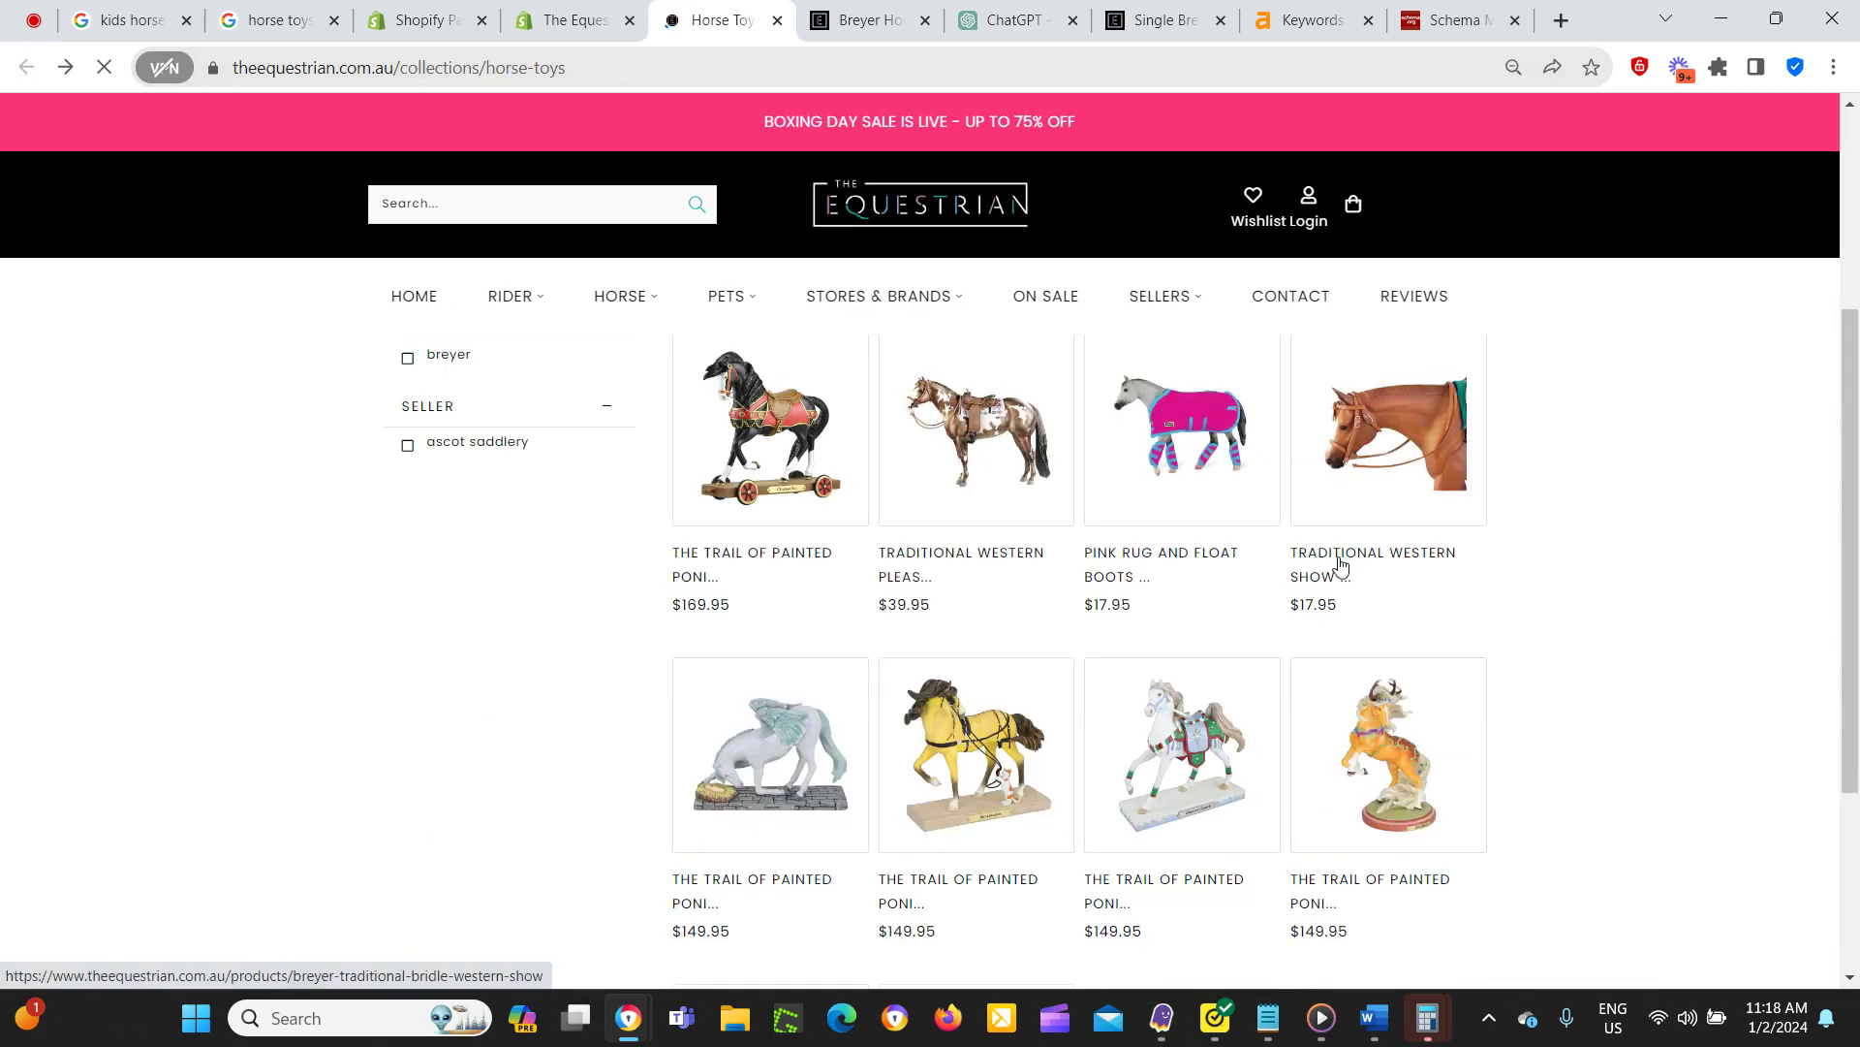
pyautogui.scroll(4, 1557, 814)
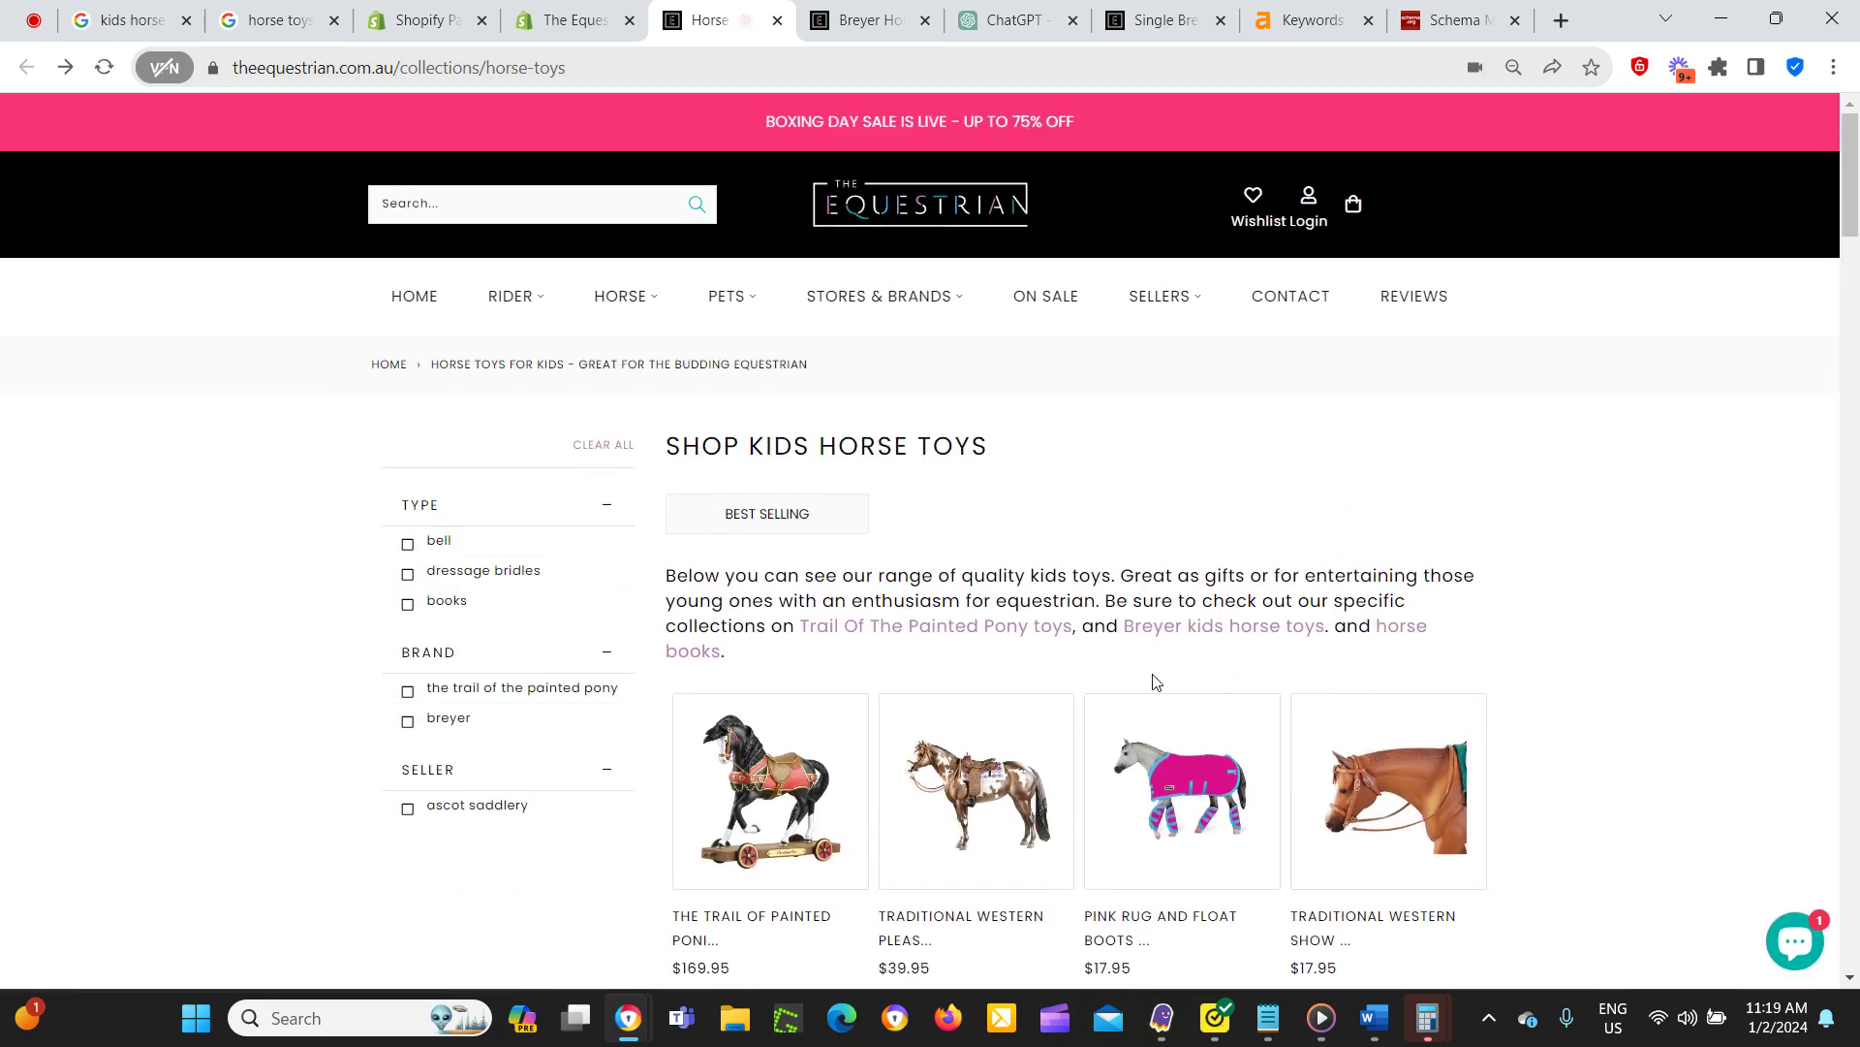
pyautogui.scroll(-20, 1158, 678)
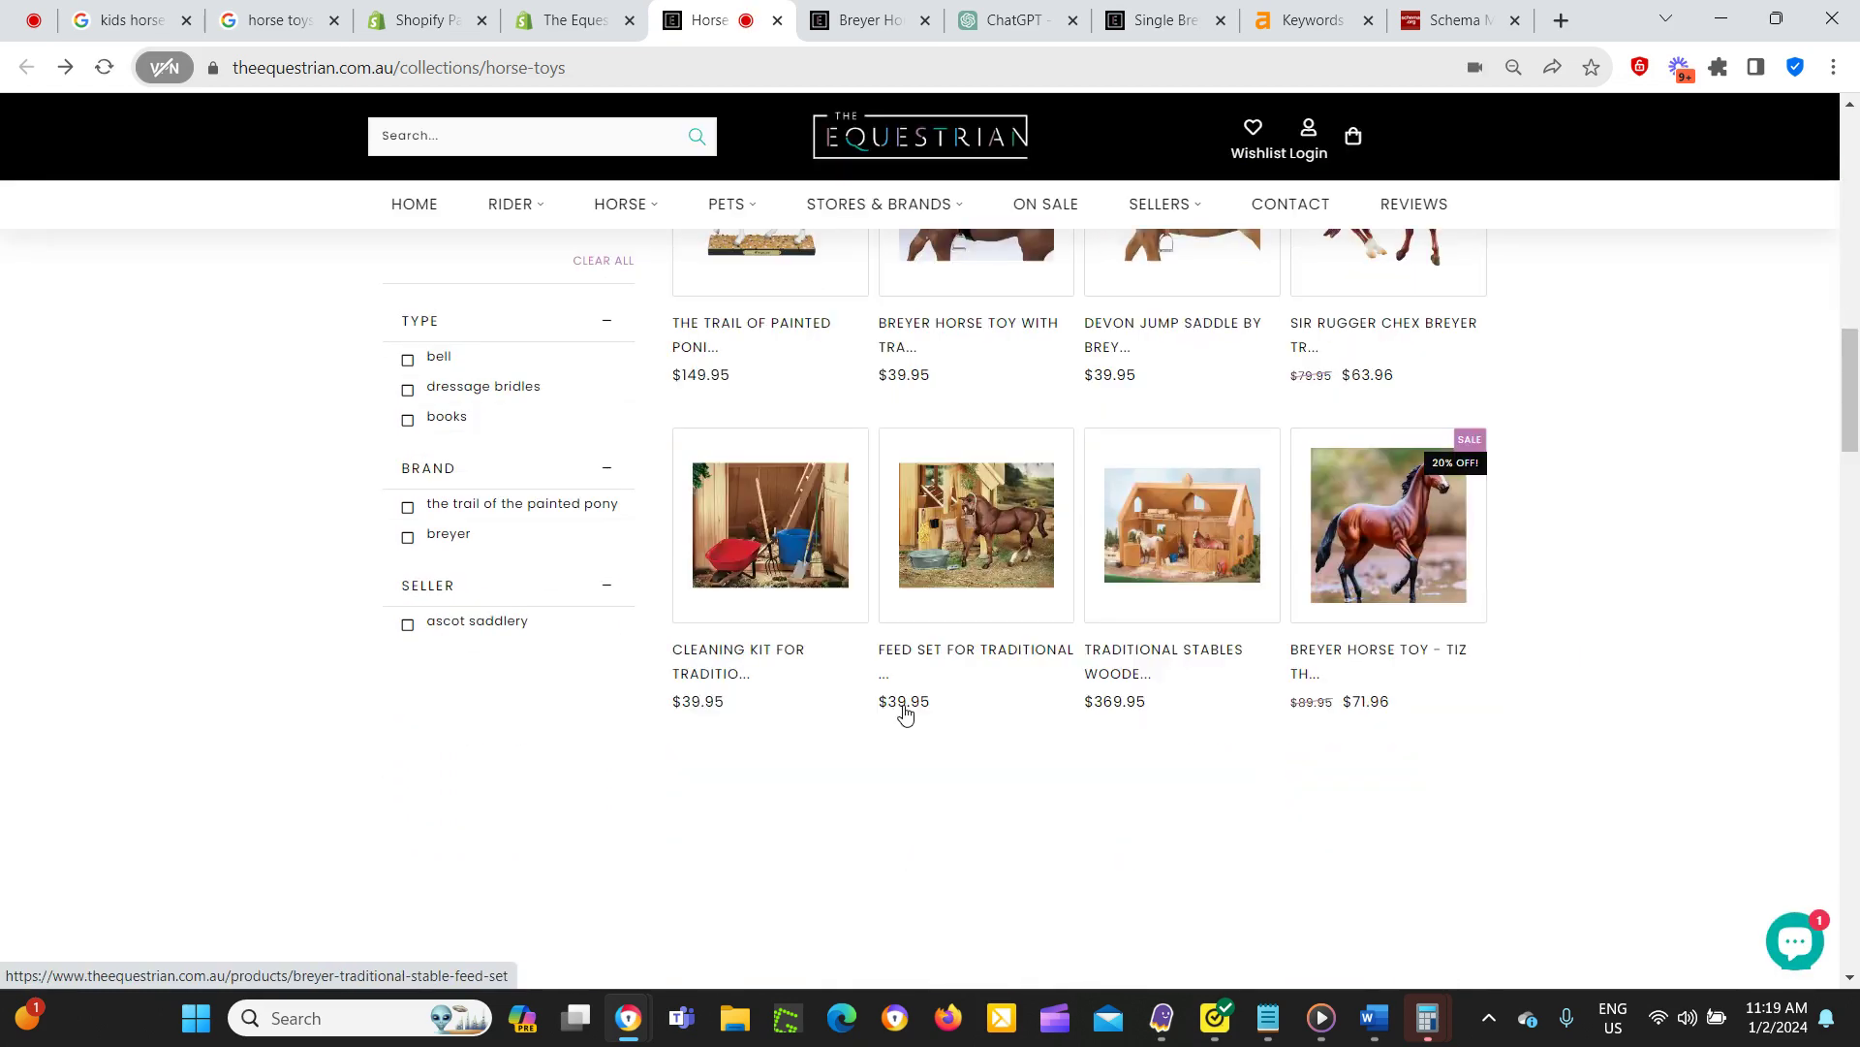
pyautogui.scroll(-15, 865, 714)
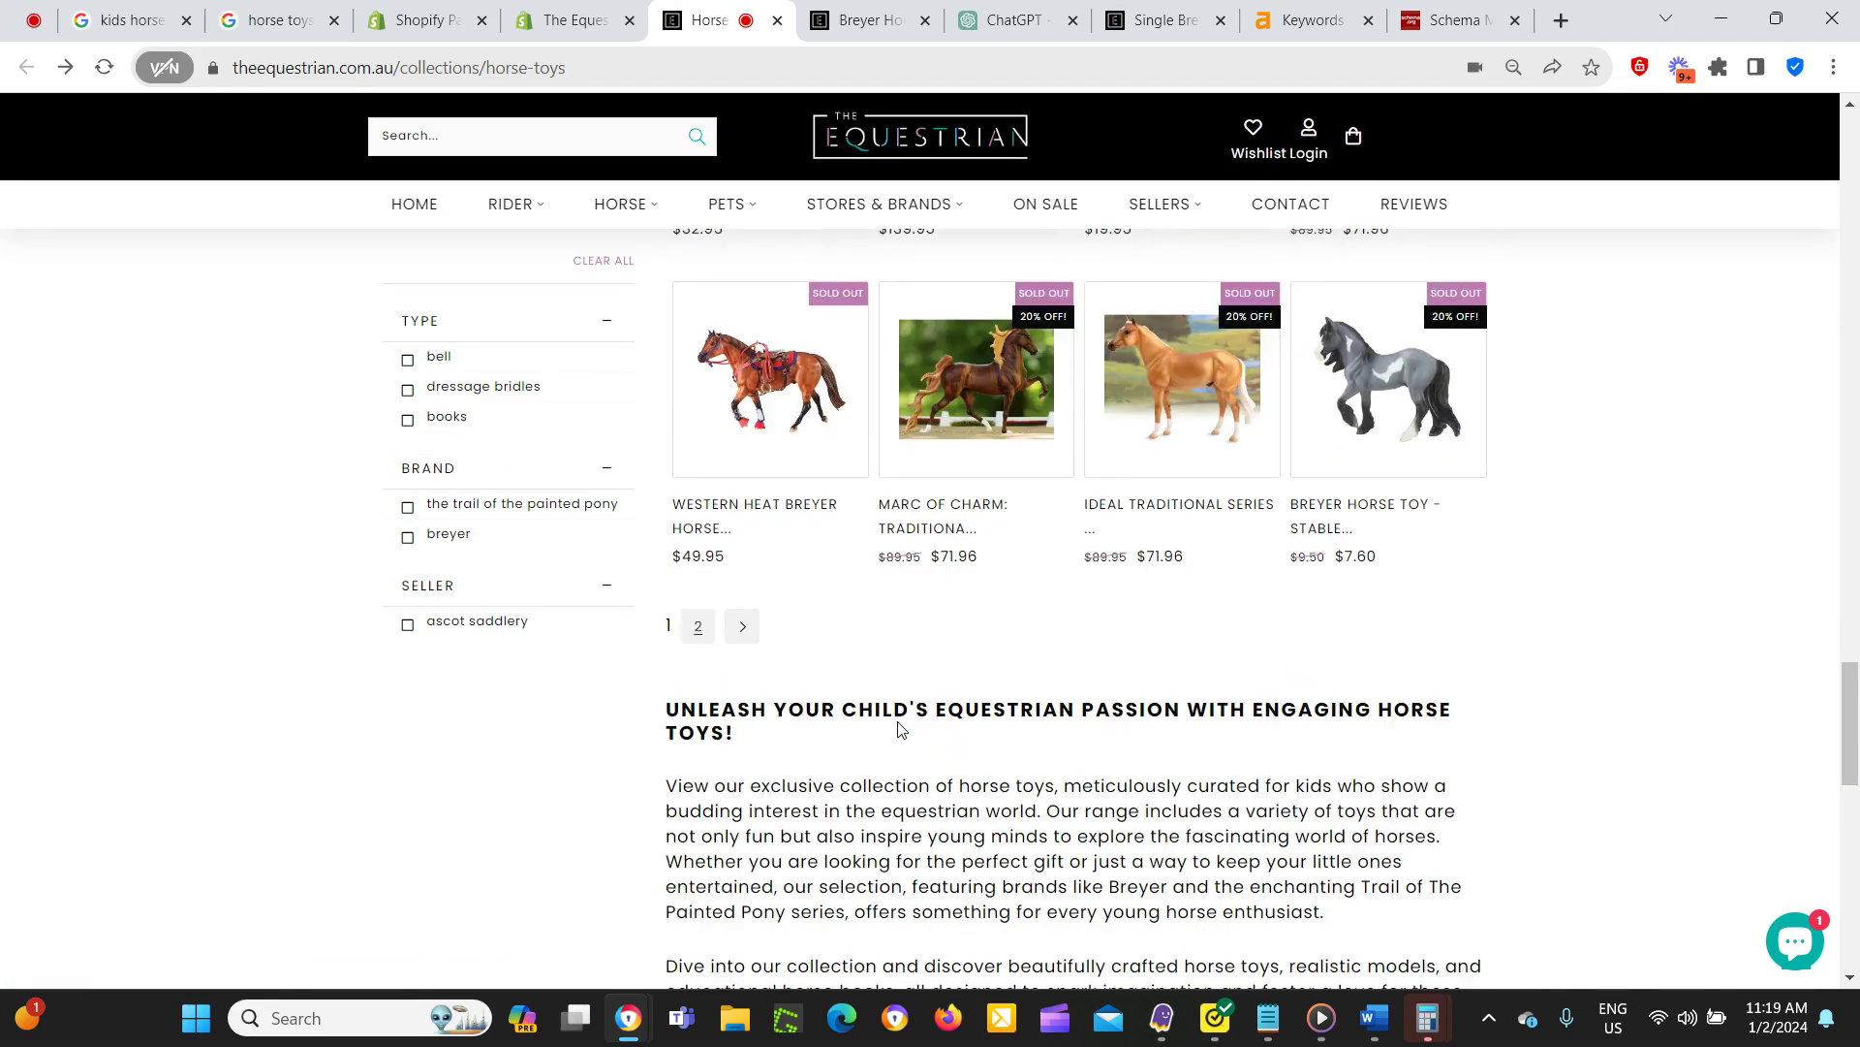
pyautogui.scroll(-5, 843, 620)
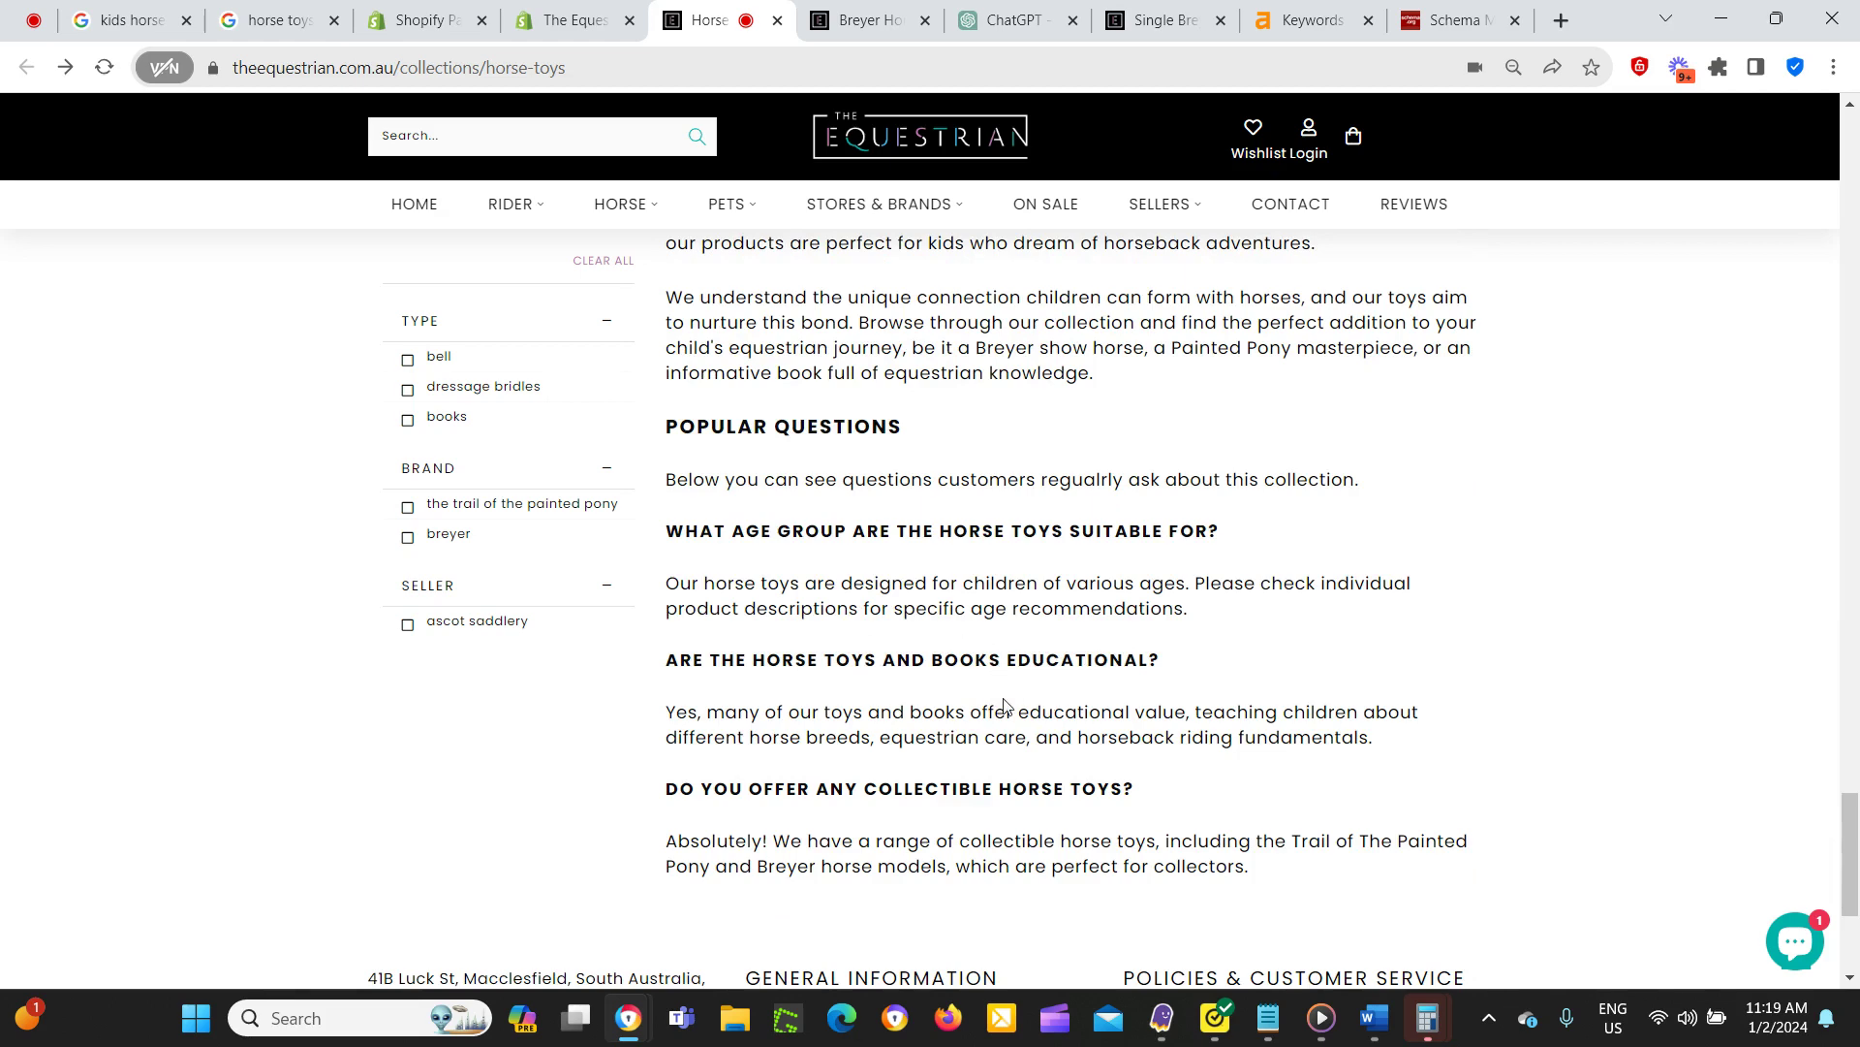
pyautogui.scroll(15, 1004, 705)
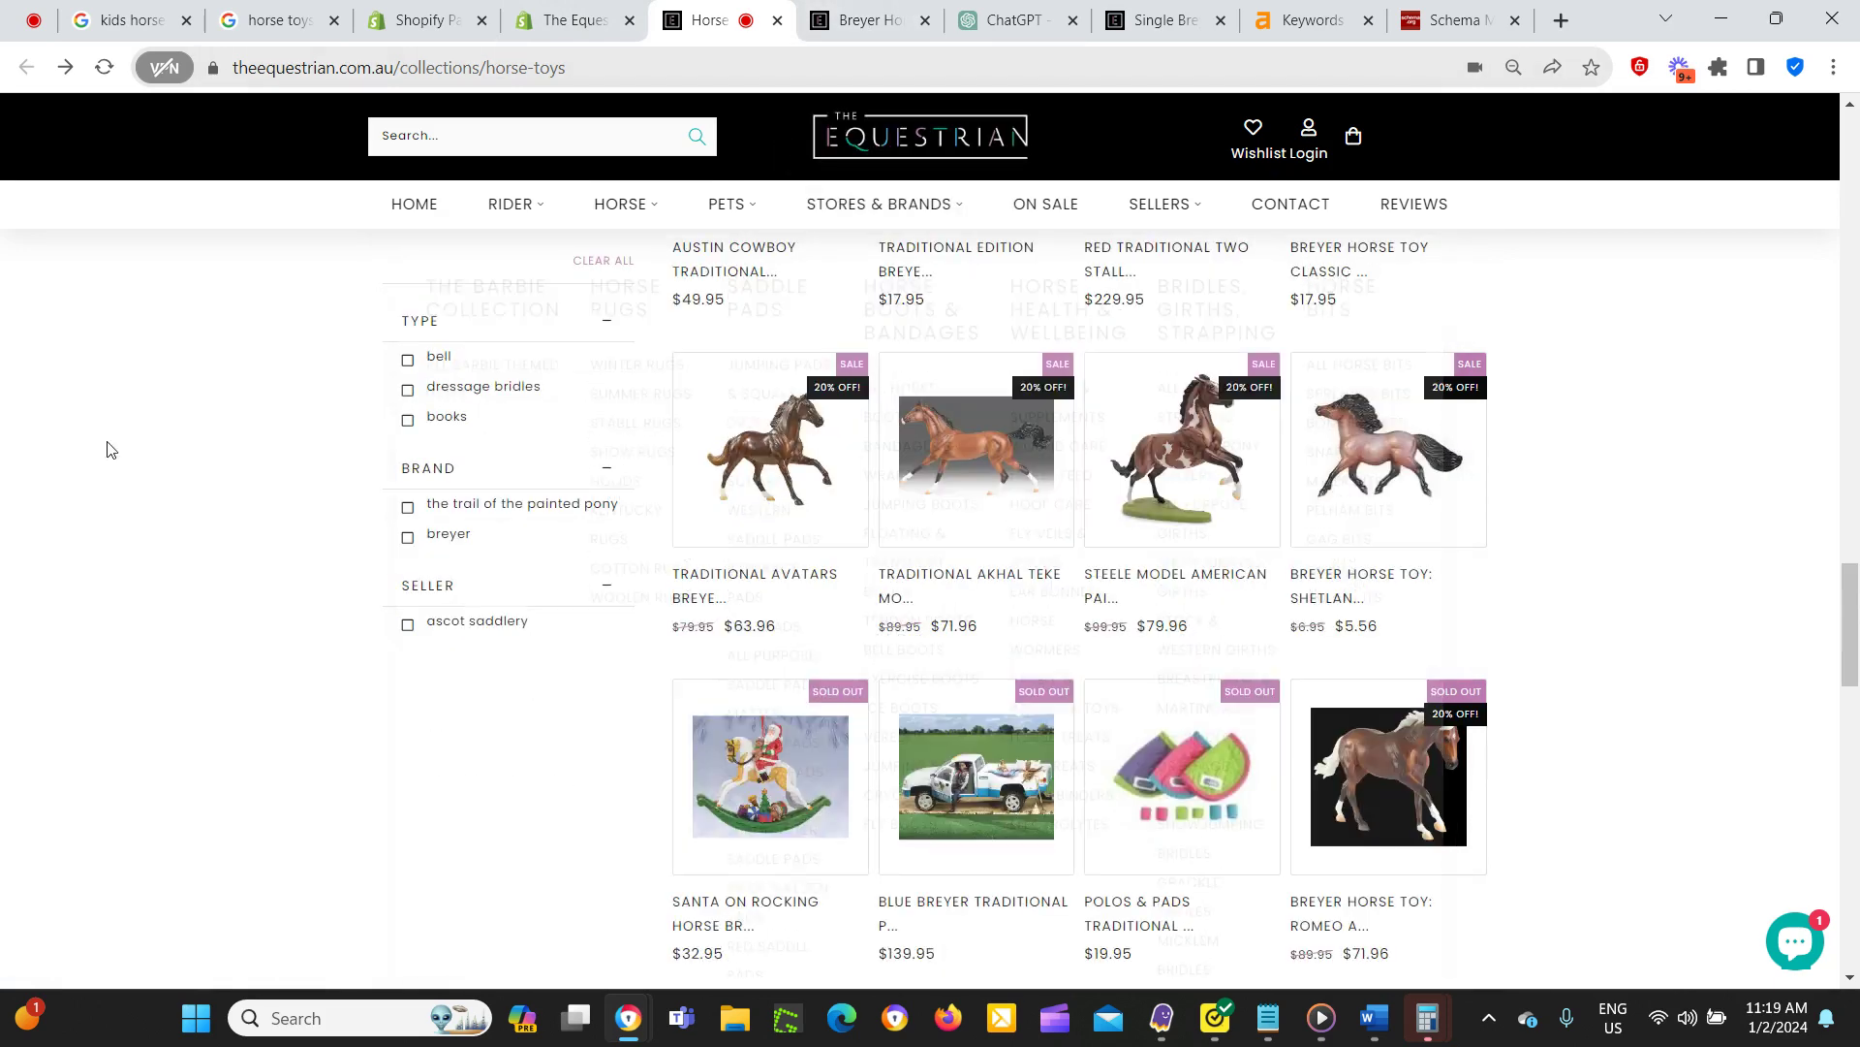
# Switch to the Ecom Collection Description Content Master chat and review the generated SEO title and page title.
pyautogui.click(1013, 20)
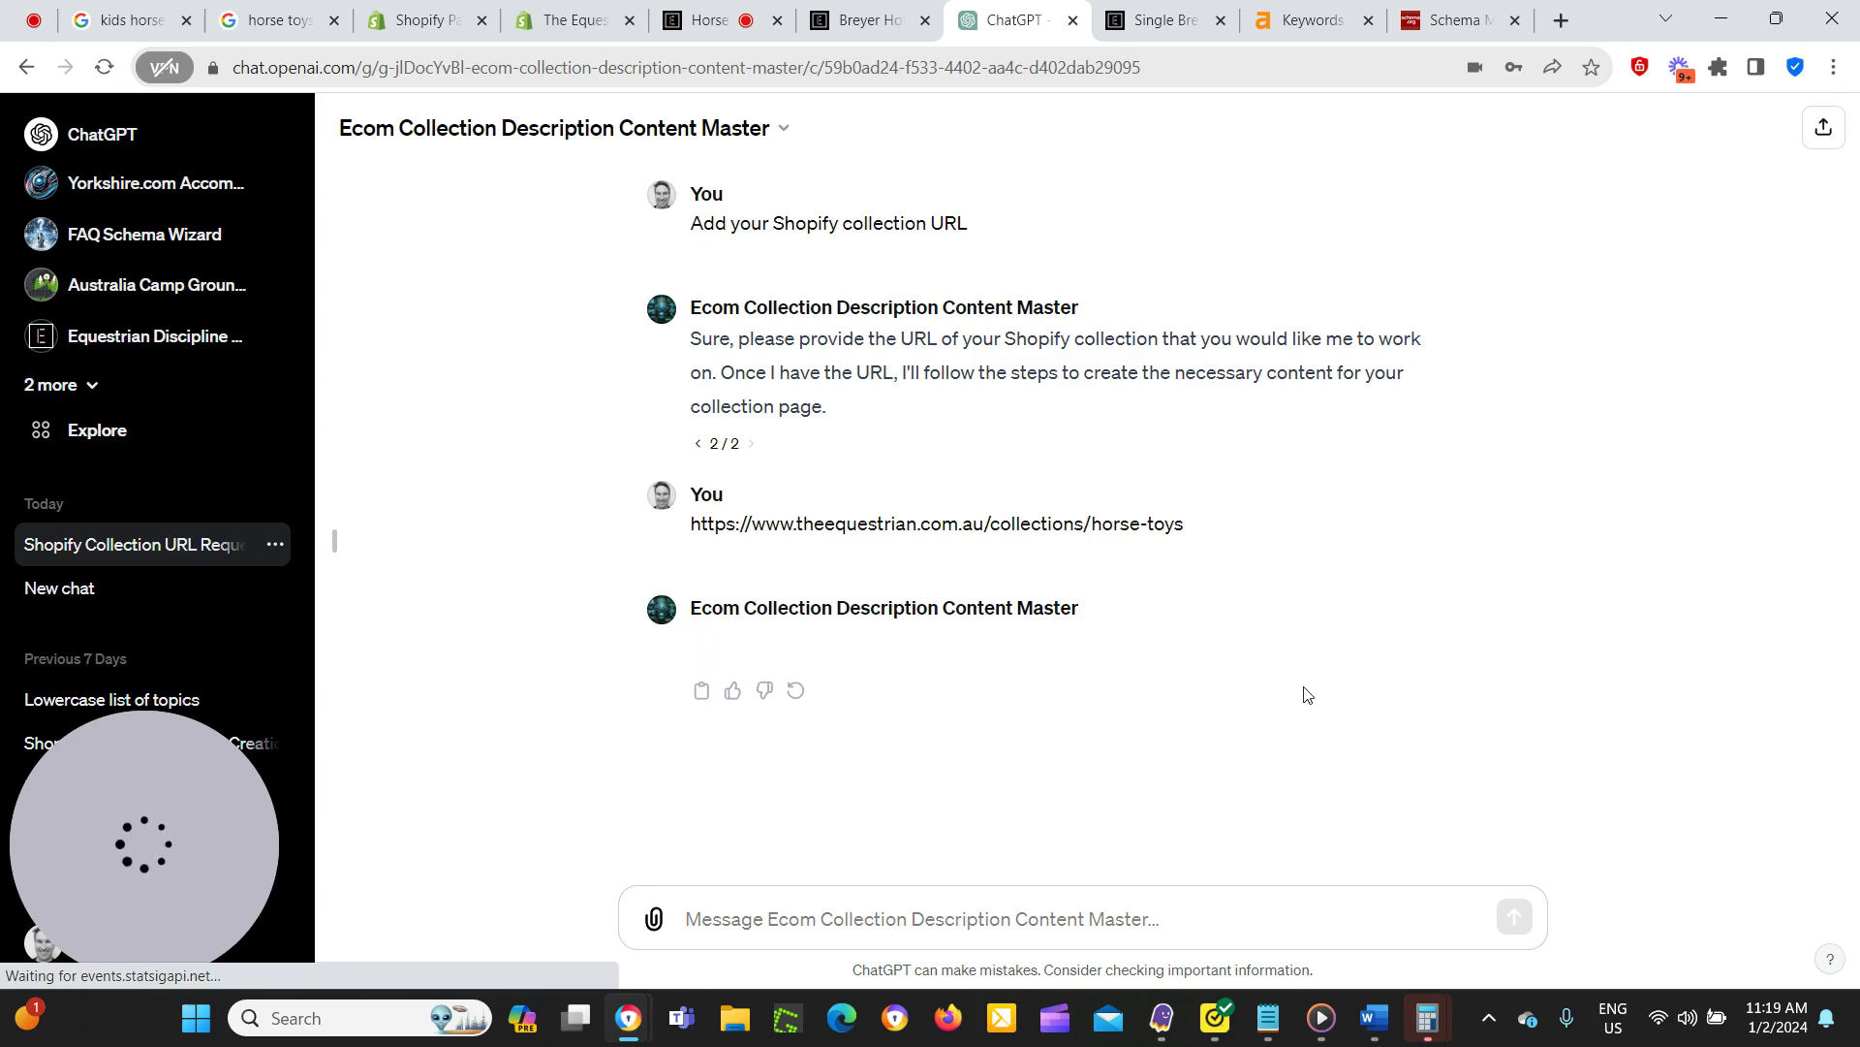
pyautogui.scroll(15, 1550, 651)
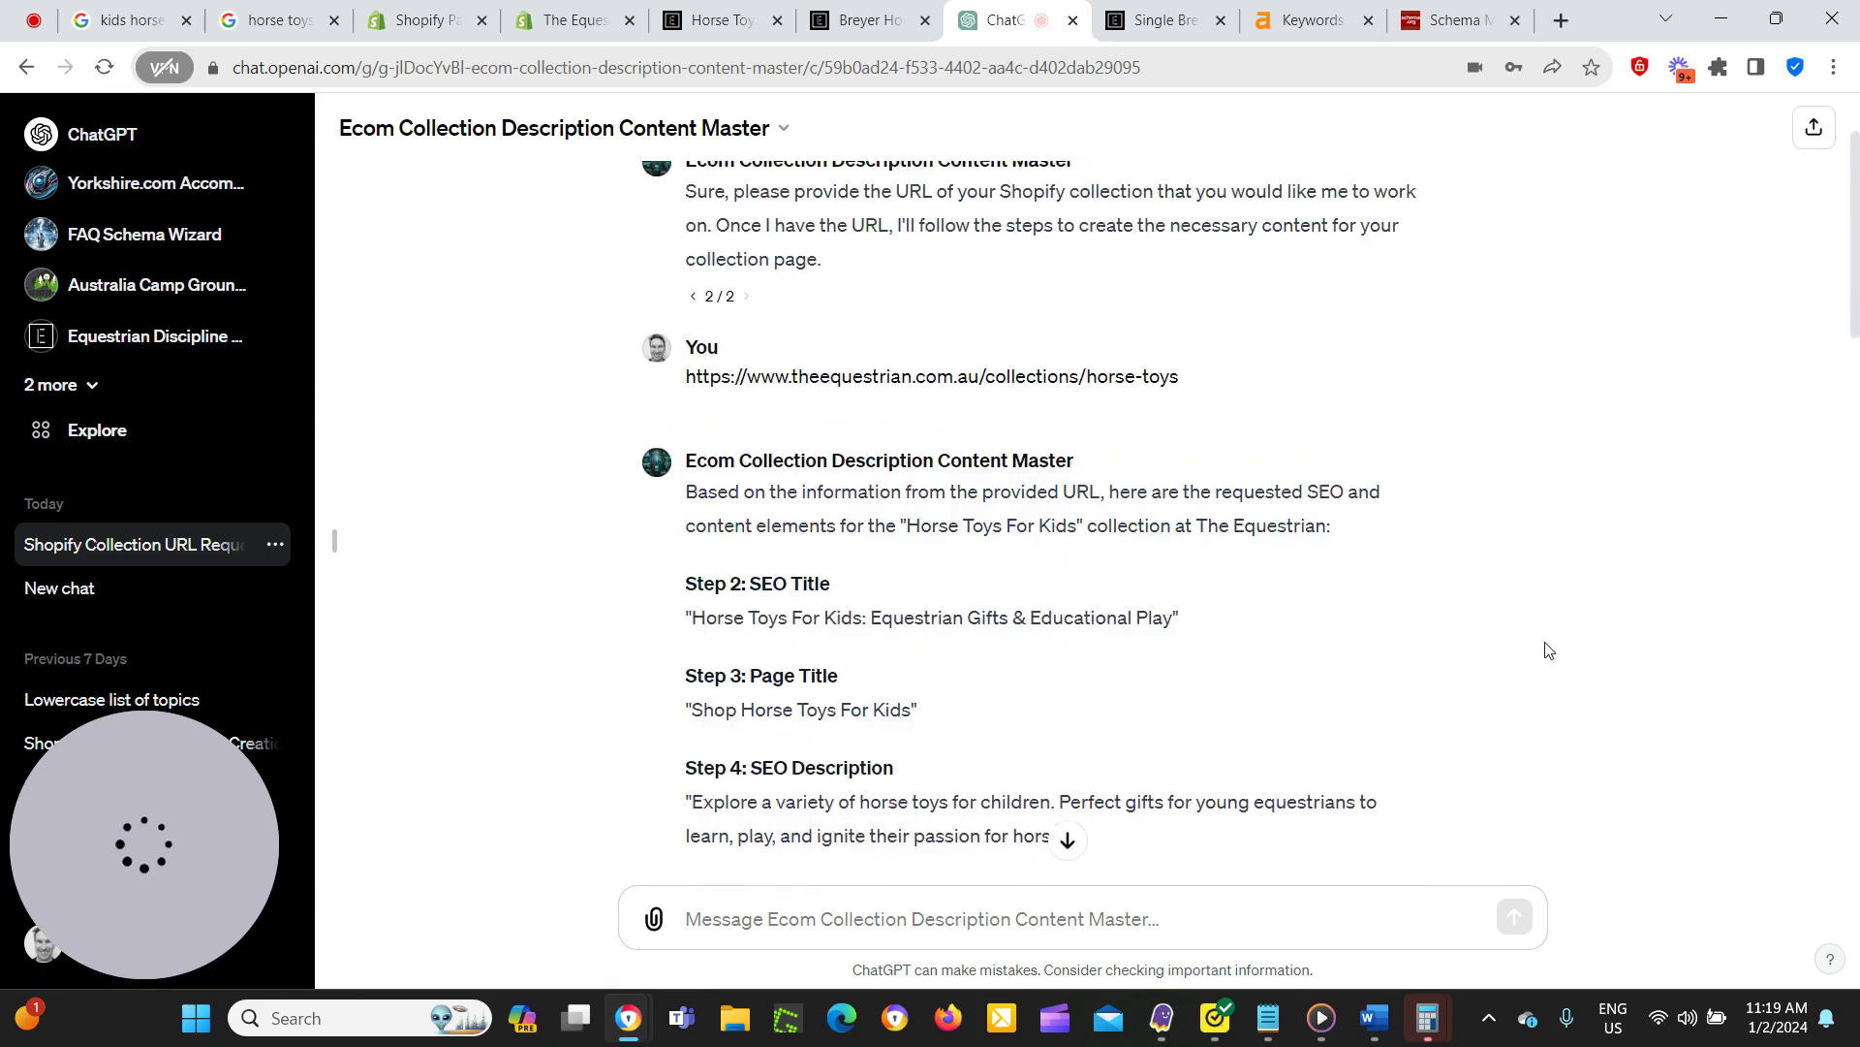
pyautogui.scroll(-3, 1202, 628)
pyautogui.scroll(3, 848, 444)
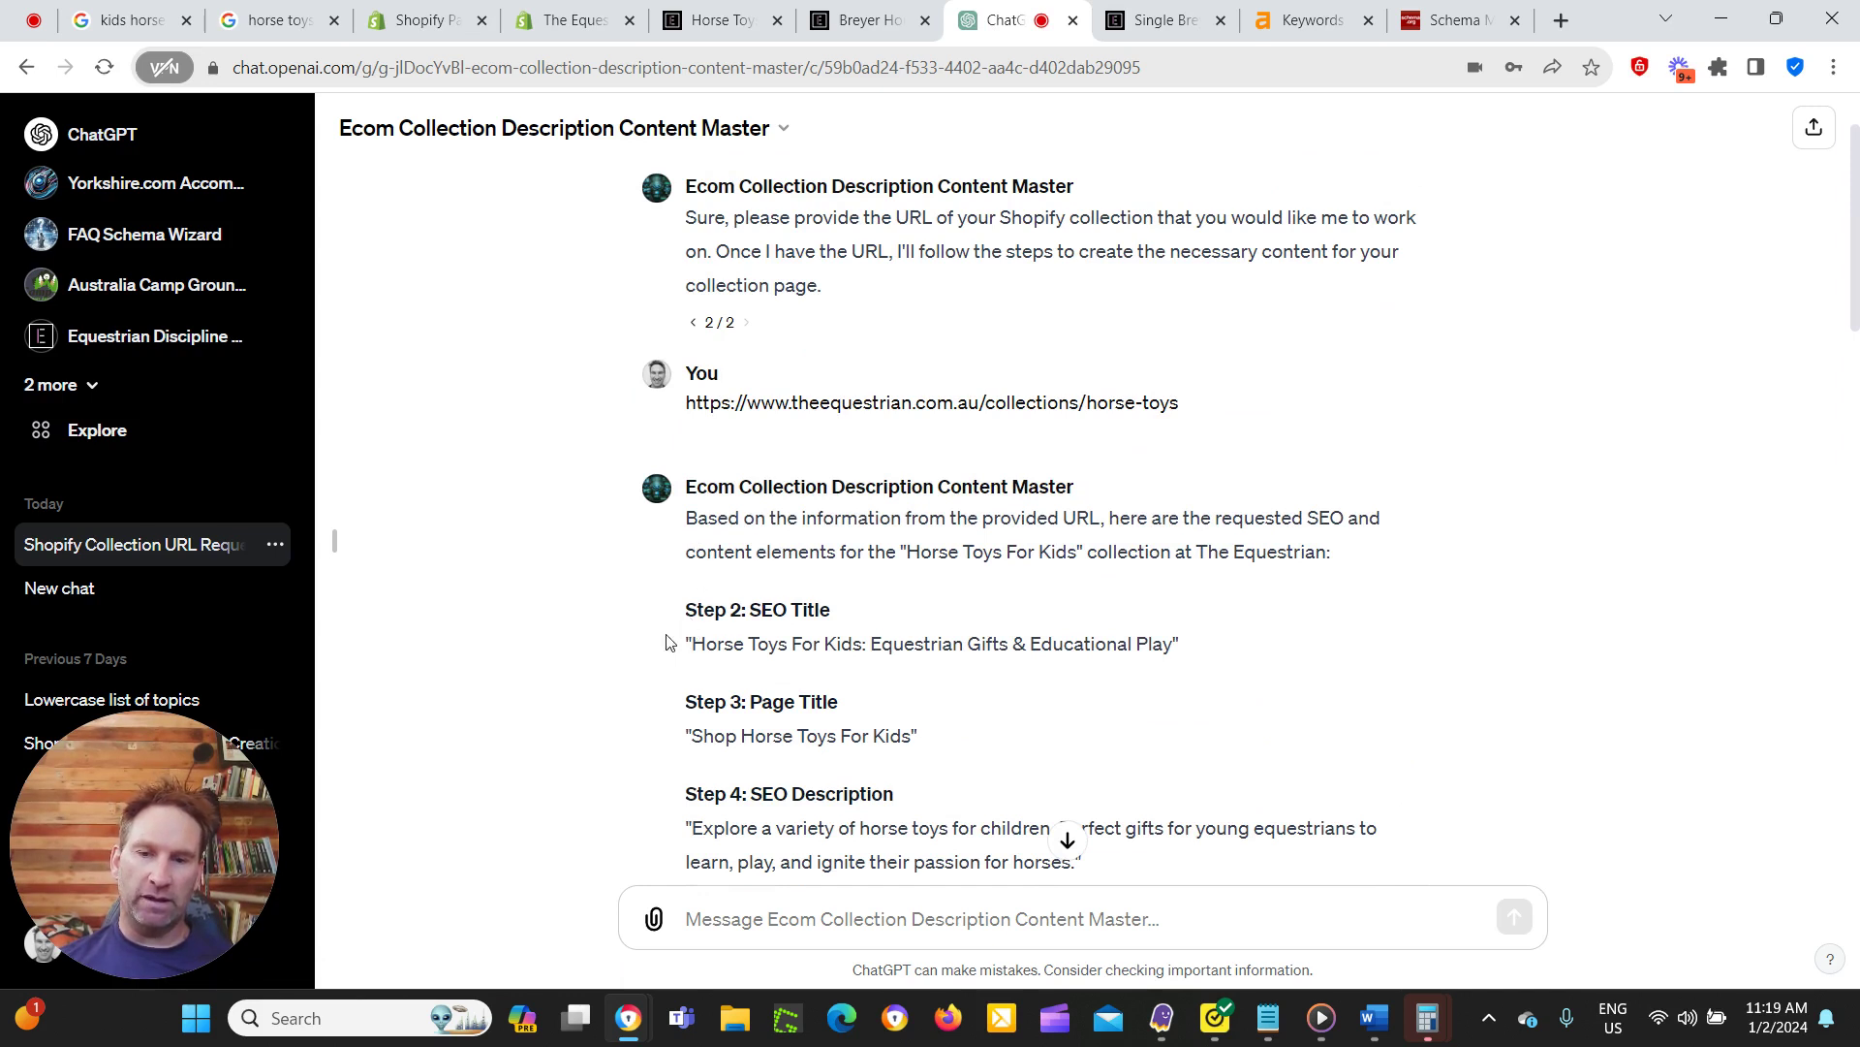
pyautogui.moveTo(698, 647); pyautogui.dragTo(1169, 639)
pyautogui.scroll(-1, 810, 494)
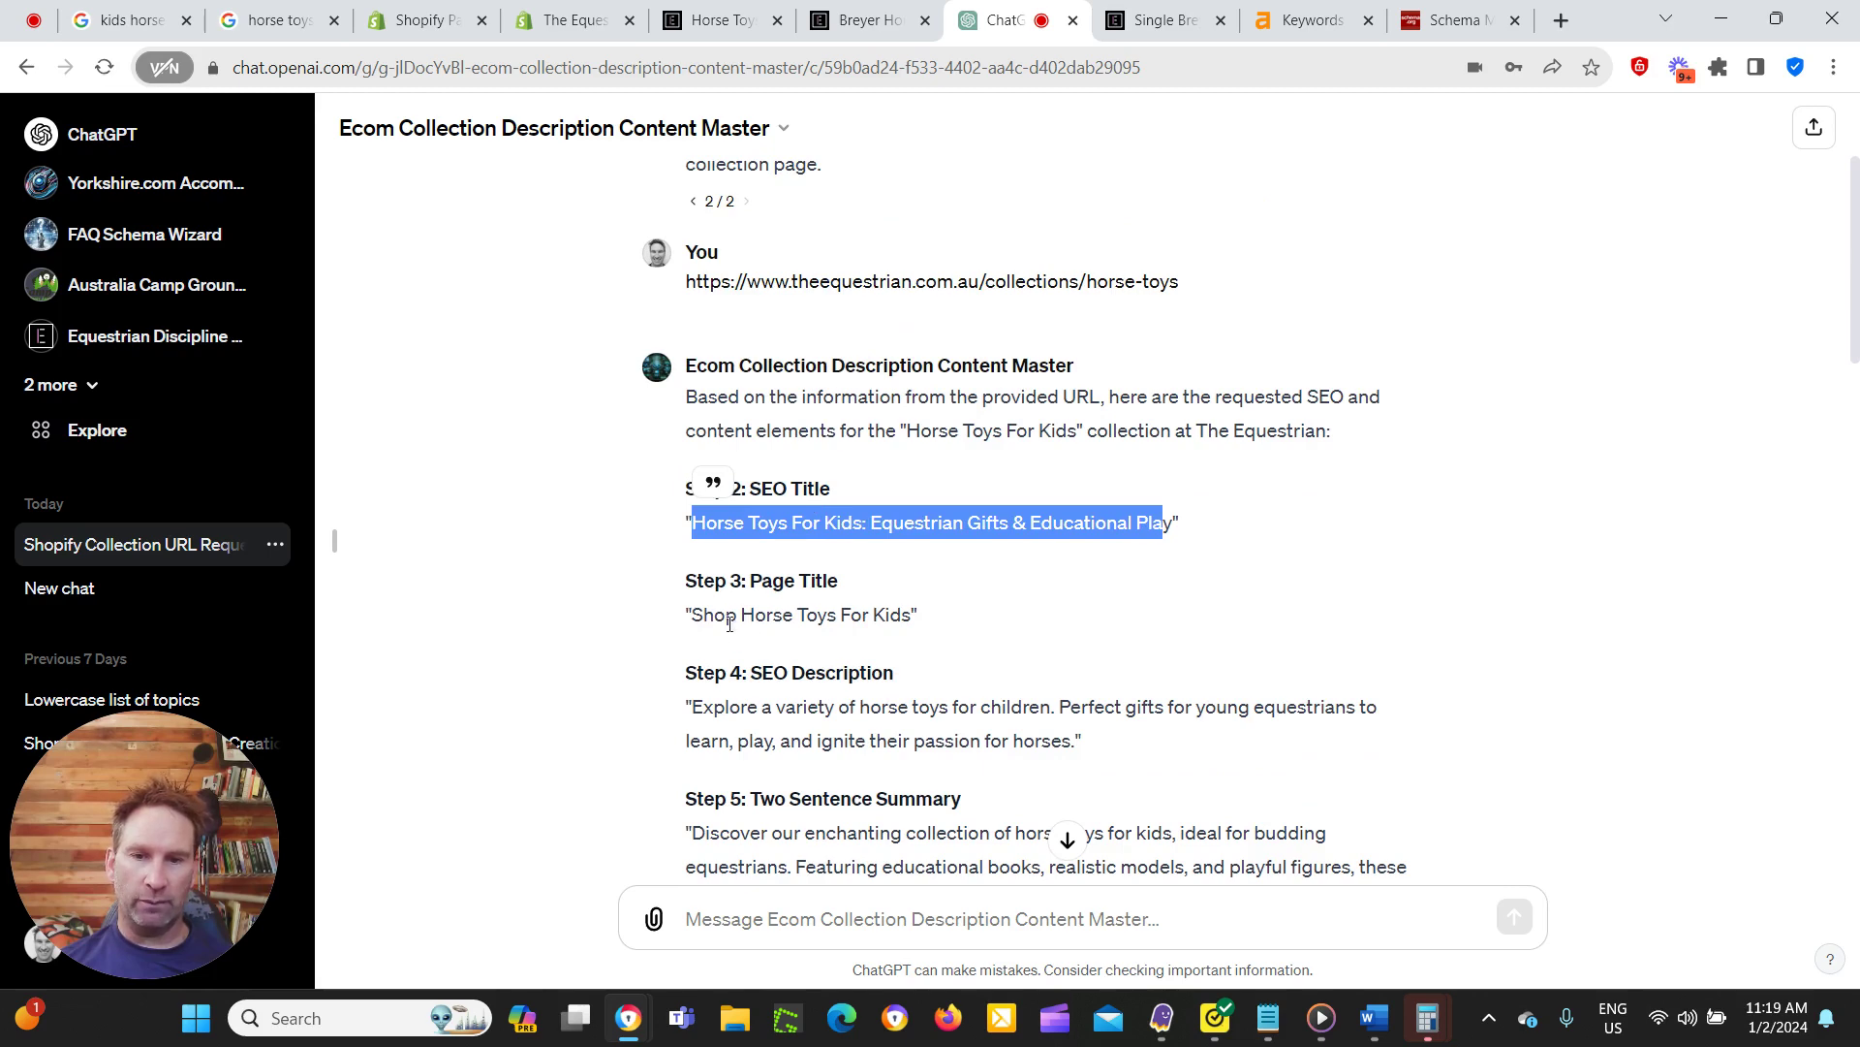
pyautogui.moveTo(694, 615); pyautogui.dragTo(913, 615)
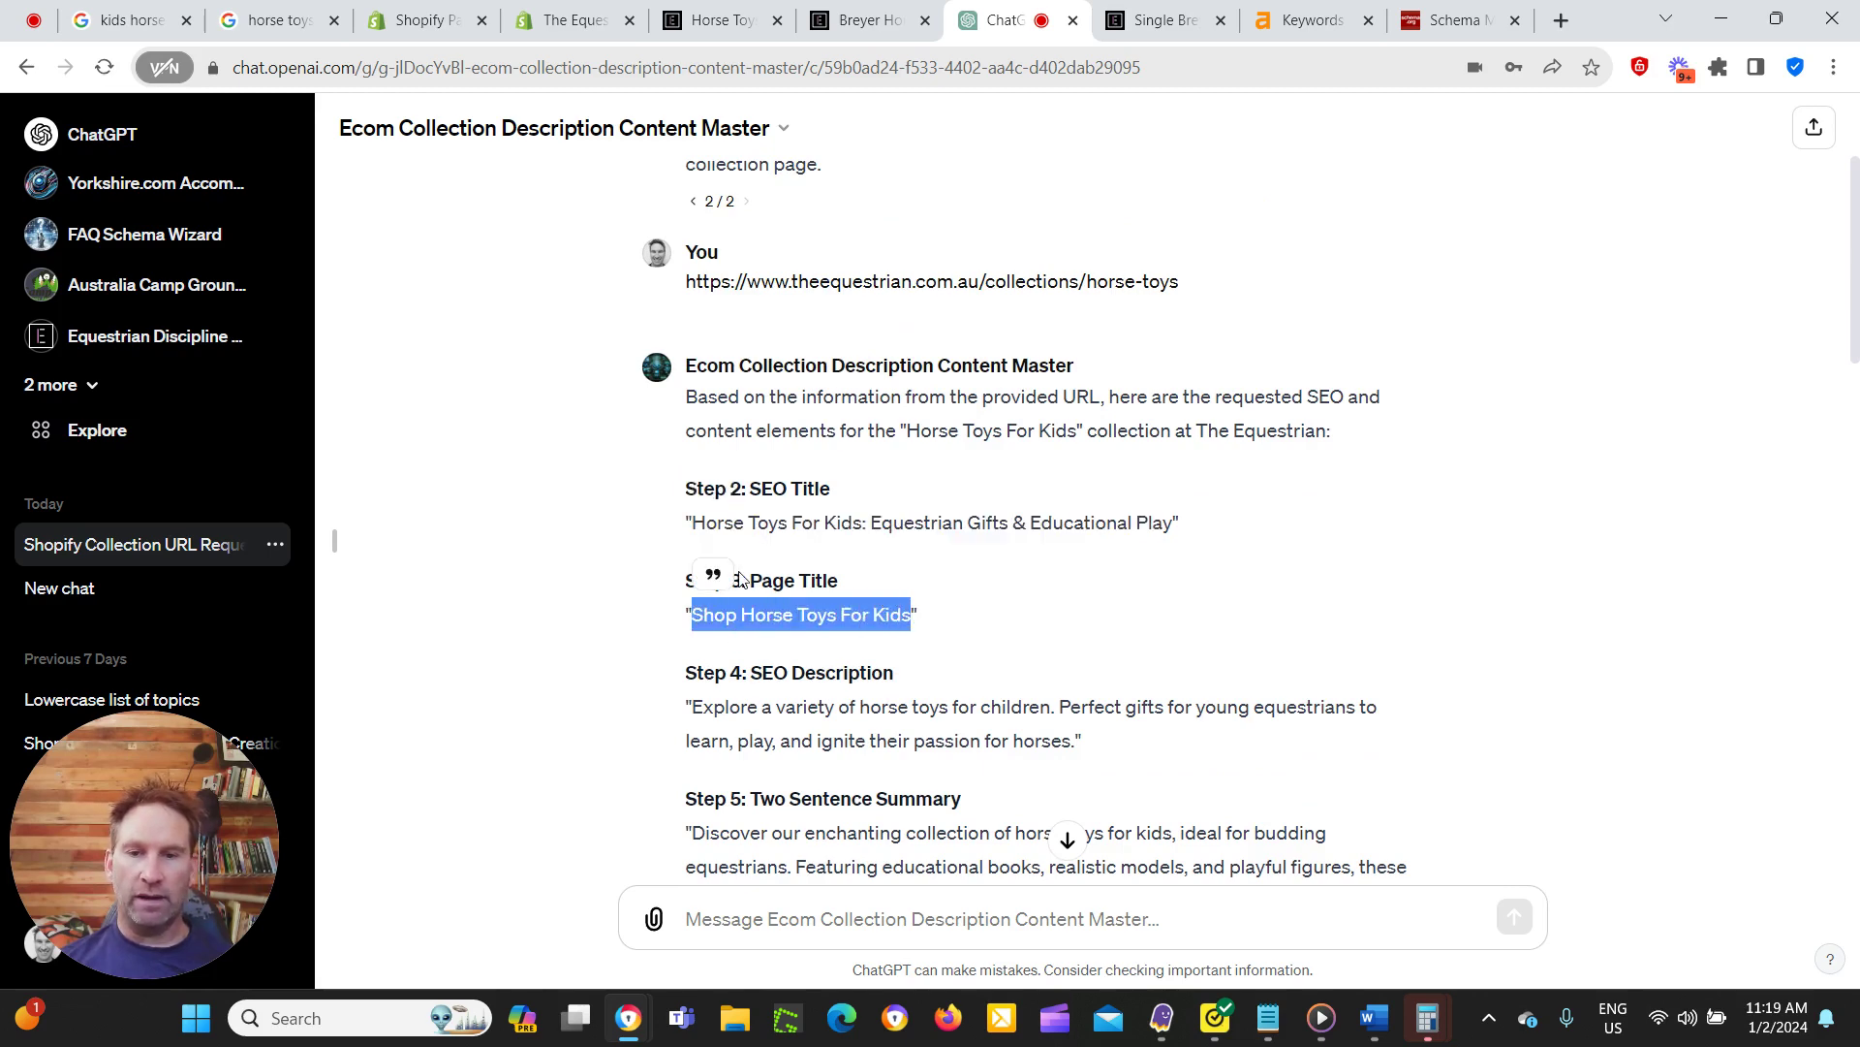
# Review the generated SEO description and two-sentence summary in the chat response.
pyautogui.scroll(-1, 875, 608)
pyautogui.scroll(-2, 875, 607)
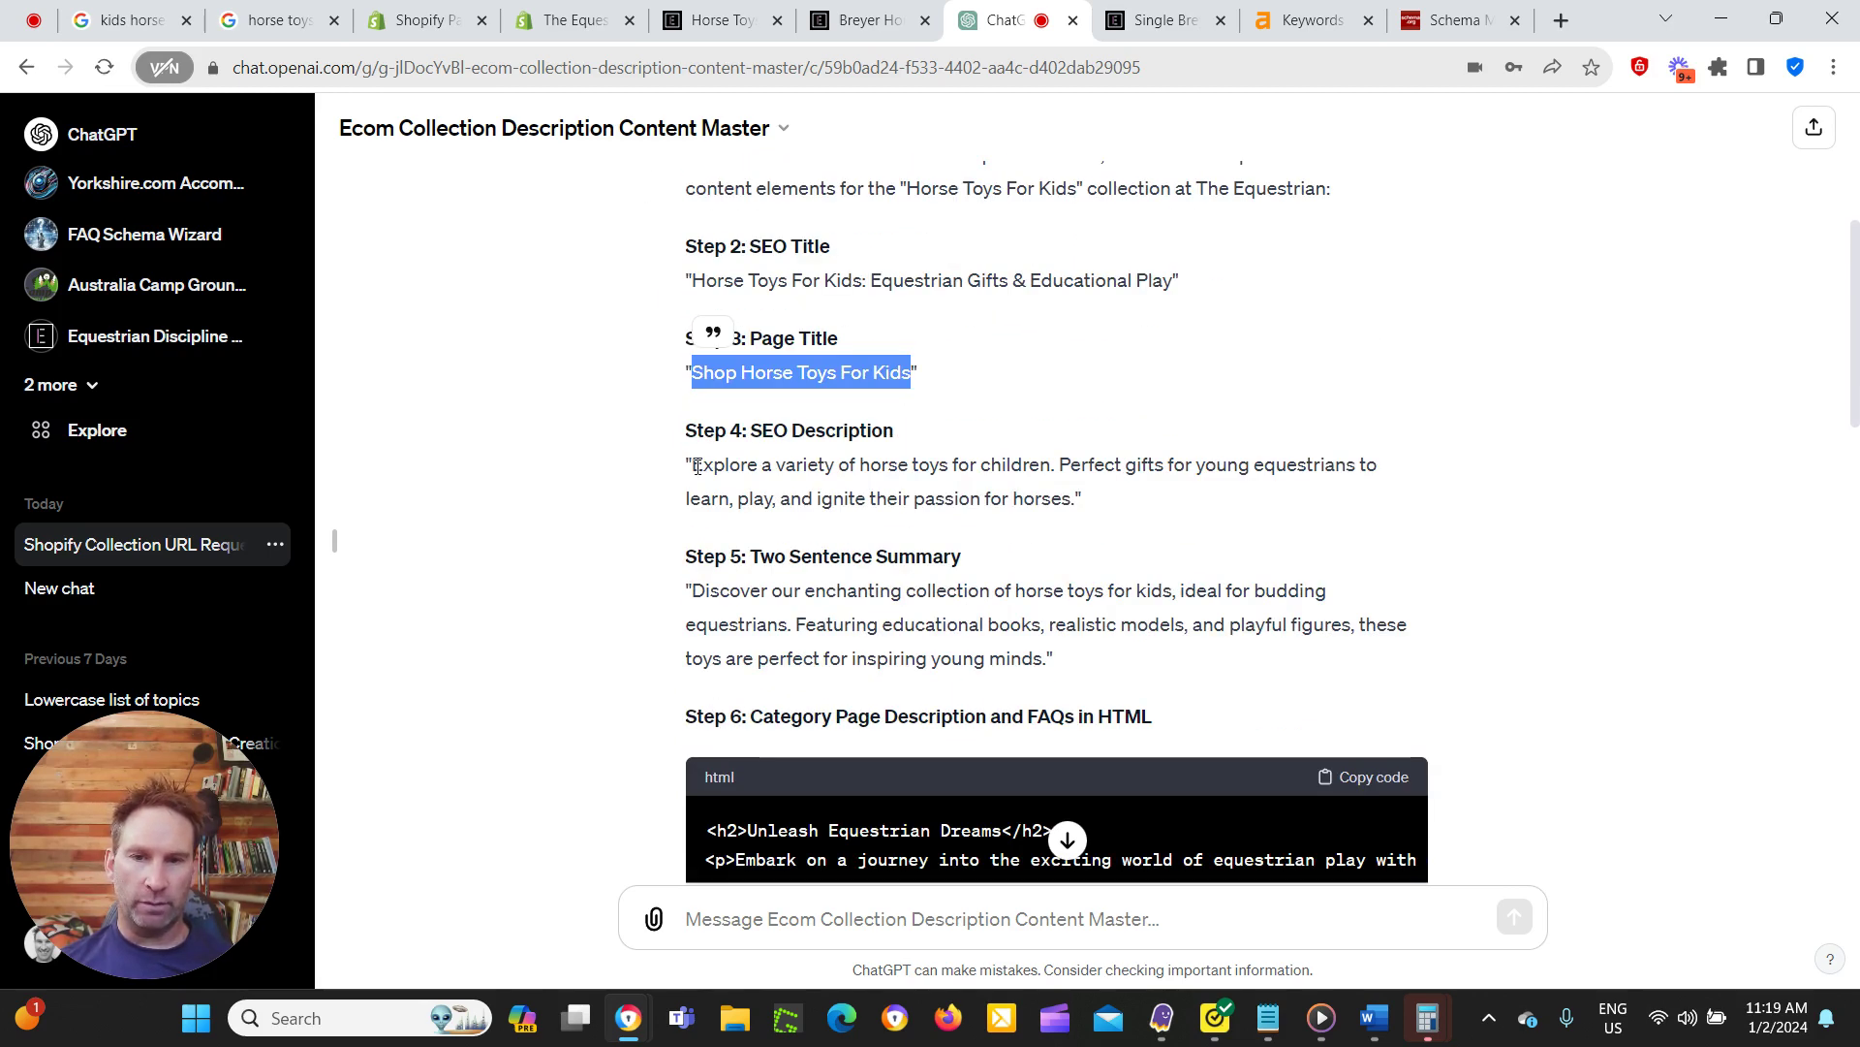
pyautogui.moveTo(696, 467); pyautogui.dragTo(1065, 503)
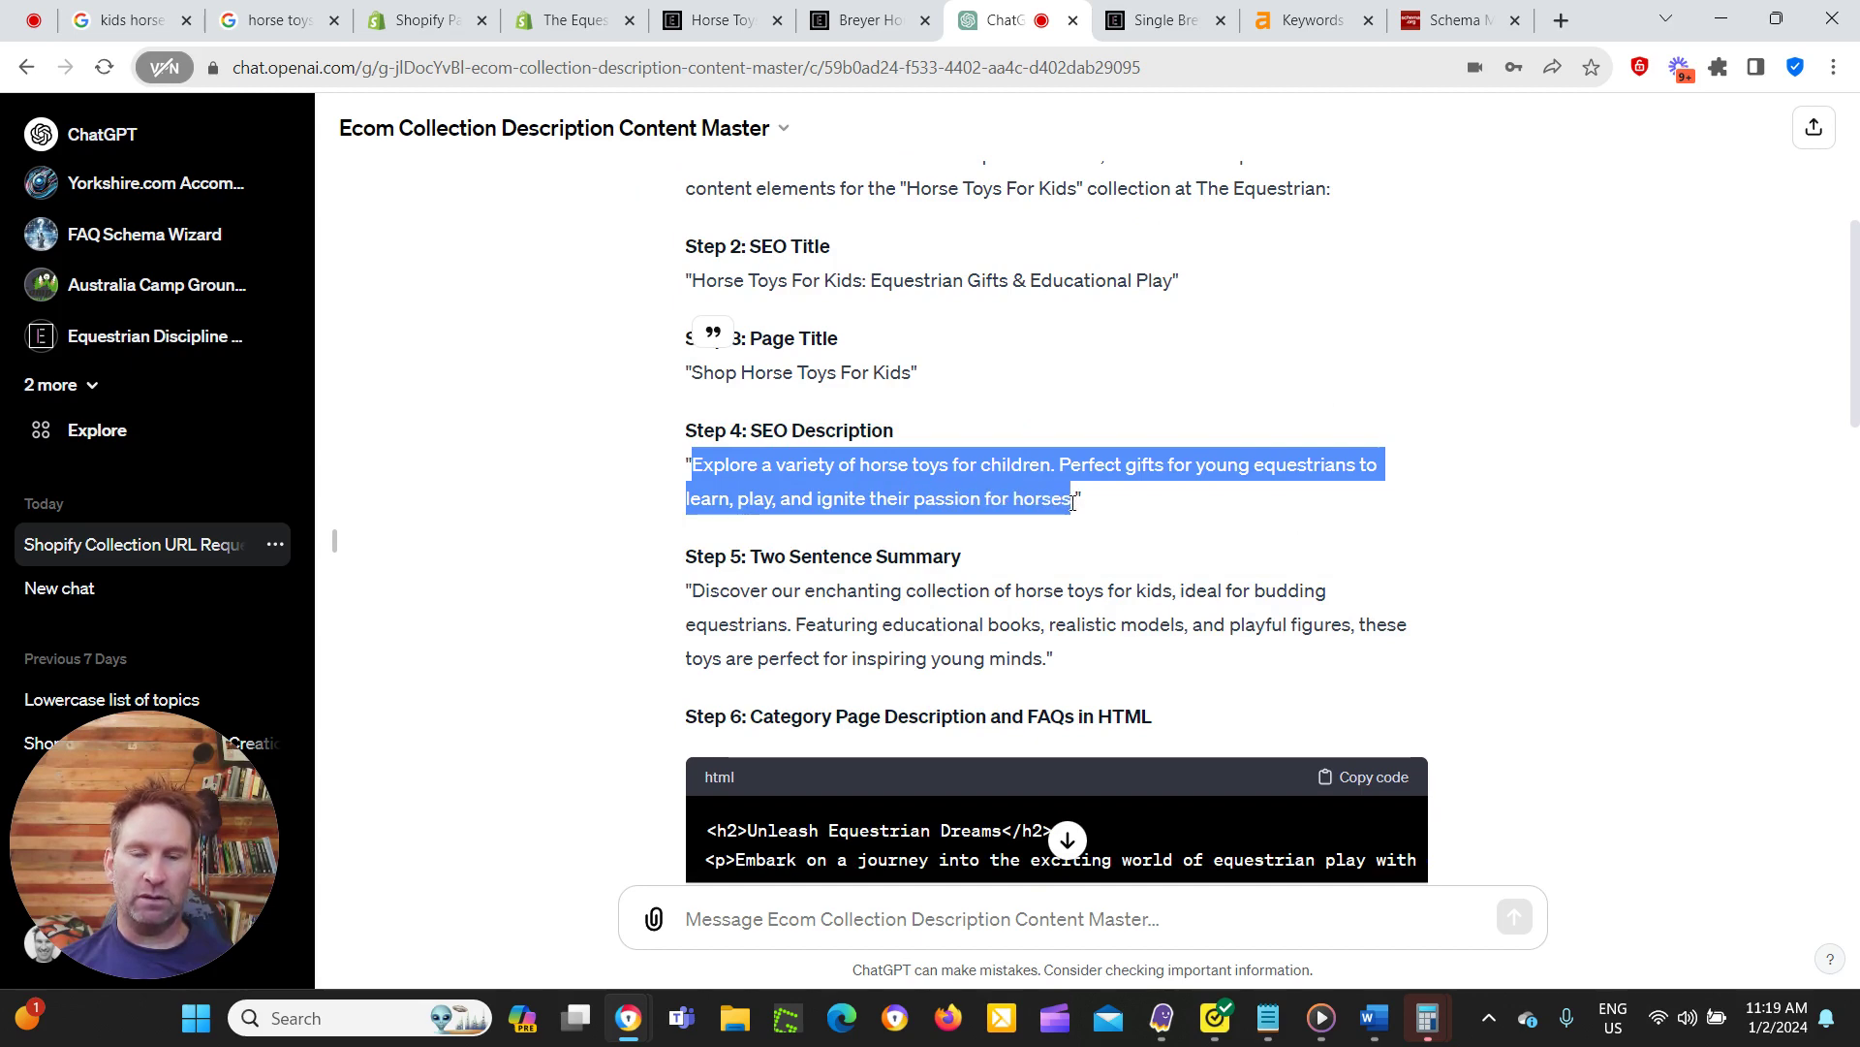
pyautogui.scroll(-2, 698, 601)
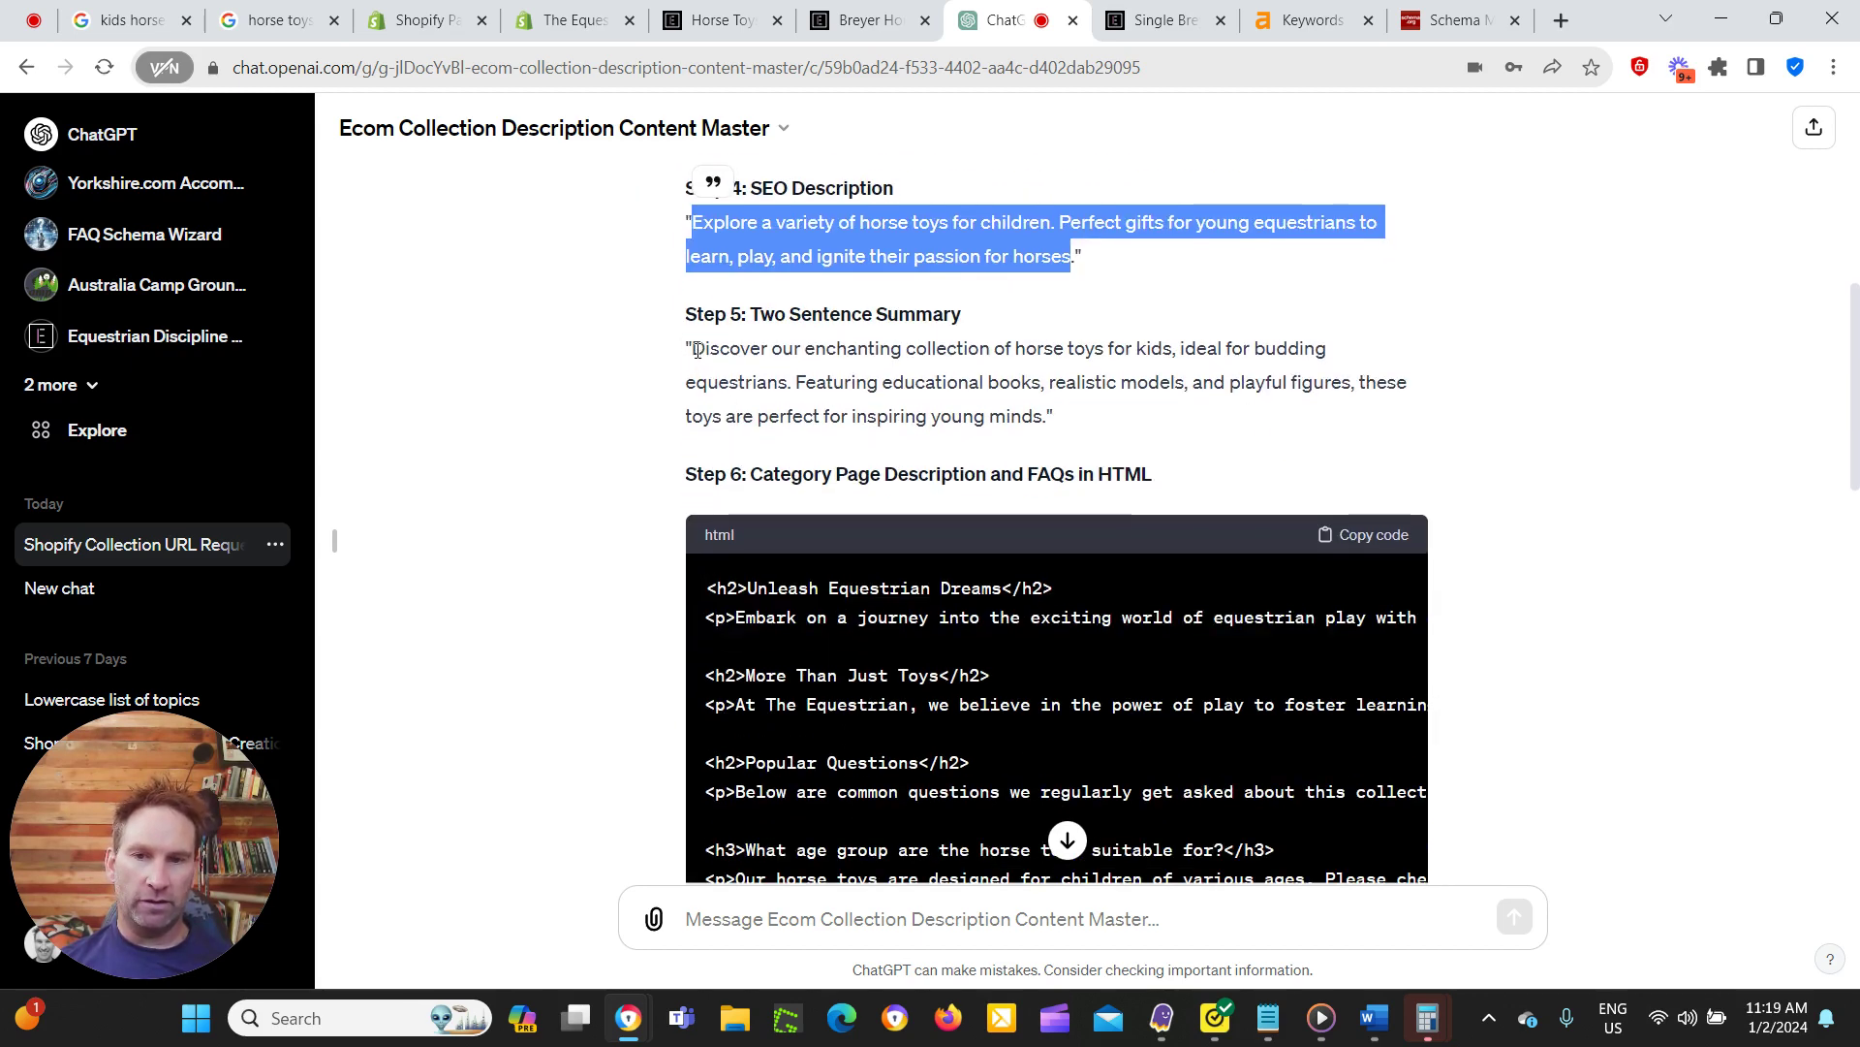
pyautogui.moveTo(693, 350); pyautogui.dragTo(1044, 416)
# Return to the horse toys collection page and check the intro text above the product grid.
pyautogui.click(737, 28)
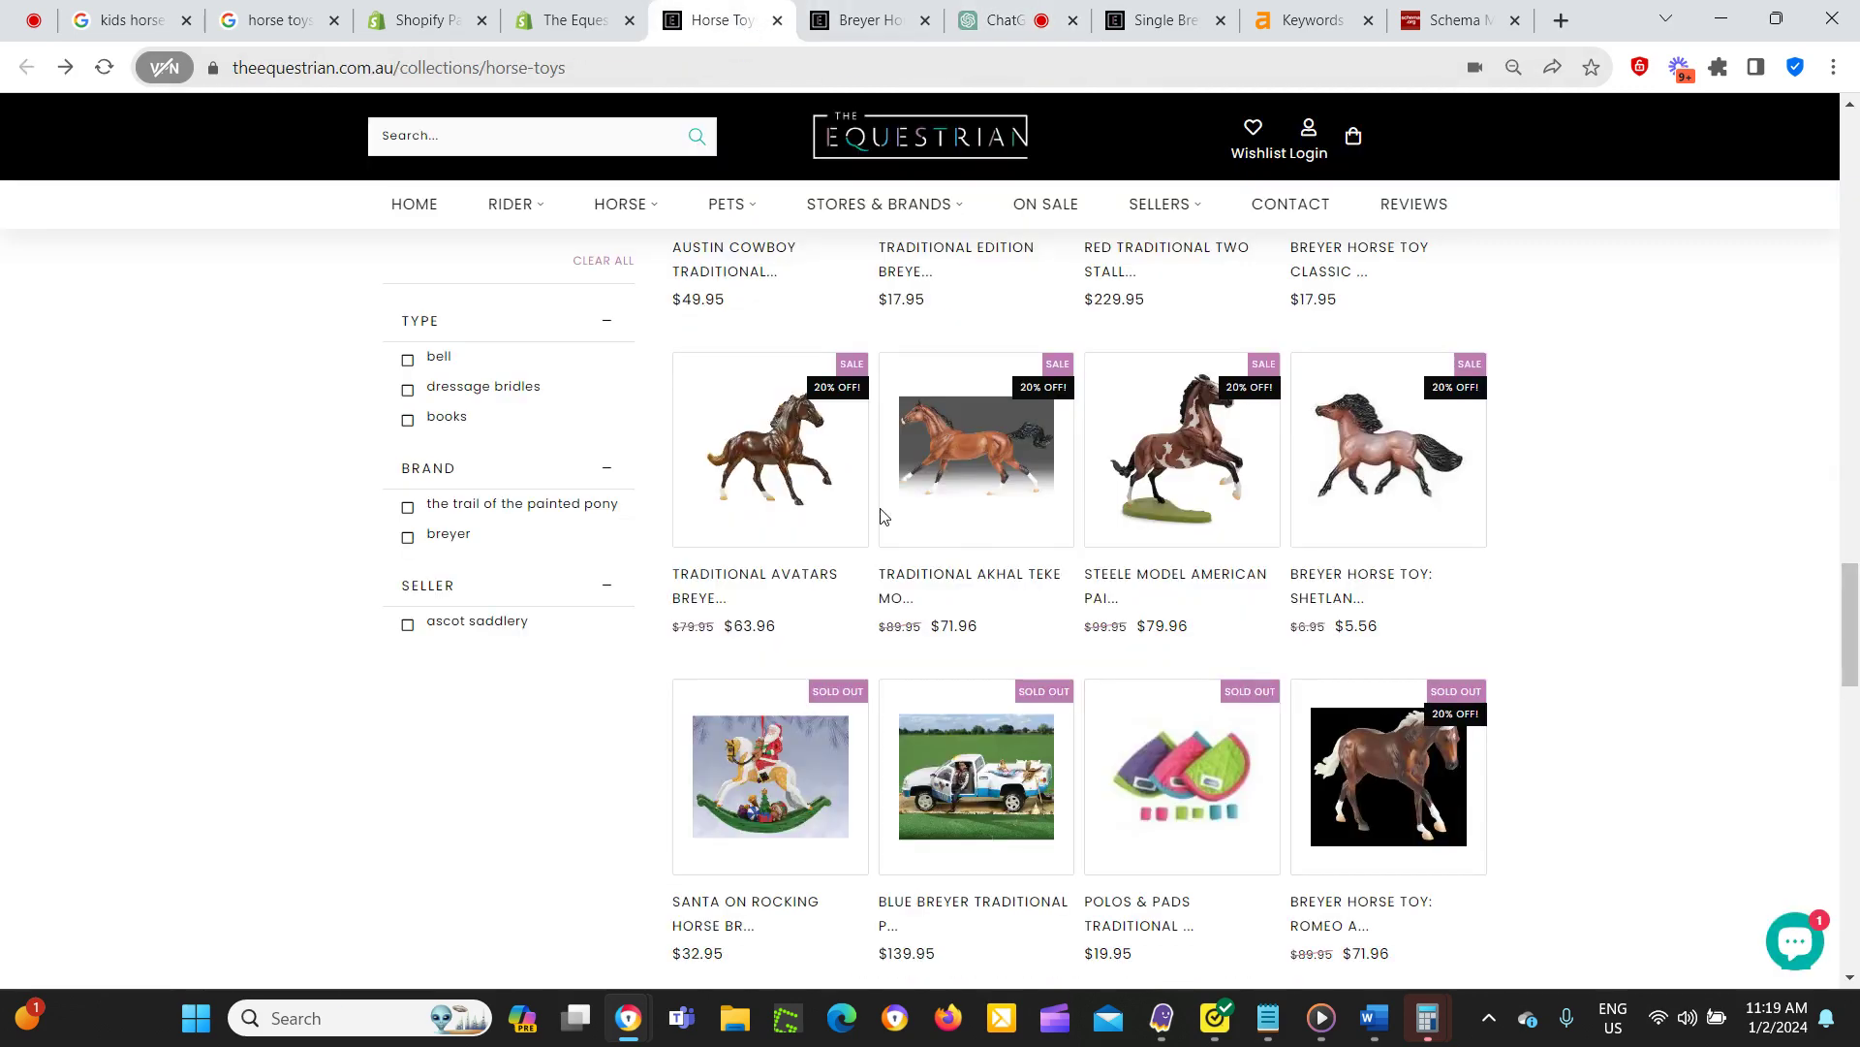
pyautogui.scroll(15, 881, 515)
pyautogui.scroll(1, 900, 608)
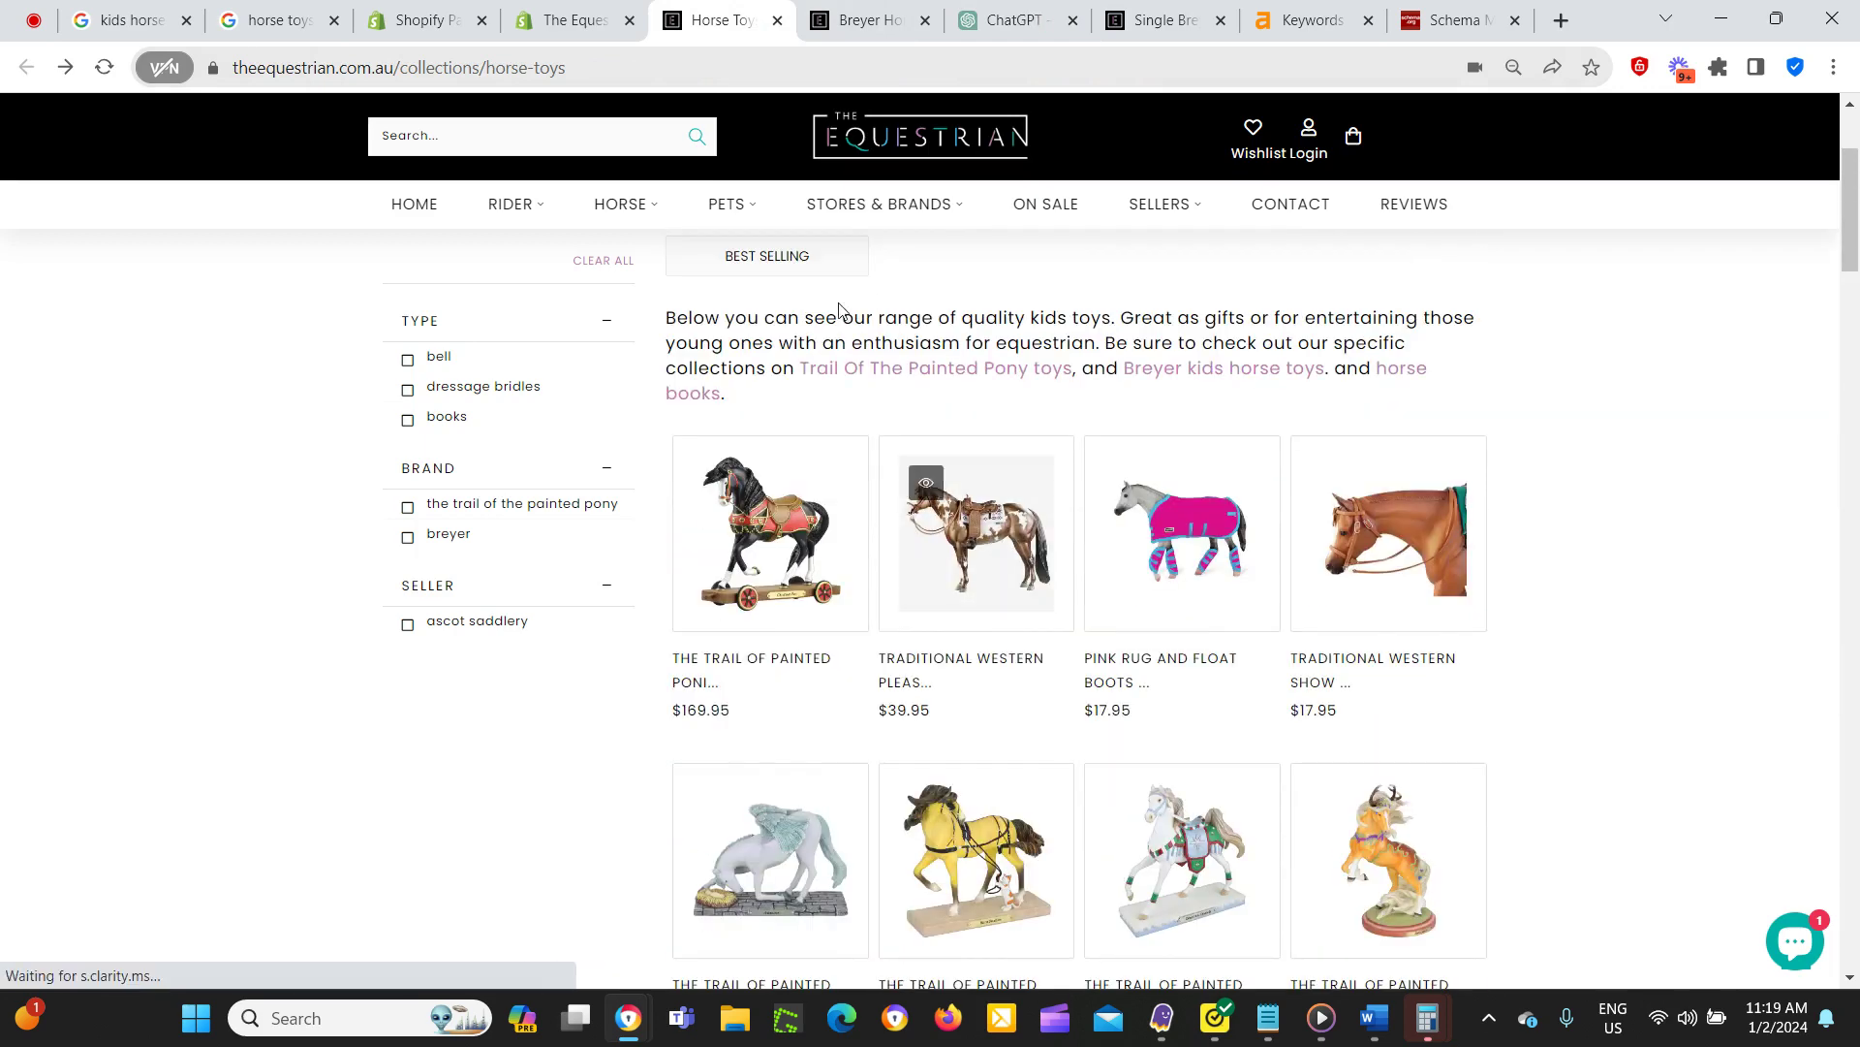
# Switch to the Ecom Collection Description Content Master chat and review the generated HTML for the category page description and FAQs.
pyautogui.click(1016, 29)
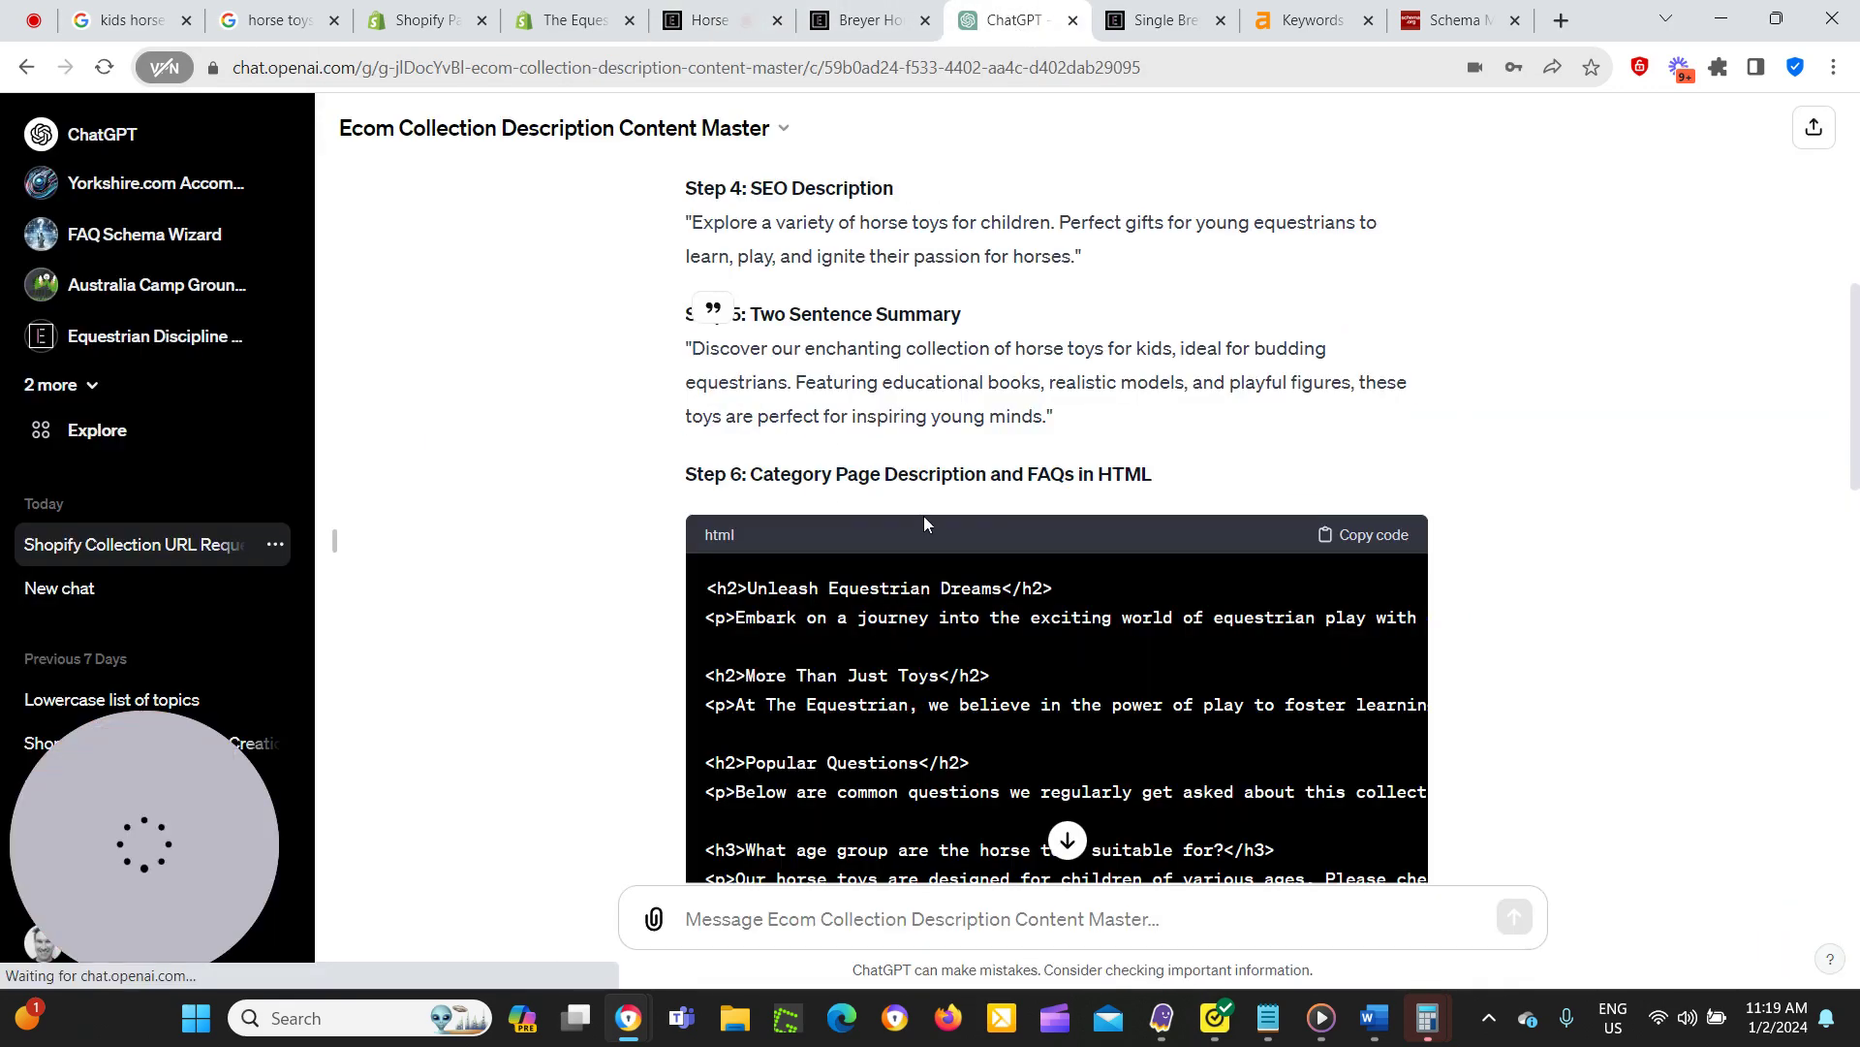
pyautogui.scroll(-5, 930, 397)
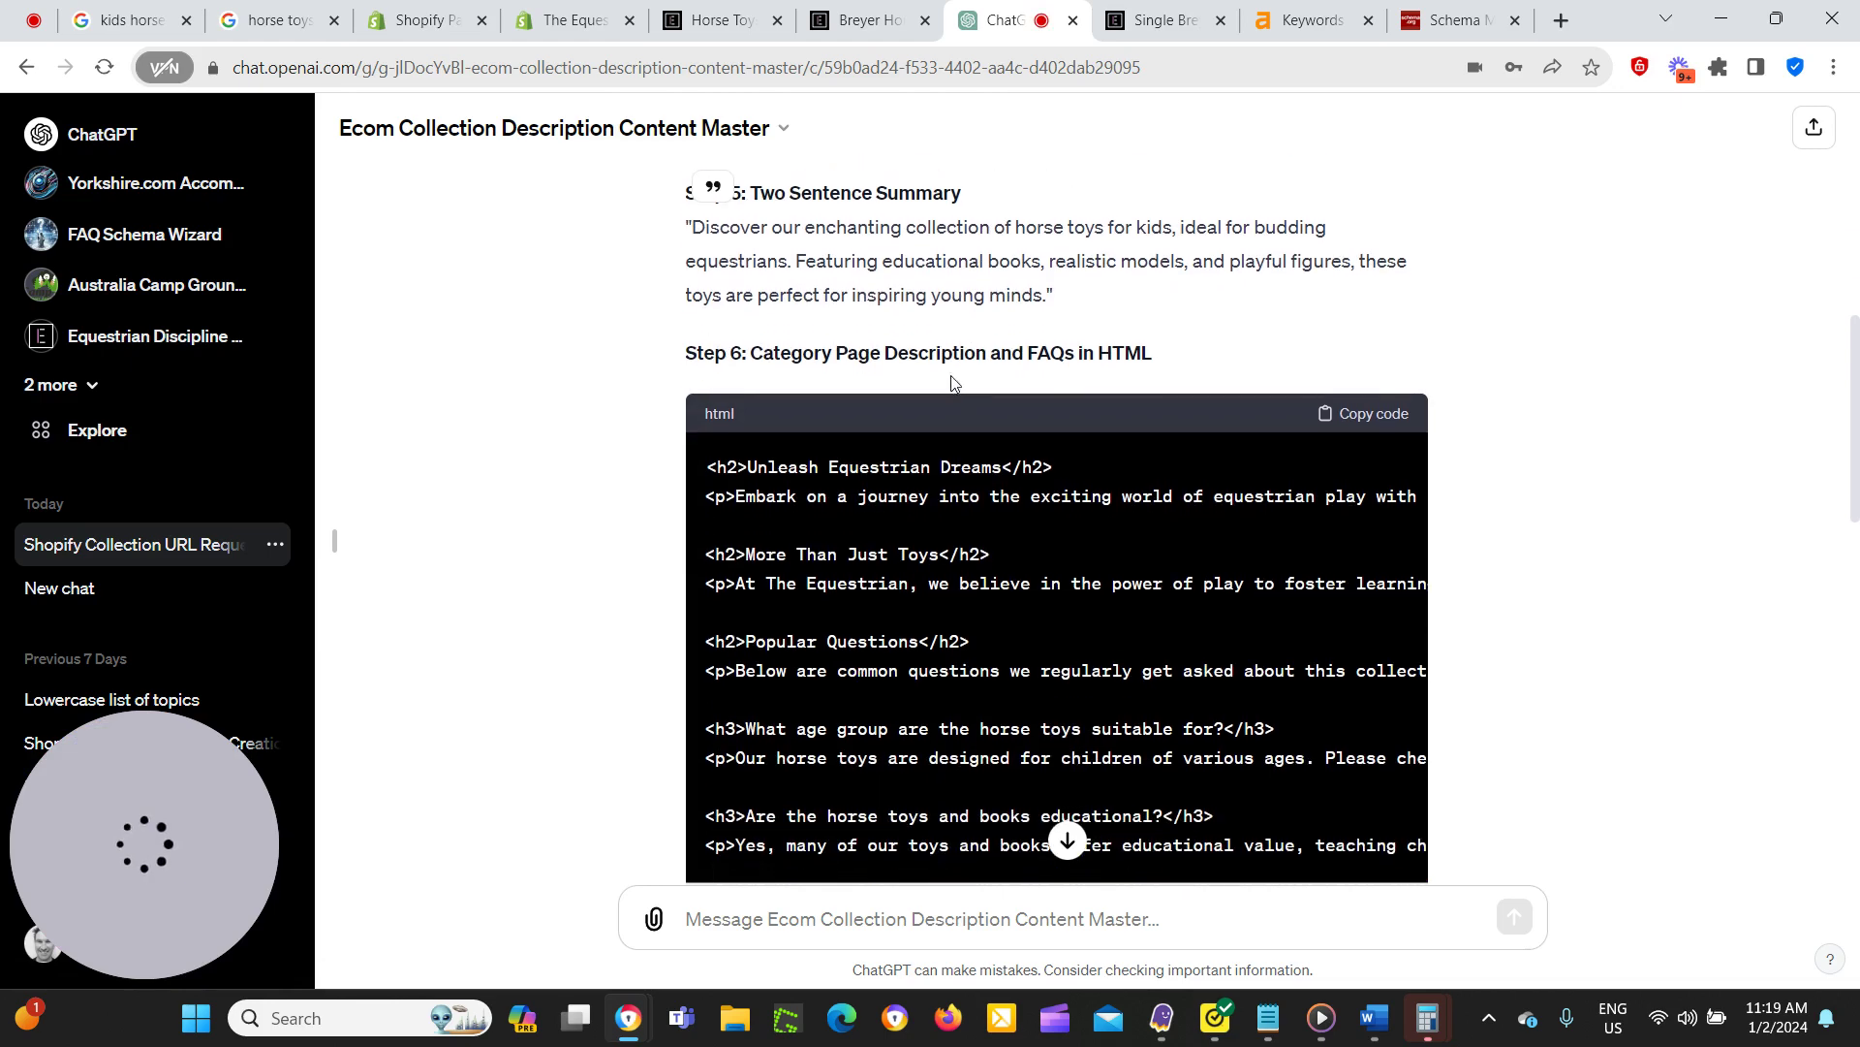
pyautogui.scroll(4, 1265, 430)
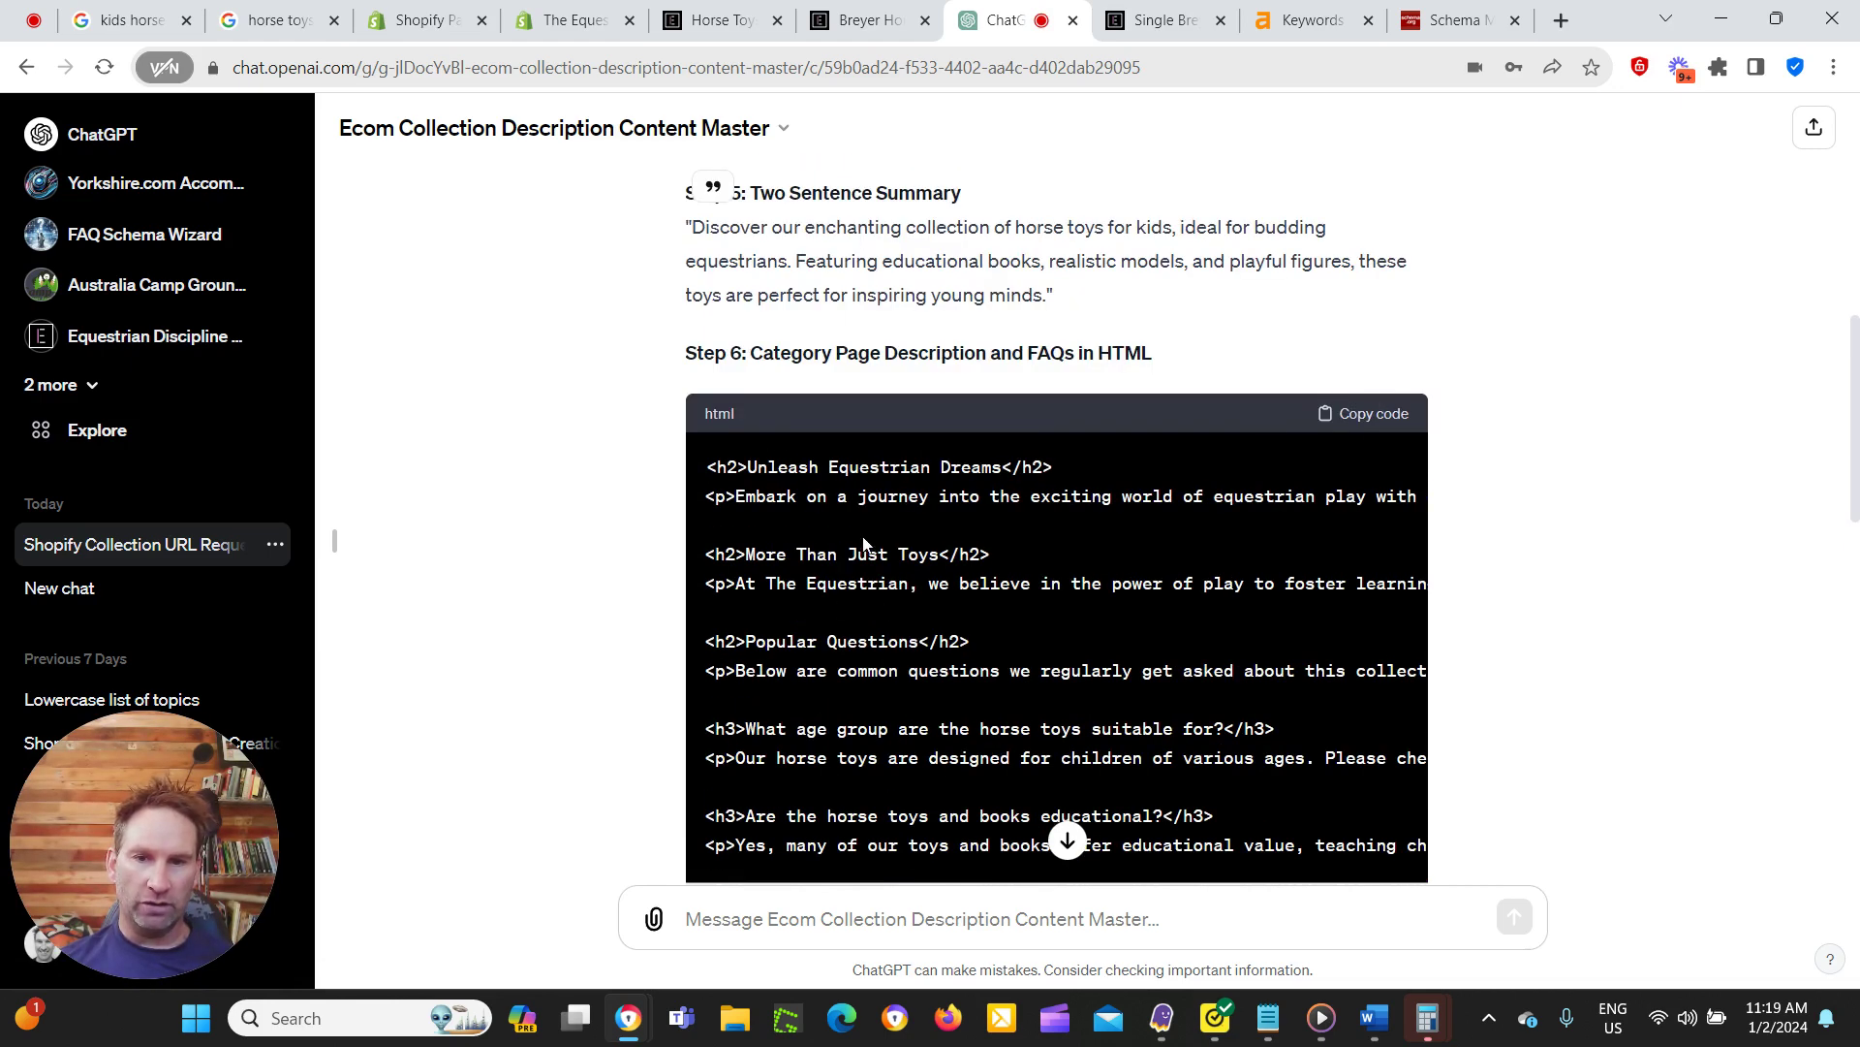
pyautogui.scroll(-2, 866, 544)
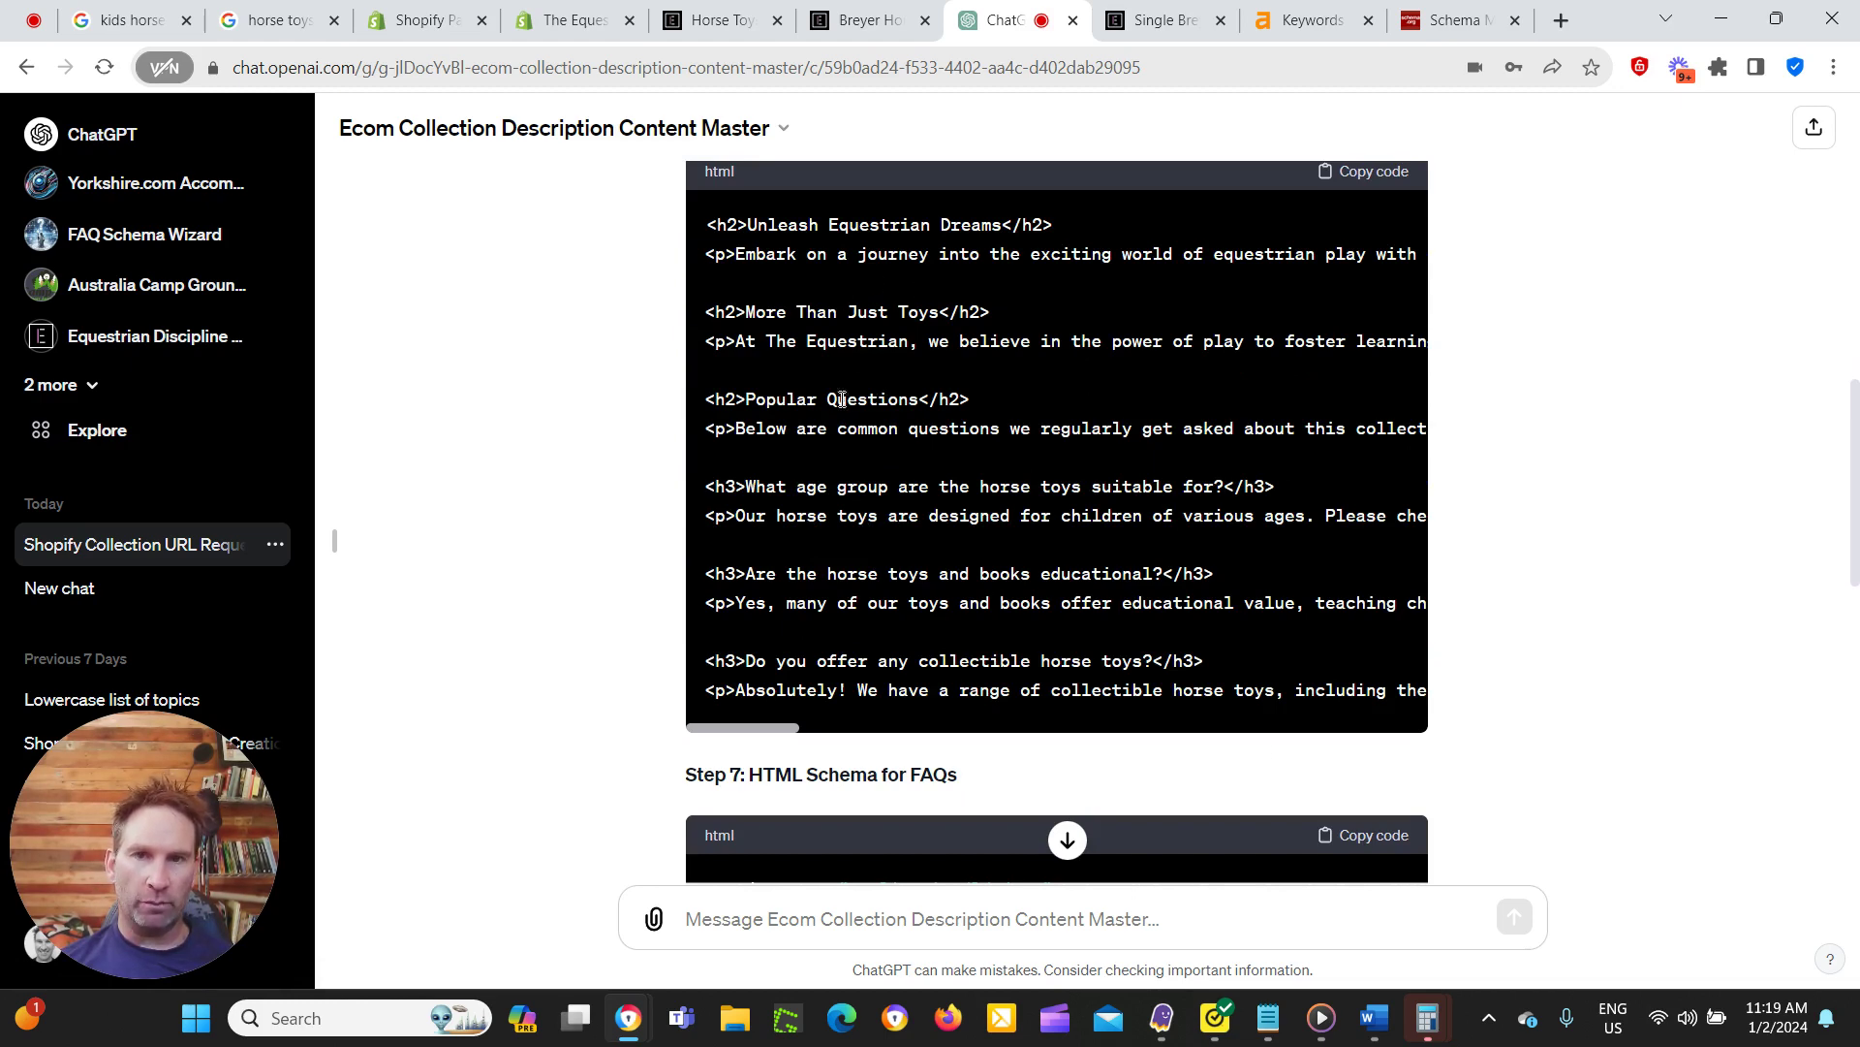
# Go to the OptizenAI editor for the kids horse toys collection and highlight the description shown above the products.
pyautogui.click(572, 25)
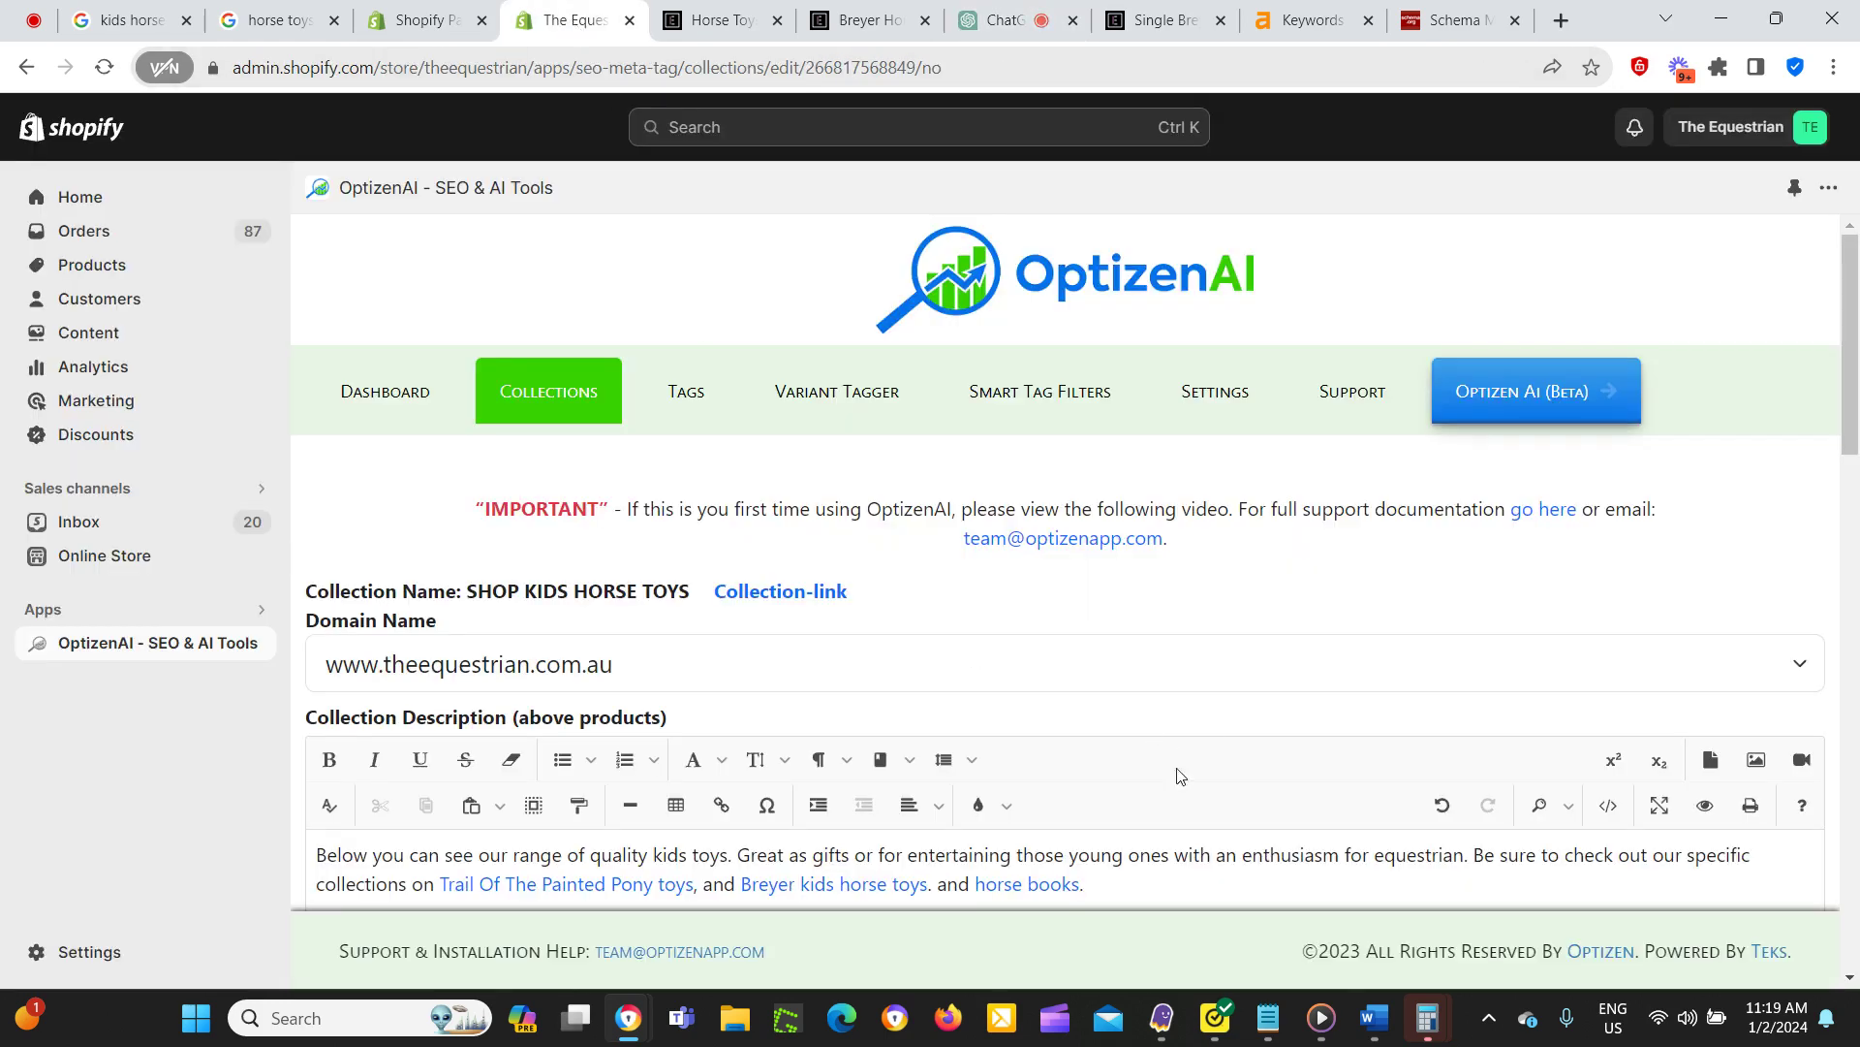
pyautogui.click(509, 373)
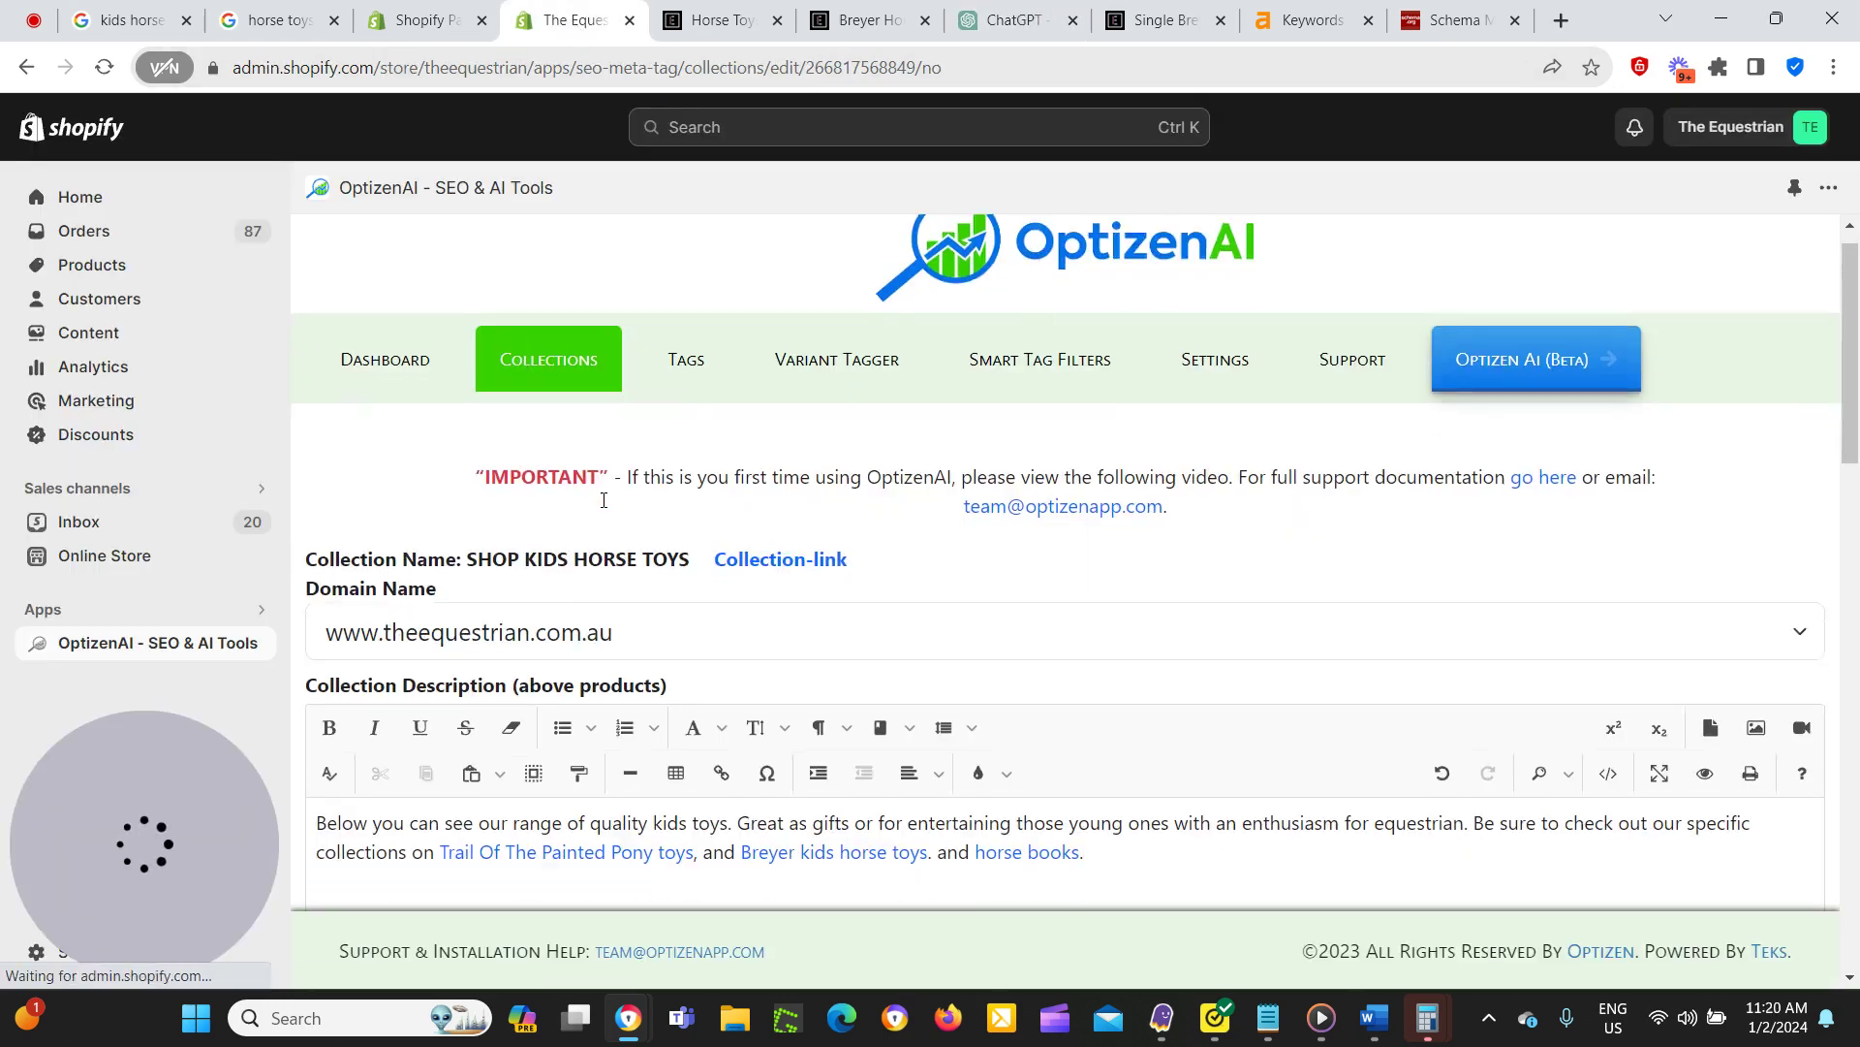
pyautogui.scroll(-2, 603, 500)
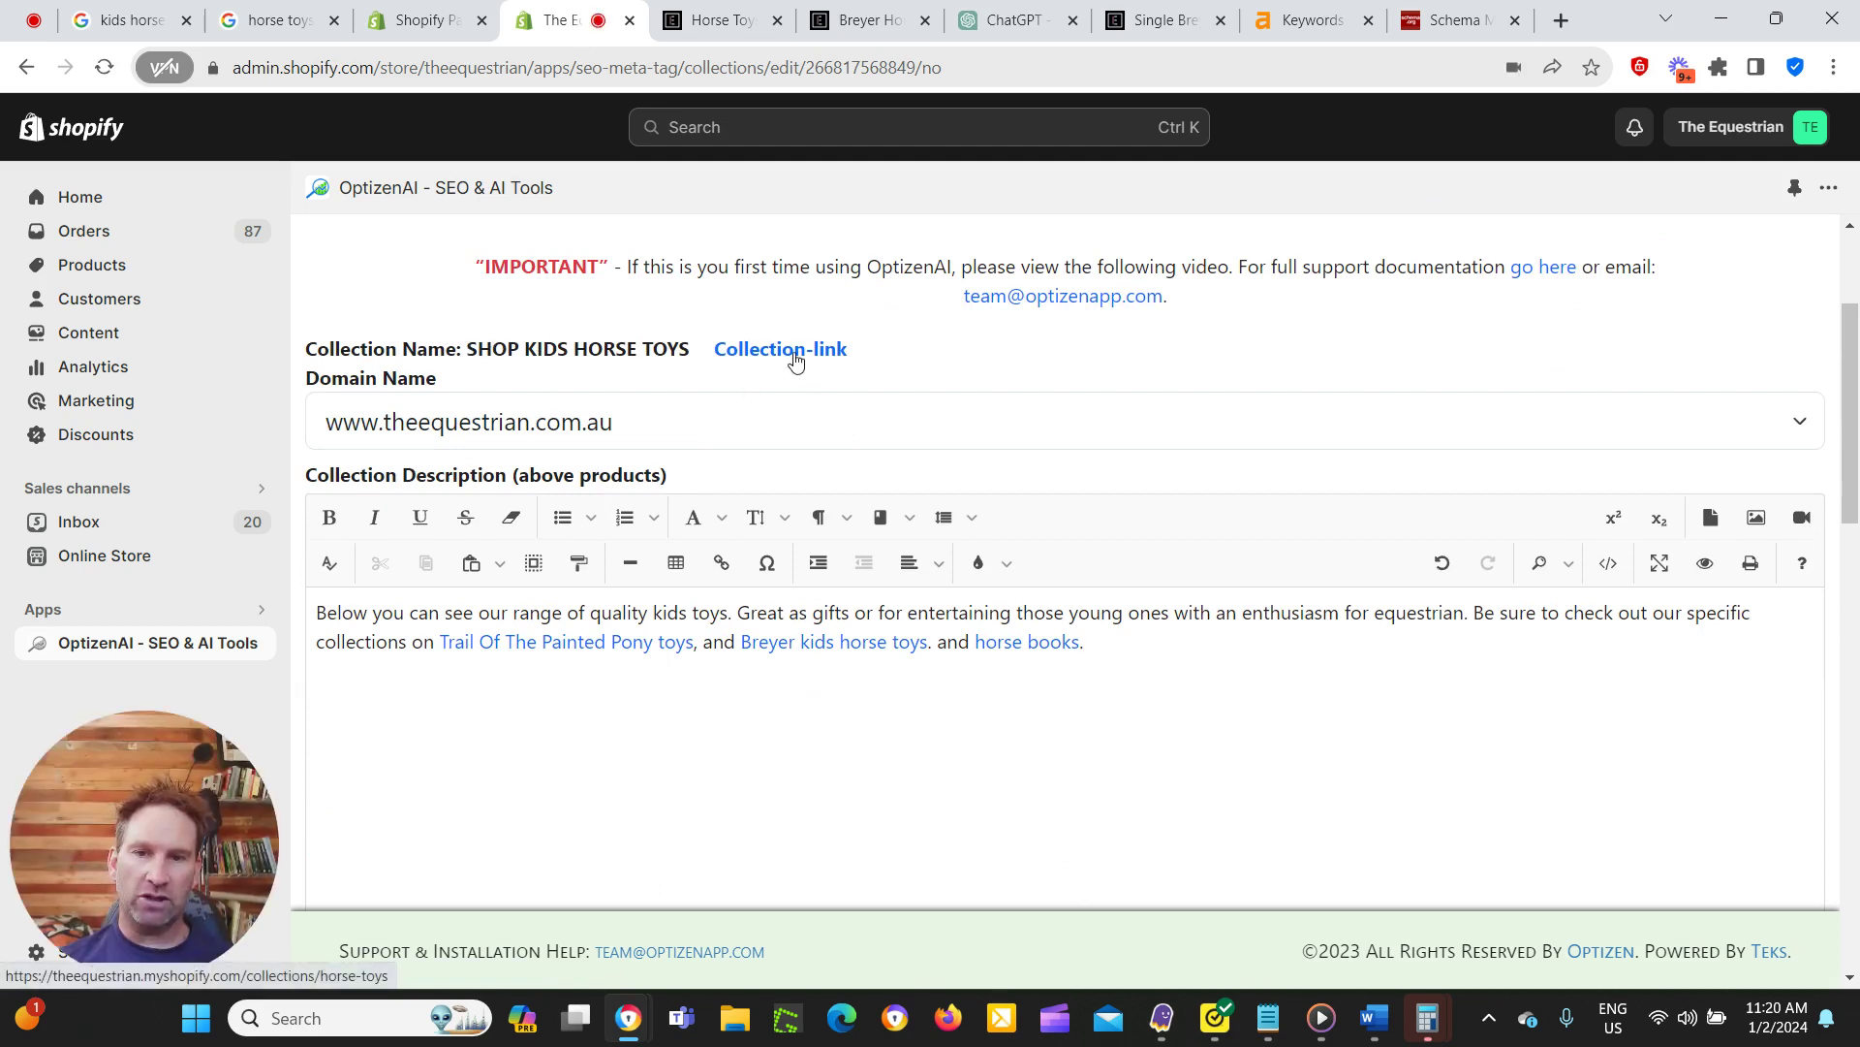
pyautogui.moveTo(796, 625); pyautogui.dragTo(1200, 652)
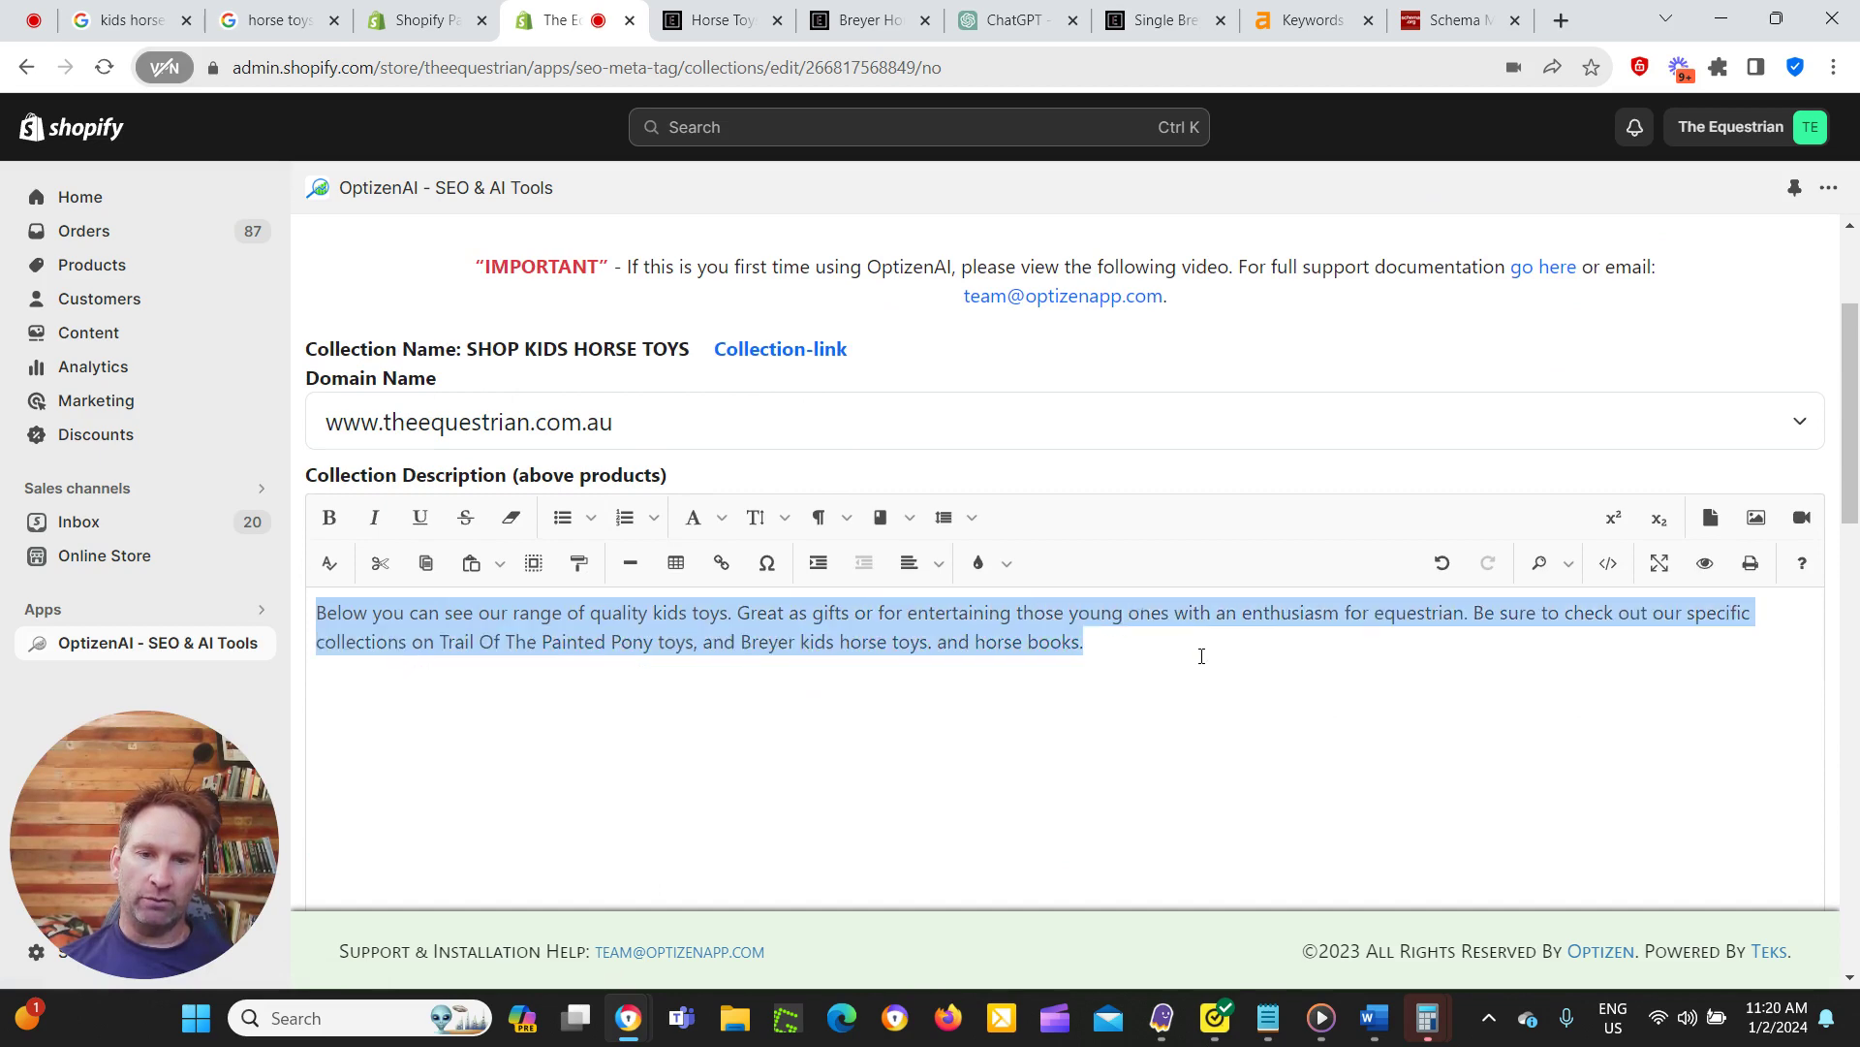
# Review the collection description below the products, including its headings and popular questions, in the OptizenAI editor.
pyautogui.scroll(-8, 1030, 631)
pyautogui.scroll(-4, 720, 595)
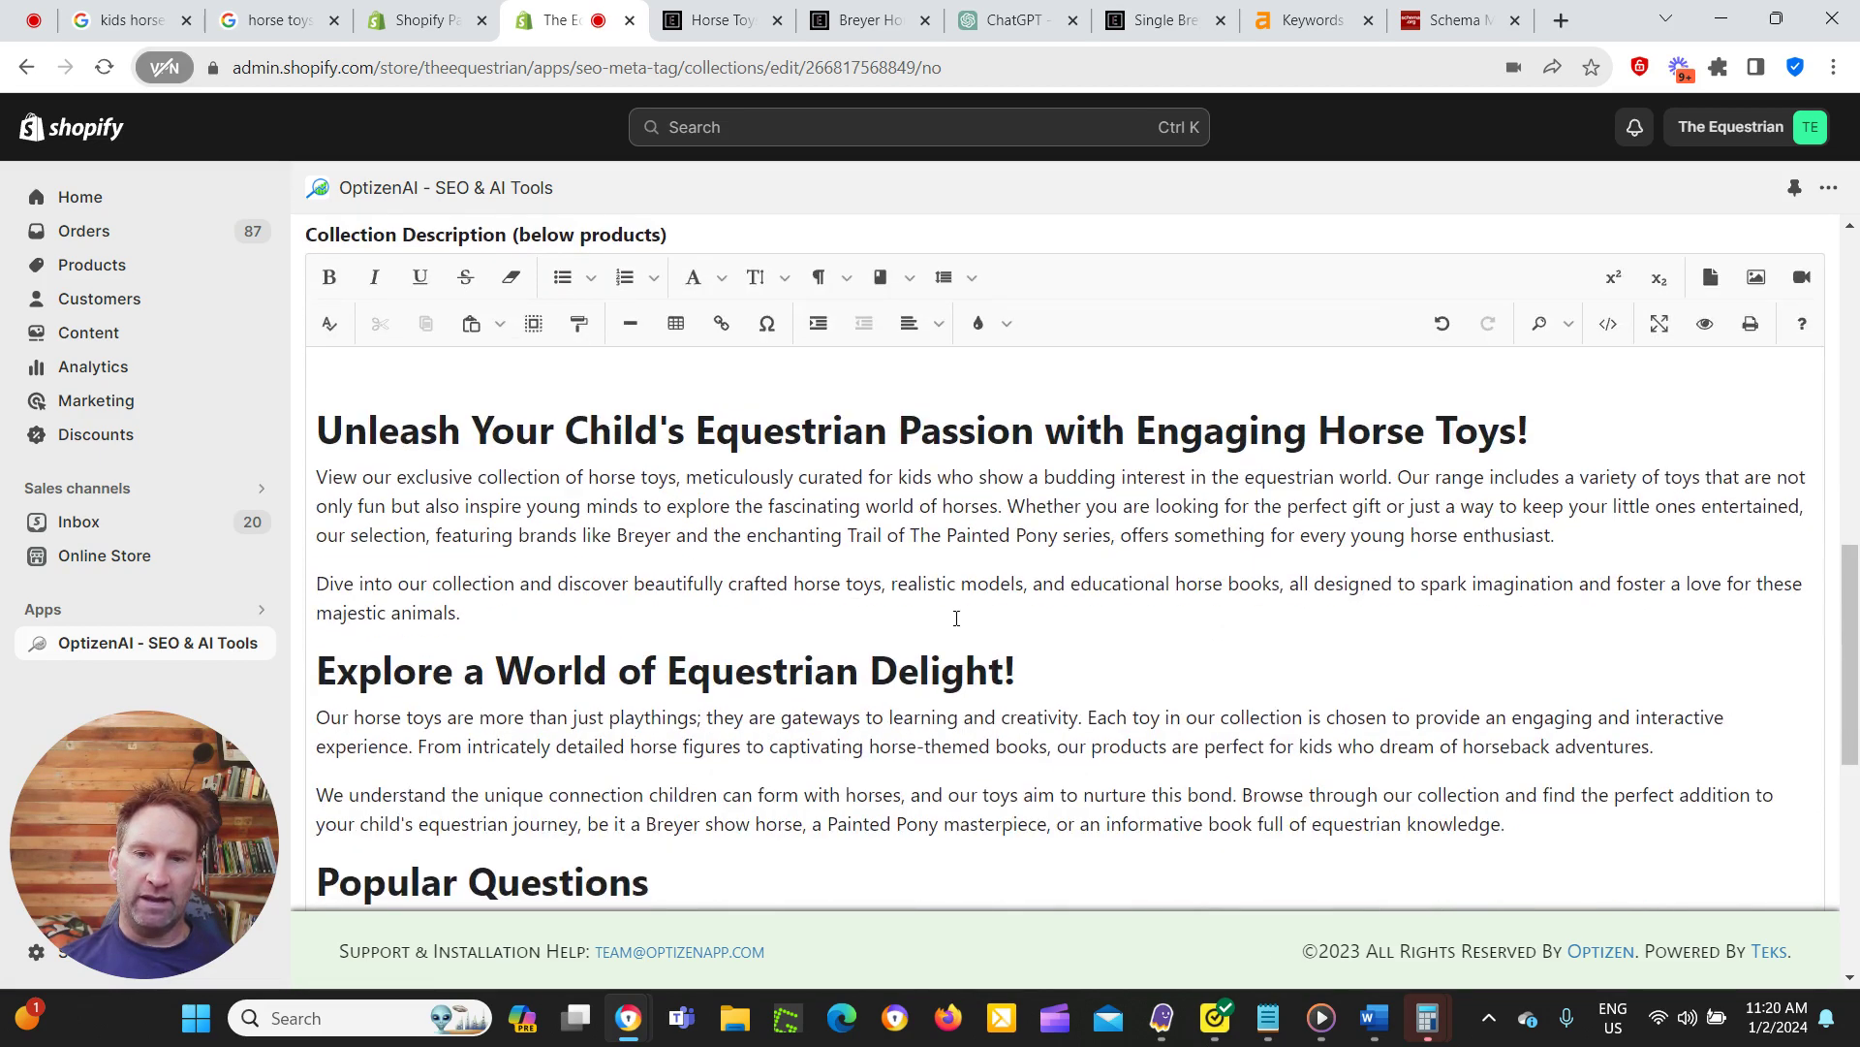
pyautogui.scroll(-4, 1029, 609)
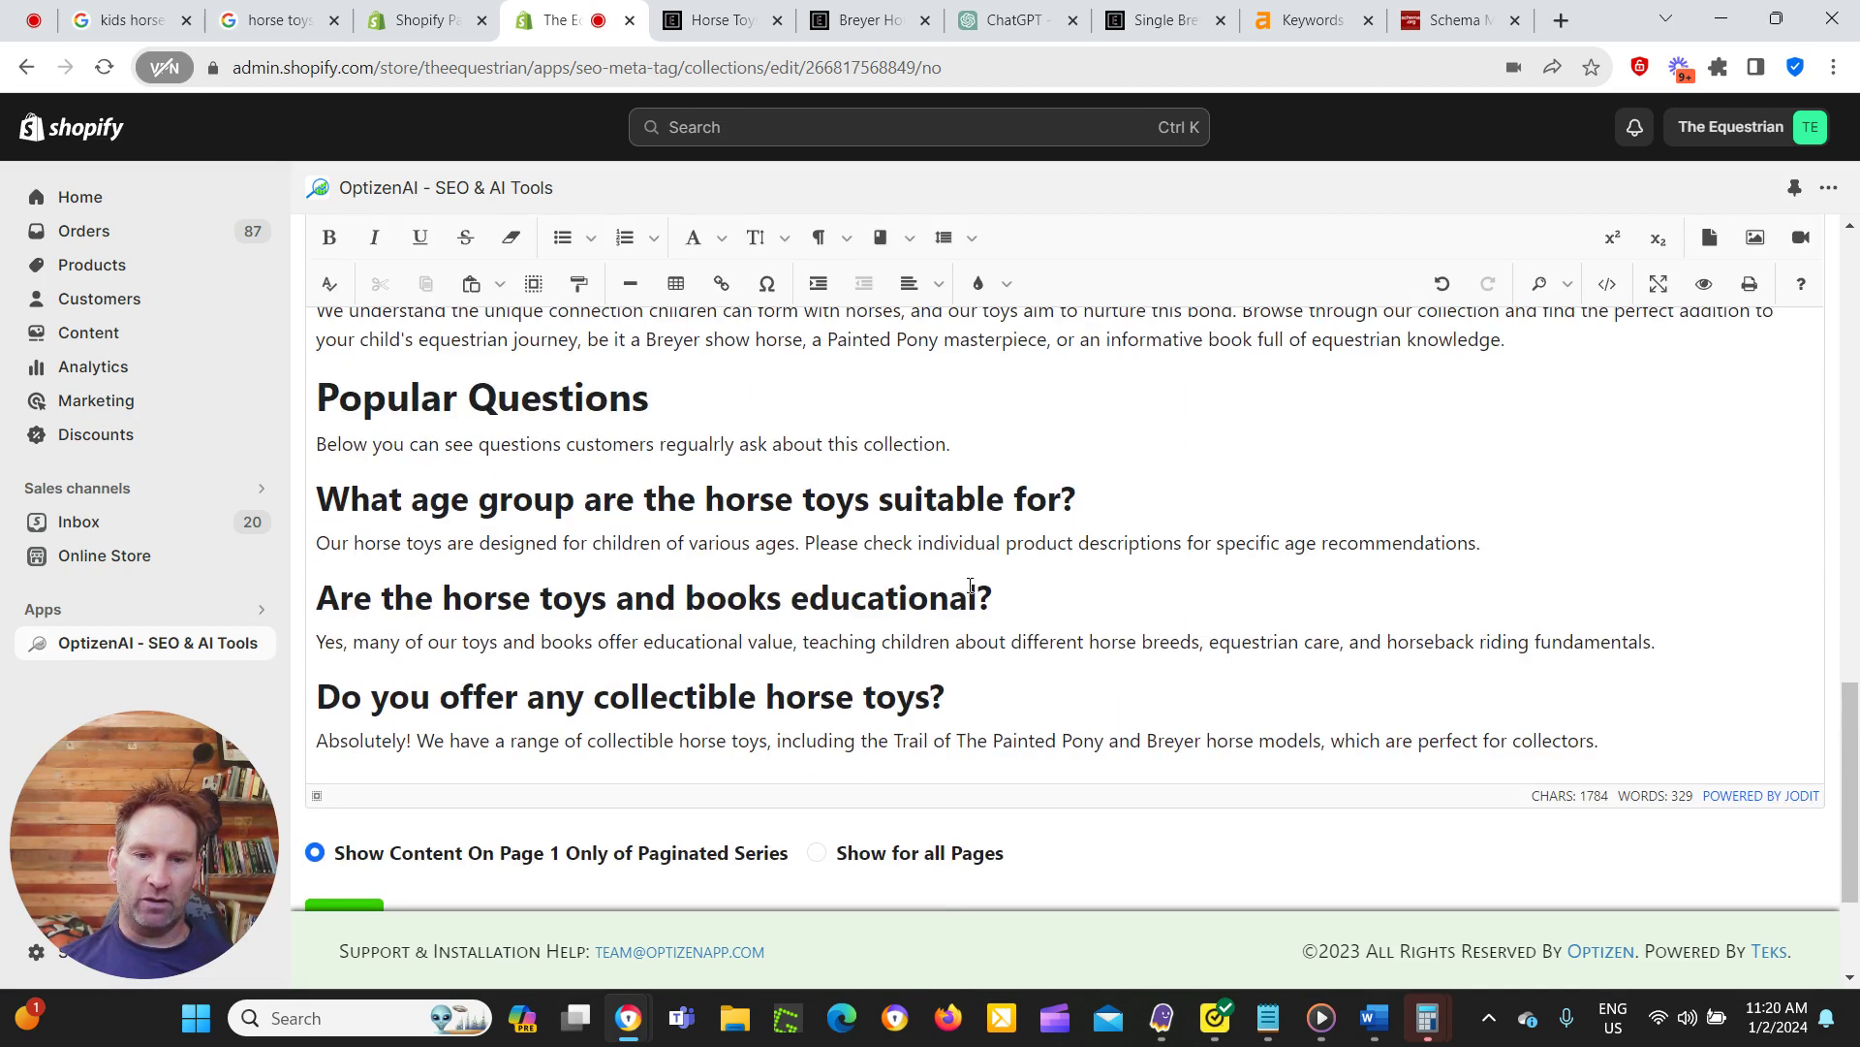
pyautogui.scroll(4, 1039, 688)
pyautogui.scroll(4, 1039, 688)
pyautogui.scroll(-4, 1143, 678)
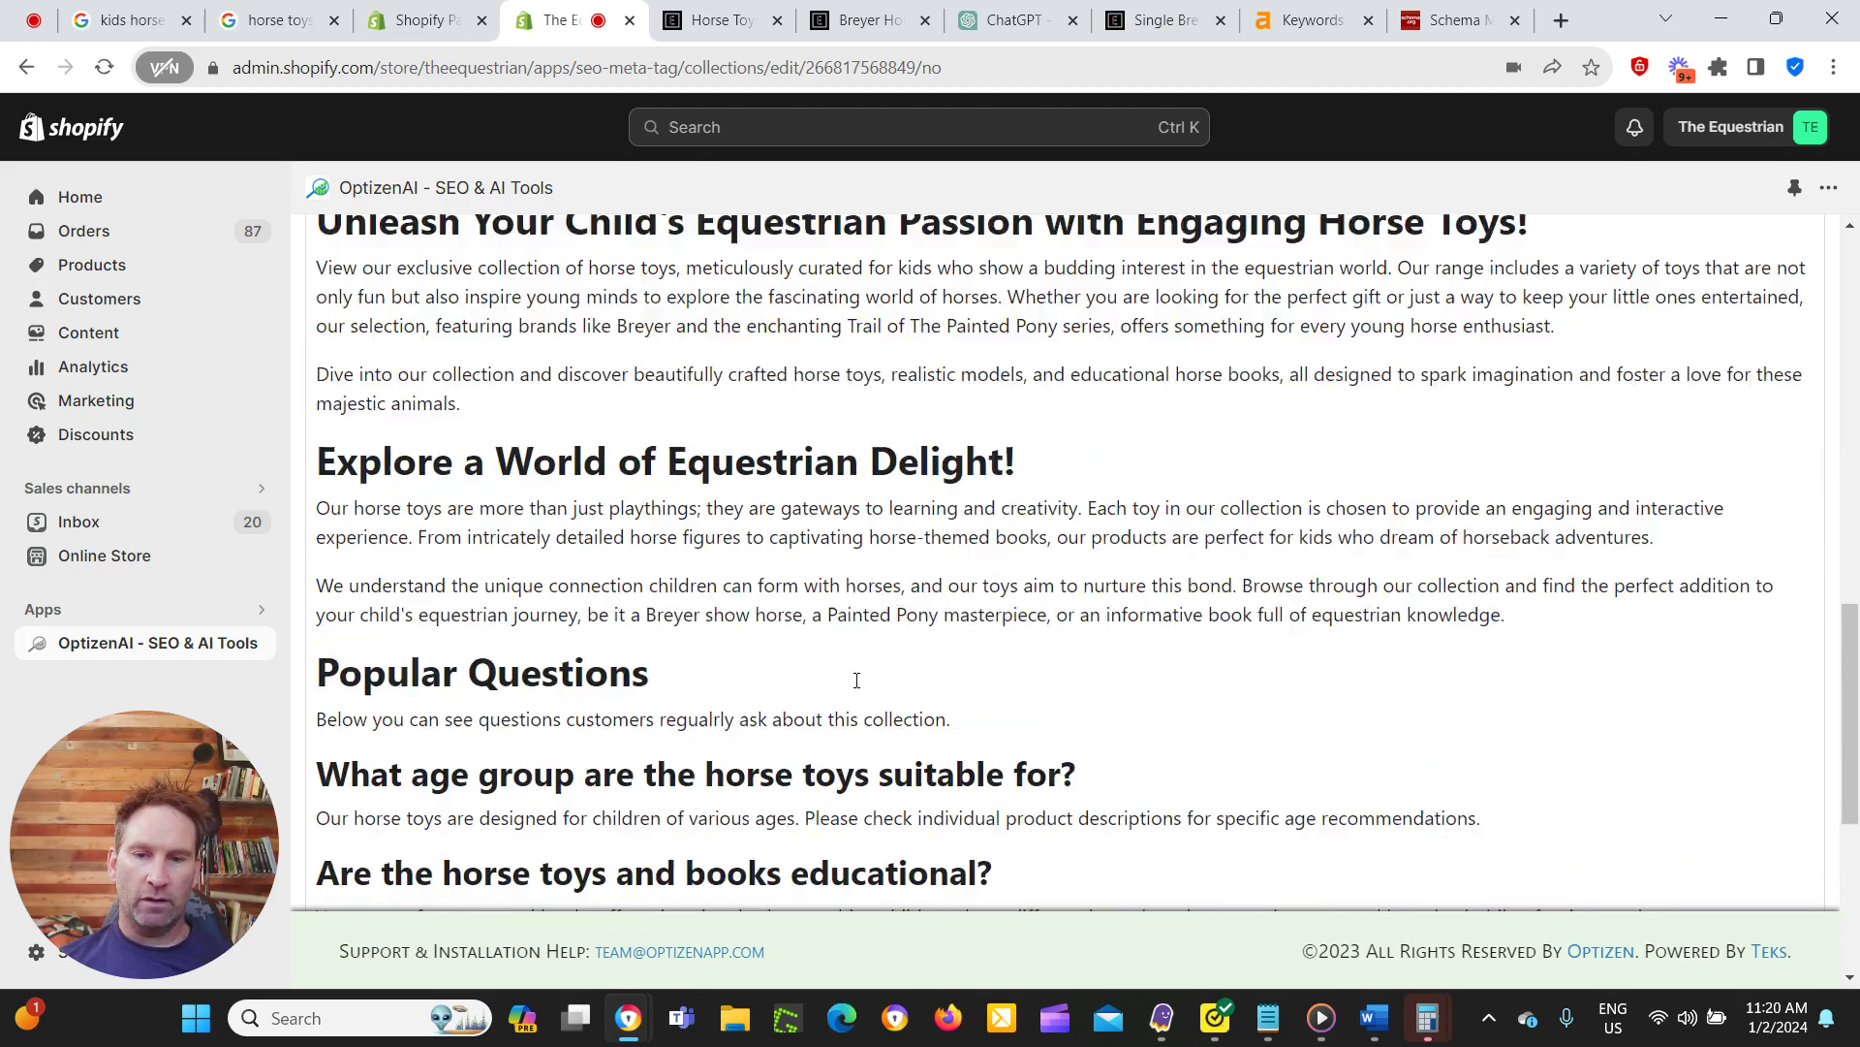
pyautogui.scroll(4, 1390, 697)
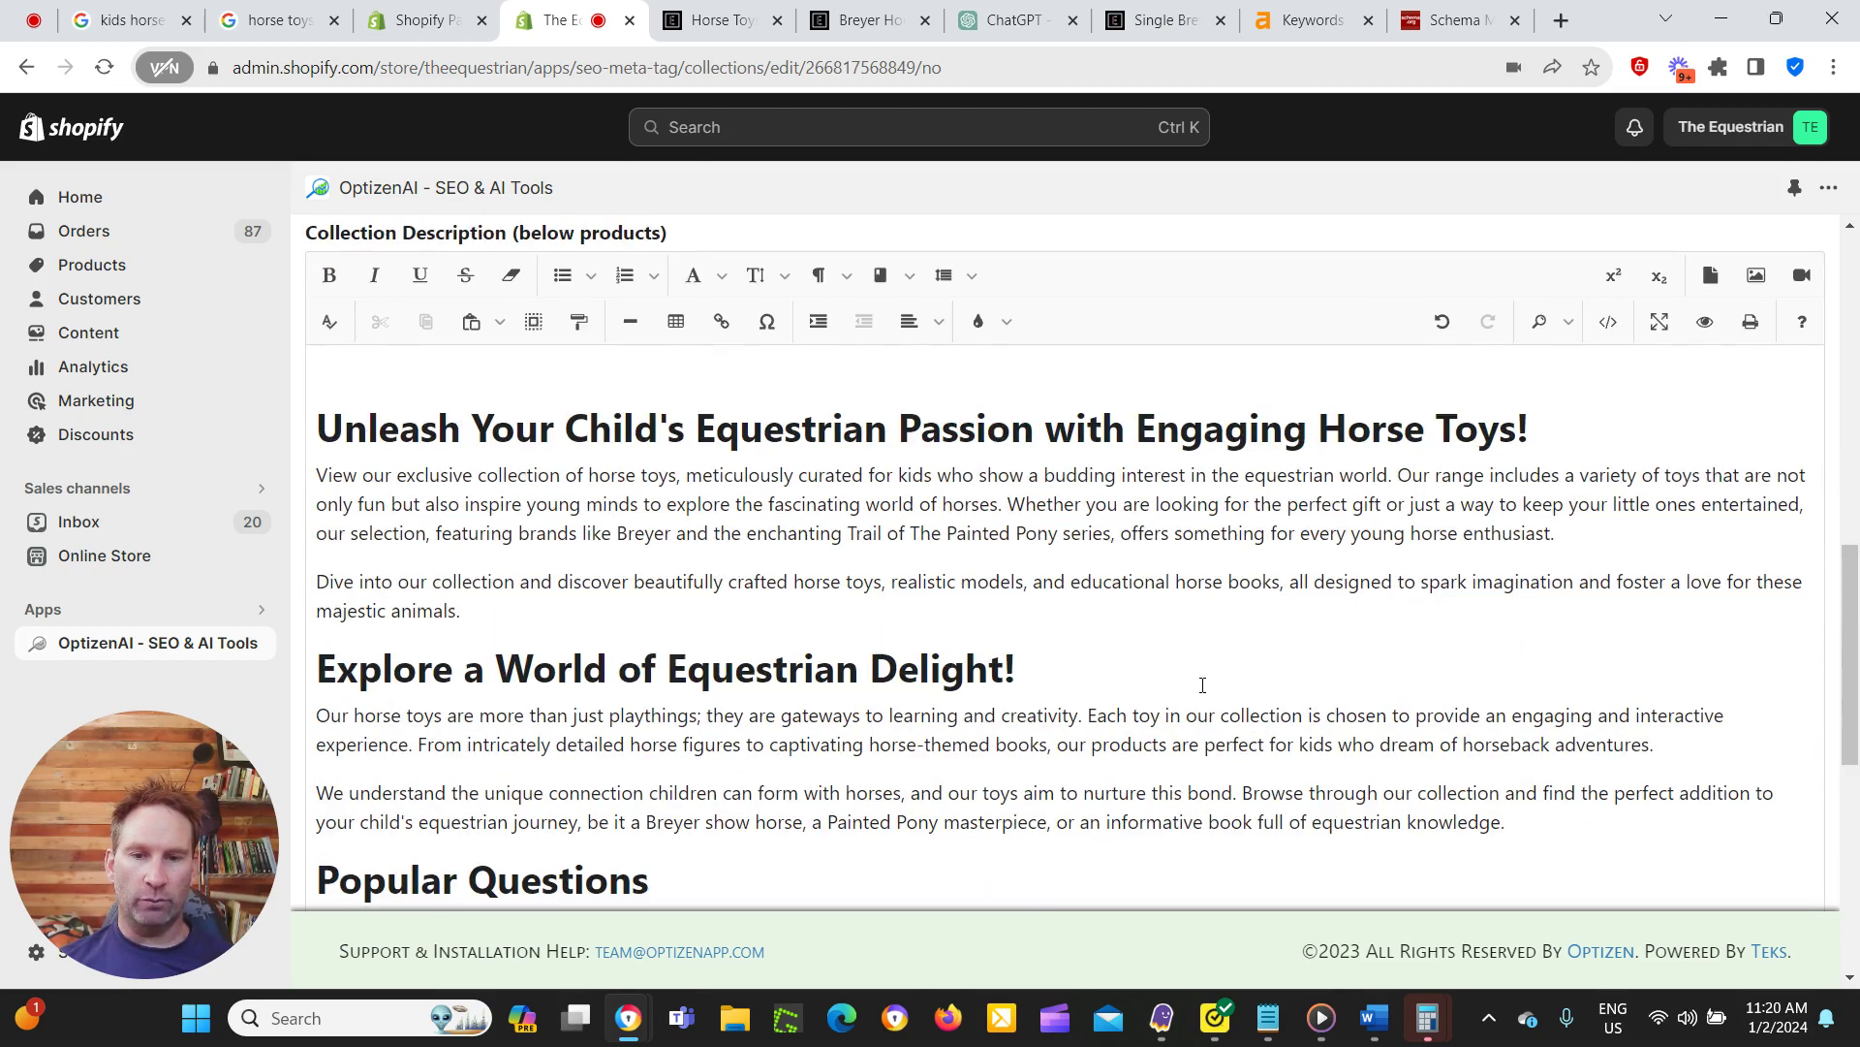
pyautogui.scroll(-4, 1199, 685)
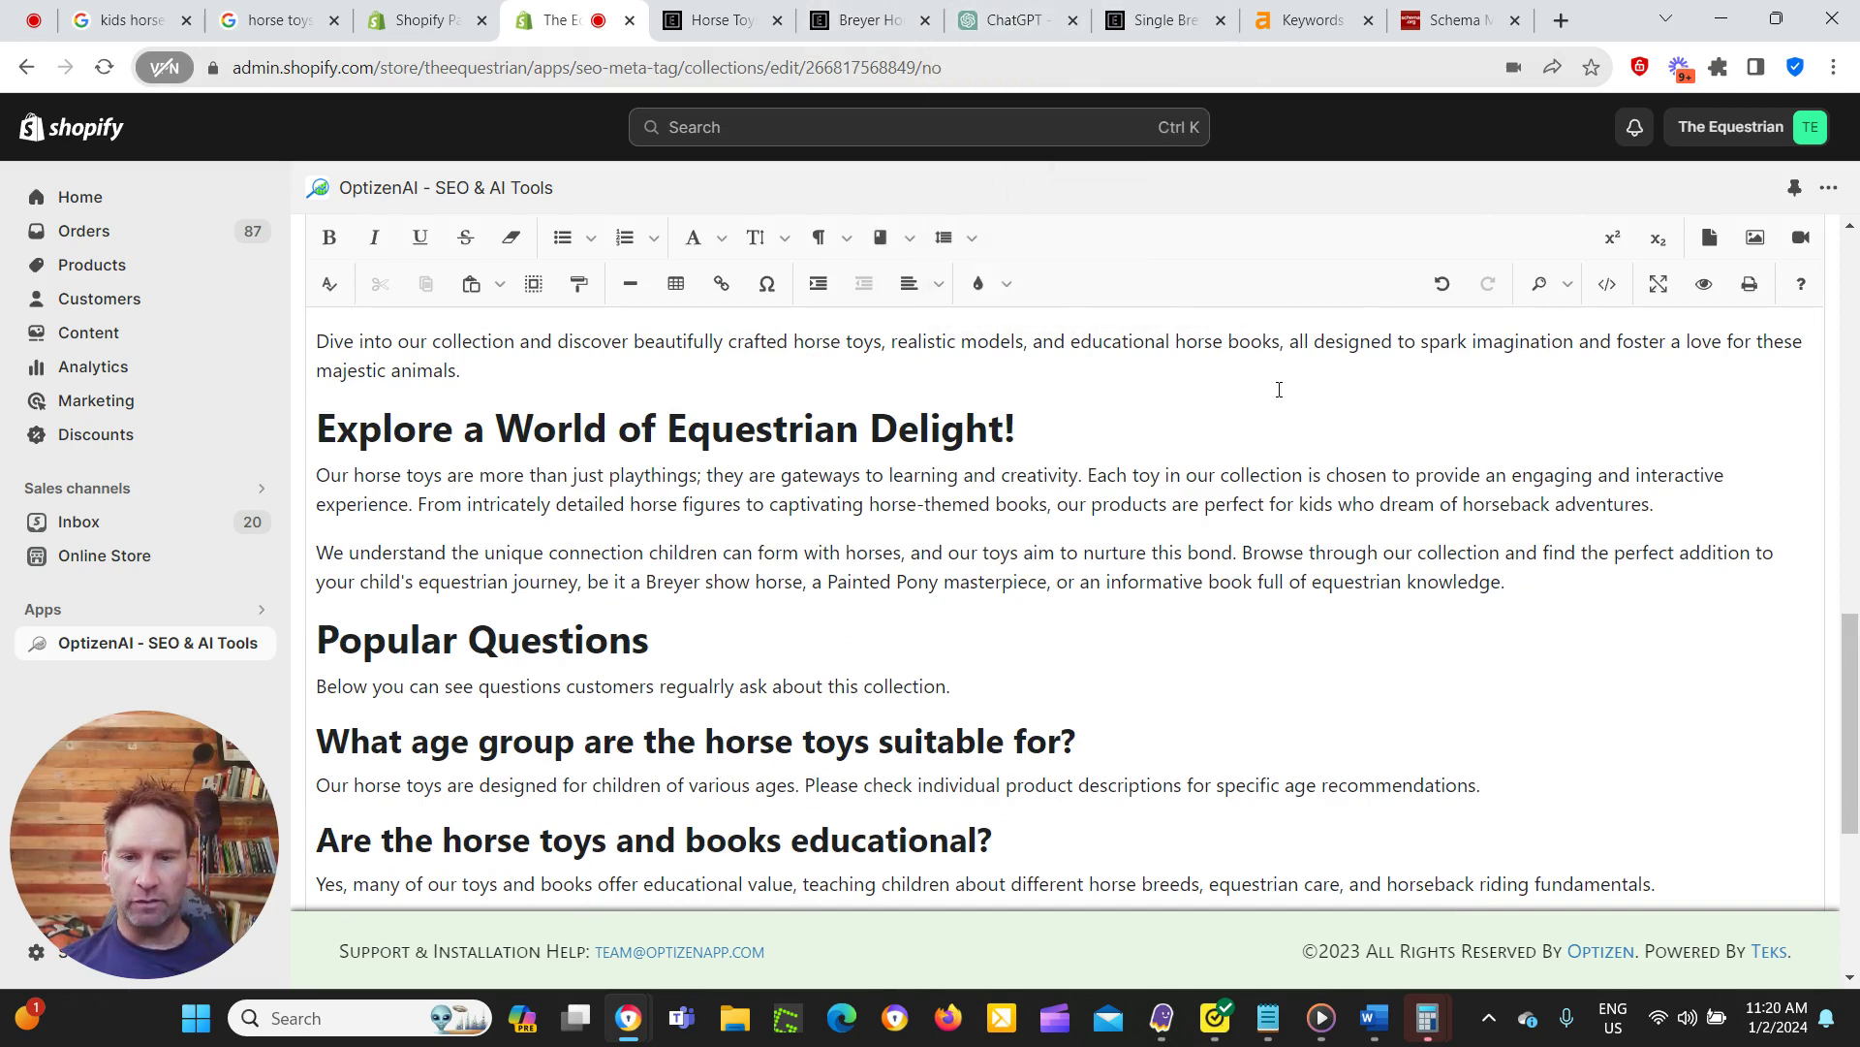
# Return to the ChatGPT chat and check the HTML code block under Step 6.
pyautogui.click(1013, 19)
pyautogui.scroll(3, 1450, 558)
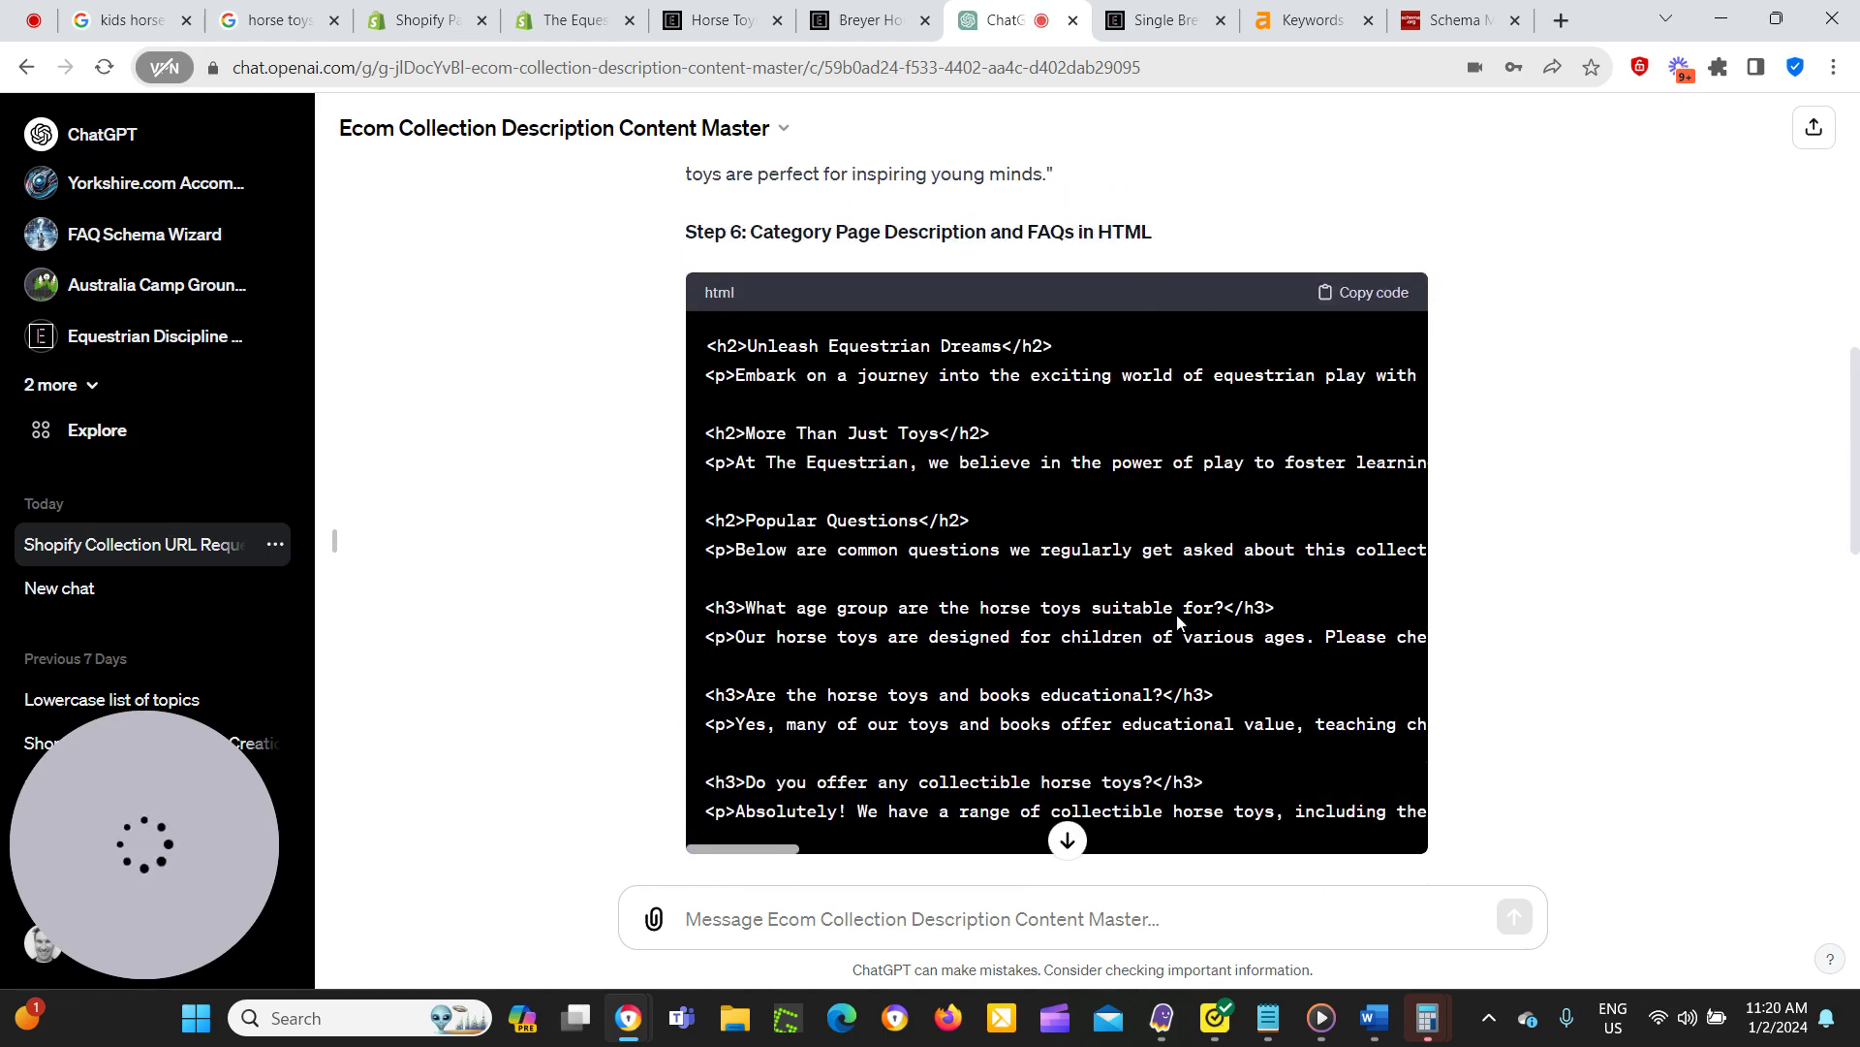
pyautogui.scroll(-3, 1176, 620)
pyautogui.scroll(3, 1237, 614)
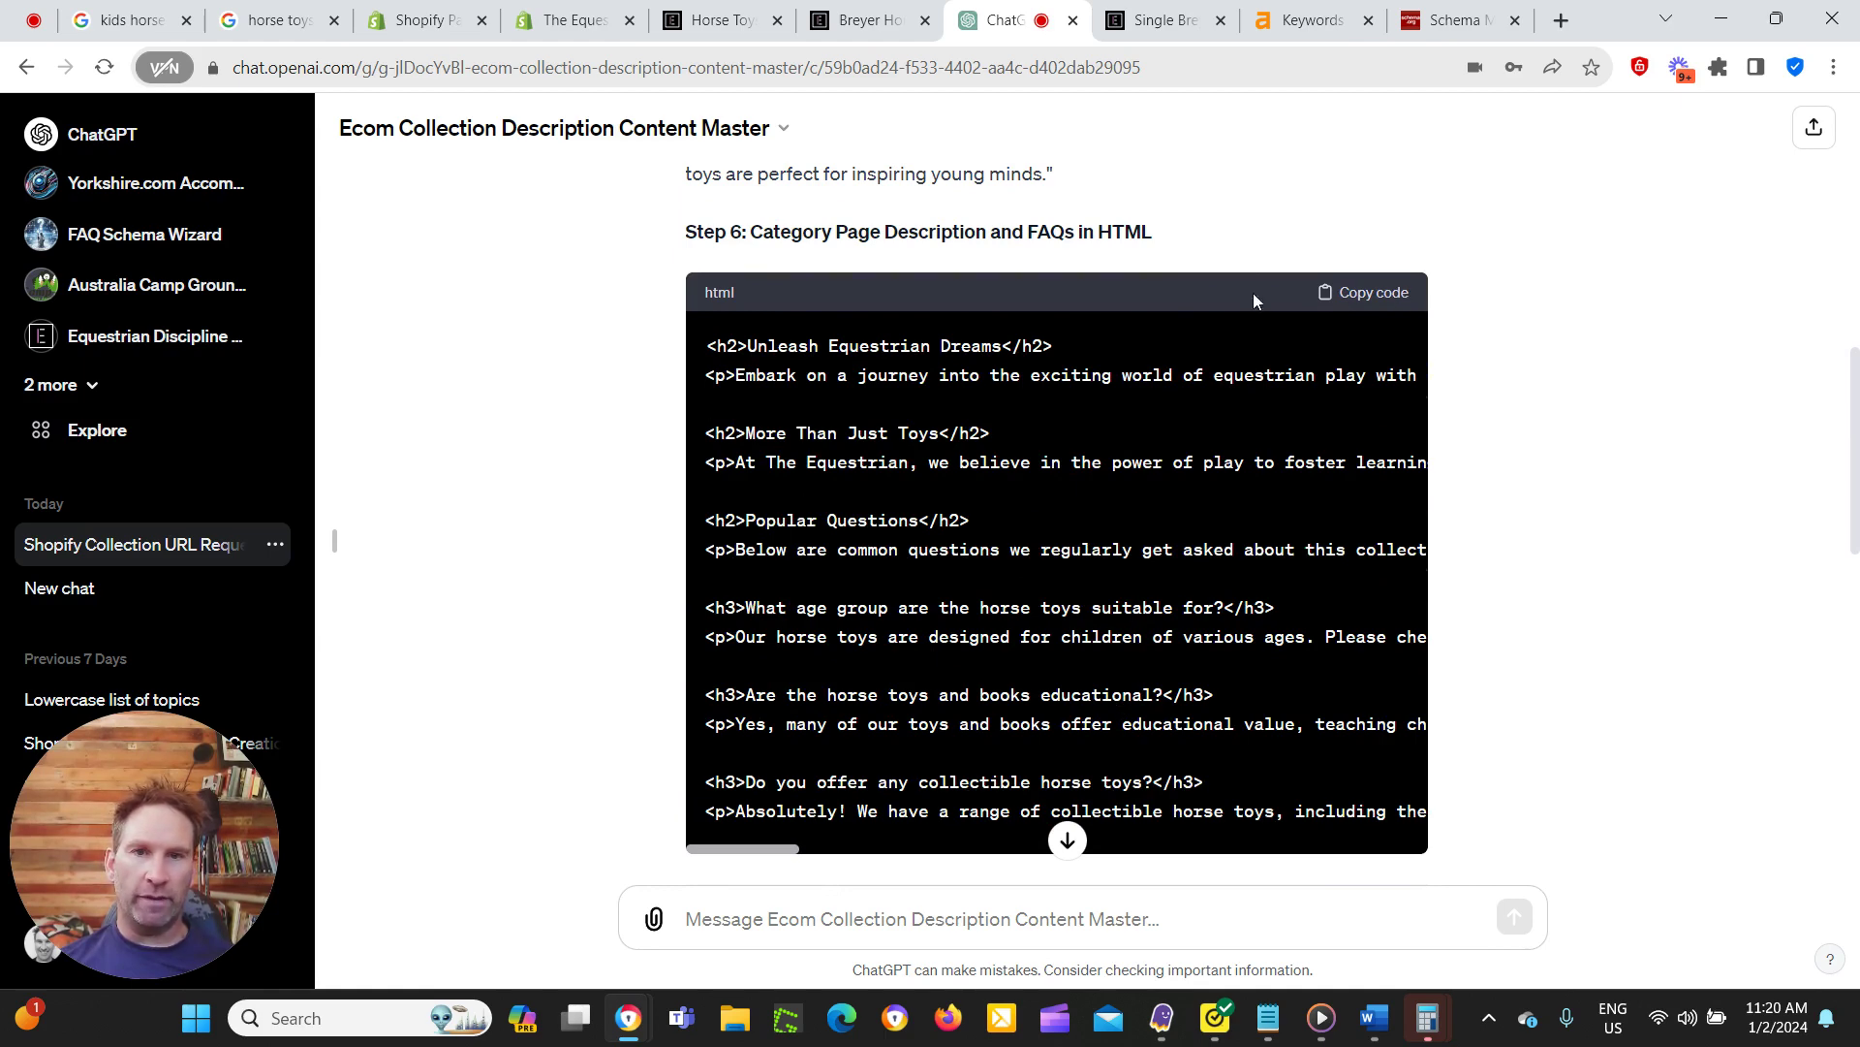
# Inspect the HTML source of the below-products description in OptizenAI, return it to the visual view and check the display options beneath.
pyautogui.click(563, 18)
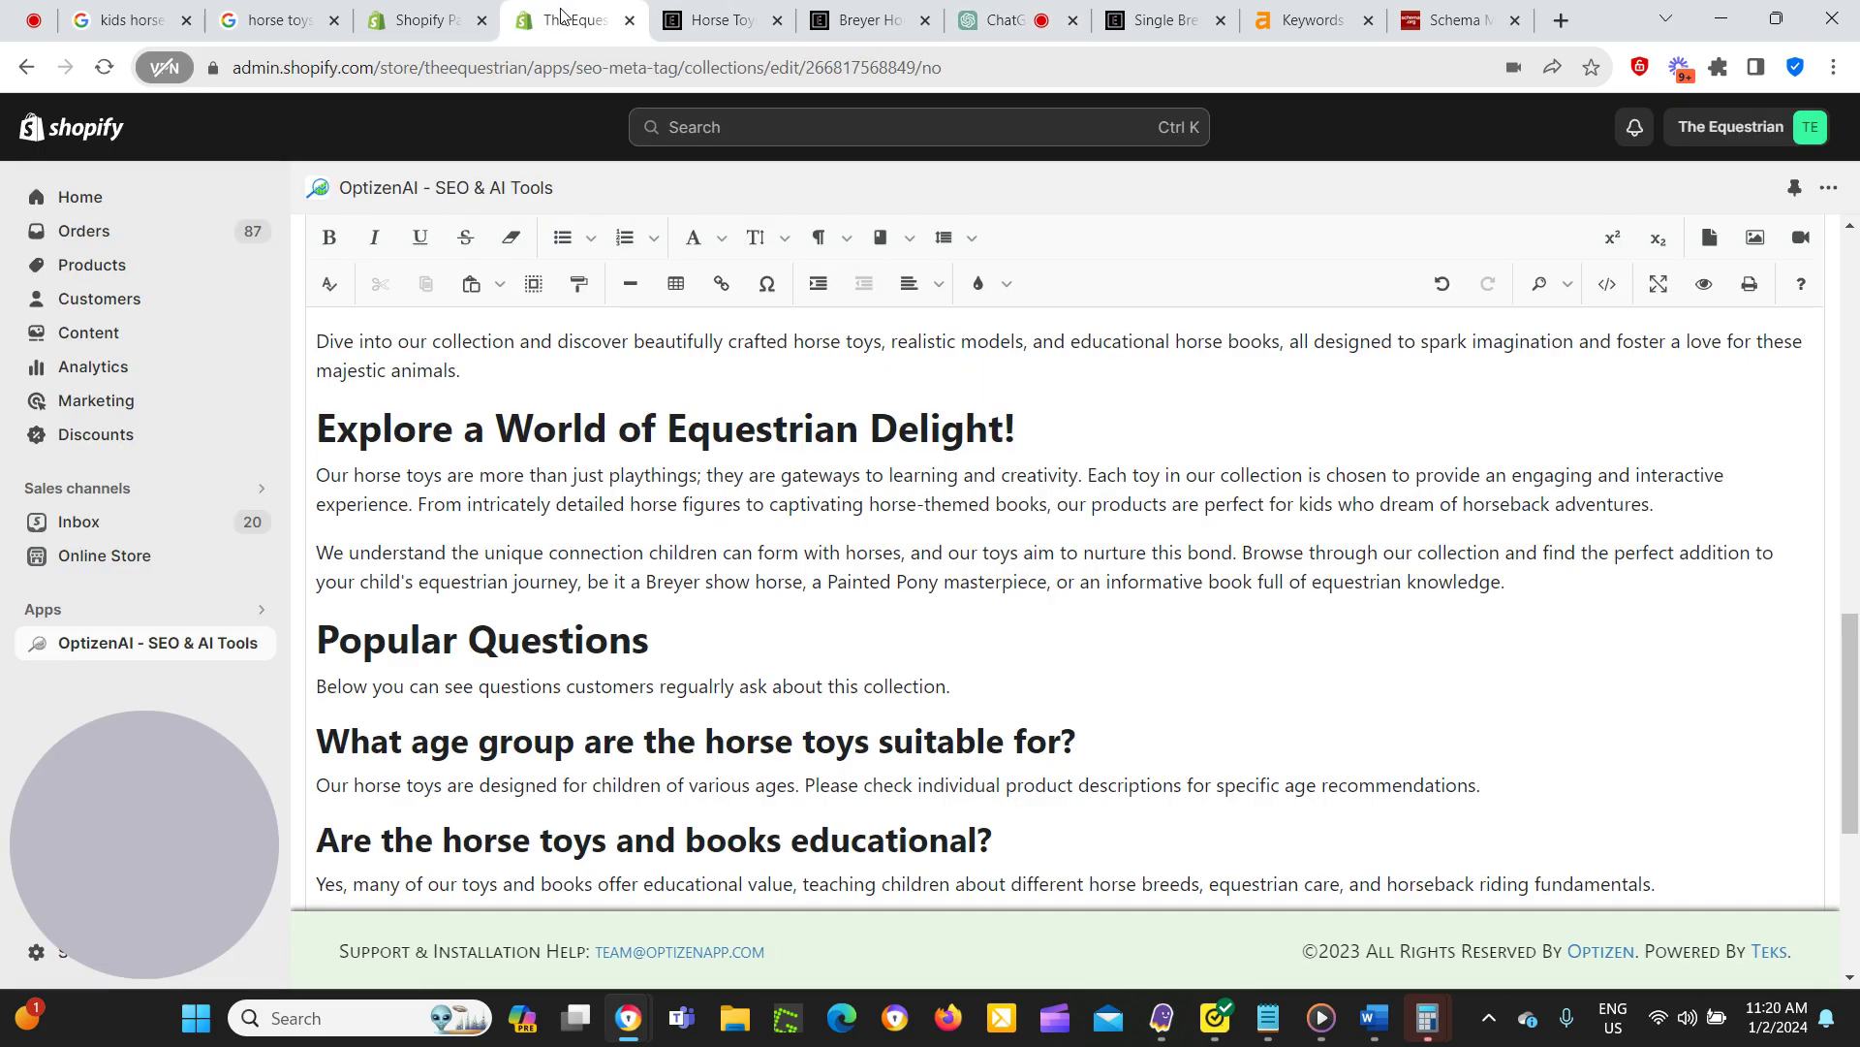
pyautogui.click(1608, 282)
pyautogui.scroll(3, 1195, 573)
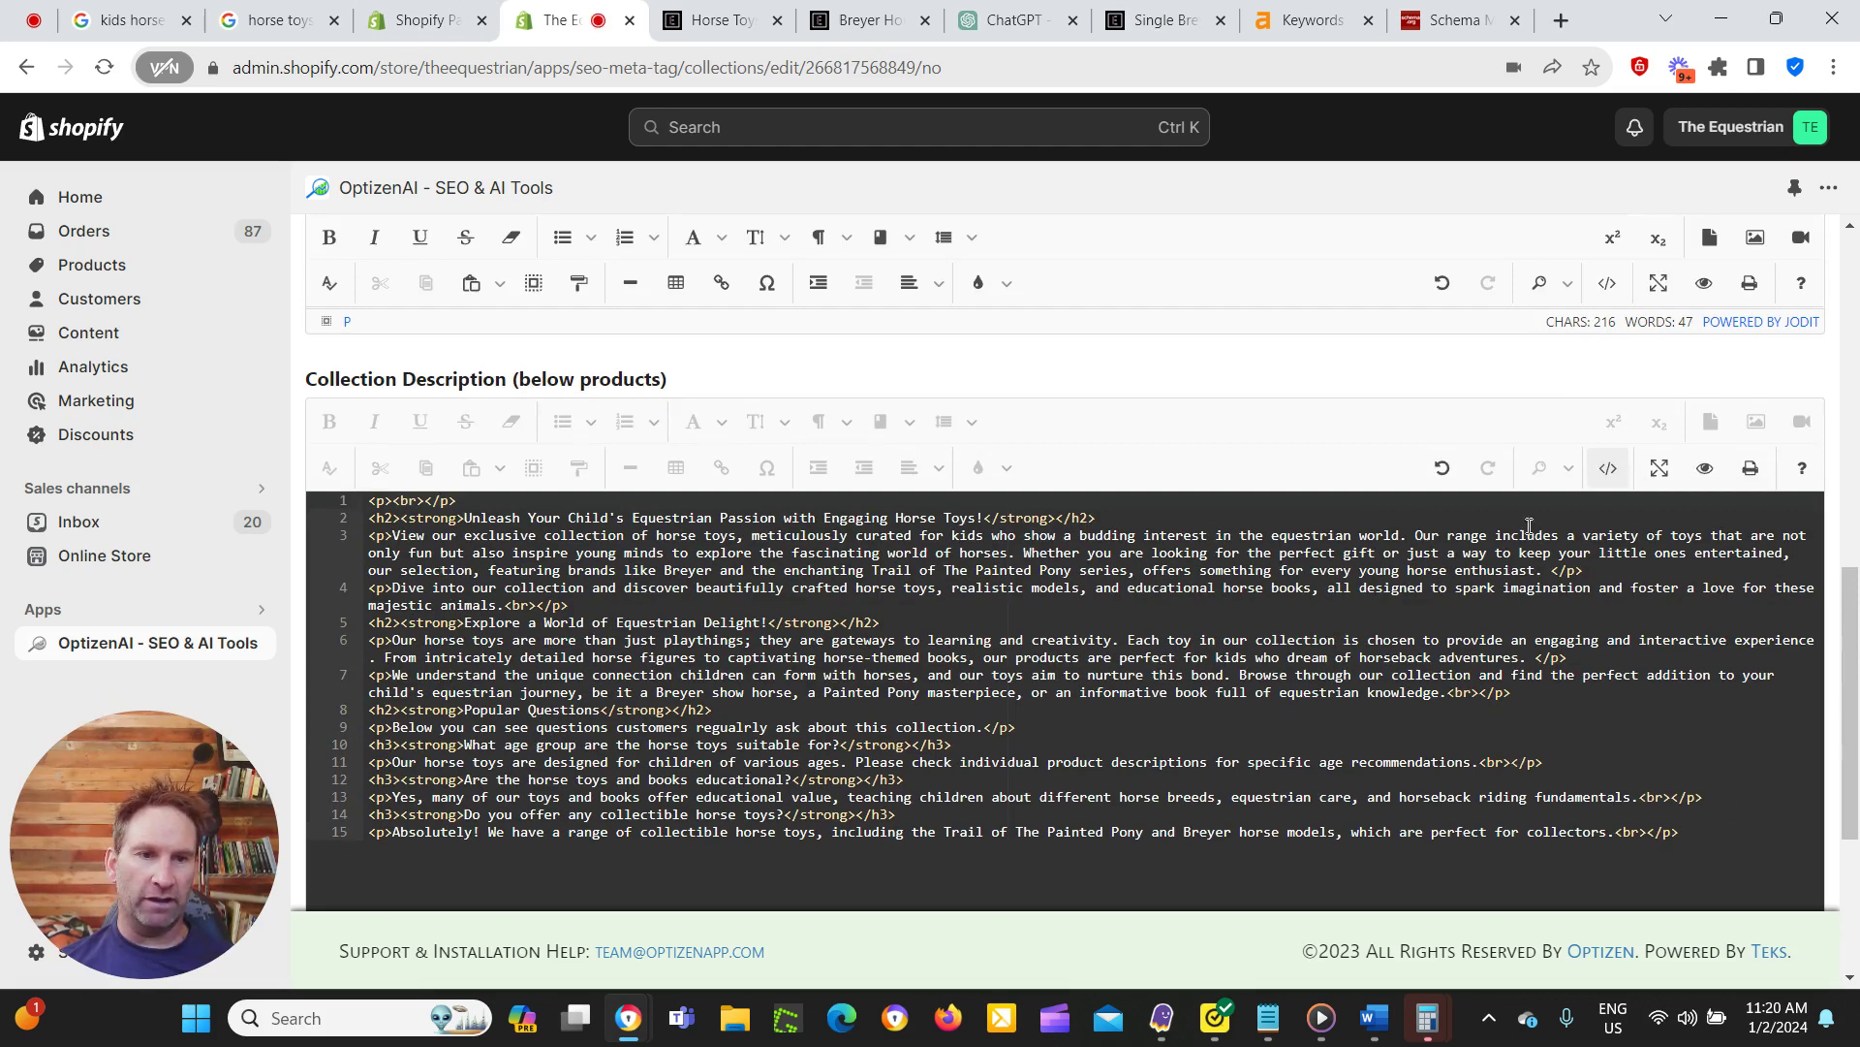
pyautogui.click(1607, 468)
pyautogui.scroll(-5, 912, 341)
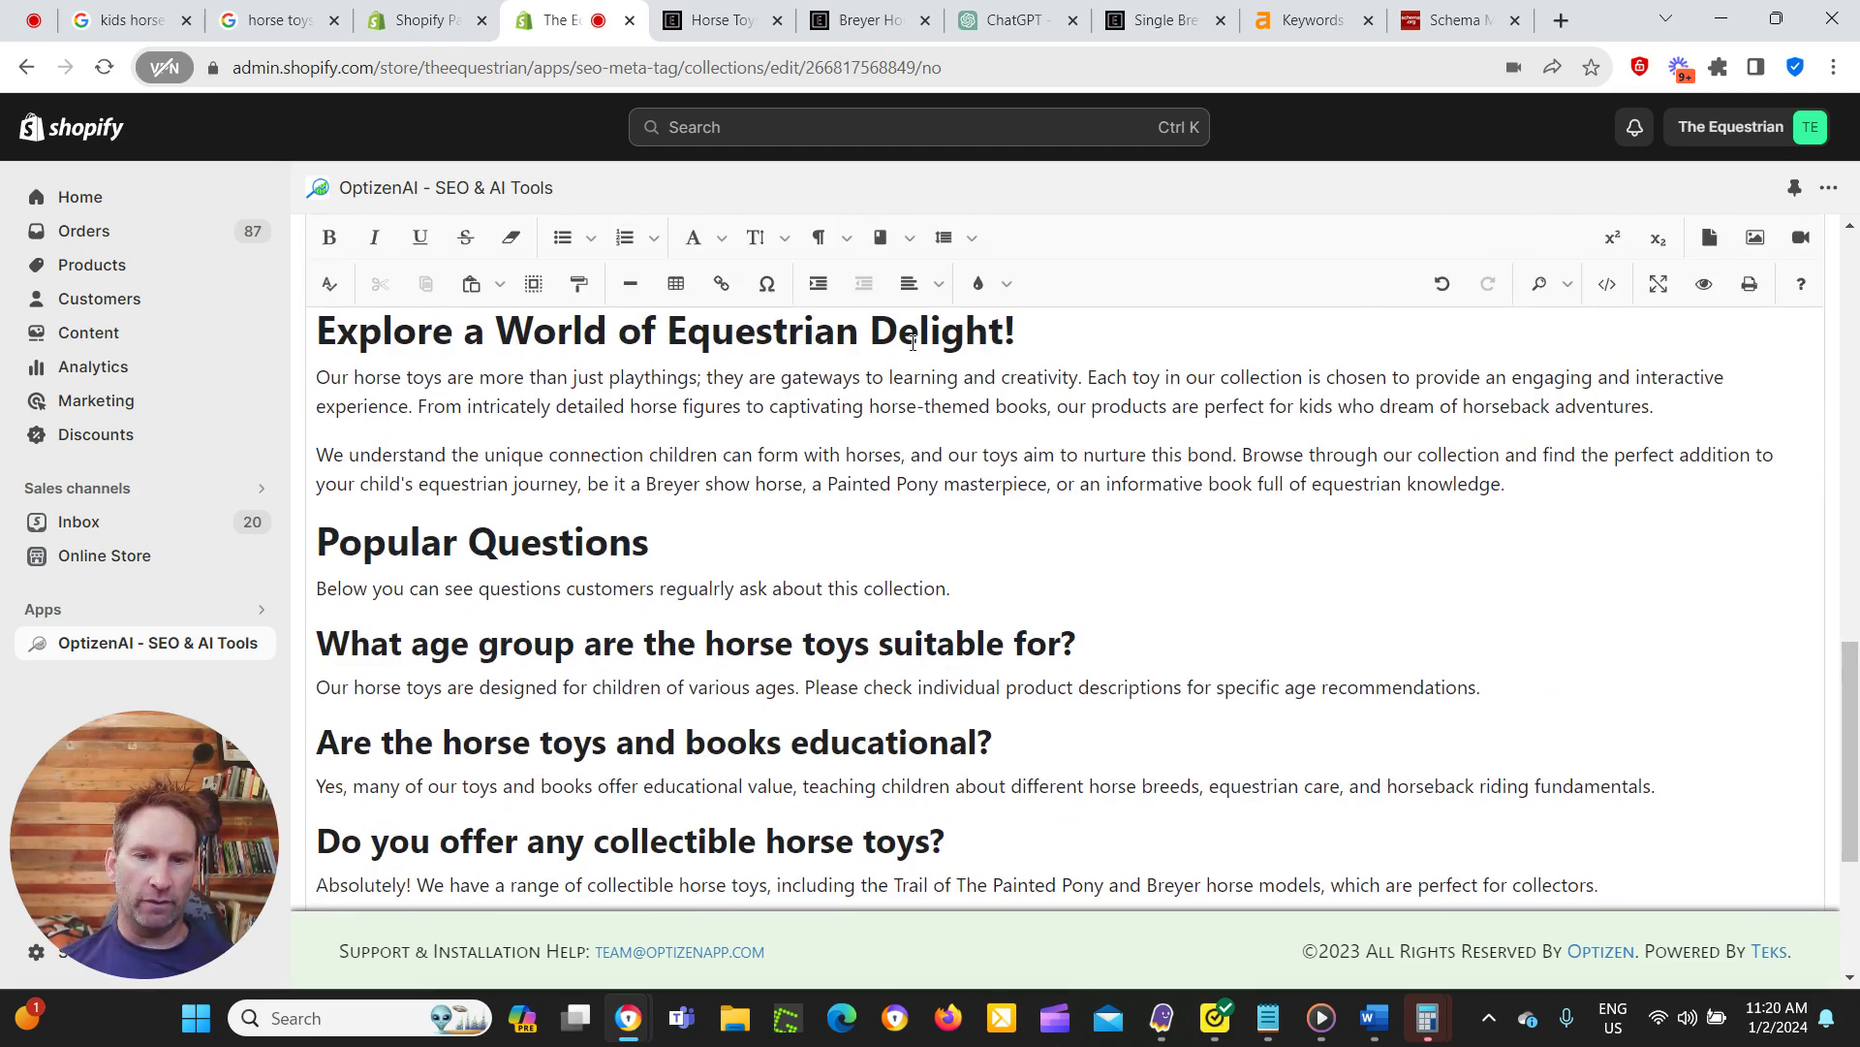
pyautogui.scroll(-4, 911, 341)
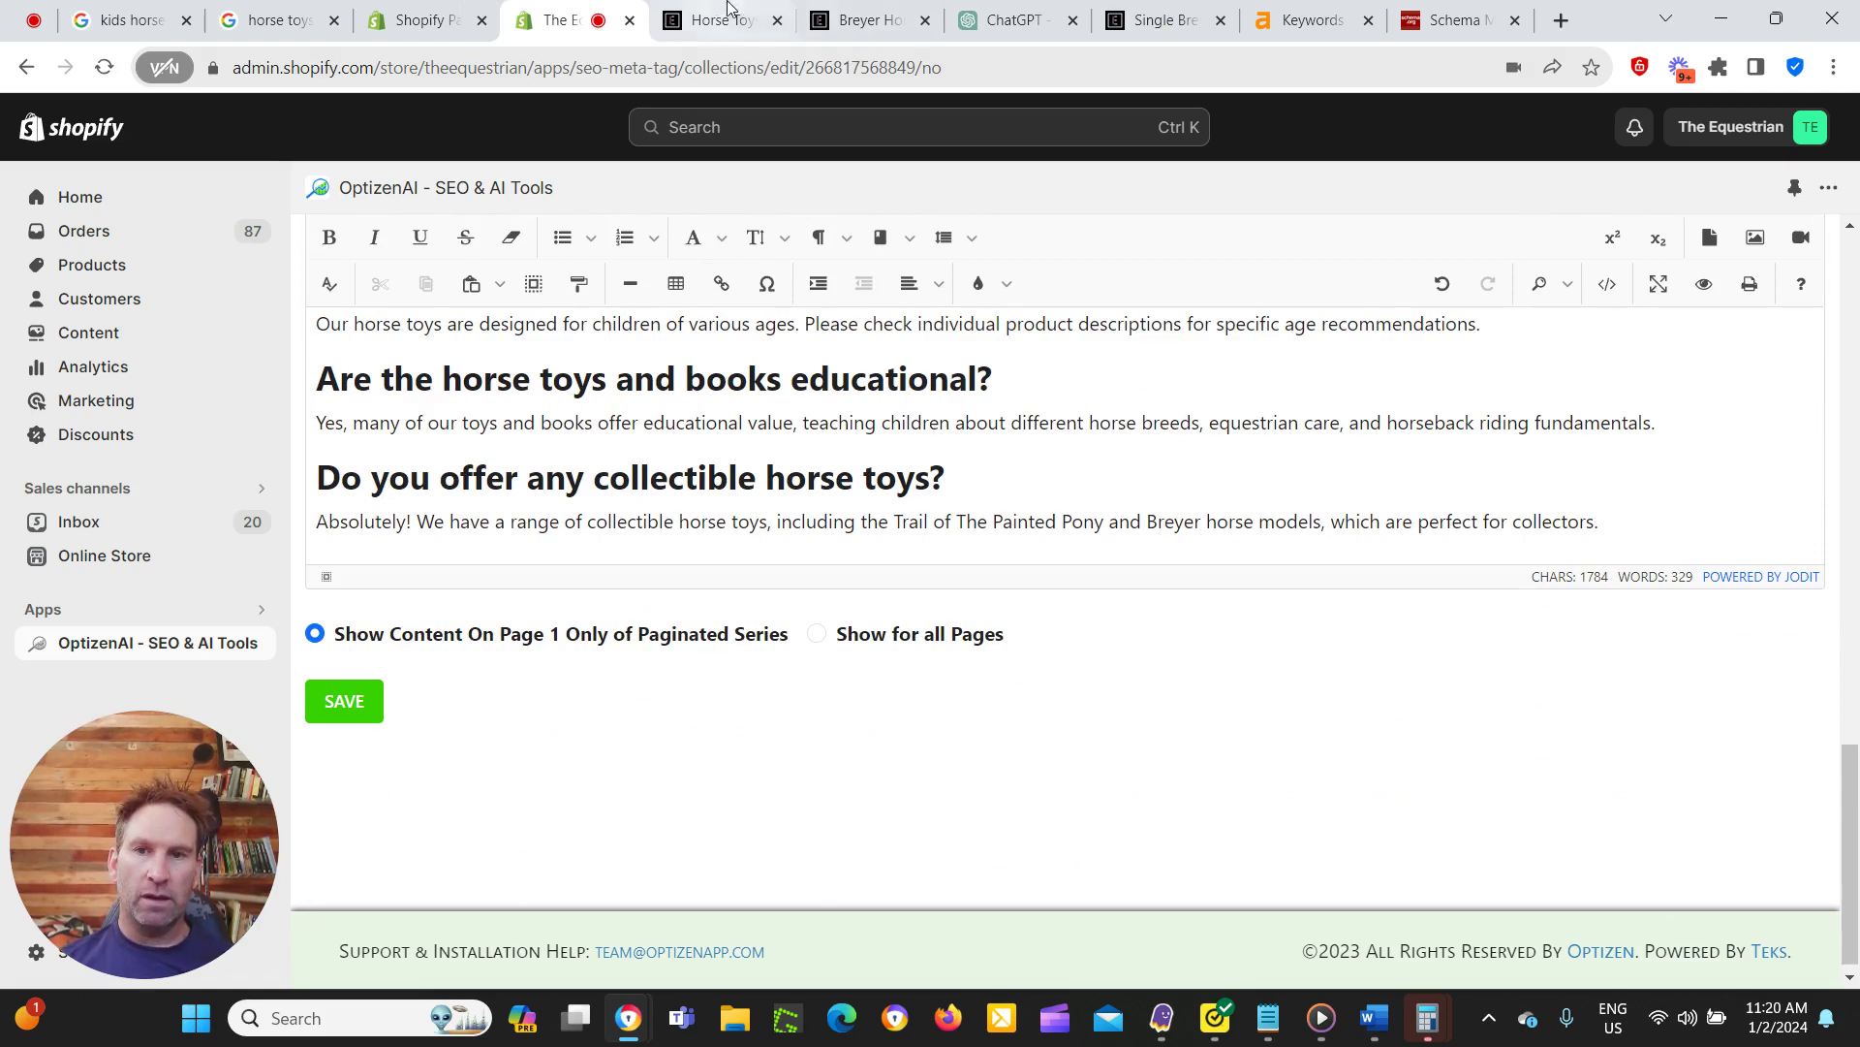
# Switch to the ChatGPT chat and review the generated FAQ schema under Step 7.
pyautogui.click(1008, 27)
pyautogui.scroll(-8, 582, 474)
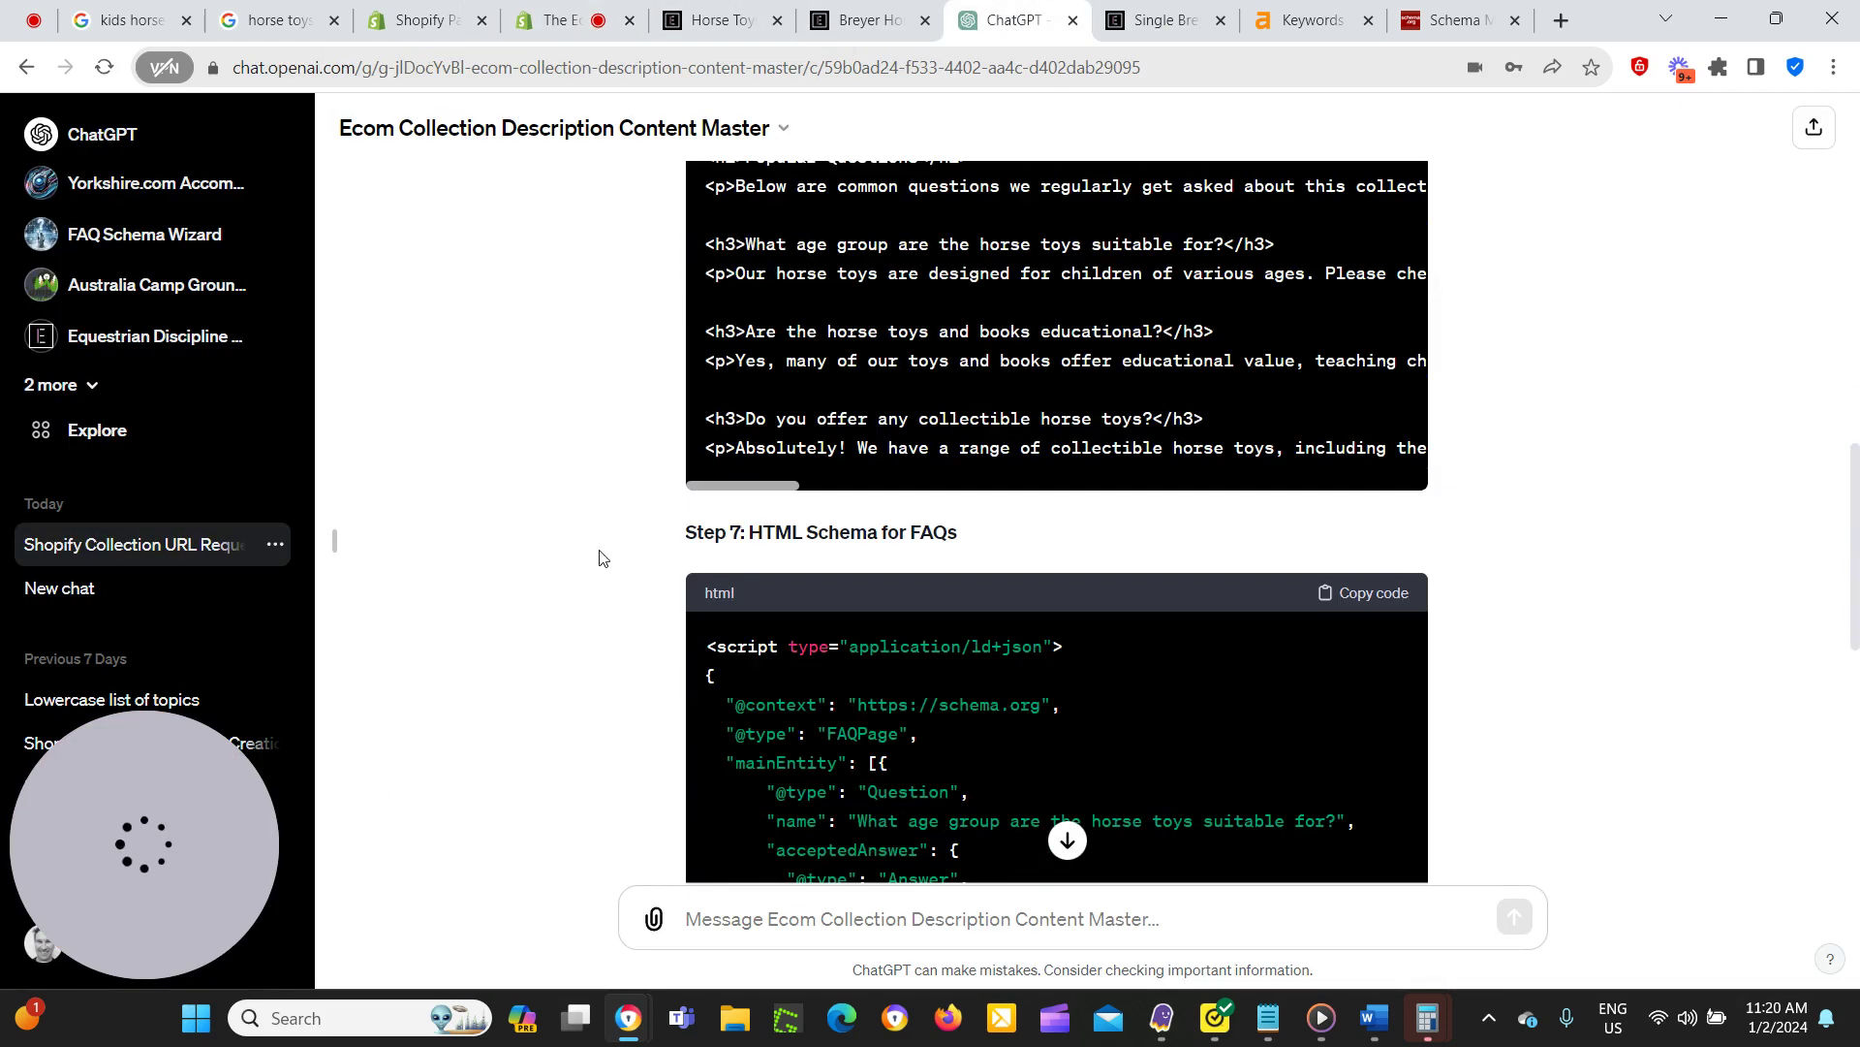
pyautogui.scroll(2, 579, 441)
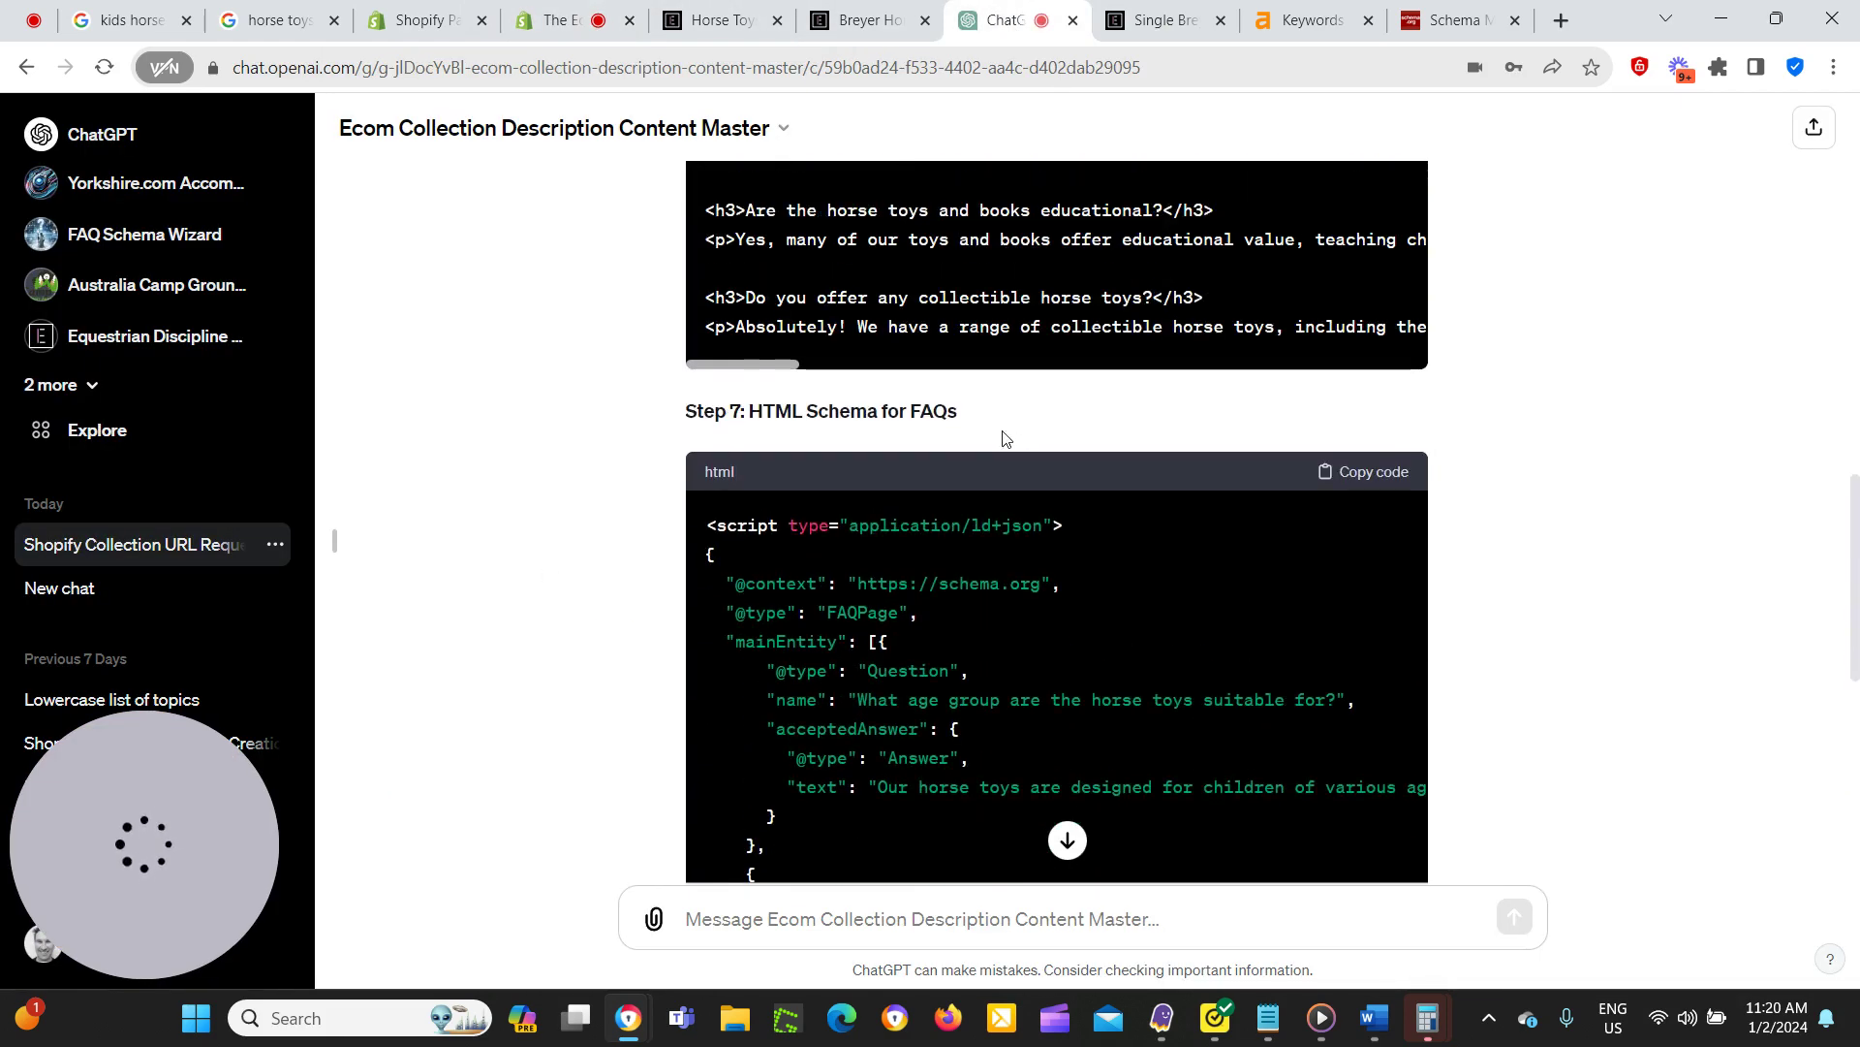
pyautogui.scroll(-2, 980, 417)
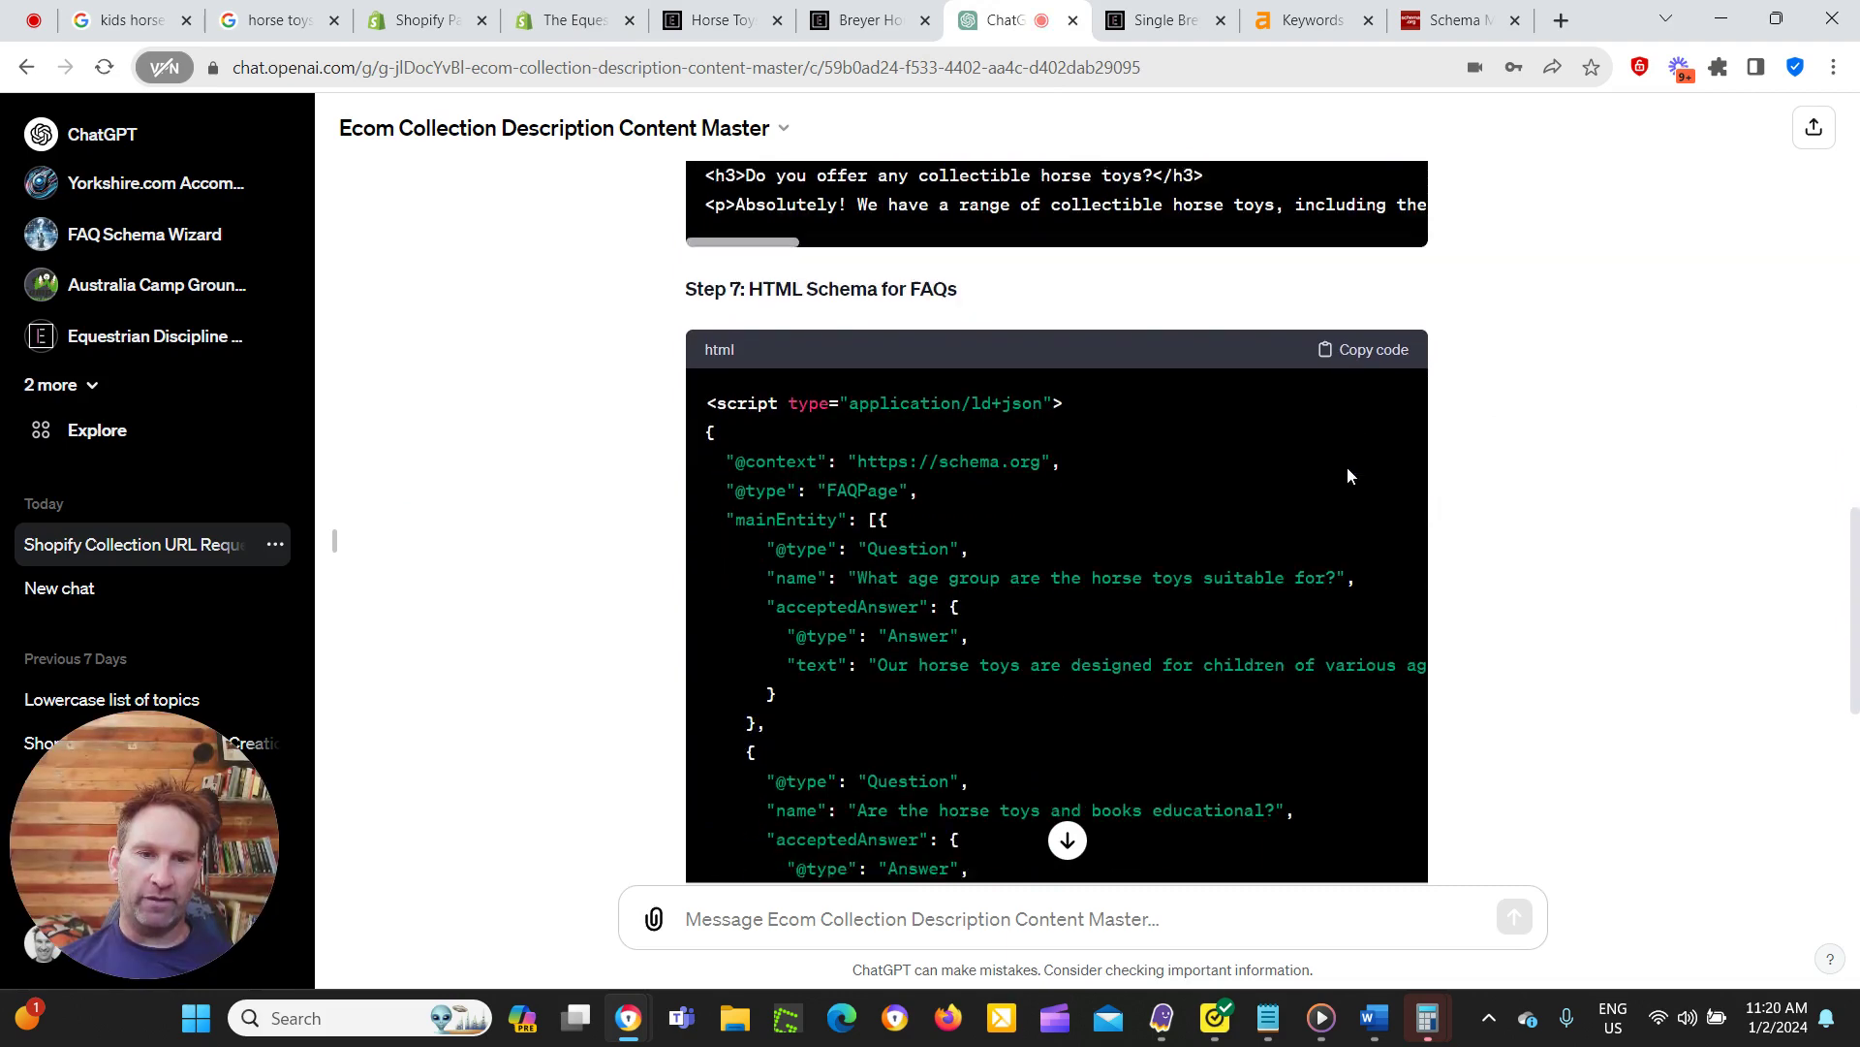
pyautogui.scroll(-5, 816, 326)
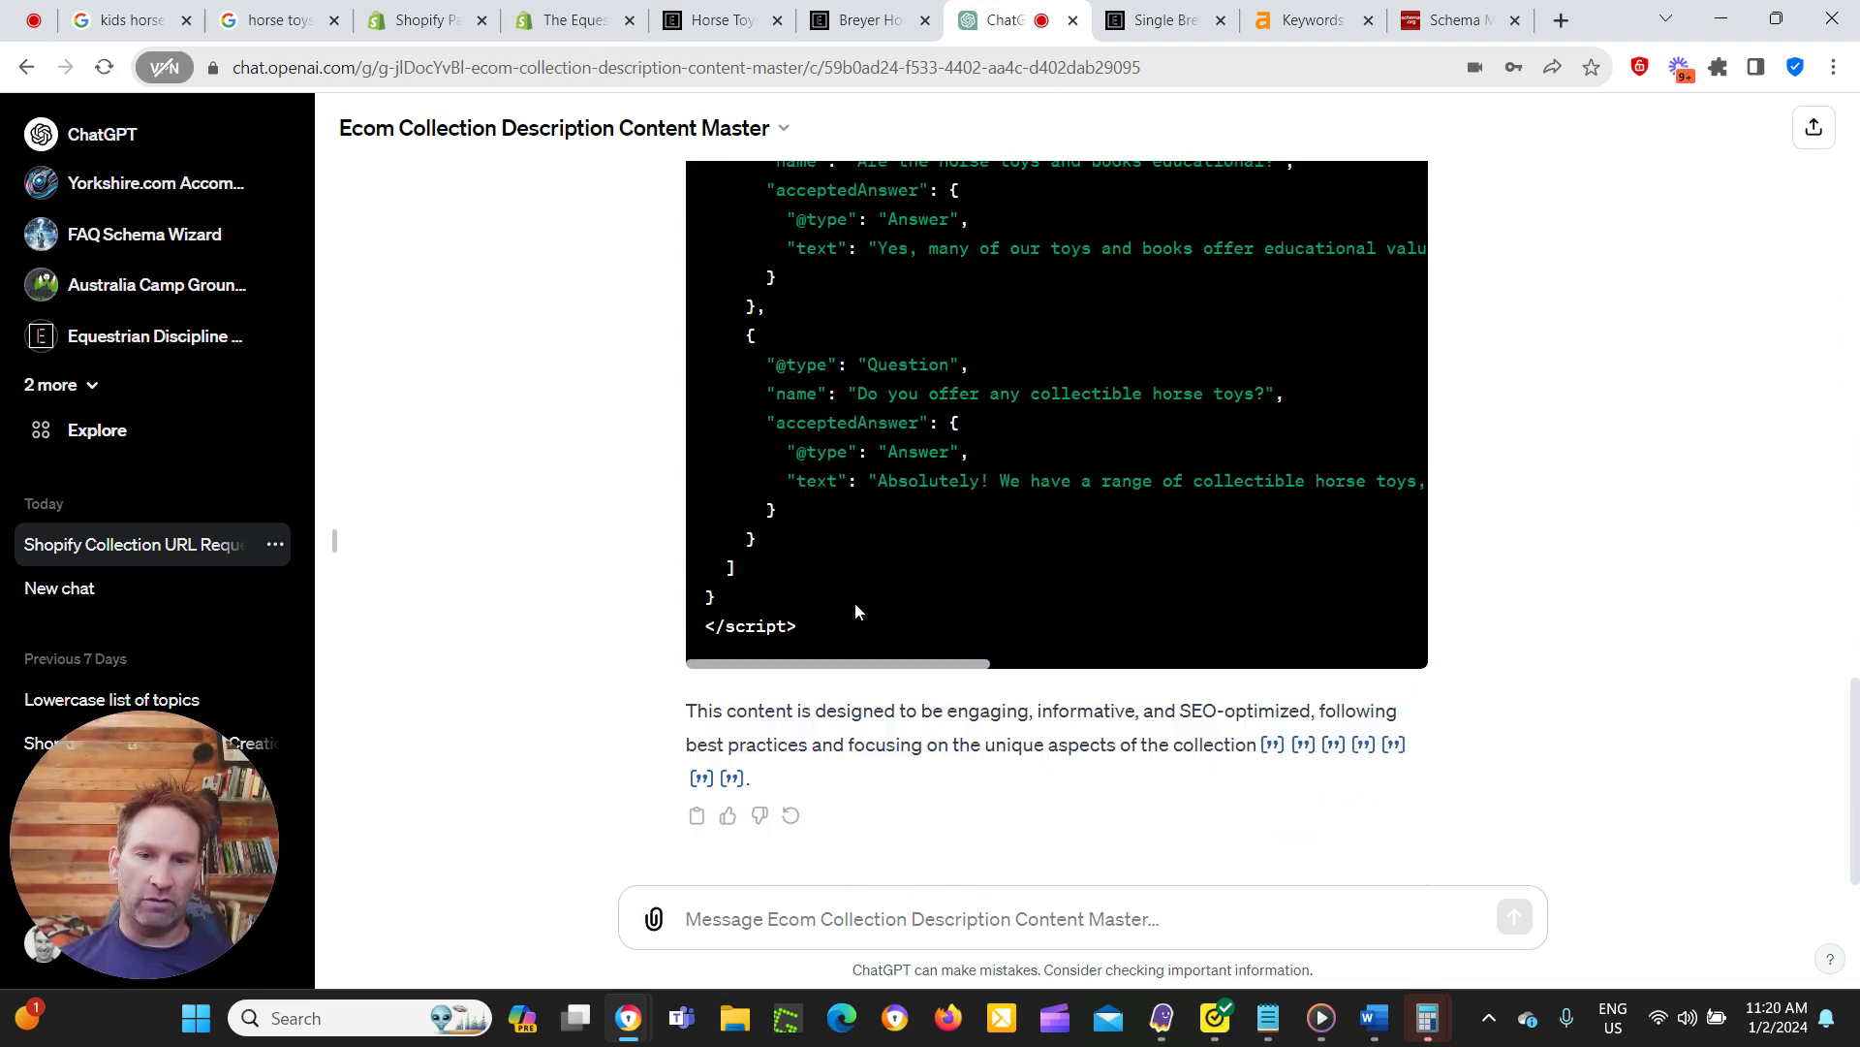
pyautogui.scroll(10, 1200, 701)
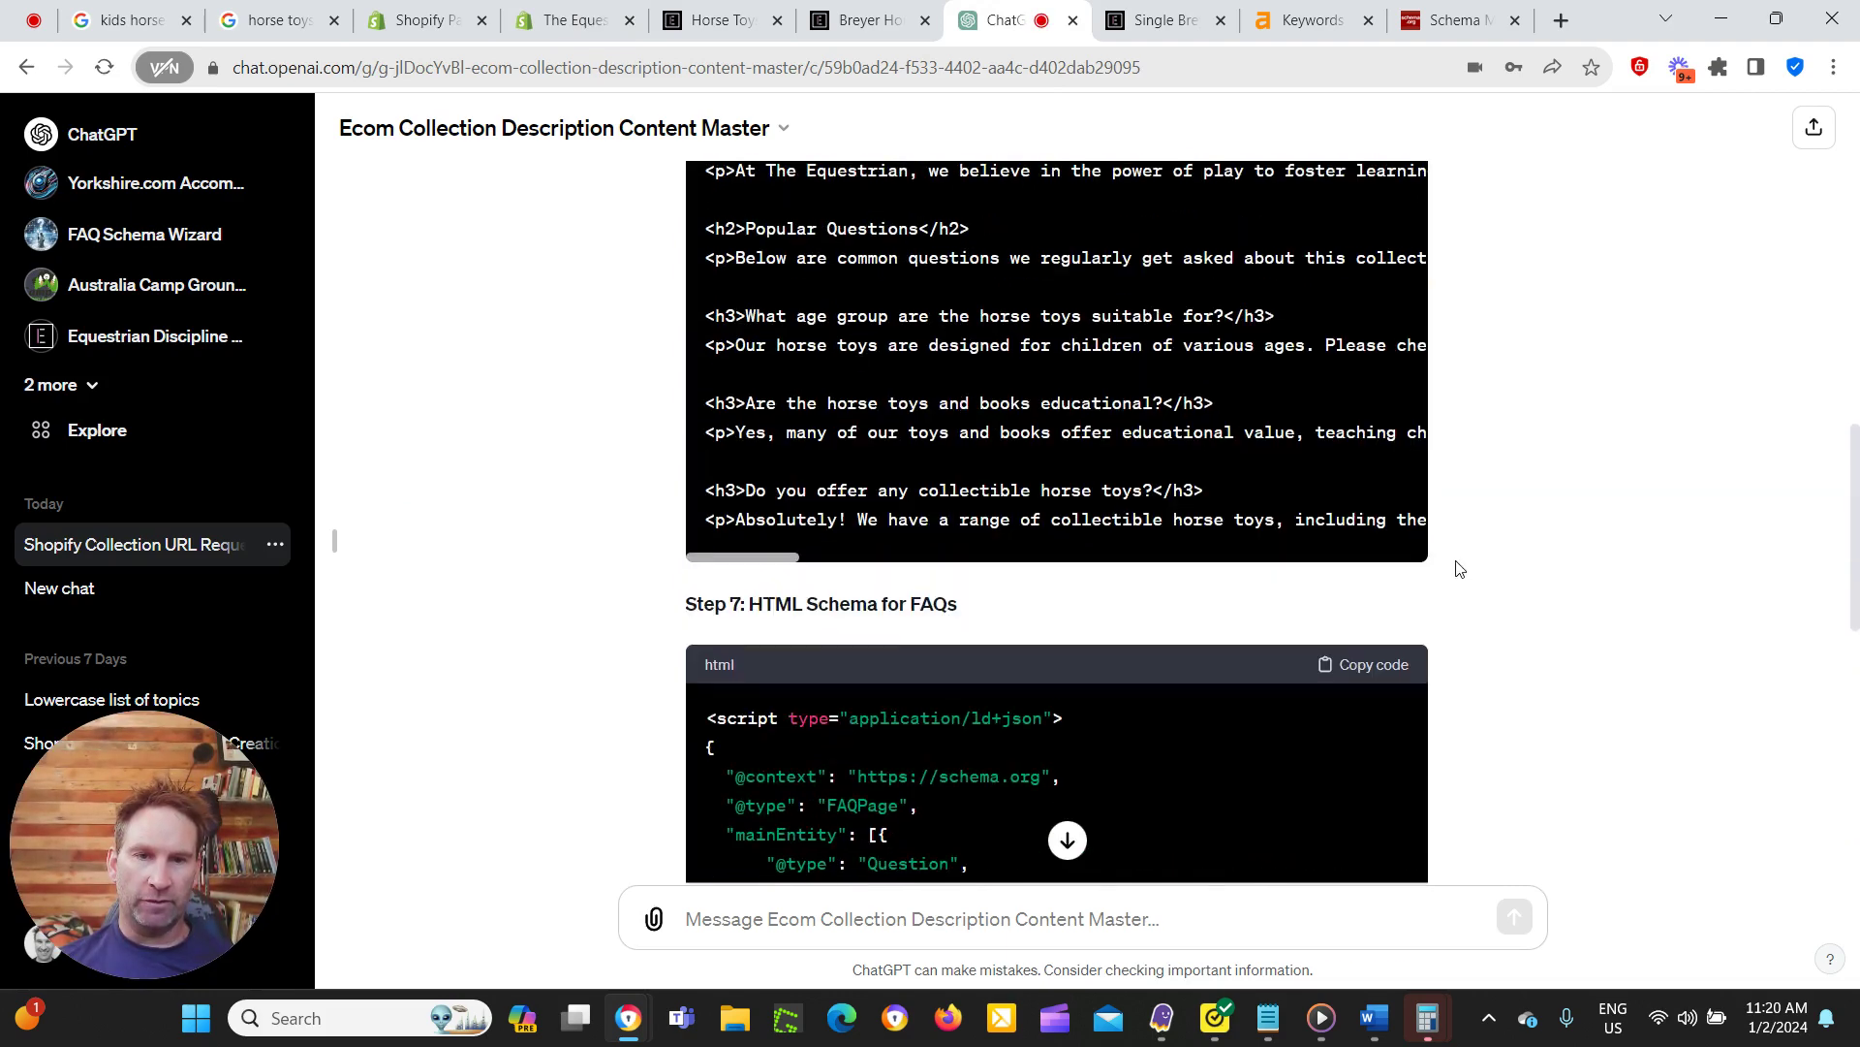
# Show the HTML source of the above-products description in OptizenAI and place the cursor after the closing paragraph tag.
pyautogui.click(583, 27)
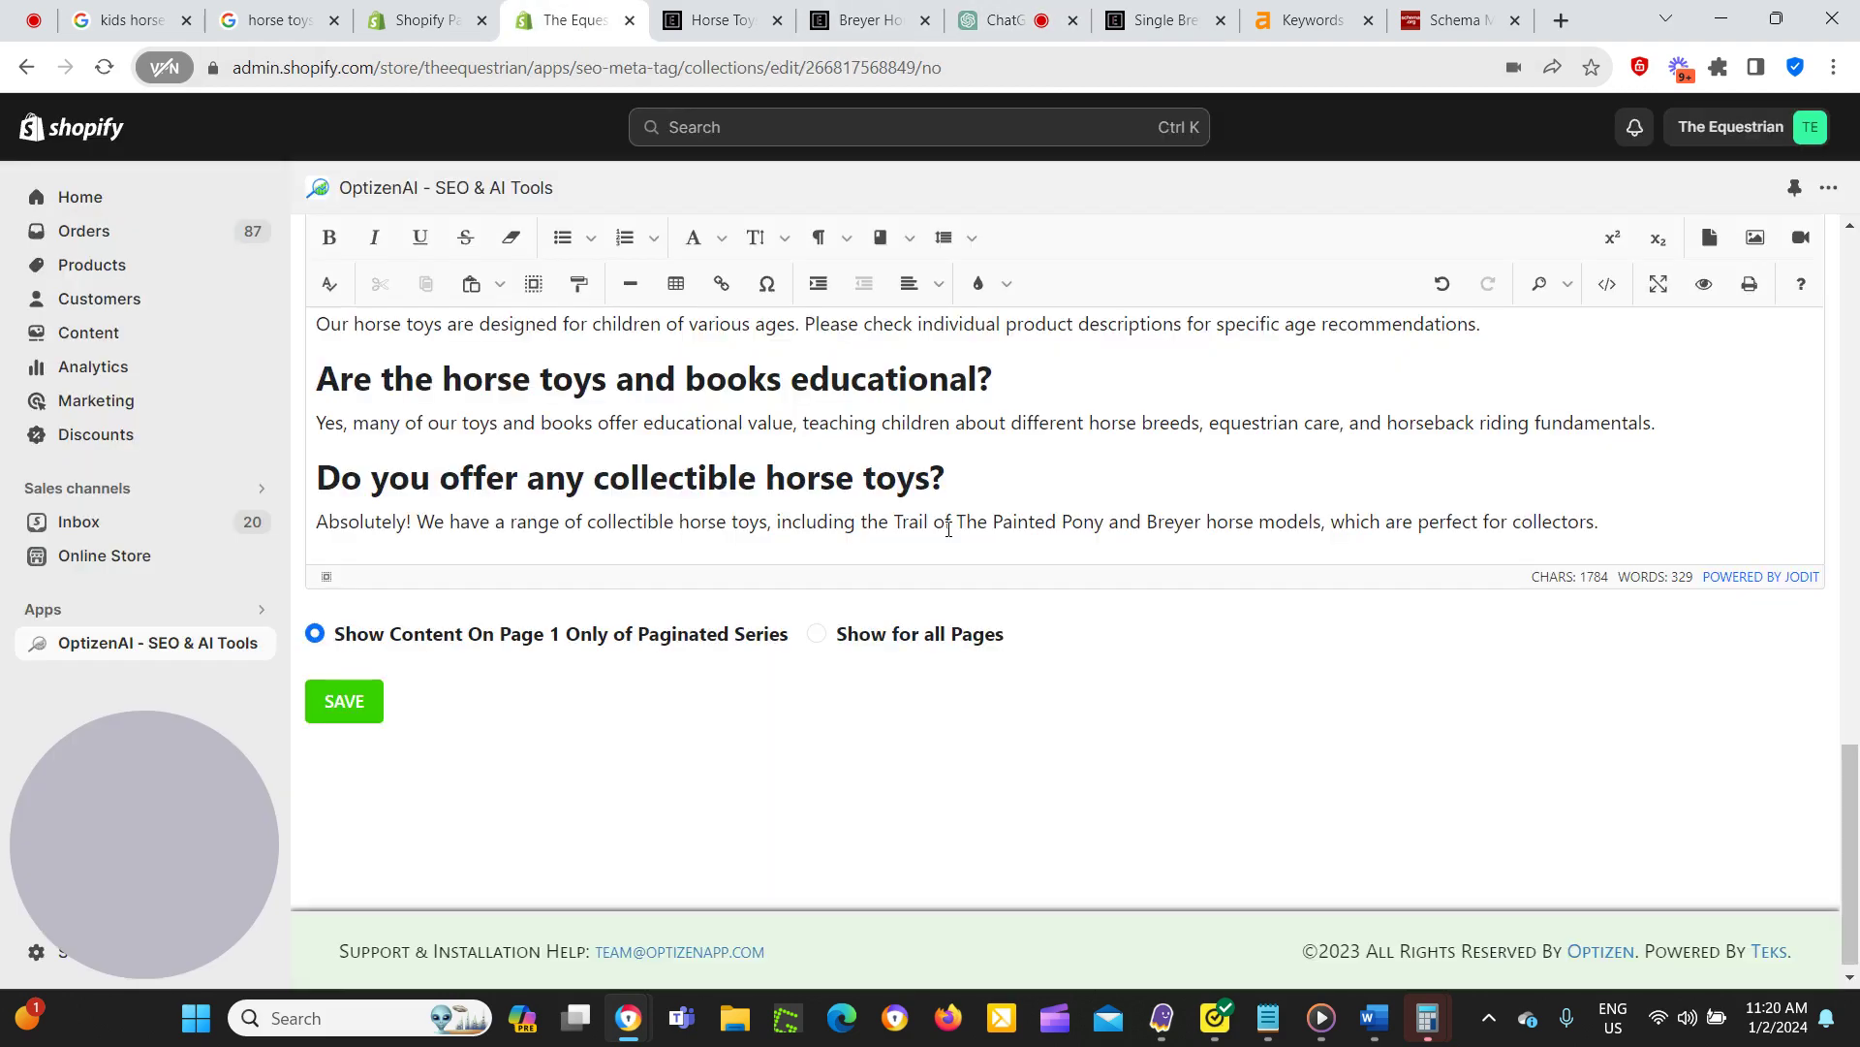
pyautogui.scroll(5, 1161, 640)
pyautogui.scroll(10, 1161, 639)
pyautogui.scroll(-2, 1188, 668)
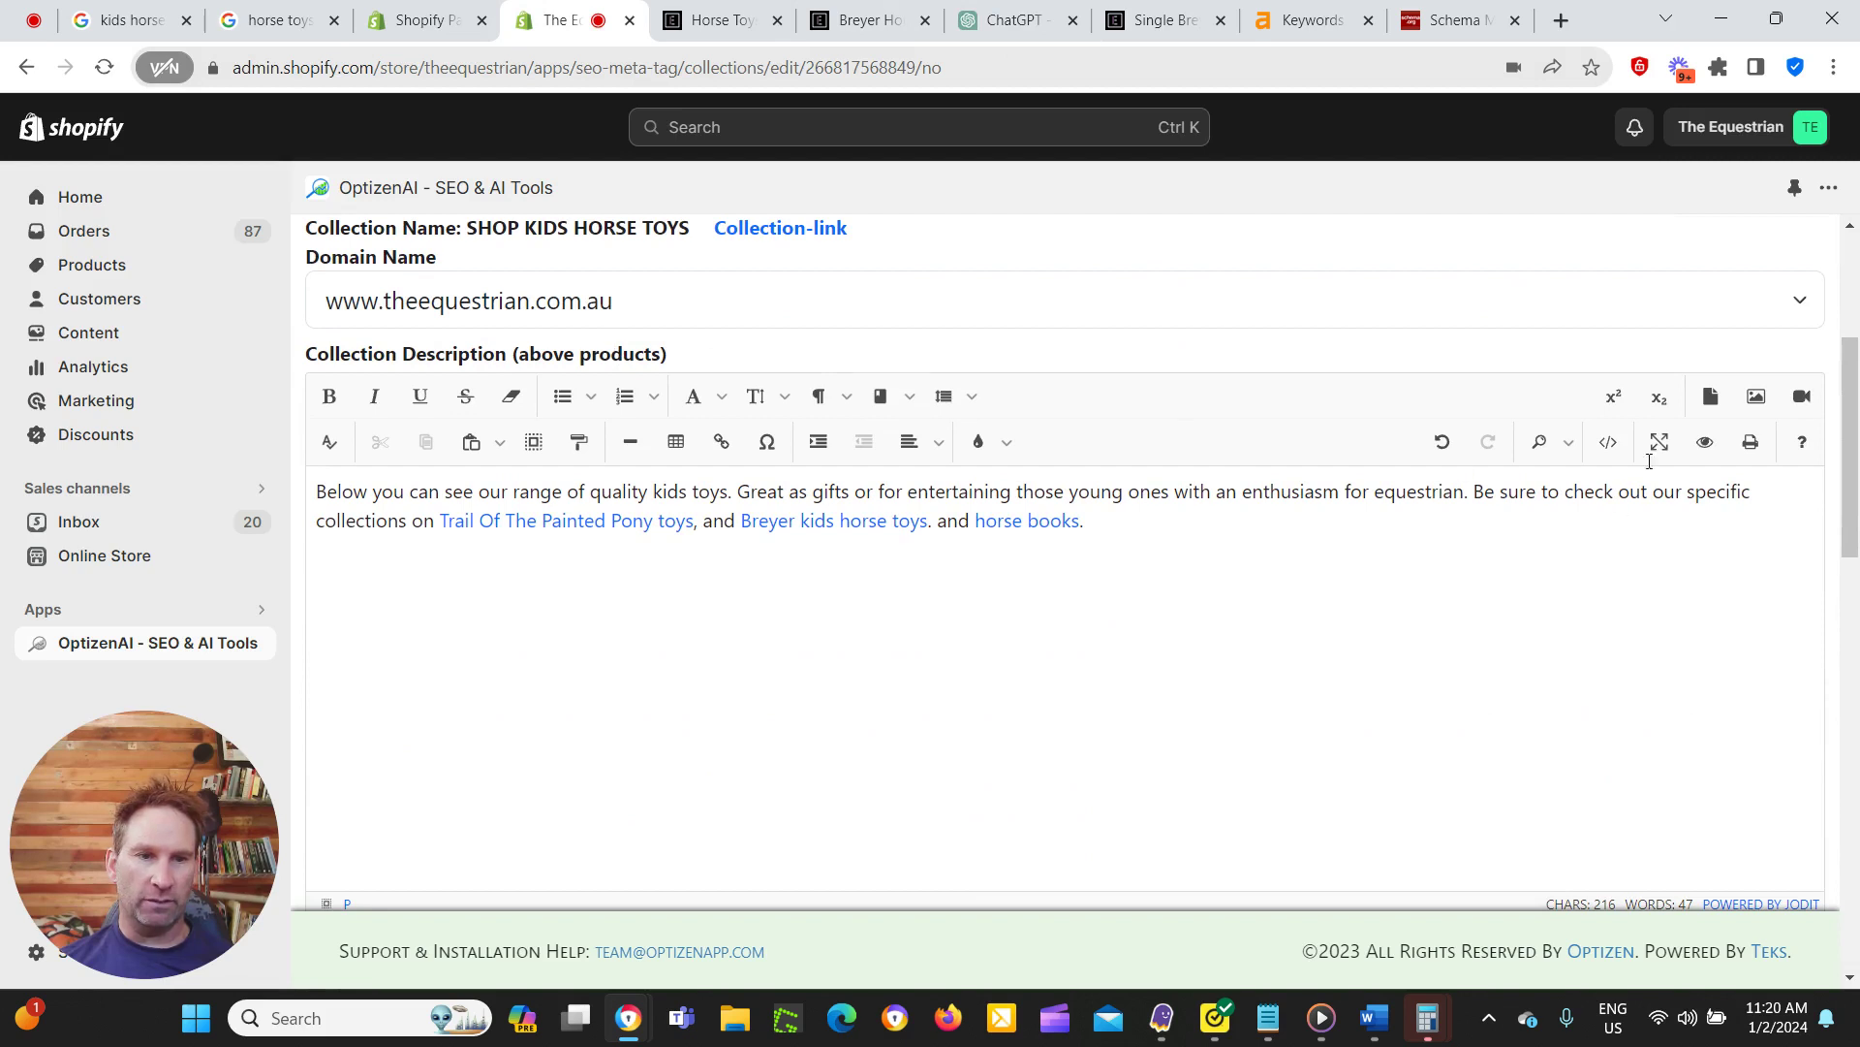
pyautogui.click(1608, 442)
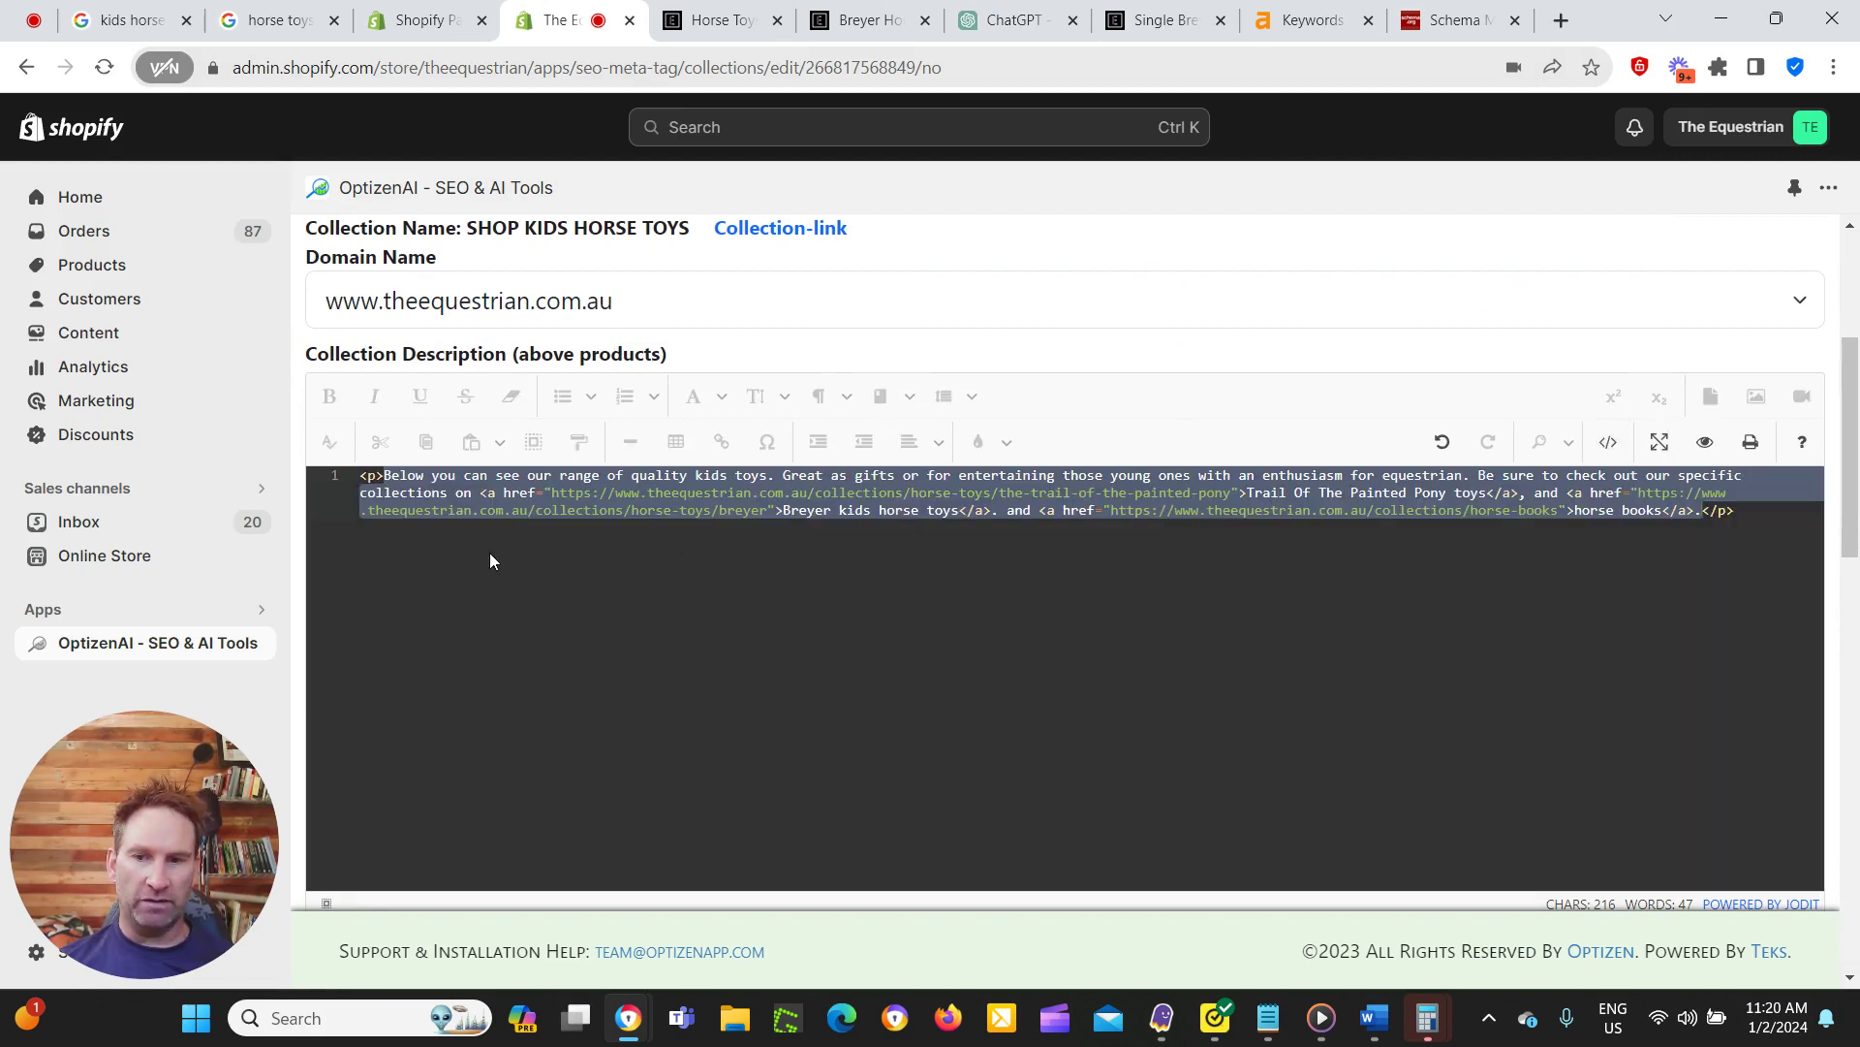
pyautogui.click(1752, 514)
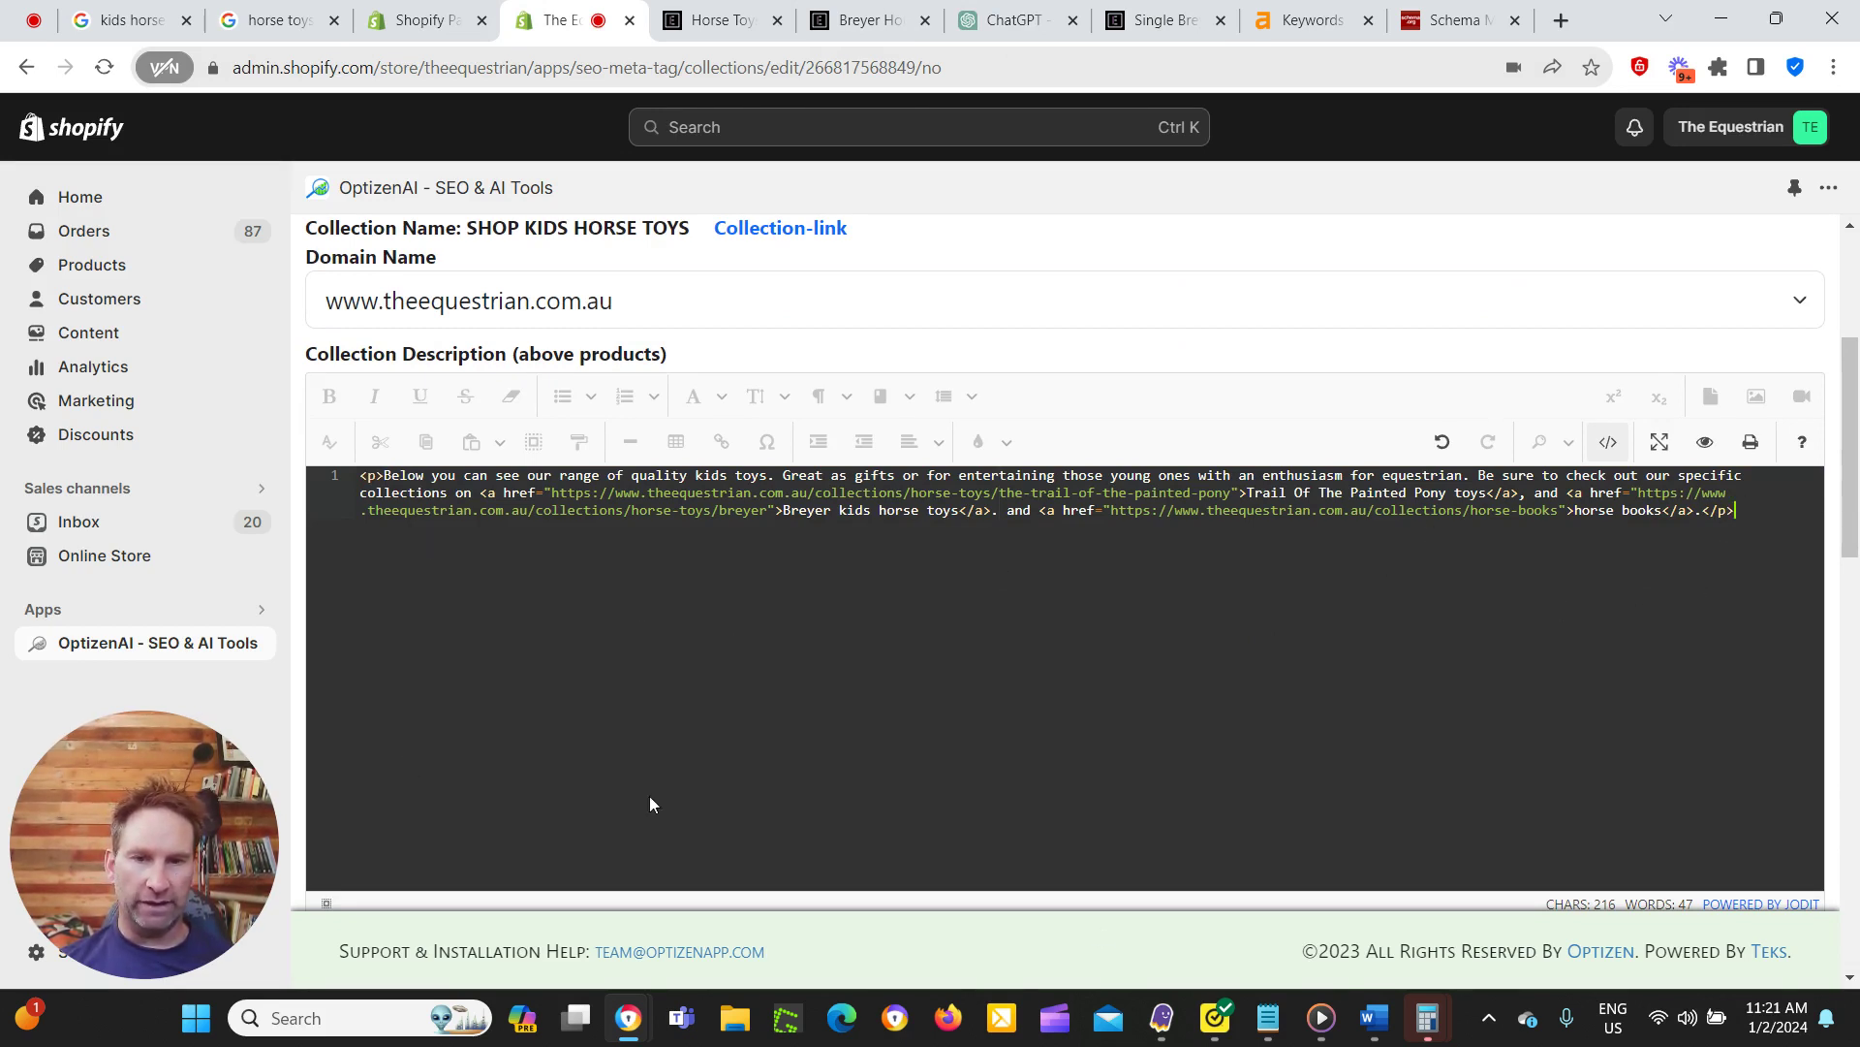
pyautogui.scroll(-6, 1791, 627)
pyautogui.scroll(8, 956, 694)
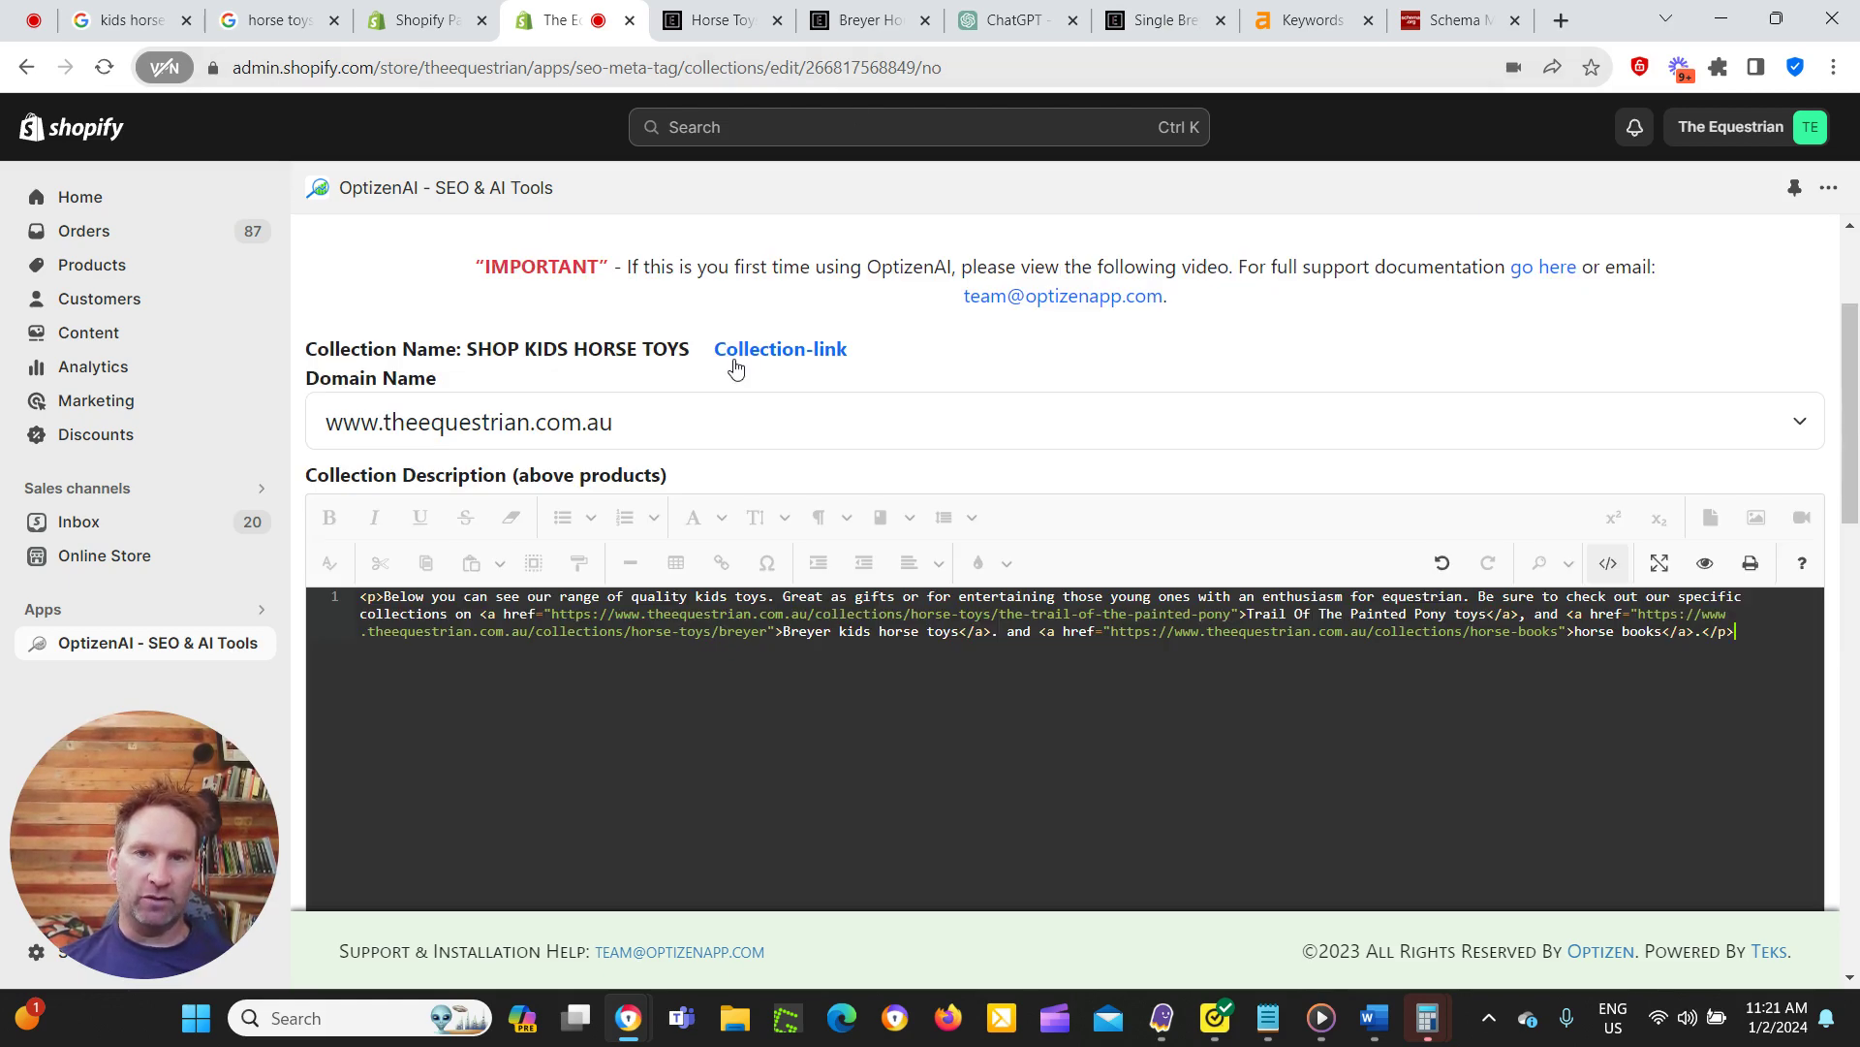
pyautogui.scroll(3, 972, 498)
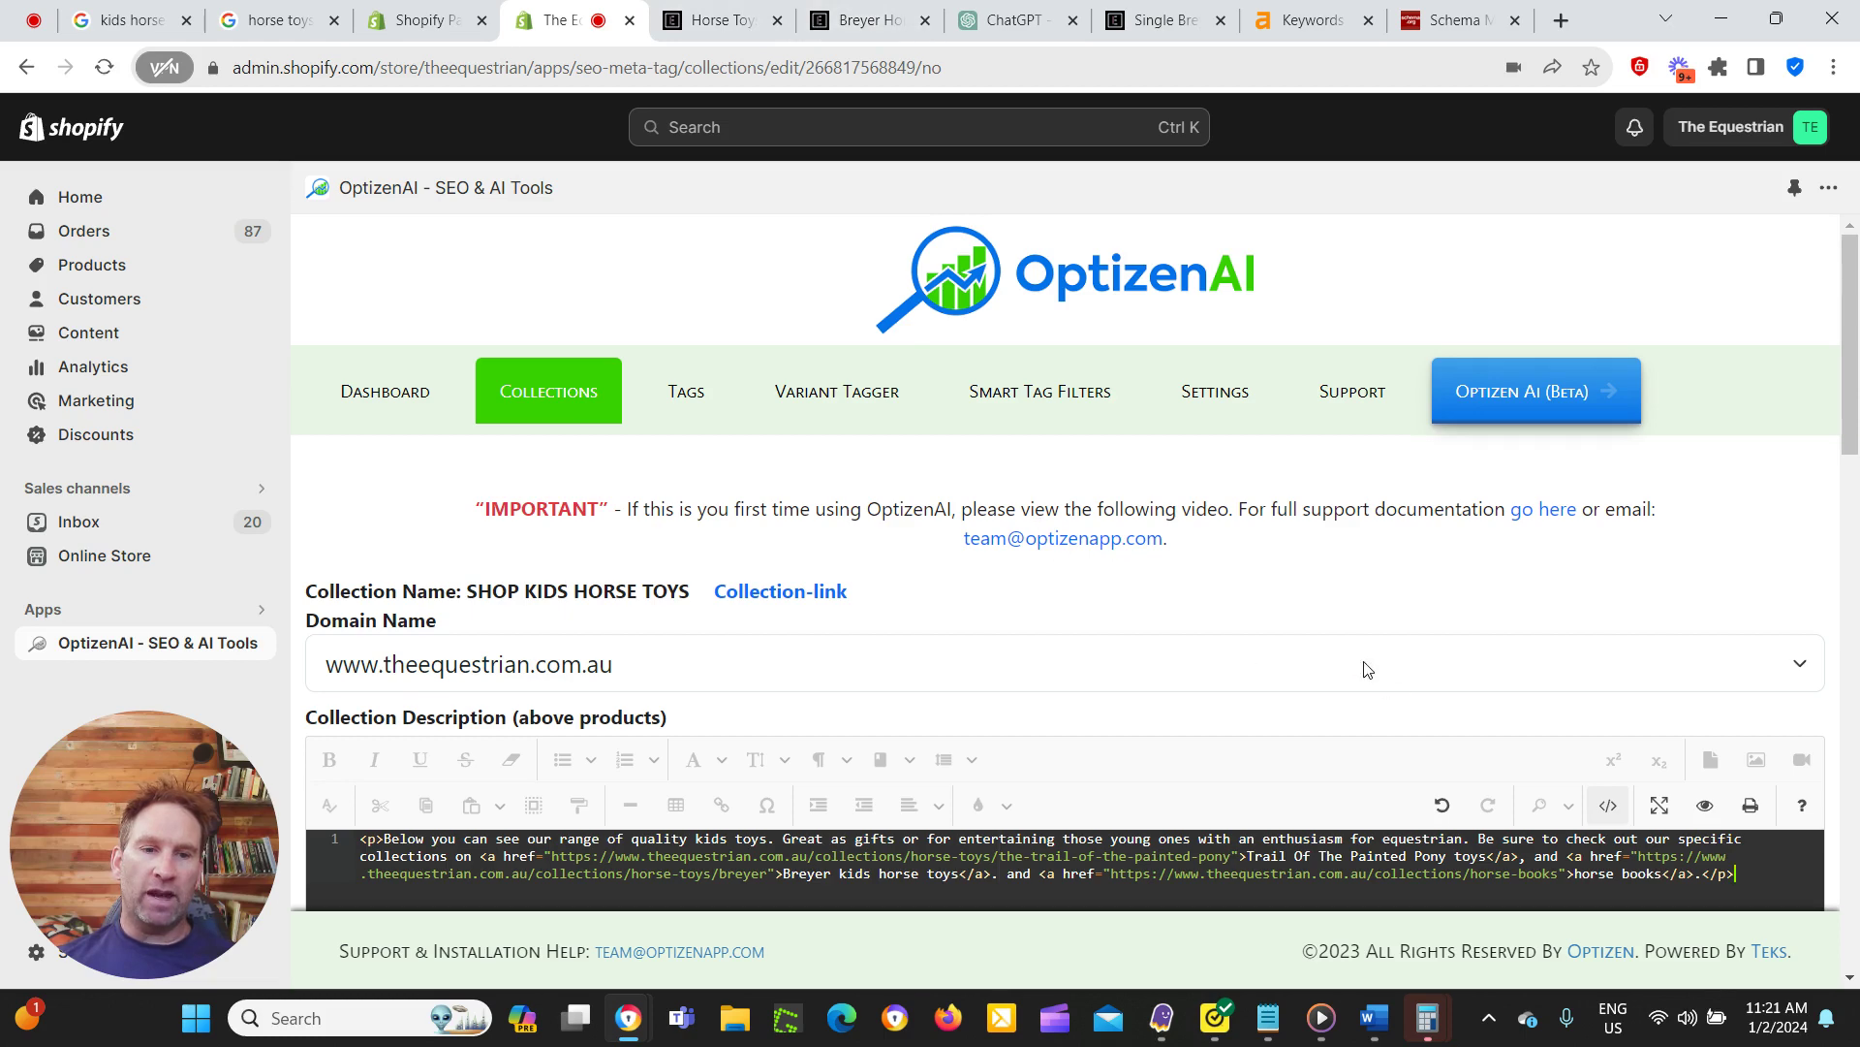
pyautogui.scroll(-4, 1089, 663)
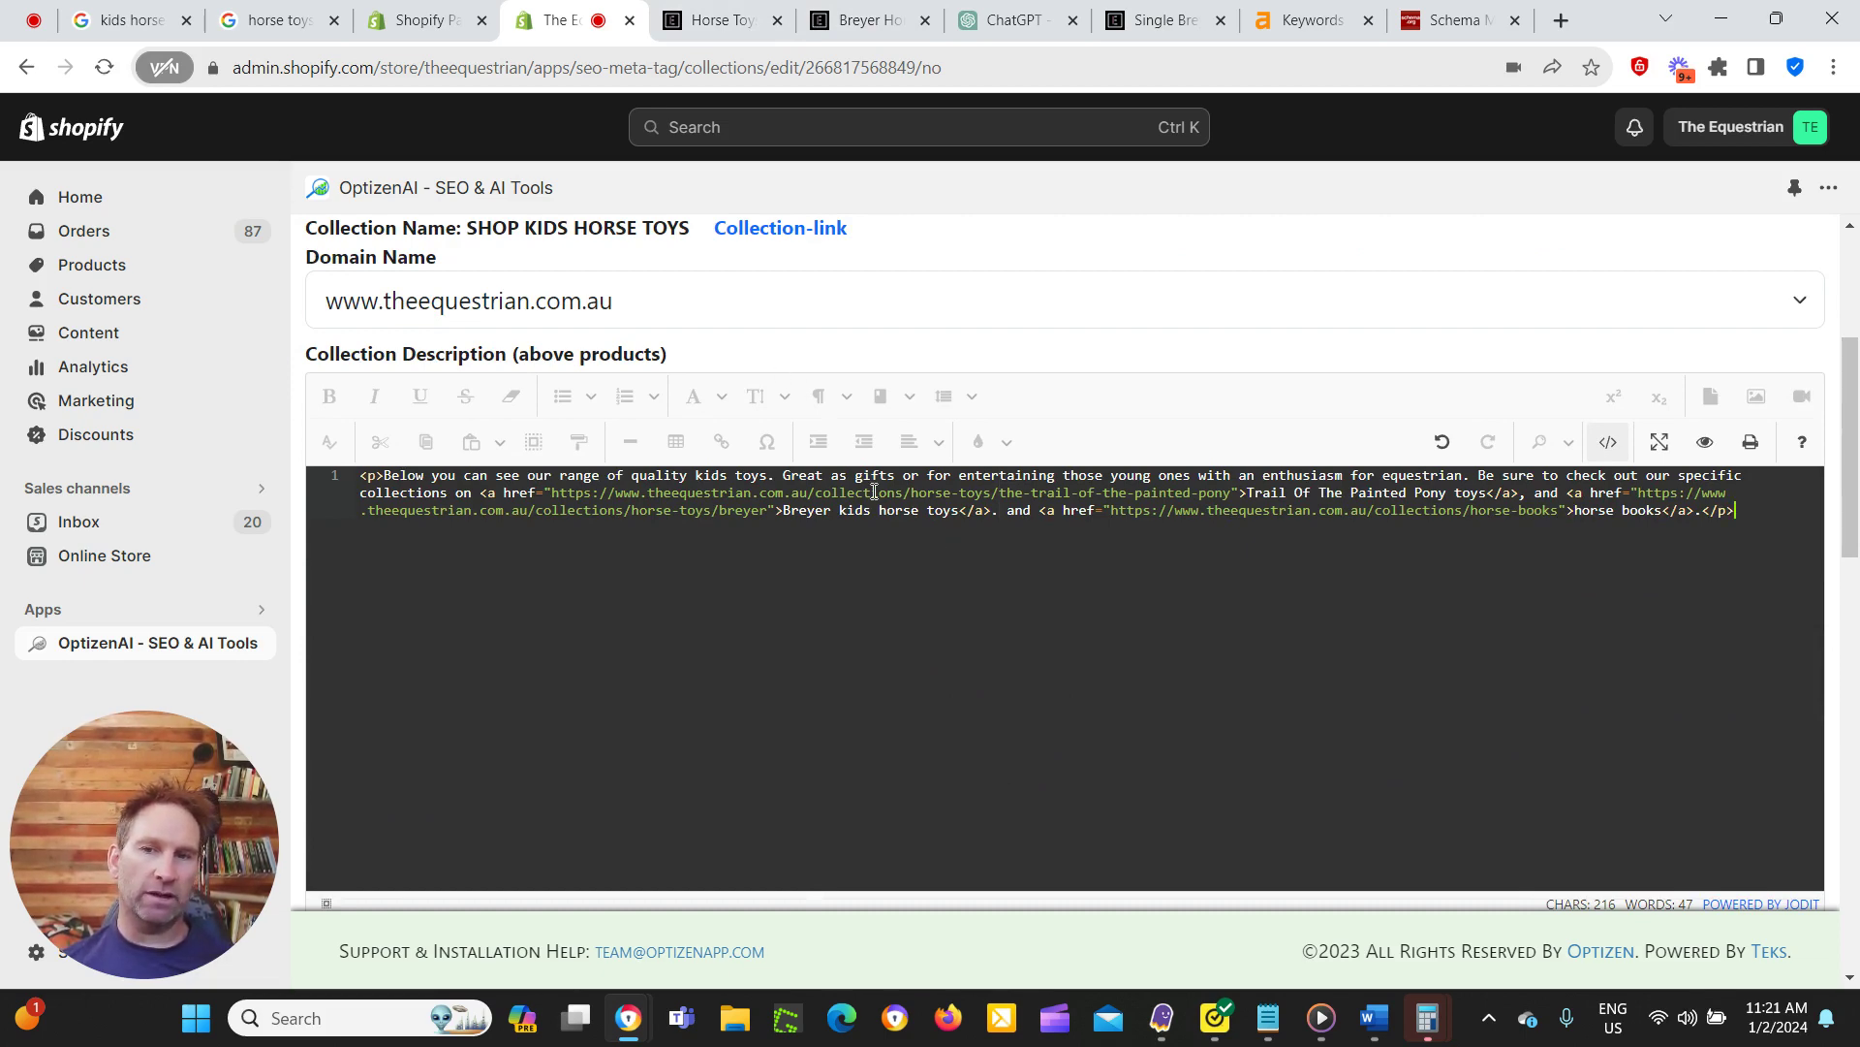
pyautogui.scroll(3, 874, 492)
pyautogui.scroll(-1, 1360, 713)
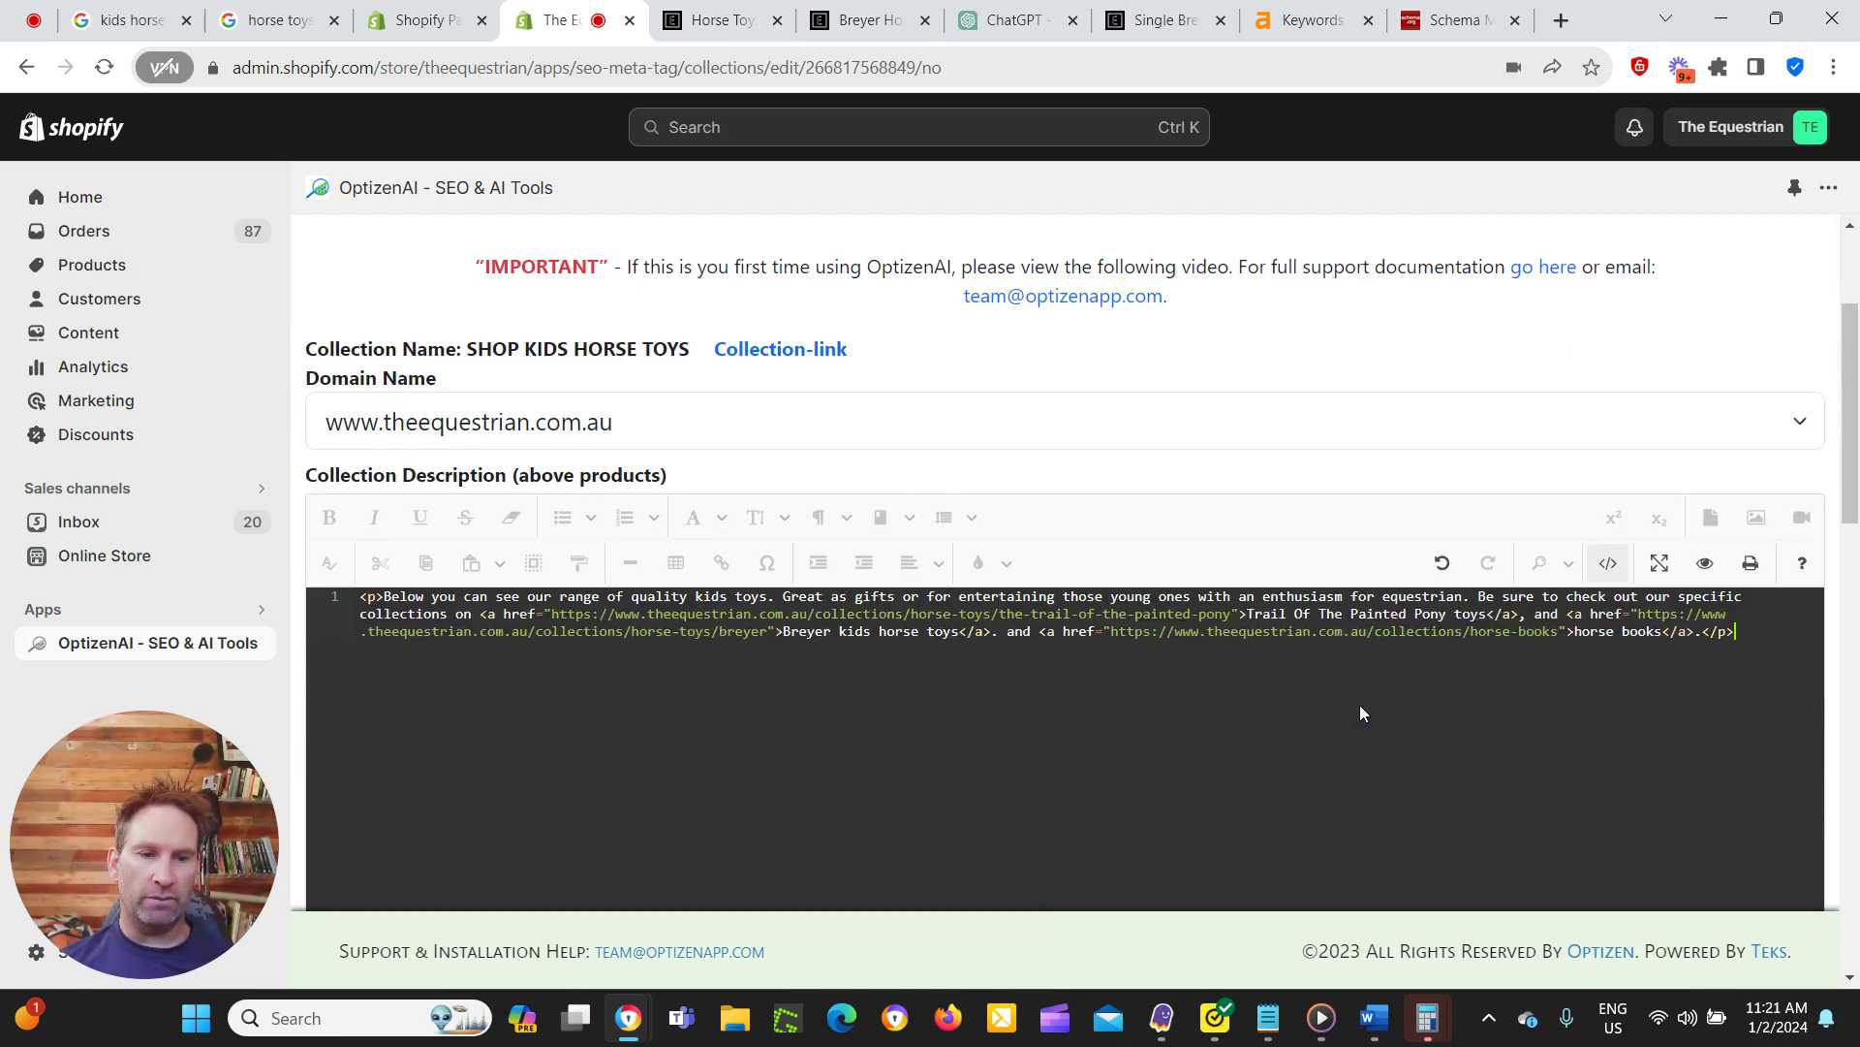
pyautogui.scroll(1, 1250, 631)
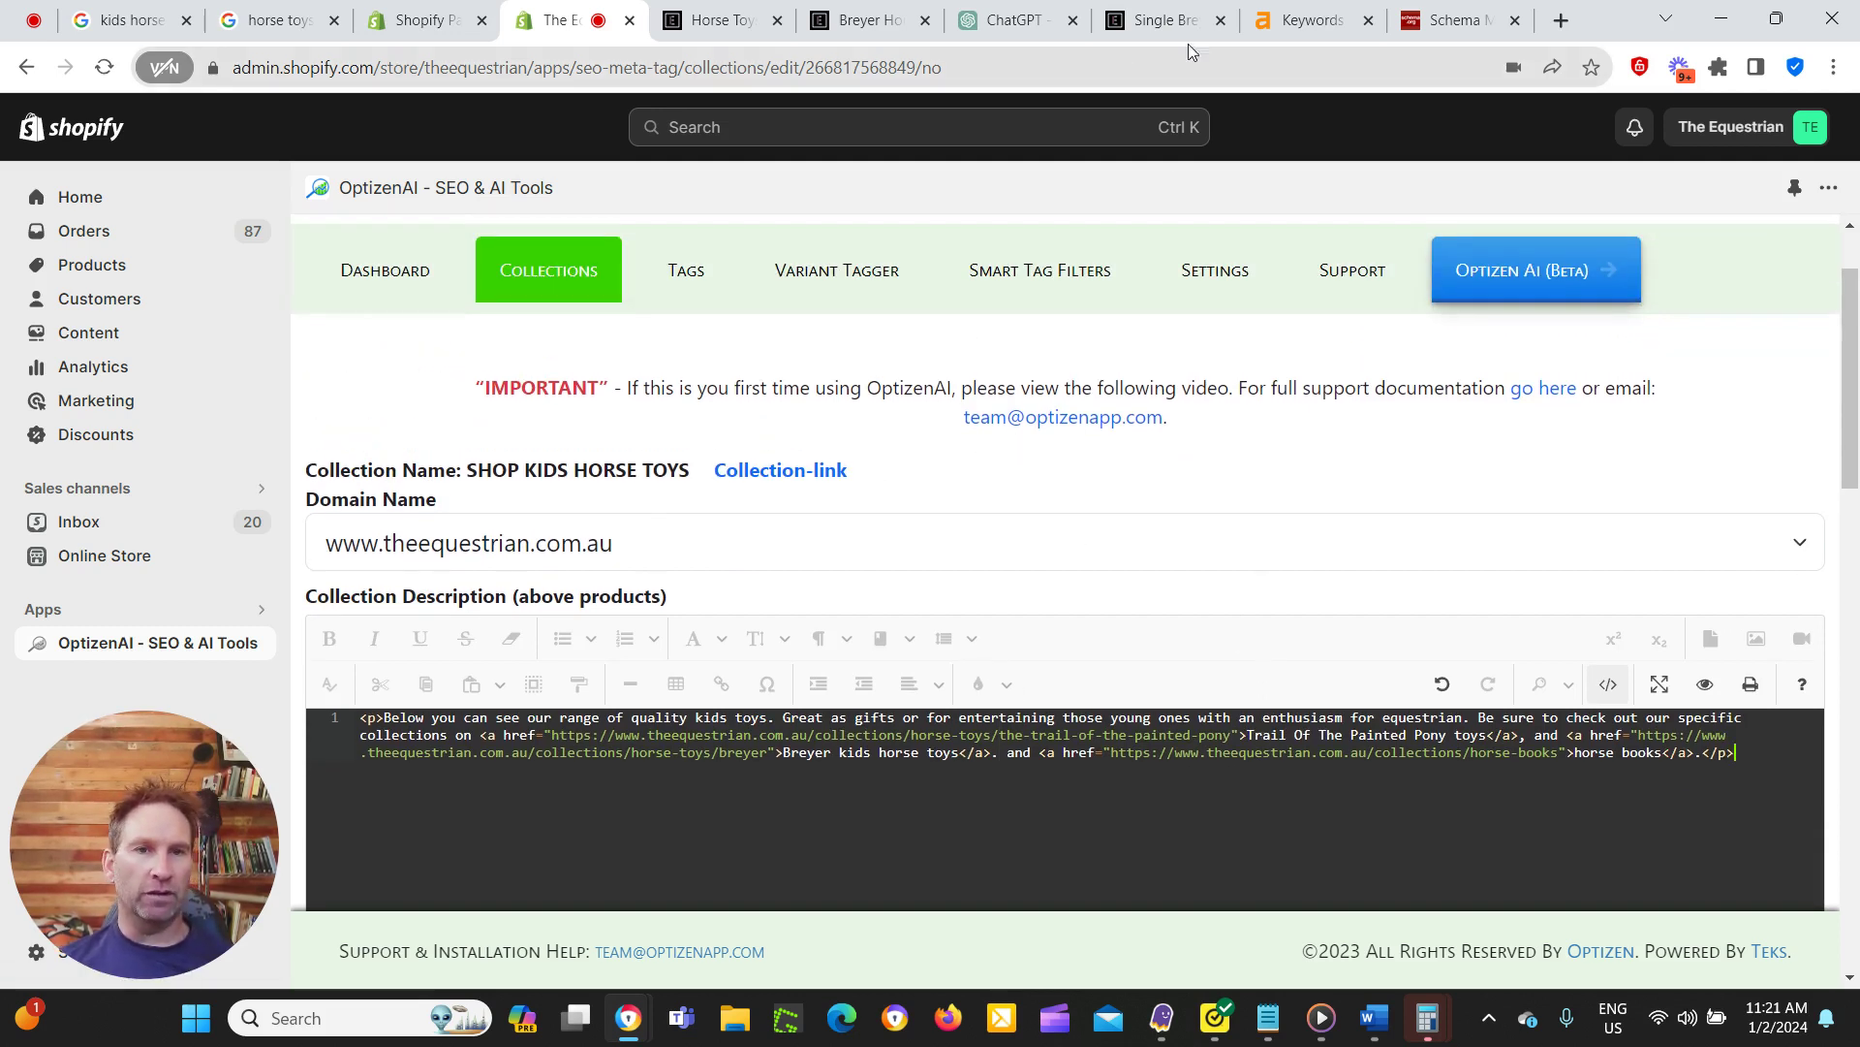
# Go back to the ChatGPT chat and examine the question and answer entries in the FAQPage schema.
pyautogui.click(1008, 21)
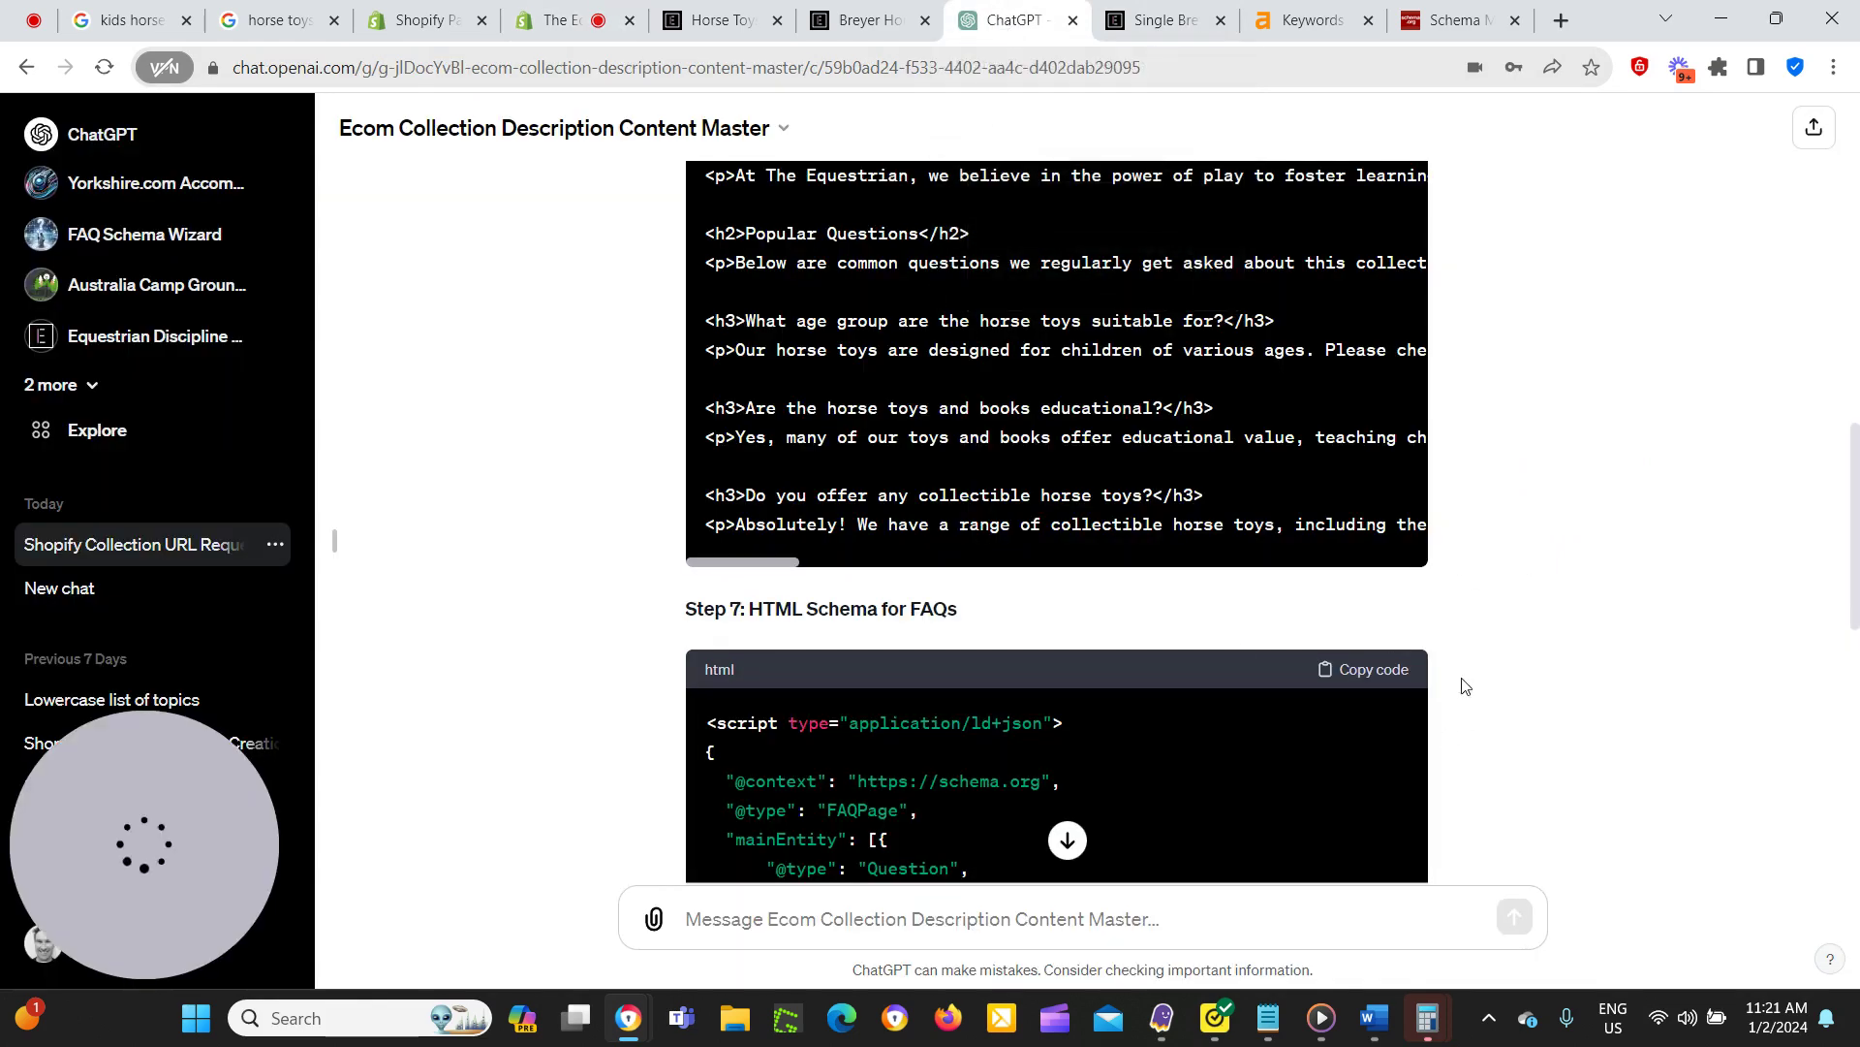
pyautogui.scroll(-6, 569, 607)
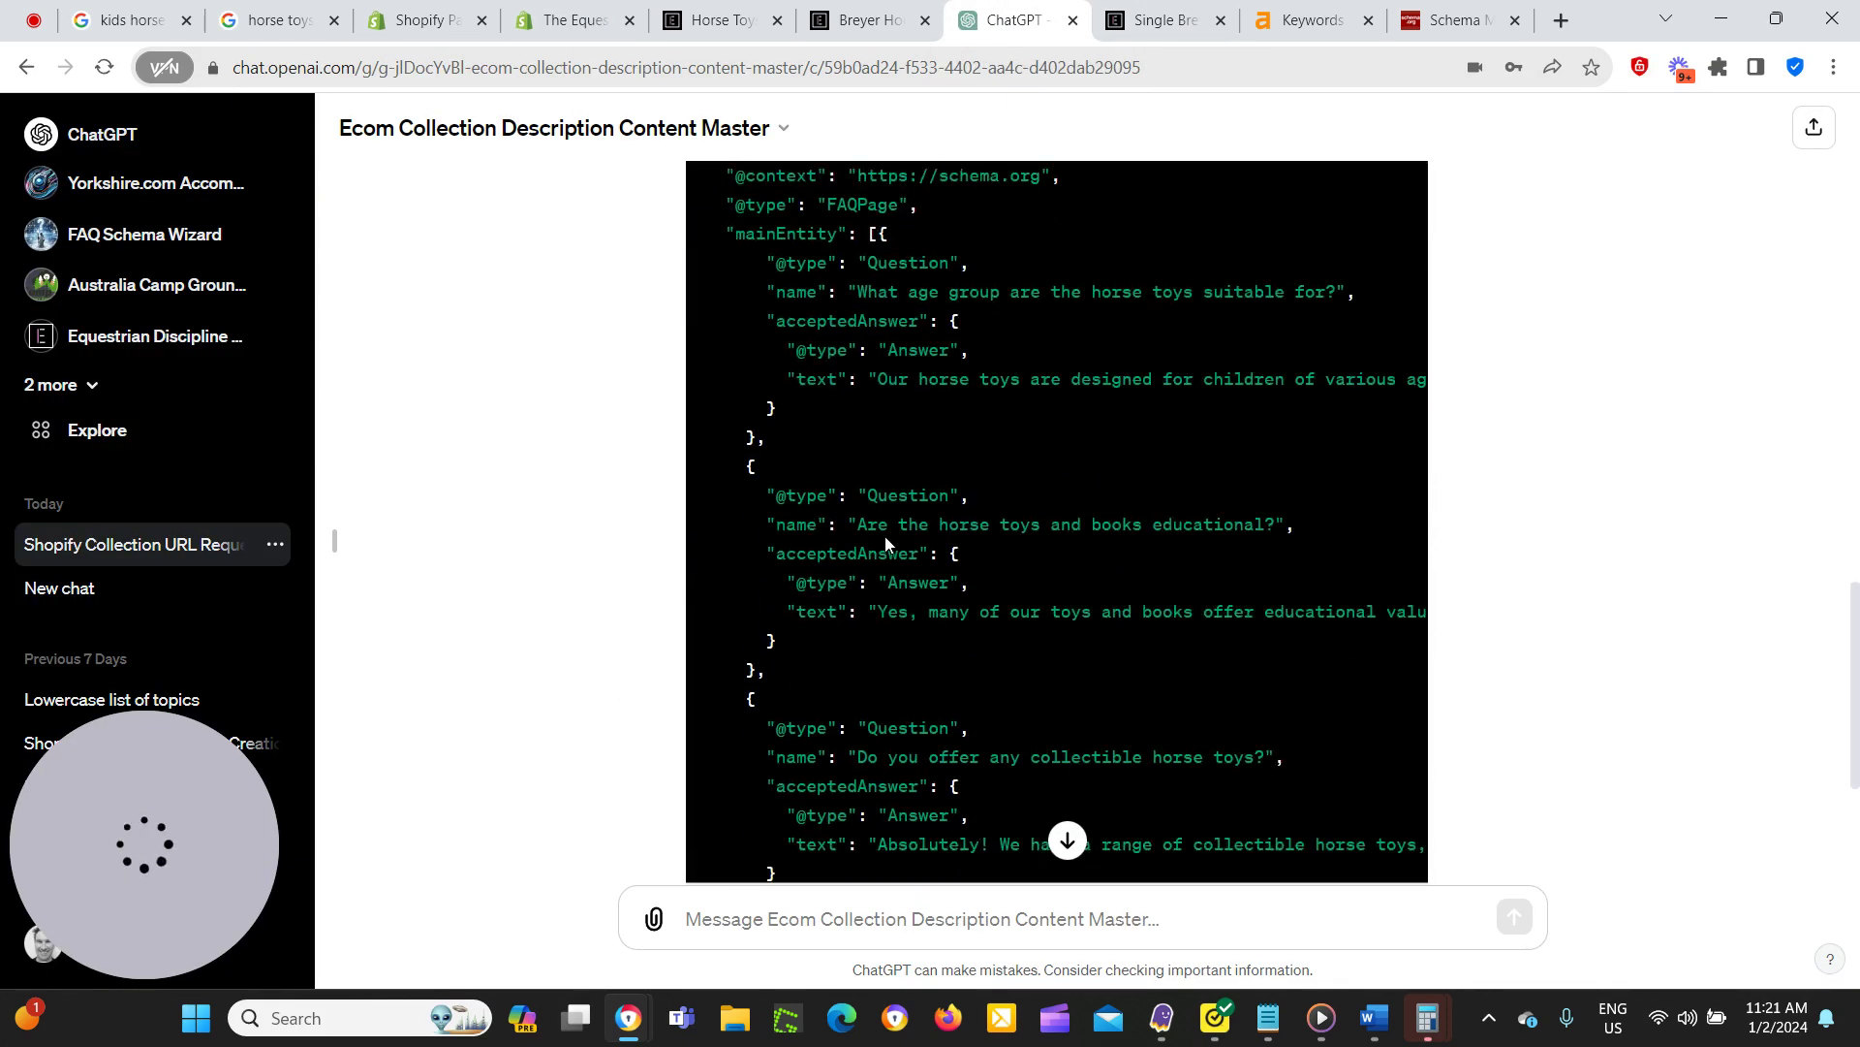
# Review the generated SEO title, page title, SEO description and two-sentence summary for the horse toys collection.
pyautogui.scroll(15, 885, 544)
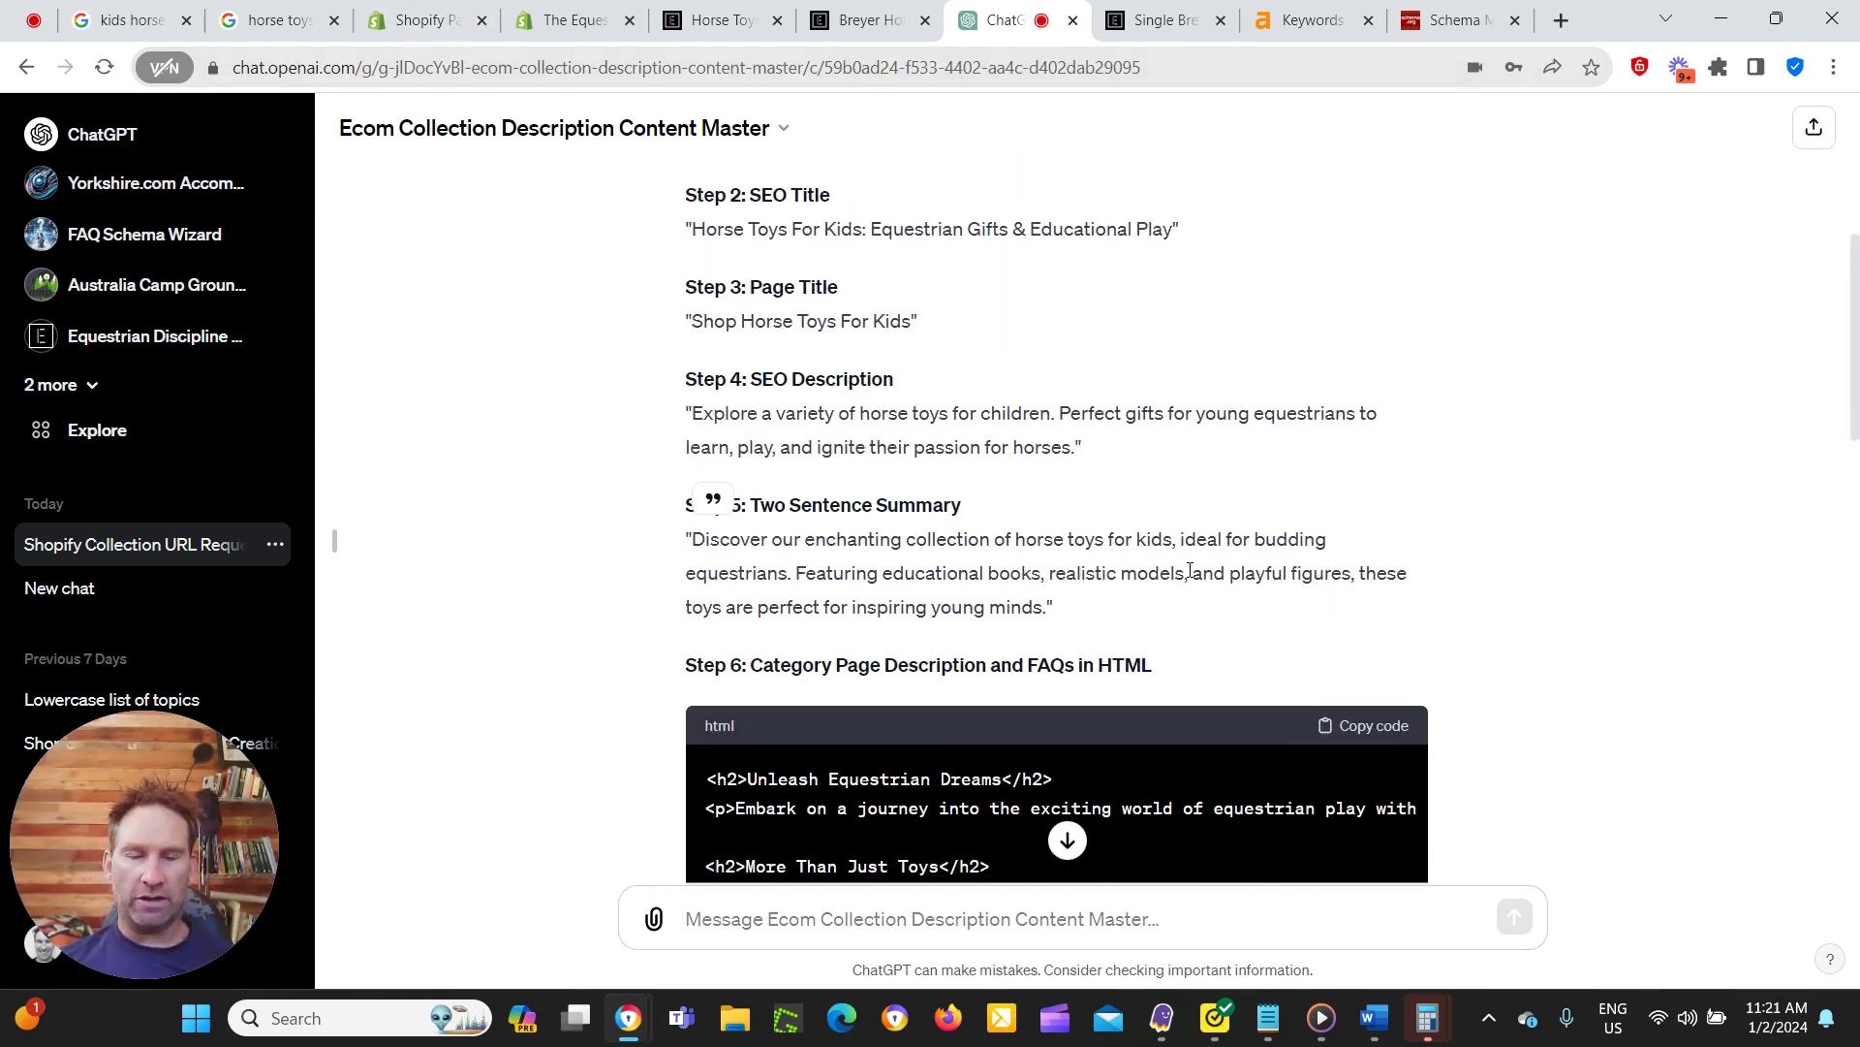
pyautogui.scroll(2, 1198, 574)
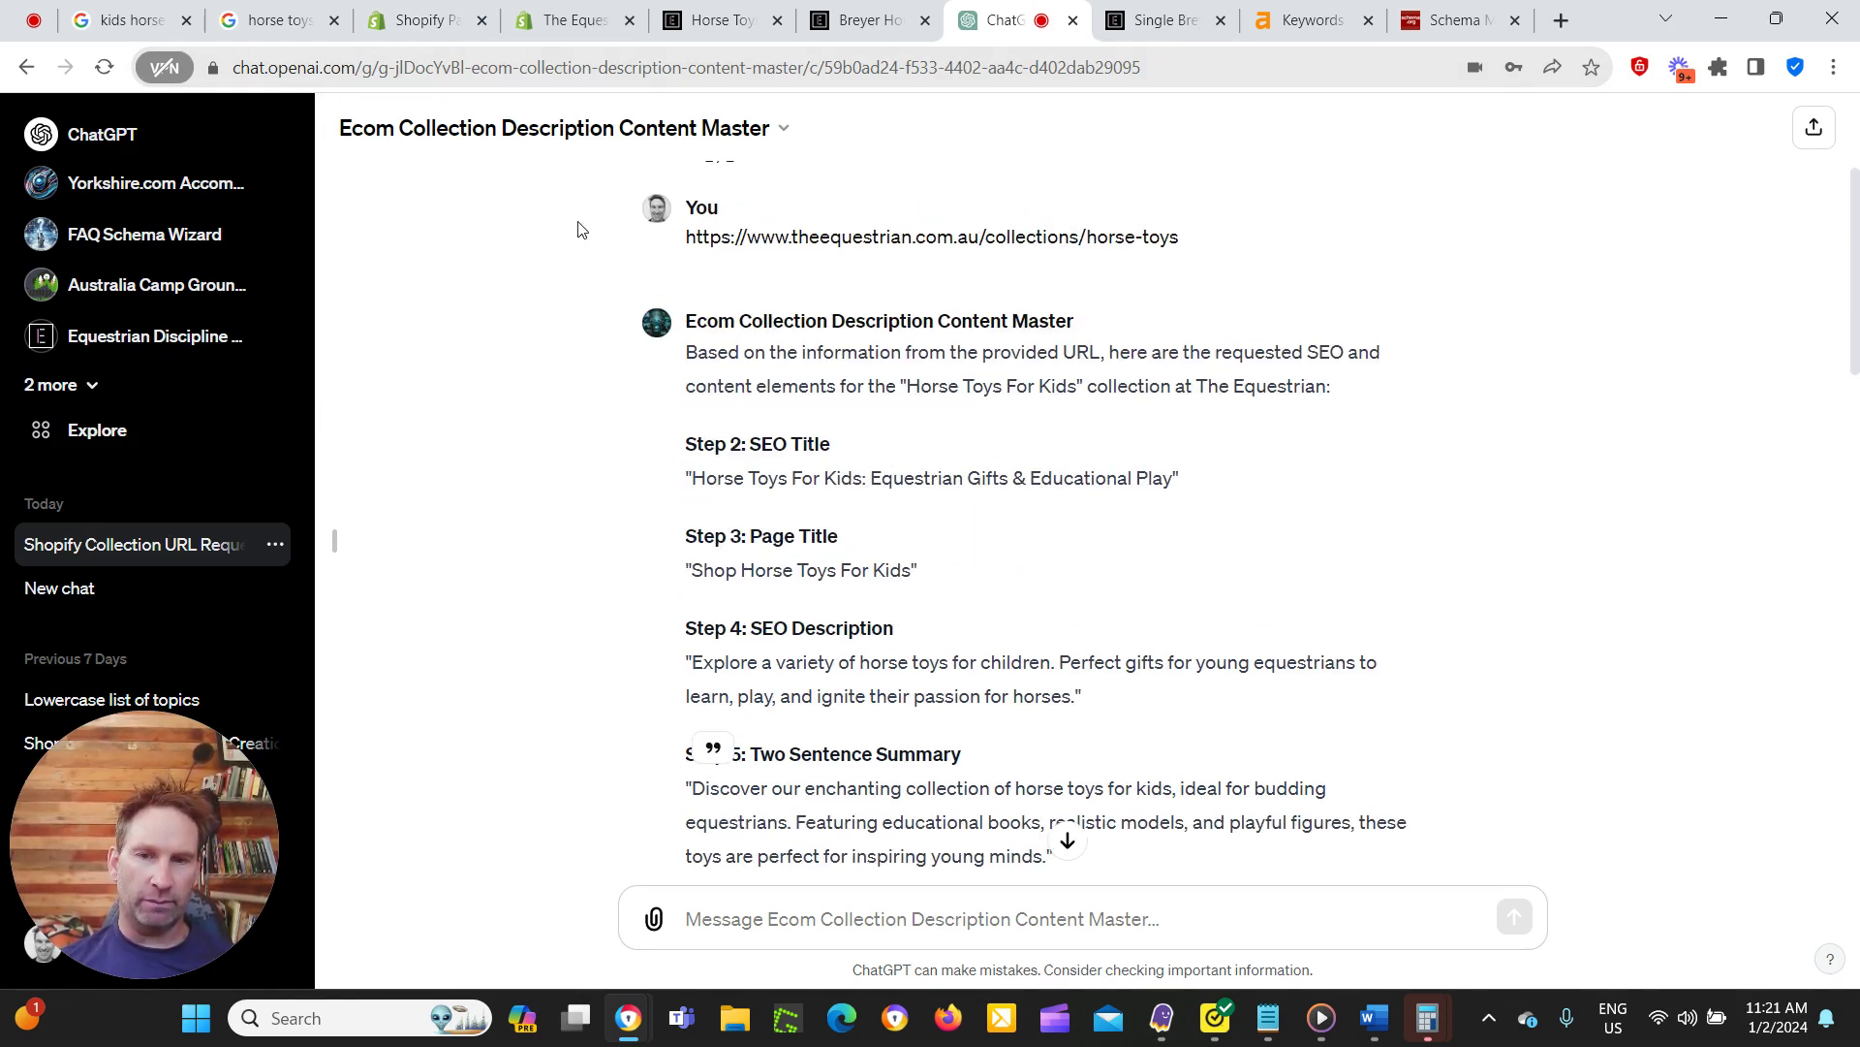
pyautogui.scroll(-2, 578, 230)
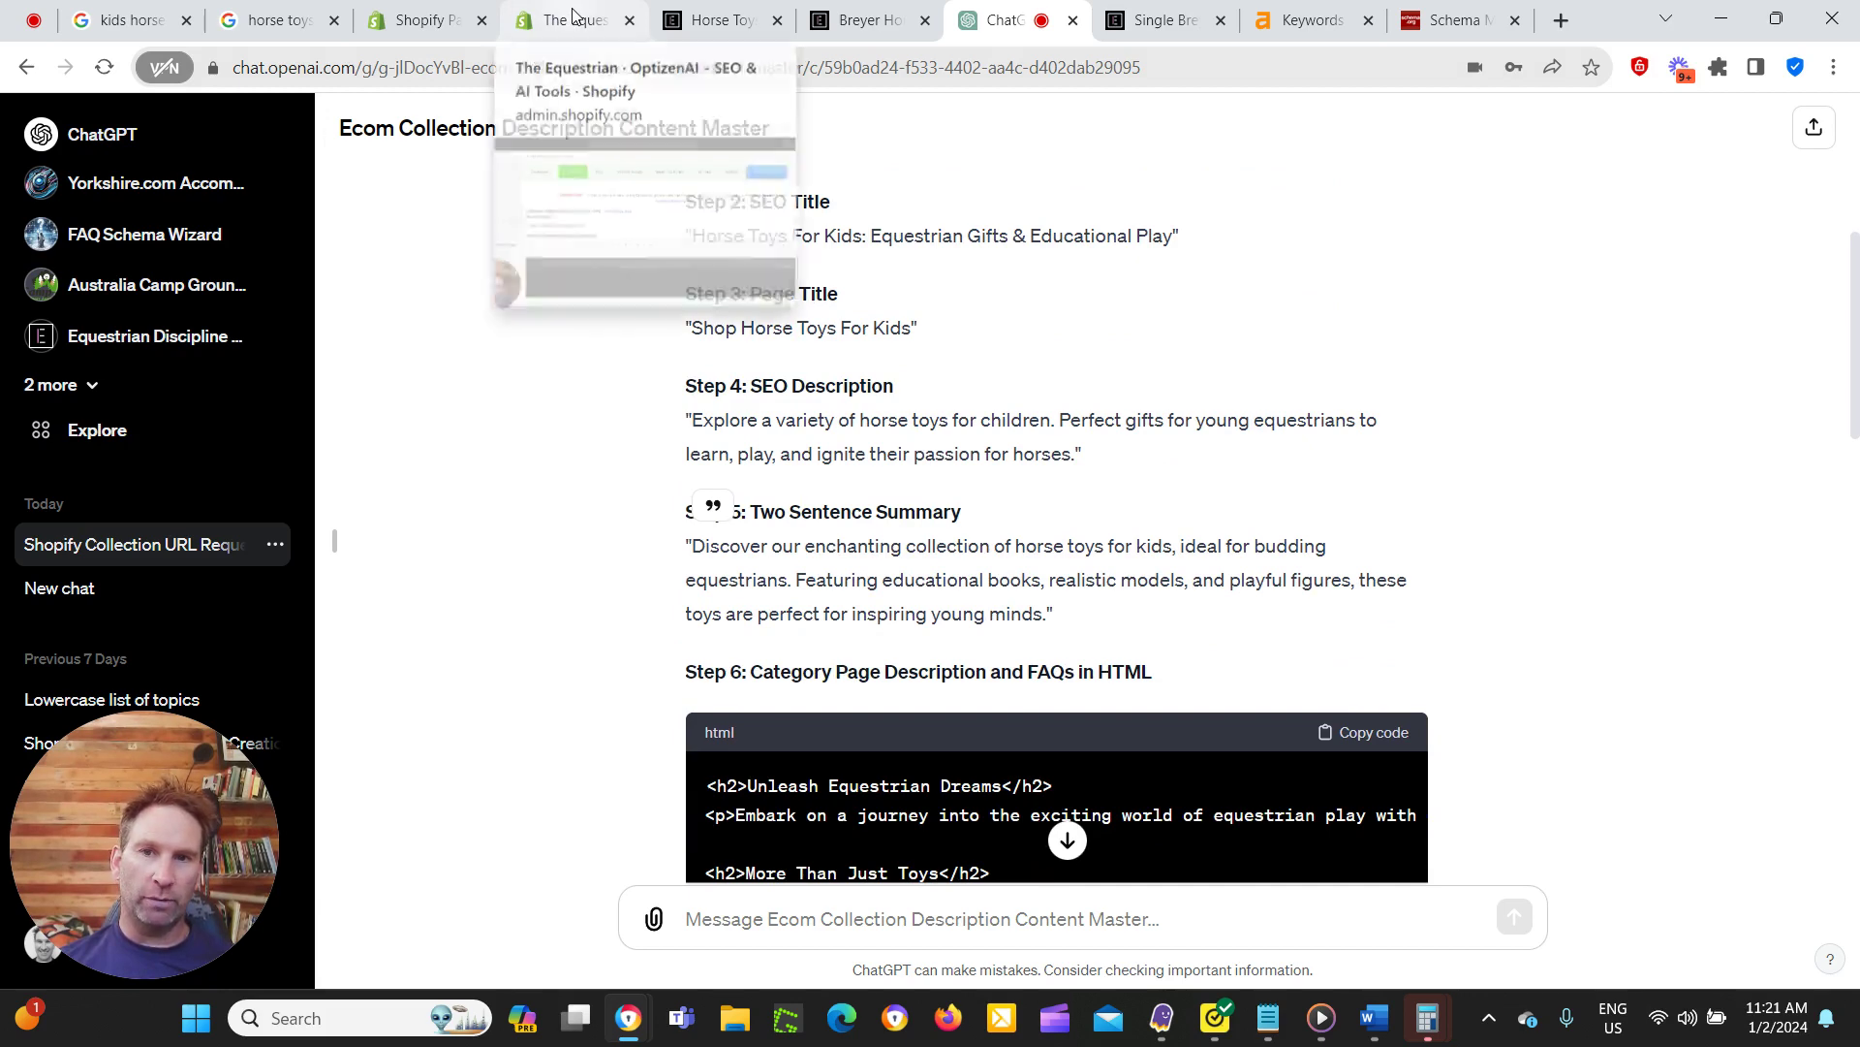
# Switch to the Breyer horse toys collection page and look over its intro text and product grid.
pyautogui.click(865, 19)
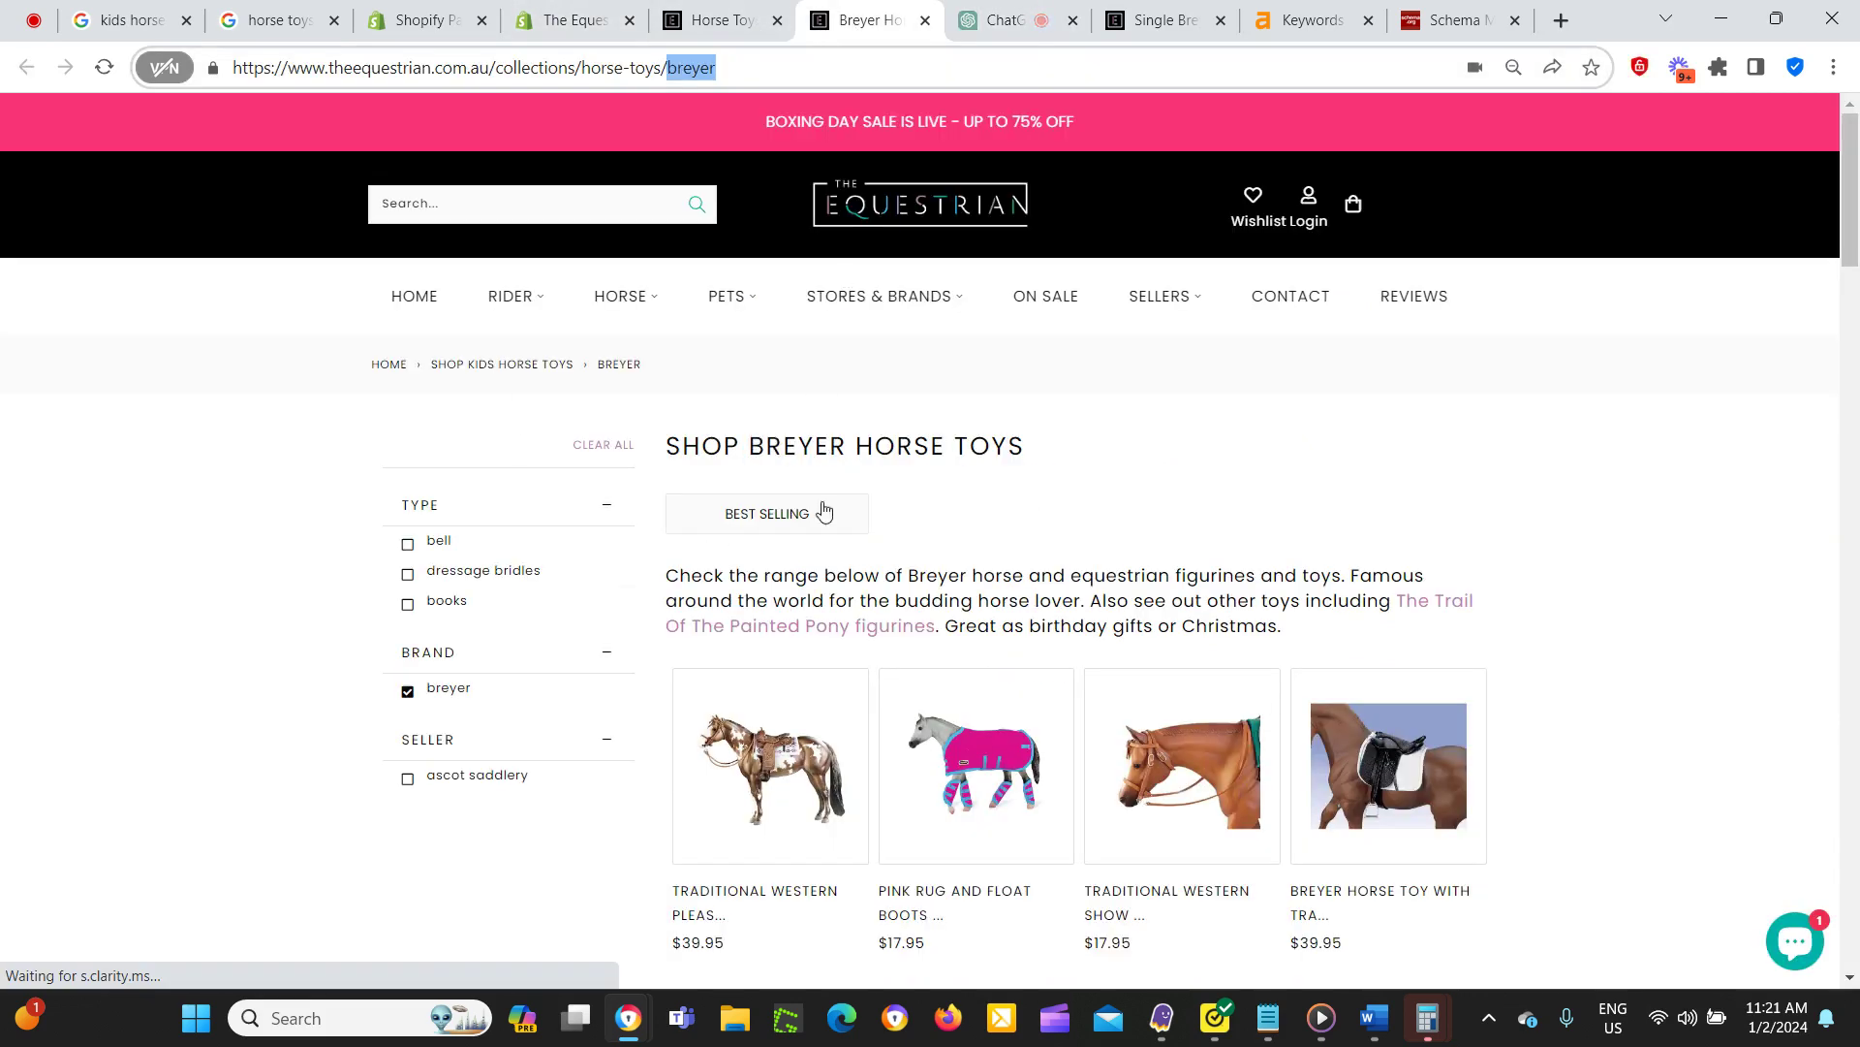
pyautogui.scroll(-15, 823, 511)
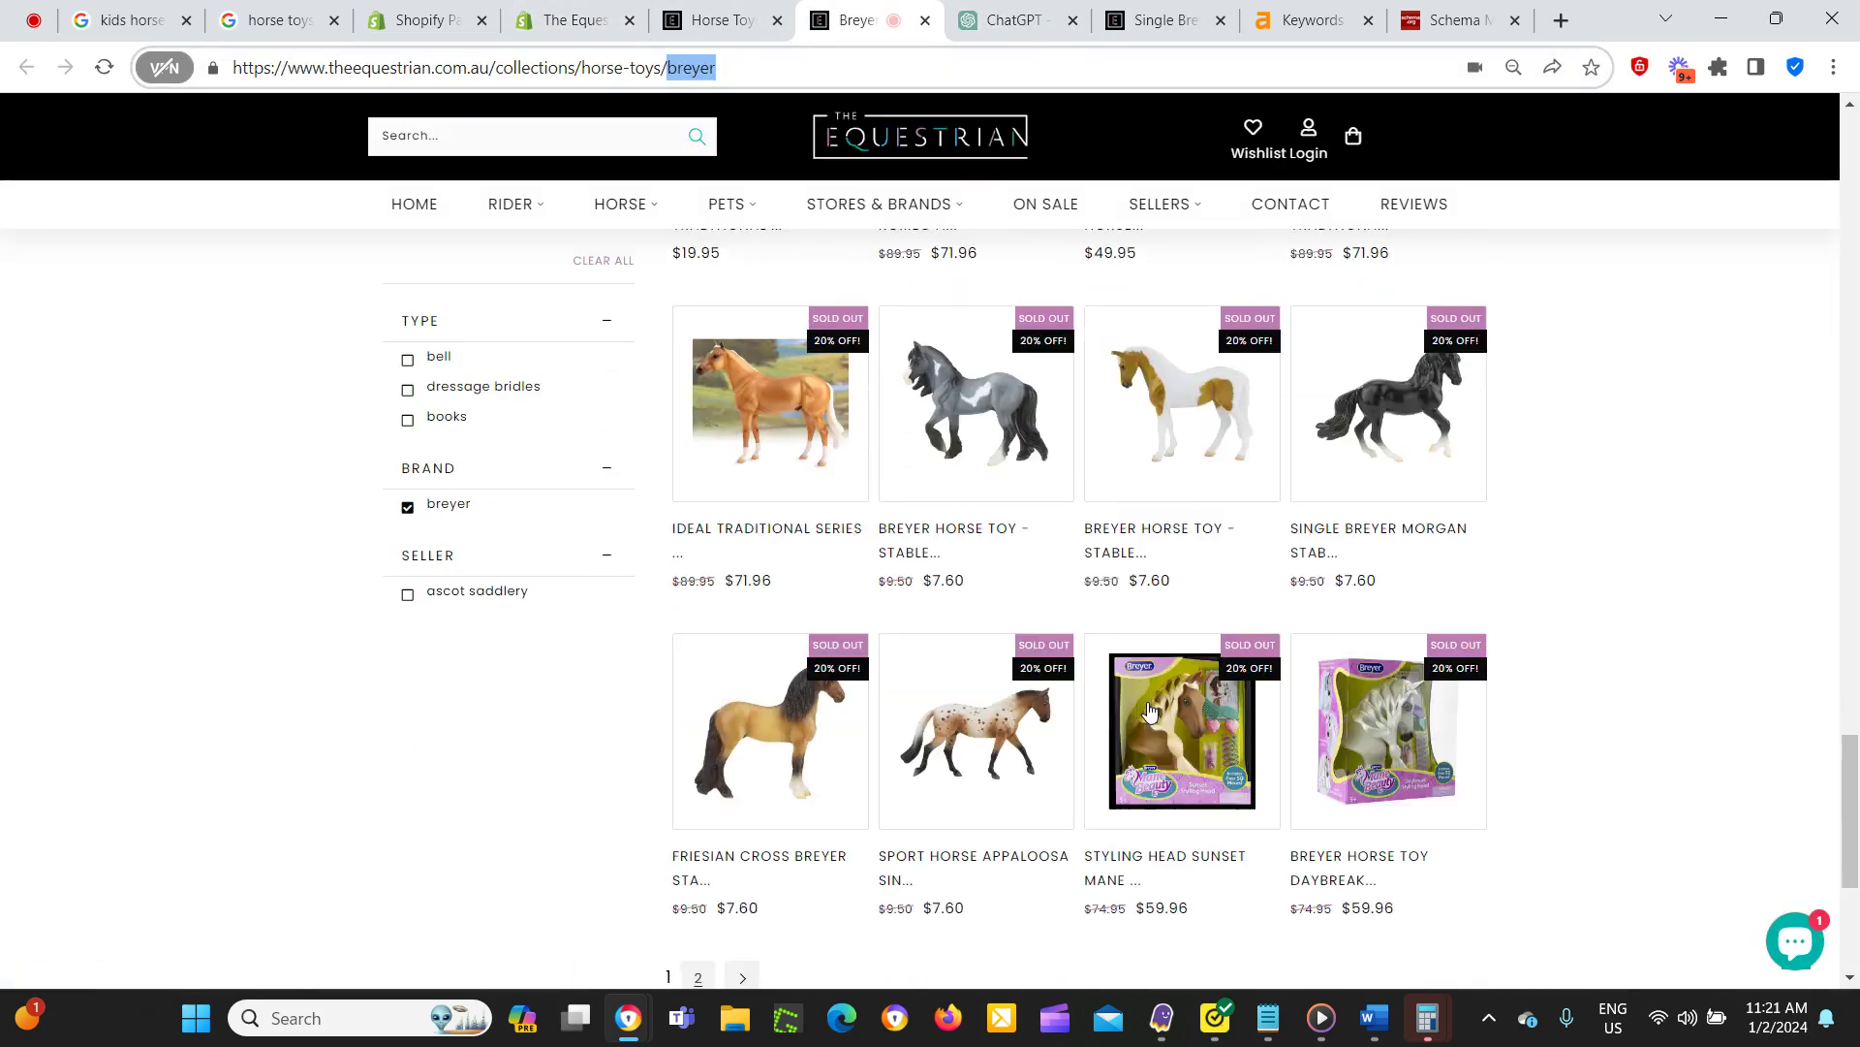
pyautogui.scroll(-4, 1146, 736)
pyautogui.scroll(9, 981, 554)
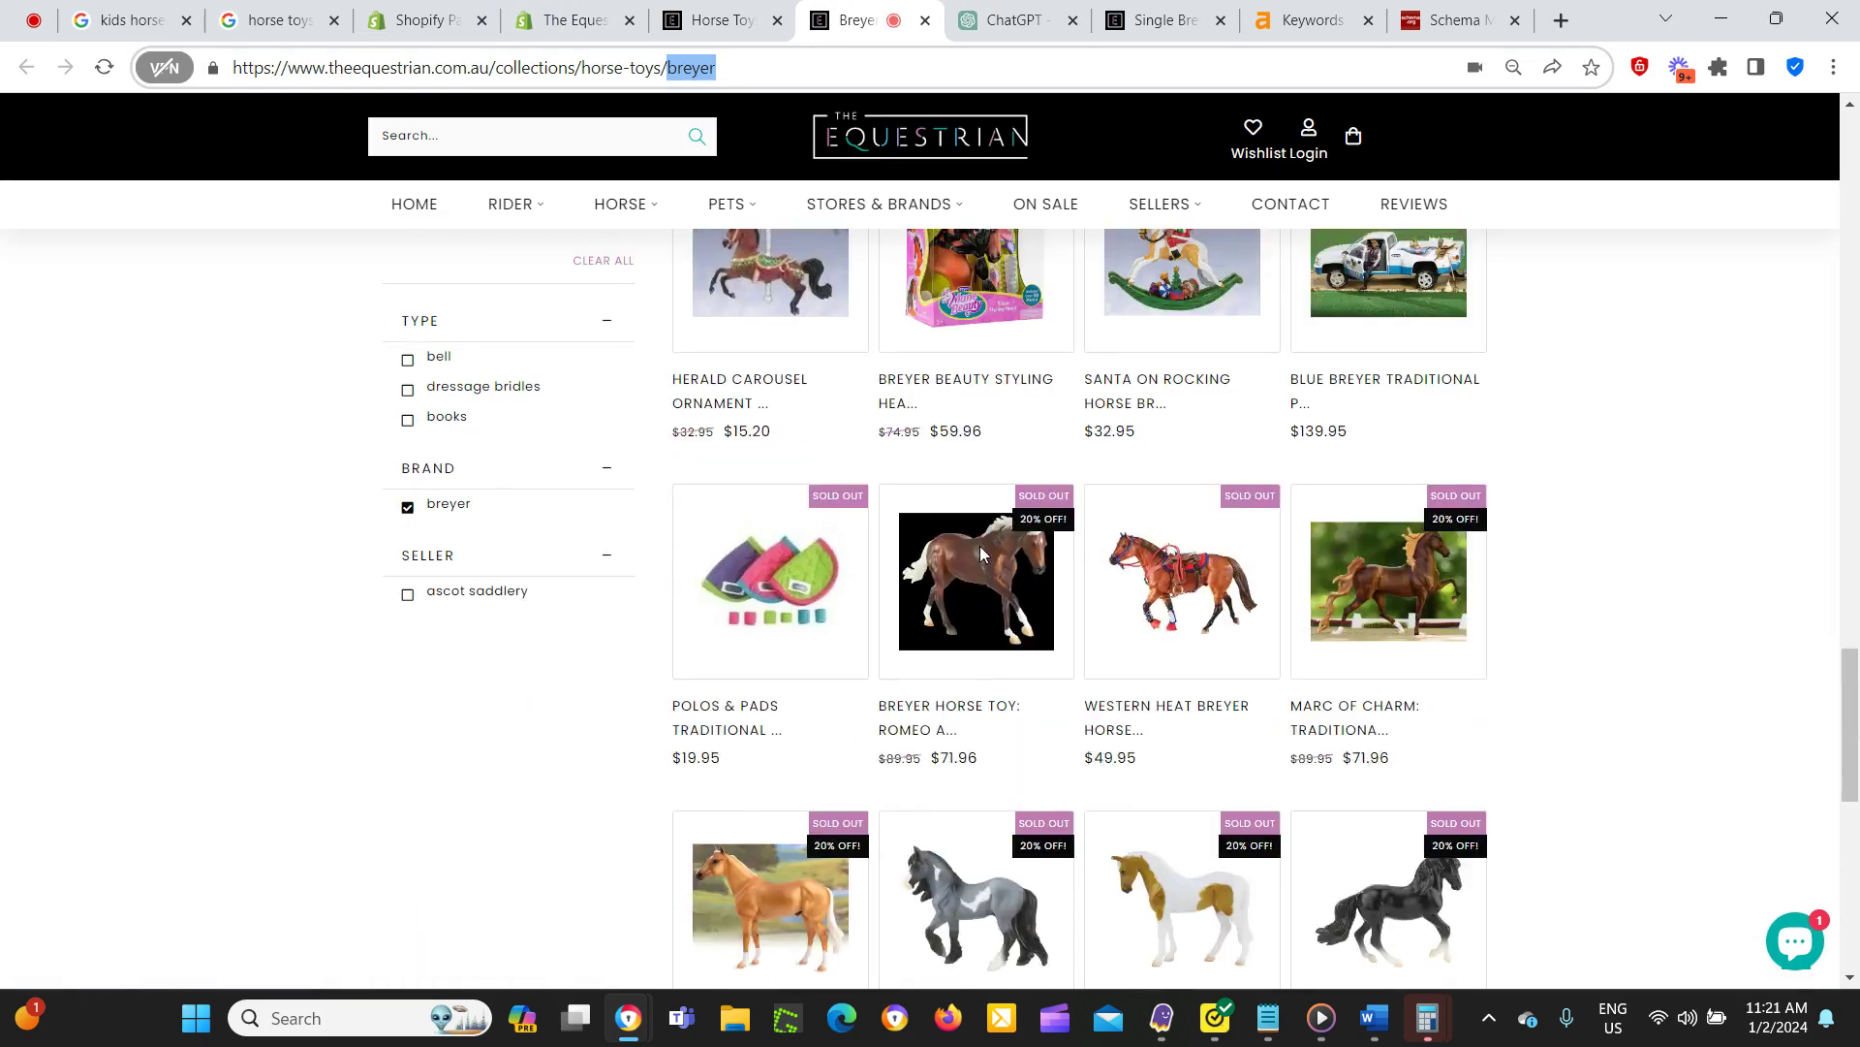
pyautogui.scroll(10, 980, 553)
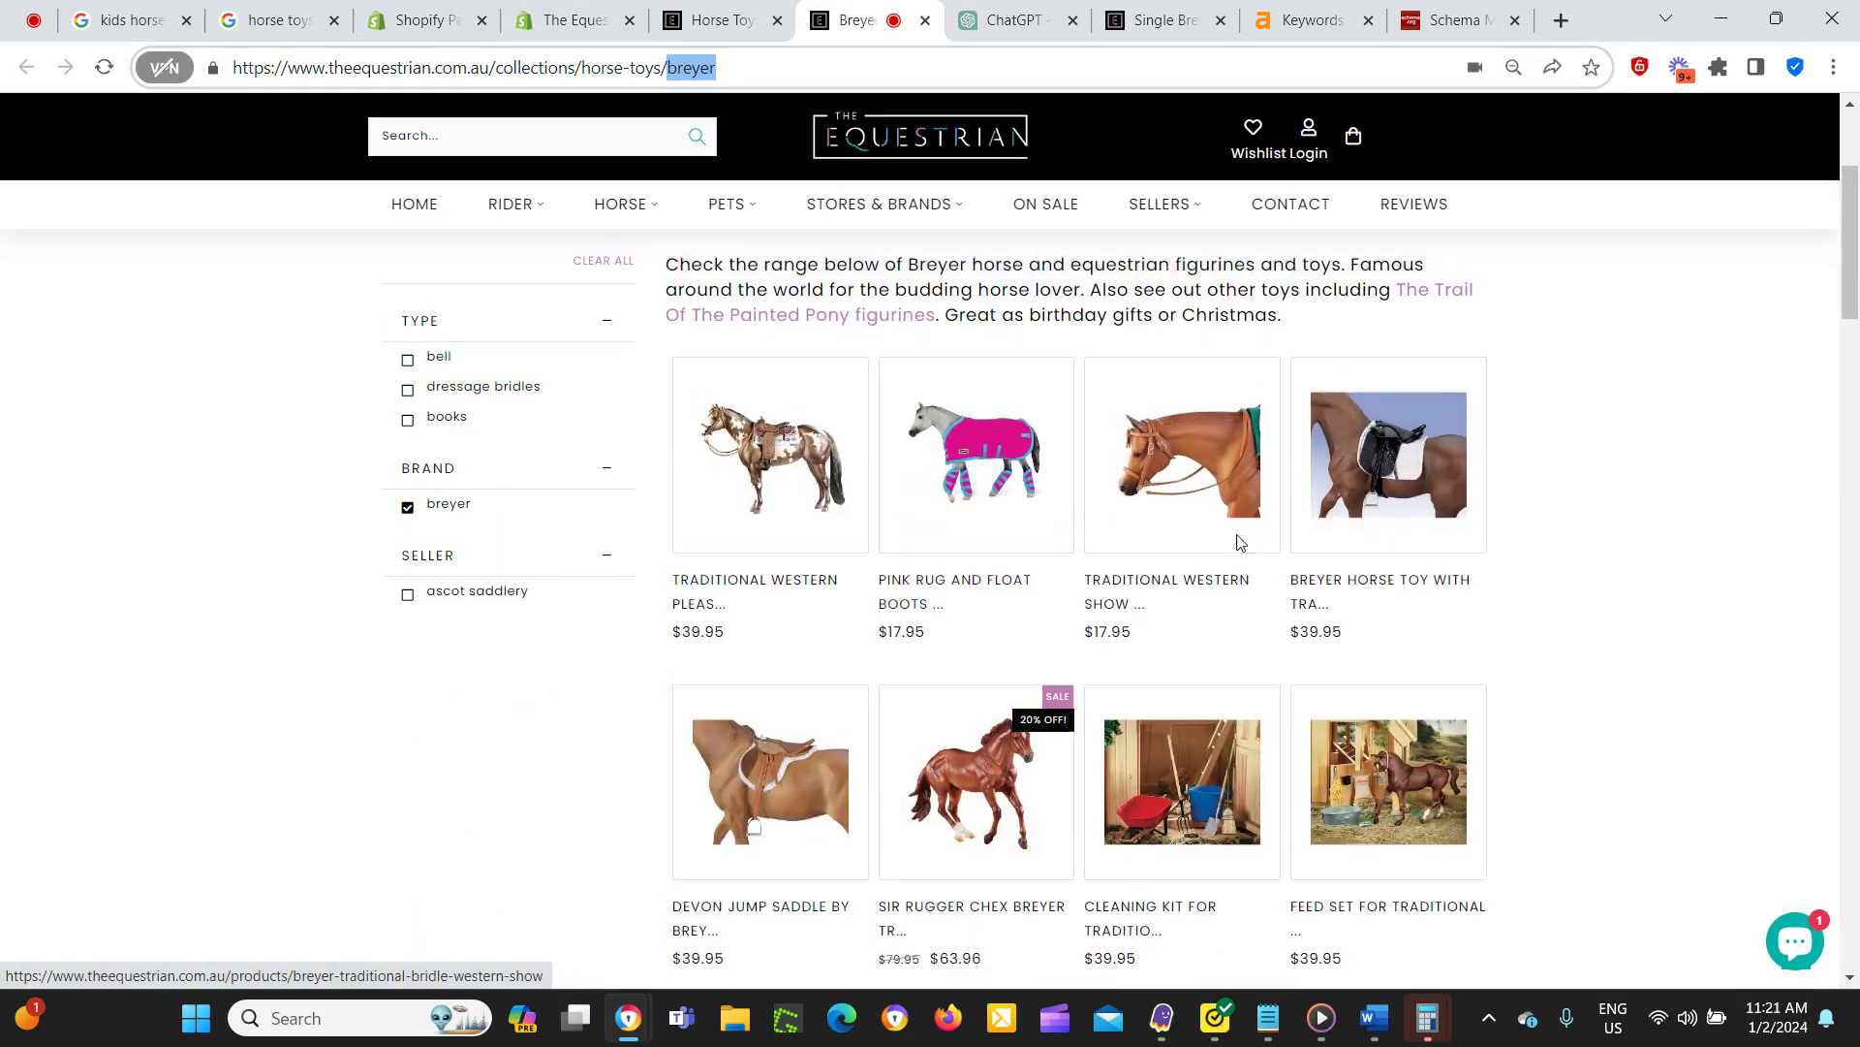
pyautogui.scroll(3, 1238, 540)
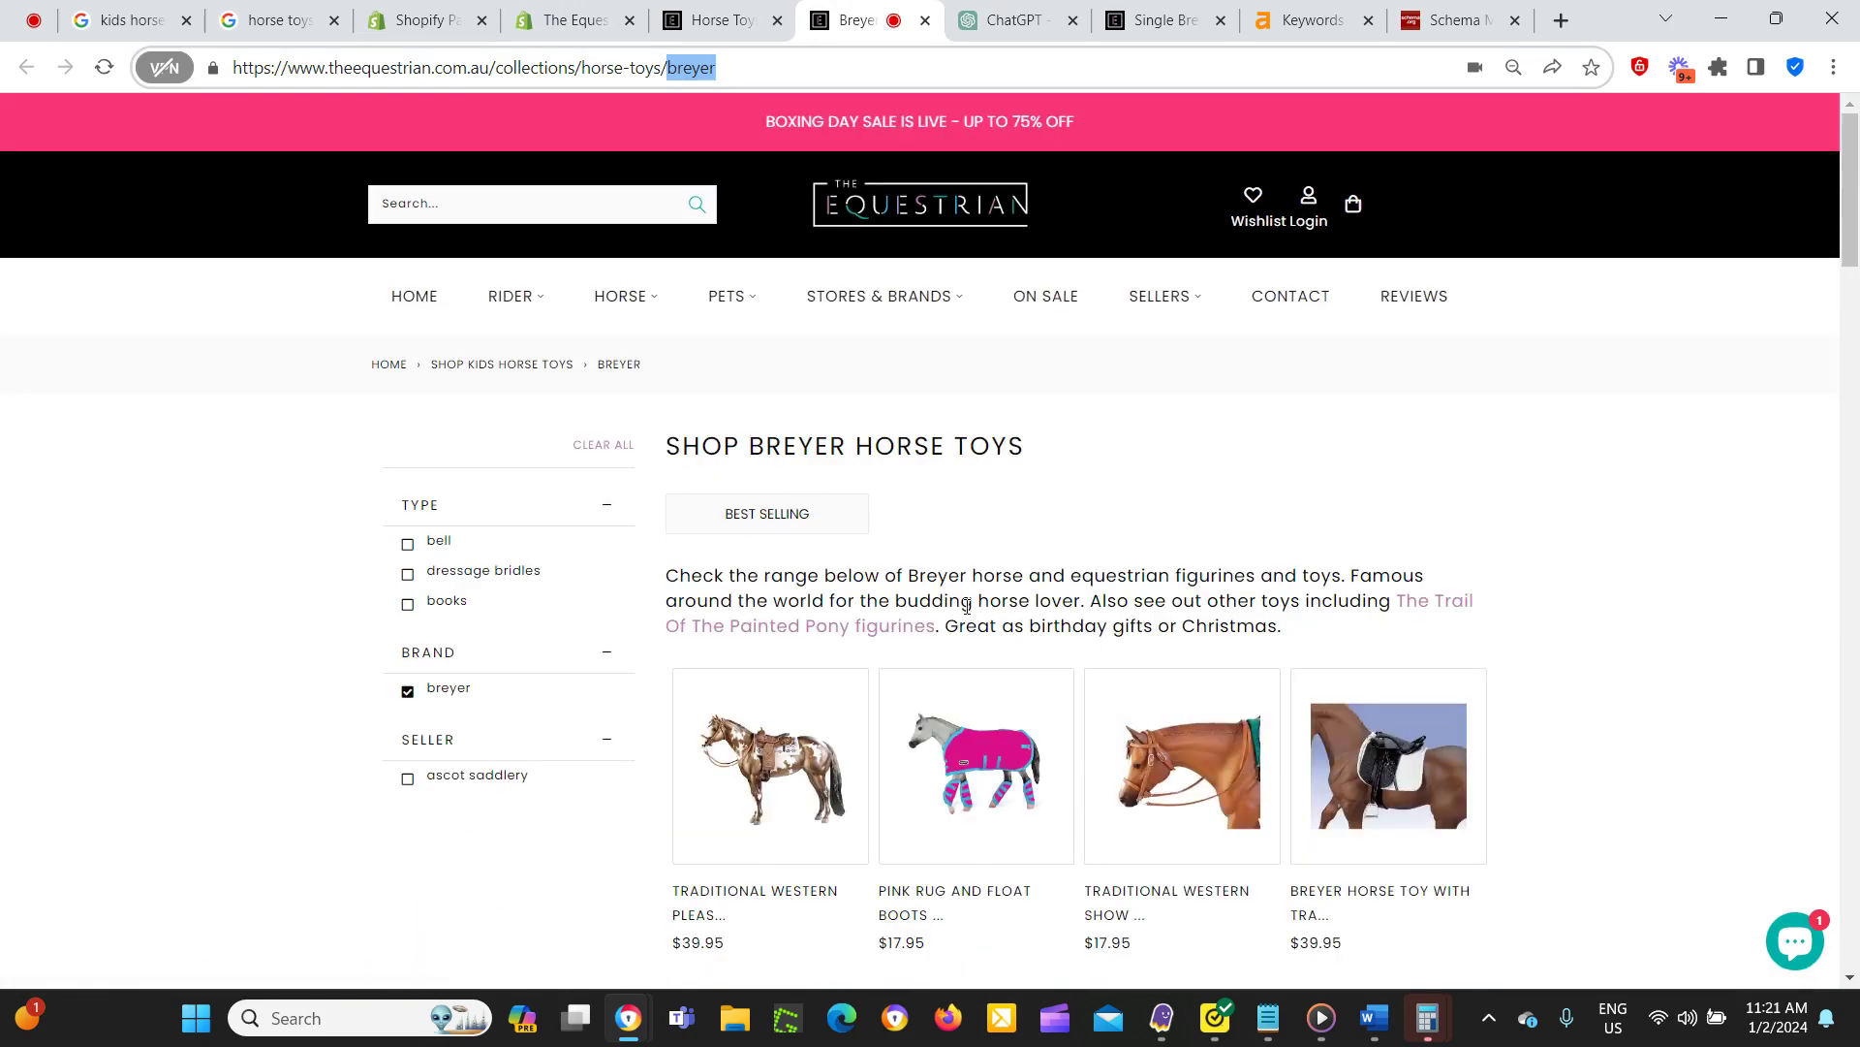
# Return to the ChatGPT chat and highlight the opening words "Explore" in the SEO description and "Discover" in the two-sentence summary.
pyautogui.click(1013, 19)
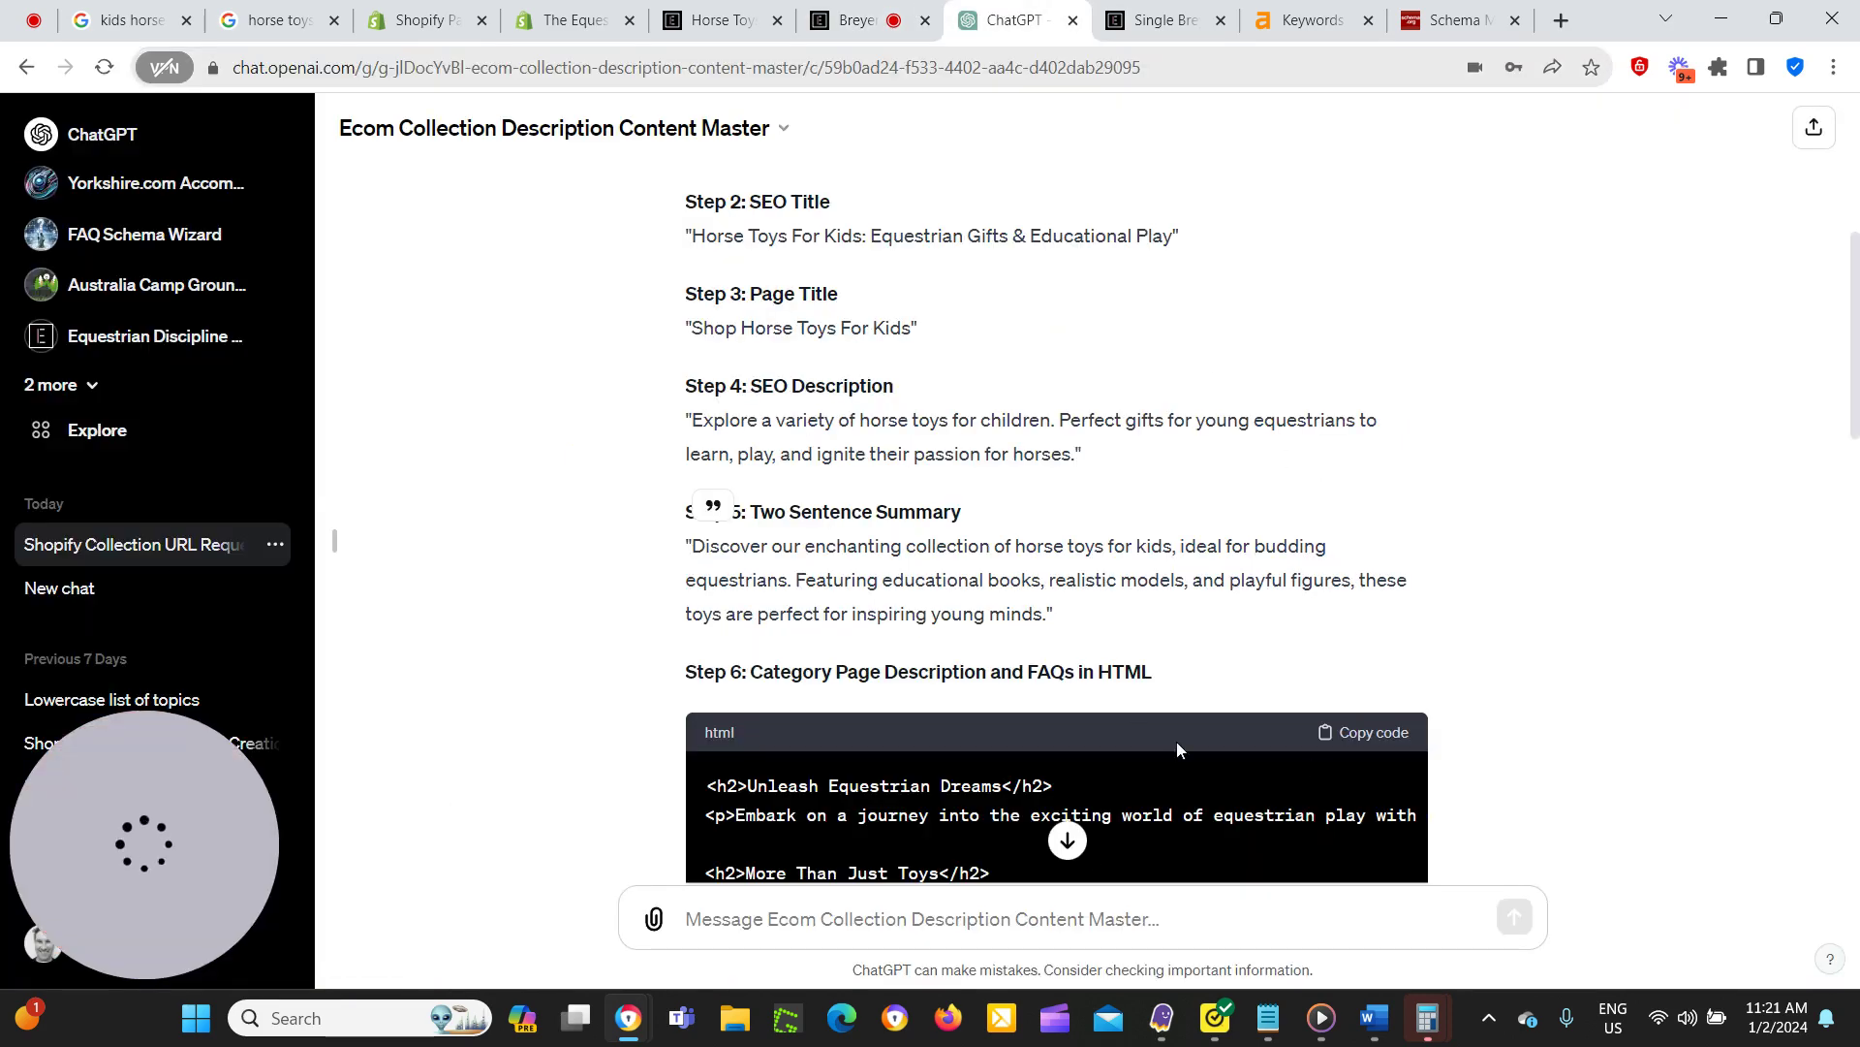
pyautogui.scroll(-5, 809, 616)
pyautogui.scroll(5, 1002, 637)
pyautogui.scroll(-4, 1250, 659)
pyautogui.scroll(4, 959, 645)
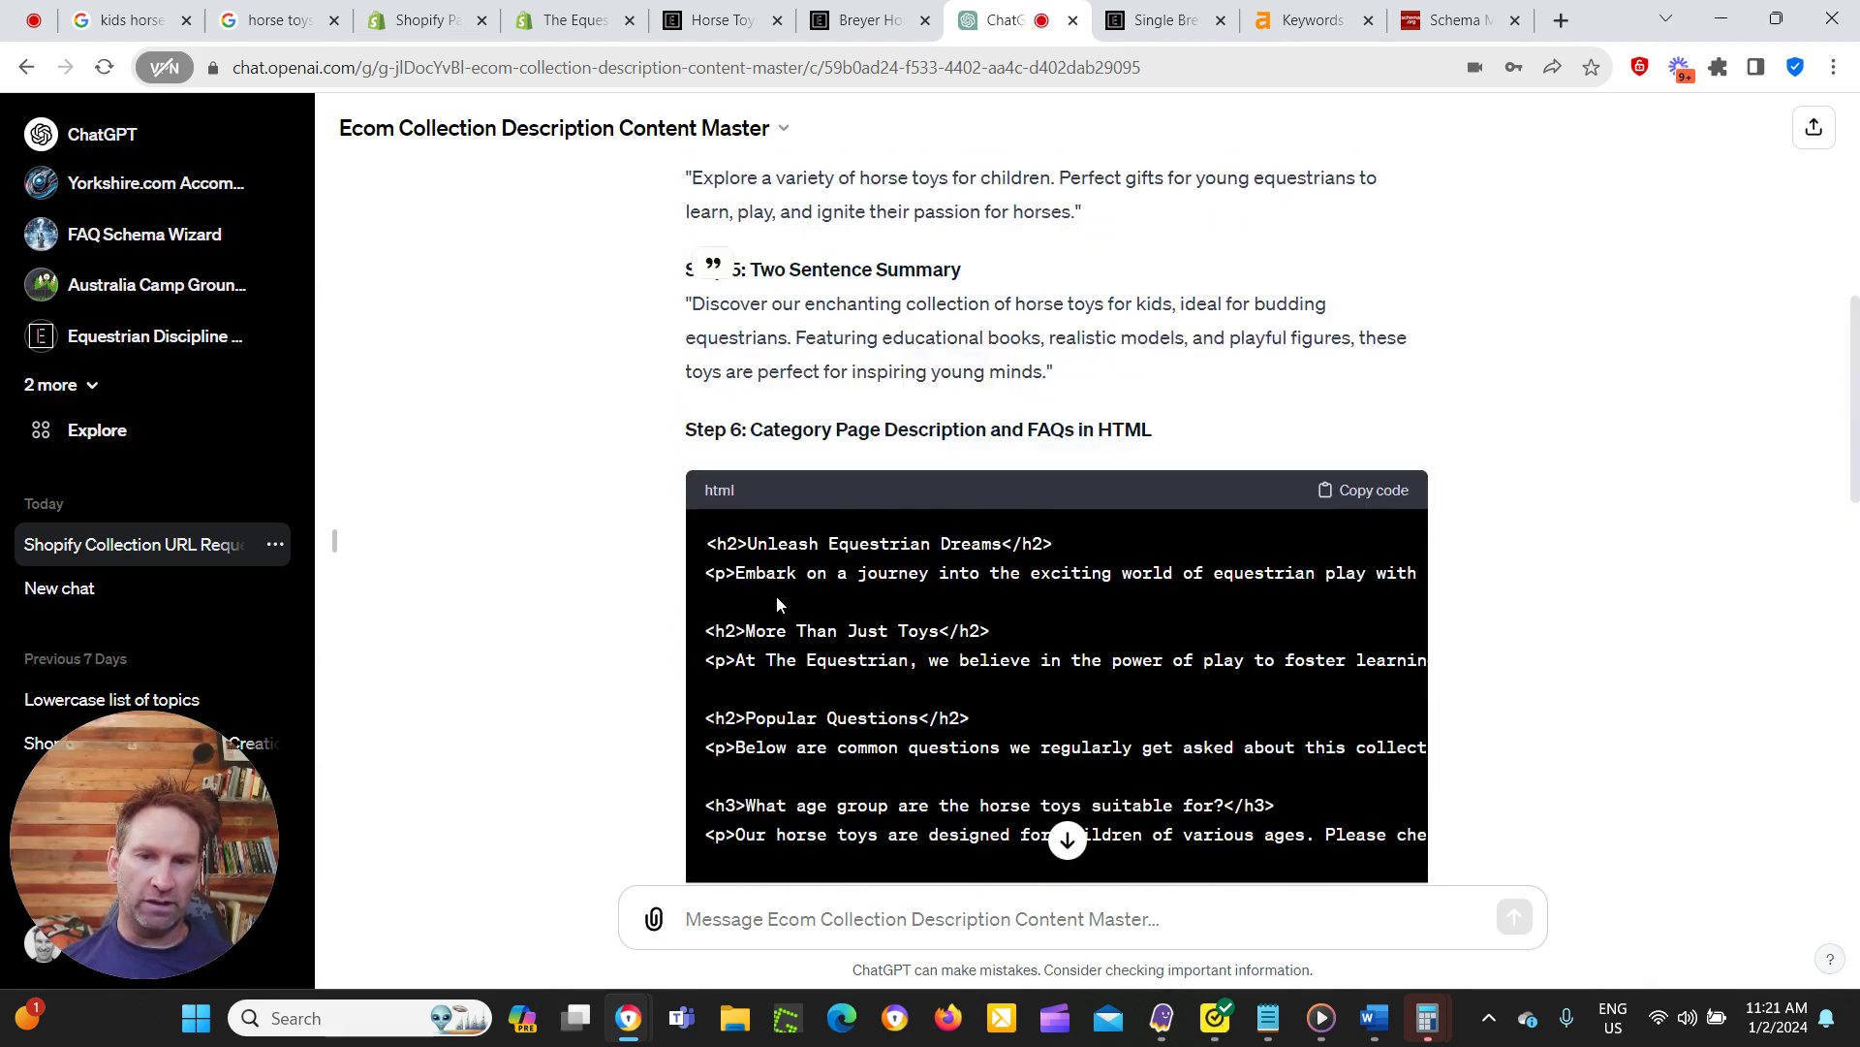
pyautogui.scroll(3, 1022, 556)
pyautogui.scroll(-1, 772, 607)
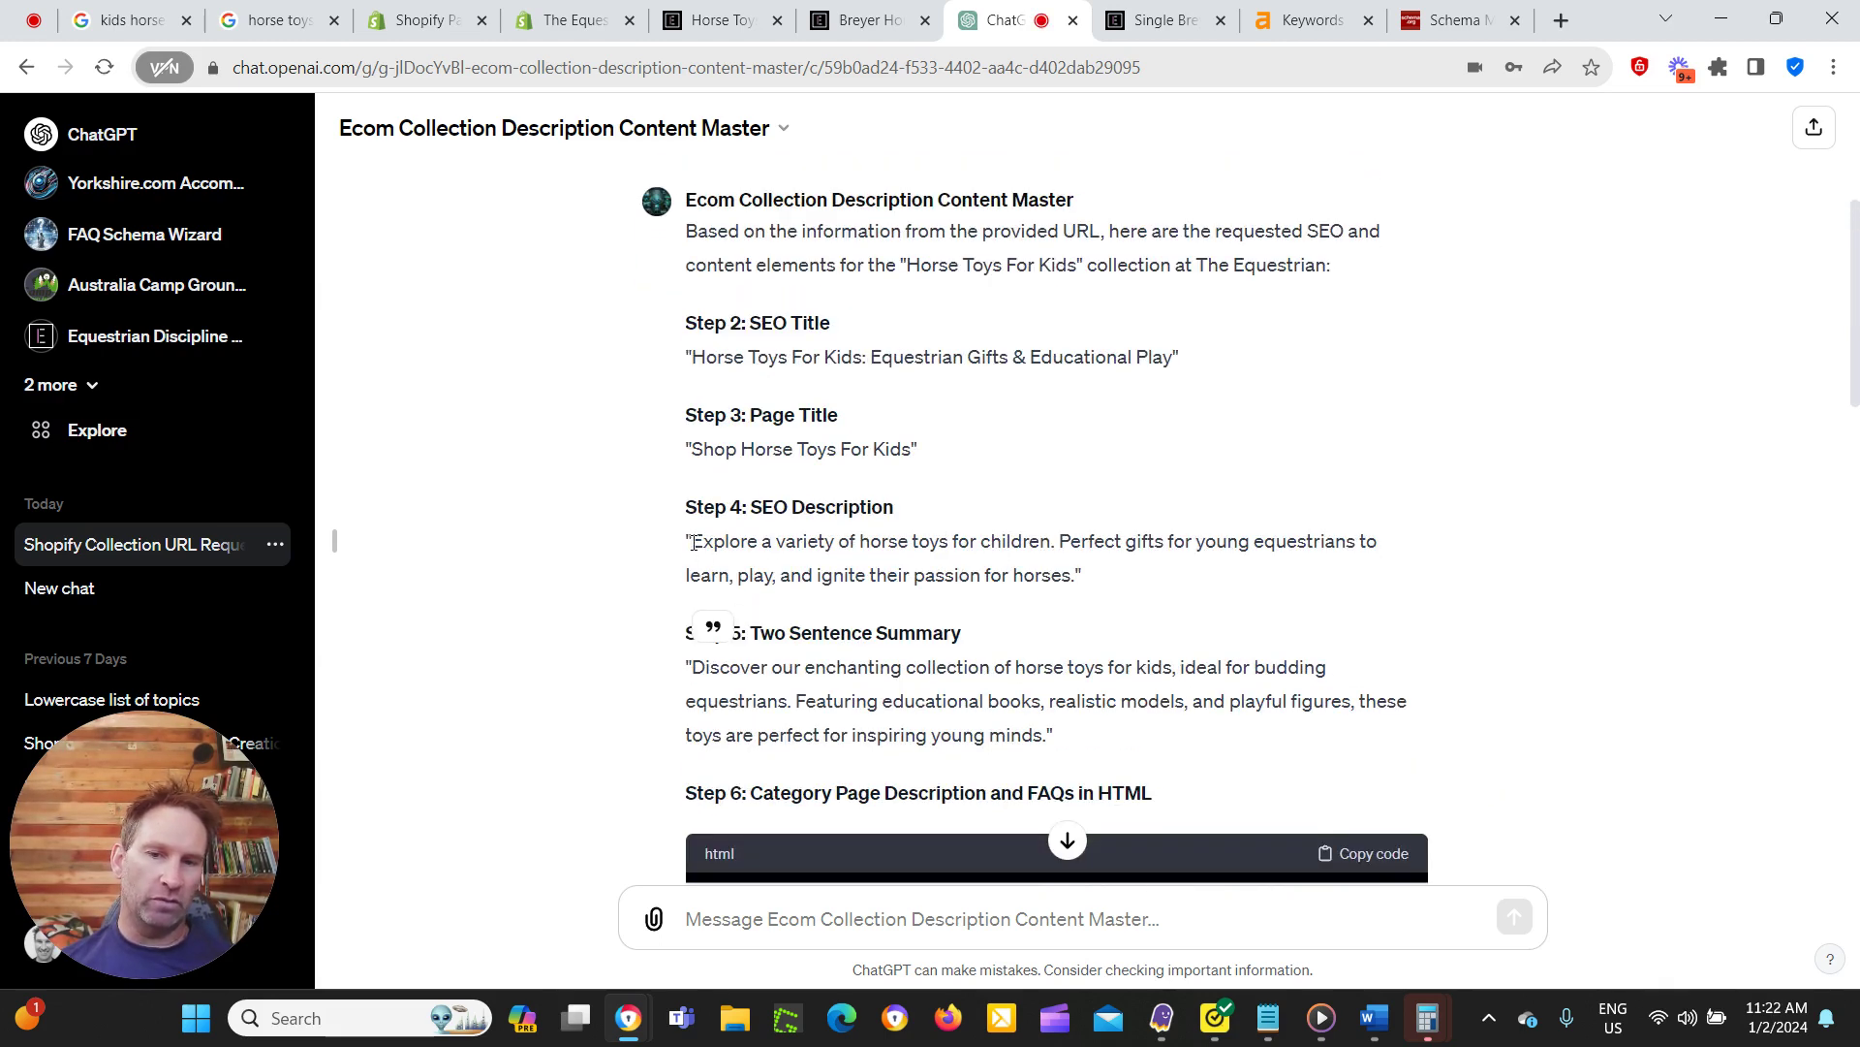
pyautogui.moveTo(690, 545); pyautogui.dragTo(766, 538)
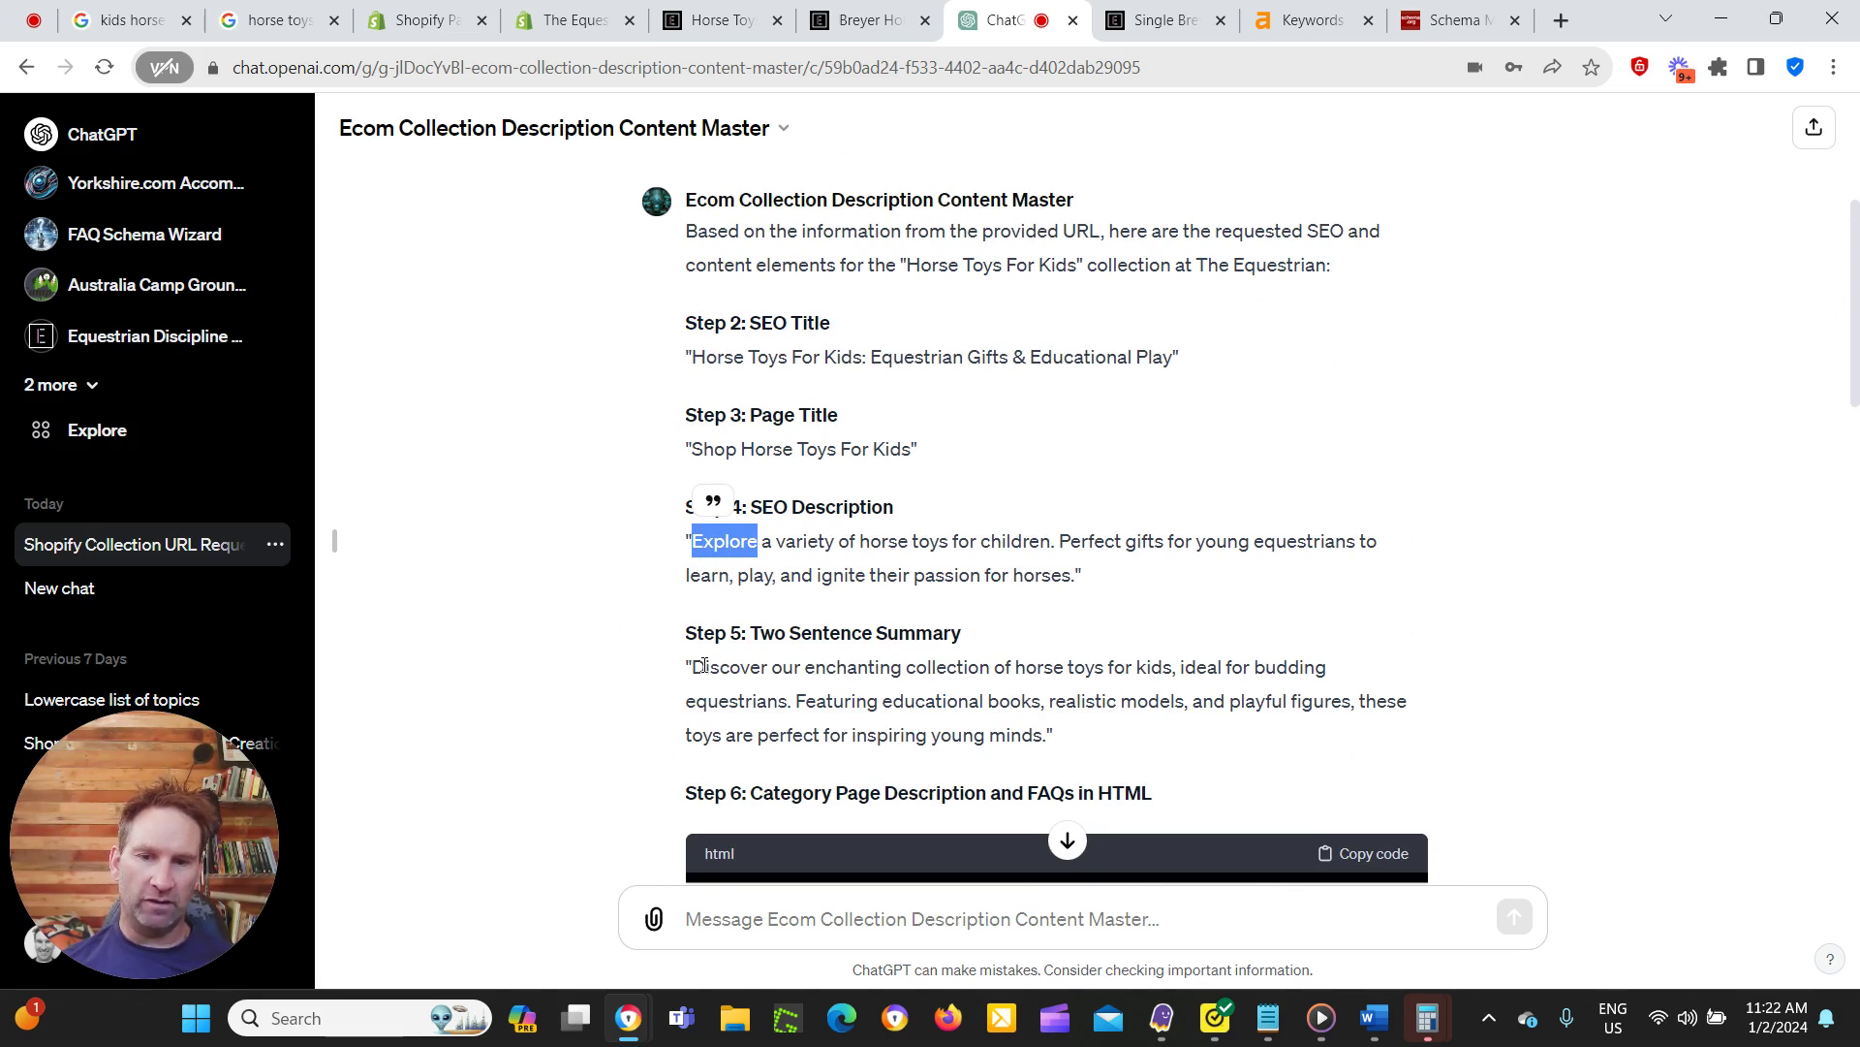
pyautogui.moveTo(693, 666); pyautogui.dragTo(772, 676)
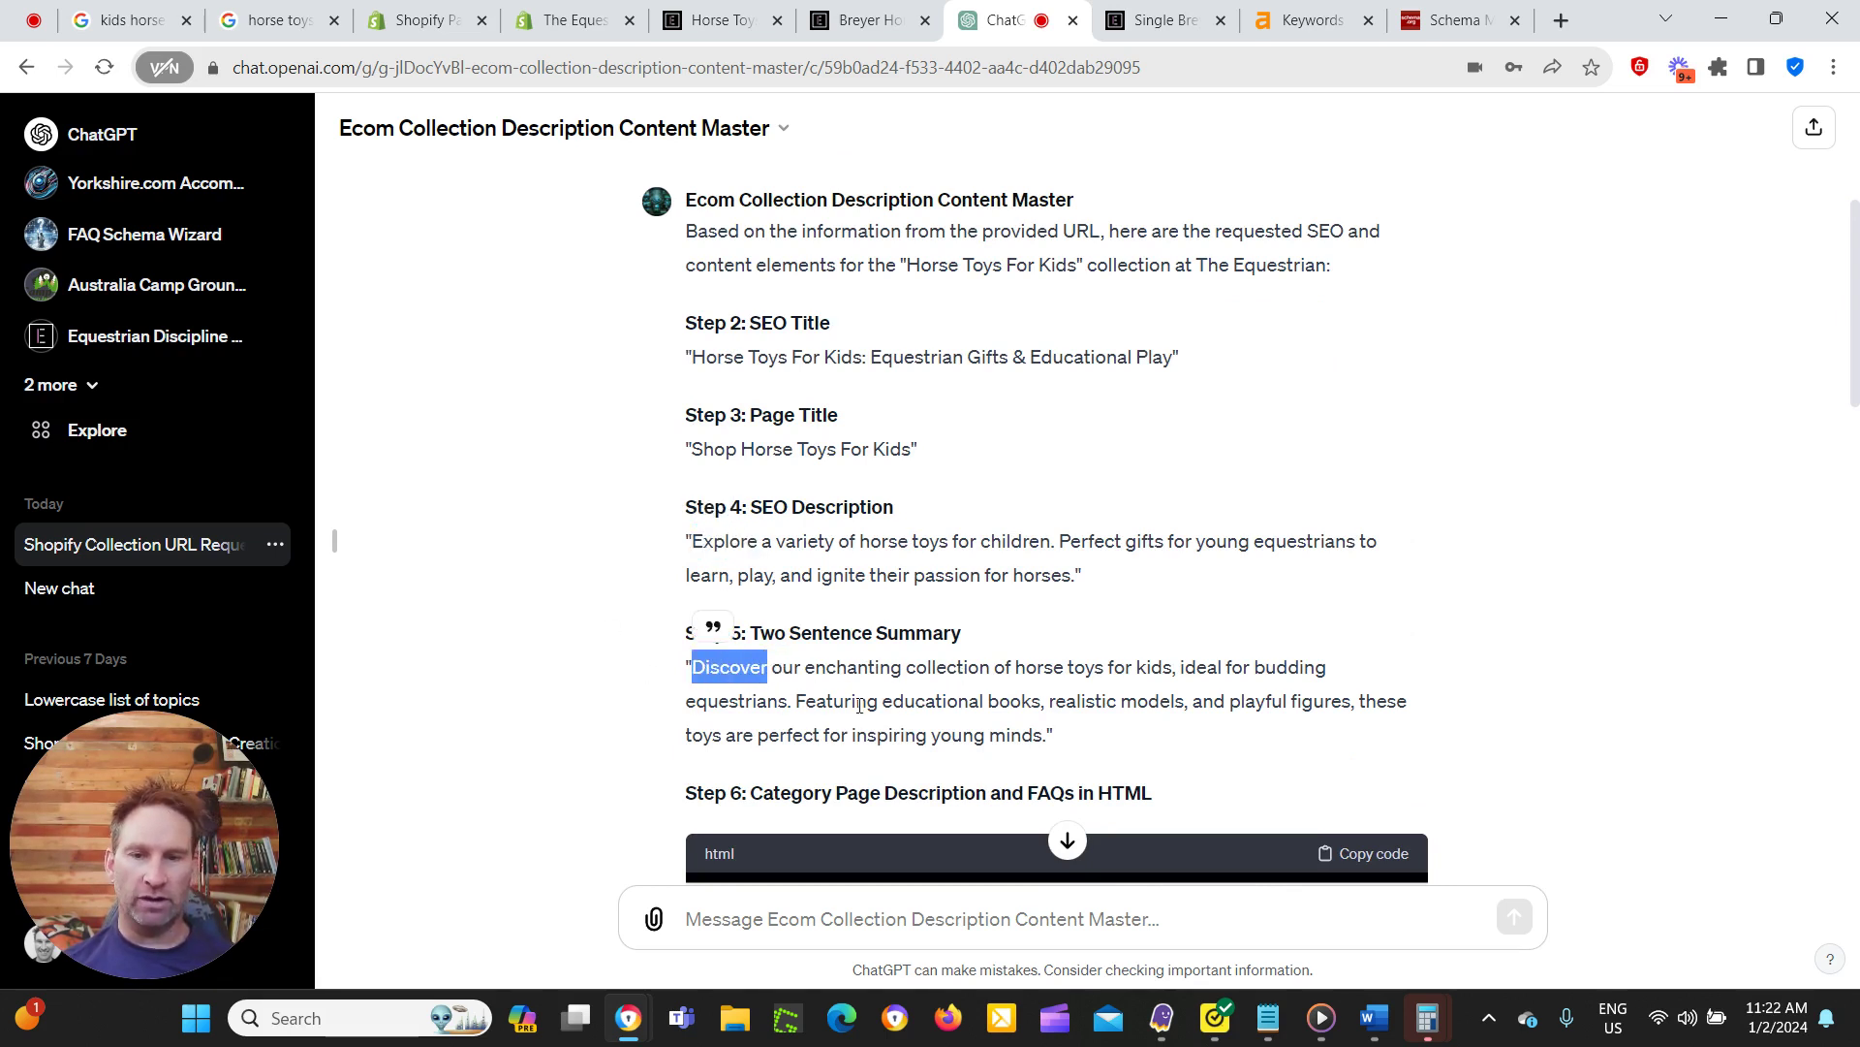
# Examine the Step 6 category page description and FAQs in HTML together with the summary above them.
pyautogui.scroll(-2, 1130, 341)
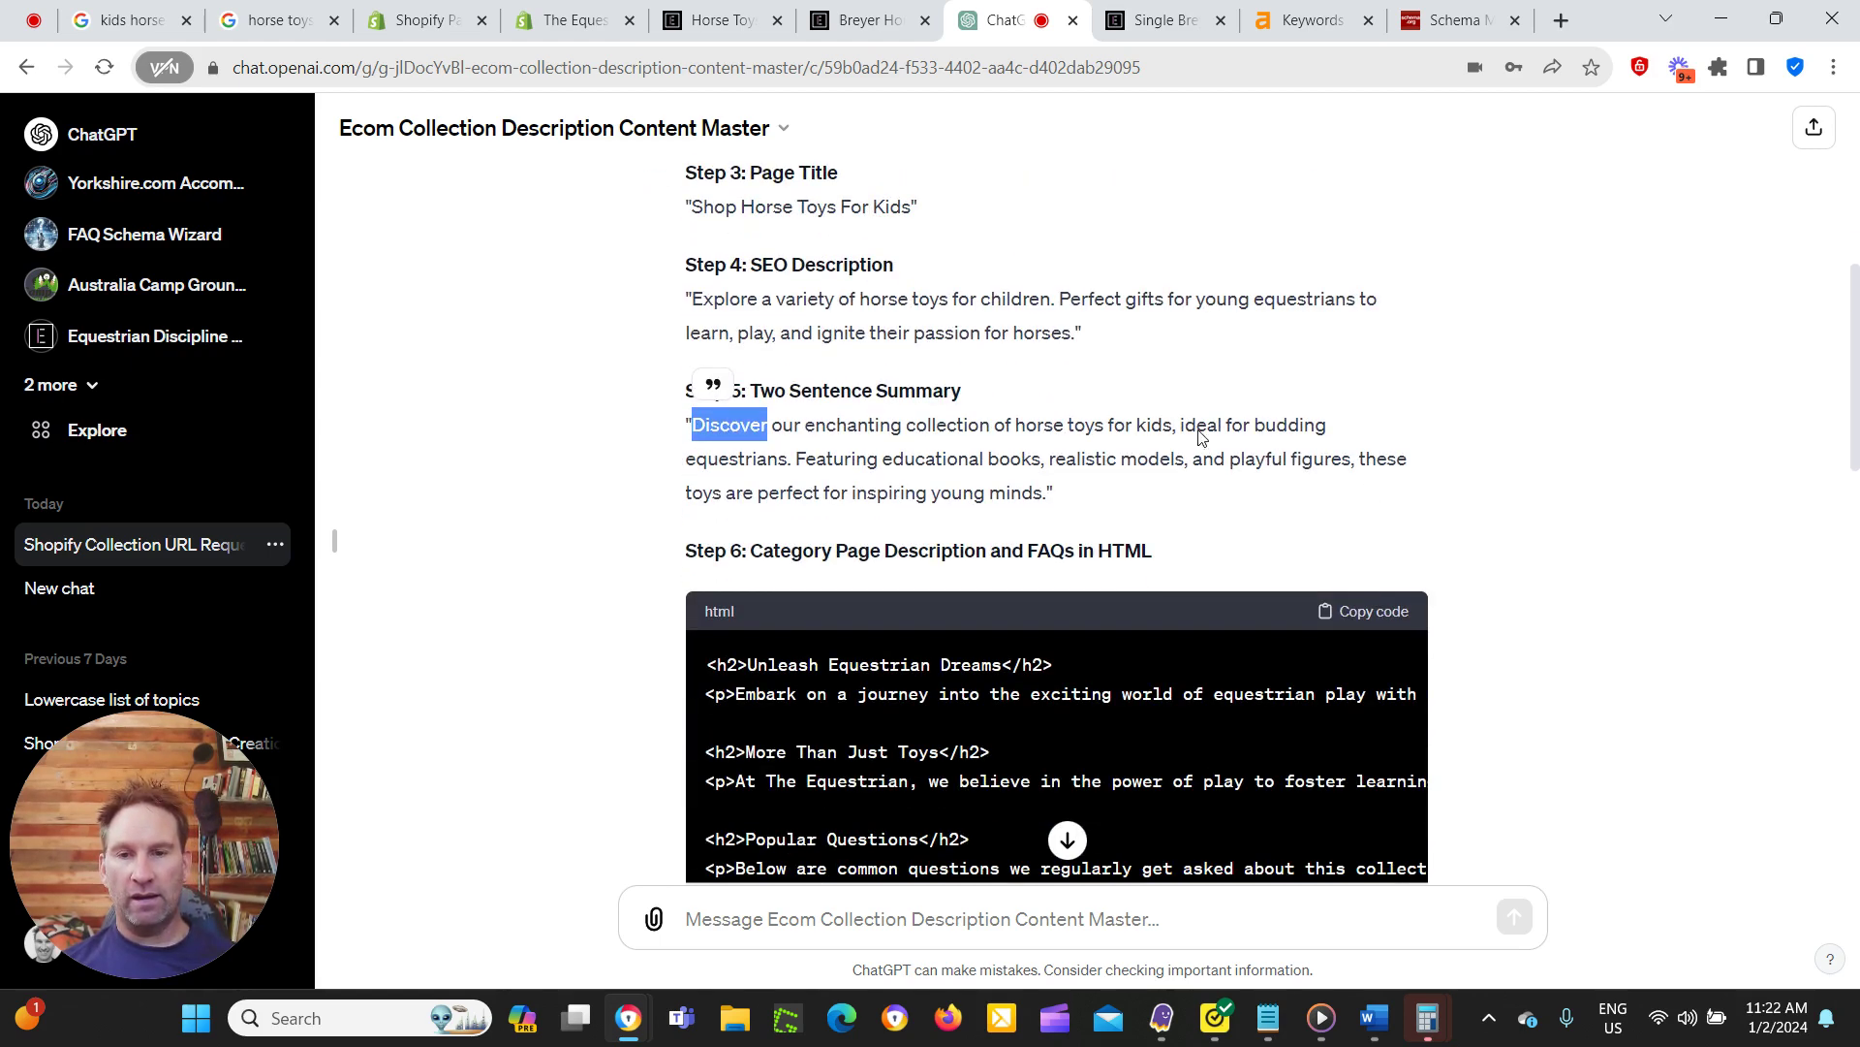
pyautogui.scroll(-1, 1199, 436)
pyautogui.scroll(-3, 1142, 436)
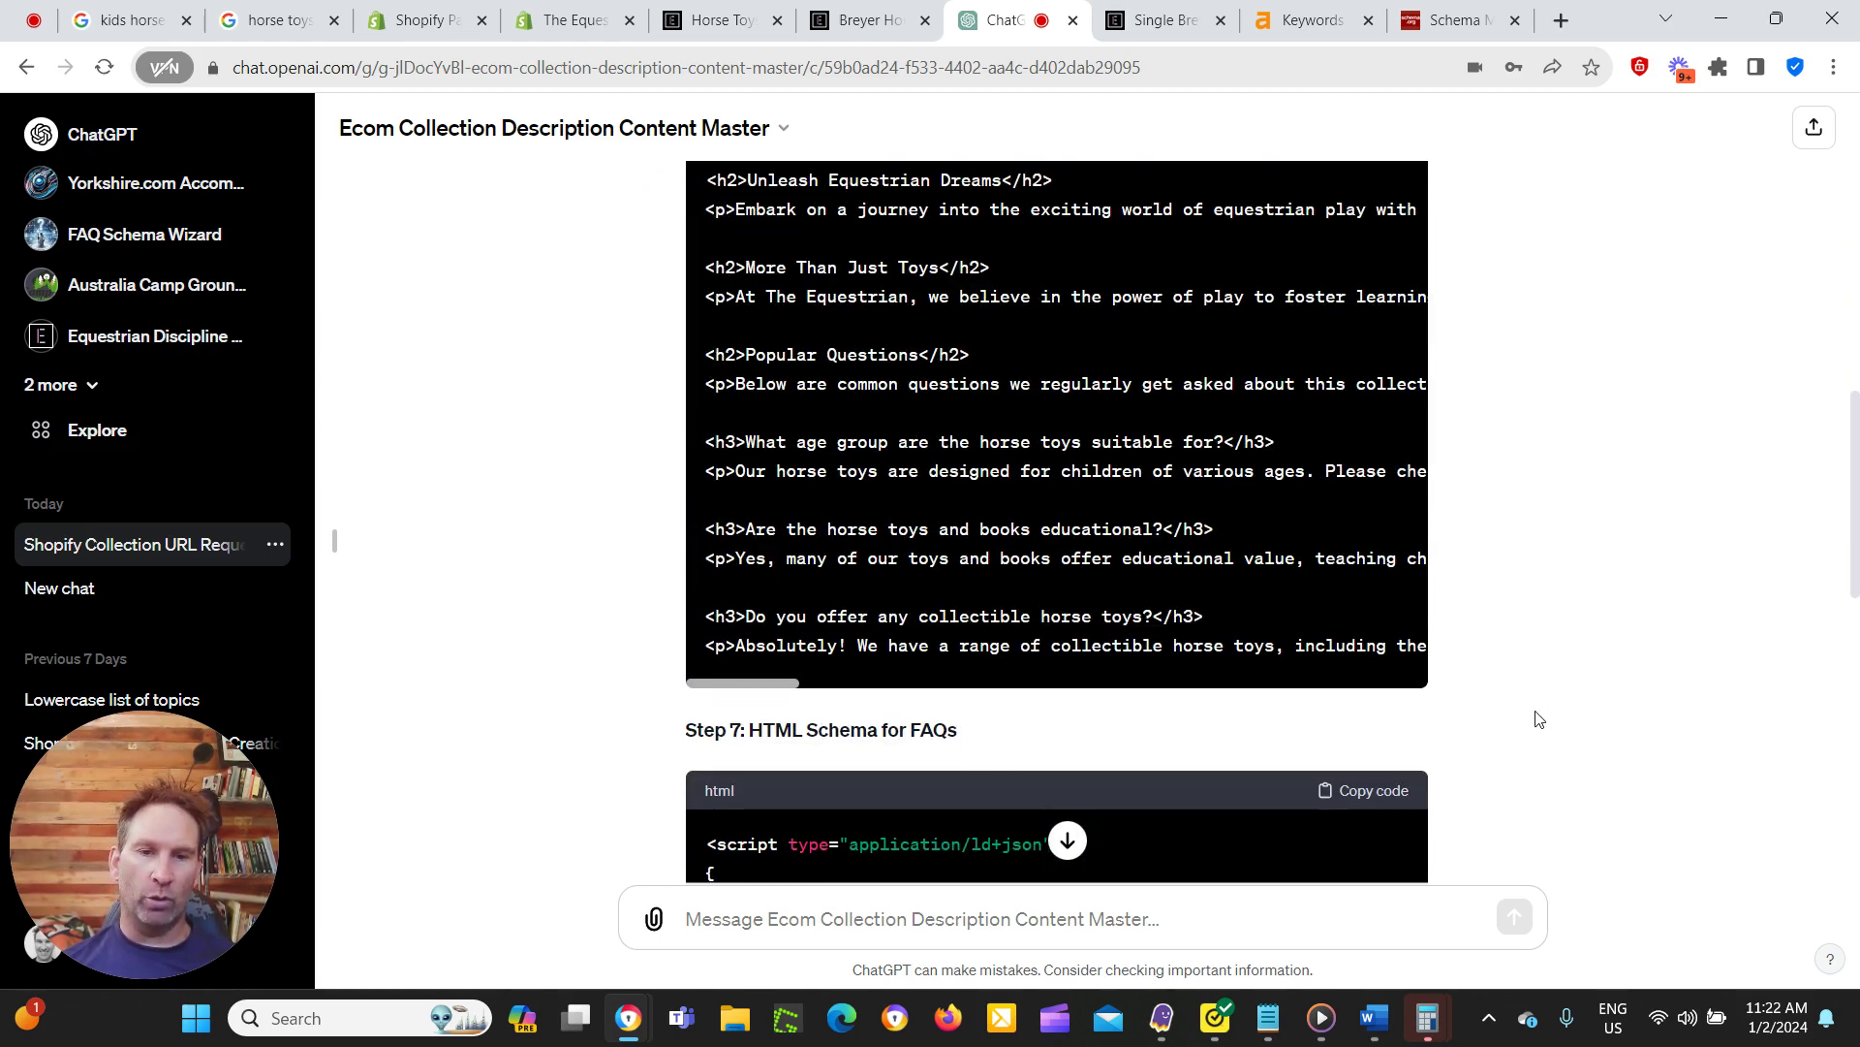
pyautogui.scroll(-1, 1512, 722)
pyautogui.scroll(4, 569, 498)
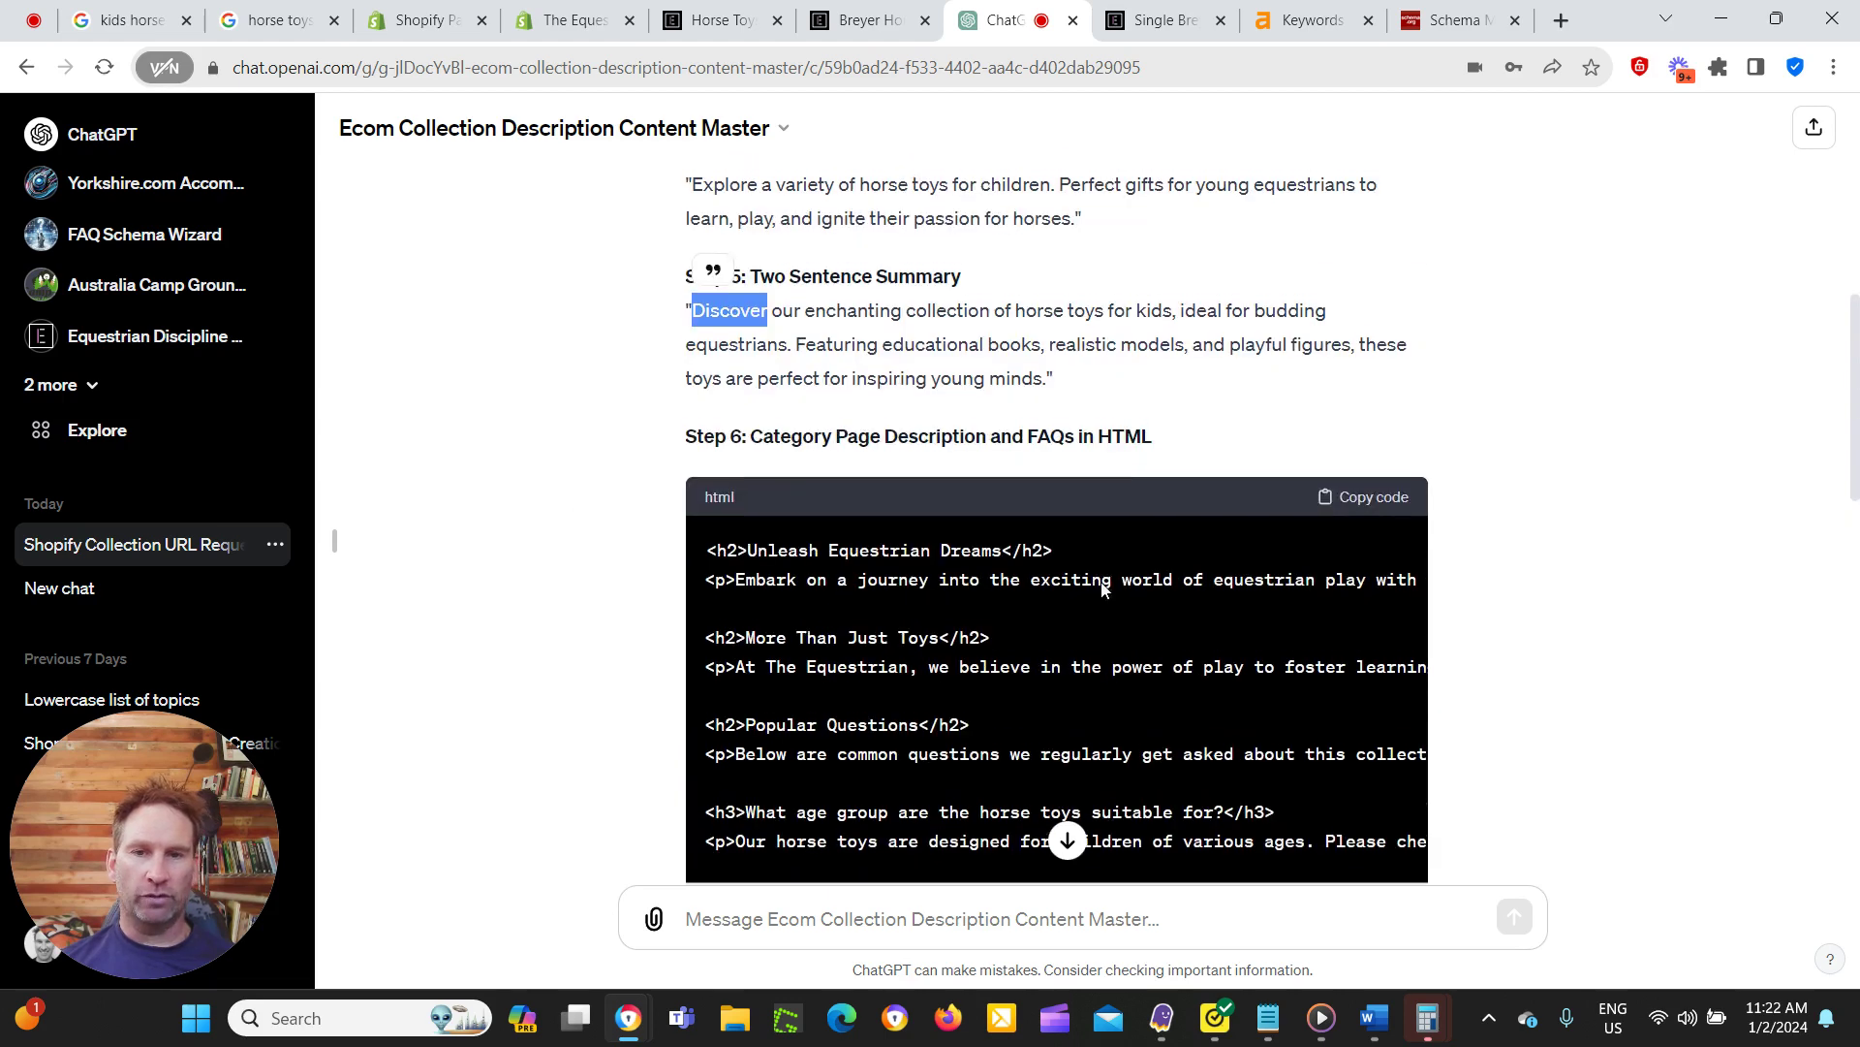
pyautogui.scroll(2, 1102, 587)
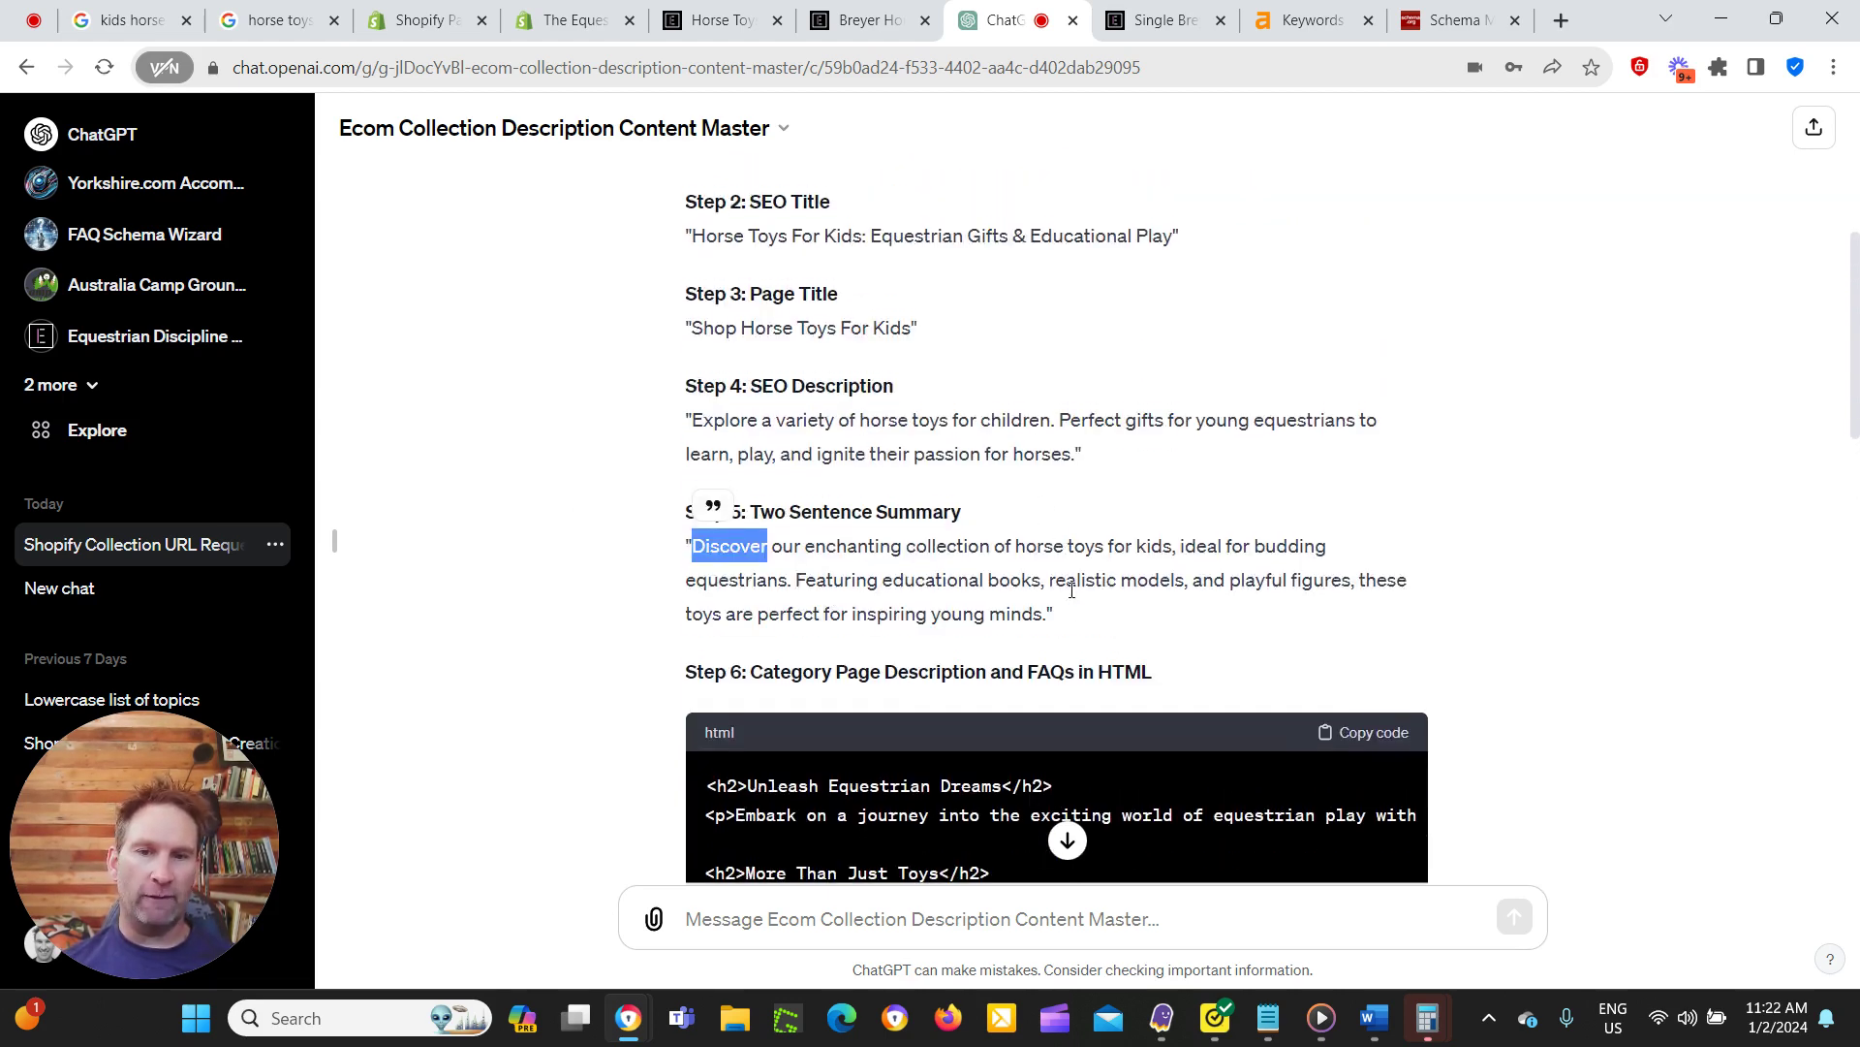
pyautogui.scroll(1, 1061, 587)
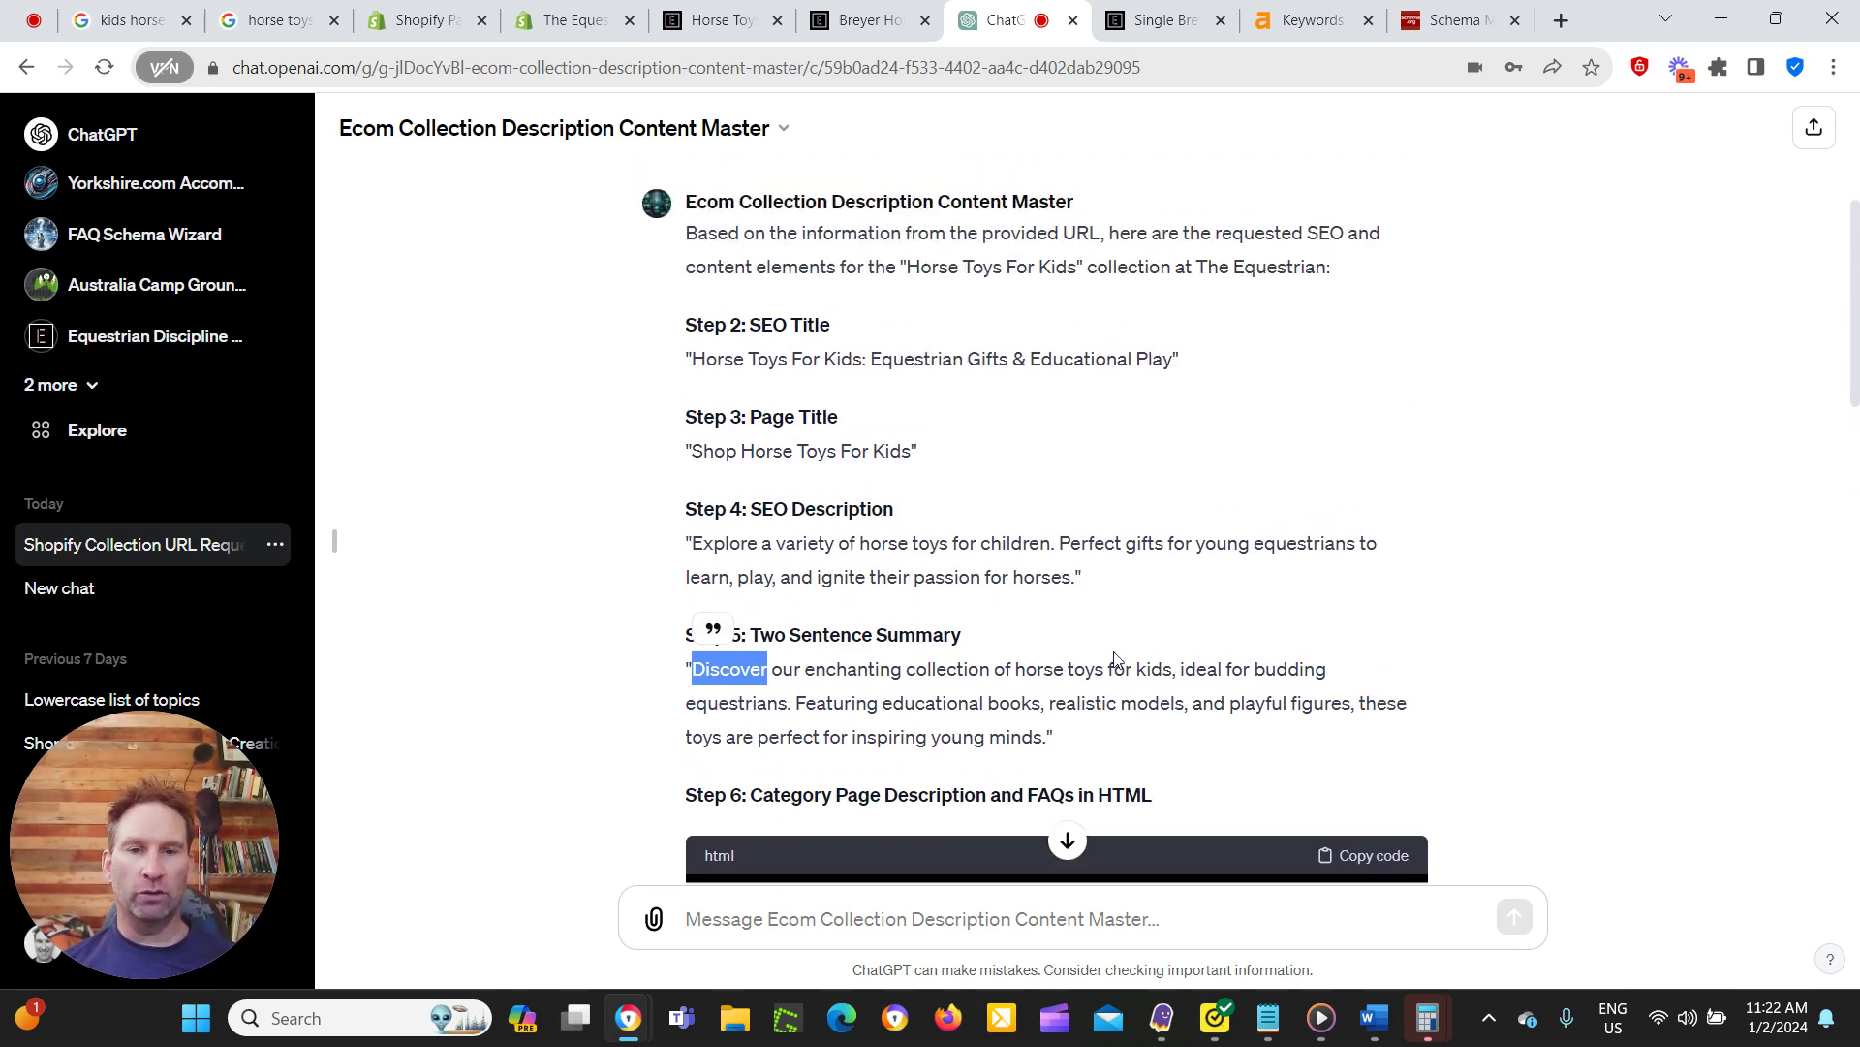
pyautogui.scroll(2, 1114, 656)
pyautogui.scroll(-2, 1060, 656)
pyautogui.scroll(-7, 1001, 611)
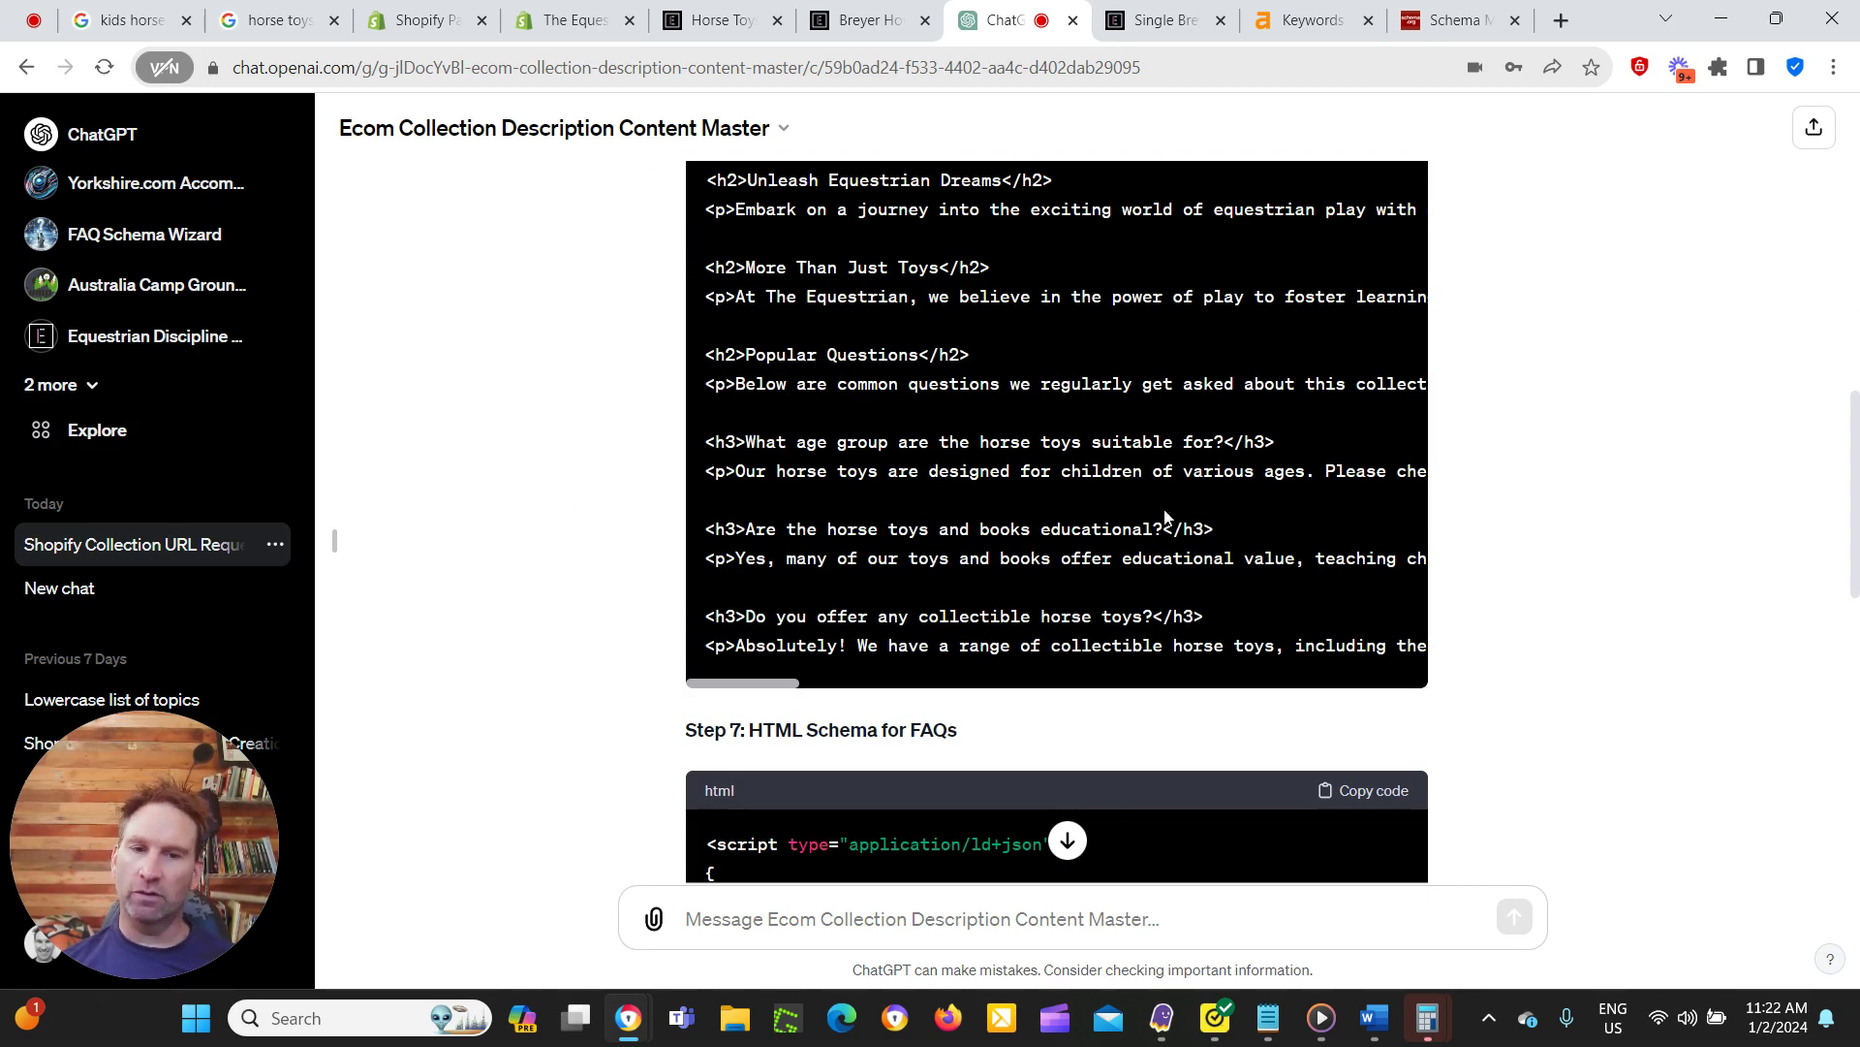
# Check the collection URL submitted at the start of the chat and the titles and summary generated from it.
pyautogui.scroll(10, 1125, 537)
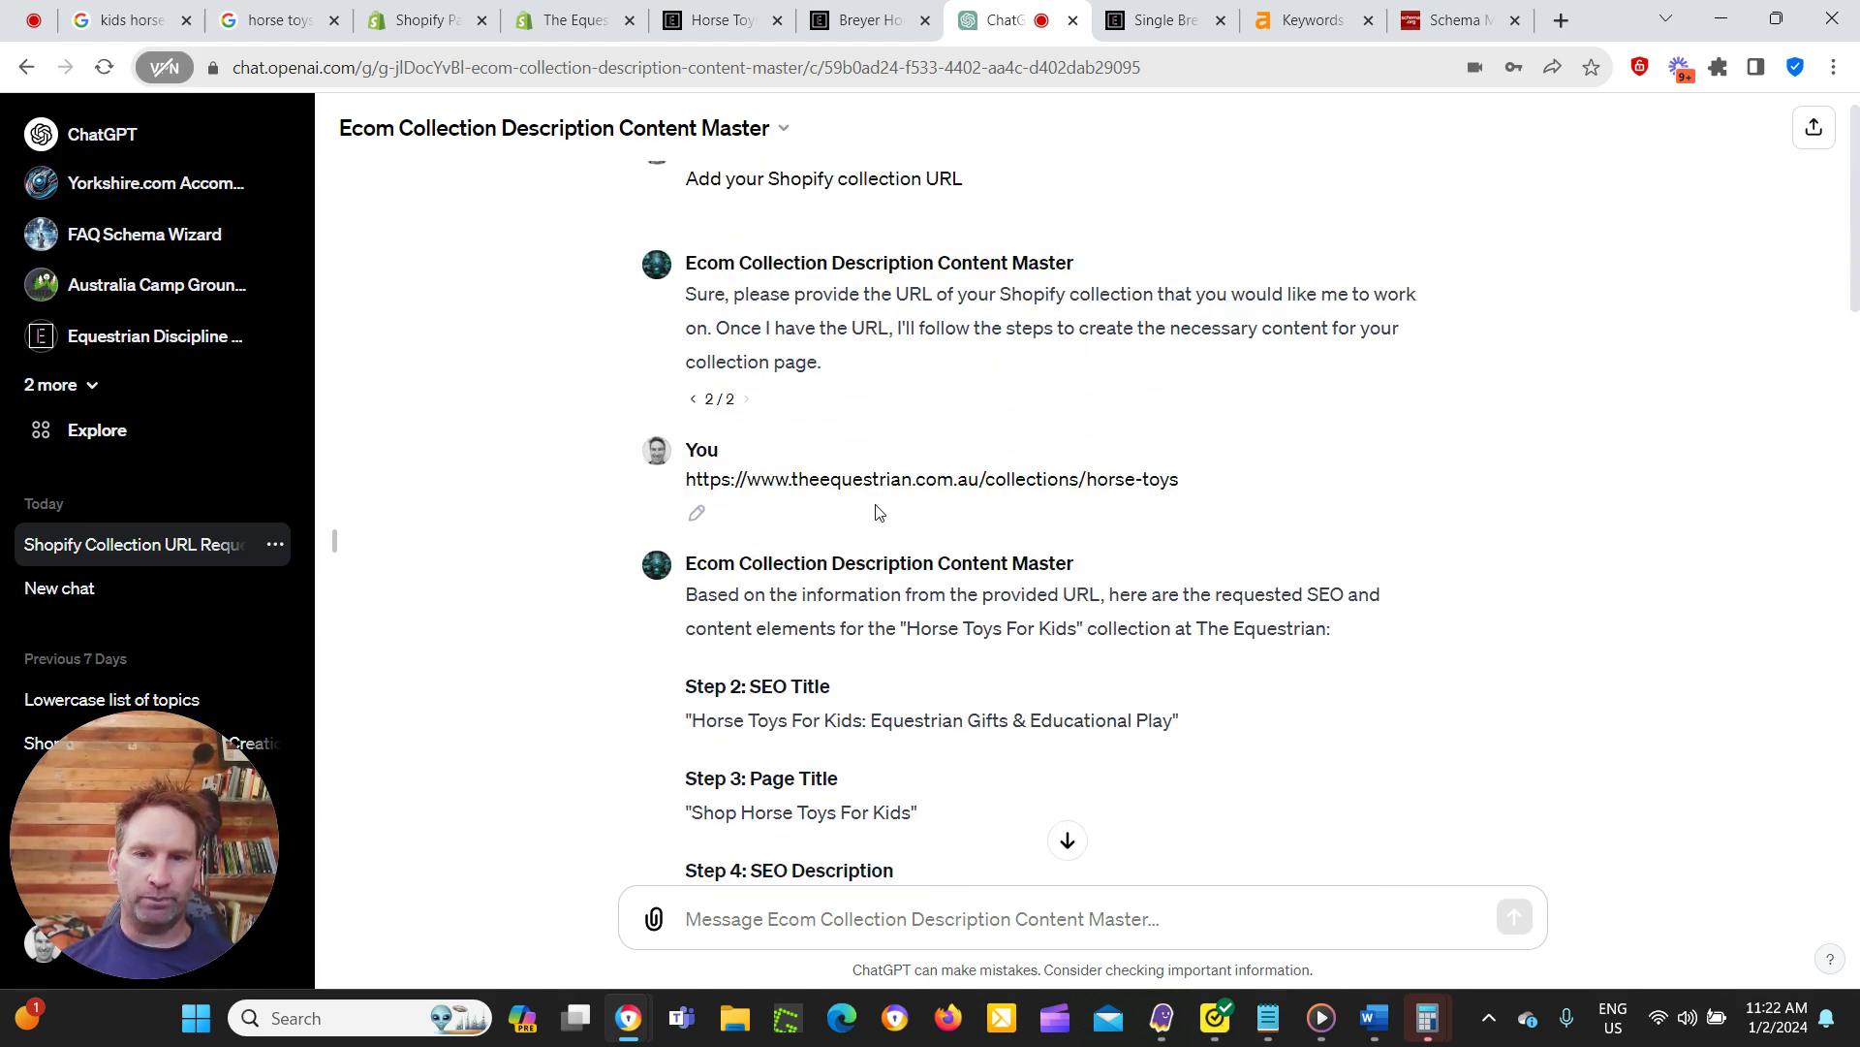
pyautogui.scroll(1, 1421, 569)
pyautogui.scroll(-2, 1066, 678)
pyautogui.scroll(2, 954, 576)
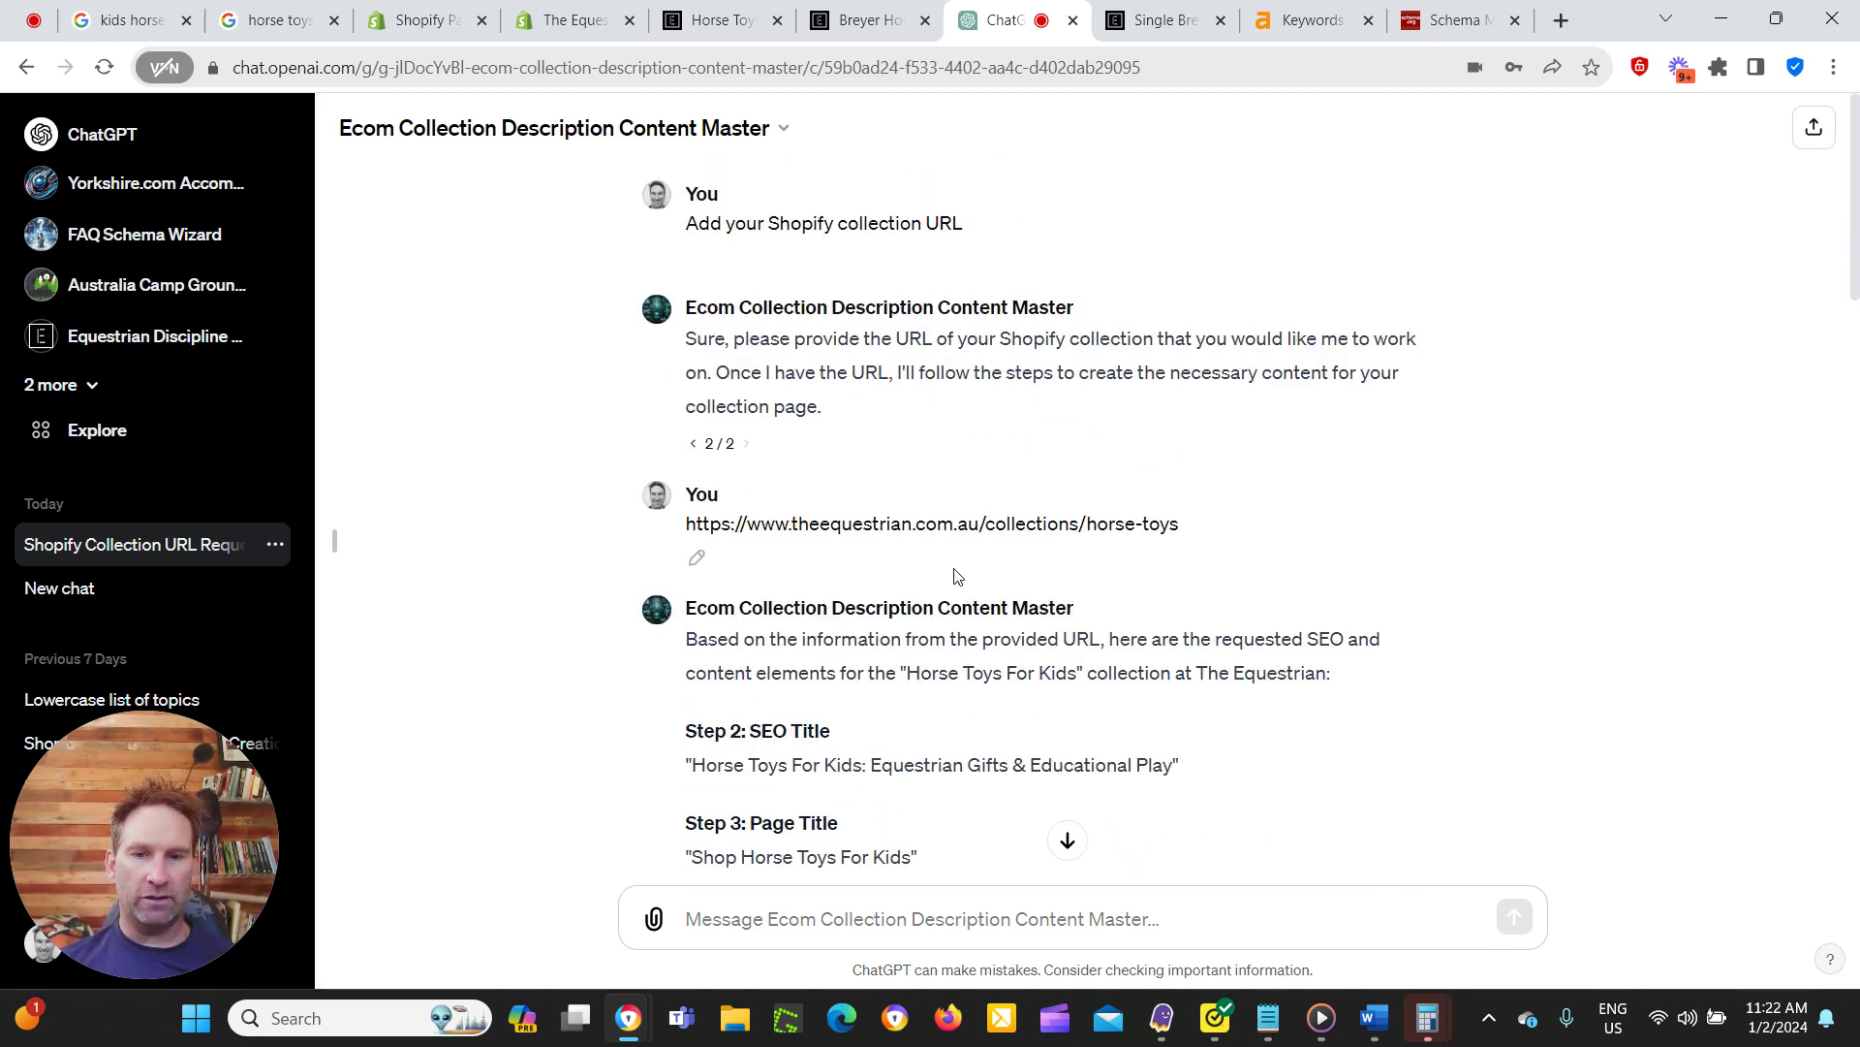
pyautogui.scroll(-3, 954, 577)
pyautogui.doubleClick(729, 711)
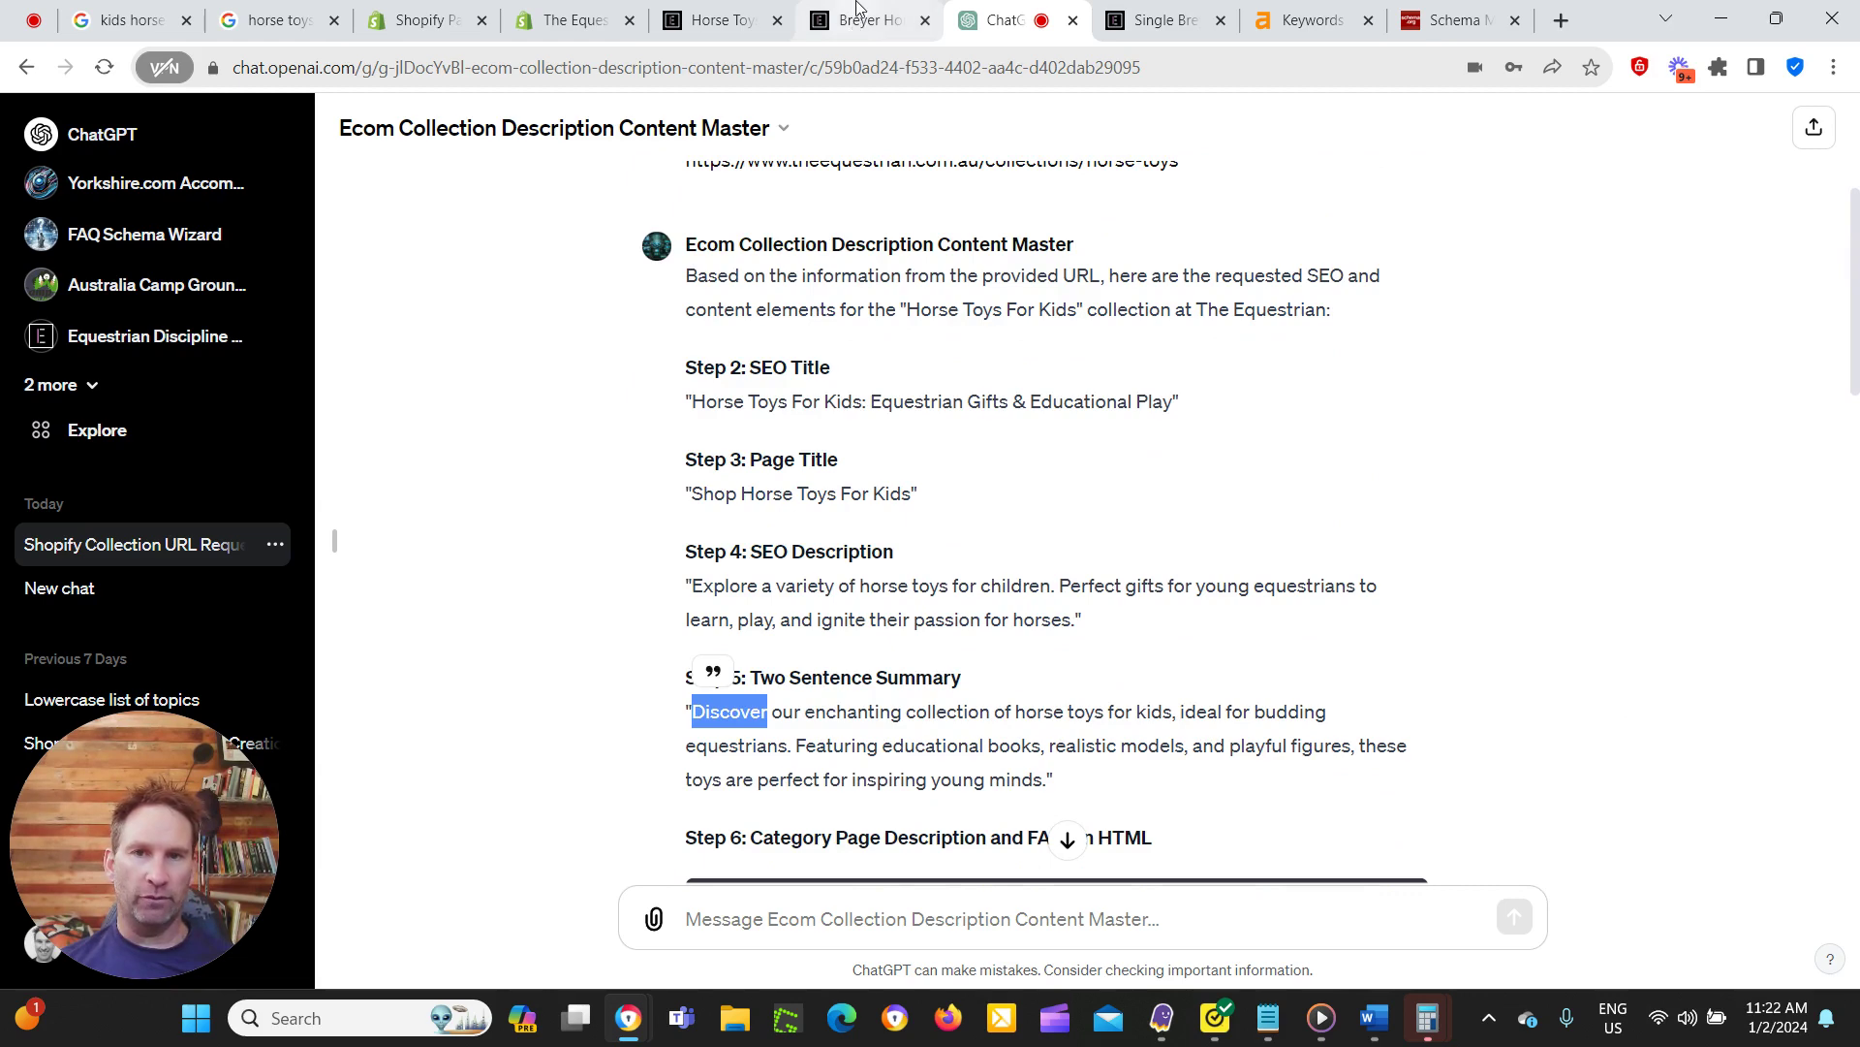
# Switch to the live horse toys collection page and look through it from the intro text to the description below the products.
pyautogui.click(721, 21)
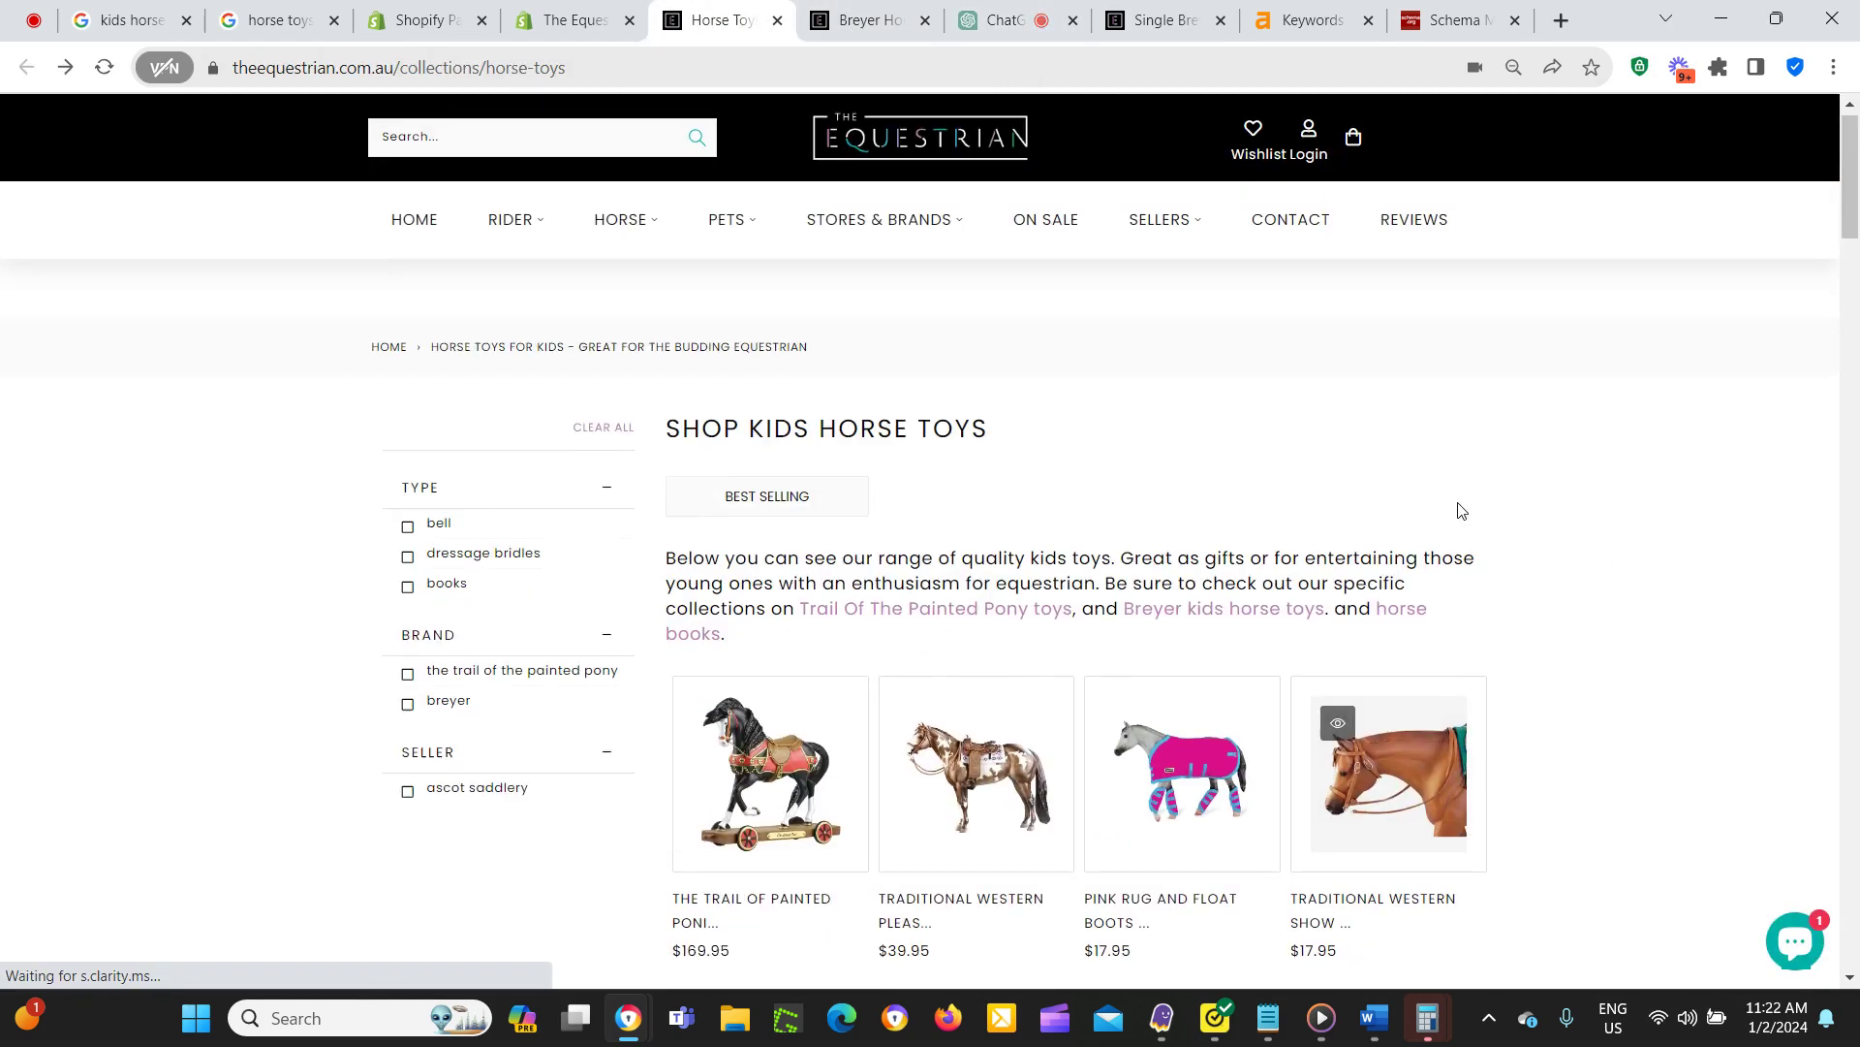
pyautogui.scroll(-3, 1117, 510)
pyautogui.moveTo(879, 205)
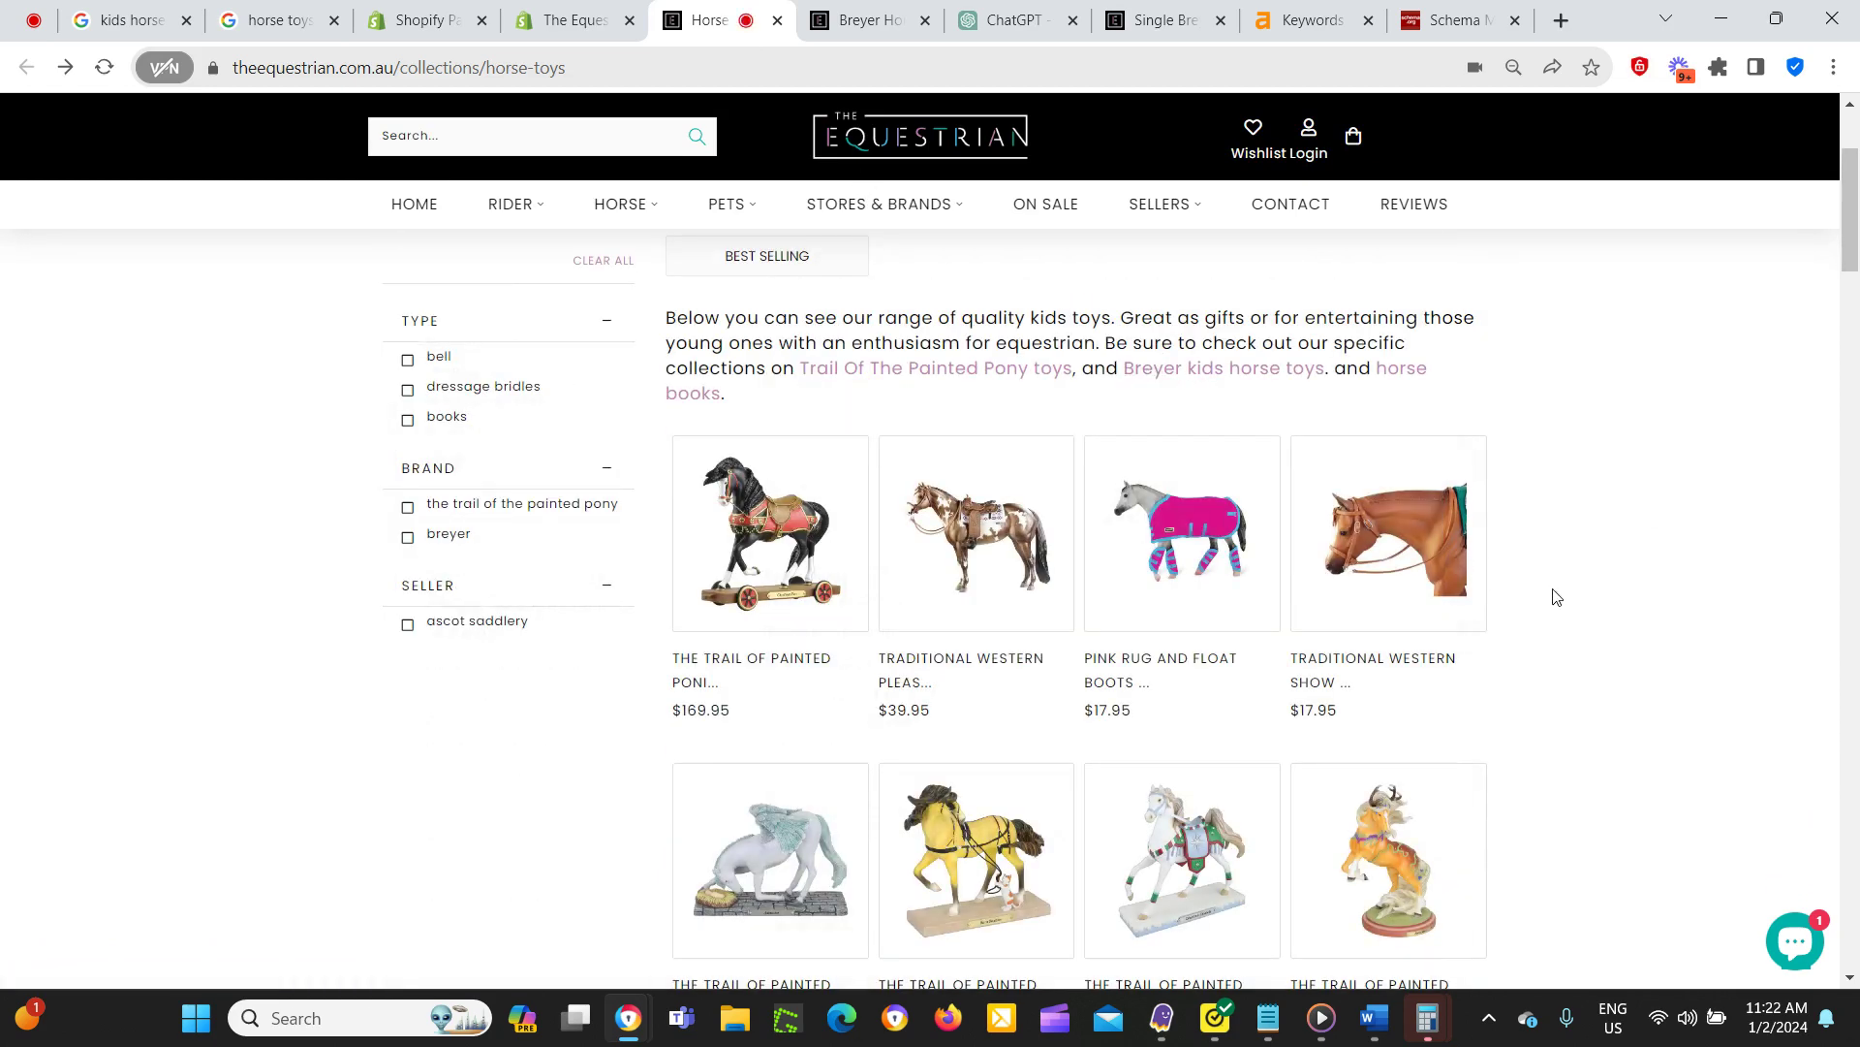
pyautogui.scroll(-4, 1569, 640)
pyautogui.scroll(-4, 1574, 686)
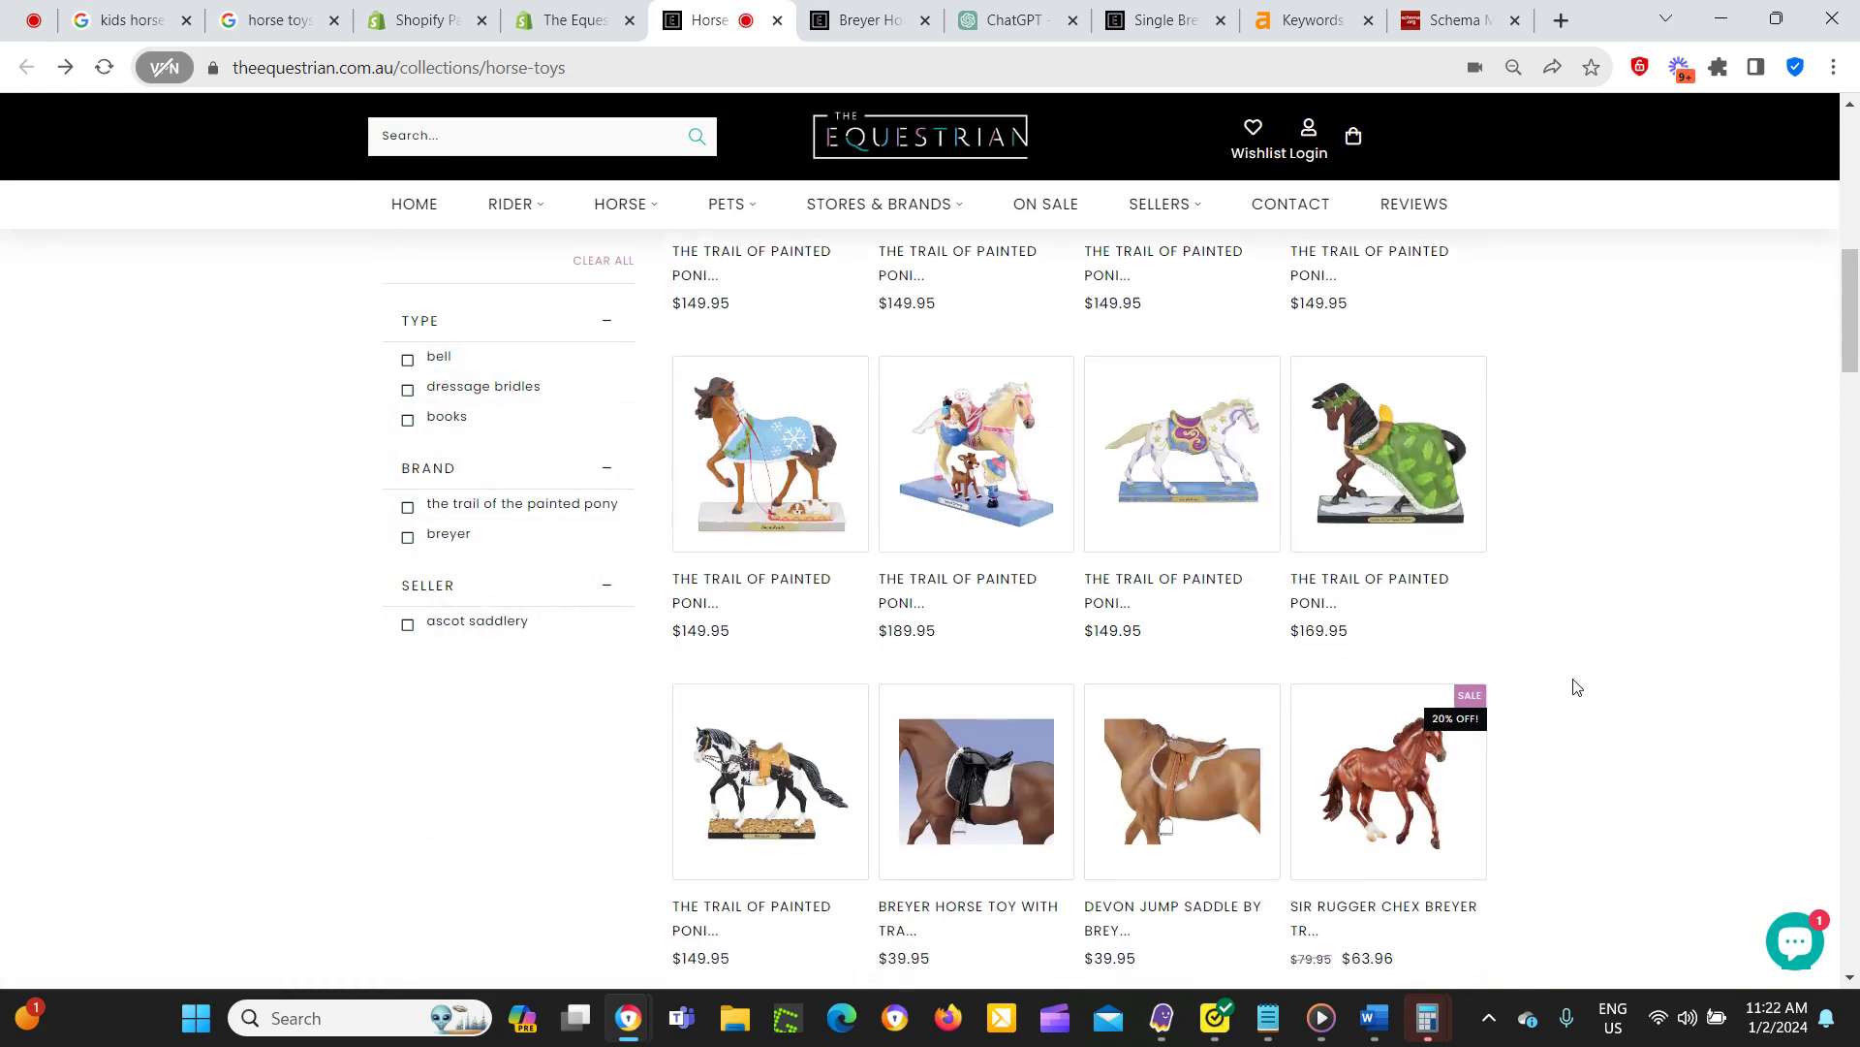
pyautogui.scroll(-15, 1575, 686)
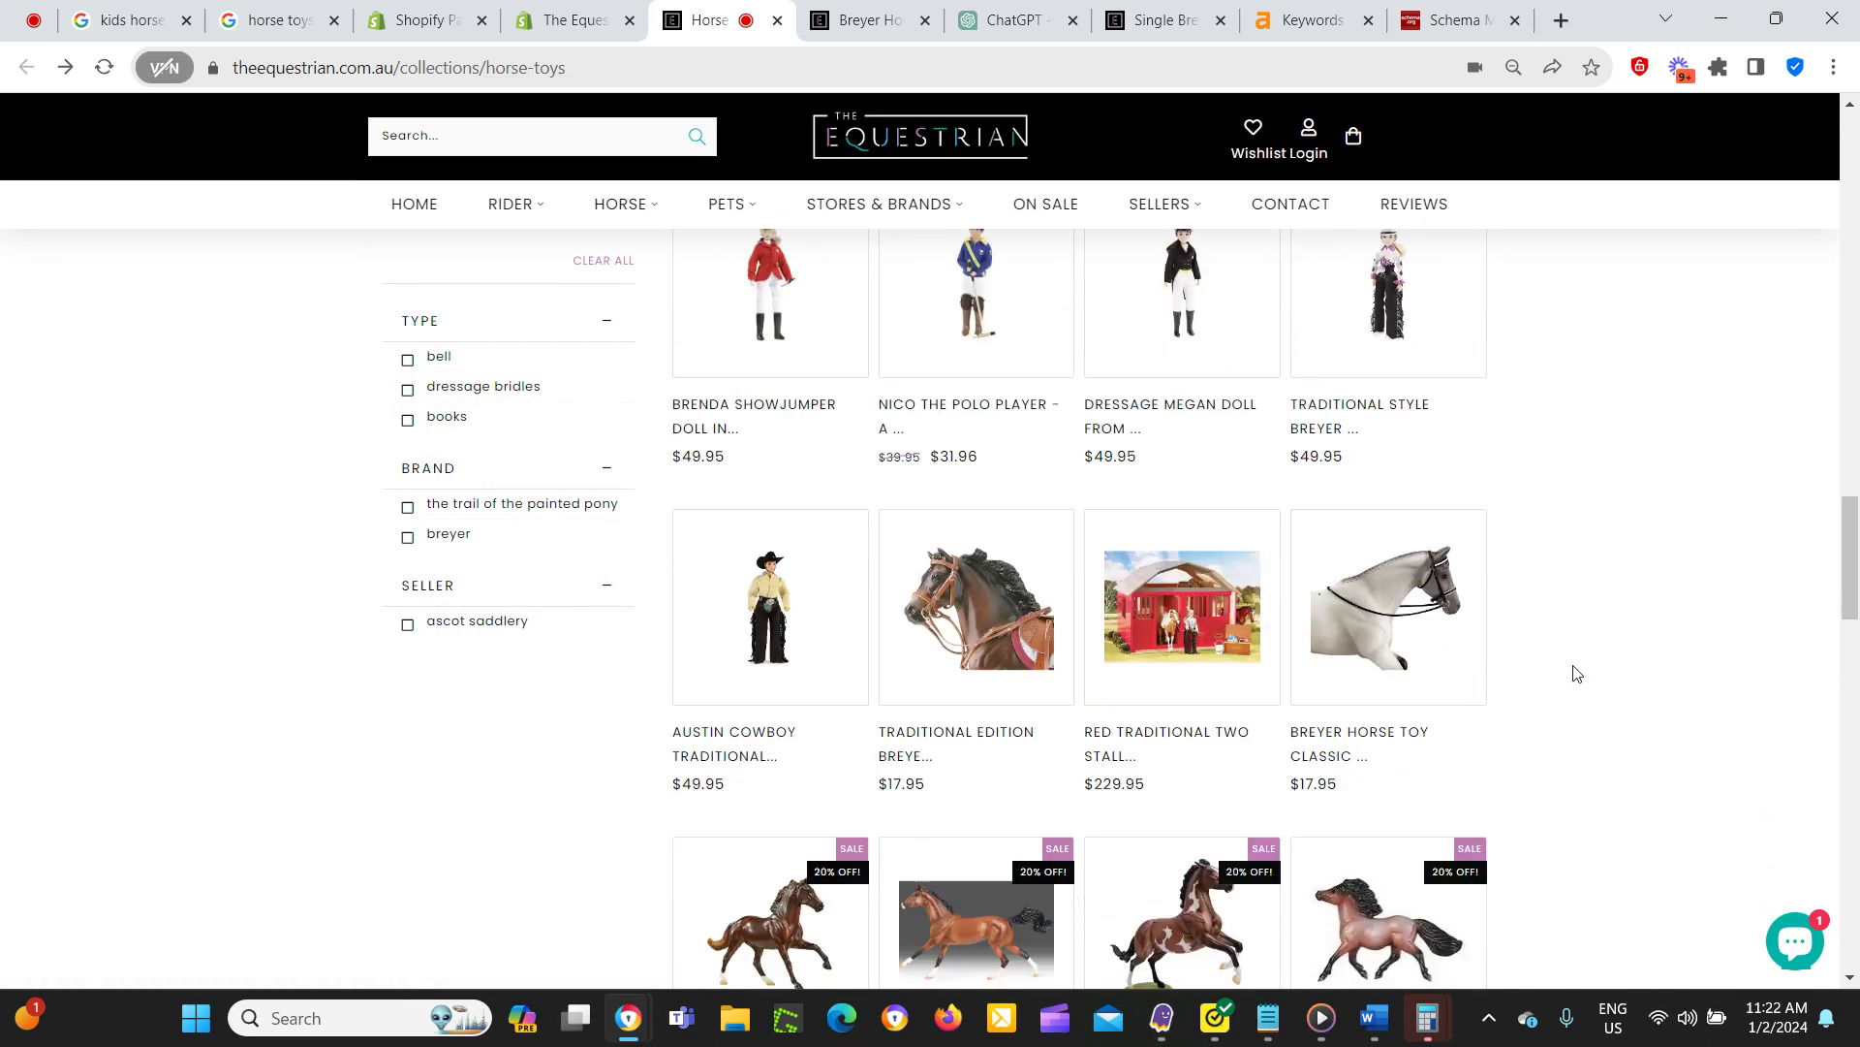
pyautogui.scroll(-12, 1576, 673)
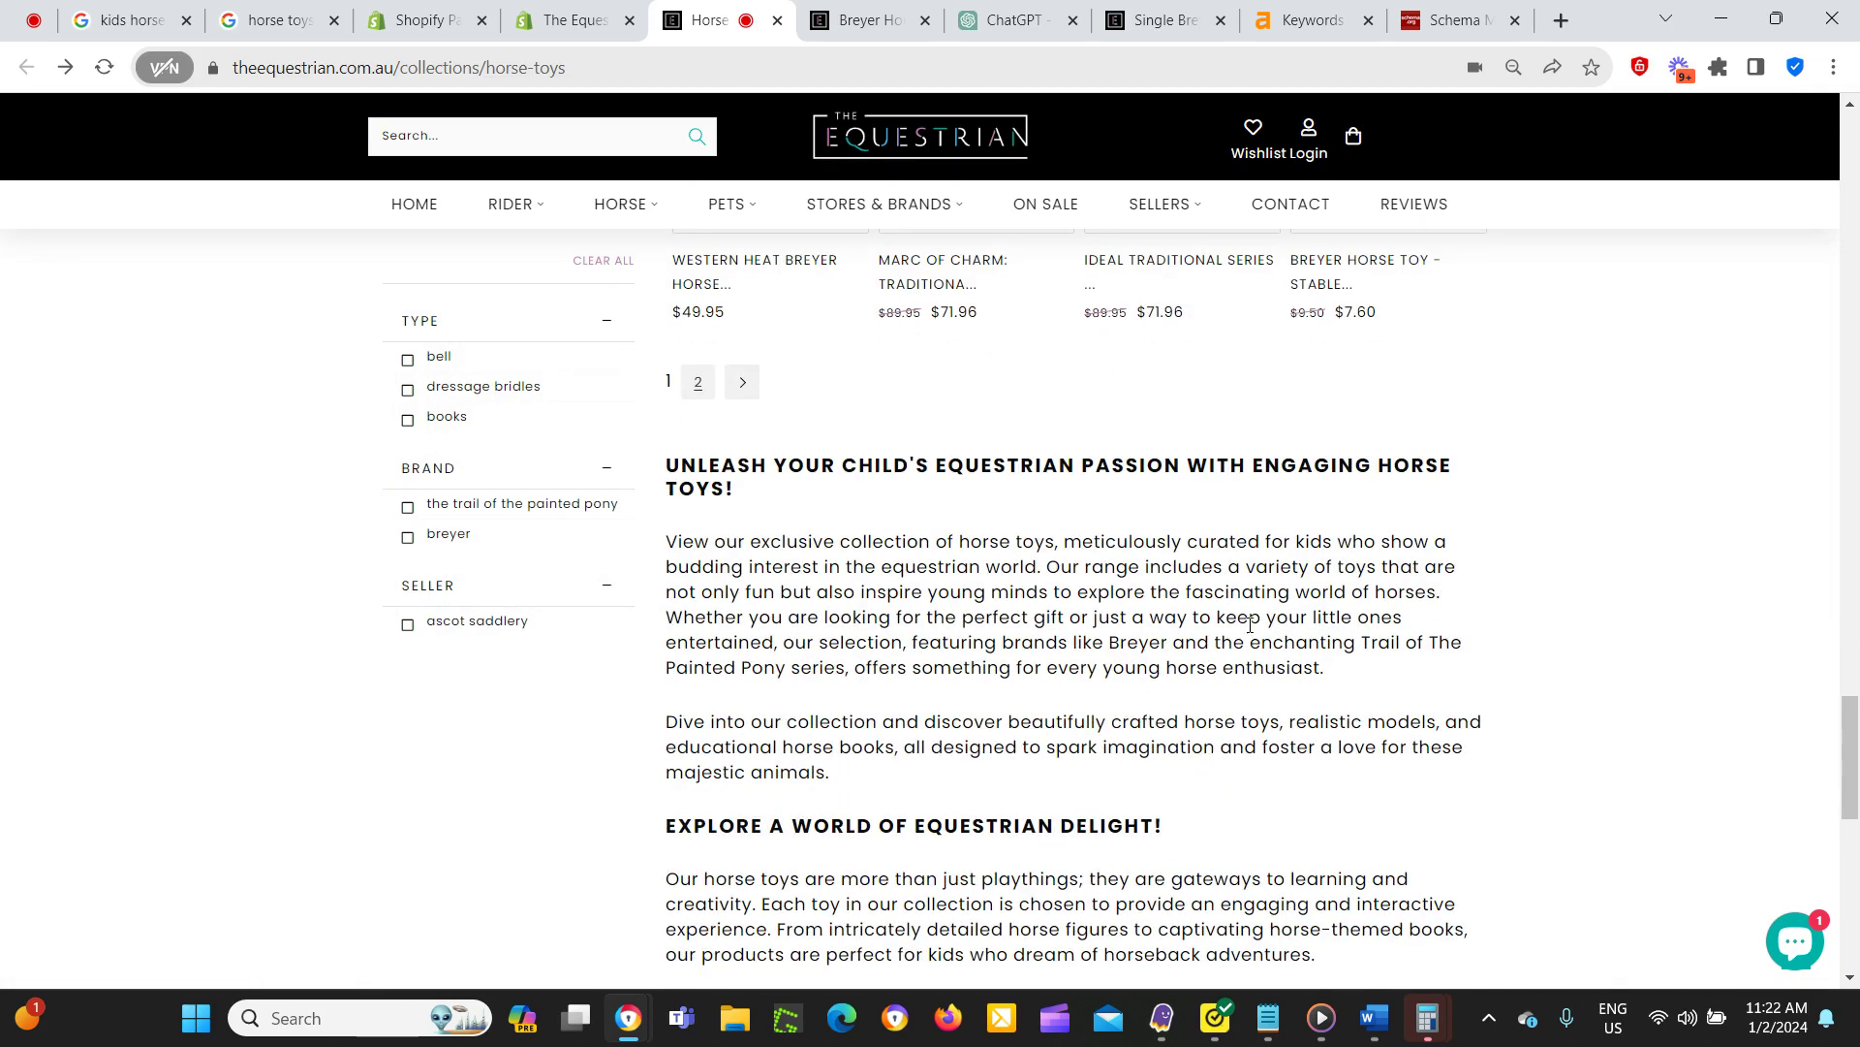
# Inspect where the long description starts beneath the pagination, and look back up through the horse toys product grid.
pyautogui.scroll(4, 965, 624)
pyautogui.scroll(-1, 771, 631)
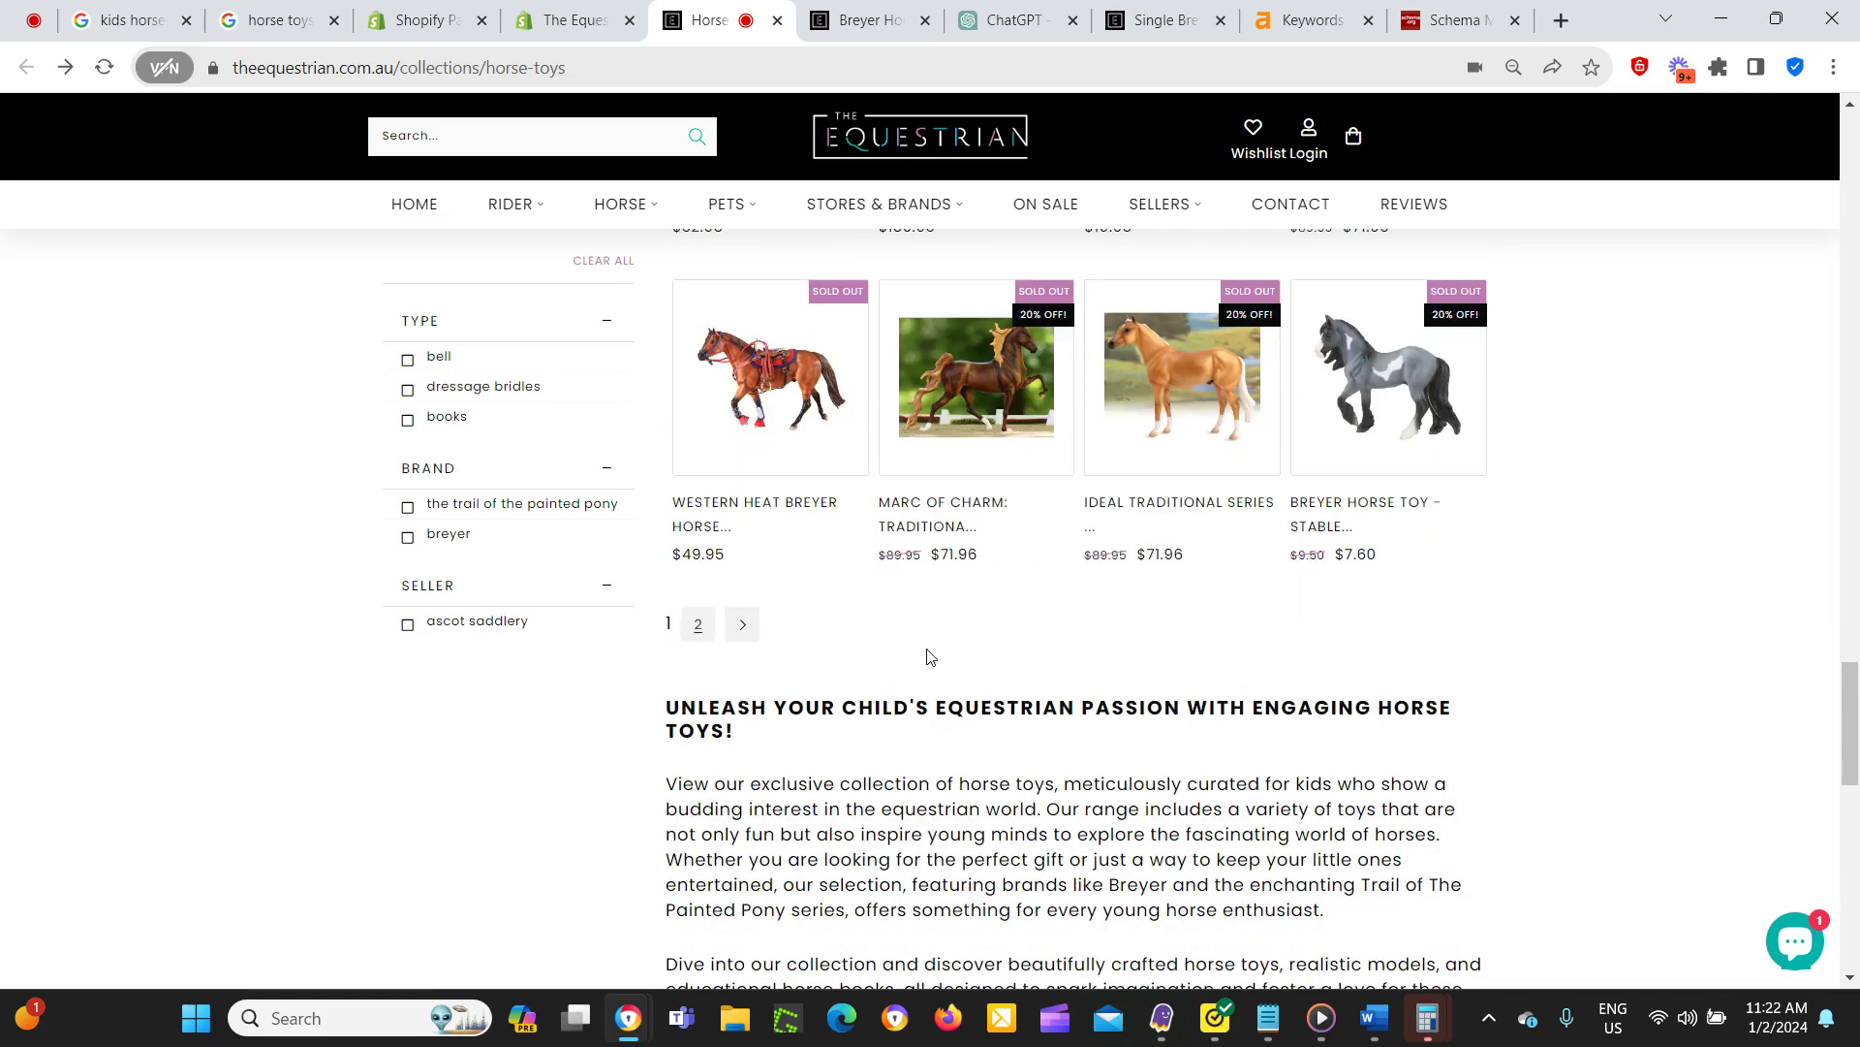
pyautogui.scroll(-3, 1066, 698)
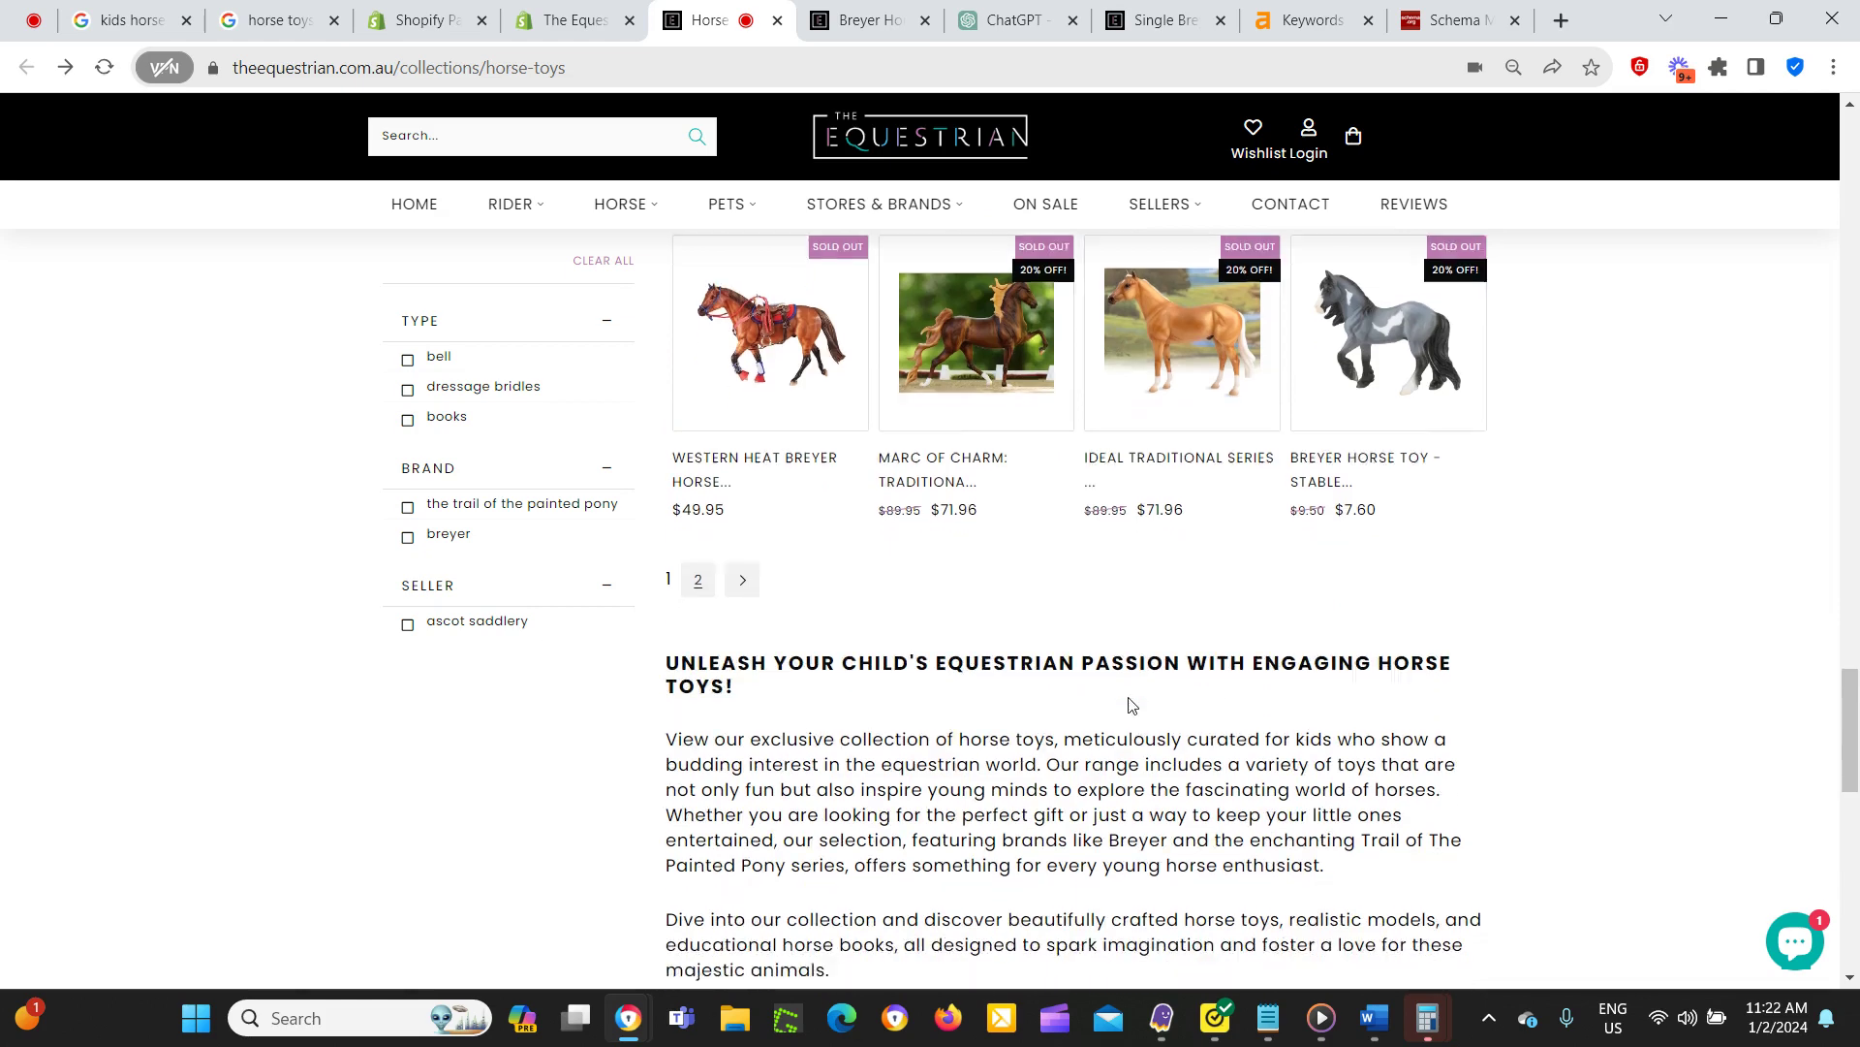
pyautogui.scroll(-1, 986, 722)
pyautogui.scroll(5, 1034, 694)
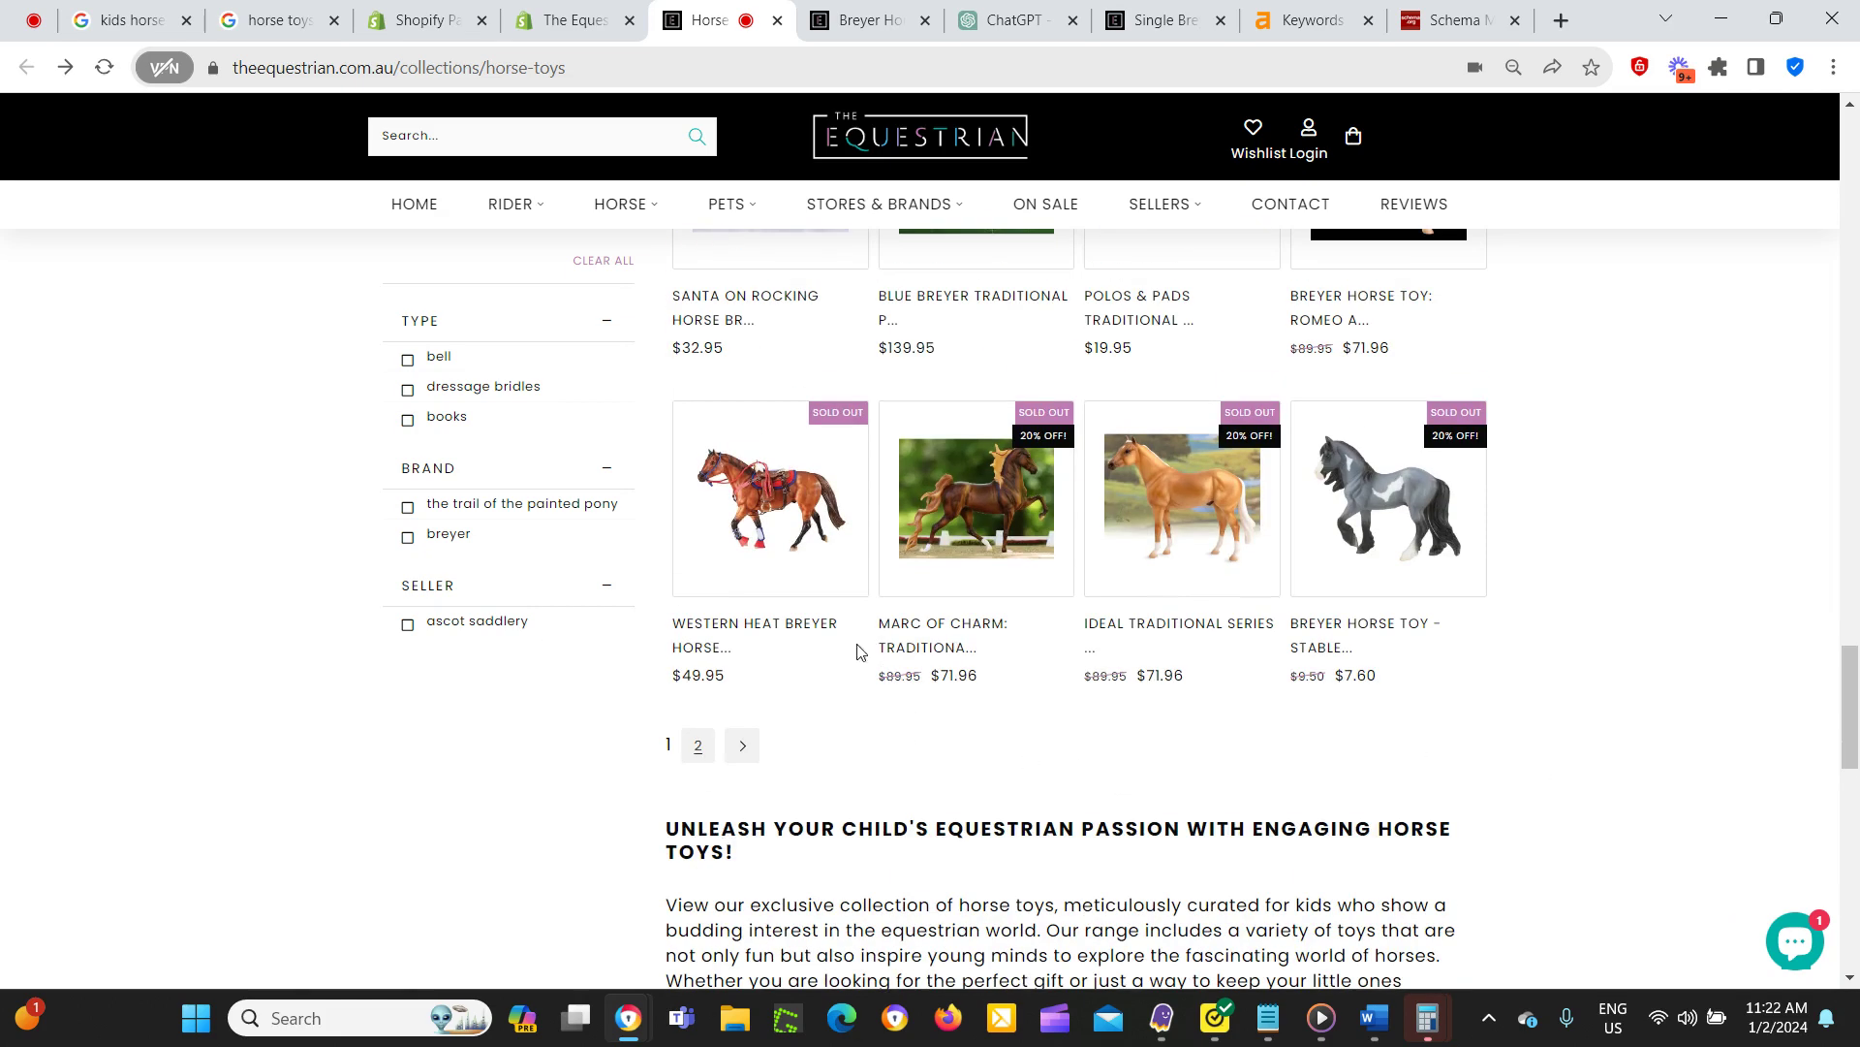
pyautogui.scroll(2, 1011, 743)
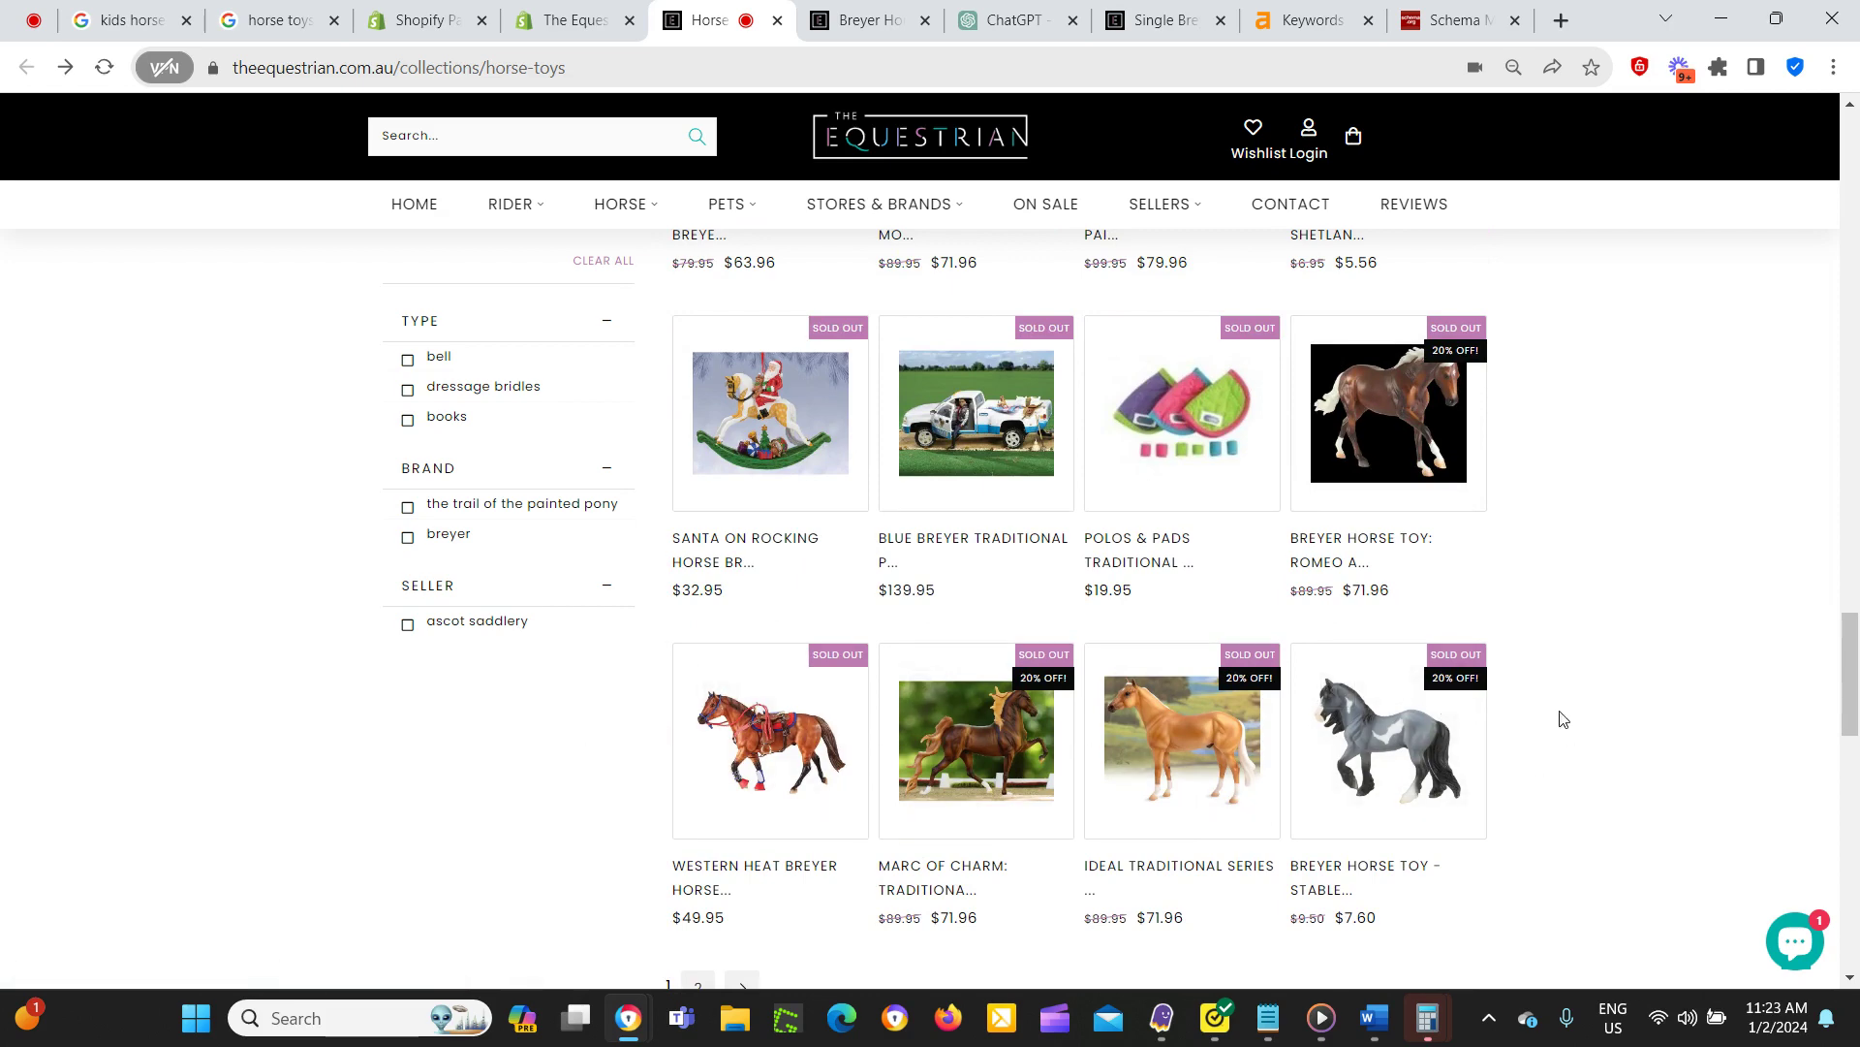
pyautogui.scroll(8, 1511, 678)
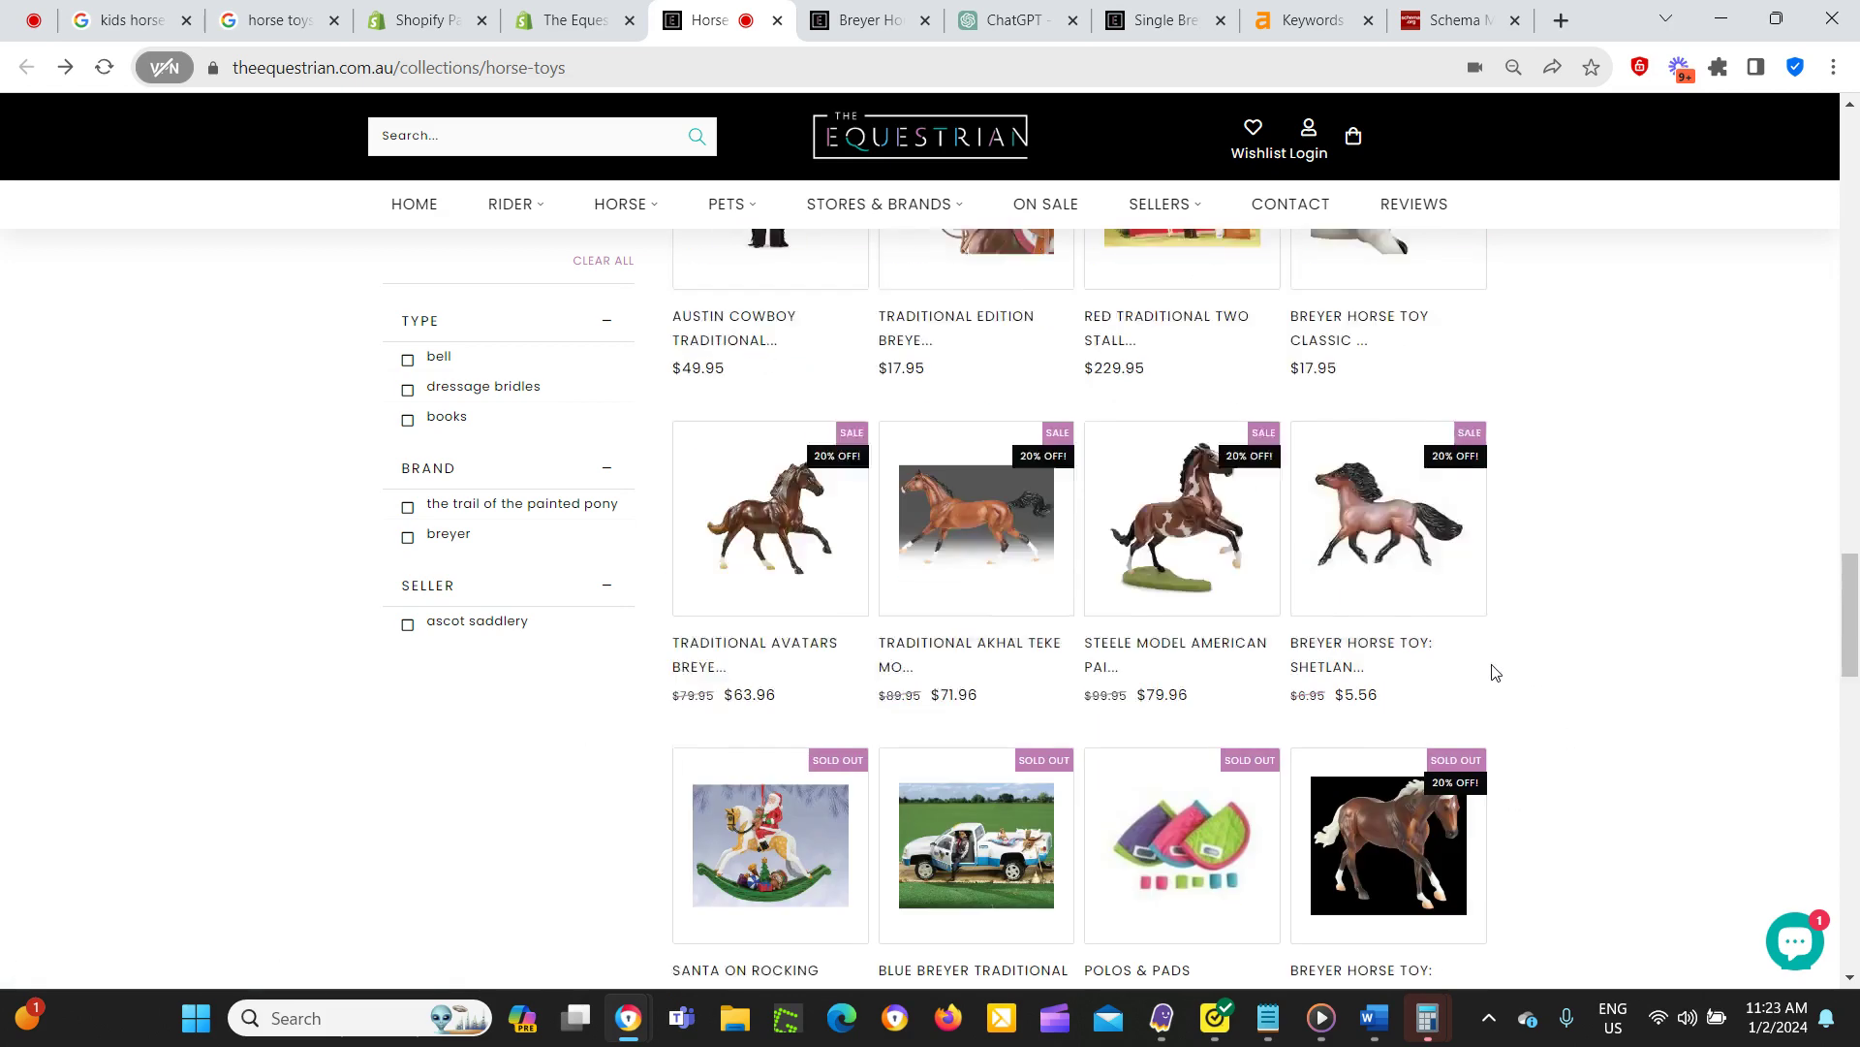
pyautogui.scroll(10, 1495, 673)
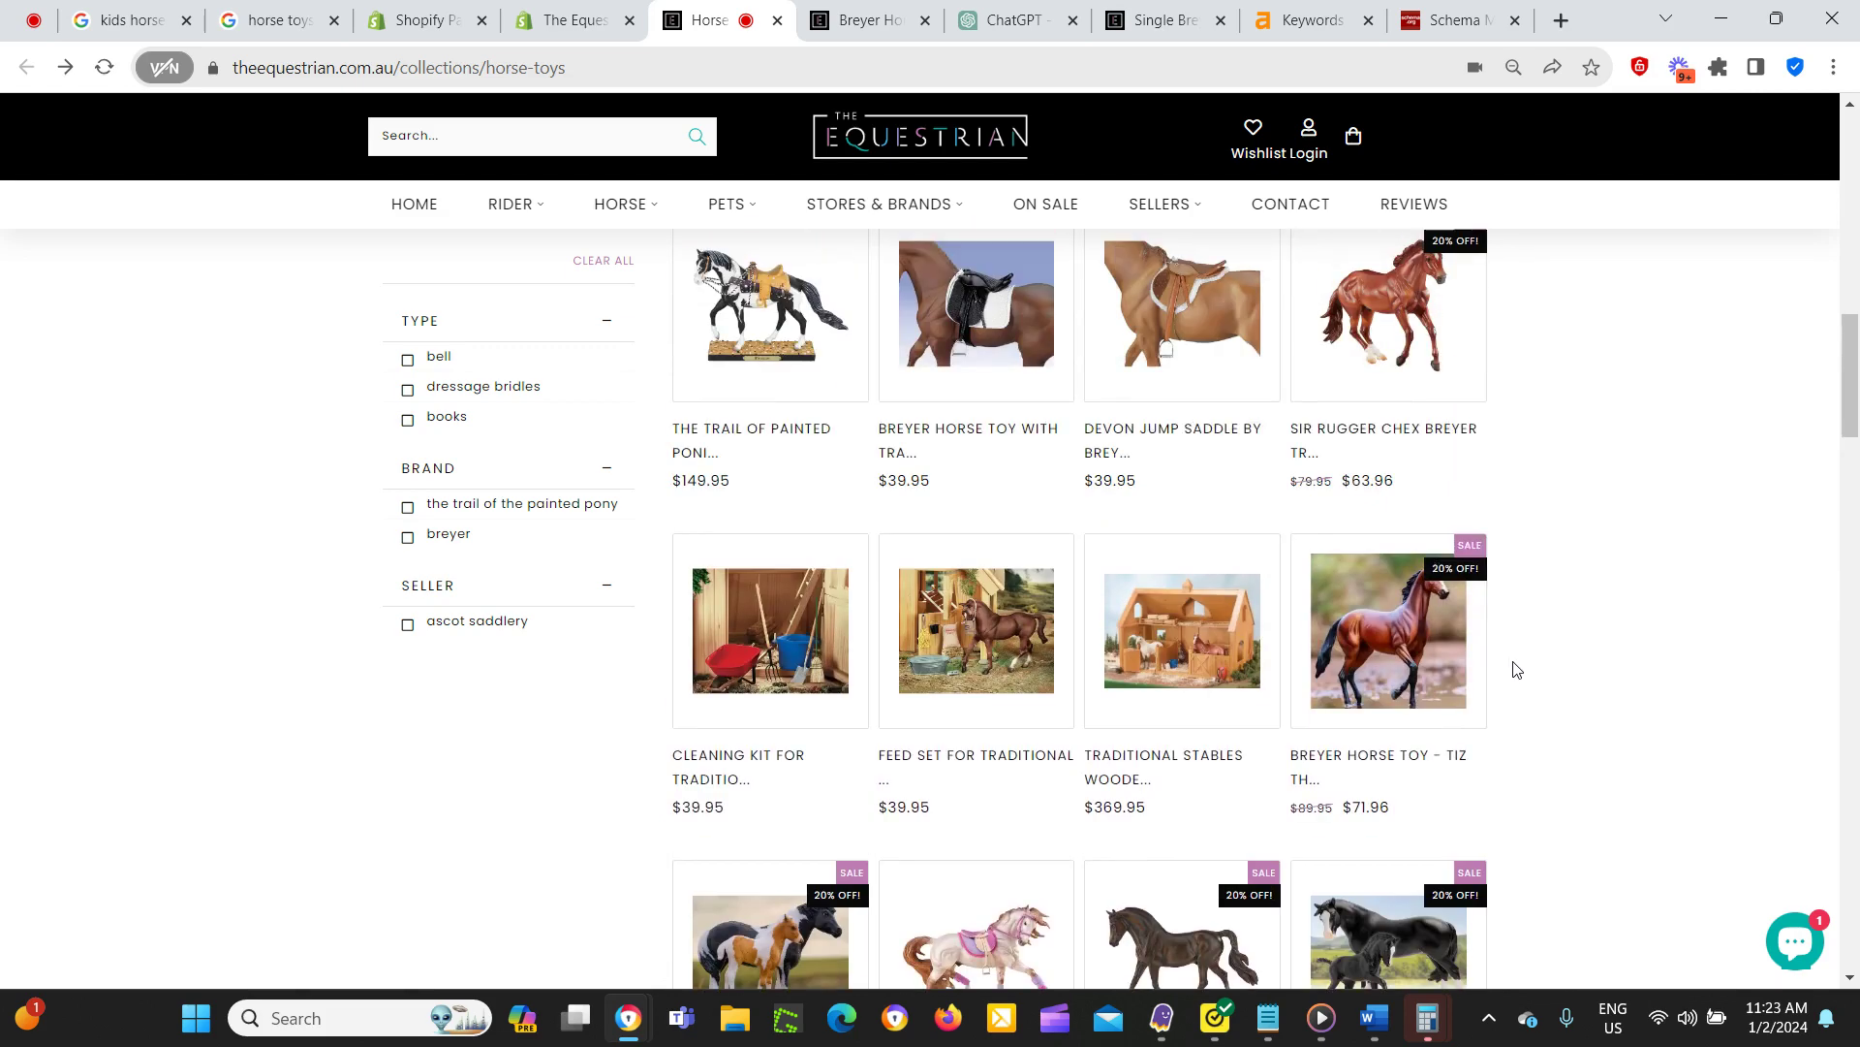